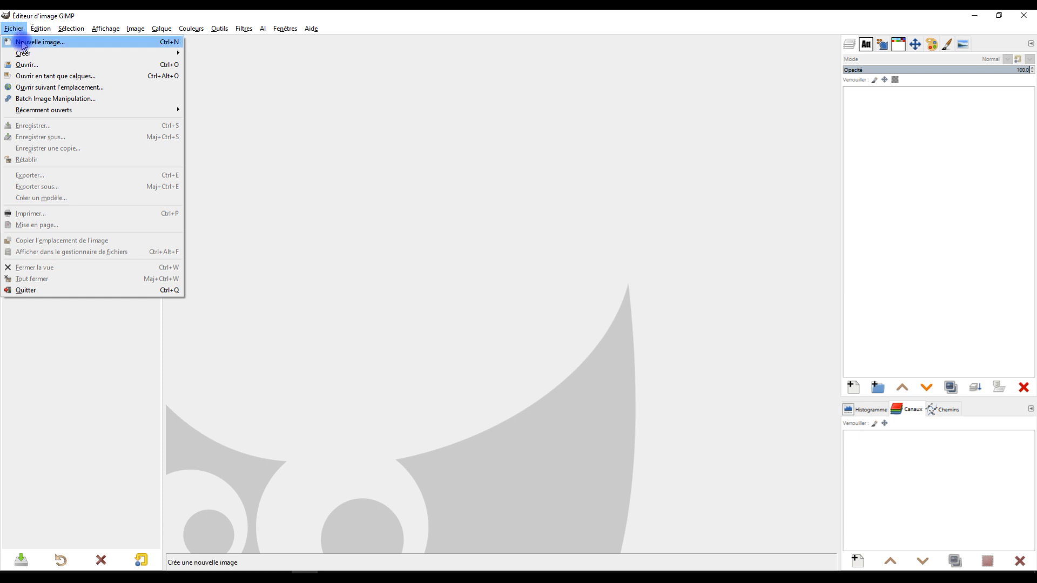
Step: Create a new portrait image of 1500 x 2000 px filled with white (Blanc)
left_click(23, 42)
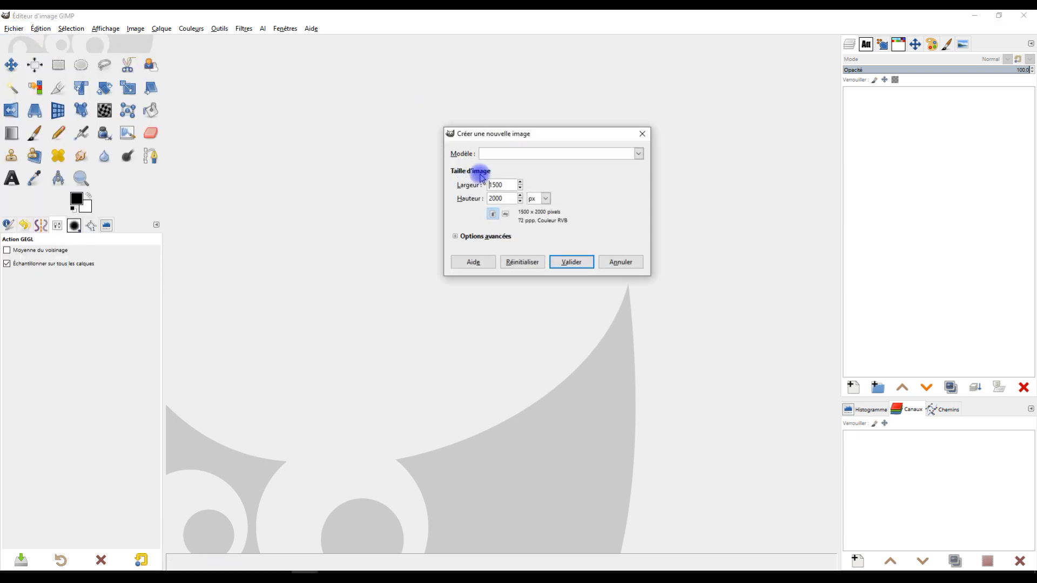
double_click(501, 185)
left_click(489, 184)
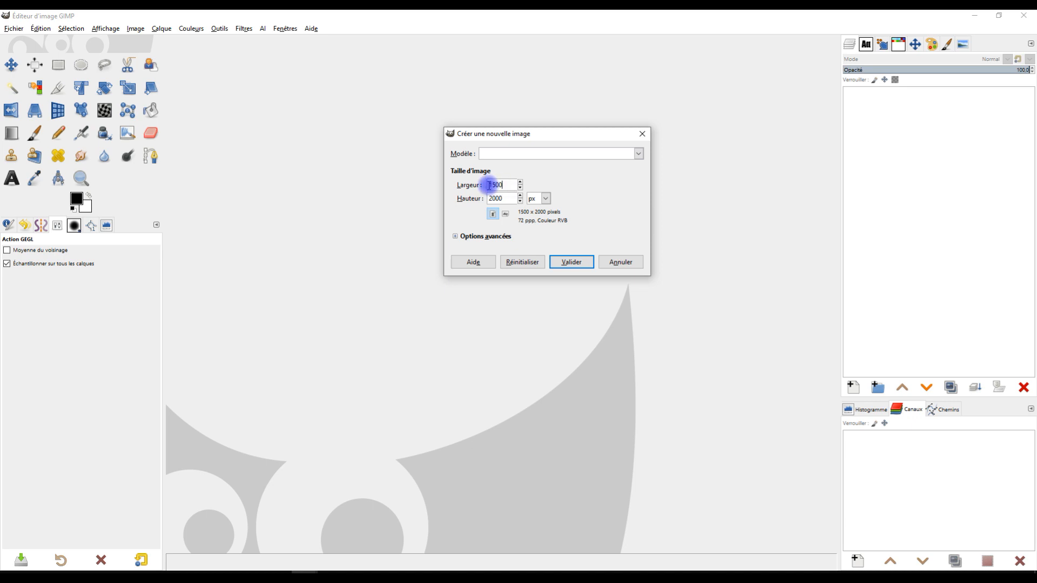
double_click(495, 184)
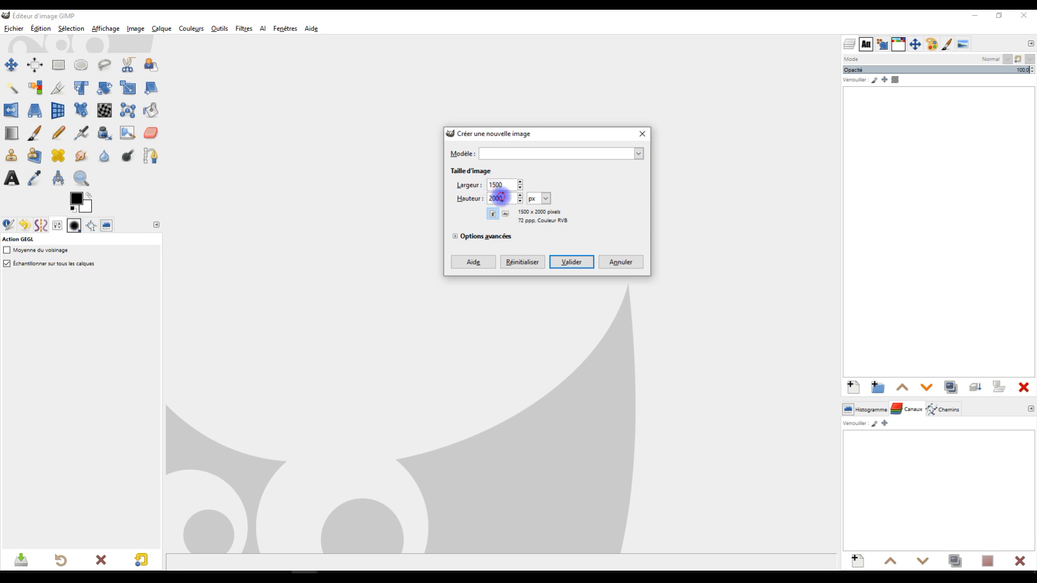
left_click(492, 213)
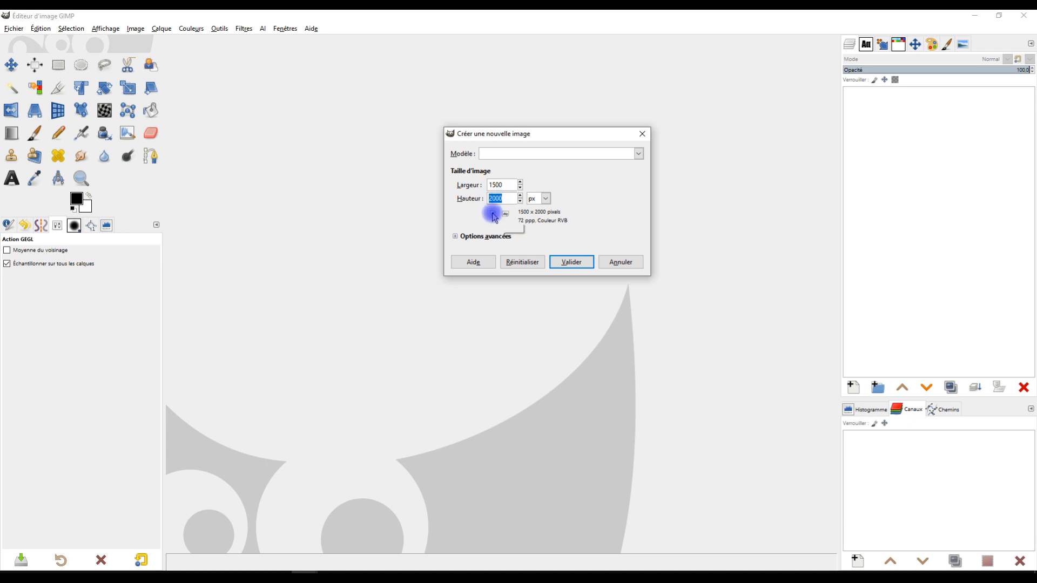
left_click(459, 236)
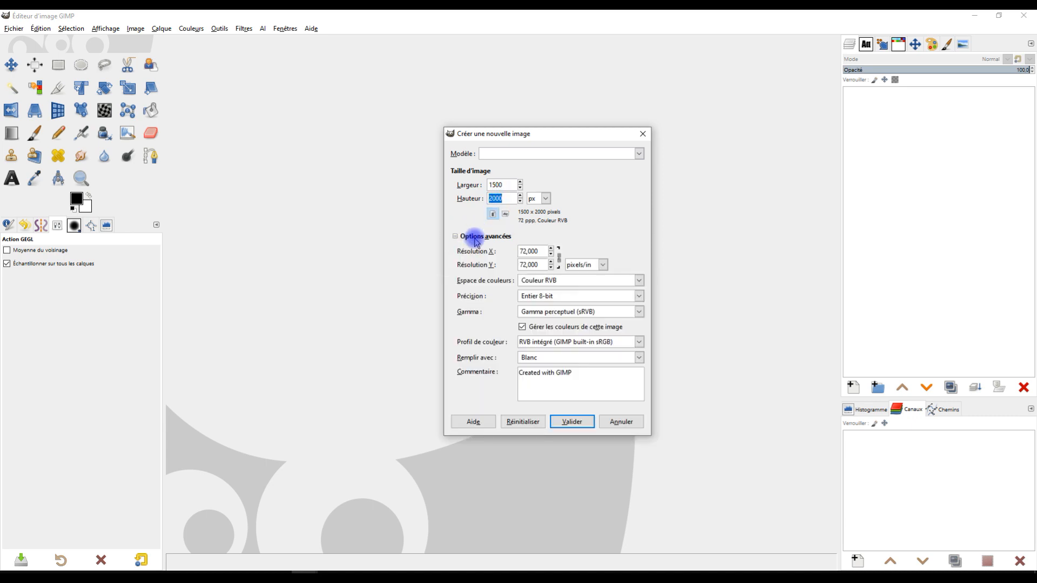
left_click(549, 359)
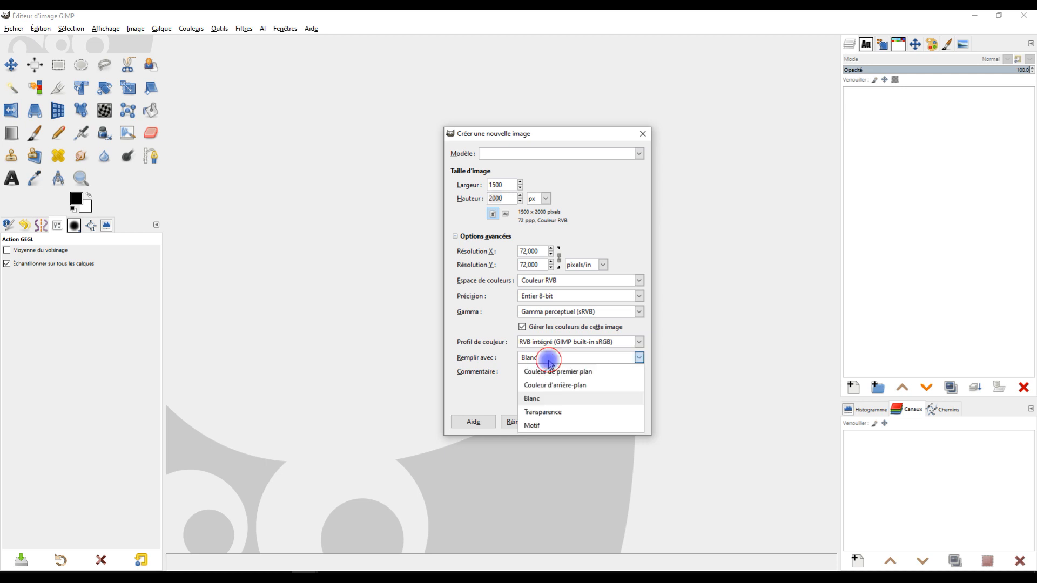
left_click(557, 398)
left_click(574, 422)
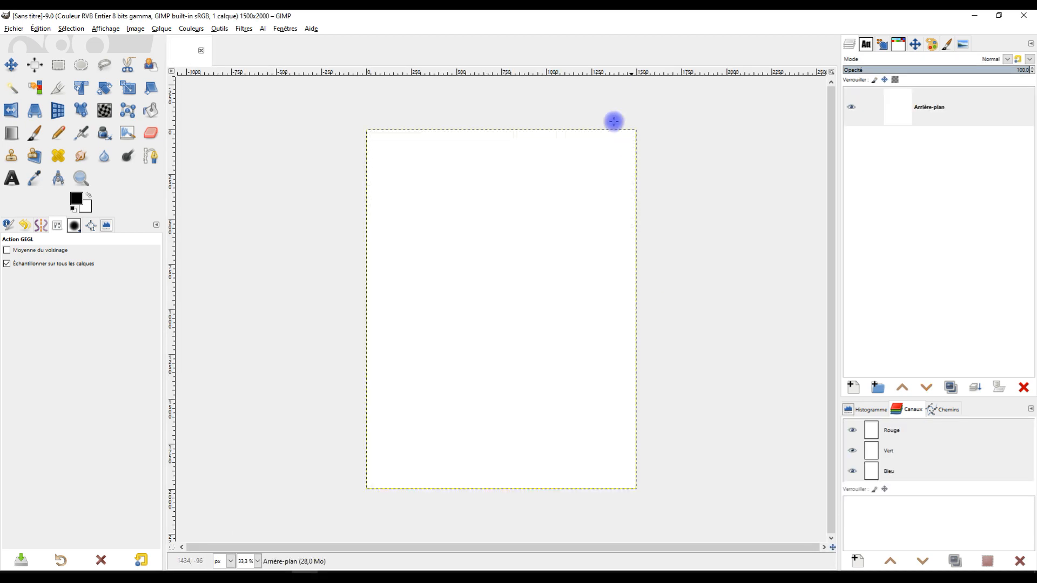
Step: Render difference clouds (Nuages par différence) on the Arrière-plan layer
left_click(882, 123)
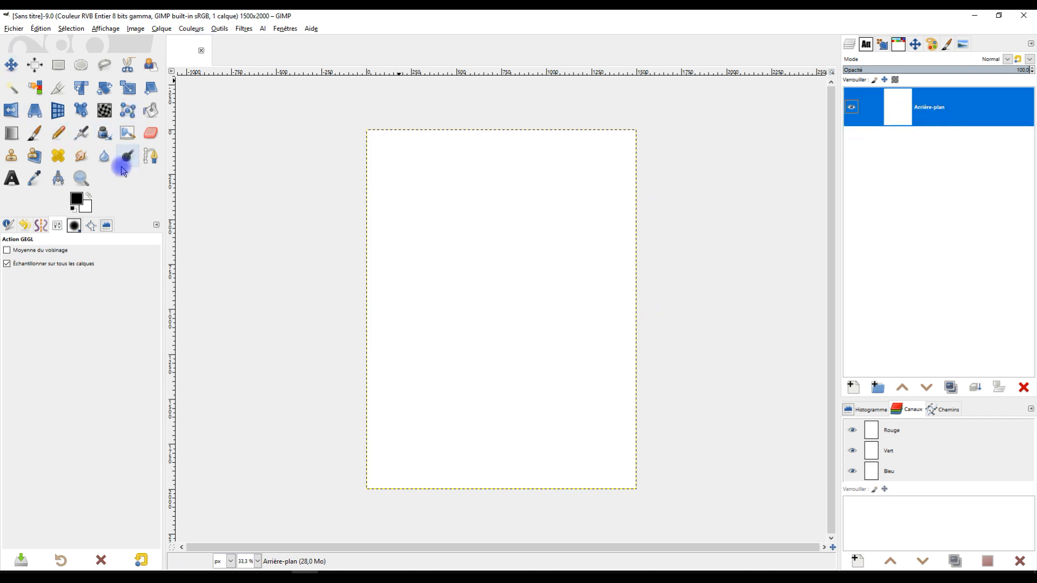
left_click(237, 30)
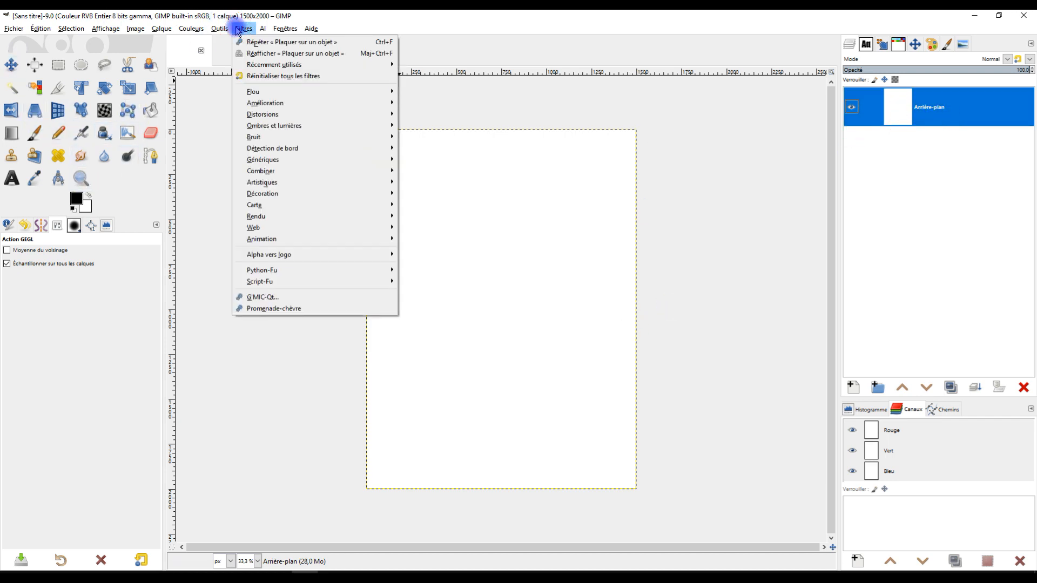
mouse_move(279, 221)
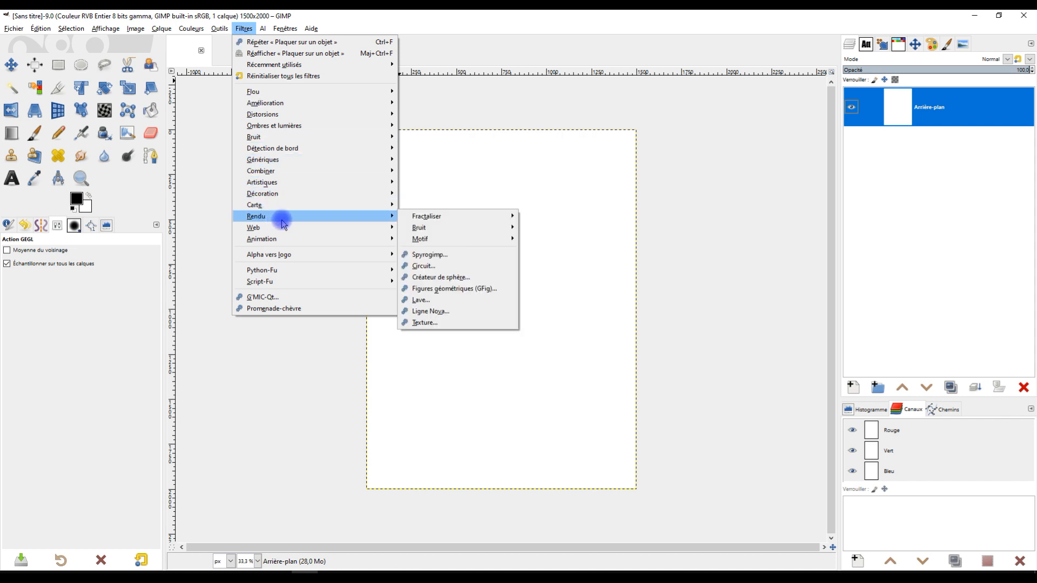
mouse_move(454, 227)
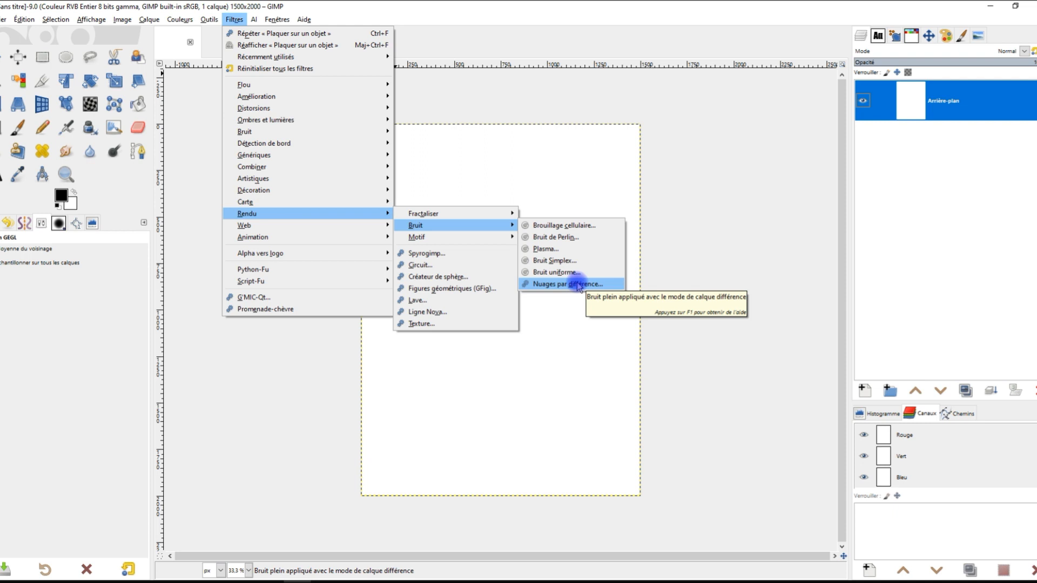
left_click(578, 285)
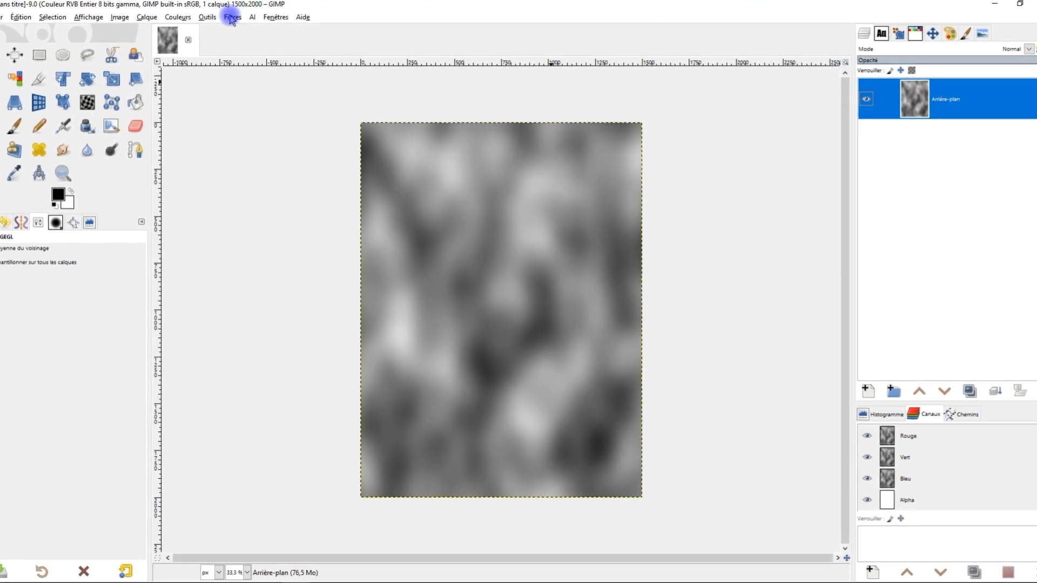
Step: Start the Mosaic (Mosaïque) distortion on the clouds, with tile size 237.89 and tile spacing 18.831
left_click(231, 17)
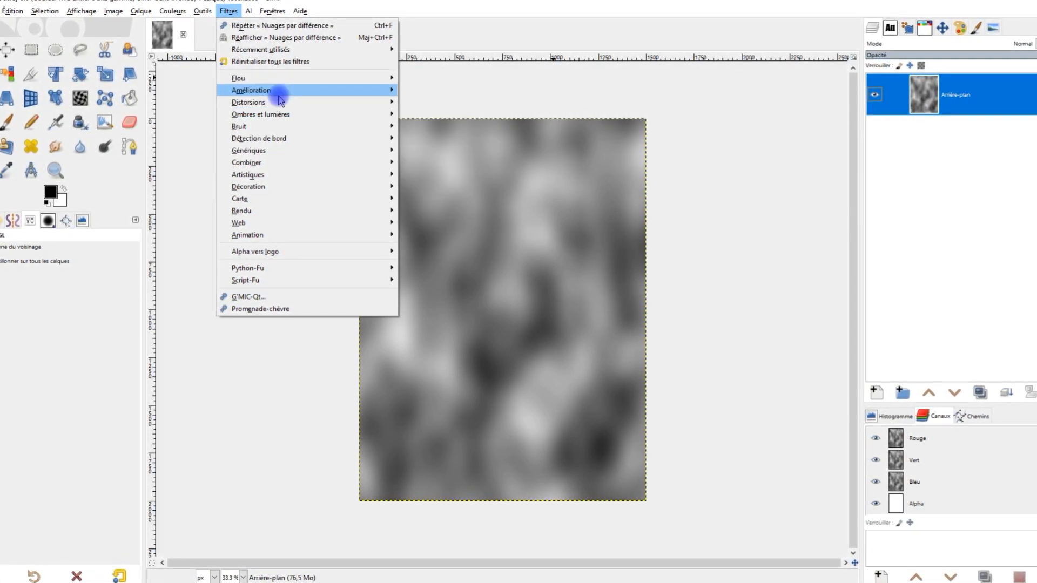
mouse_move(324, 102)
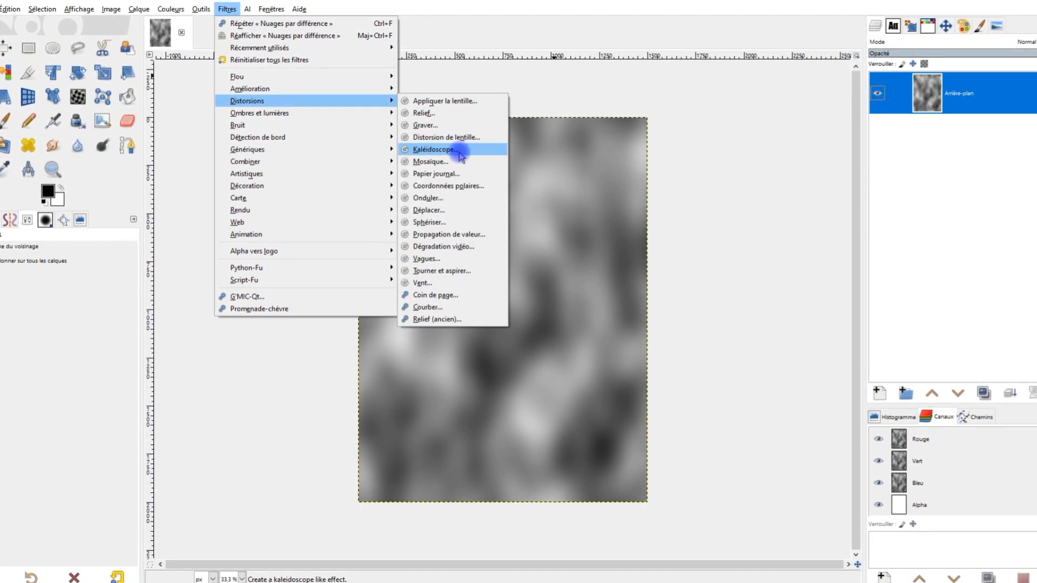
left_click(458, 162)
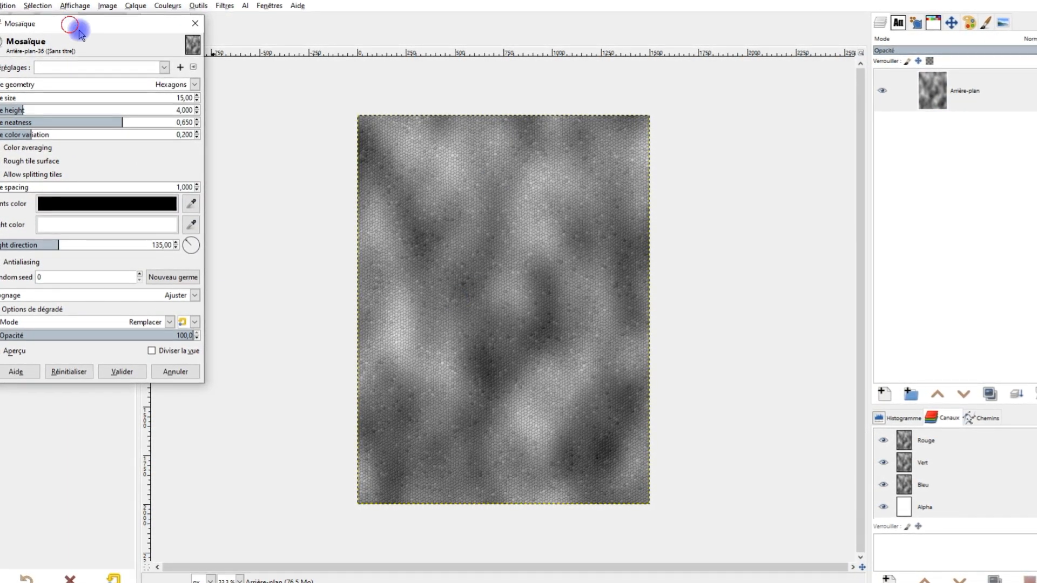
left_click_drag(80, 33, 215, 95)
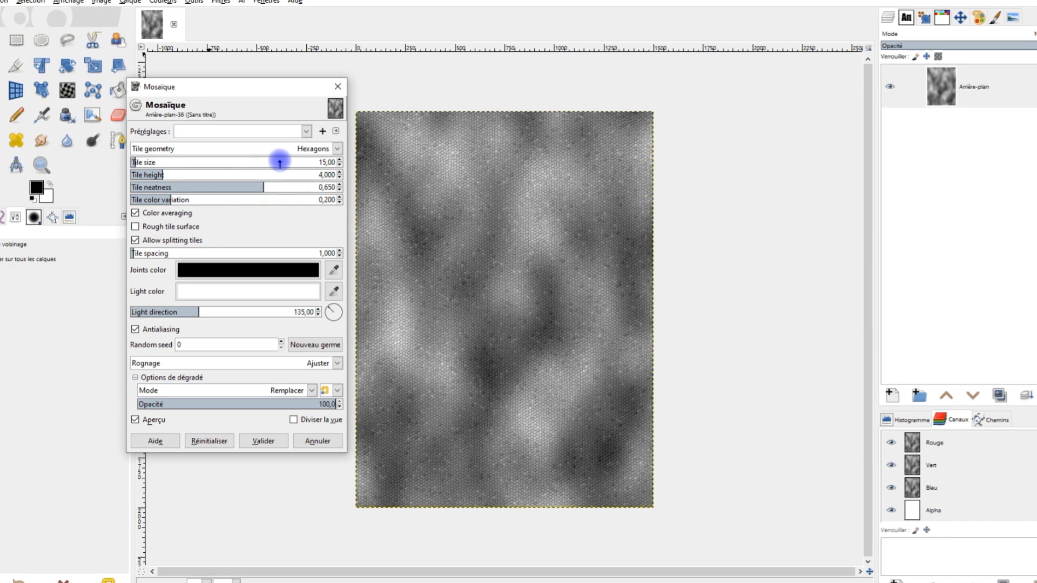
left_click(251, 161)
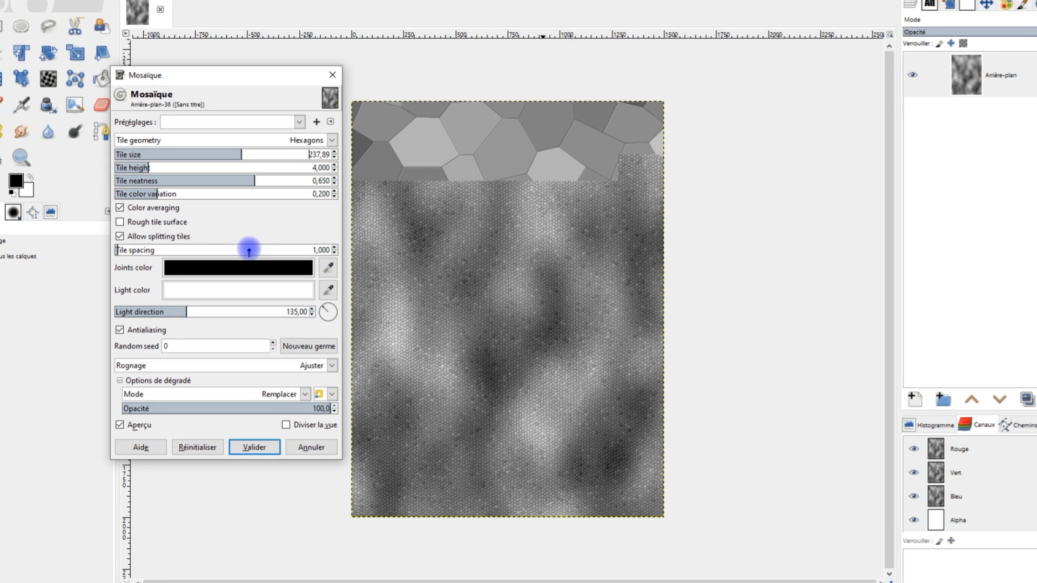
left_click(248, 250)
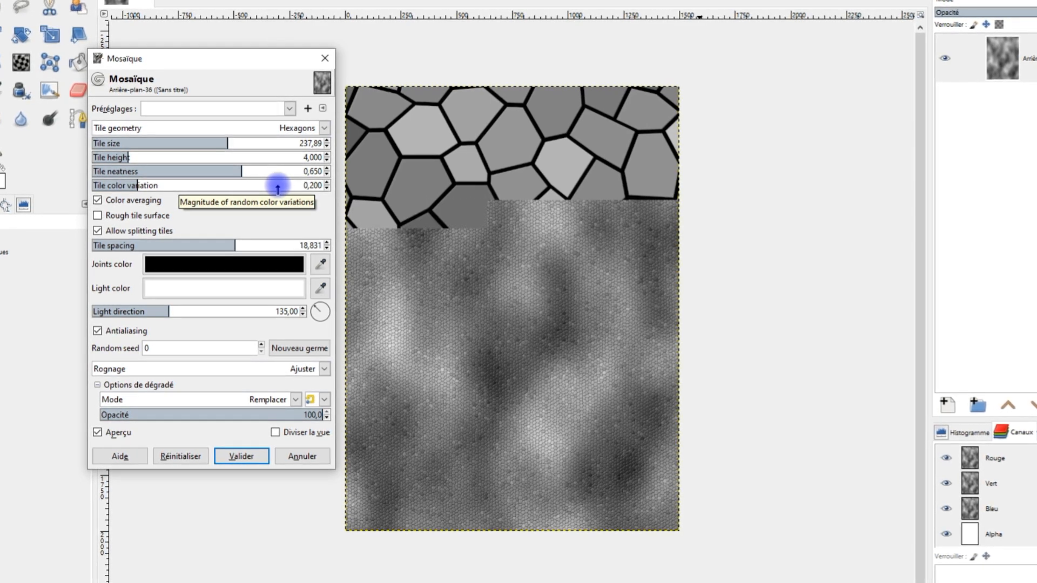
Step: Set the mosaic's tile color variation to 0.078 and tile neatness to 0.754, and apply the filter
left_click(277, 186)
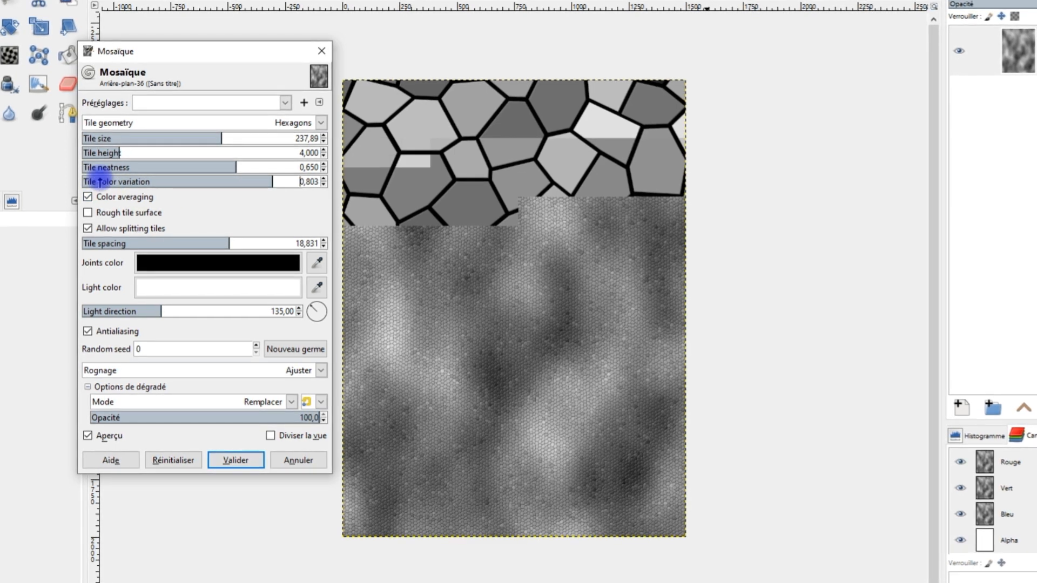
left_click_drag(164, 186, 207, 198)
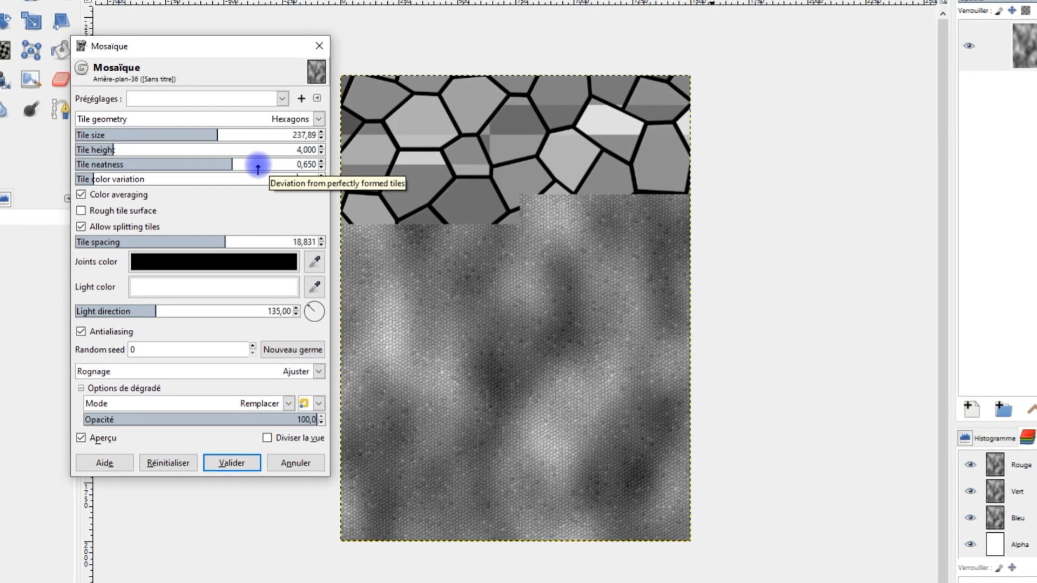
left_click(260, 165)
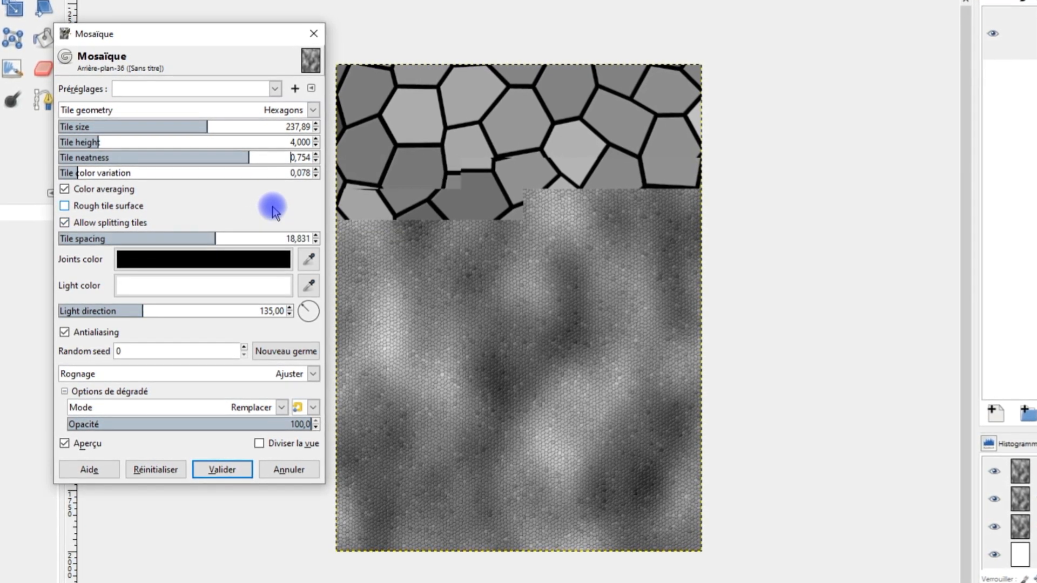
left_click(219, 471)
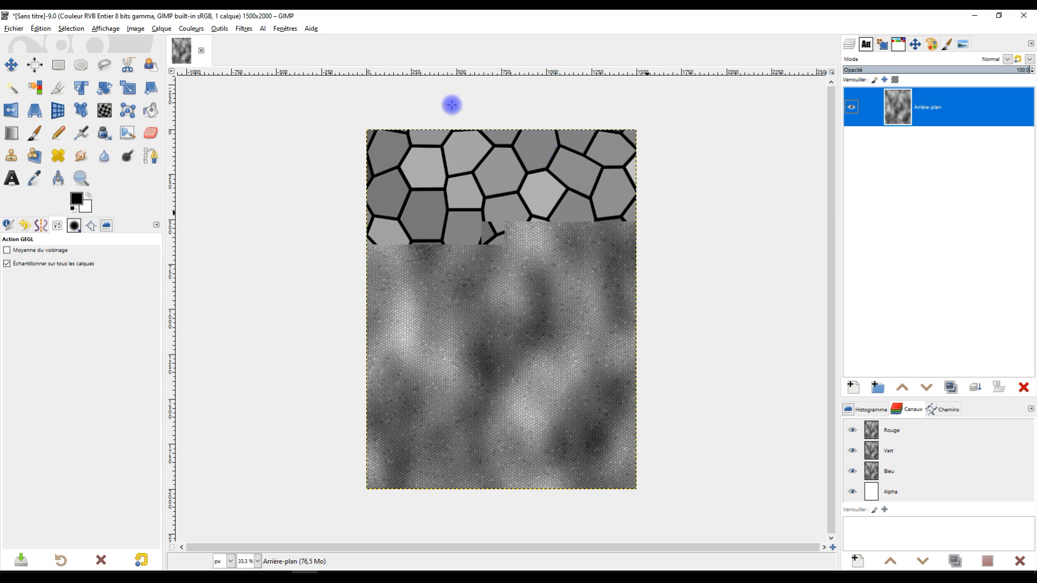
Step: Colorize (Colorier) the mosaic using the named HTML colour chocolate (d2691e)
left_click(191, 28)
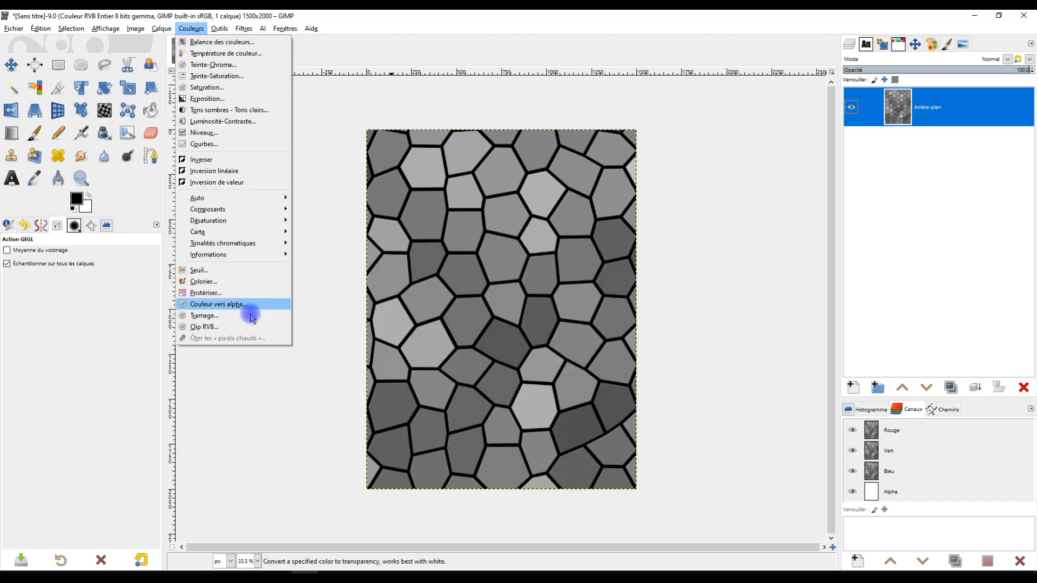
left_click(237, 282)
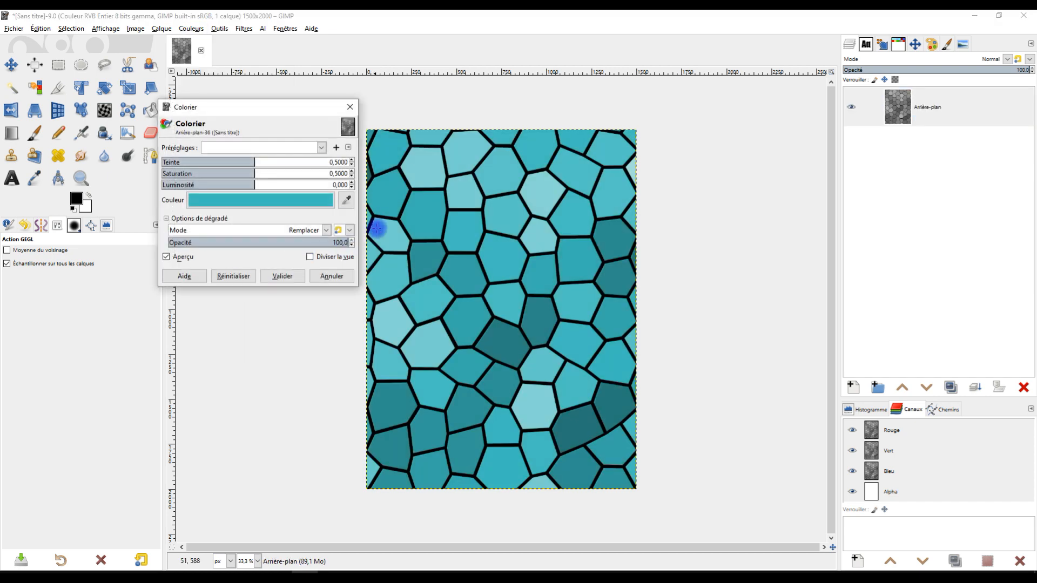
left_click(282, 201)
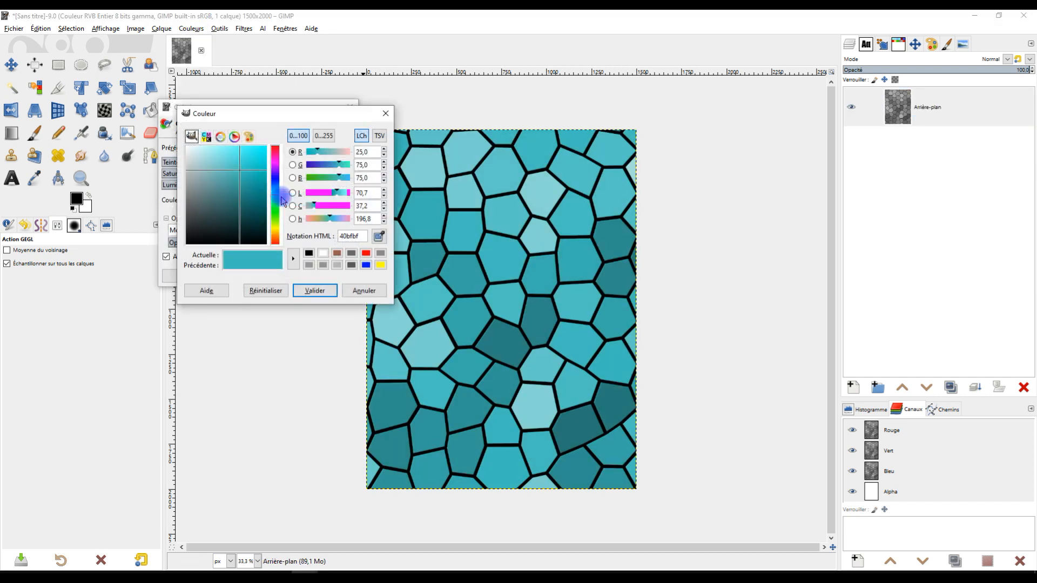
left_click_drag(394, 236, 505, 236)
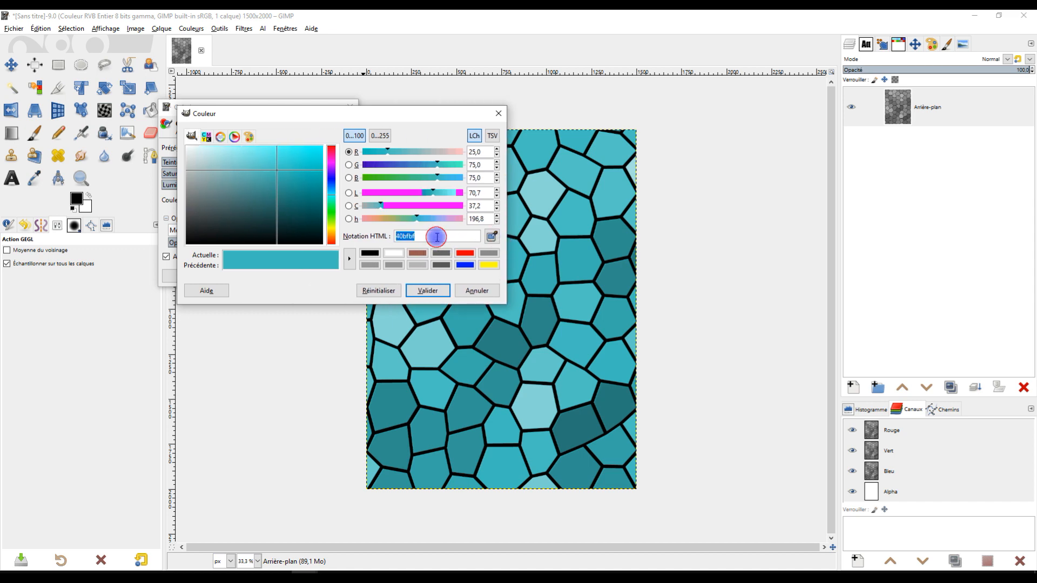
type("ch")
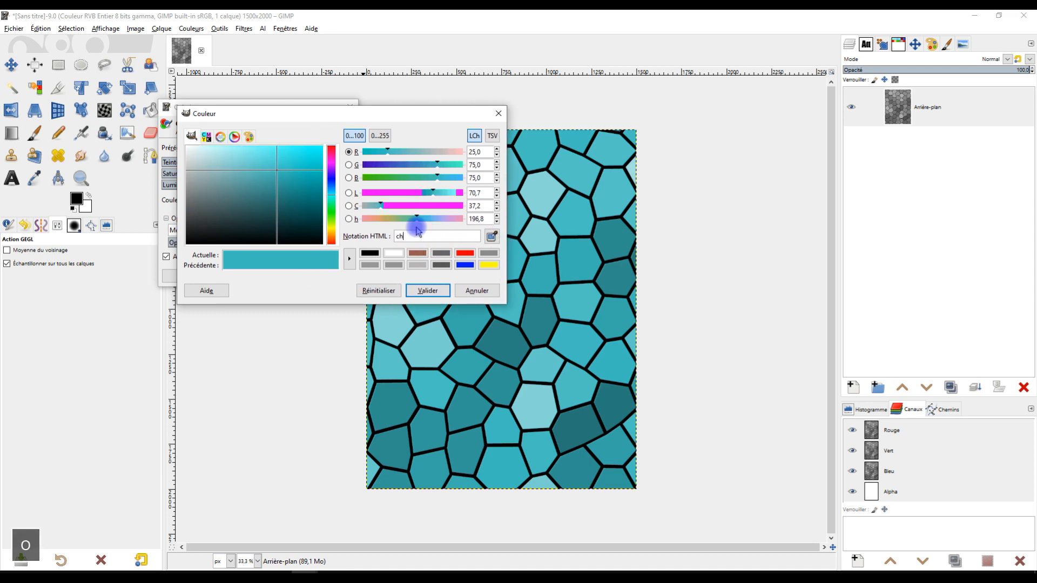
type("oc")
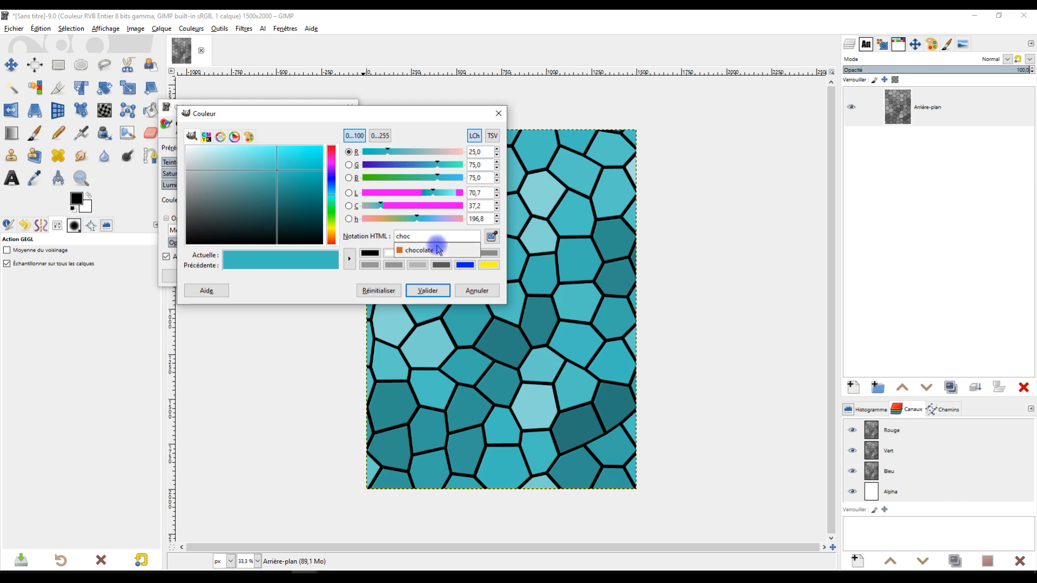
left_click(429, 252)
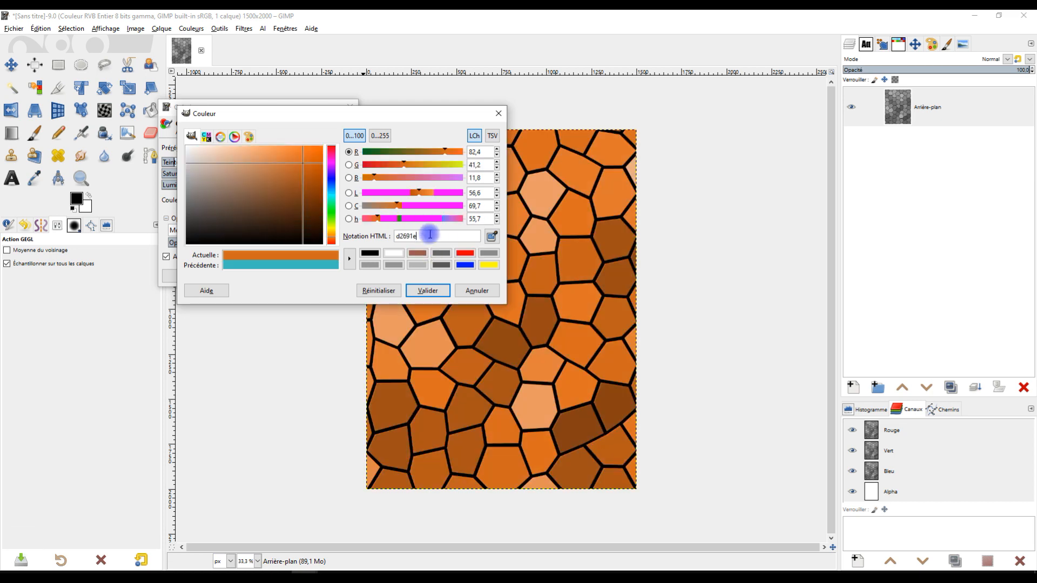
left_click(422, 292)
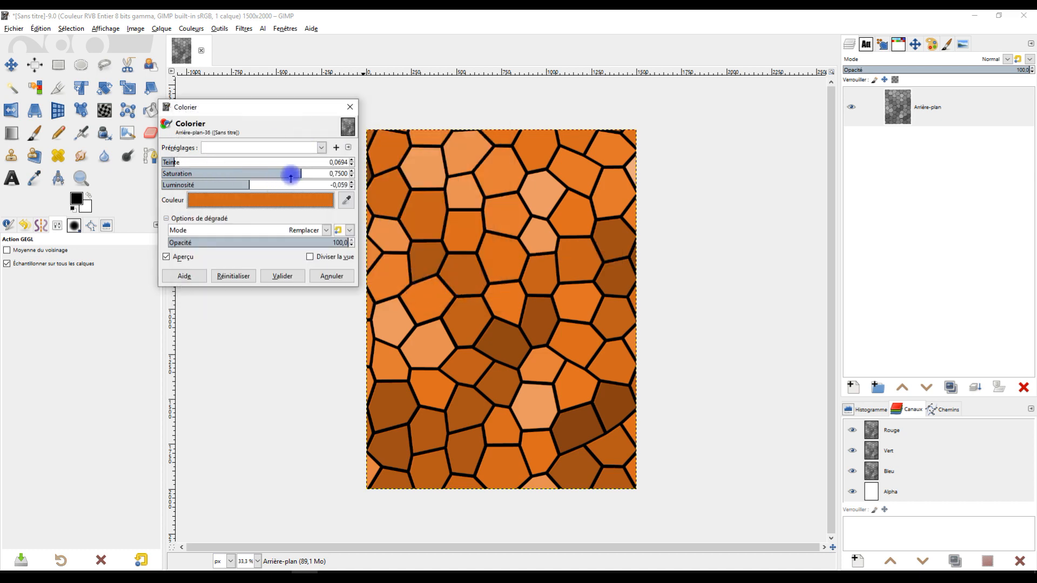
Step: Darken the Colorier tint to a luminosity of -0.699 with a saturation of 0.7514, and apply it to the mosaic
left_click_drag(221, 185, 193, 185)
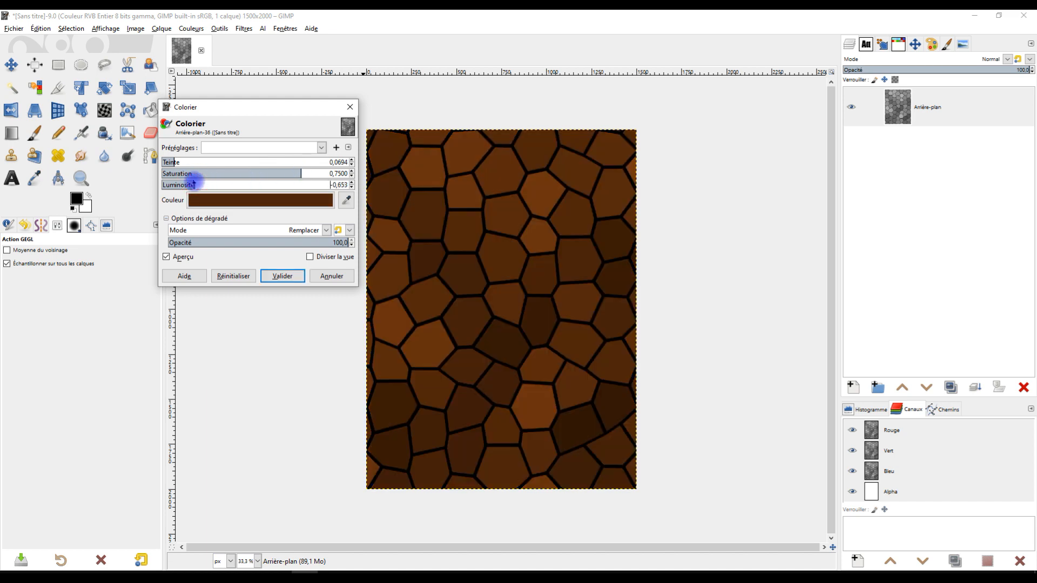
left_click_drag(193, 184, 191, 184)
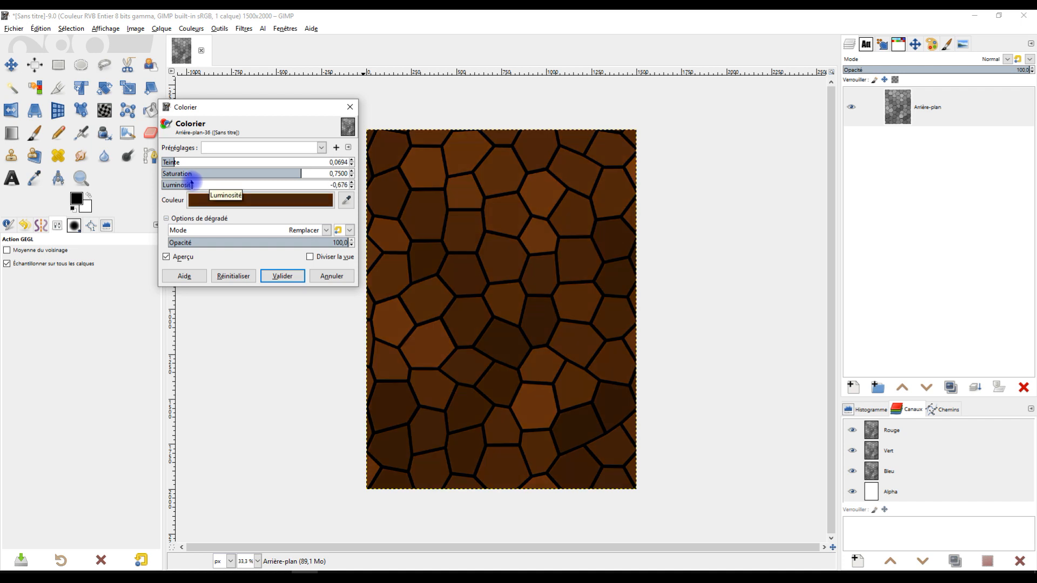
left_click_drag(188, 184, 187, 184)
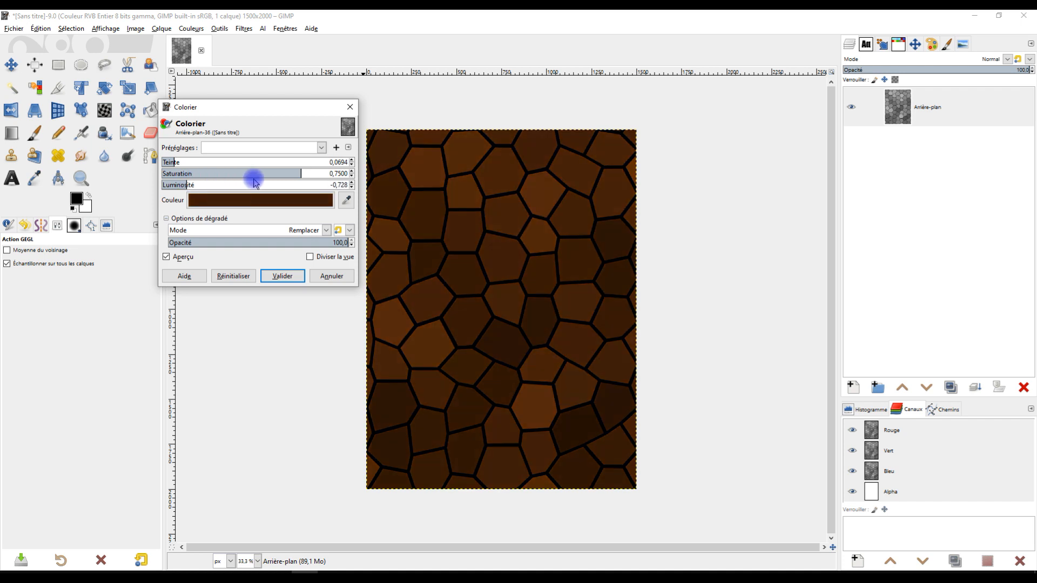
left_click(302, 174)
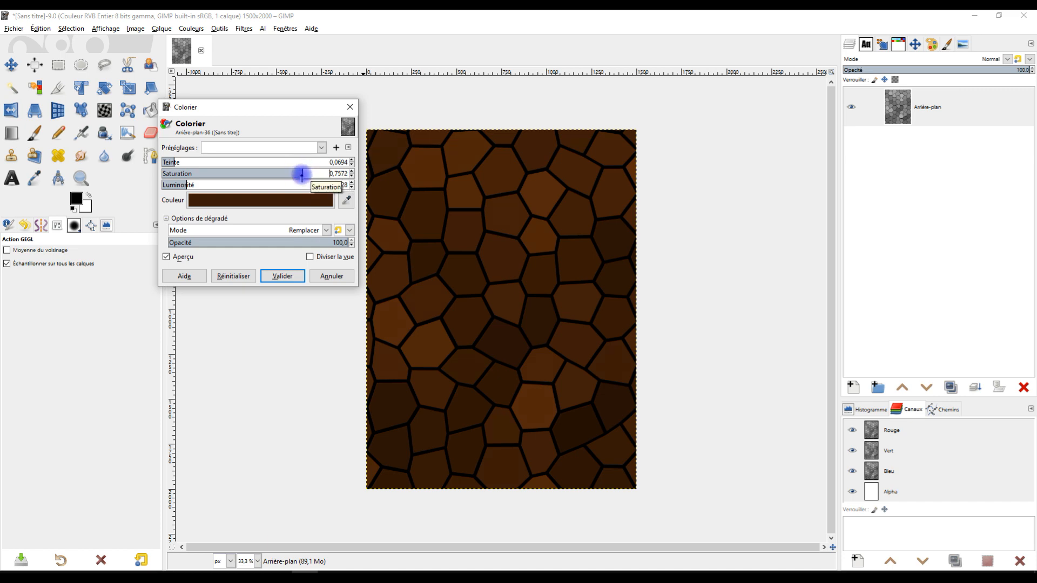
mouse_move(295, 173)
left_mouse_down()
mouse_move(316, 173)
mouse_move(305, 173)
left_mouse_up()
left_click(195, 184)
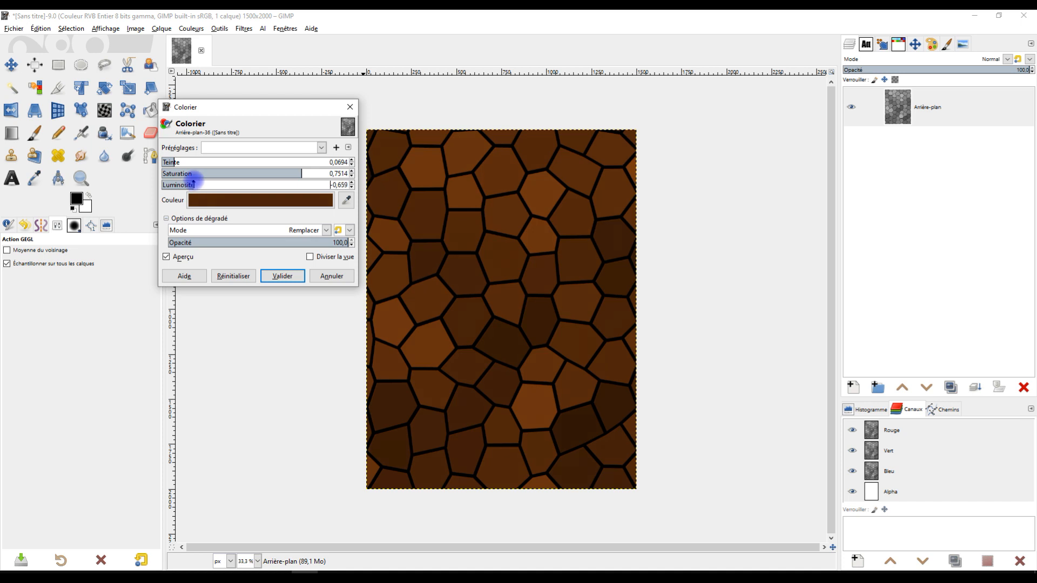
left_click_drag(191, 184, 197, 185)
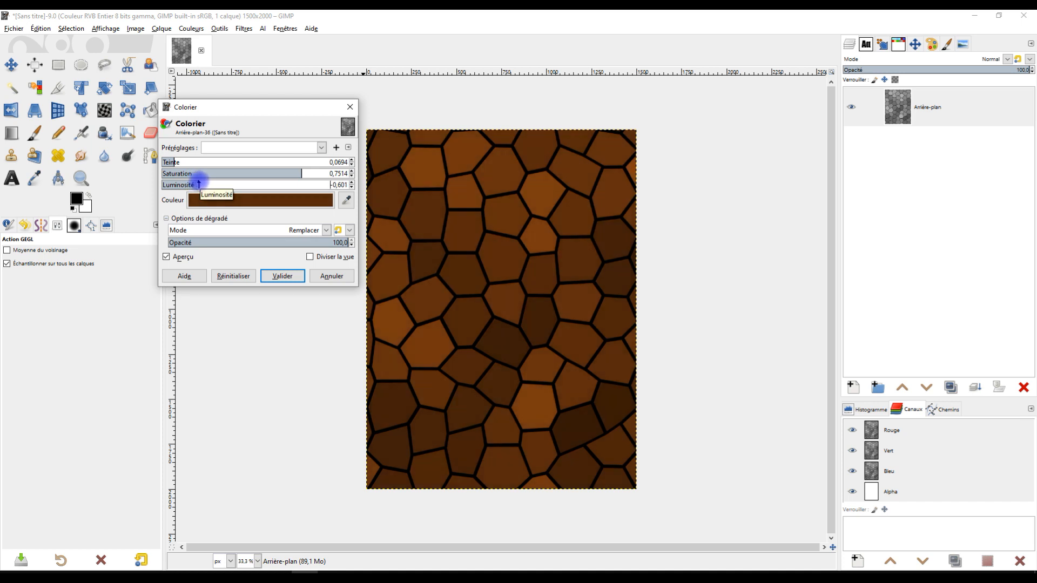
left_click_drag(197, 185, 195, 185)
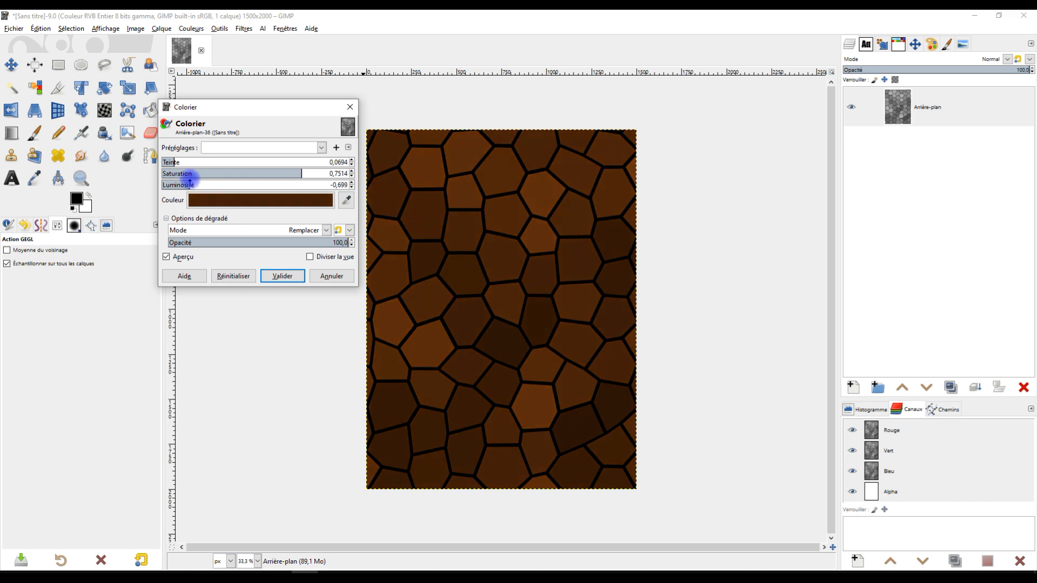
left_click(283, 277)
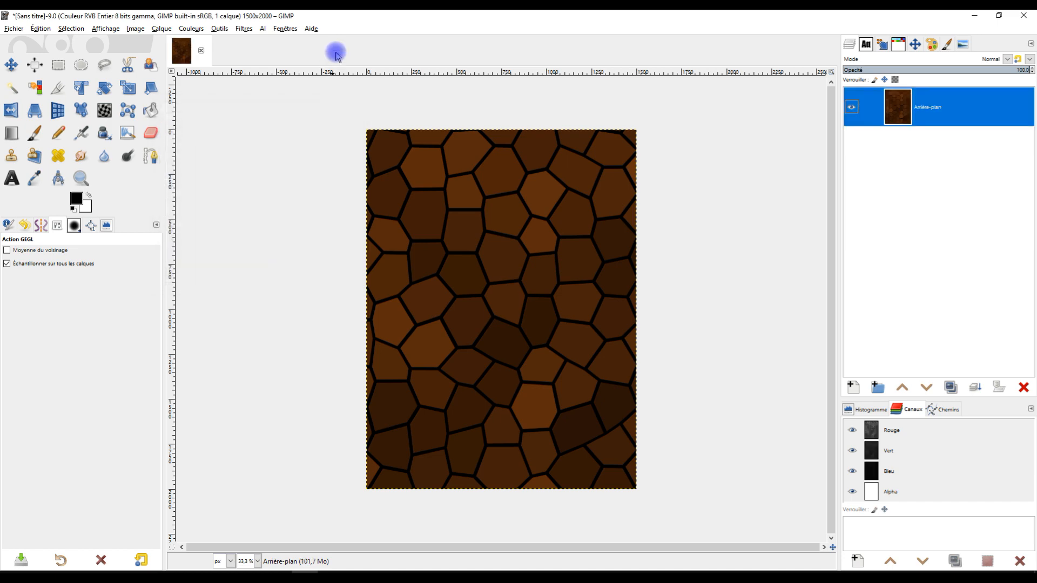
Step: Add HSV noise (Brouillage TSV) to the mosaic with Value set to 0.066, comparing it with the preview off before applying
scroll(526, 254, "up", 4, "ctrl")
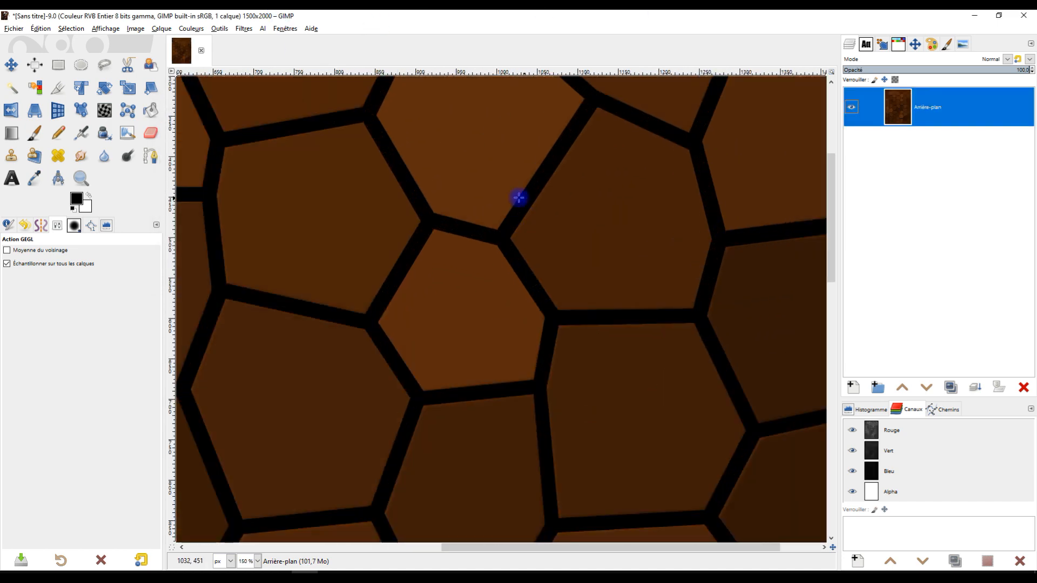
scroll(519, 198, "up", 4, "ctrl")
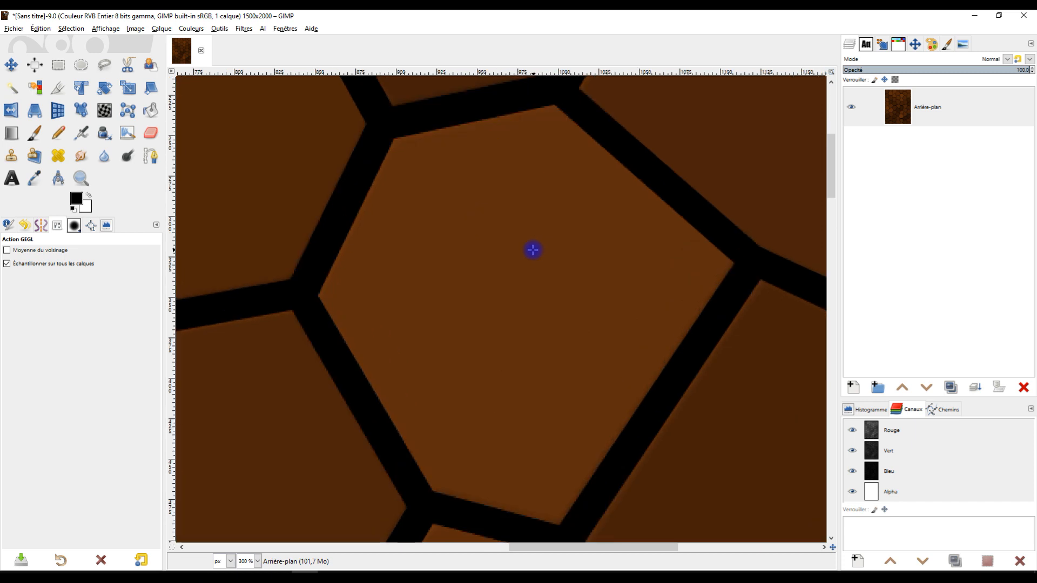
scroll(532, 250, "down", 2, "ctrl")
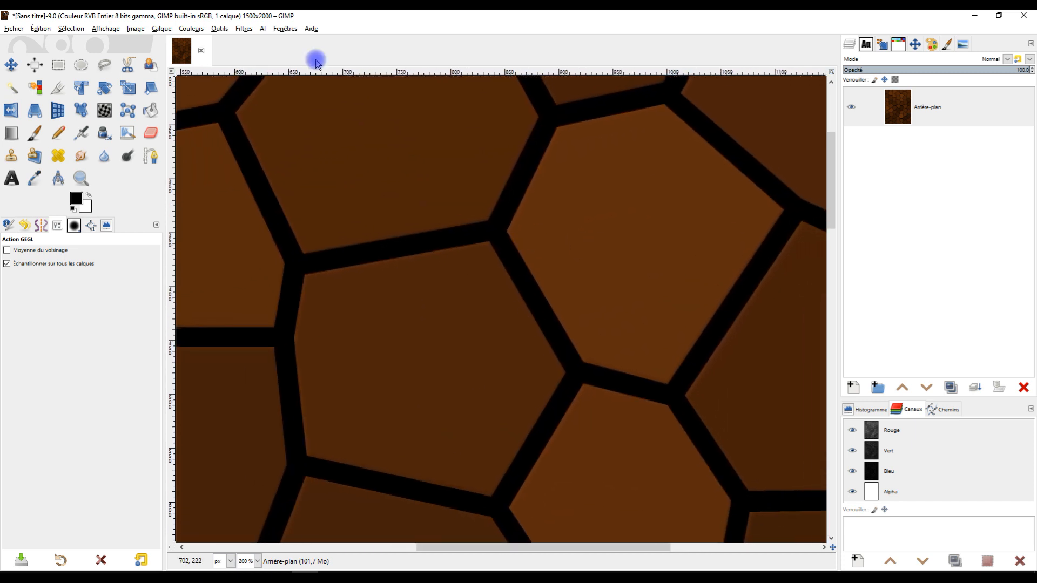
left_click(243, 29)
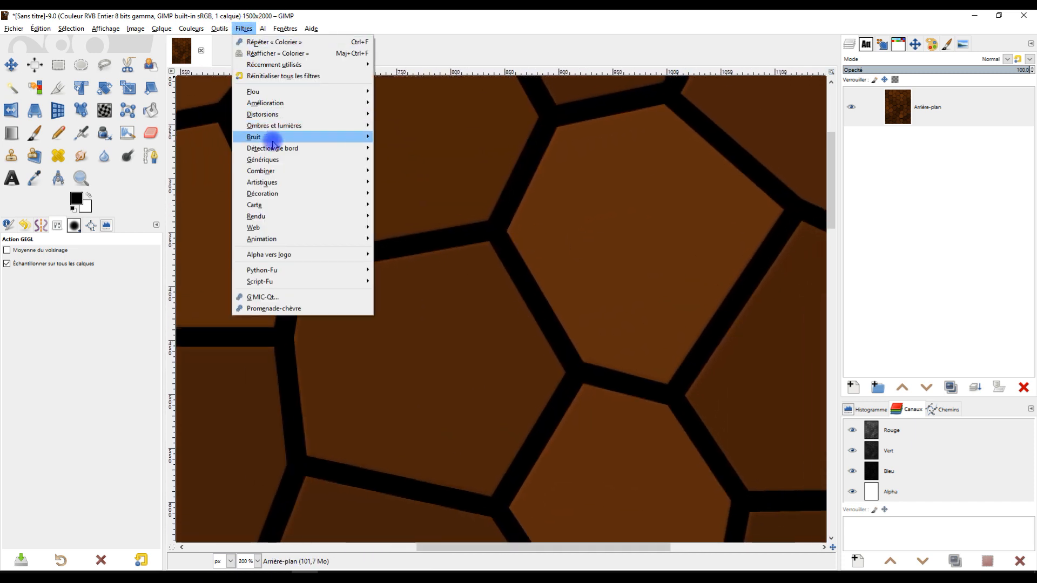
mouse_move(271, 138)
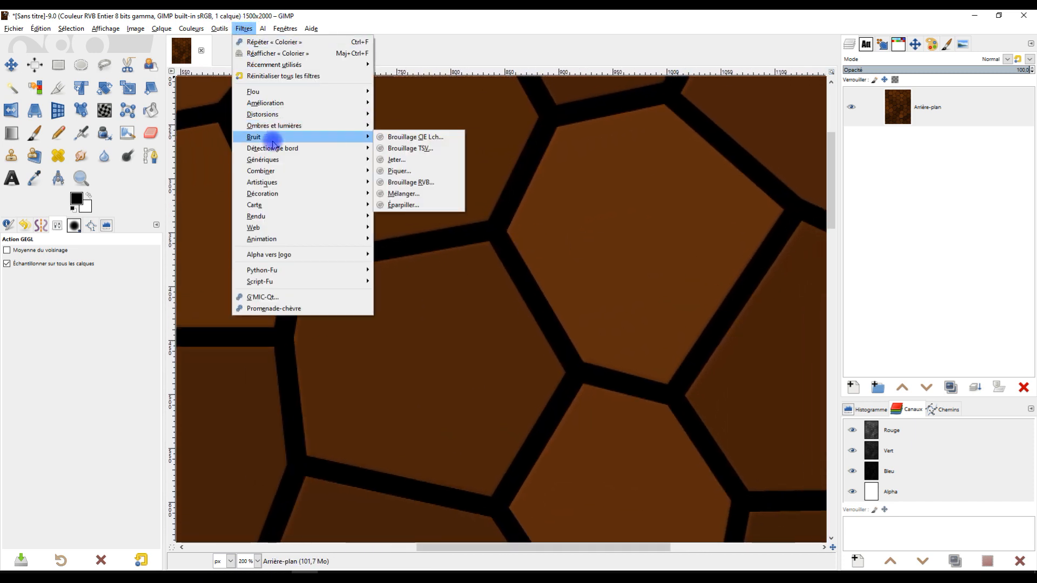
left_click(420, 150)
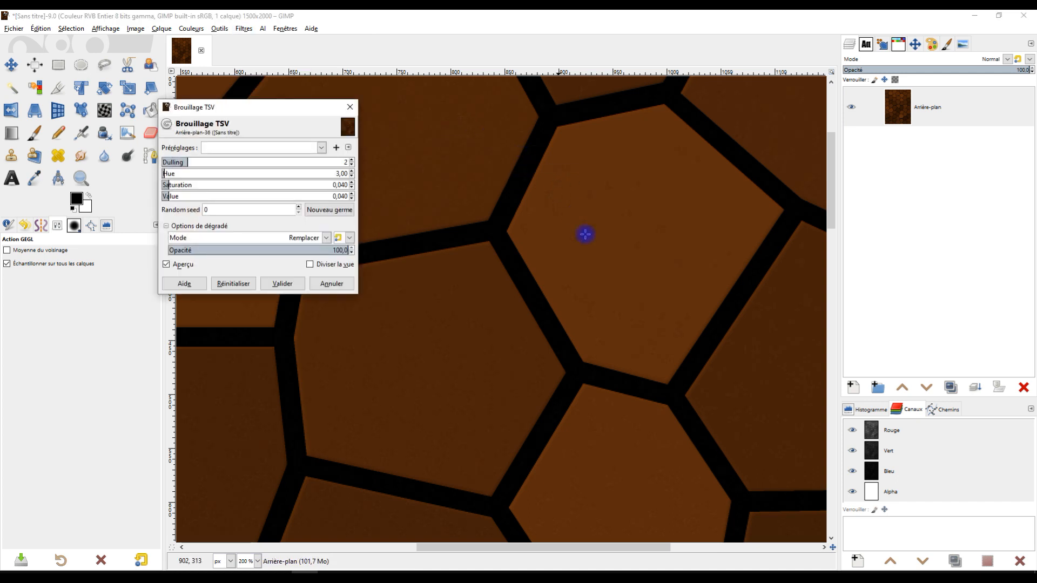
scroll(594, 208, "up", 1)
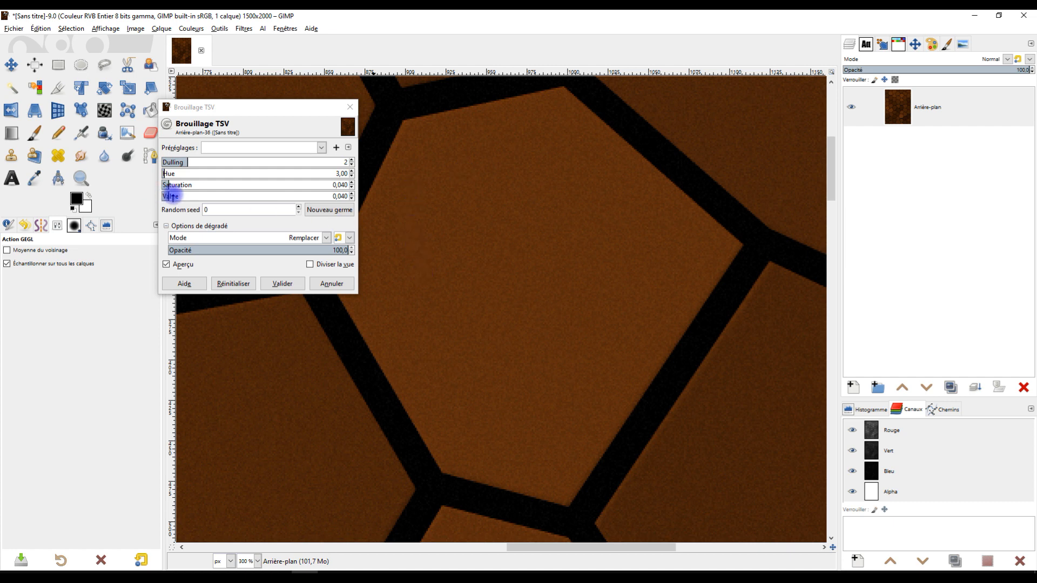
left_click(352, 193)
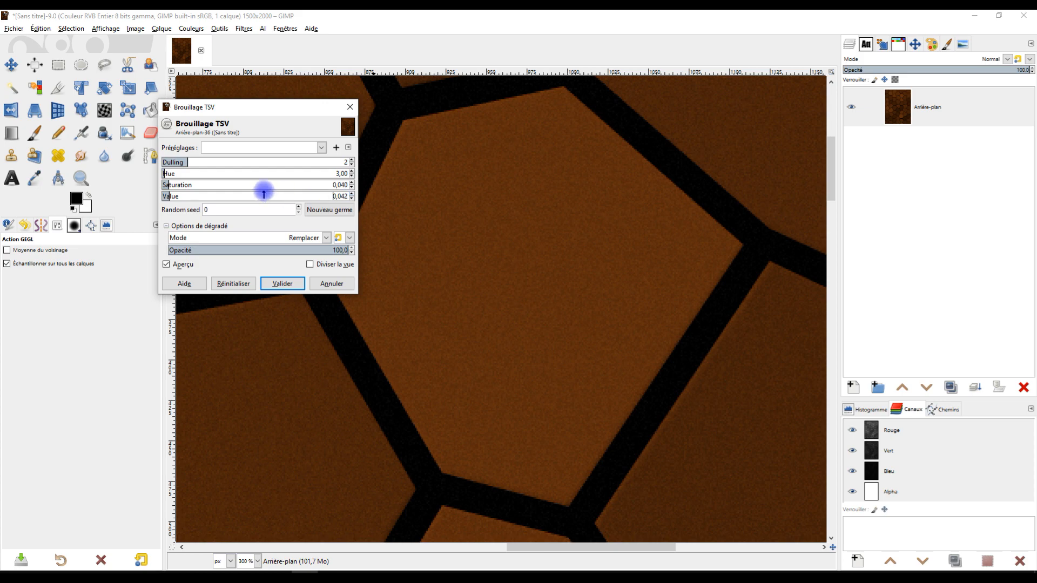
left_click(215, 195)
left_click_drag(215, 195, 174, 197)
left_click(183, 264)
left_click(183, 265)
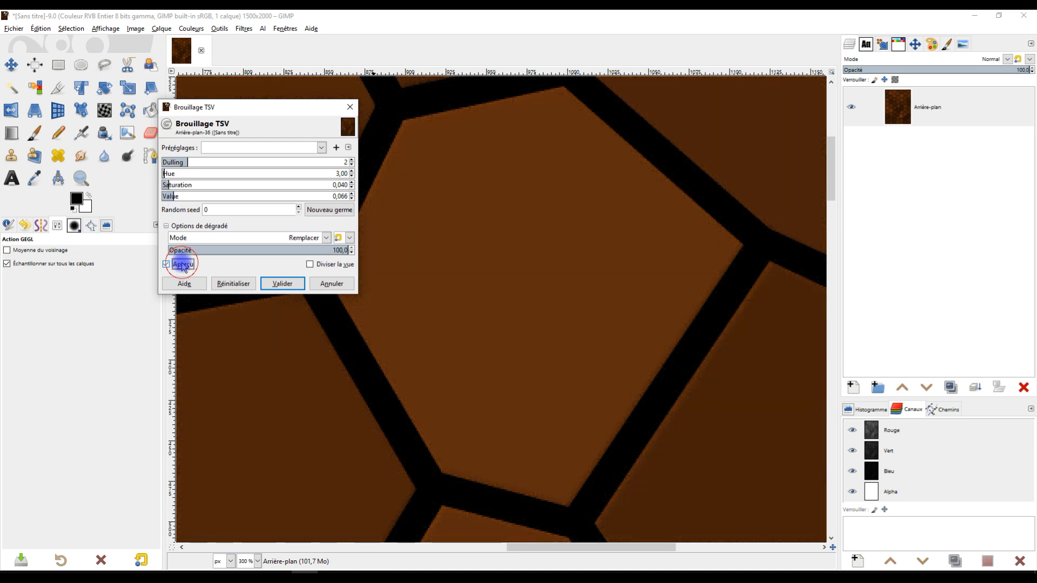
left_click(286, 285)
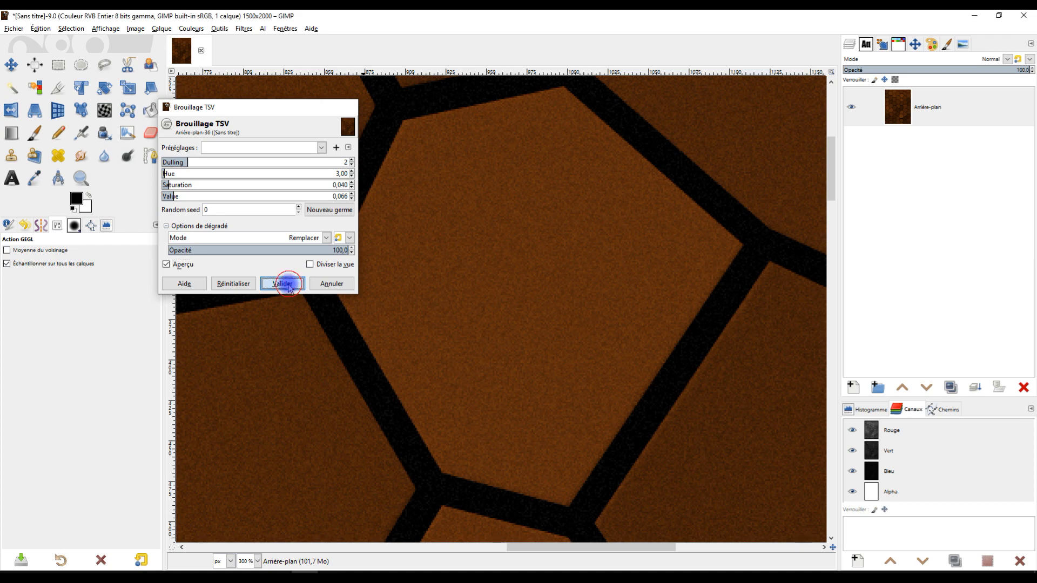
Step: Start the Map Object filter (Plaquer sur un objet) on the noisy brown mosaic
scroll(526, 270, "down", 5, "ctrl")
left_click_drag(531, 298, 579, 193)
scroll(592, 215, "down", 2, "ctrl")
scroll(595, 219, "up", 2, "ctrl")
scroll(595, 220, "down", 1, "ctrl")
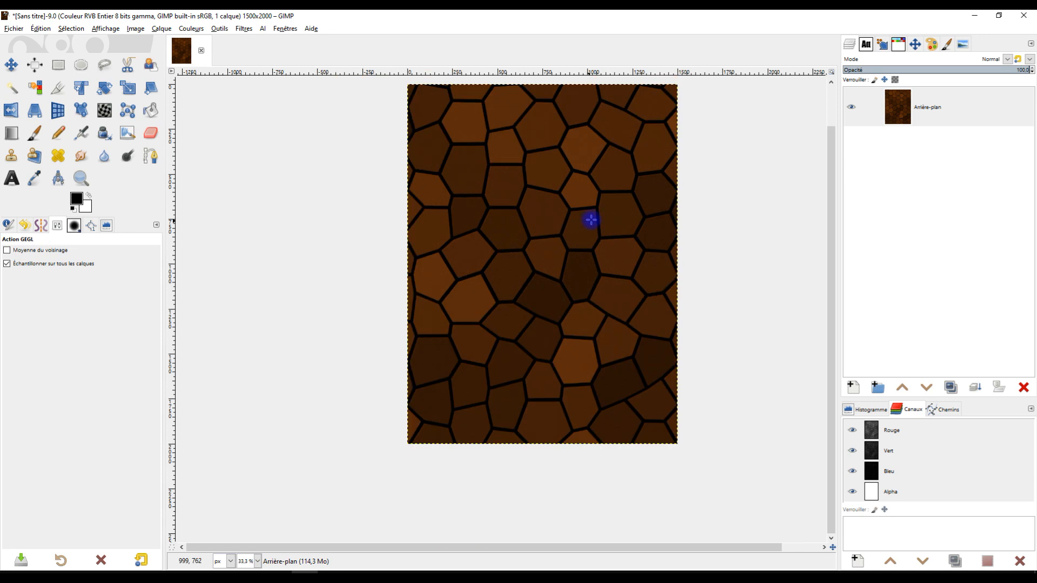
left_click(244, 29)
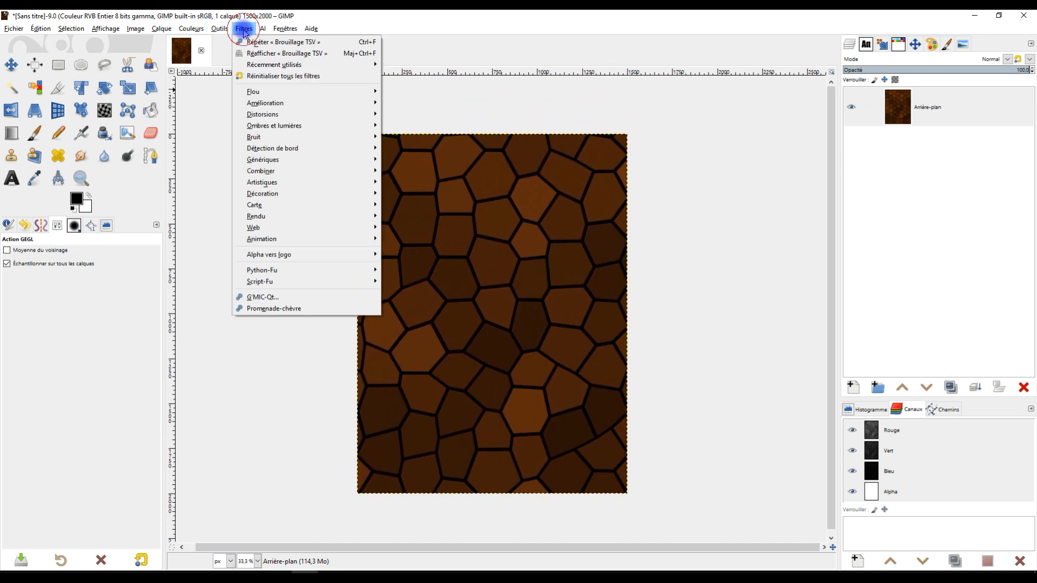
mouse_move(311, 221)
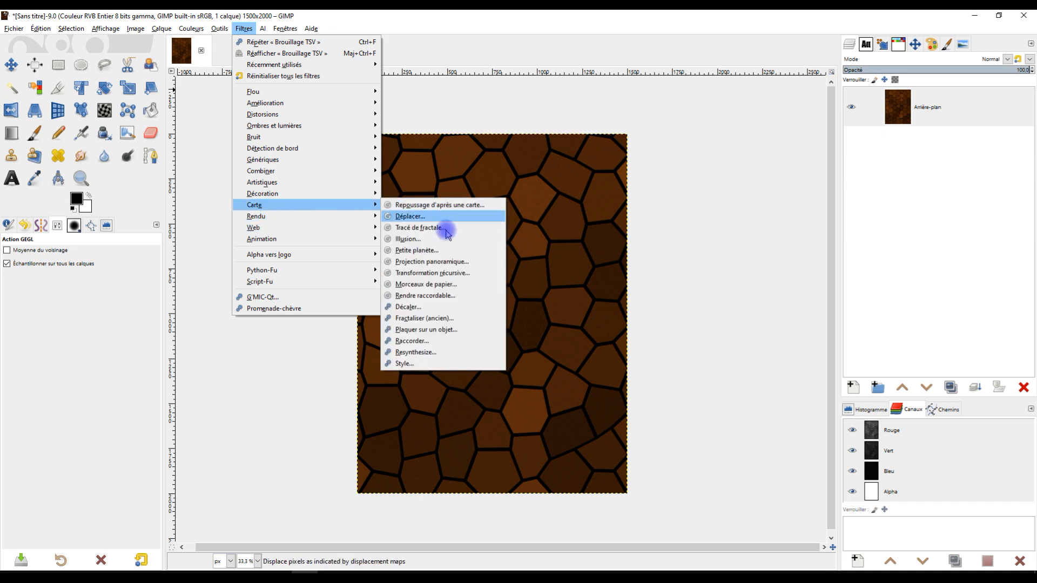
left_click(428, 330)
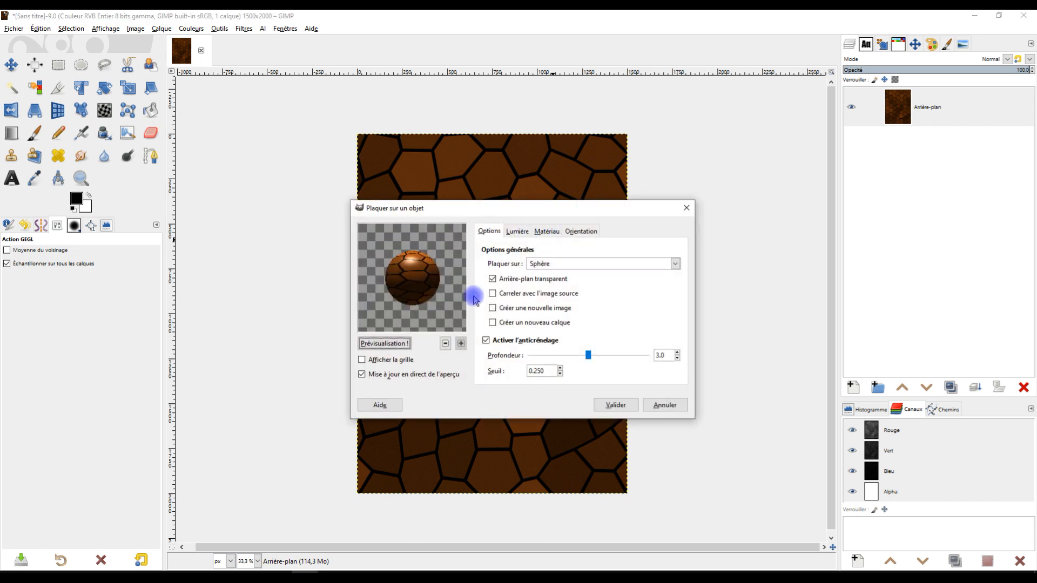
Step: Try mapping onto a plane (Plan) with a non-transparent background, the grid shown and live preview updates off
left_click(378, 360)
left_click(364, 374)
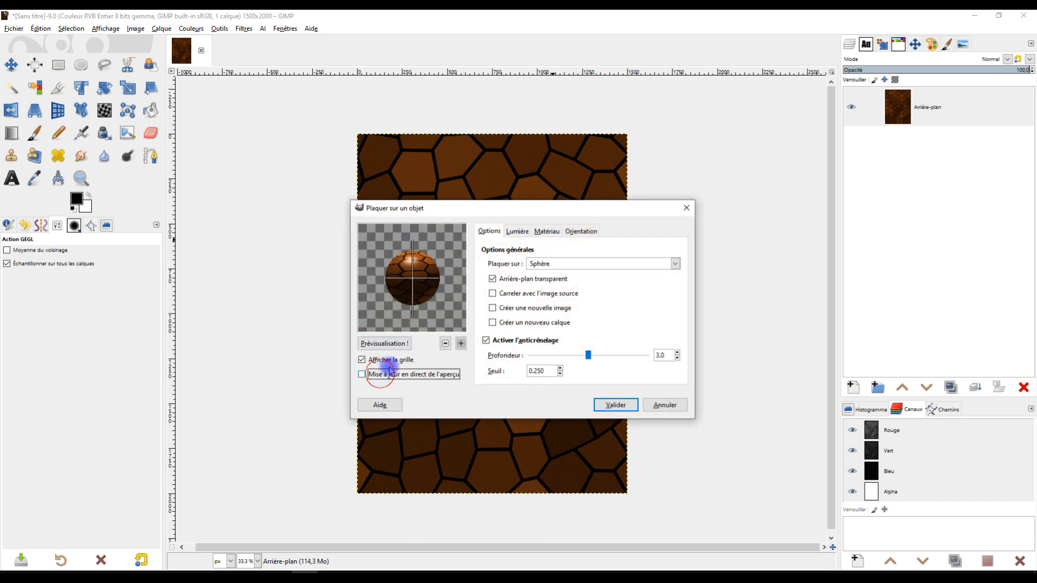
left_click(522, 280)
left_click(548, 263)
left_click(555, 264)
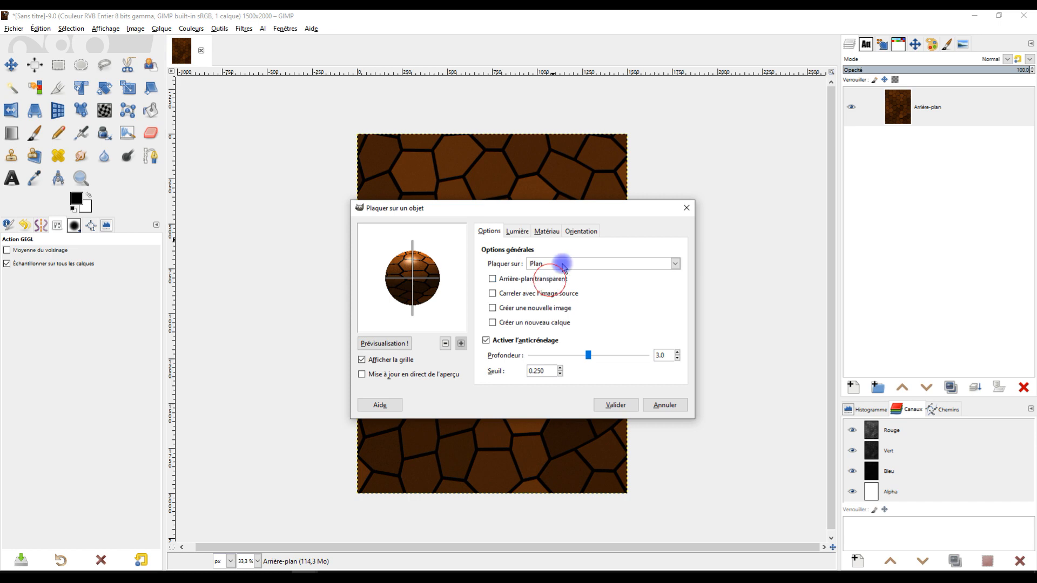
Step: Map the texture onto a sphere (Sphère) with a transparent background, live preview updates on and the grid hidden
left_click(385, 362)
left_click(403, 378)
left_click(520, 282)
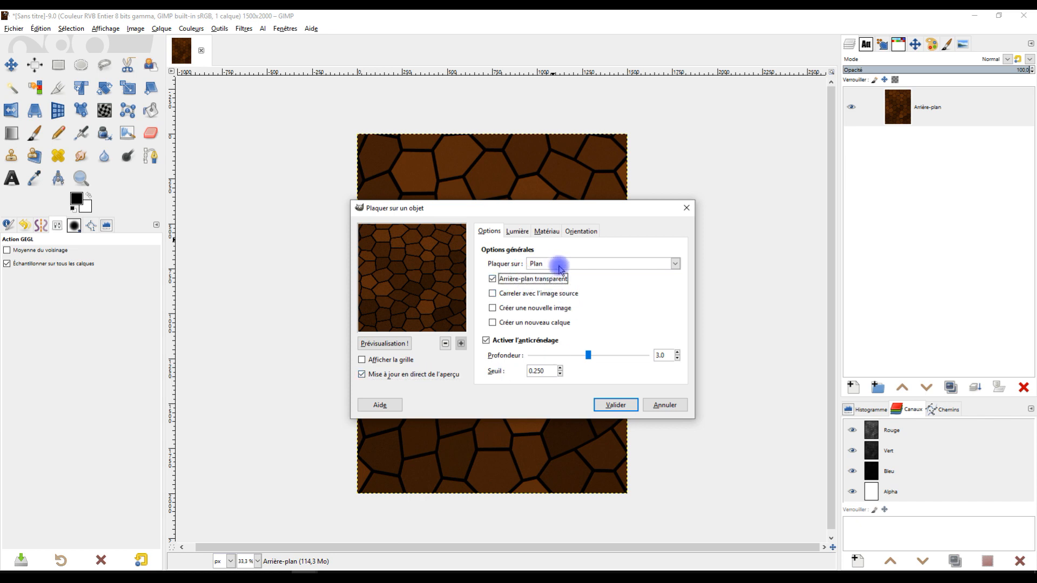
left_click(558, 265)
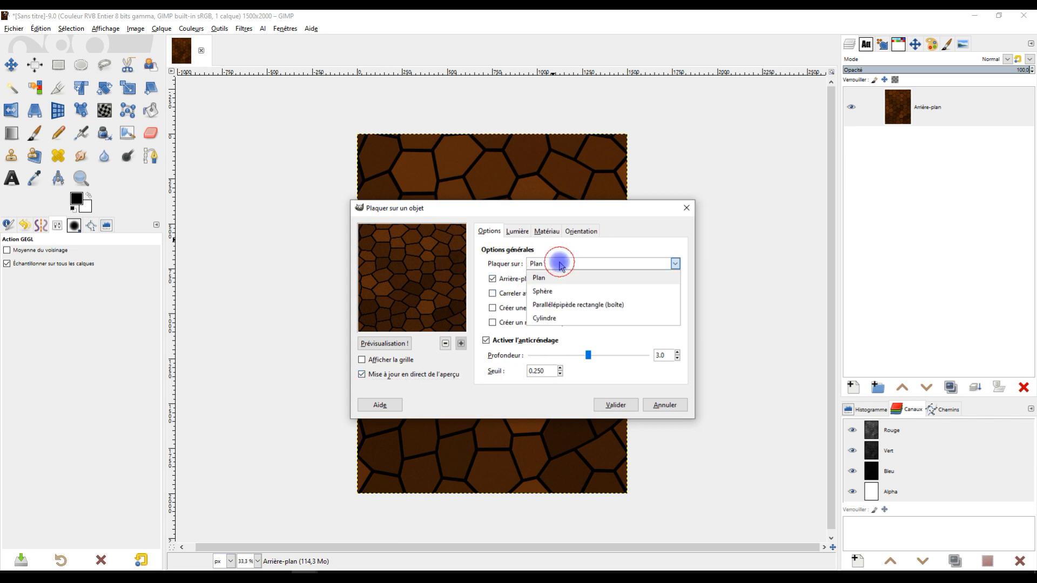
left_click(558, 292)
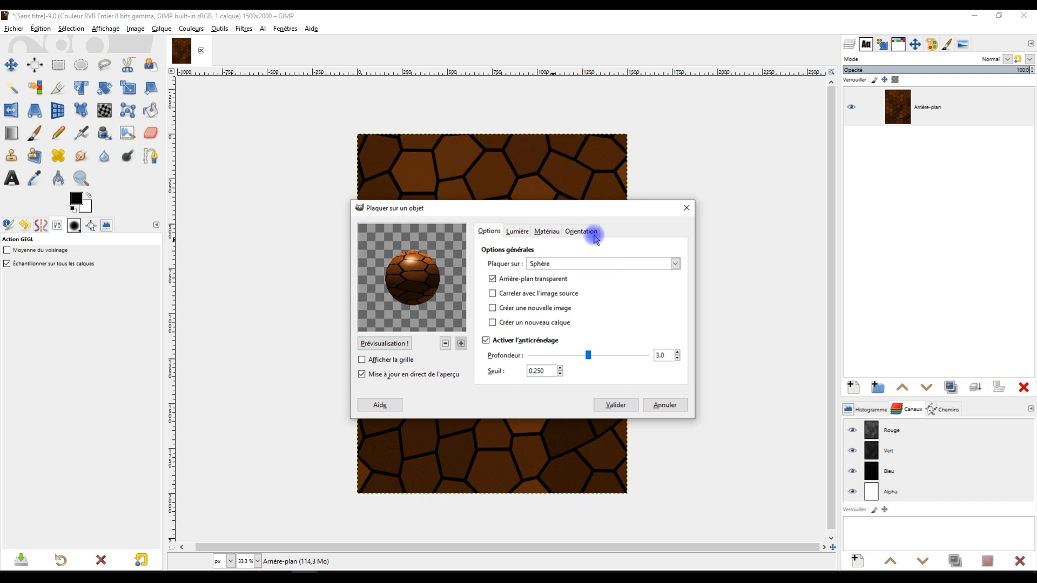
Step: Move the sphere's point light to position Y -18.60 and X 6.30
left_click(519, 232)
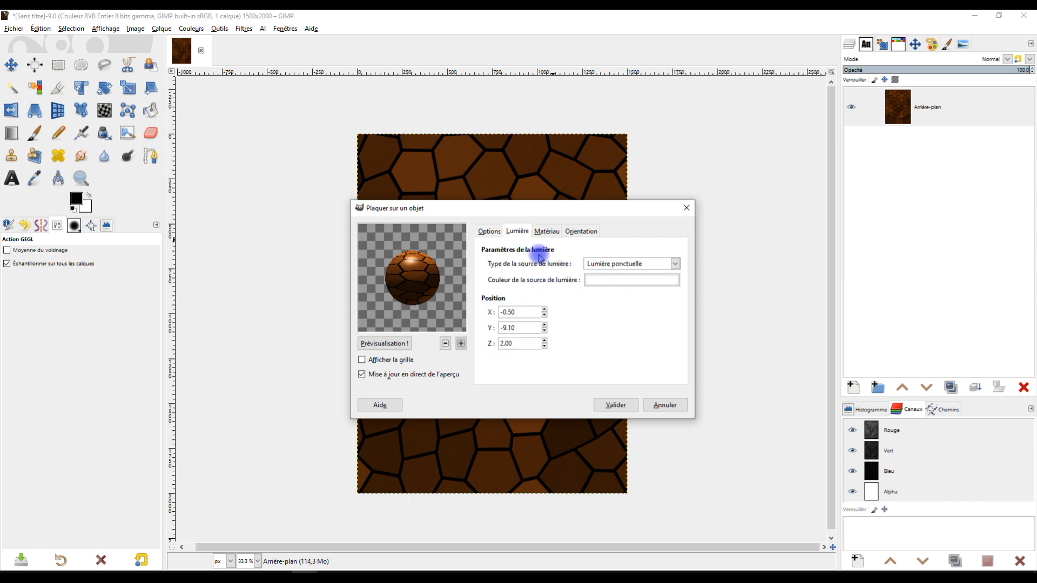
left_click(544, 331)
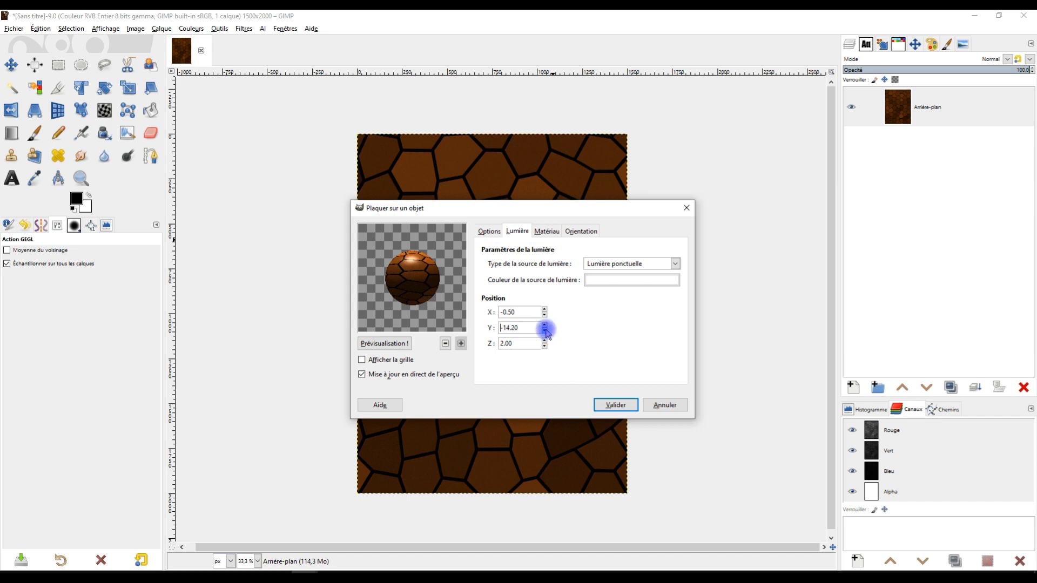
left_click(545, 331)
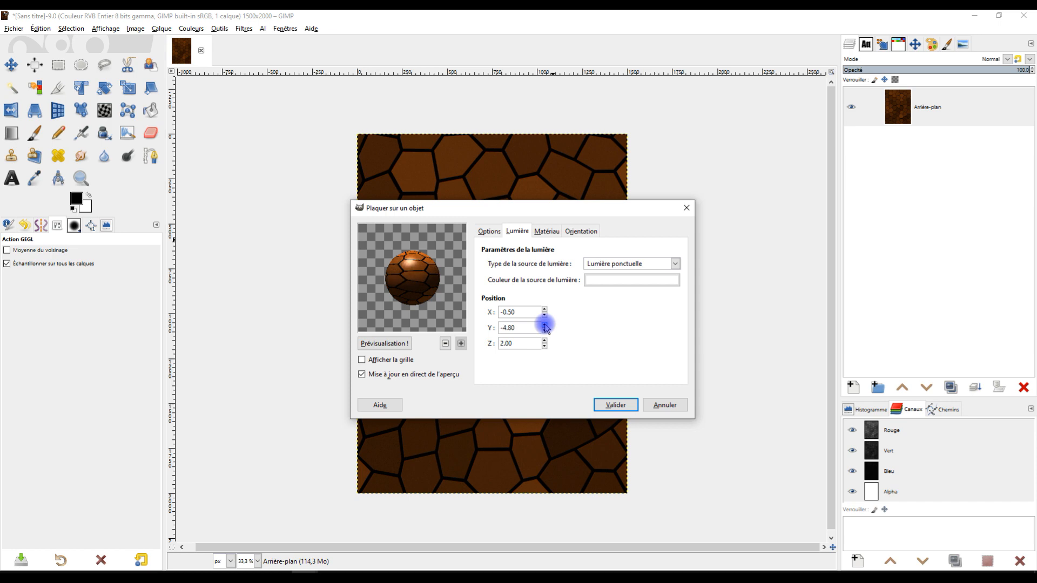
left_click(543, 331)
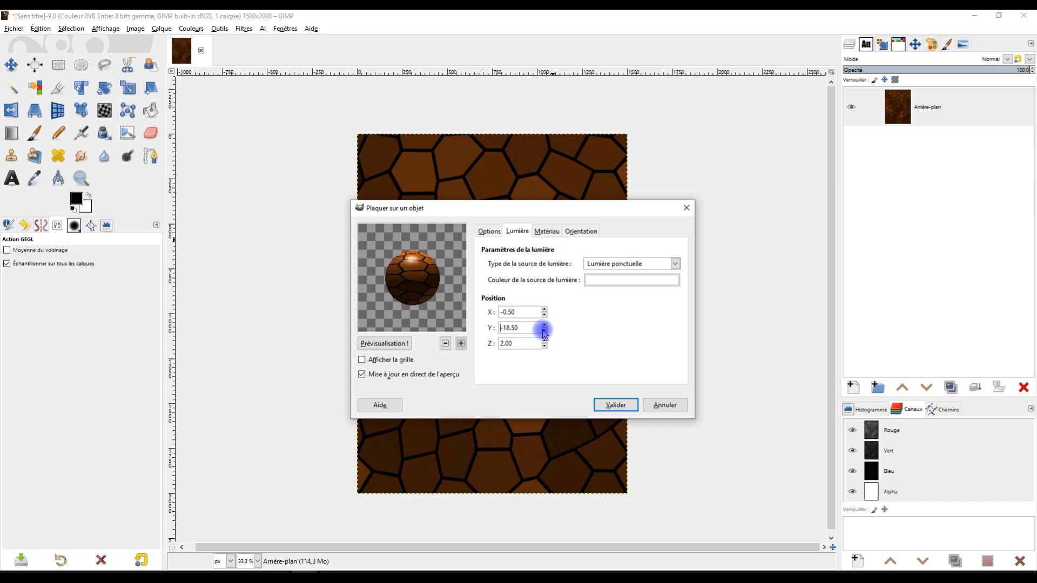
left_click(543, 330)
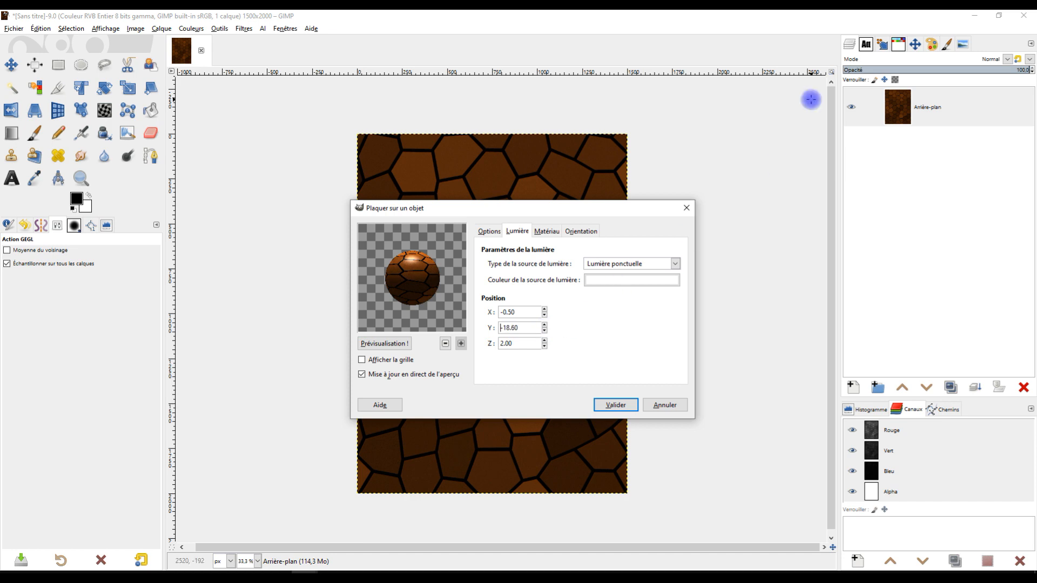
left_click(544, 316)
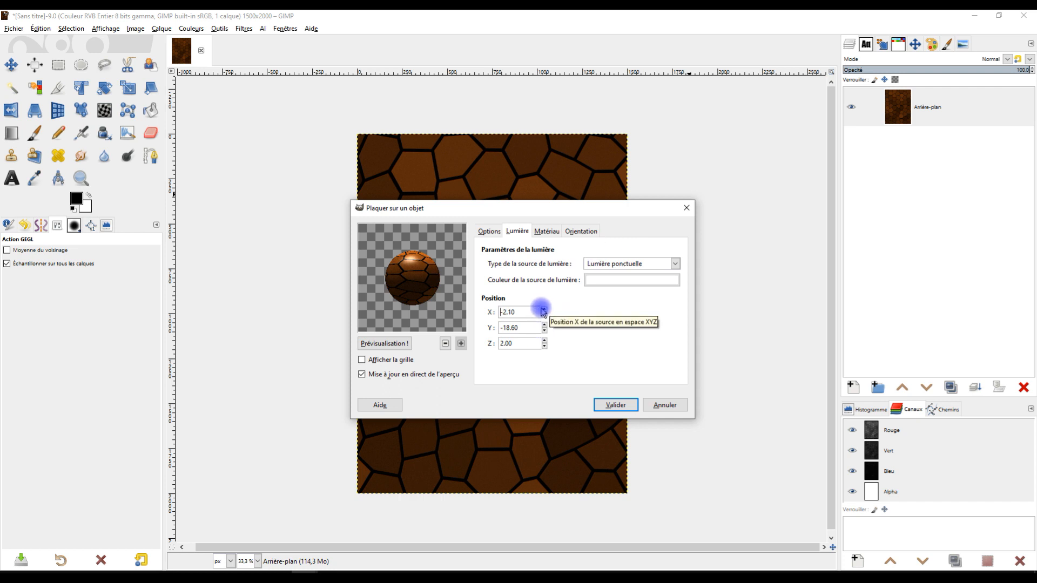
left_click(544, 310)
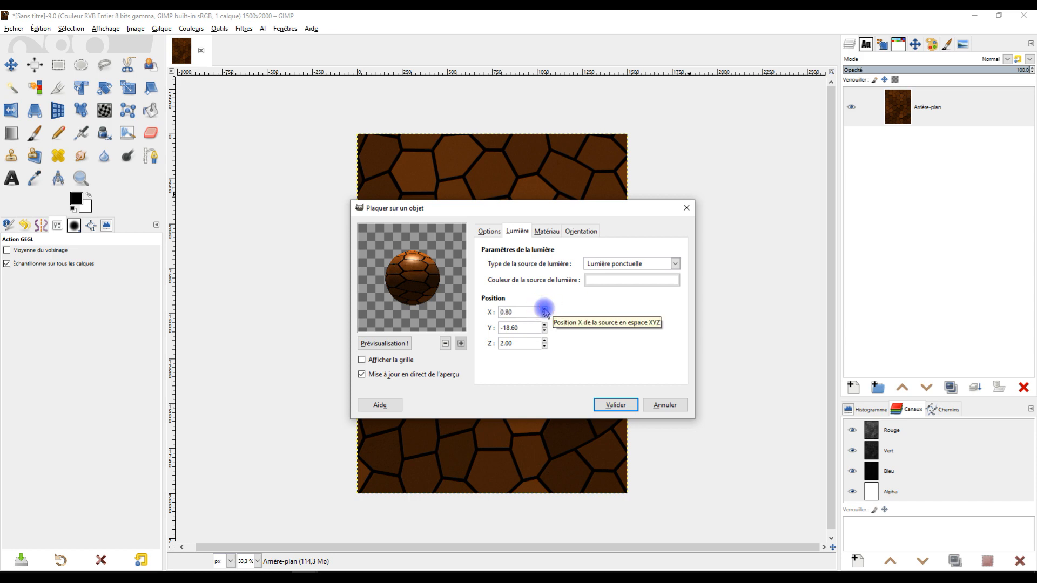
left_click(543, 310)
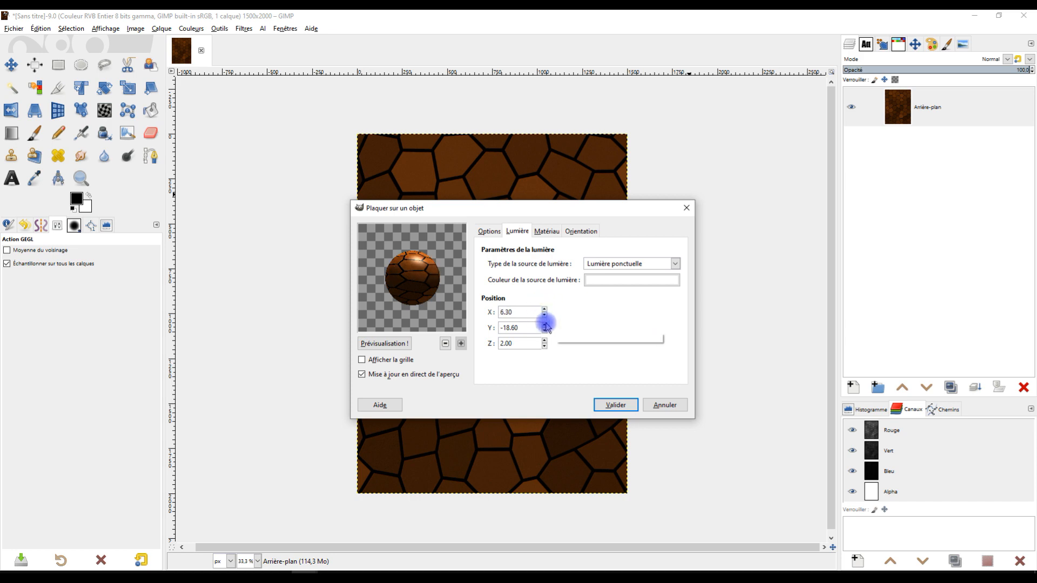
Step: Try lowering the point light's Y position to -50
left_click(545, 332)
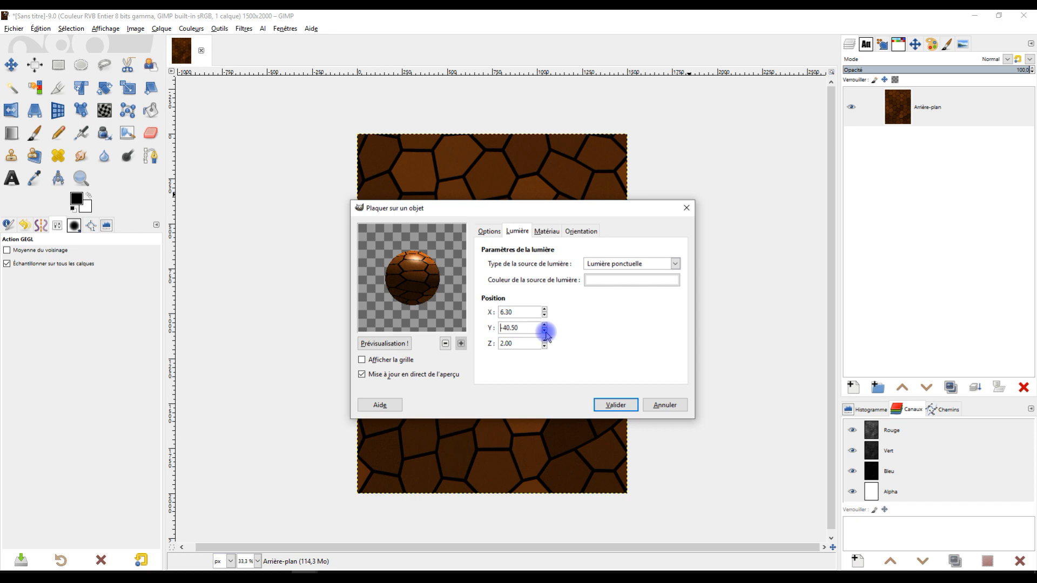
left_click(544, 331)
left_click(545, 326)
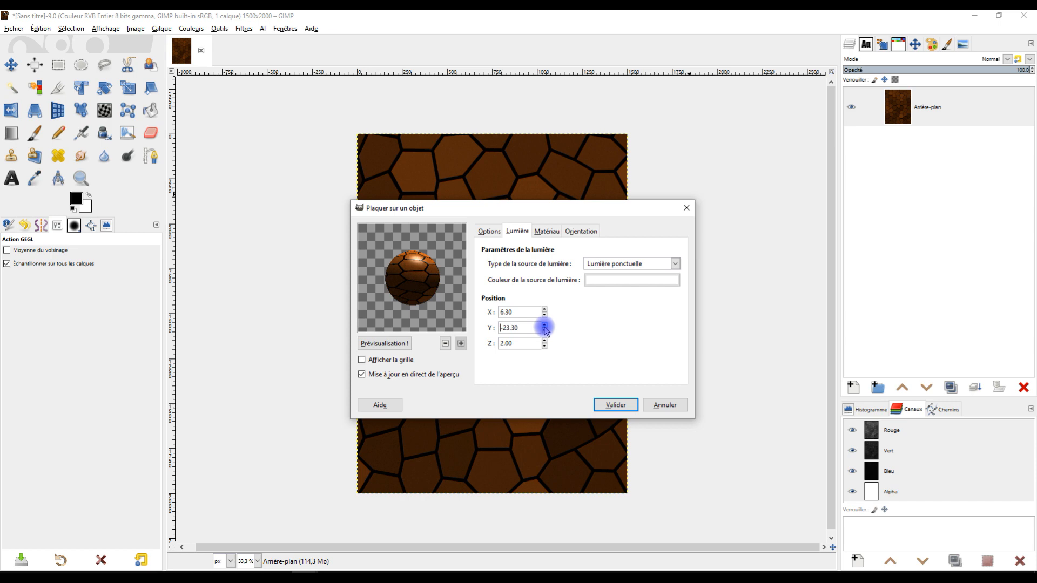
left_click_drag(525, 328, 436, 319)
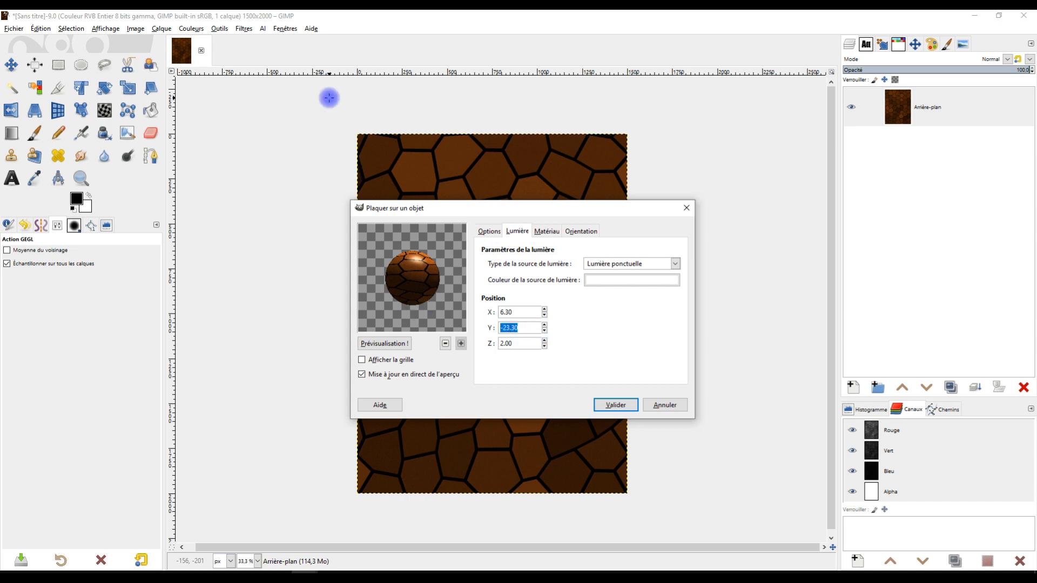
type("-")
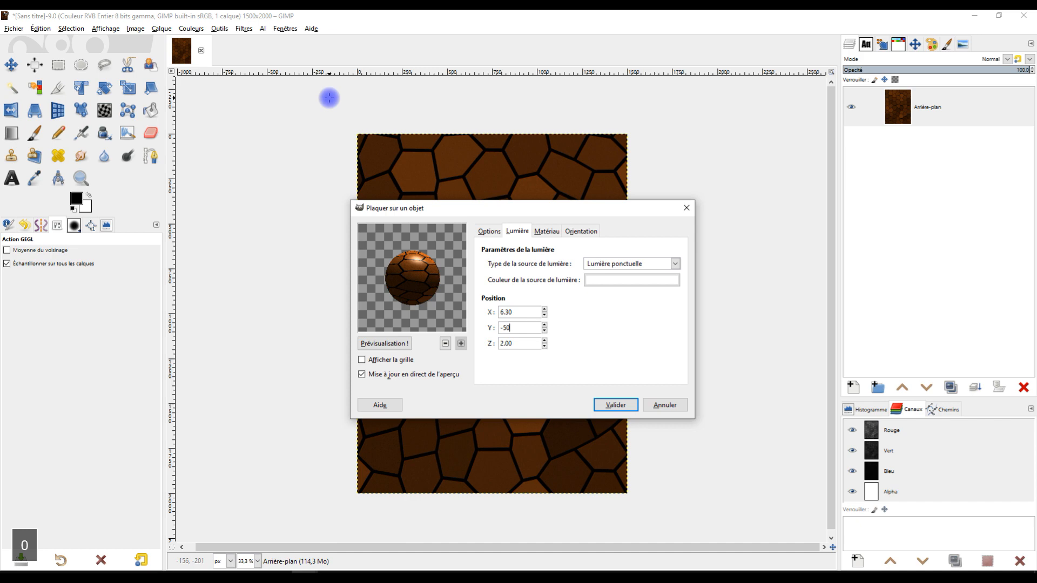
type("50")
key("Tab")
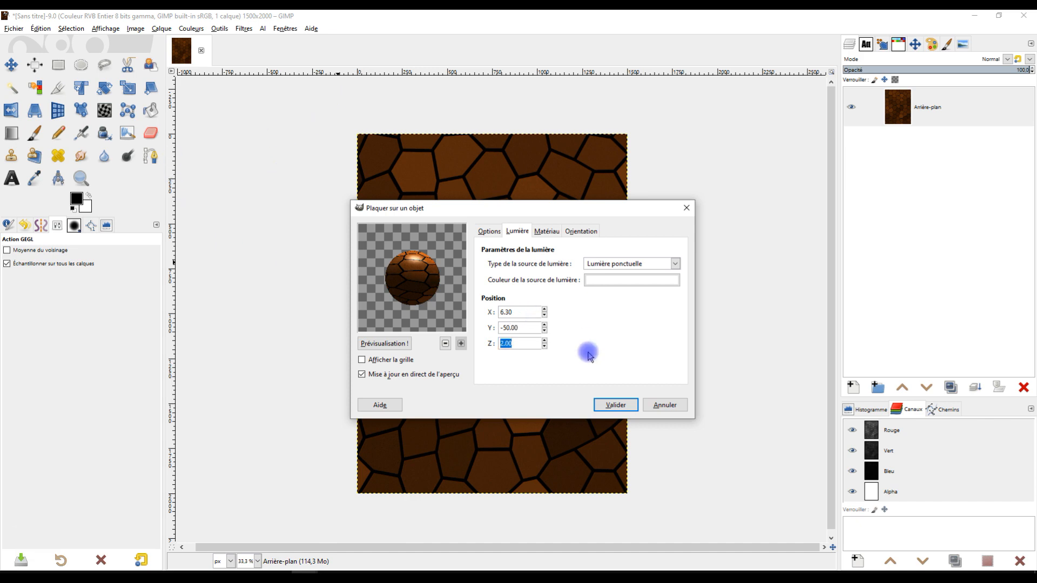
Step: Set the point light's Y position to -80 and its Z position to -7.90
left_click_drag(526, 328, 448, 320)
type("-")
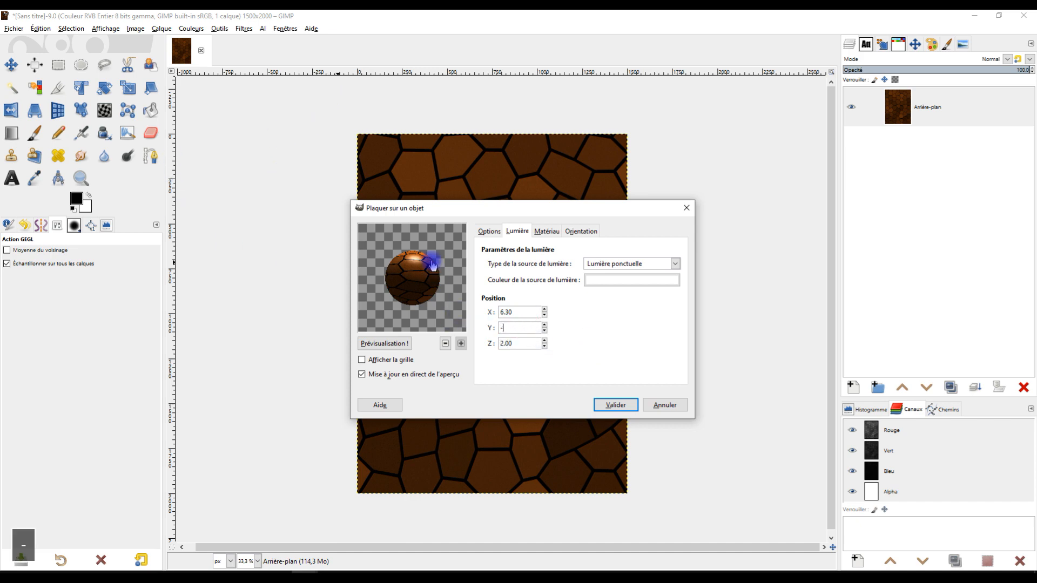
type("80")
key("Tab")
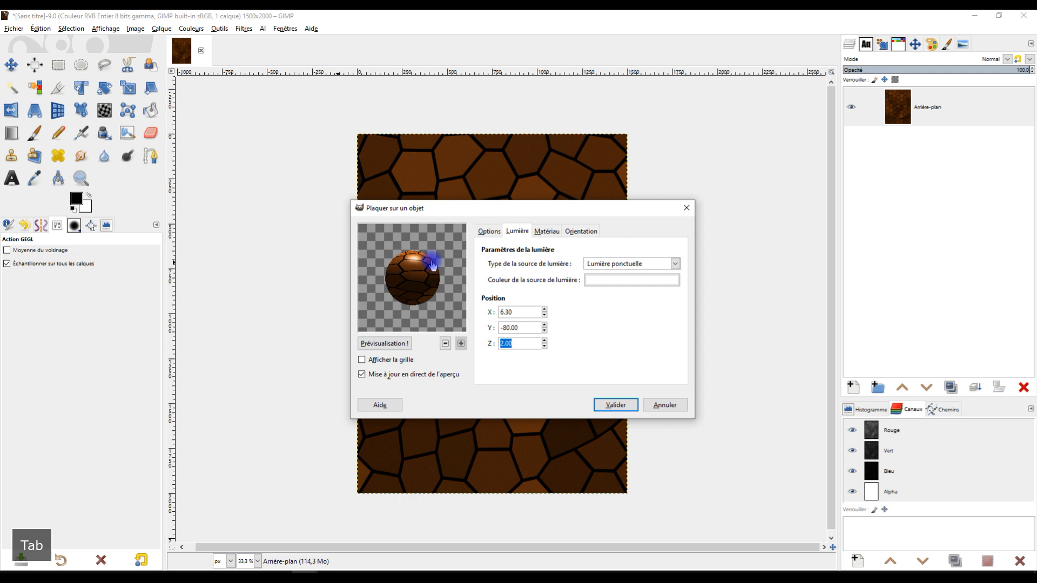
left_click(544, 347)
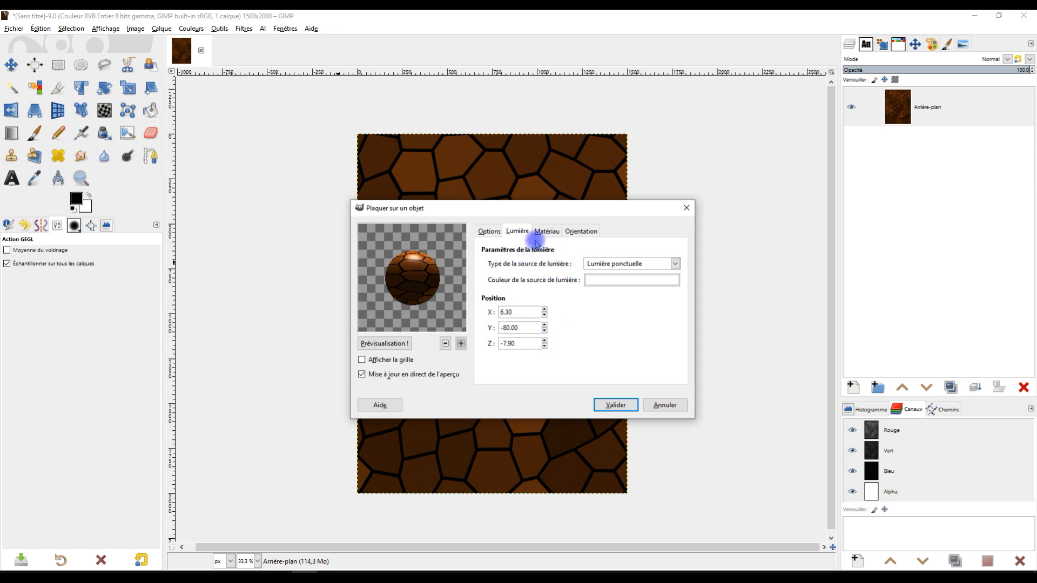
Step: Enlarge the sphere by setting its orientation position Z to 0.67470
left_click(549, 231)
left_click(577, 230)
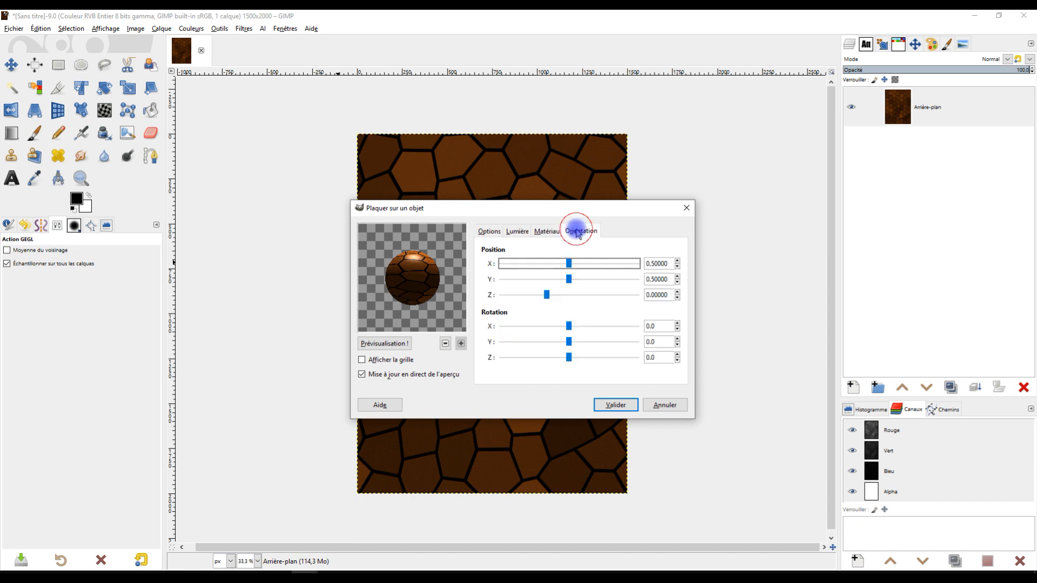
left_click(546, 295)
left_click_drag(547, 295, 579, 293)
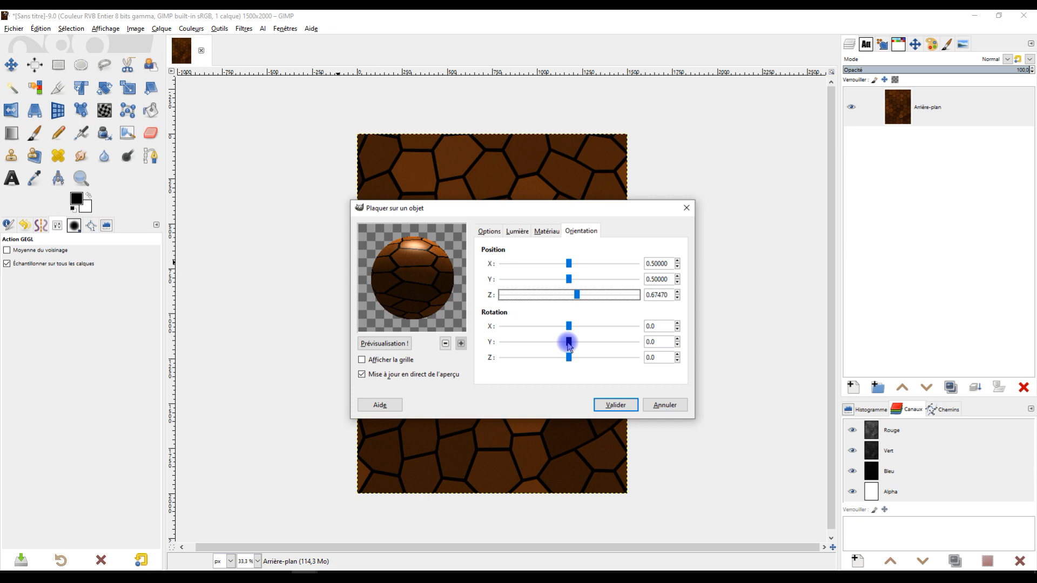
Step: Rotate the sphere by 2.2 around the X axis and -18.0 around the Z axis
left_click_drag(570, 330, 572, 330)
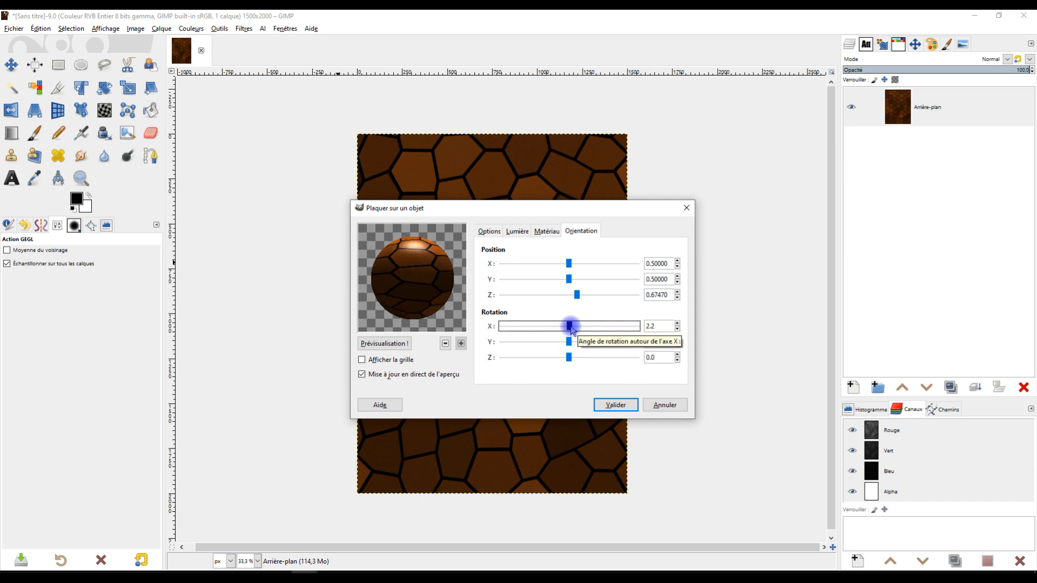
left_click(570, 360)
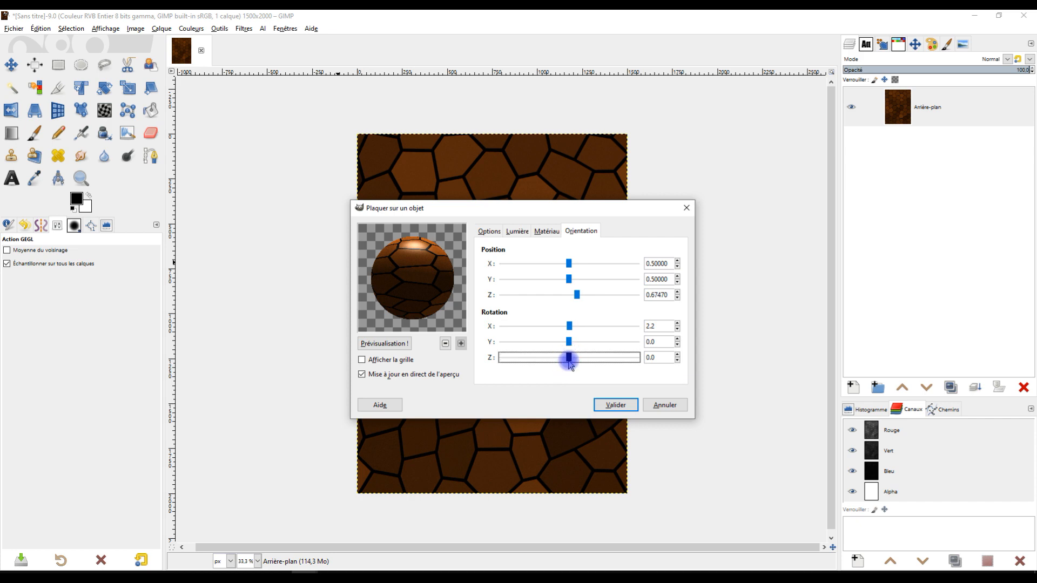
left_click_drag(570, 365, 562, 363)
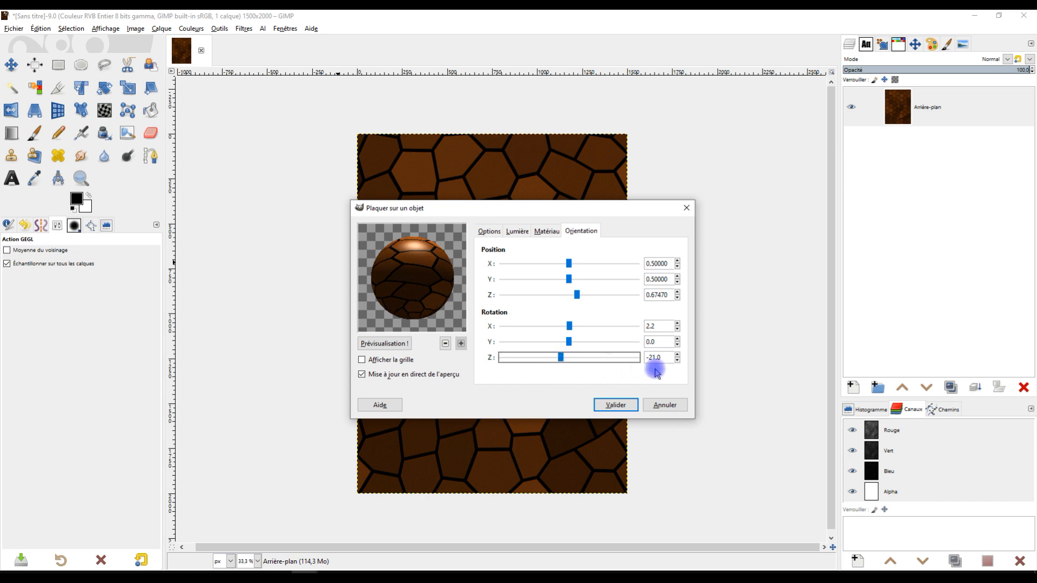
left_click(677, 360)
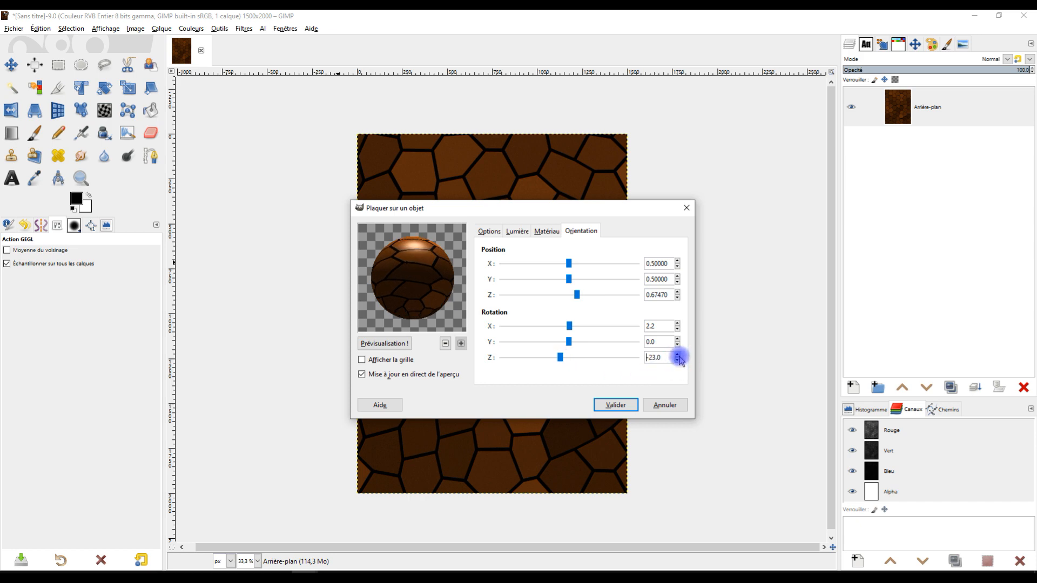
left_click(677, 355)
left_click(677, 354)
left_click(677, 355)
left_click(677, 354)
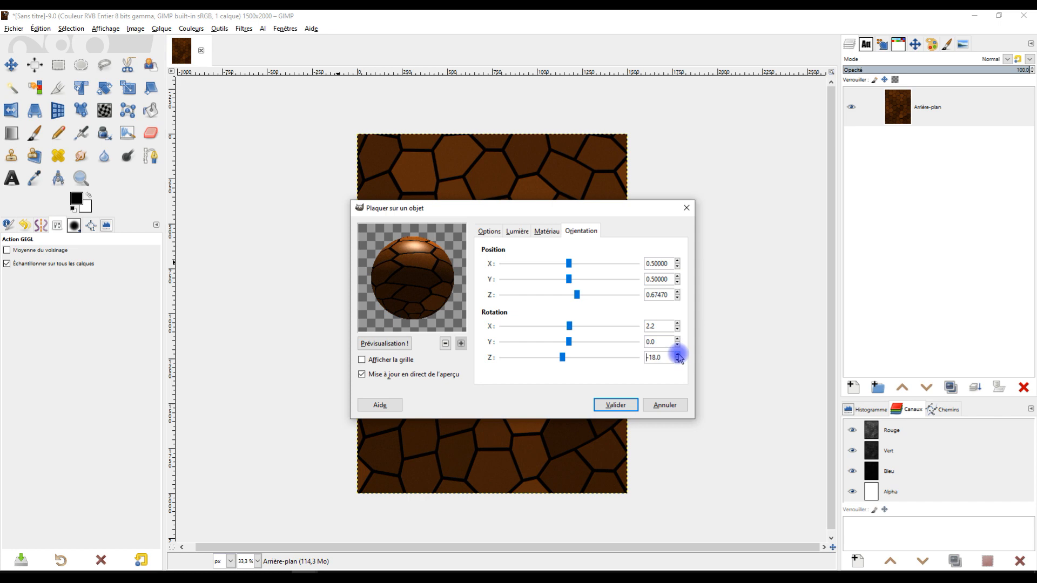
Step: Set the sphere's rotation around the Y axis to 8.0
left_click(678, 345)
left_click(677, 345)
left_click(677, 339)
left_click(677, 338)
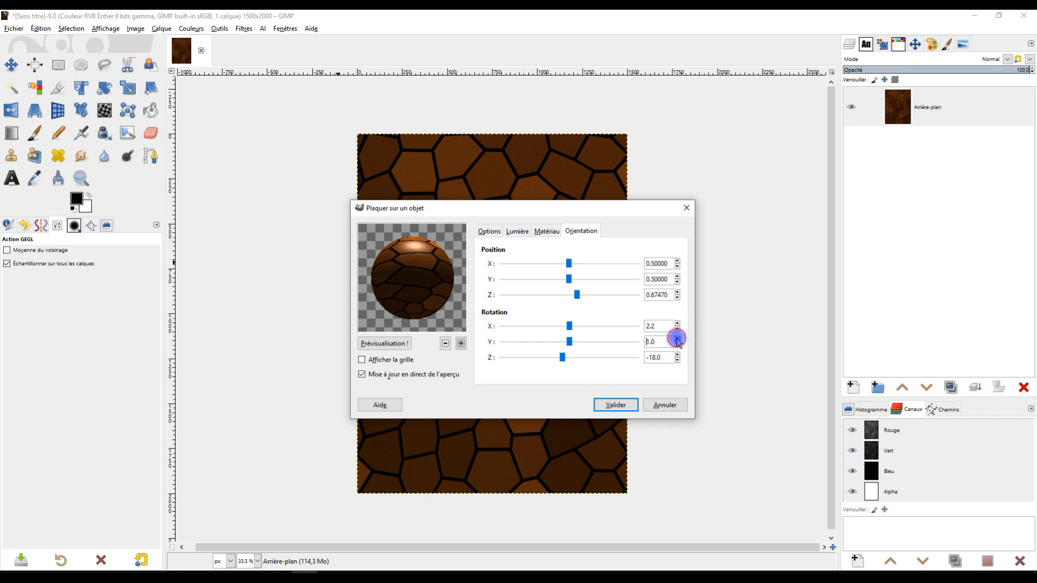
left_click(677, 339)
left_click(678, 339)
left_click(677, 339)
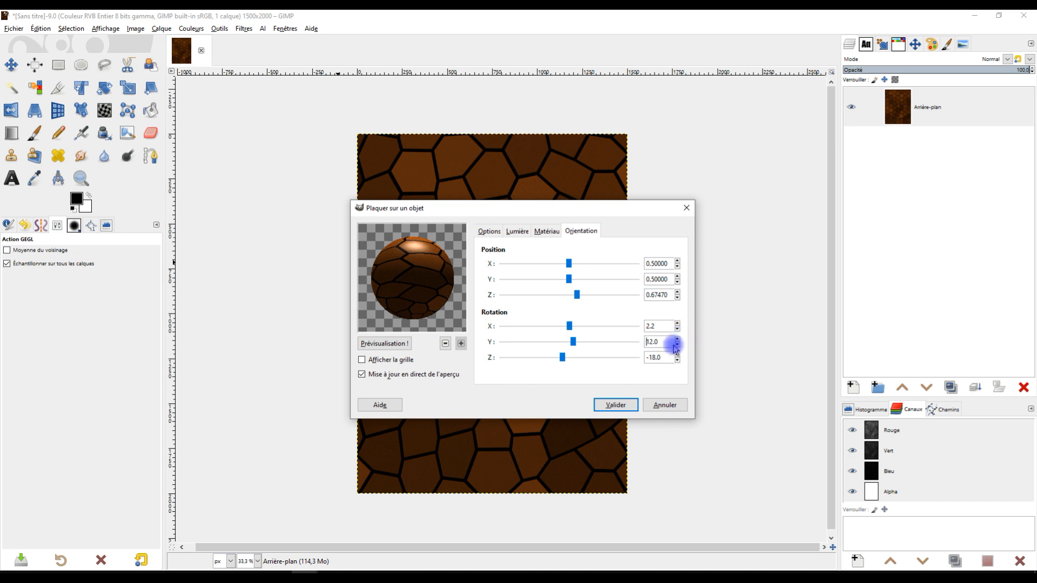
left_click(677, 348)
left_click(677, 349)
left_click(678, 348)
left_click(677, 349)
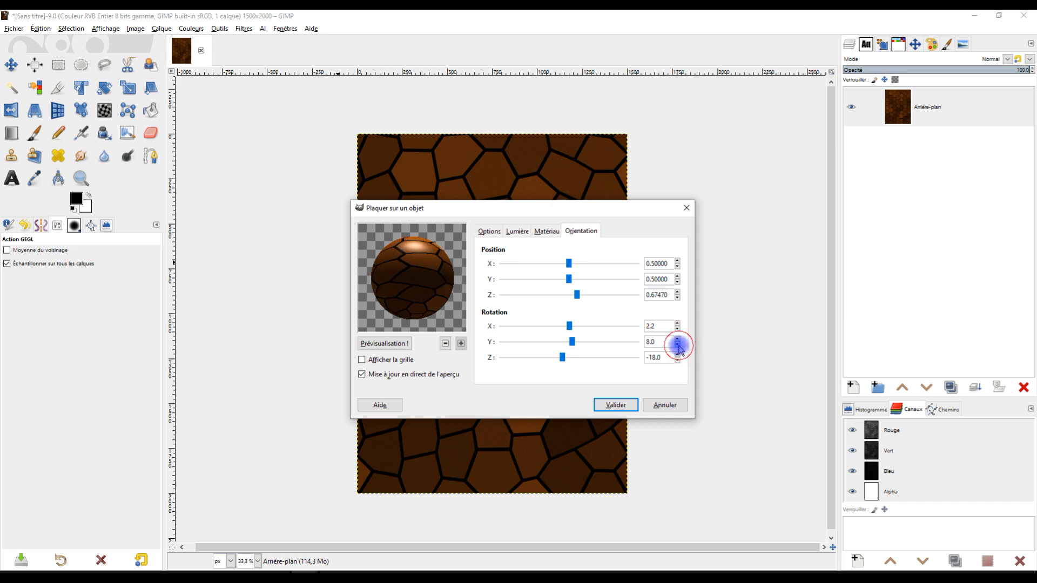
Step: Move the point light sideways by setting its X position to 30
left_click(522, 231)
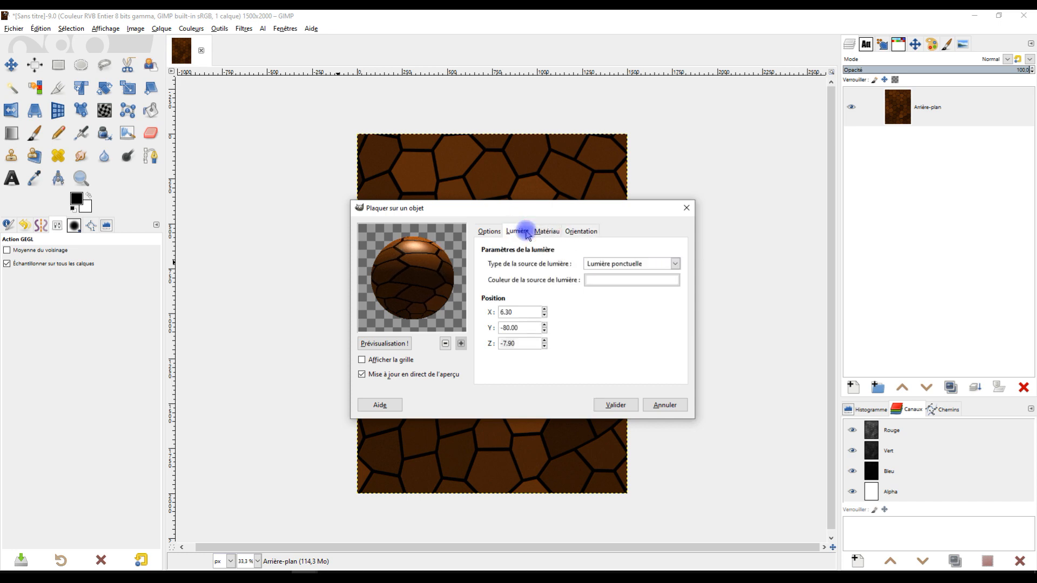
left_click(545, 310)
left_click(544, 310)
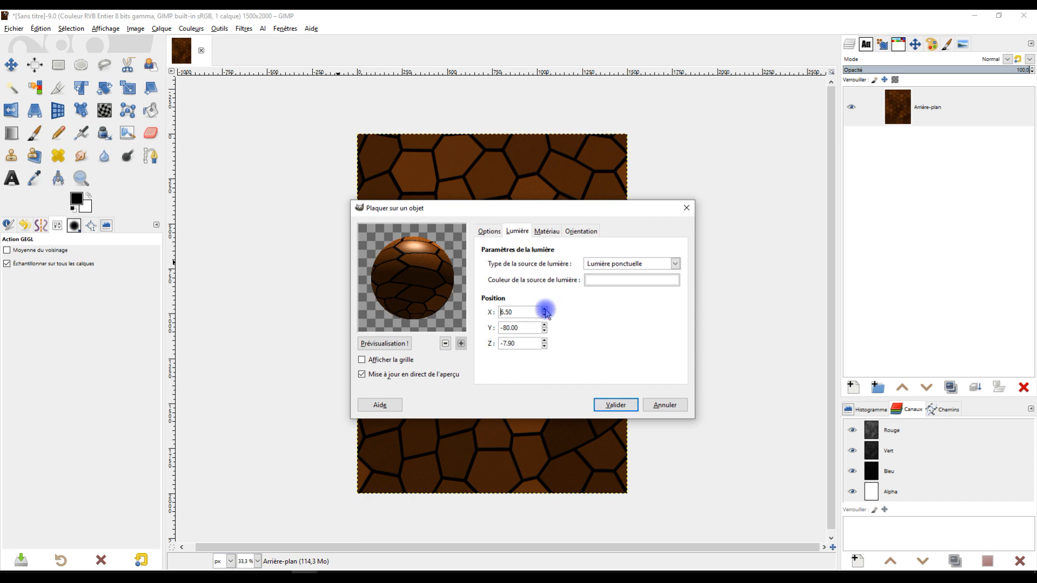
left_click(544, 309)
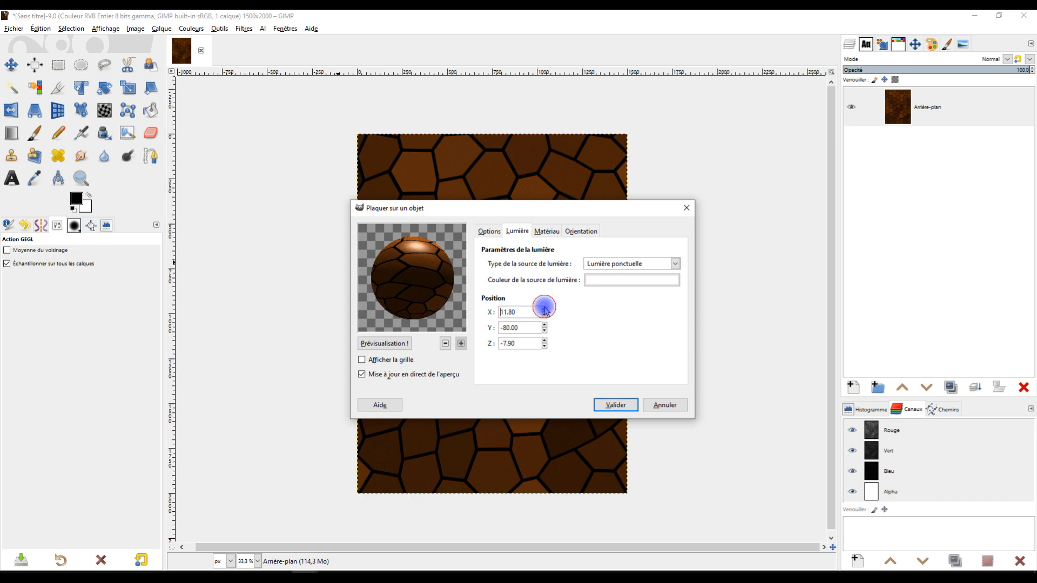
left_click(544, 310)
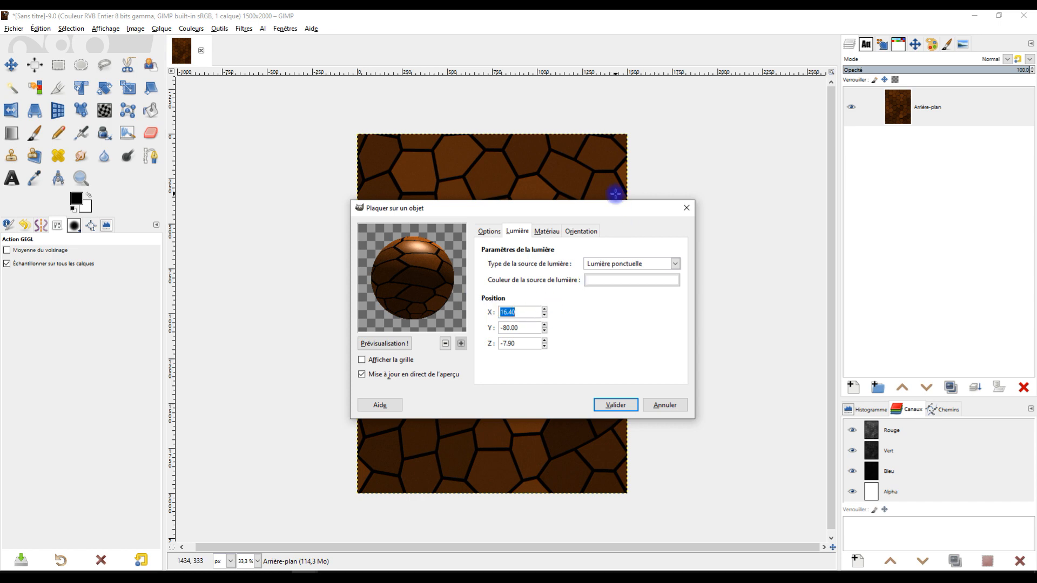
type("30")
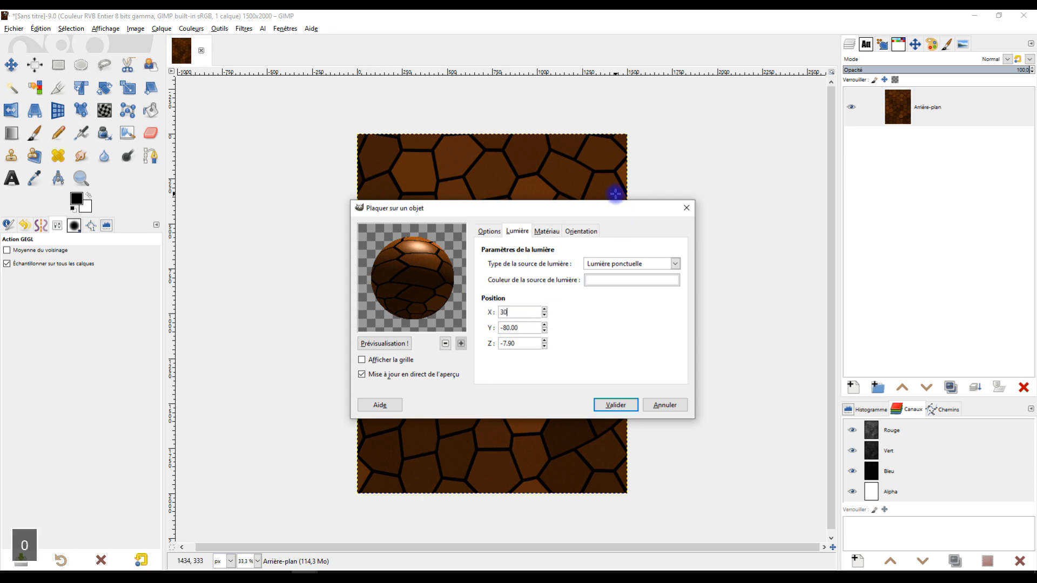
key("Tab")
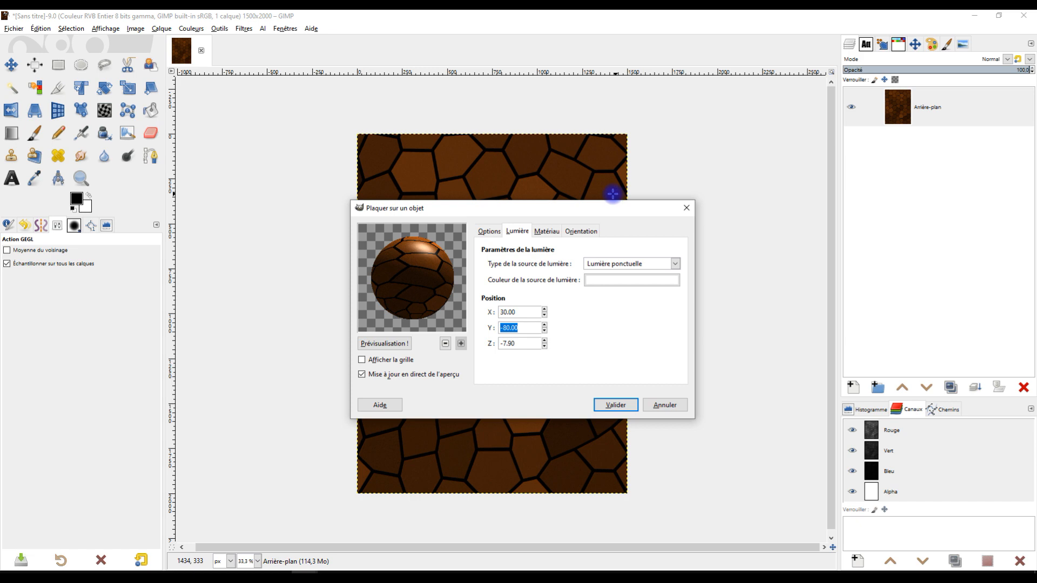
Step: Adjust the sphere's rotation to X 1.2 and Z -15.0, and apply the object mapping
left_click(581, 231)
left_click(677, 329)
left_click(677, 345)
left_click(678, 345)
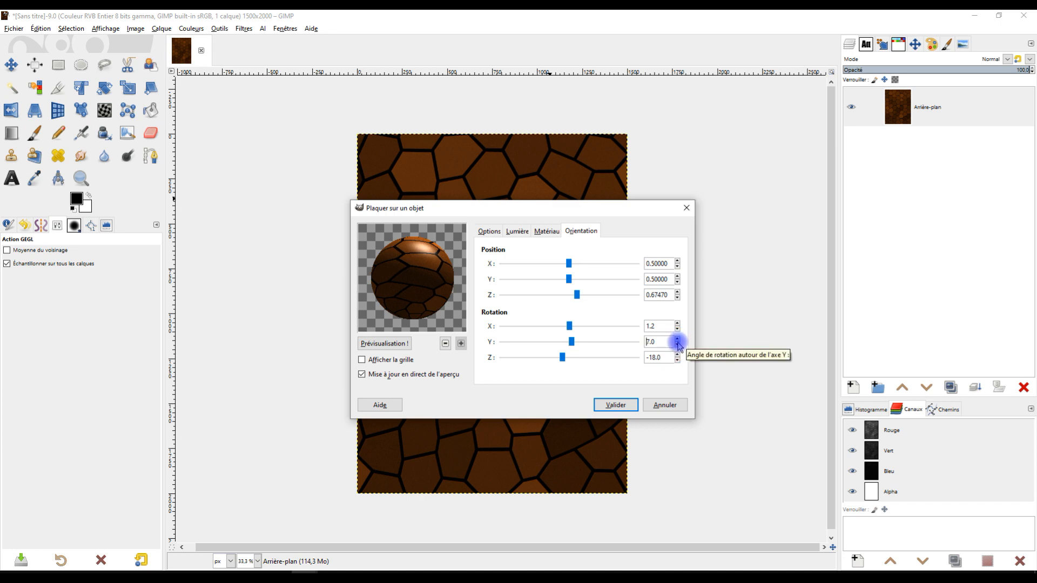
left_click(677, 338)
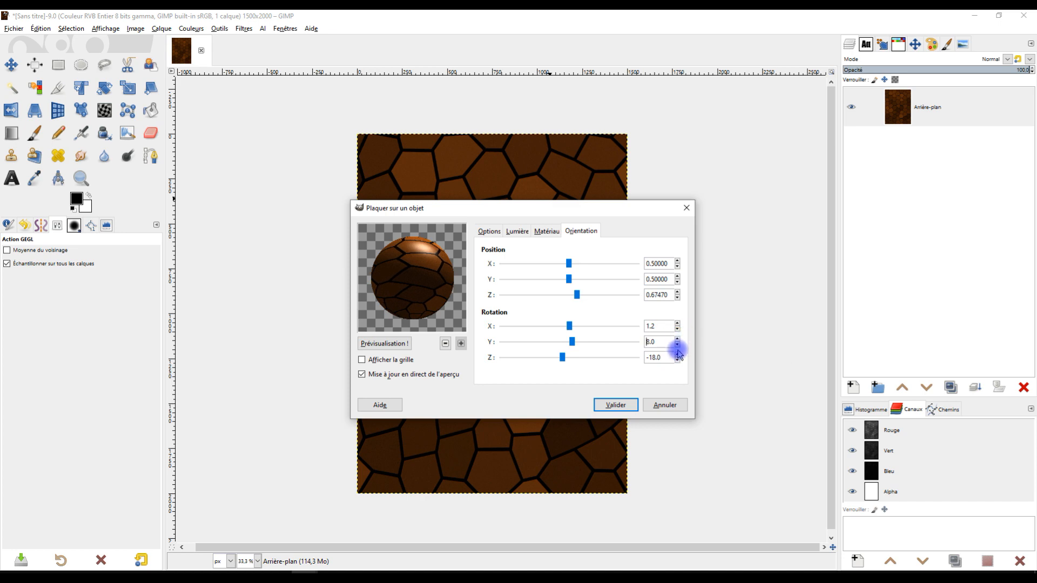
left_click(677, 354)
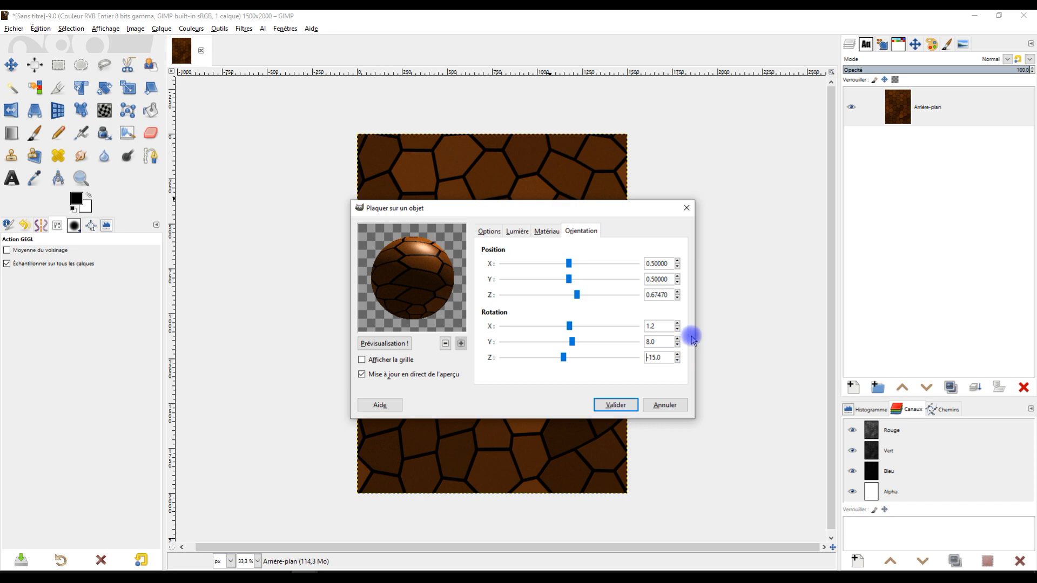
left_click(616, 405)
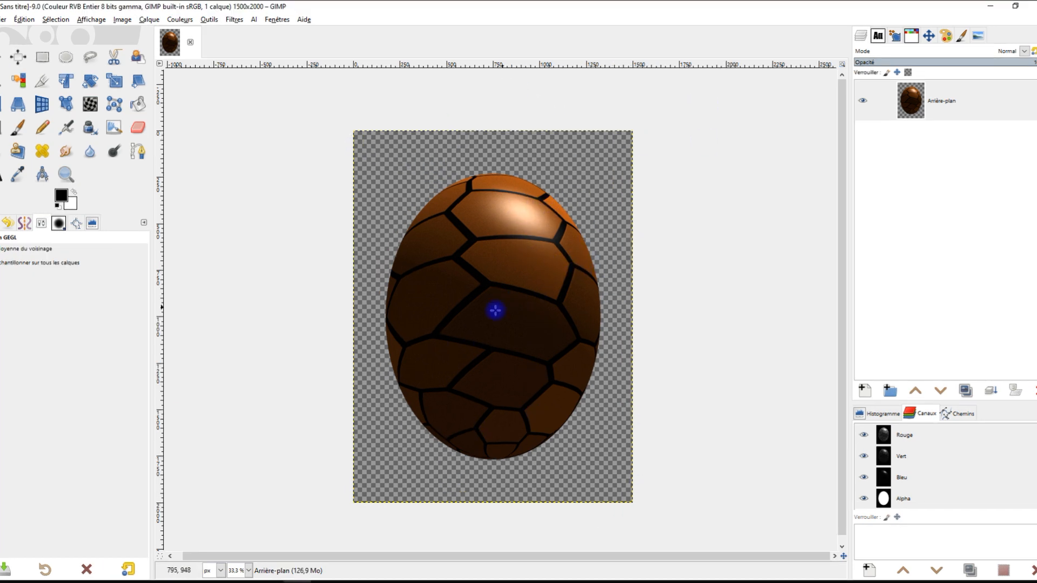
Step: Duplicate the Arrière-plan layer, name the copy "oeuf" and hide the original layer
left_click(950, 97)
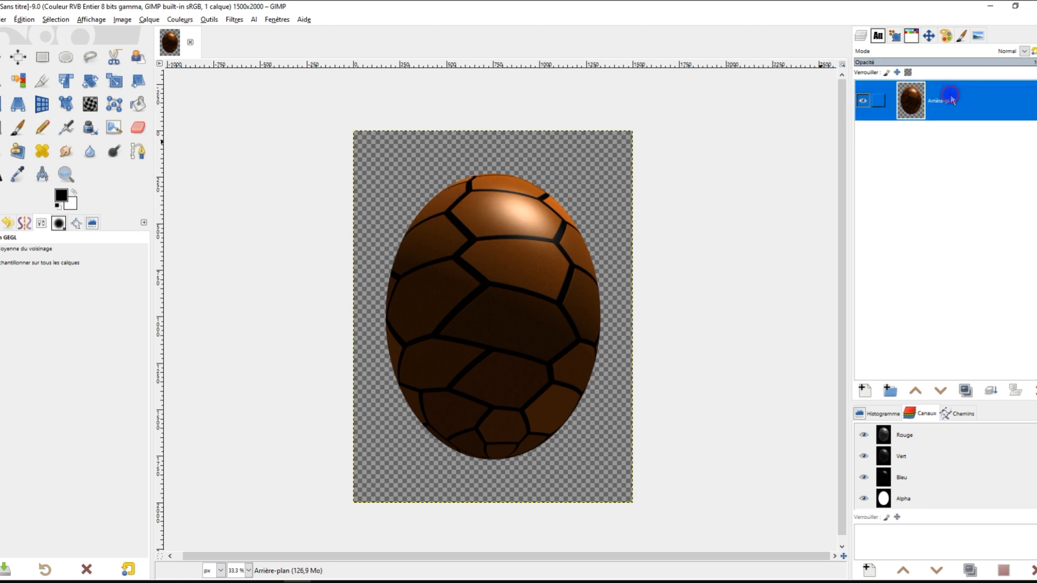
left_click(964, 390)
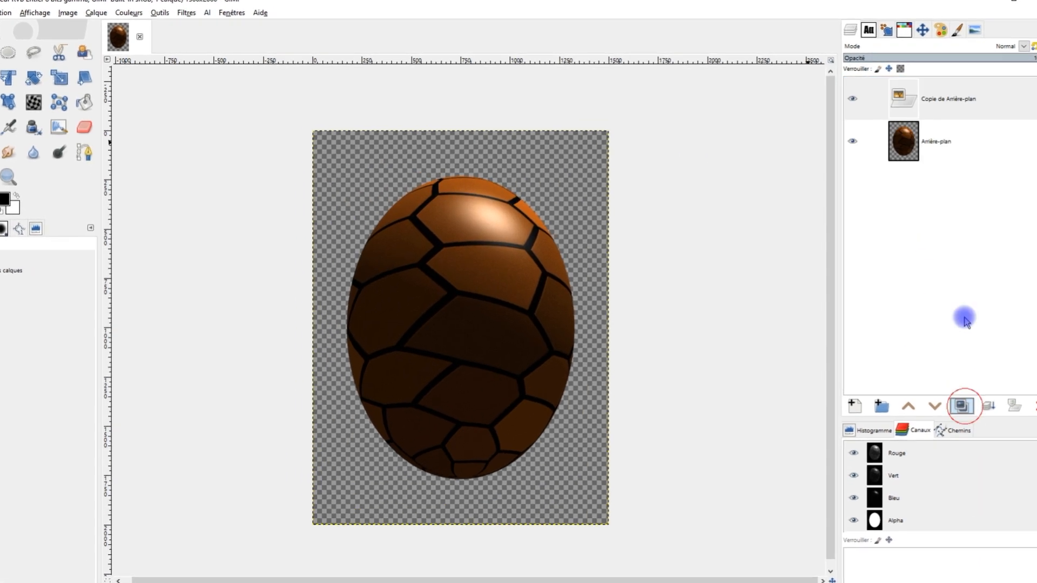
double_click(937, 99)
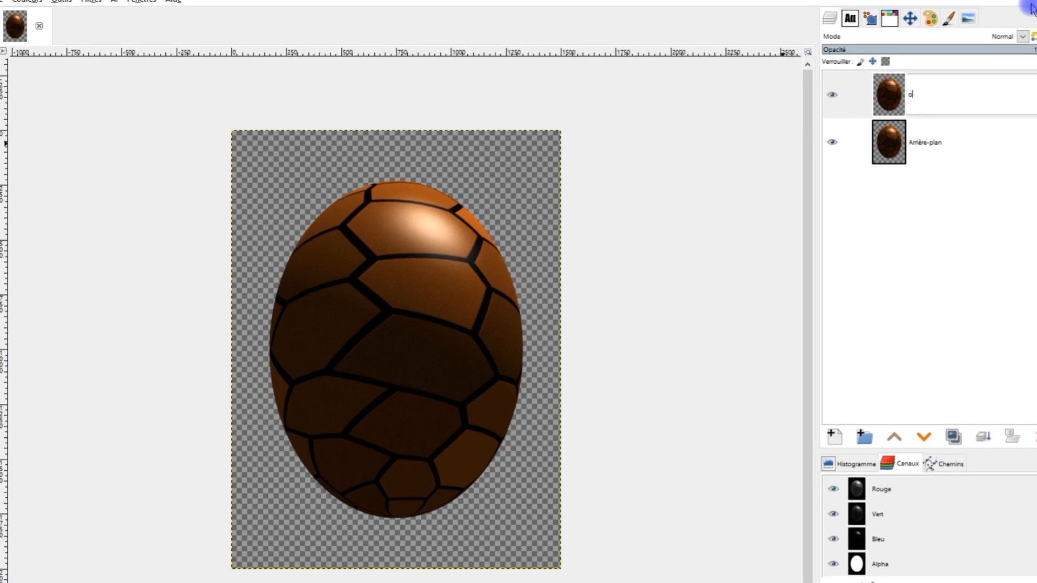
type("oeuf")
key("Return")
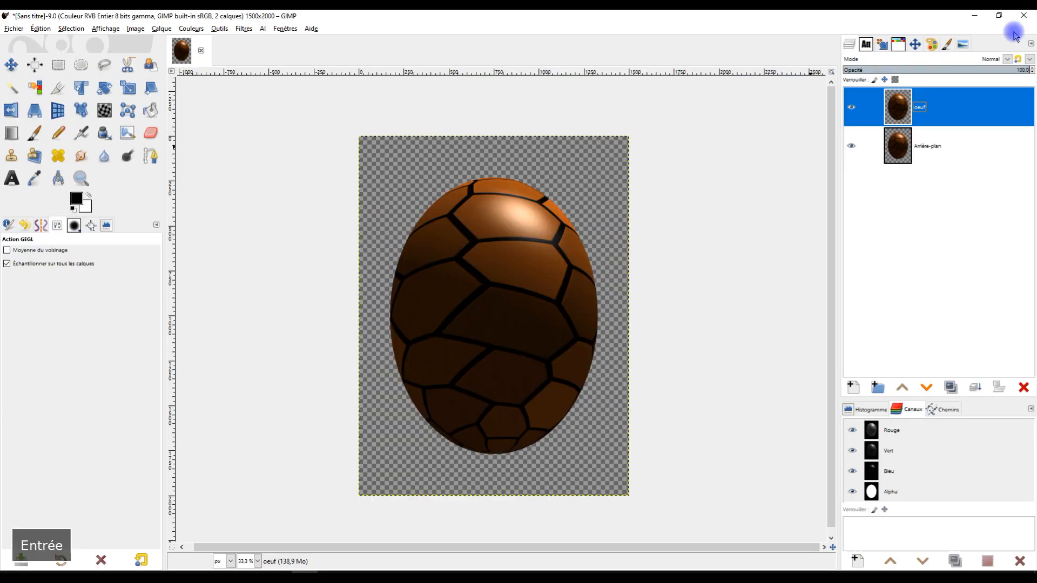
left_click(852, 148)
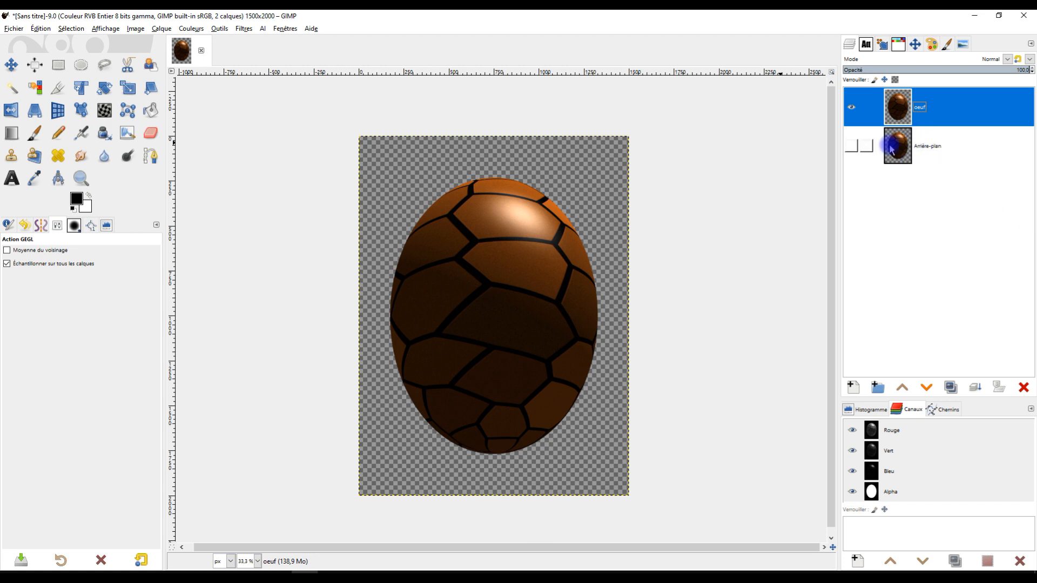
Step: Taper the upper part of the oeuf layer by warping both sides inward, using the Warp tool at size 823.50 and spacing 1.0
left_click(106, 111)
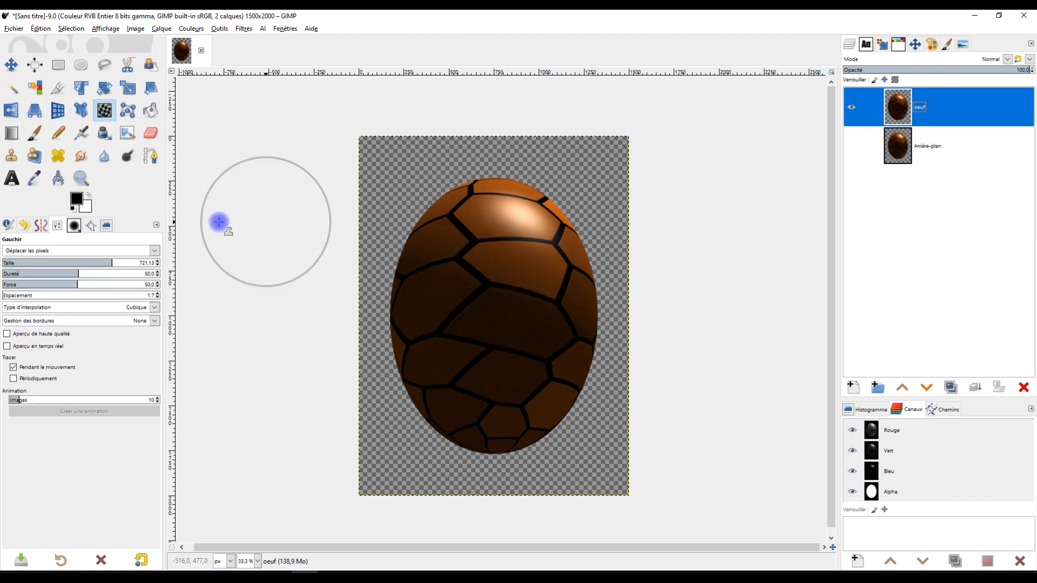
left_click(128, 264)
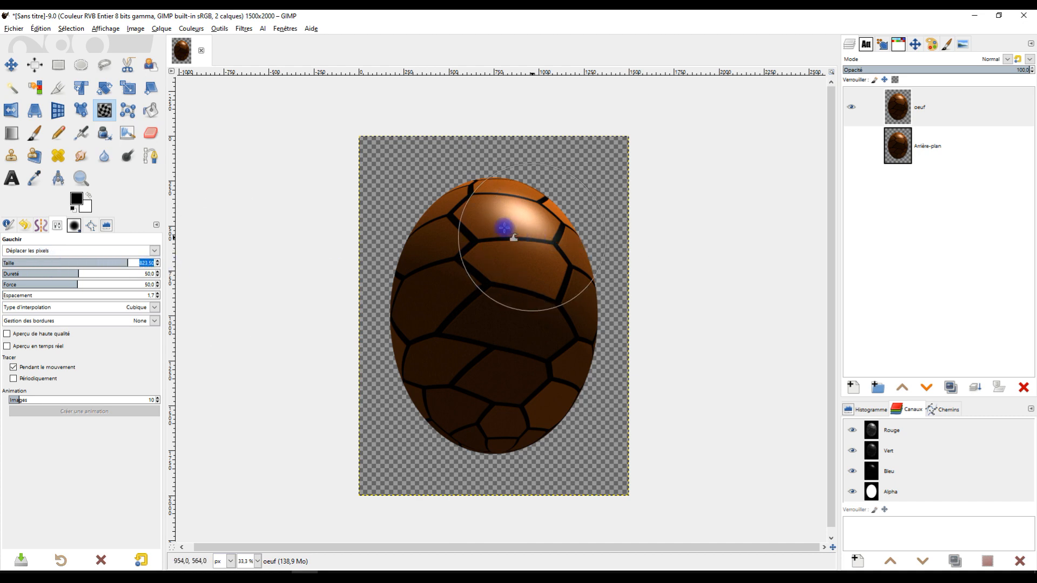
left_click(404, 214)
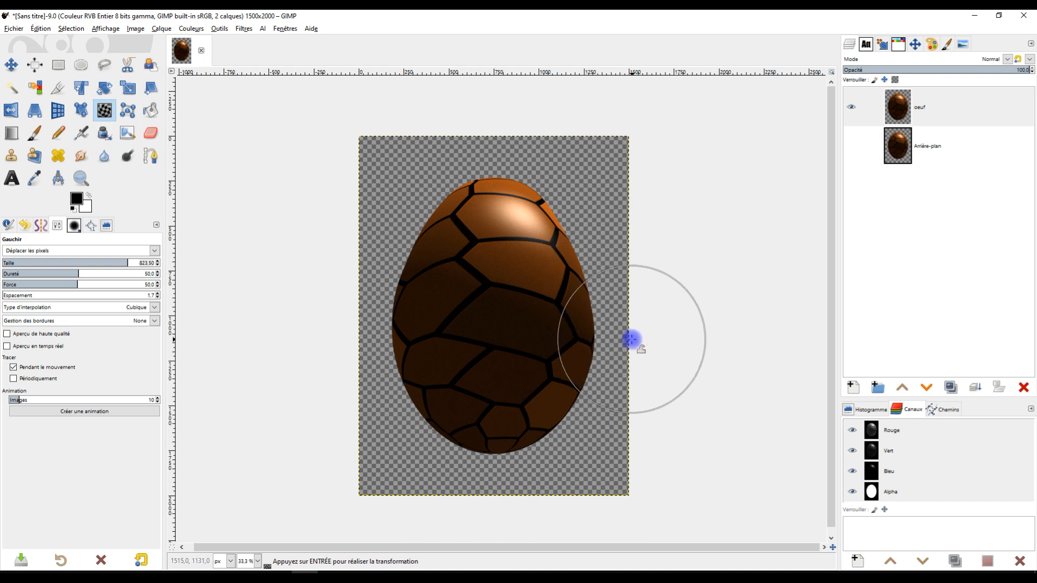
left_click(412, 189)
mouse_move(412, 190)
left_mouse_down()
mouse_move(430, 192)
mouse_move(437, 173)
mouse_move(453, 180)
mouse_move(398, 233)
mouse_move(379, 302)
mouse_move(355, 324)
mouse_move(354, 363)
left_mouse_up()
mouse_move(616, 269)
left_mouse_down()
mouse_move(626, 294)
mouse_move(619, 321)
mouse_move(608, 317)
mouse_move(607, 260)
mouse_move(597, 268)
mouse_move(649, 301)
mouse_move(589, 211)
mouse_move(580, 220)
mouse_move(589, 187)
mouse_move(573, 182)
mouse_move(636, 214)
mouse_move(693, 360)
mouse_move(629, 276)
mouse_move(643, 336)
mouse_move(624, 360)
mouse_move(639, 382)
mouse_move(622, 392)
mouse_move(634, 339)
mouse_move(626, 348)
mouse_move(640, 364)
mouse_move(621, 396)
mouse_move(632, 355)
mouse_move(544, 191)
mouse_move(387, 265)
mouse_move(390, 216)
mouse_move(354, 294)
mouse_move(352, 347)
mouse_move(364, 362)
mouse_move(394, 236)
mouse_move(421, 194)
mouse_move(412, 202)
mouse_move(378, 292)
mouse_move(375, 347)
mouse_move(390, 302)
mouse_move(383, 363)
mouse_move(592, 203)
mouse_move(551, 169)
mouse_move(623, 152)
mouse_move(656, 129)
mouse_move(634, 155)
mouse_move(634, 130)
left_mouse_up()
left_click(79, 89)
left_click(67, 66)
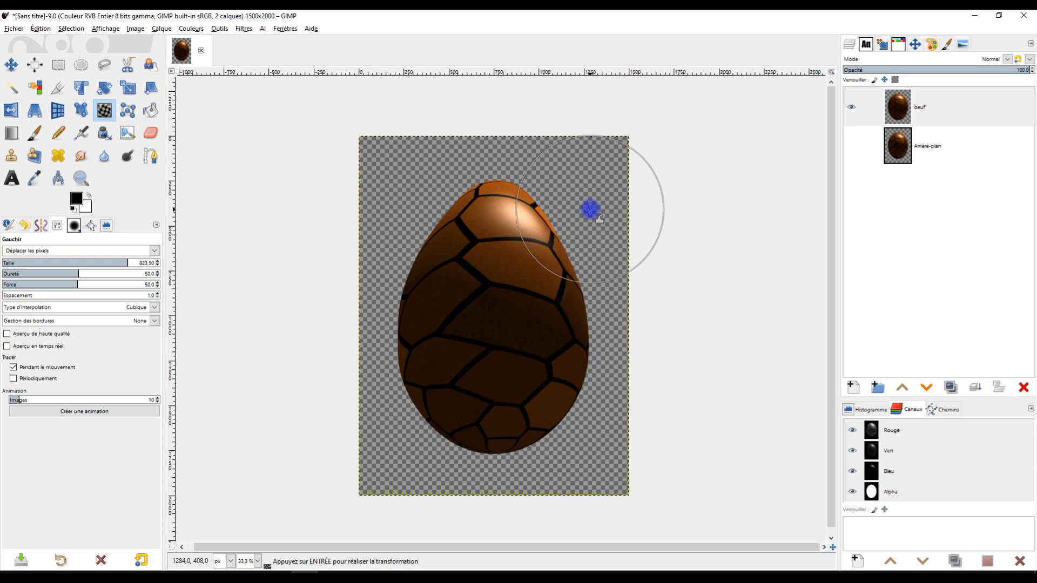
left_click(553, 164)
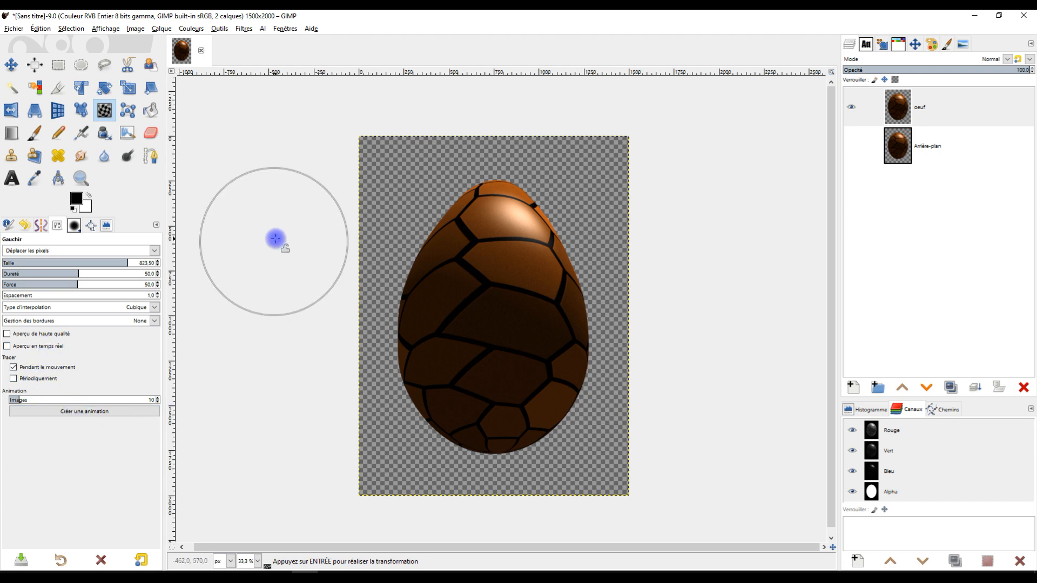
left_click(63, 71)
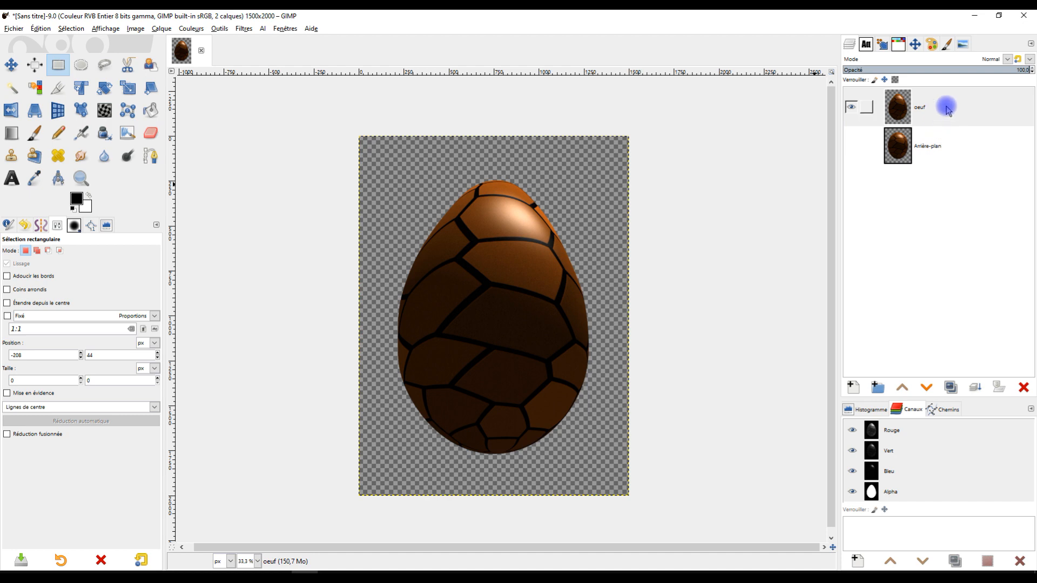
Step: Create a transparent 1500 x 2000 px layer named "sol" and place it directly below the oeuf layer
left_click(850, 386)
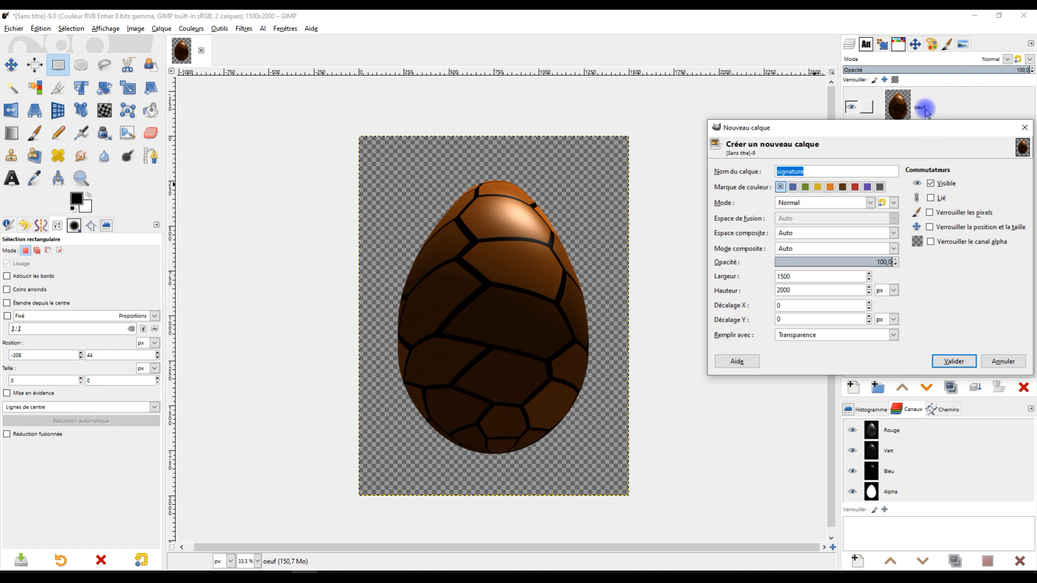
left_click(1024, 128)
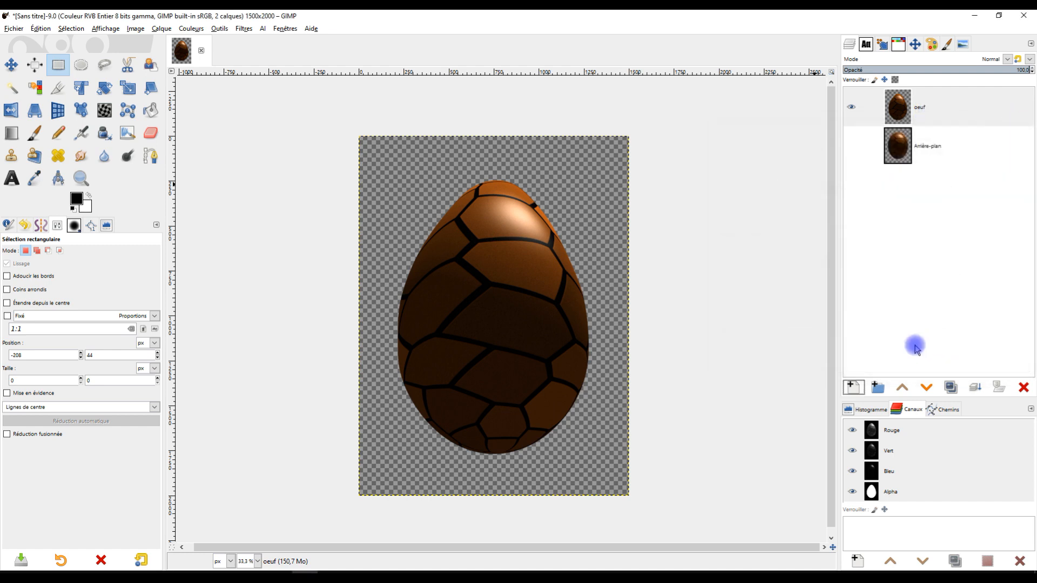
left_click(853, 387)
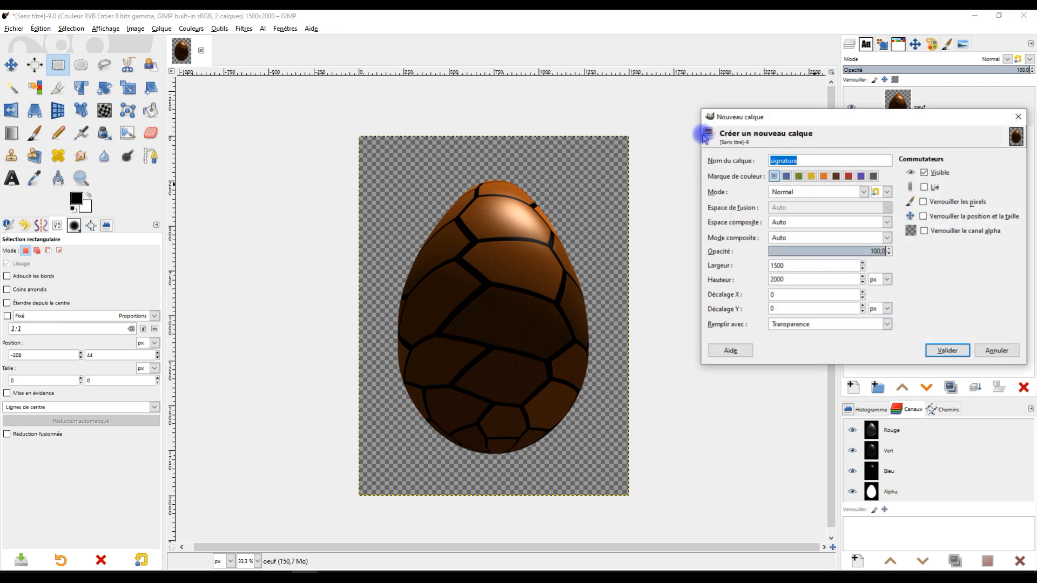
type("sol")
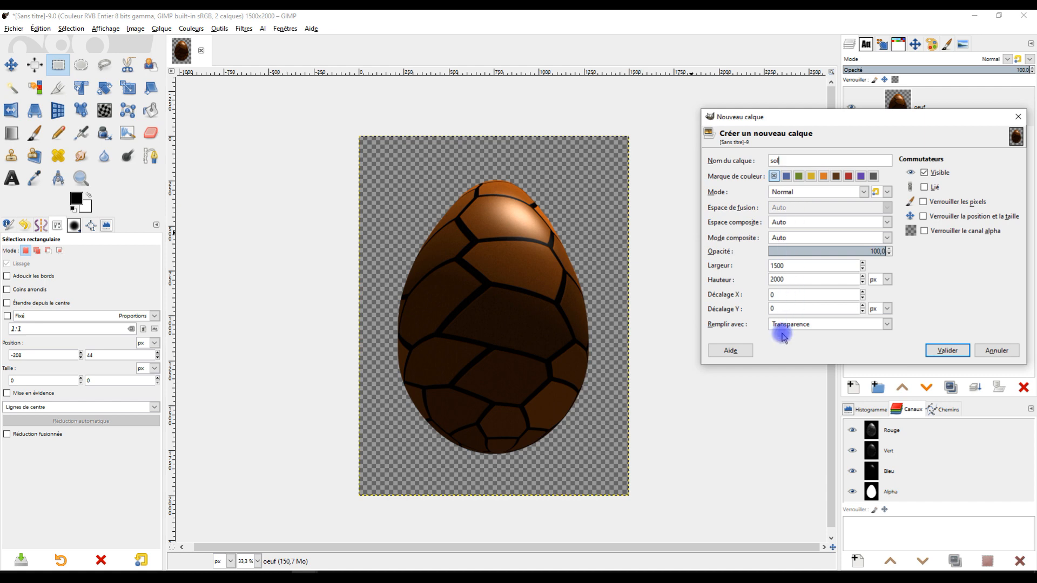
left_click(940, 352)
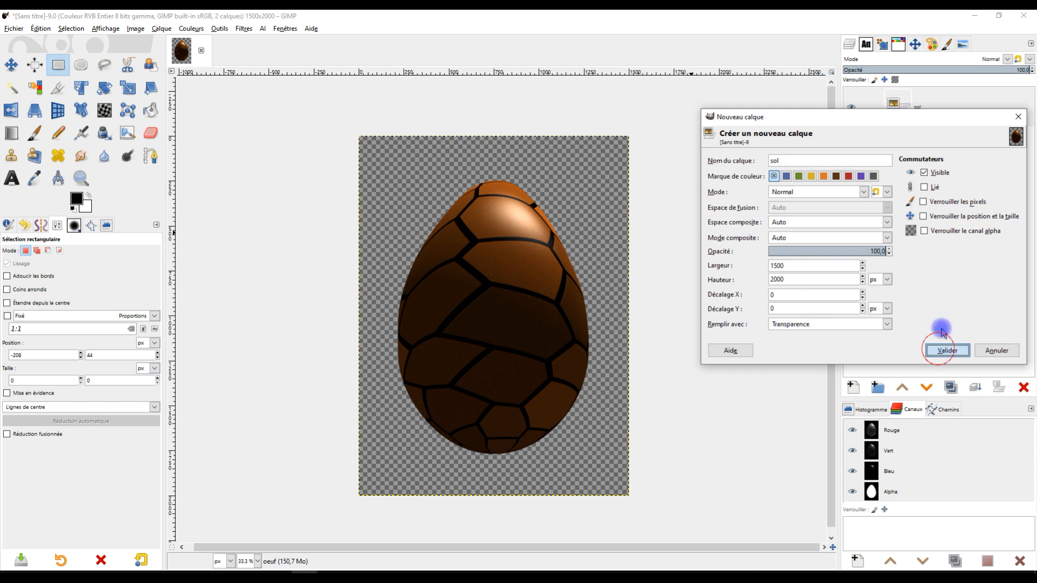
left_click(928, 388)
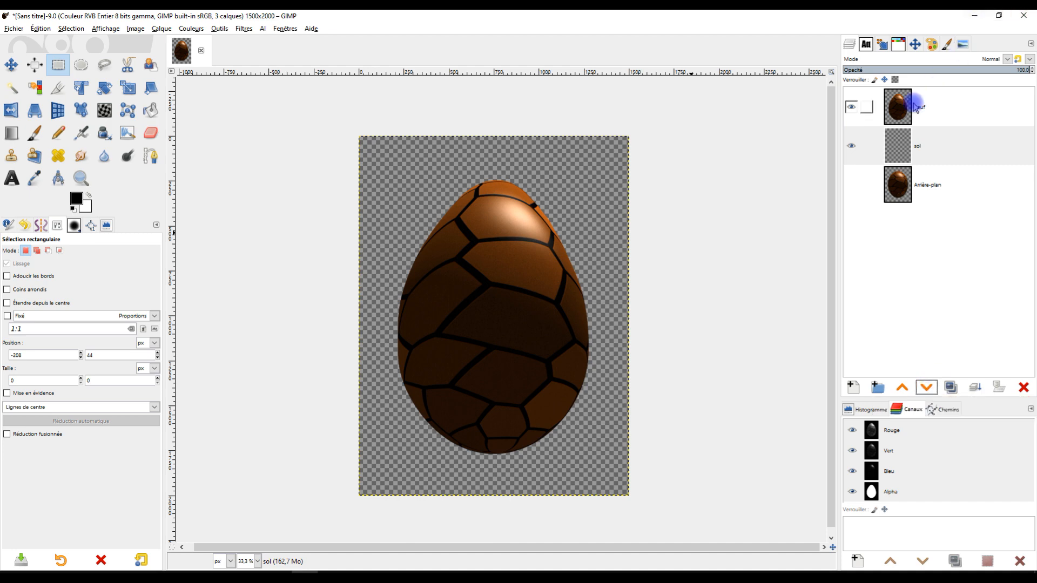
Step: On the sol layer, make a rectangular selection across the full canvas width, from Y 1400 to beyond the lower edge
left_click(908, 142)
left_click_drag(649, 271, 576, 283)
scroll(618, 252, "down", 1)
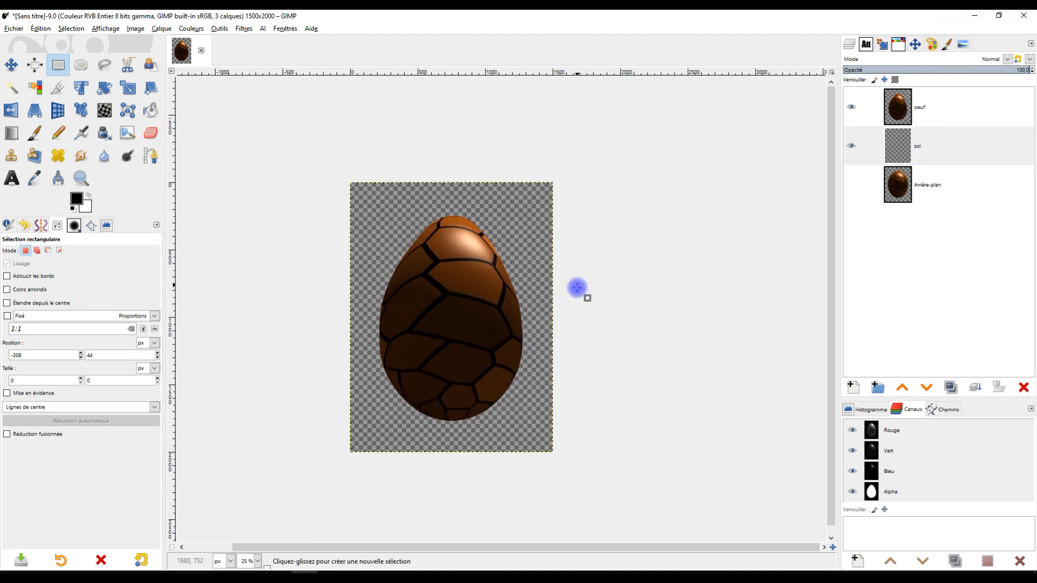
scroll(498, 360, "up", 1)
scroll(544, 305, "down", 1)
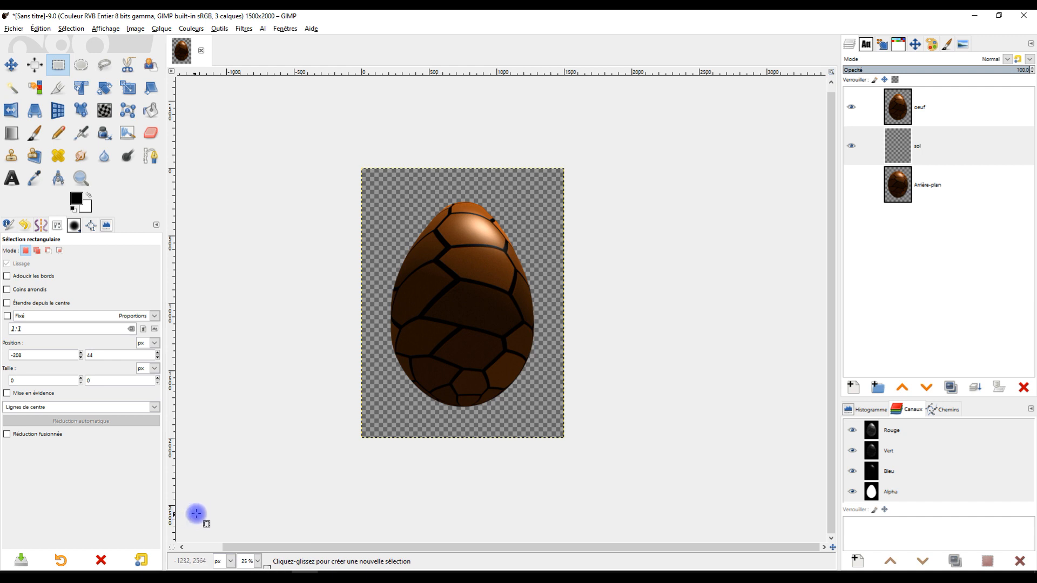
left_click_drag(192, 504, 794, 357)
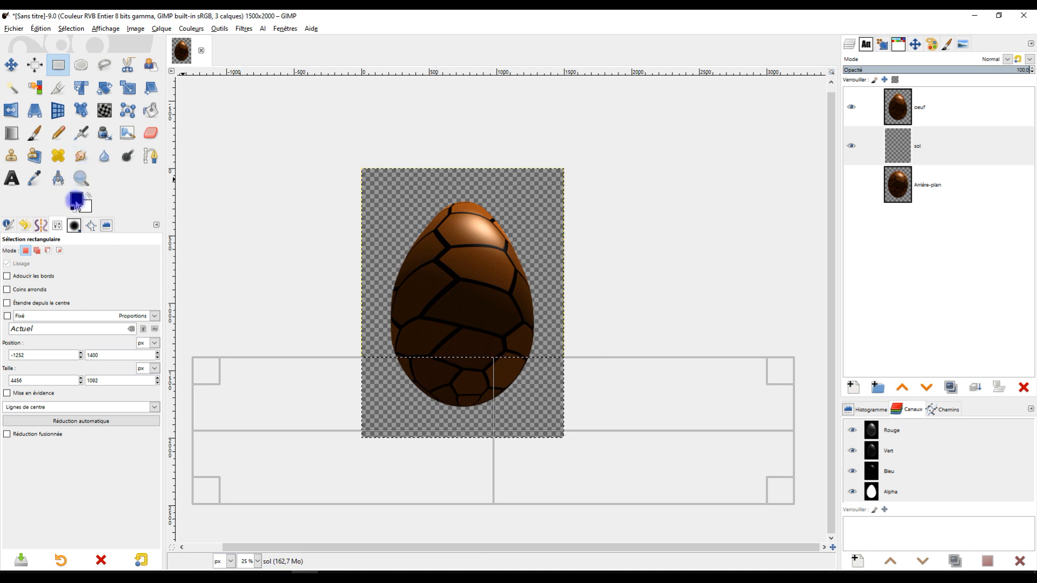
Step: Fill the selected ground band with the white background colour and clear the selection
left_click_drag(88, 210, 478, 396)
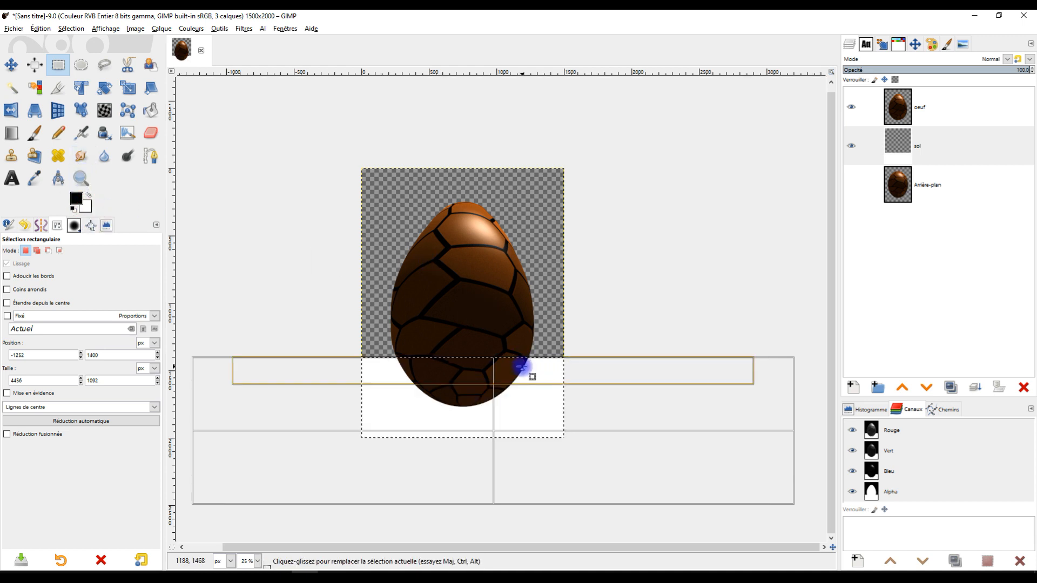
left_click(73, 29)
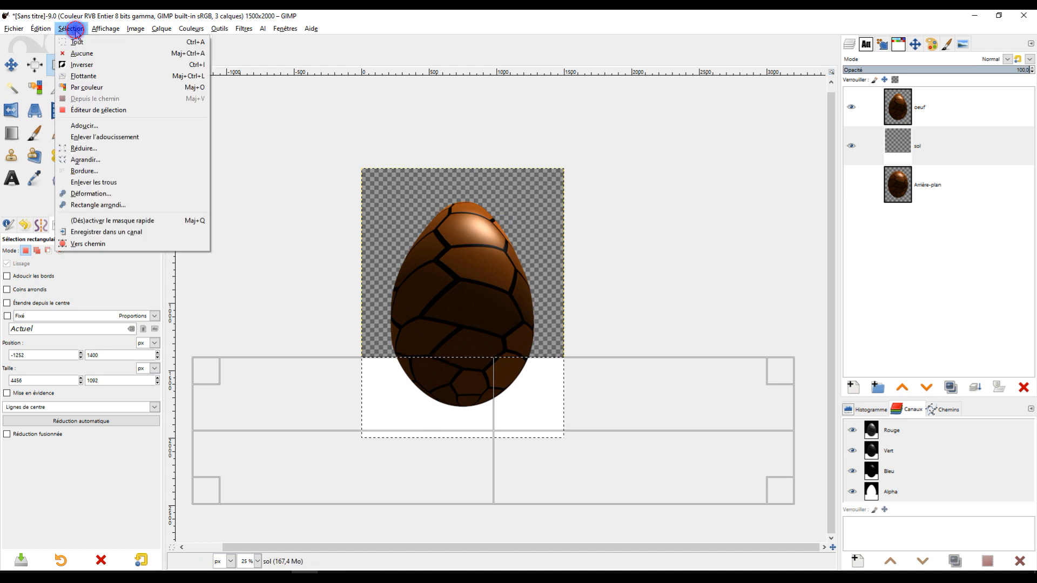
left_click(76, 53)
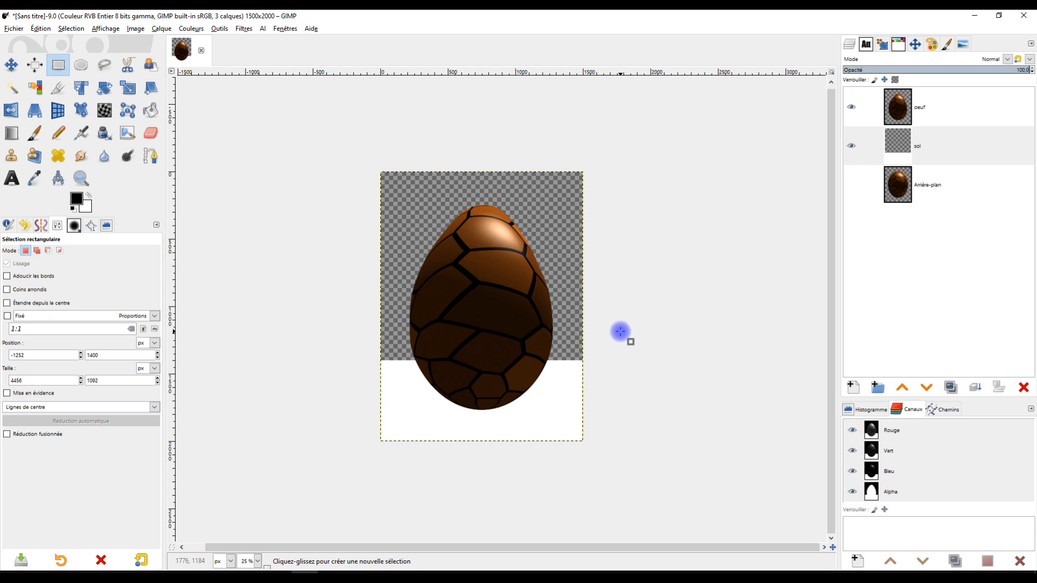
Step: Scale the sol layer around its centre to 3572 x 2000 px, widening the white ground on both sides
left_click(898, 147)
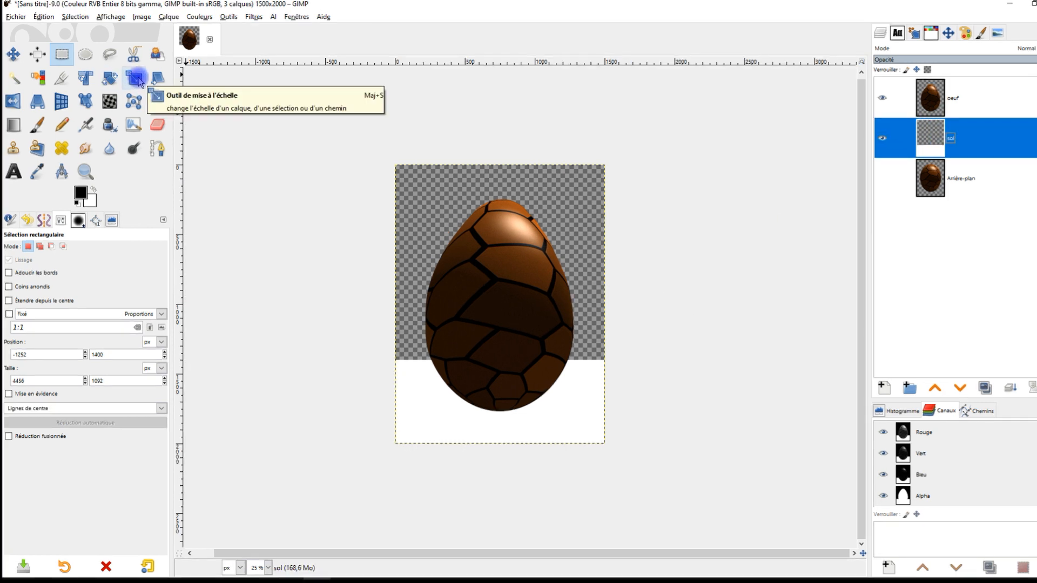
left_click(136, 79)
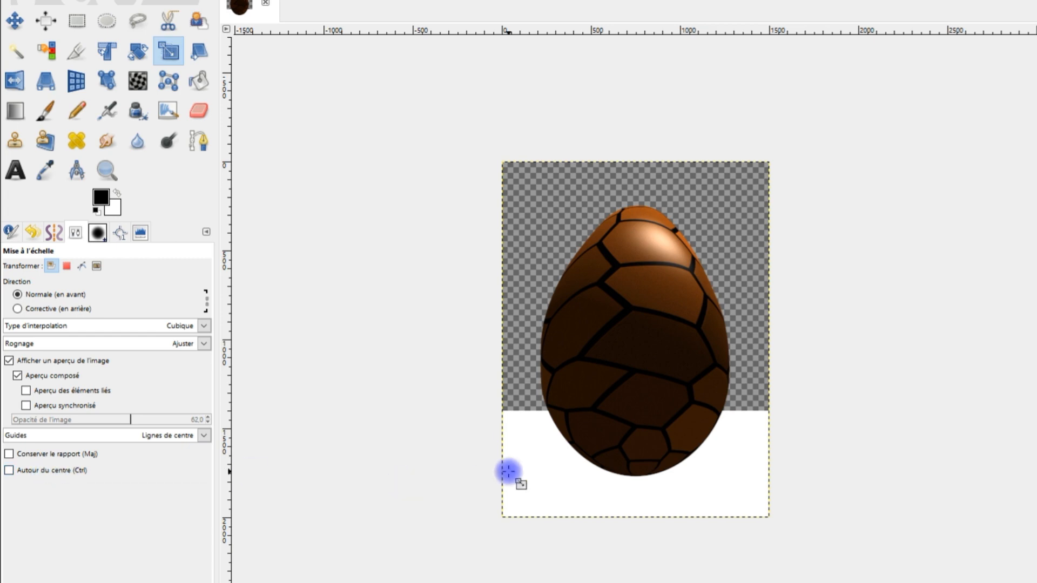
left_click(54, 471)
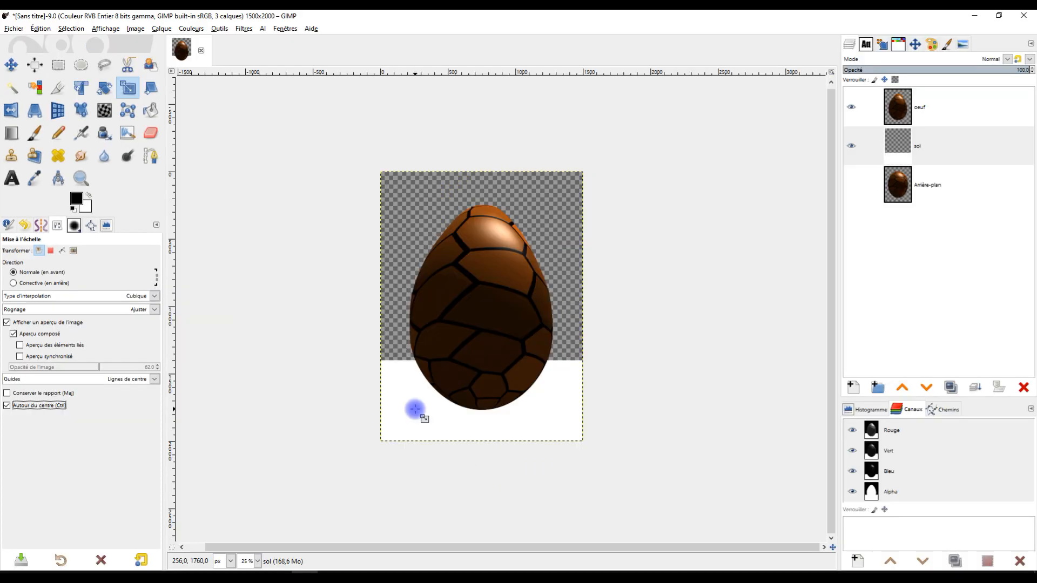
left_click(557, 464)
left_click_drag(392, 285, 78, 273)
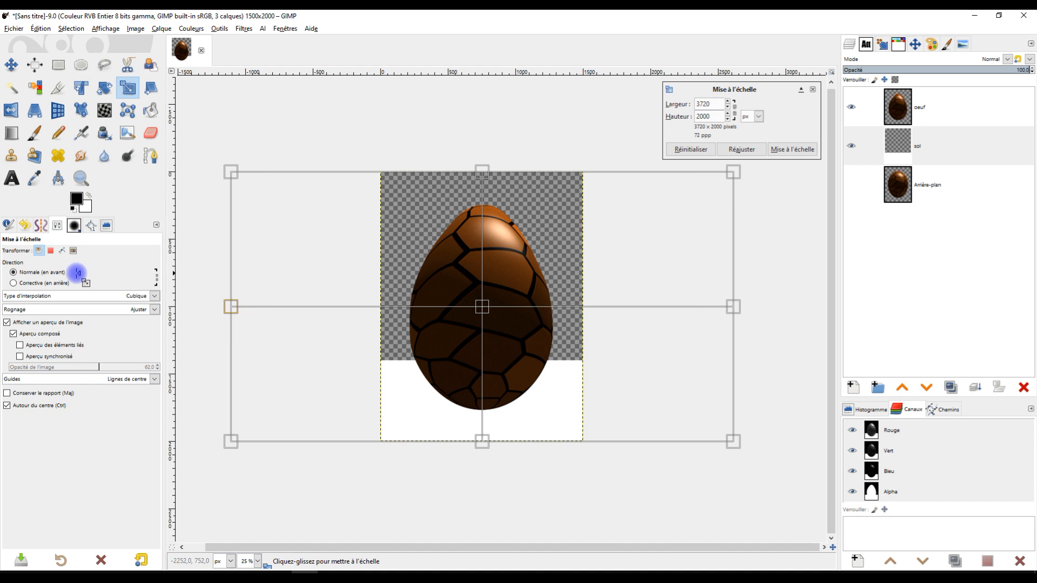
left_click_drag(231, 306, 247, 306)
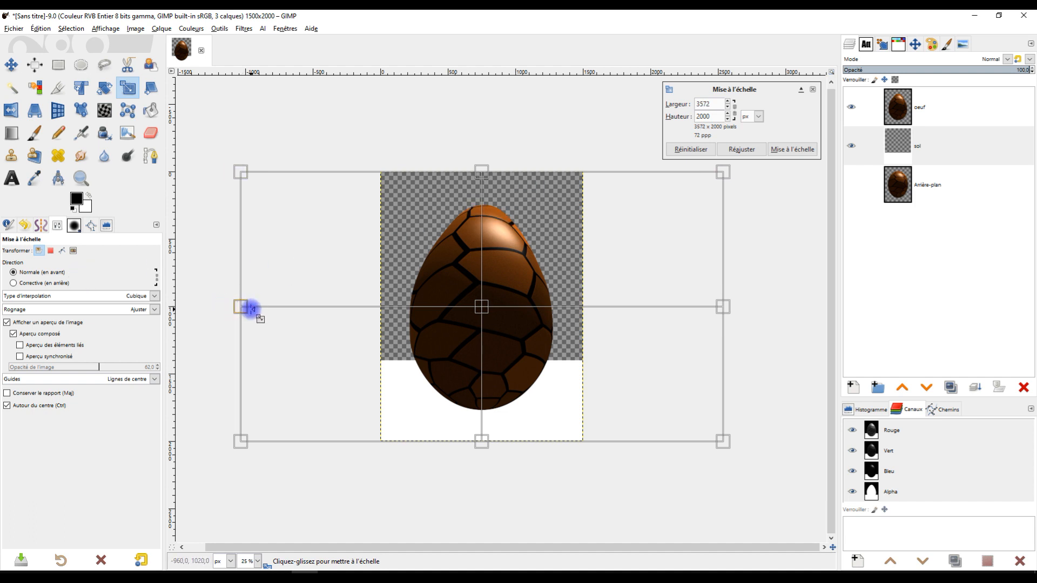
left_click(810, 160)
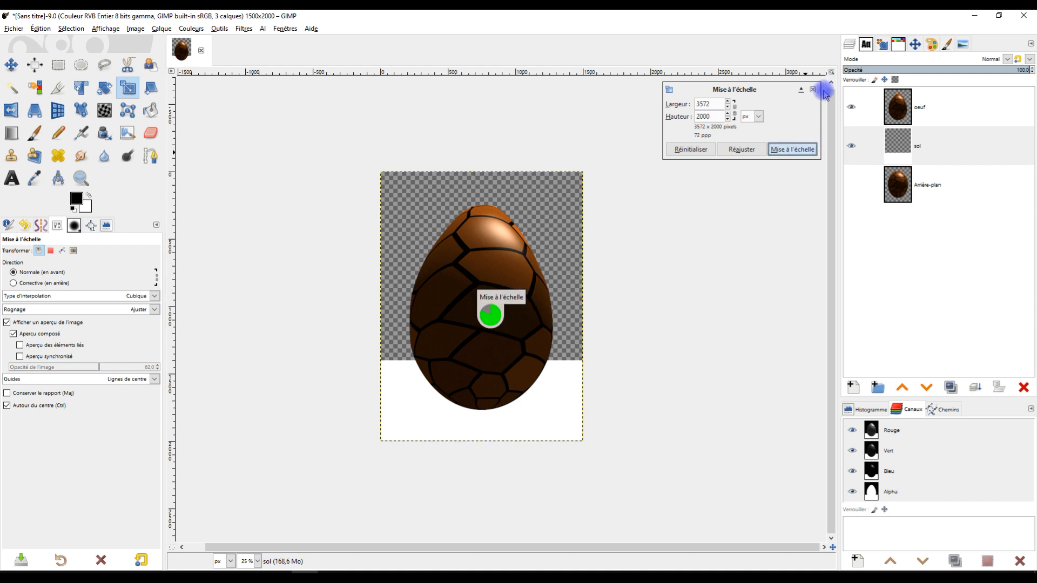
Step: Fit the canvas to the layers so it covers the widened ground
left_click(135, 30)
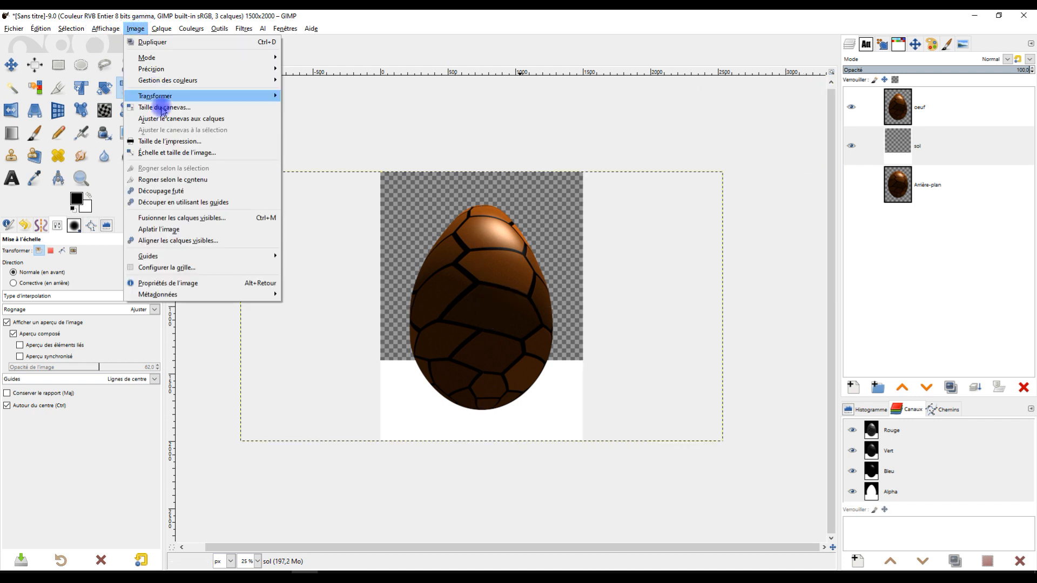
left_click(208, 123)
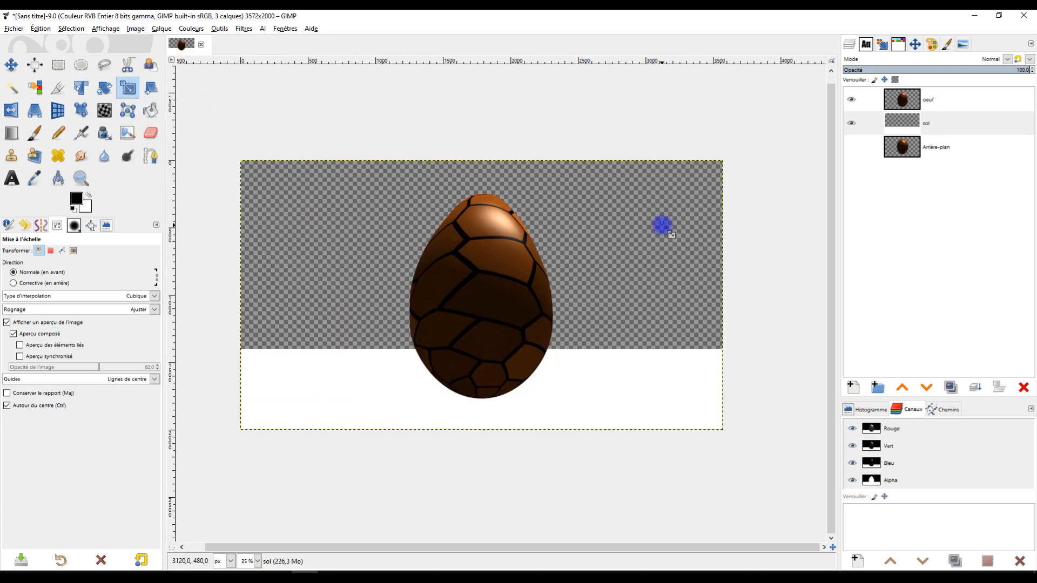
left_click_drag(668, 208, 670, 190)
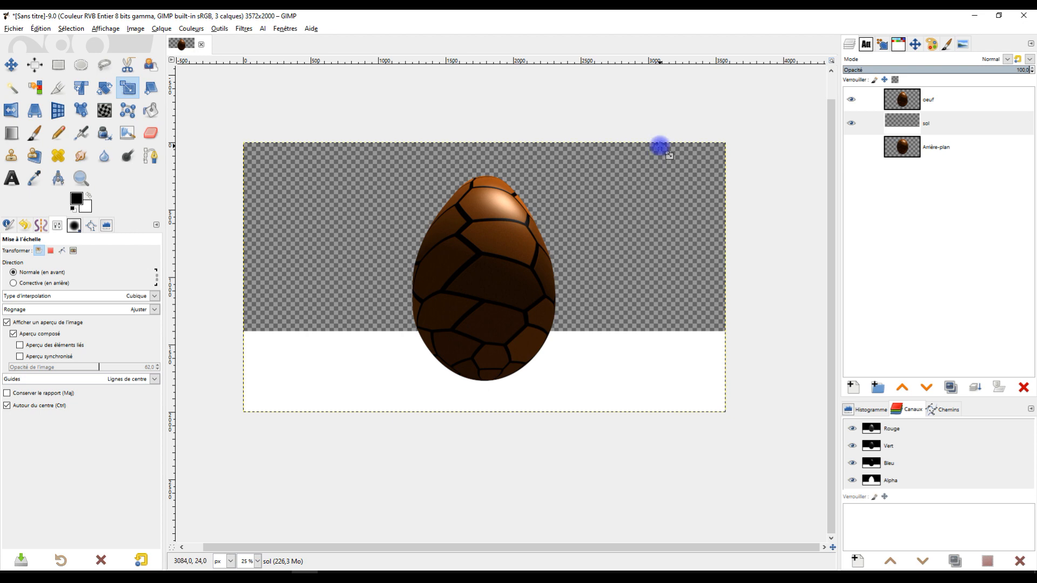
Step: Rotate the oeuf layer by -9.10 degrees around its centre so the egg leans to the left
left_click(908, 105)
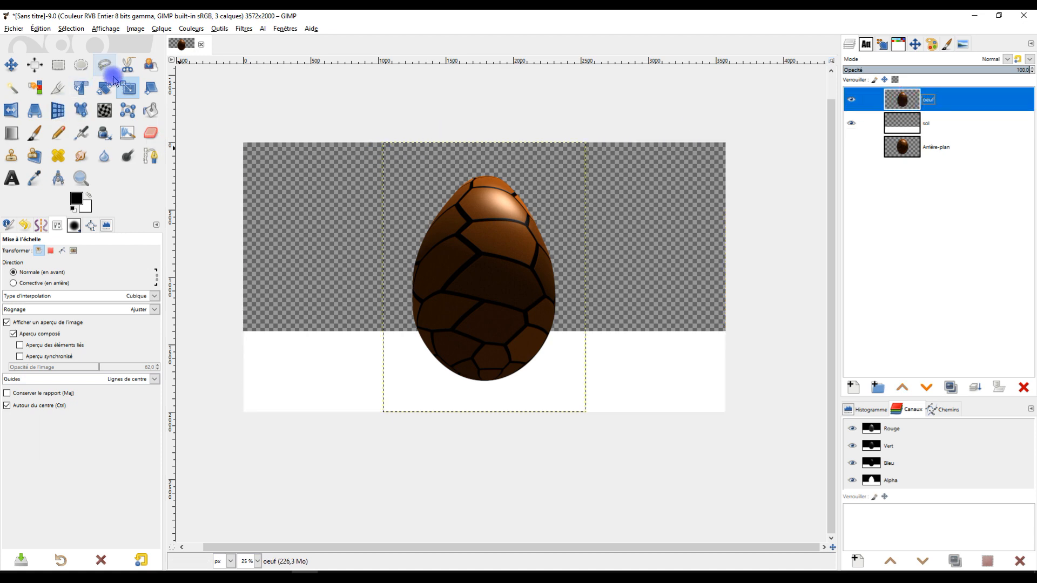
left_click(101, 93)
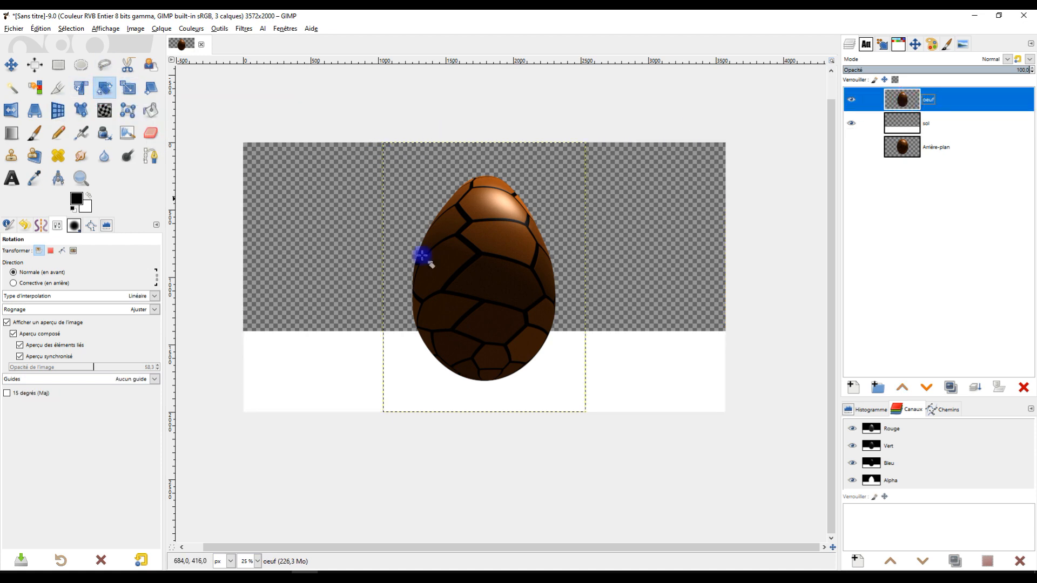
left_click(481, 250)
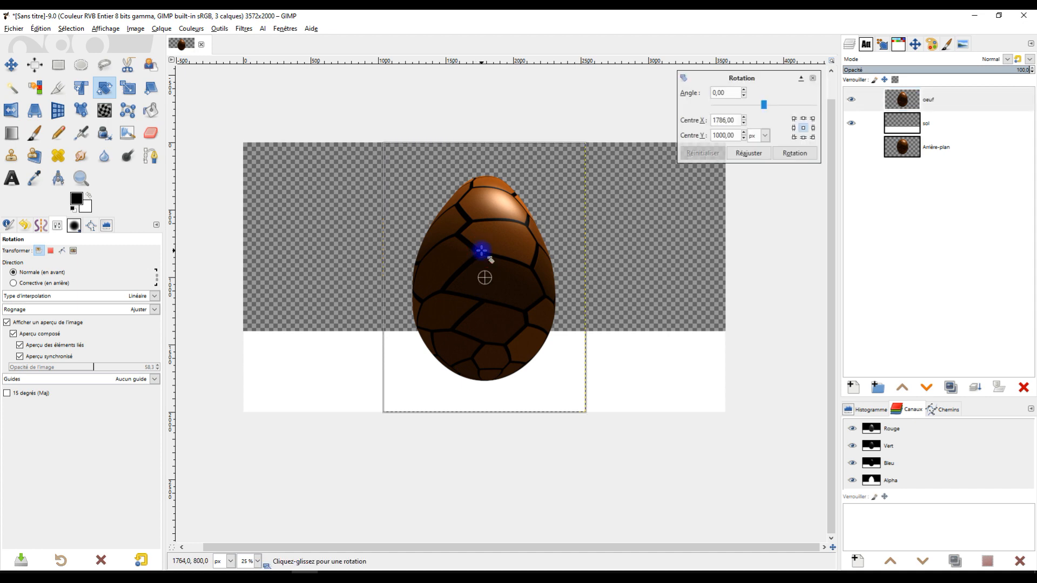
left_click_drag(531, 234, 539, 237)
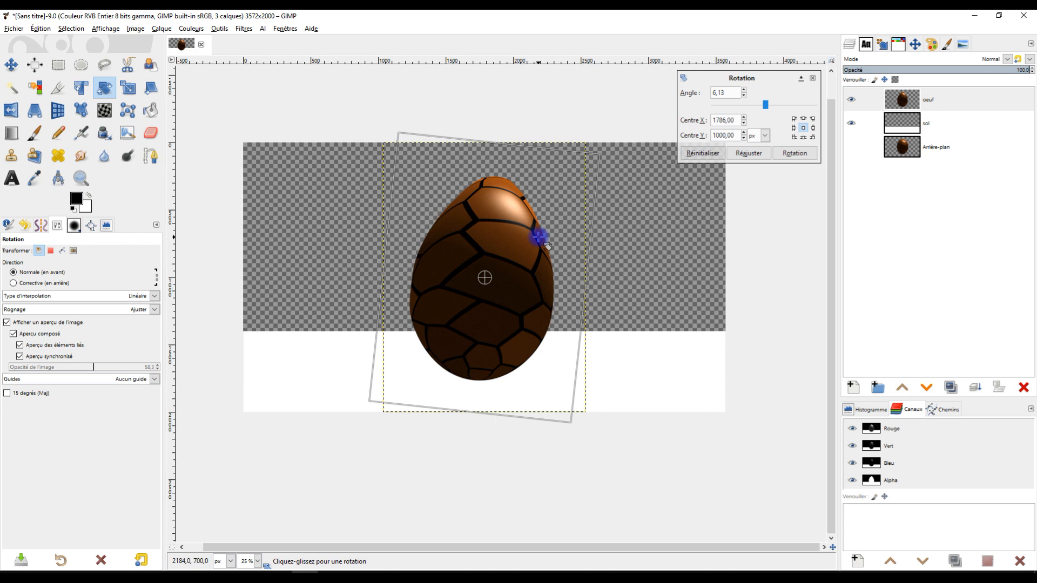
mouse_move(537, 237)
left_mouse_down()
mouse_move(510, 222)
mouse_move(518, 233)
left_mouse_up()
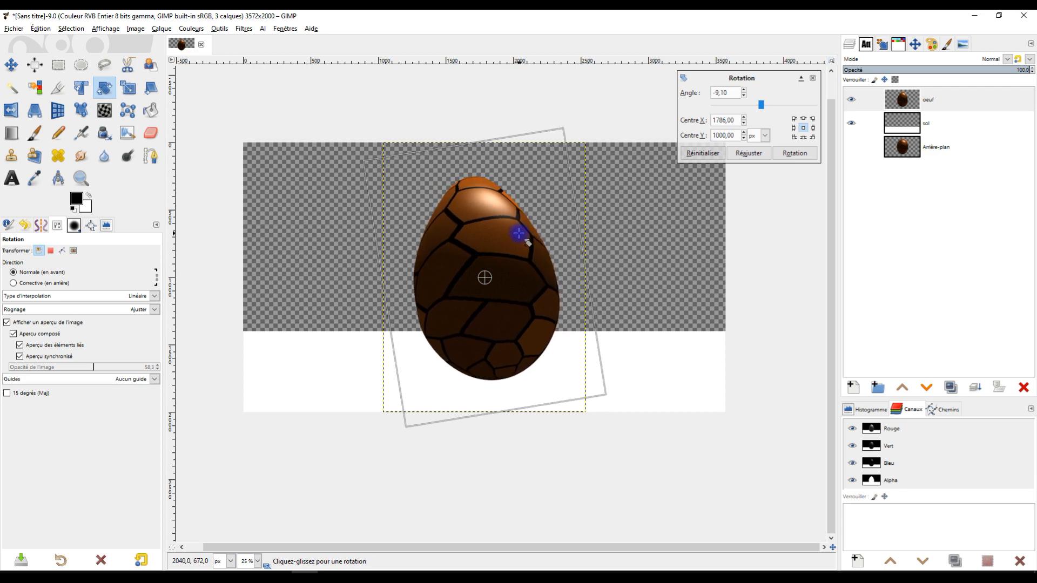
left_click(798, 154)
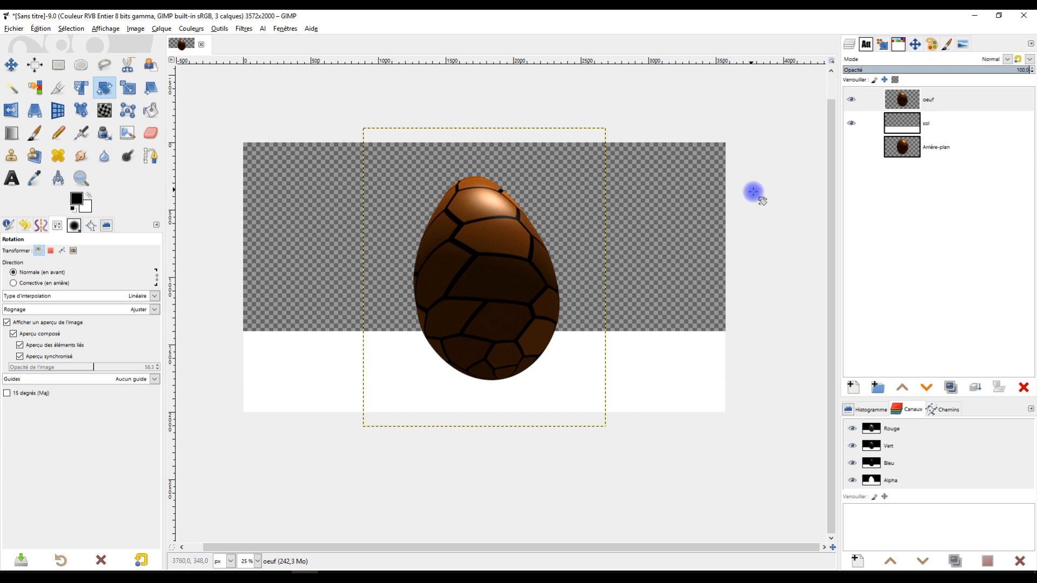
Step: Resize the oeuf layer's boundary to the image dimensions
right_click(904, 102)
left_click(906, 107)
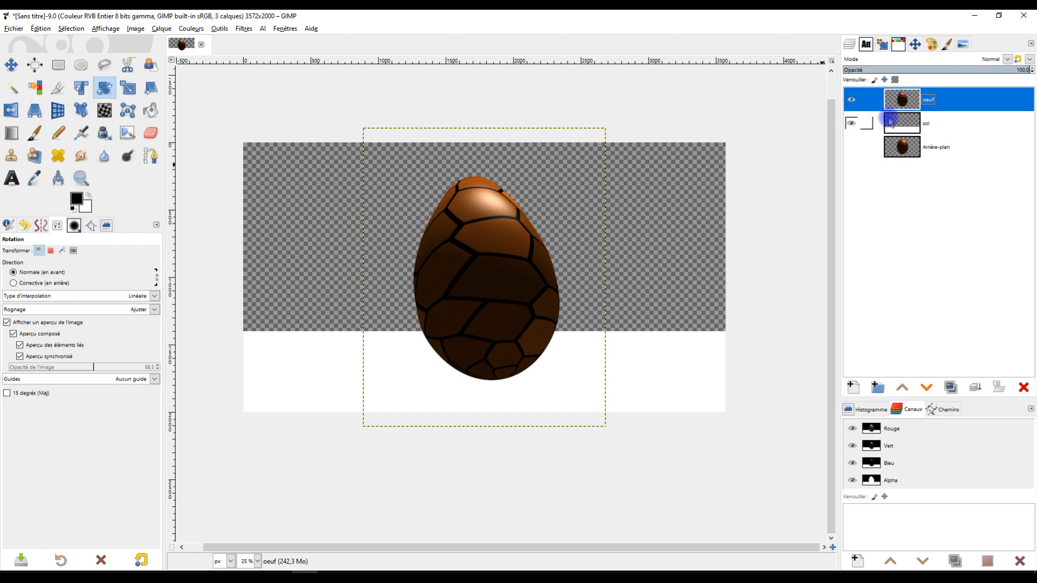
right_click(896, 101)
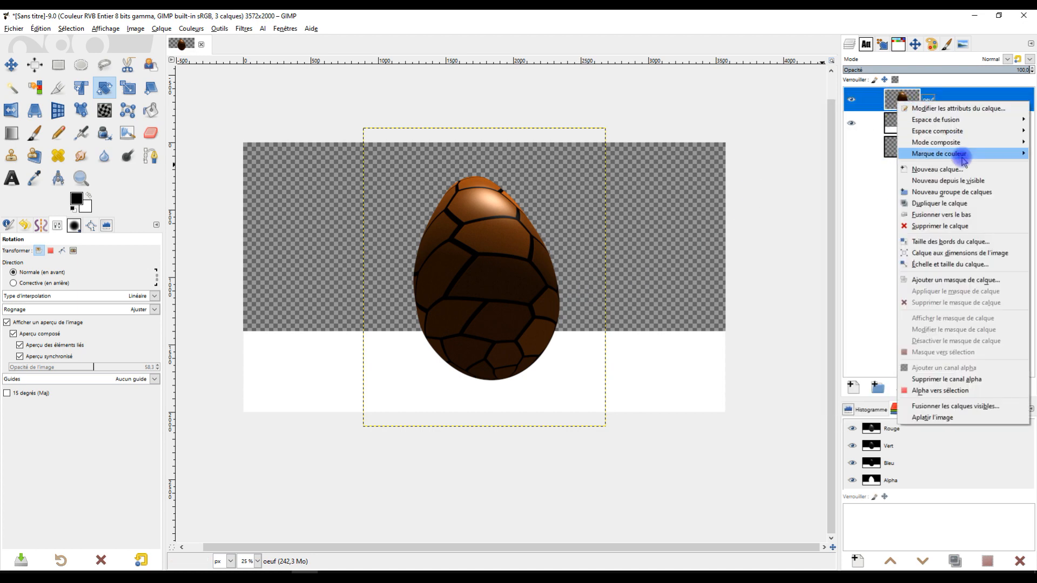
left_click(958, 253)
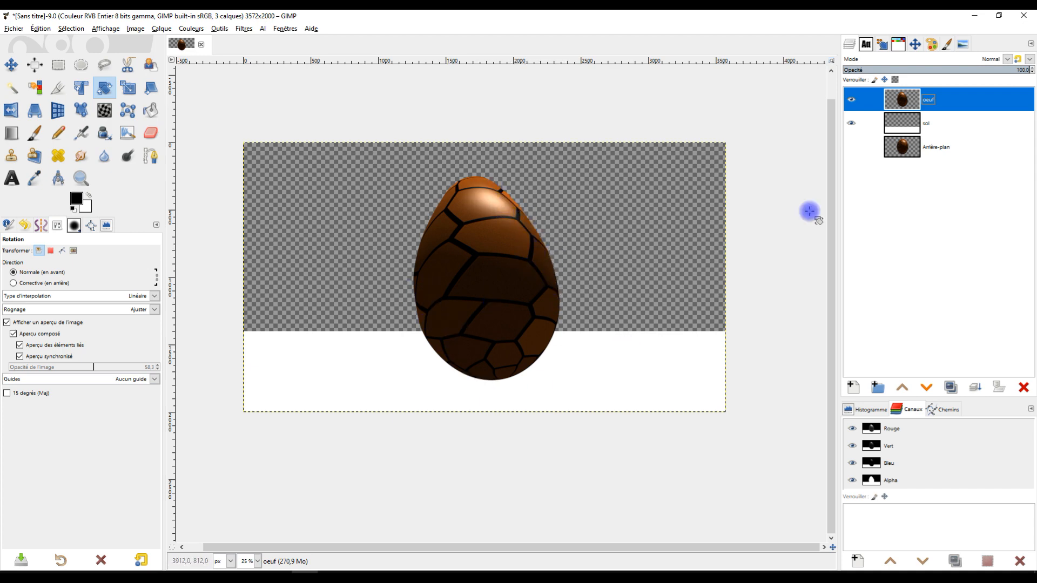
Step: Create a new transparent layer named ombre directly above the sol layer
left_click(901, 123)
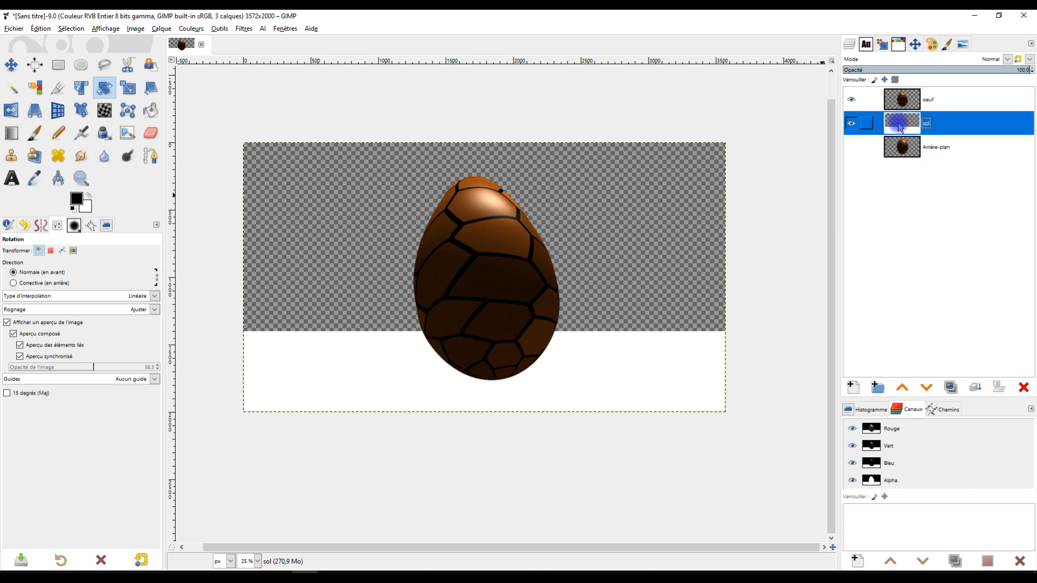
left_click(858, 394)
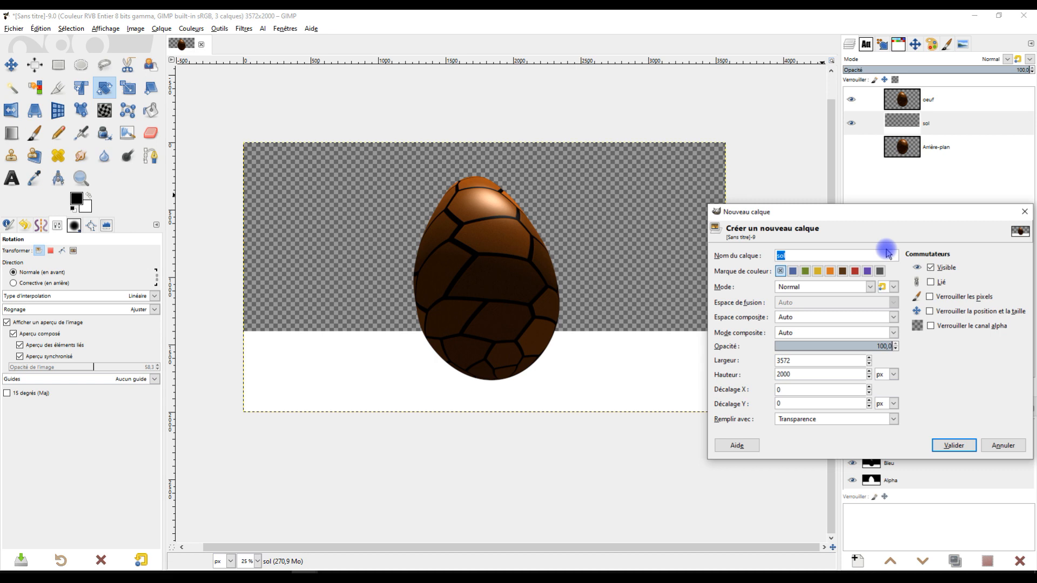
type("ombre")
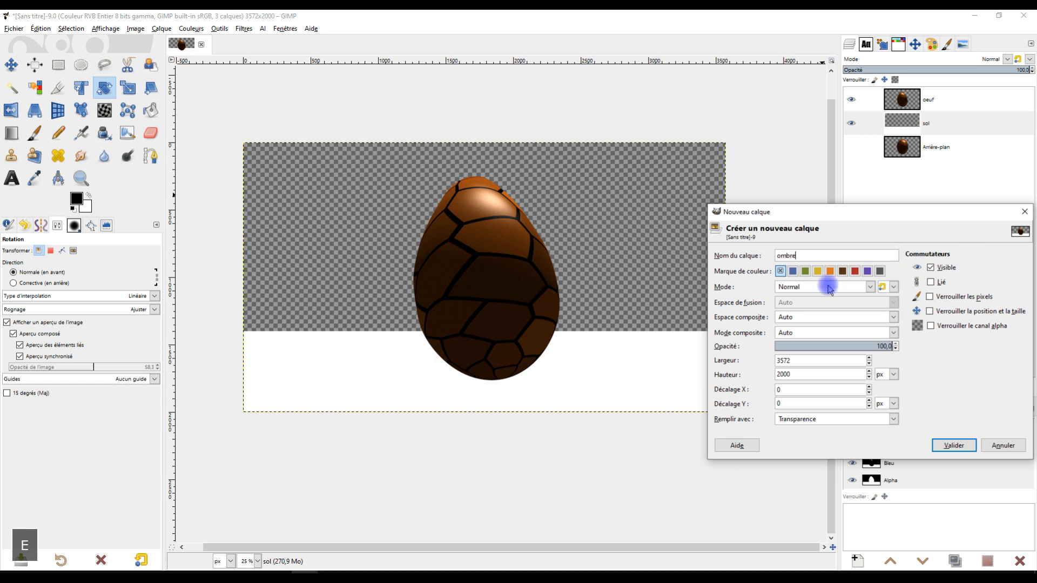
left_click(957, 445)
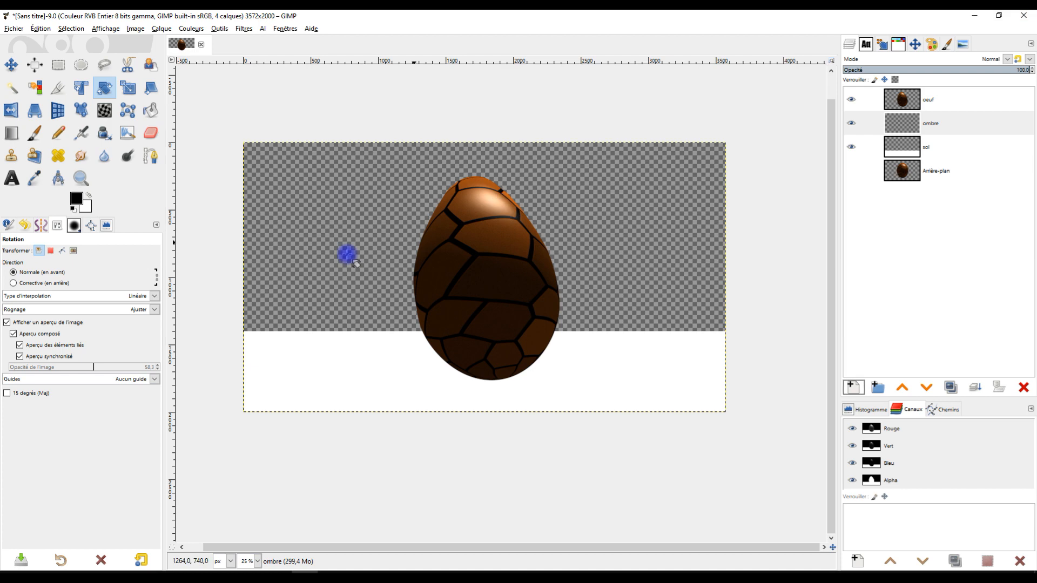
Step: Paint a black shadow stroke on the ground from the egg's base towards the left with the 2. Hardness 050 brush at size 133
left_click(34, 134)
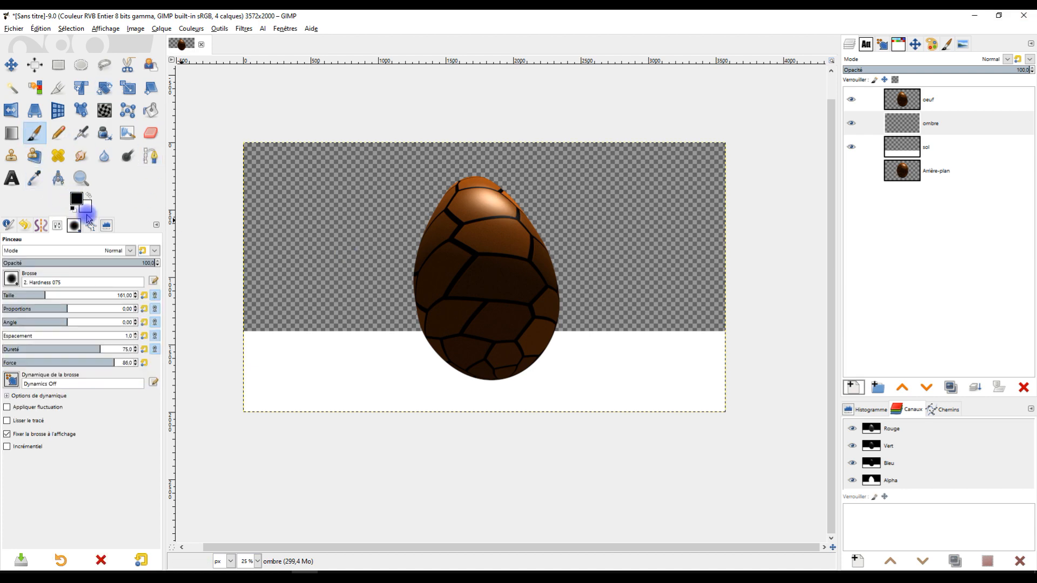
left_click(11, 278)
double_click(28, 312)
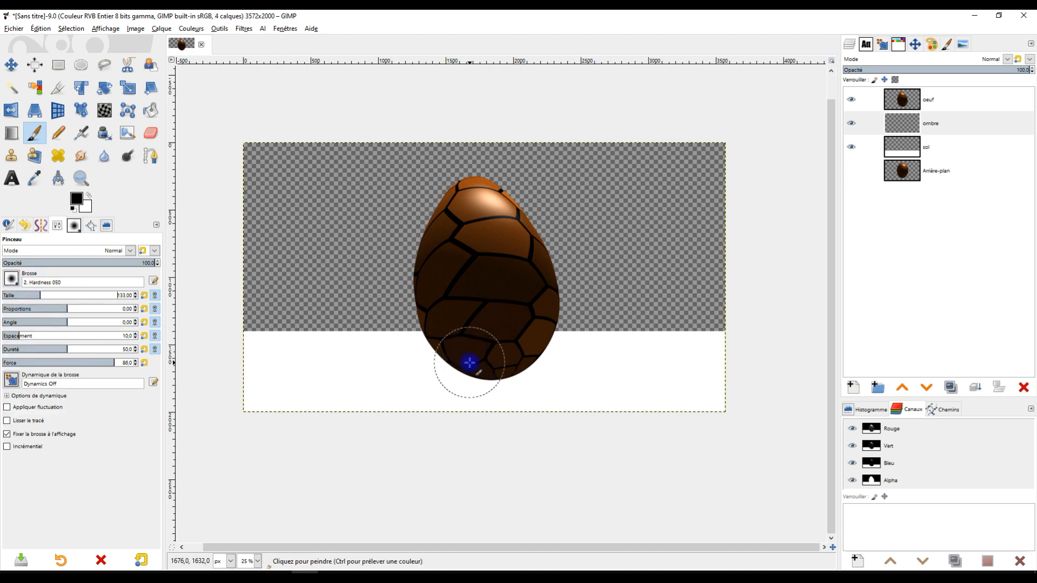
mouse_move(474, 363)
left_mouse_down()
mouse_move(359, 365)
mouse_move(492, 375)
mouse_move(349, 373)
mouse_move(364, 365)
mouse_move(464, 371)
mouse_move(394, 372)
left_mouse_up()
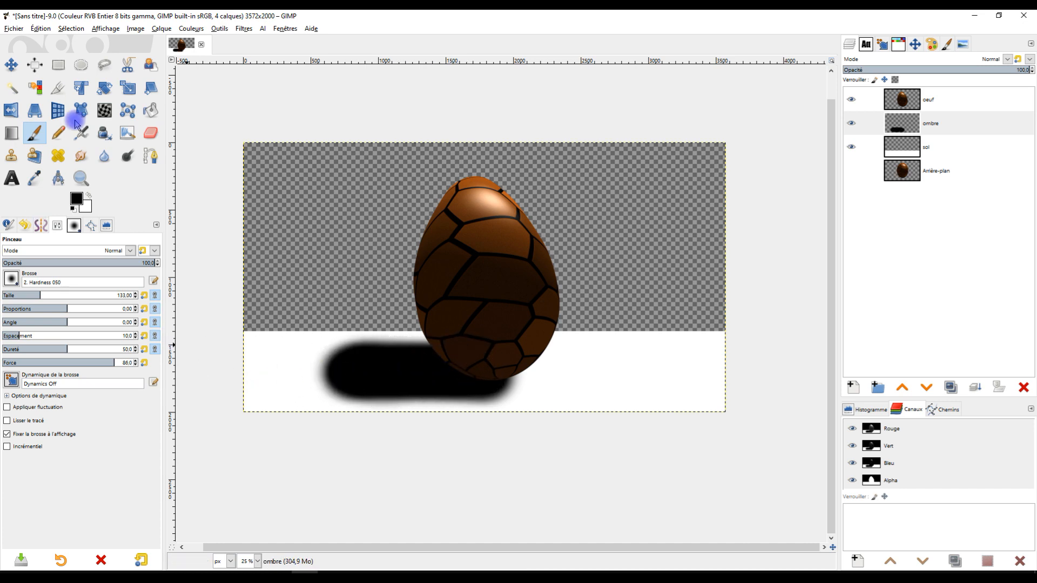
Step: Smudge the painted shadow into a tapered shape using the Smudge tool at size 361 with spacing 1.0
left_click(81, 156)
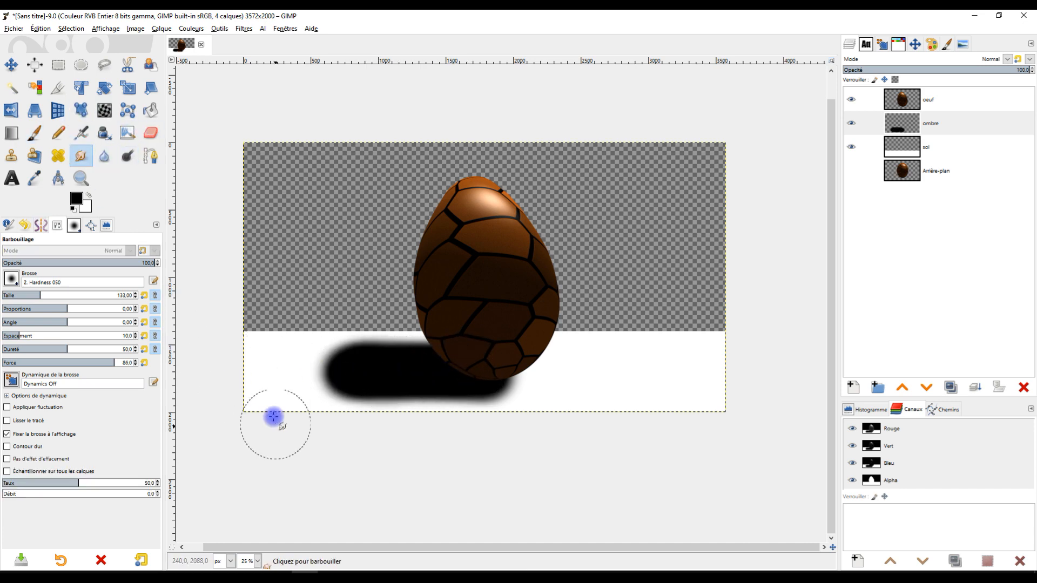
left_click(72, 294)
mouse_move(285, 433)
left_mouse_down()
mouse_move(317, 419)
mouse_move(340, 451)
left_mouse_up()
left_click(17, 335)
mouse_move(313, 423)
left_mouse_down()
mouse_move(364, 408)
mouse_move(359, 442)
mouse_move(379, 439)
mouse_move(398, 460)
mouse_move(521, 465)
mouse_move(514, 454)
mouse_move(498, 478)
mouse_move(507, 470)
mouse_move(405, 472)
mouse_move(376, 445)
mouse_move(342, 448)
mouse_move(335, 429)
mouse_move(344, 426)
left_mouse_up()
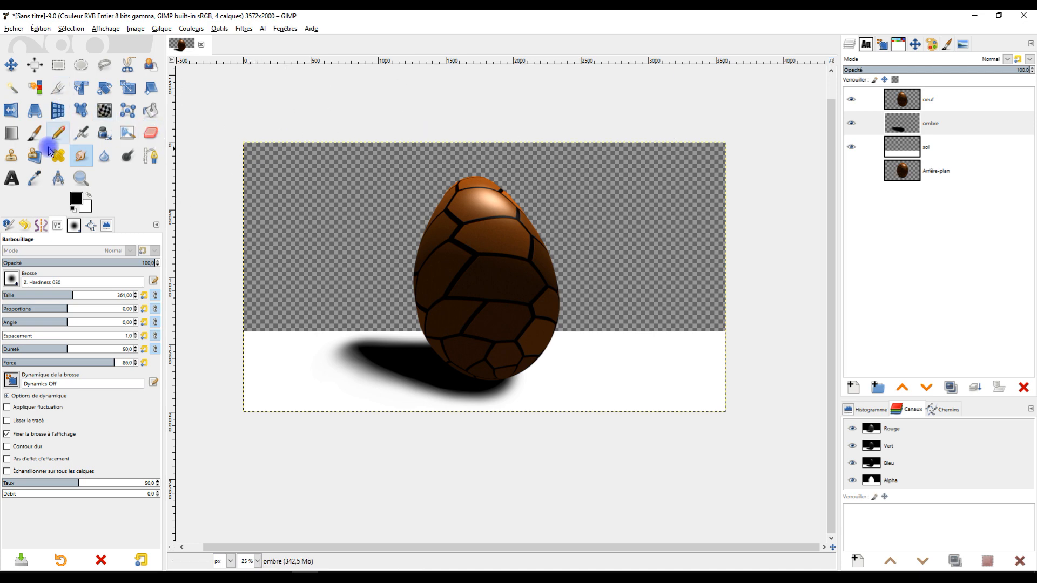
Step: Reduce the ombre layer's opacity to about 95% to soften the shadow
left_click(35, 133)
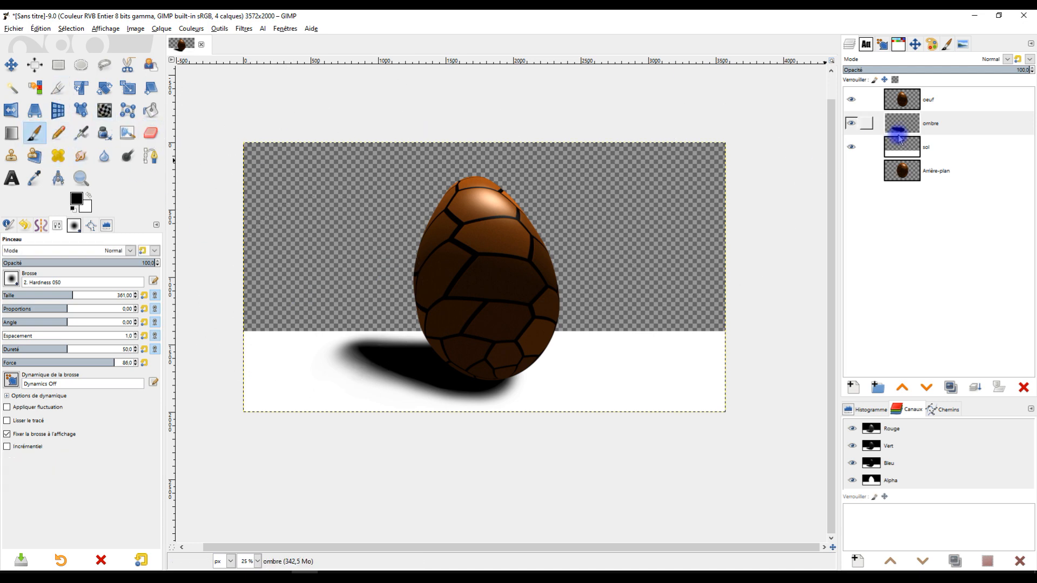
left_click(917, 132)
left_click(992, 72)
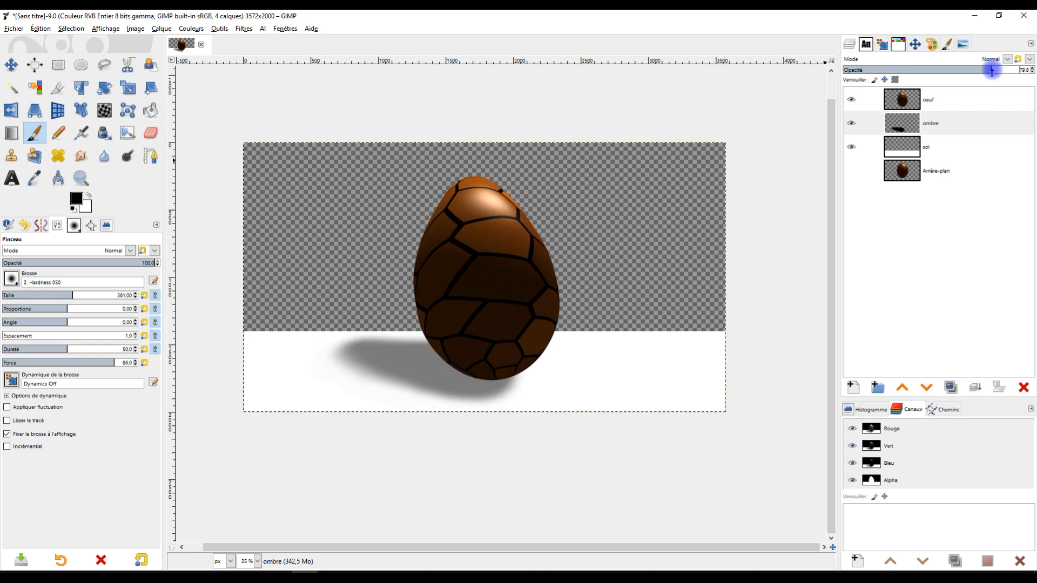
left_click_drag(1013, 70, 1021, 70)
scroll(426, 409, "up", 3)
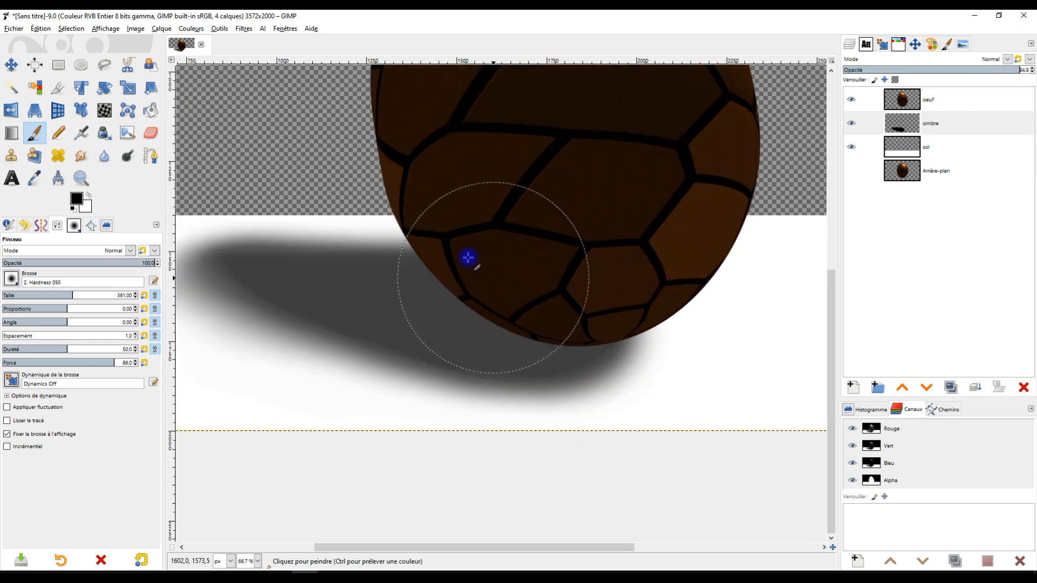
scroll(490, 306, "down", 3)
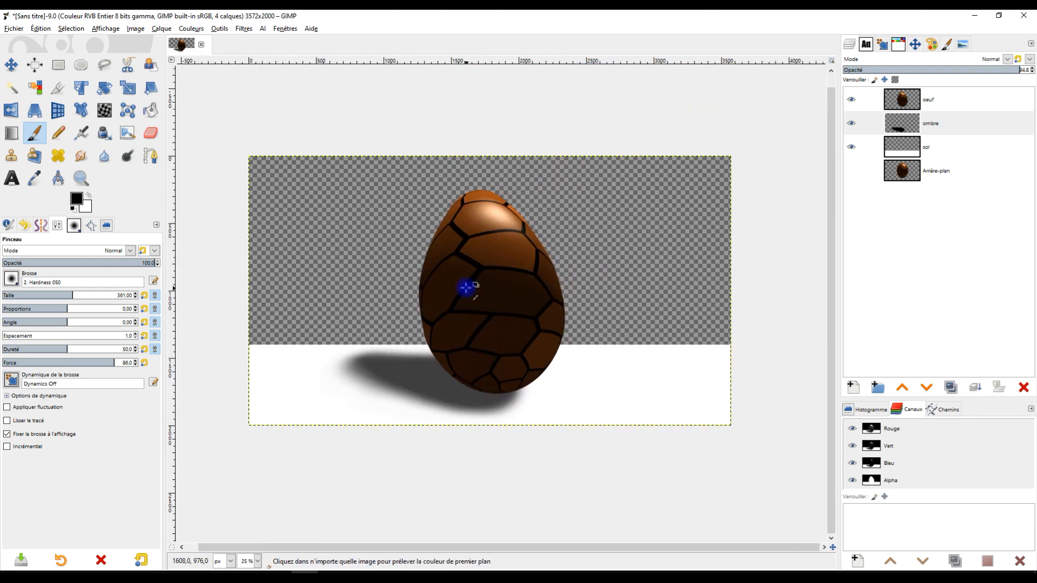
scroll(463, 287, "up", 1)
Step: Create a new transparent layer named assombrir directly above the ombre layer
left_click(912, 123)
left_click(951, 393)
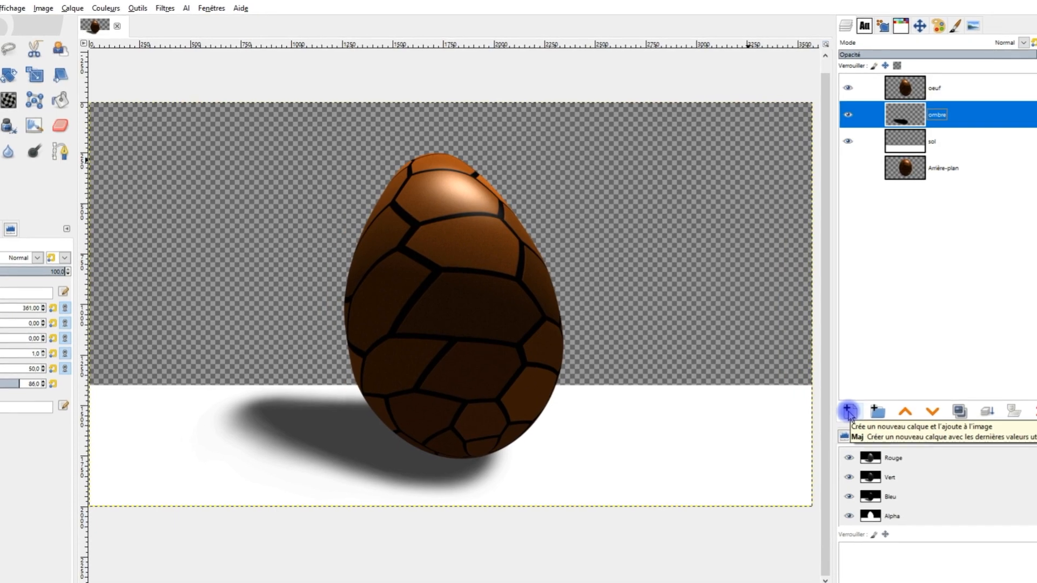
left_click(853, 400)
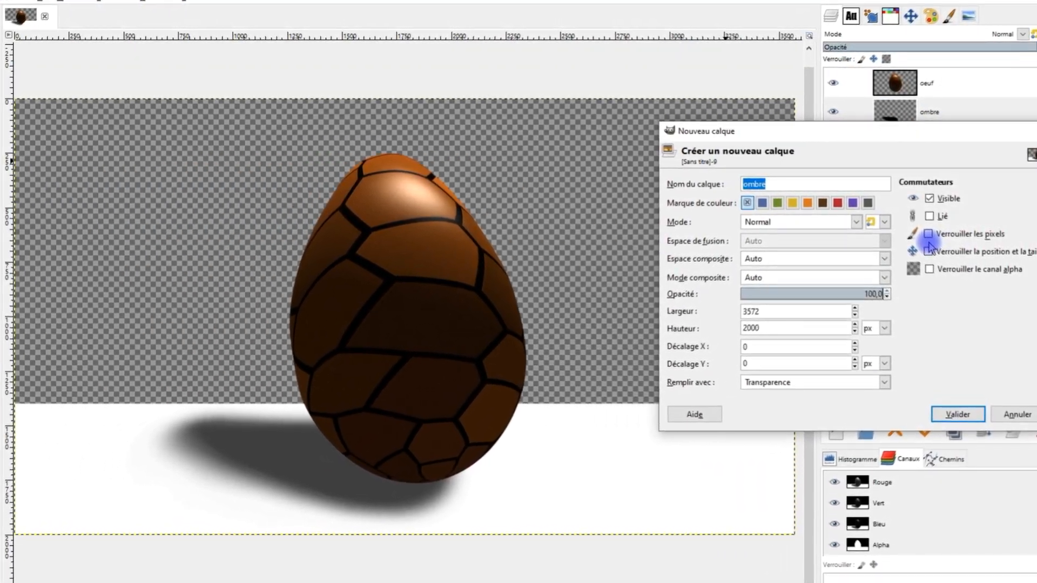
type("assom")
type("br")
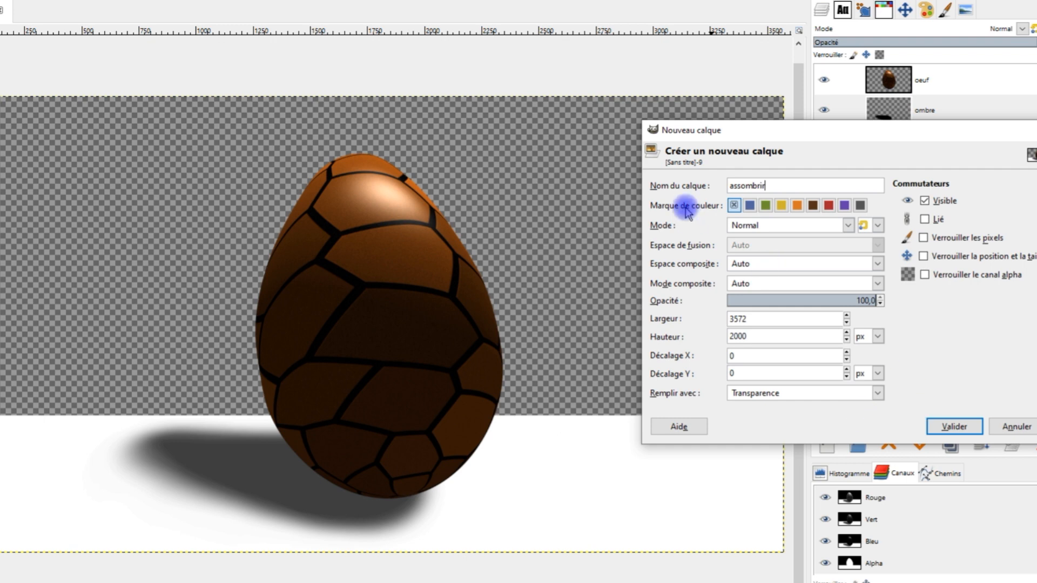
left_click(952, 426)
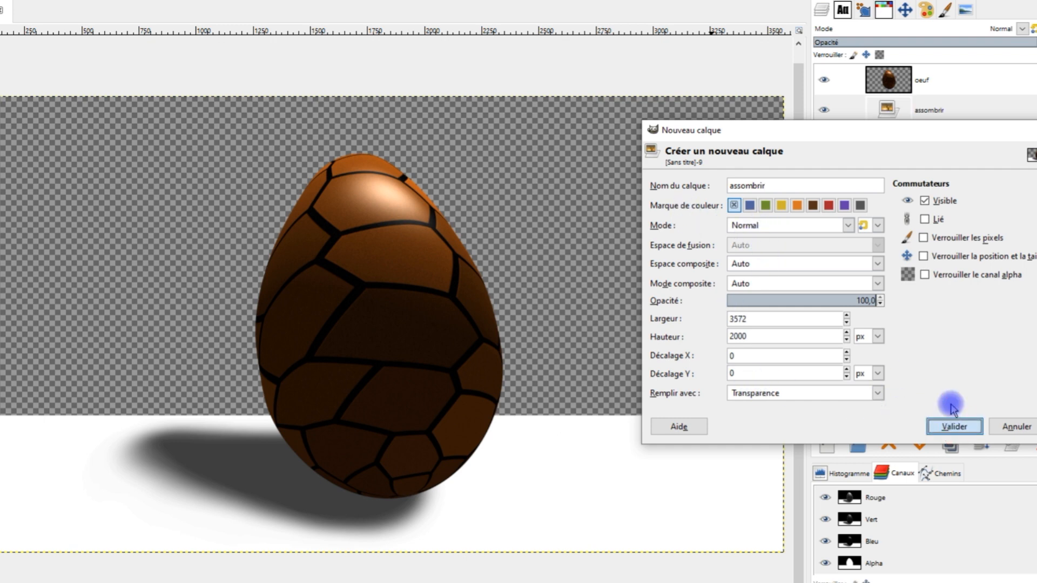
scroll(270, 416, "up", 1)
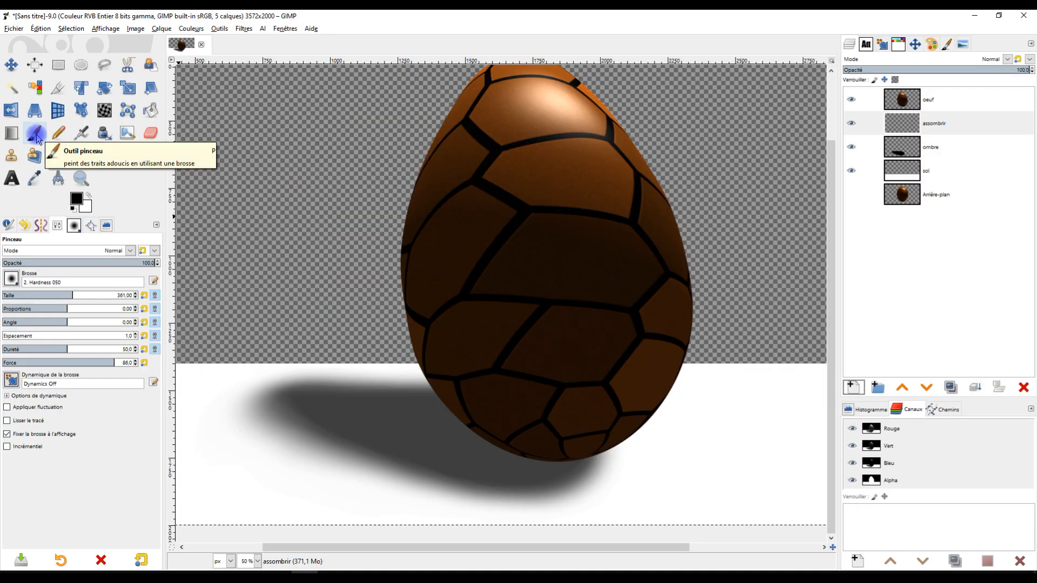
Step: Choose the Paintbrush and select the egg's outline from the oeuf layer's alpha channel
left_click(34, 133)
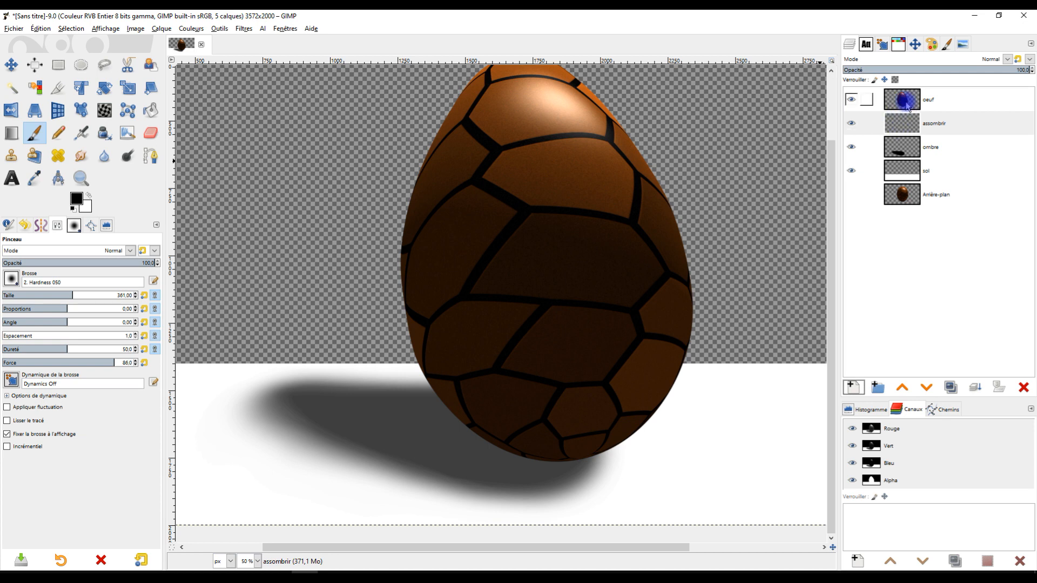
right_click(908, 107)
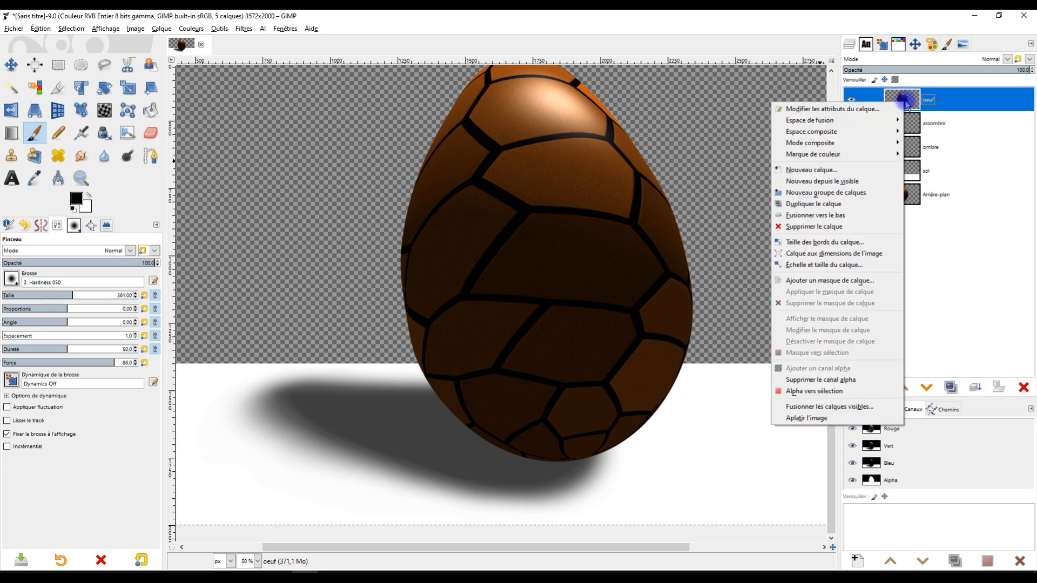
left_click(794, 392)
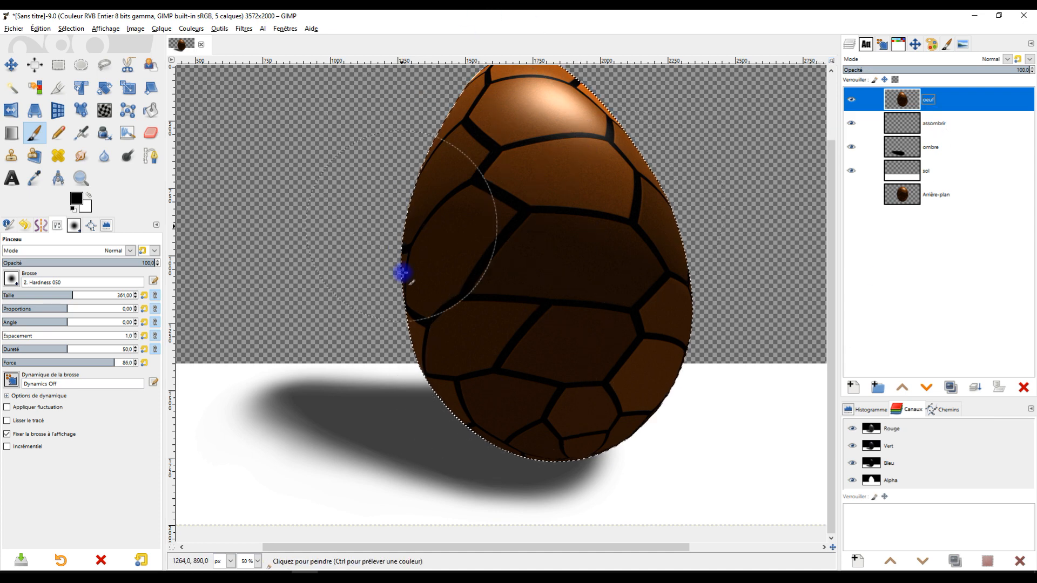
Step: Paint black along the egg's lower-left edge inside the selection on the assombrir layer
left_click(910, 126)
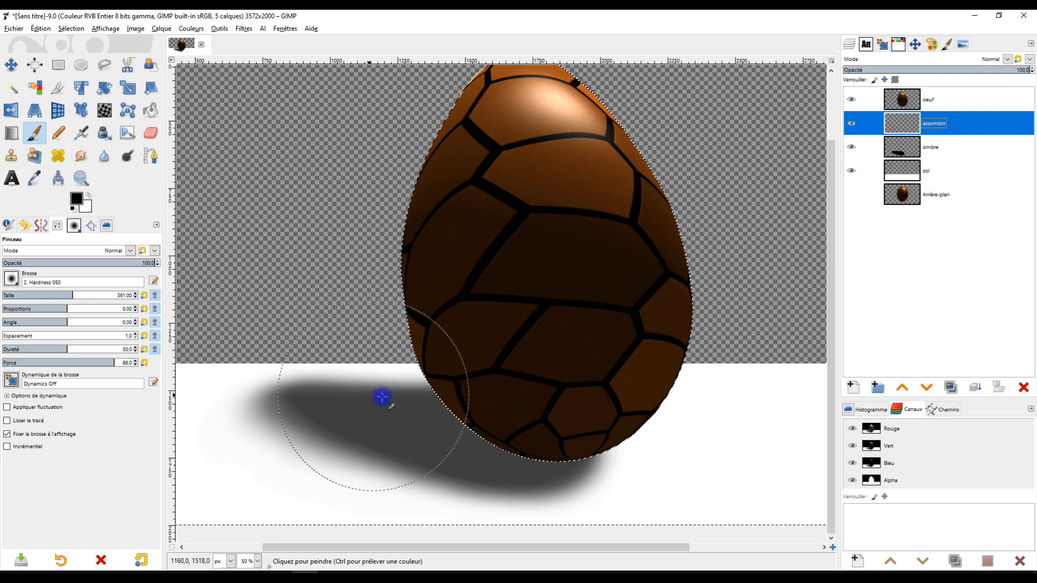
left_click_drag(486, 455, 450, 421)
left_click(902, 123)
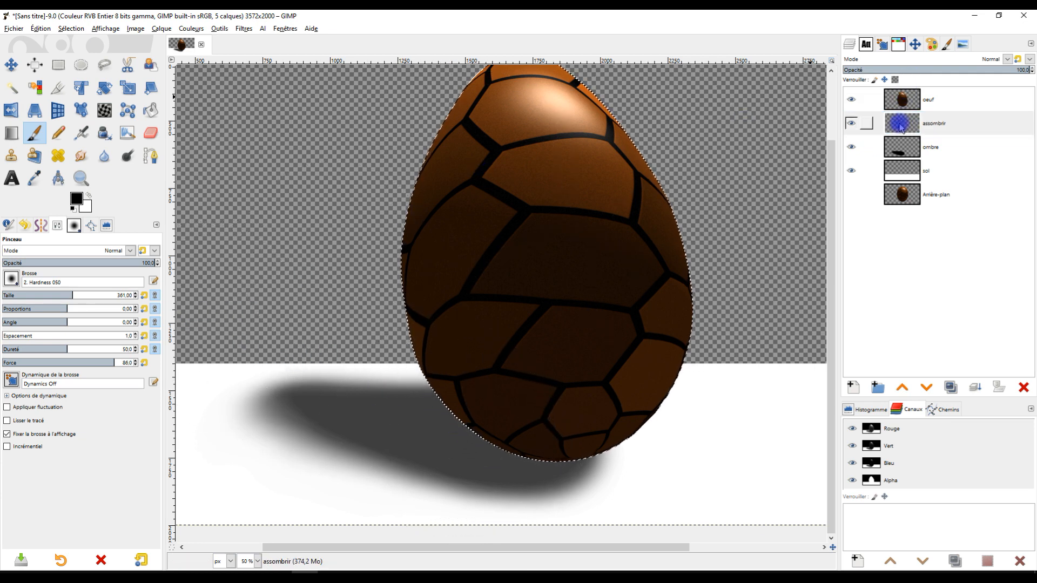
mouse_move(470, 423)
left_mouse_down()
mouse_move(416, 351)
mouse_move(414, 319)
left_mouse_up()
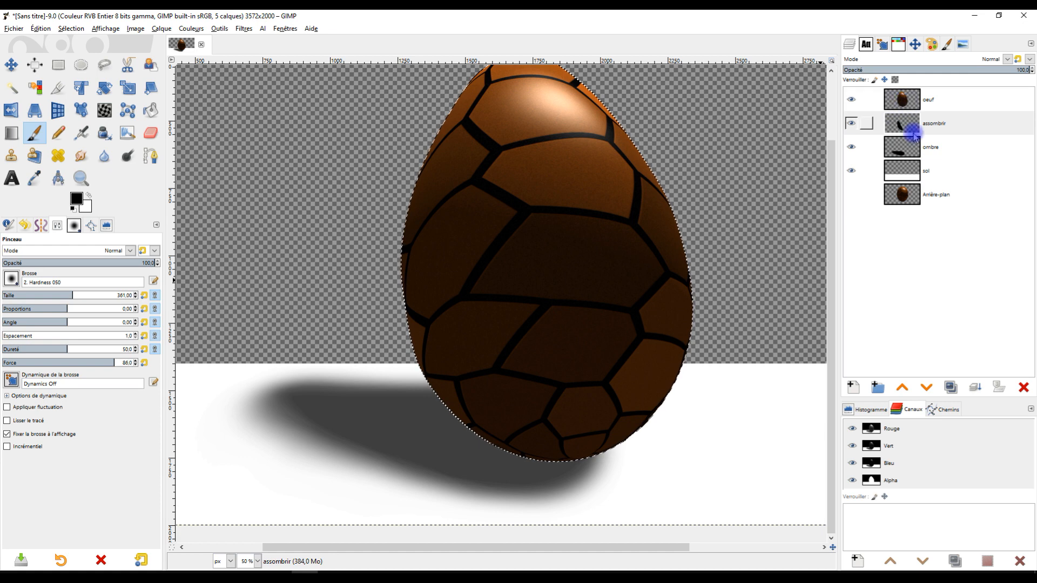
Step: Raise the assombrir layer above oeuf and extend the black paint across the bottom of the egg
left_click(901, 388)
mouse_move(600, 458)
left_mouse_down()
mouse_move(512, 481)
mouse_move(586, 483)
mouse_move(537, 490)
left_mouse_up()
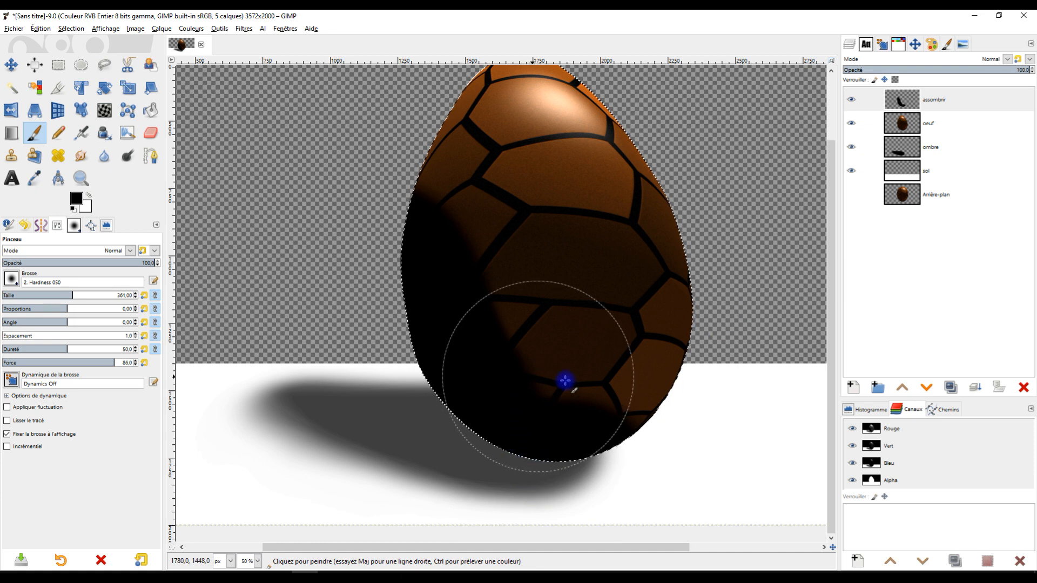
left_click_drag(555, 416, 562, 439)
mouse_move(506, 409)
left_mouse_down()
mouse_move(468, 379)
mouse_move(473, 412)
mouse_move(530, 456)
mouse_move(605, 470)
mouse_move(546, 502)
left_mouse_up()
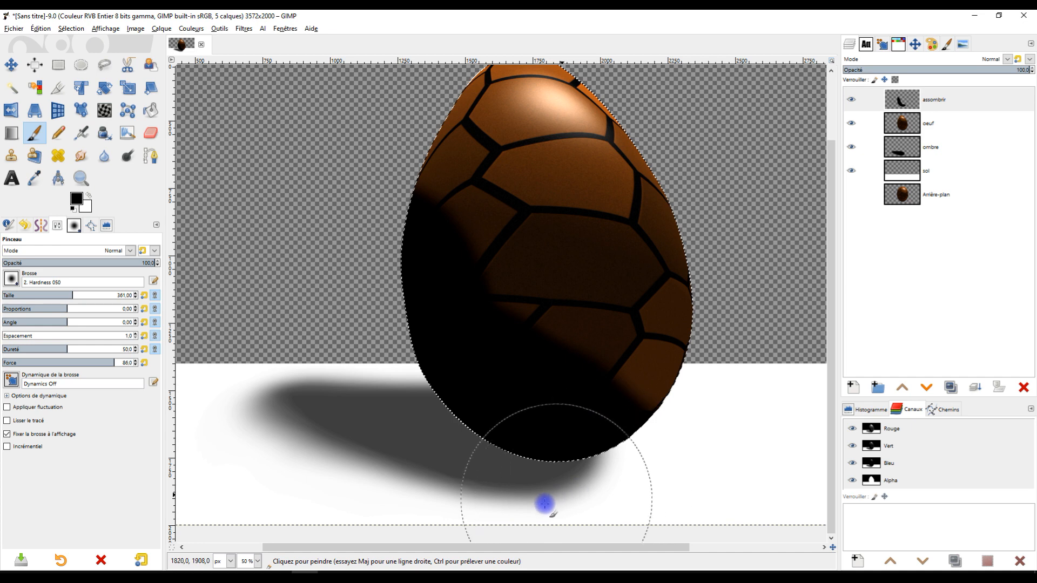
Step: Apply a Gaussian blur of about 67 in X and Y to the black shading on the assombrir layer
left_click(903, 108)
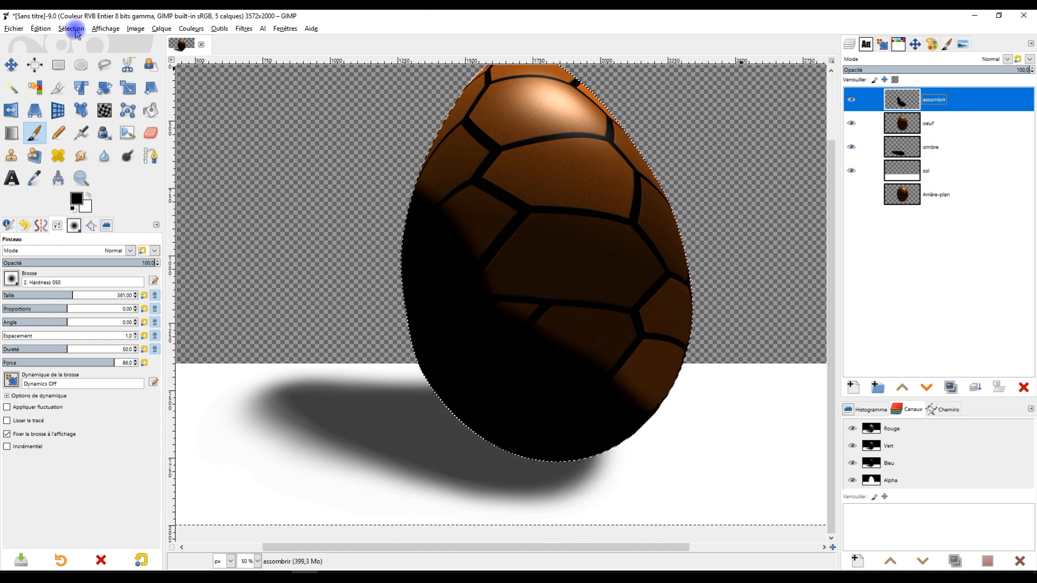
left_click(243, 29)
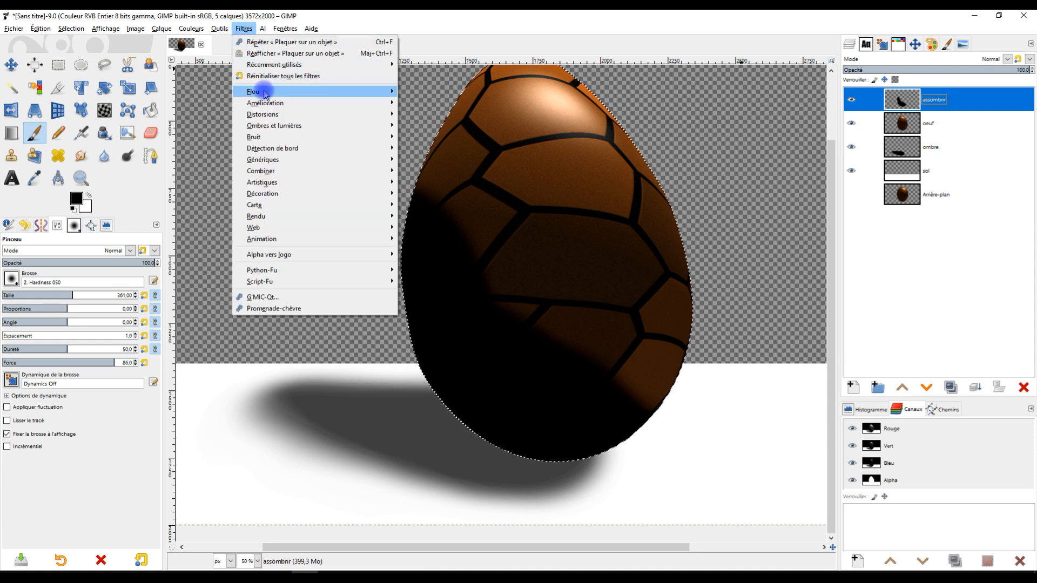
left_click(429, 103)
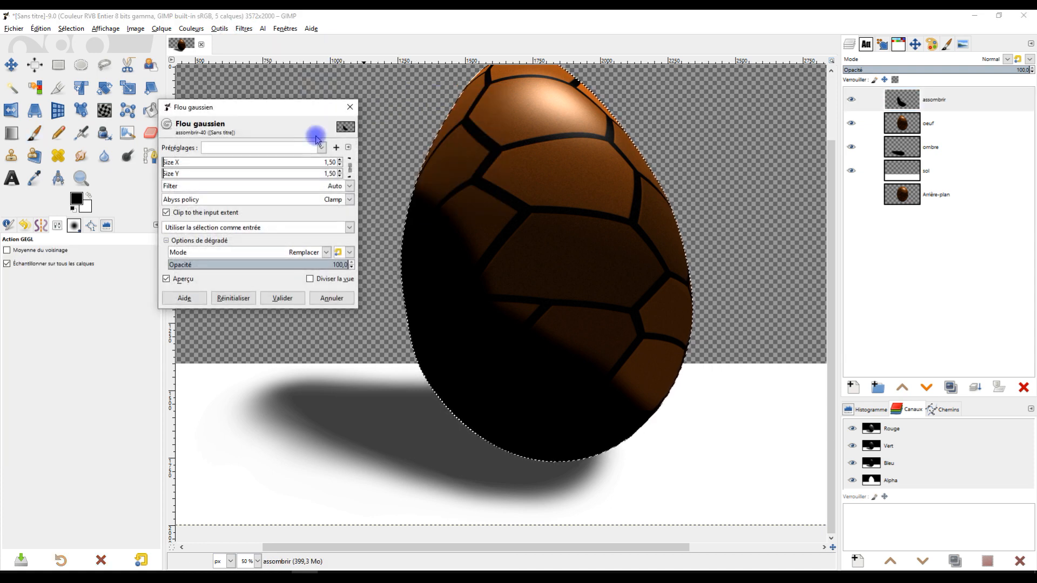
left_click(185, 162)
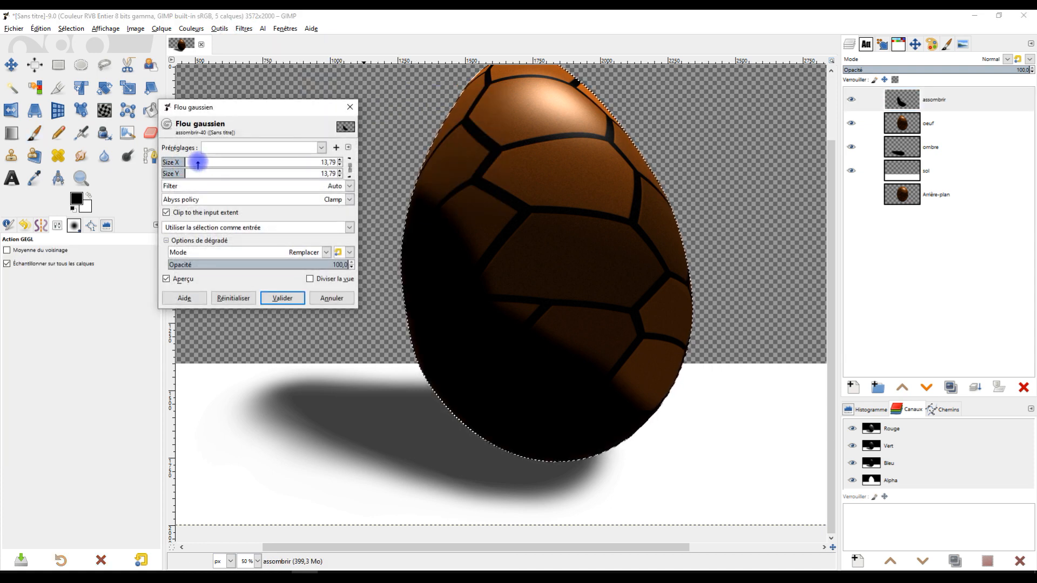
left_click_drag(231, 162, 251, 164)
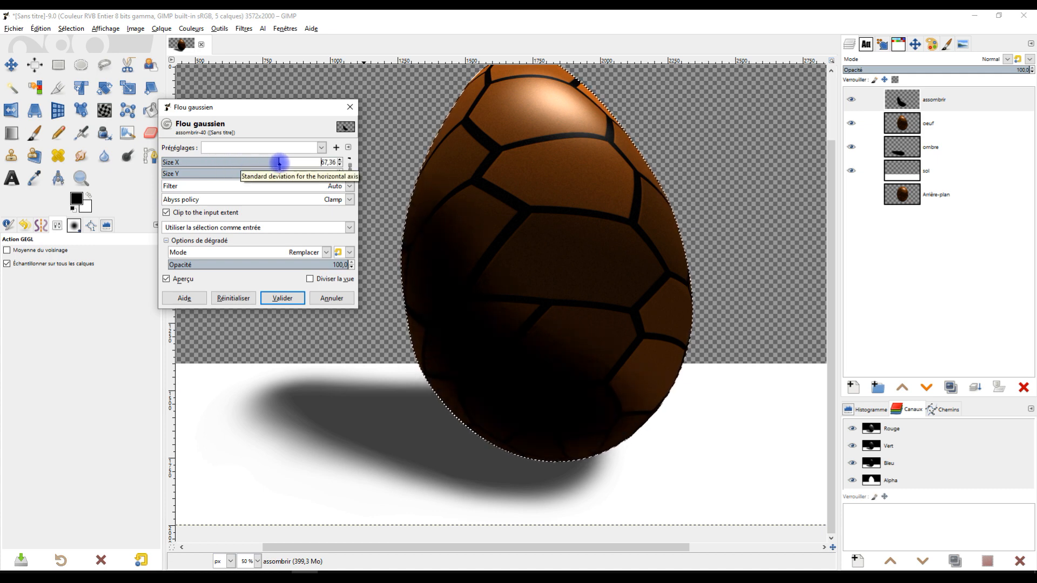
left_click(277, 298)
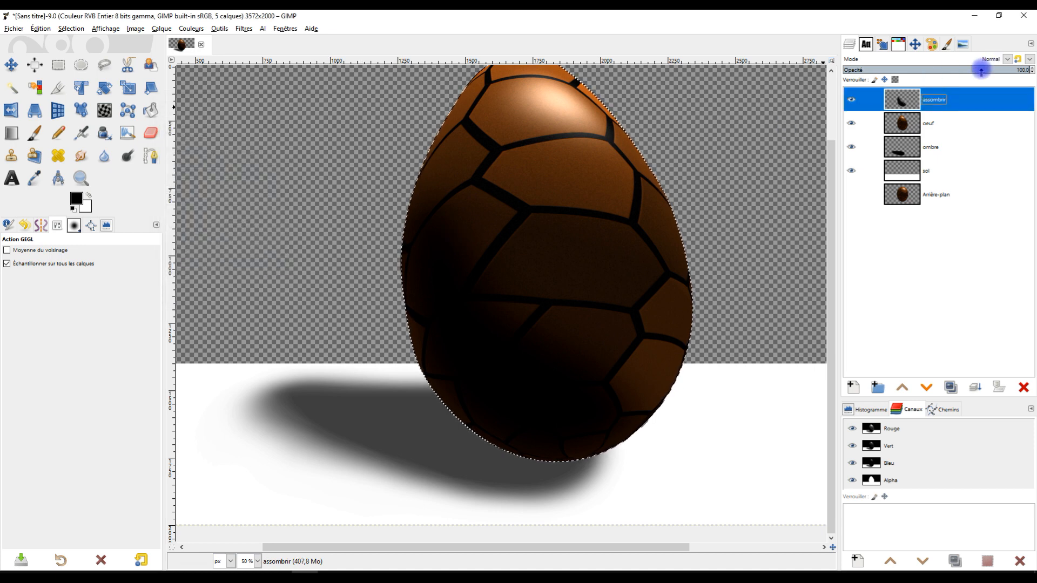
Step: Lower the assombrir layer's opacity to 78 and smudge its shading toward the egg's lower-left edge with brush size 361
left_click(981, 70)
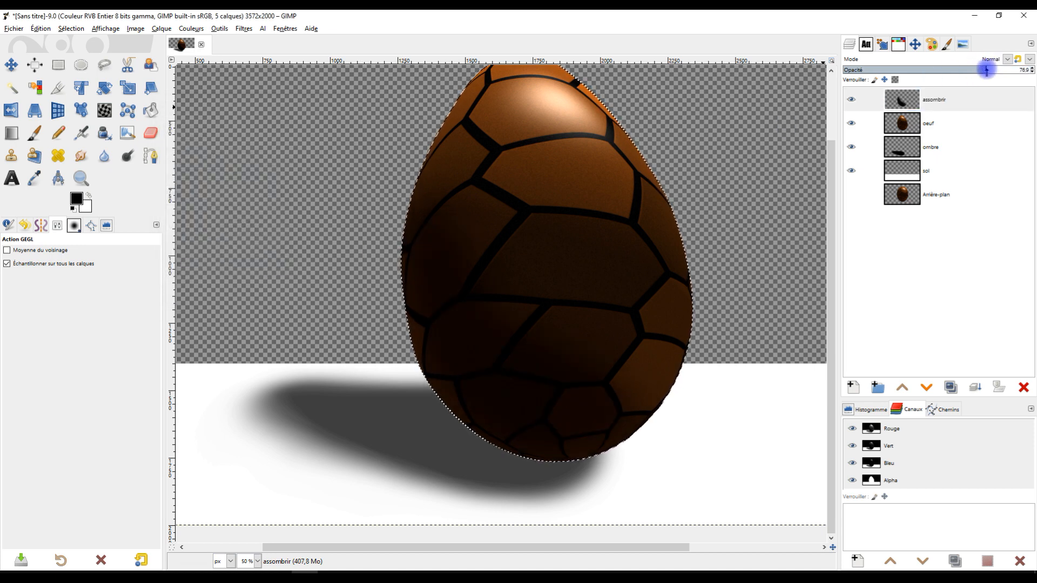
left_click(81, 156)
key("1")
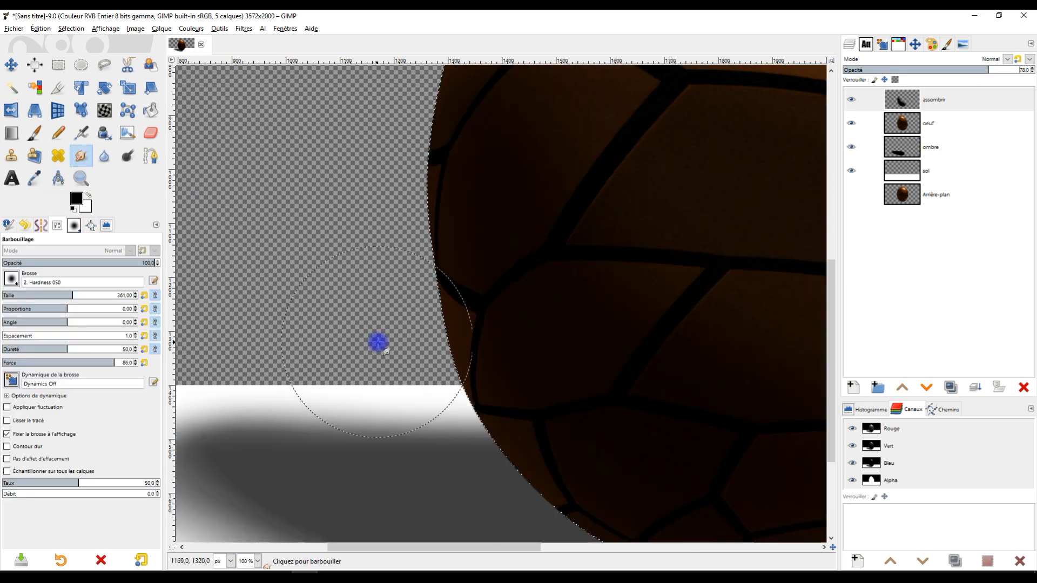
left_click_drag(476, 332, 463, 340)
left_click_drag(517, 306, 461, 341)
left_click_drag(590, 390, 526, 459)
left_click_drag(546, 391, 546, 508)
left_click_drag(468, 286, 445, 322)
mouse_move(452, 197)
left_mouse_down()
mouse_move(469, 264)
mouse_move(469, 336)
mouse_move(438, 388)
left_mouse_up()
left_click_drag(555, 426, 517, 477)
left_click_drag(476, 322, 403, 361)
scroll(425, 365, "down", 5)
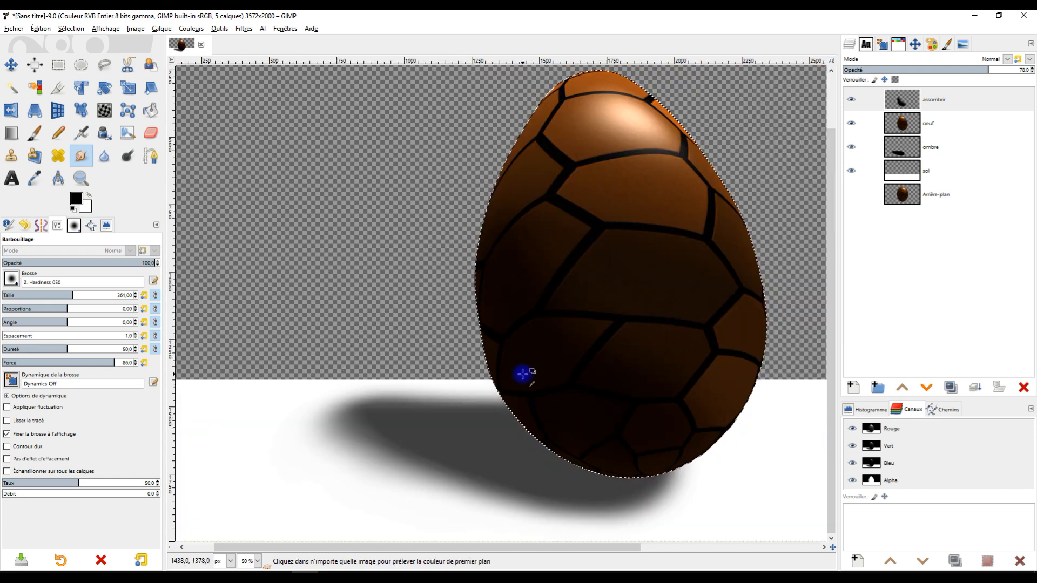
Step: Smudge the assombrir shading outward along the egg's bottom edge
scroll(523, 372, "up", 5)
left_click_drag(565, 383, 641, 472)
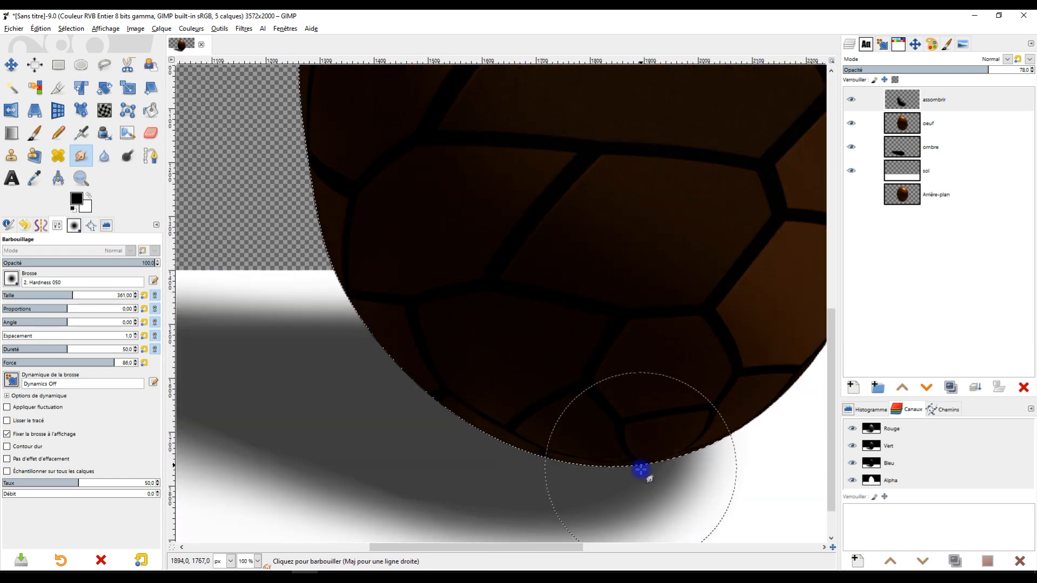
left_click_drag(562, 380, 671, 488)
left_click_drag(491, 355, 620, 456)
mouse_move(463, 343)
left_mouse_down()
mouse_move(461, 417)
mouse_move(434, 318)
mouse_move(382, 364)
left_mouse_up()
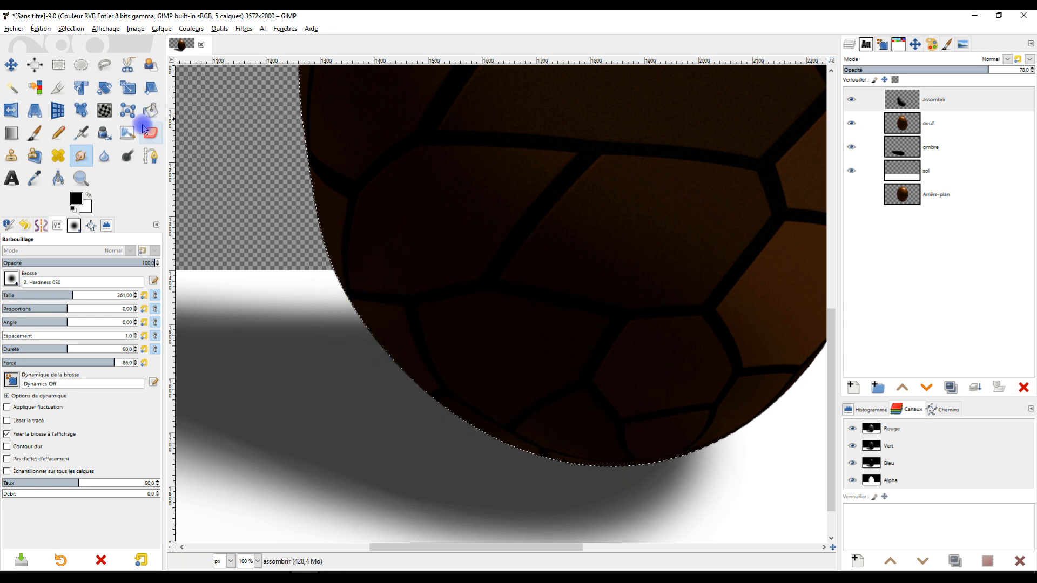
Step: Paint more black with the Paintbrush along the egg's lower edges on the assombrir layer, and remove the selection
left_click(34, 133)
left_click(317, 293)
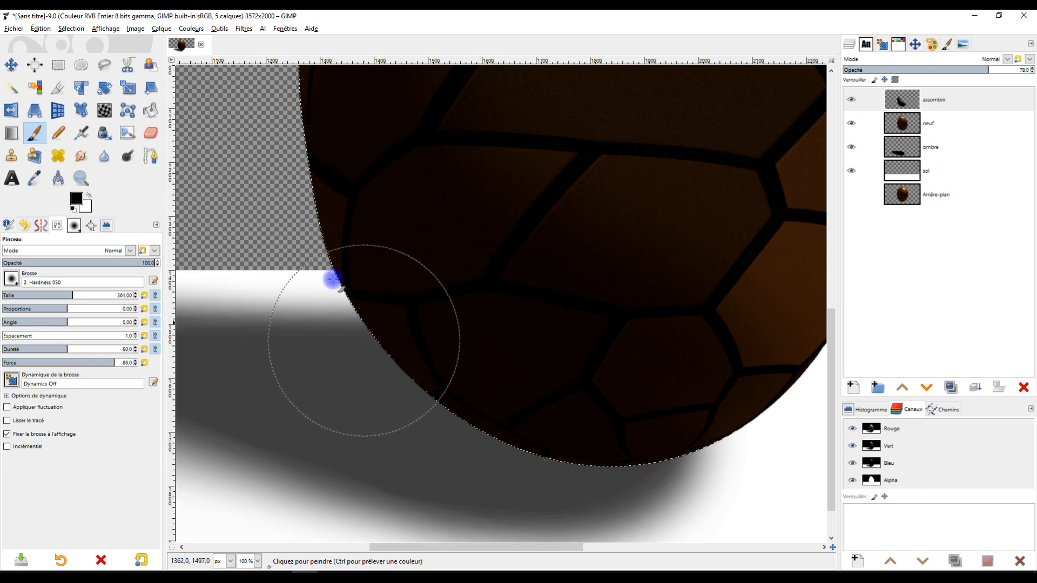
mouse_move(354, 192)
left_mouse_down()
mouse_move(361, 222)
mouse_move(470, 386)
mouse_move(445, 313)
mouse_move(462, 452)
mouse_move(496, 514)
left_mouse_up()
left_click_drag(649, 399, 393, 15)
mouse_move(283, 143)
left_mouse_down()
mouse_move(378, 266)
mouse_move(475, 309)
left_mouse_up()
left_click_drag(491, 213, 548, 486)
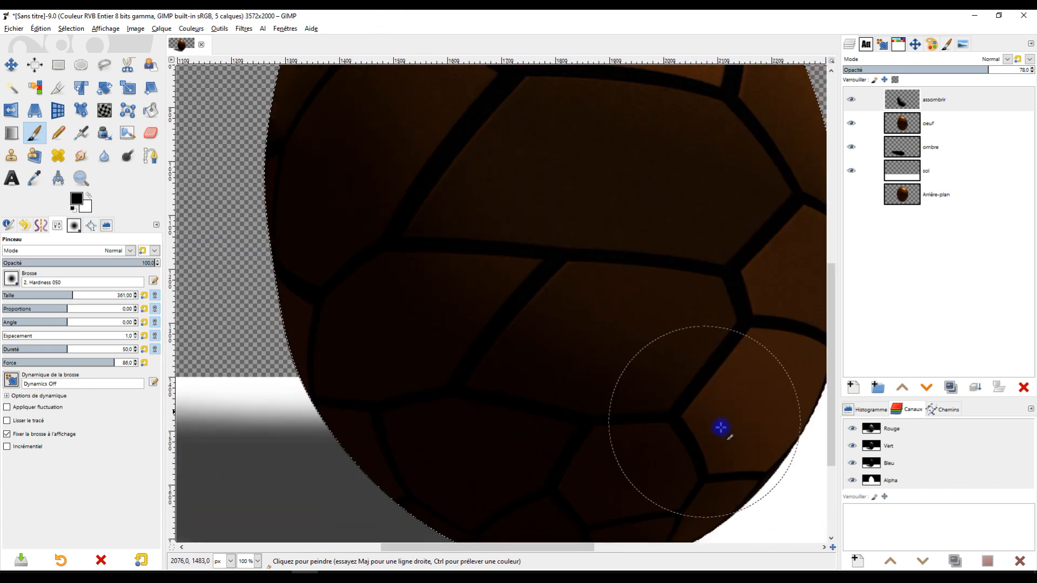
scroll(675, 421, "down", 2, "ctrl")
scroll(486, 268, "up", 1, "ctrl")
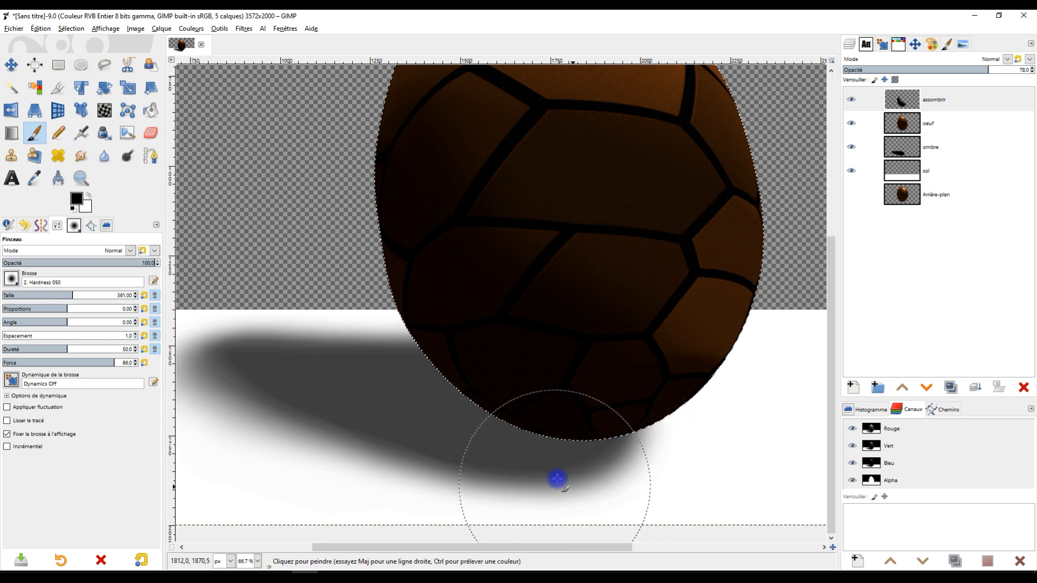
scroll(603, 308, "down", 3, "ctrl")
scroll(602, 314, "up", 2, "ctrl")
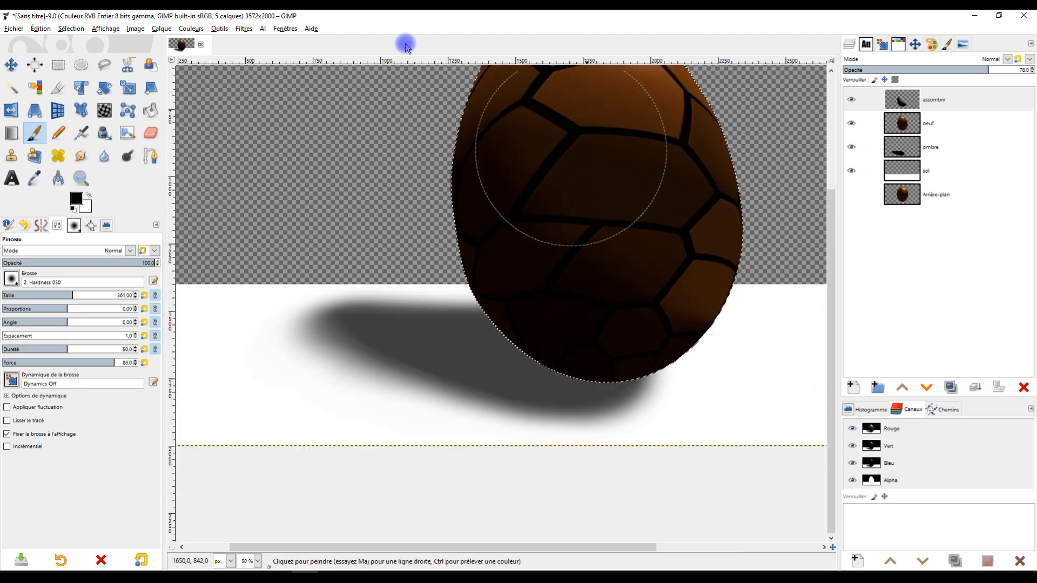
left_click(70, 28)
left_click(83, 65)
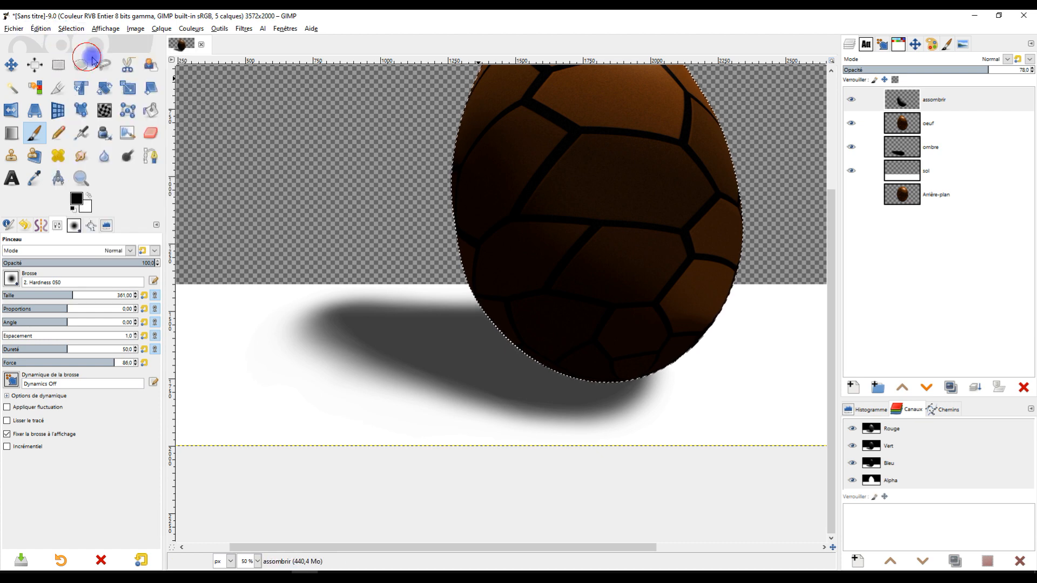
scroll(567, 375, "up", 1, "ctrl")
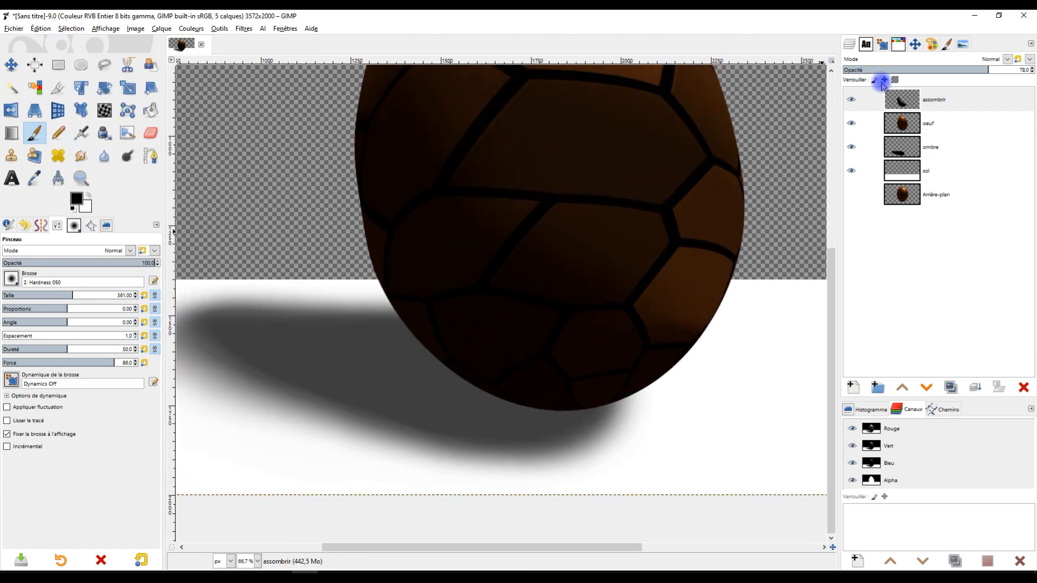
Step: Create a transparent layer named "assombrir en dessous" above the assombrir layer
left_click(903, 100)
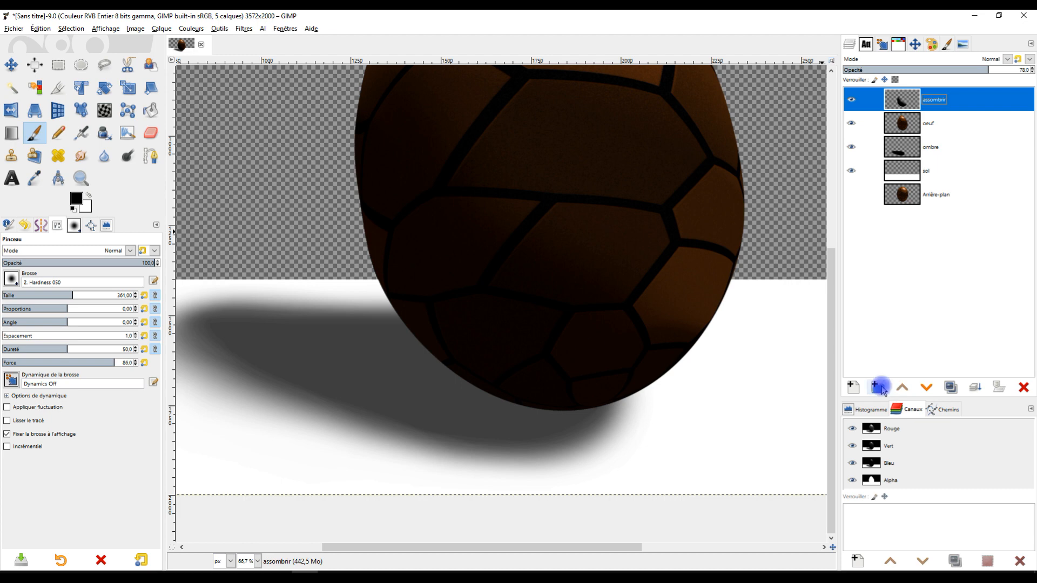
left_click(853, 387)
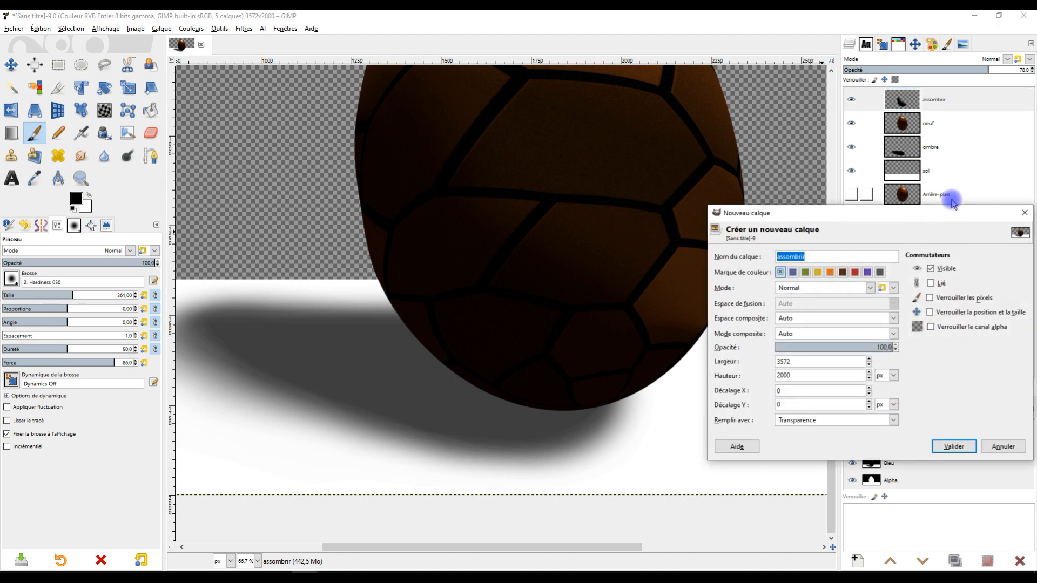
key("Right")
type("en d")
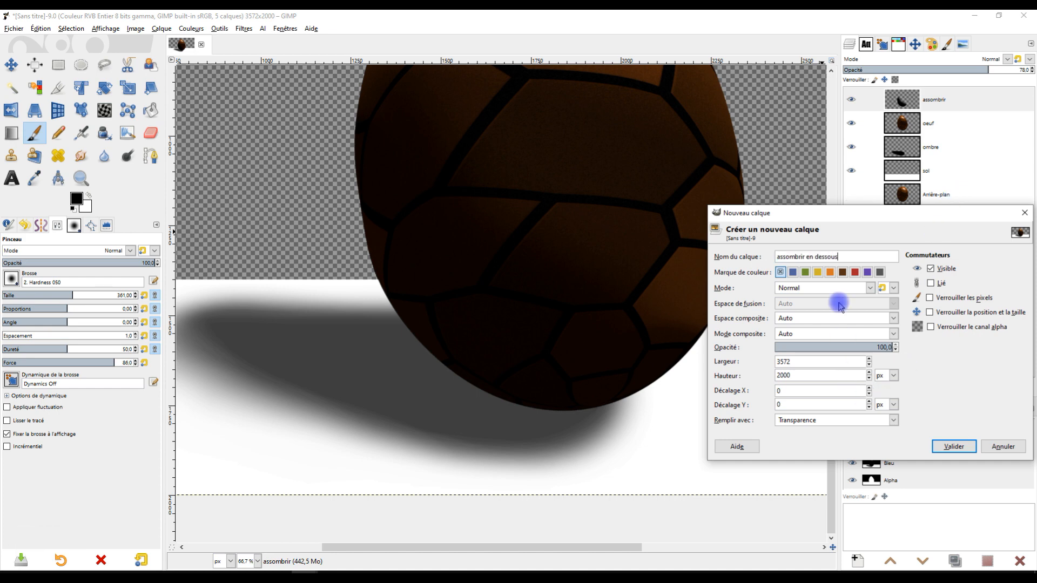
left_click(953, 447)
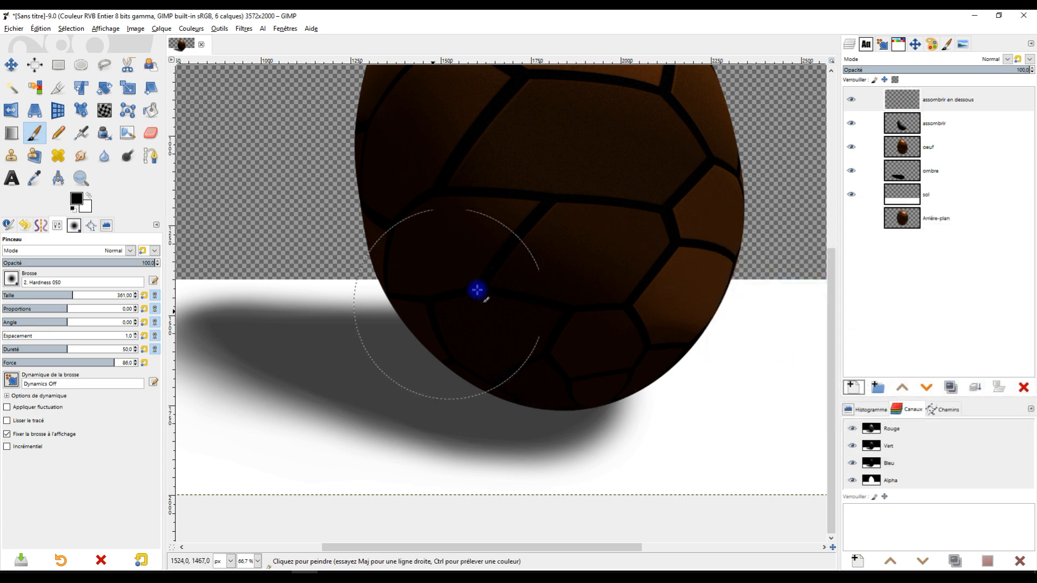
Step: Paint a black contact shadow under the egg's bottom-left edge on the assombrir en dessous layer with brush size 232
scroll(475, 291, "up", 3)
left_click_drag(532, 413, 308, 354)
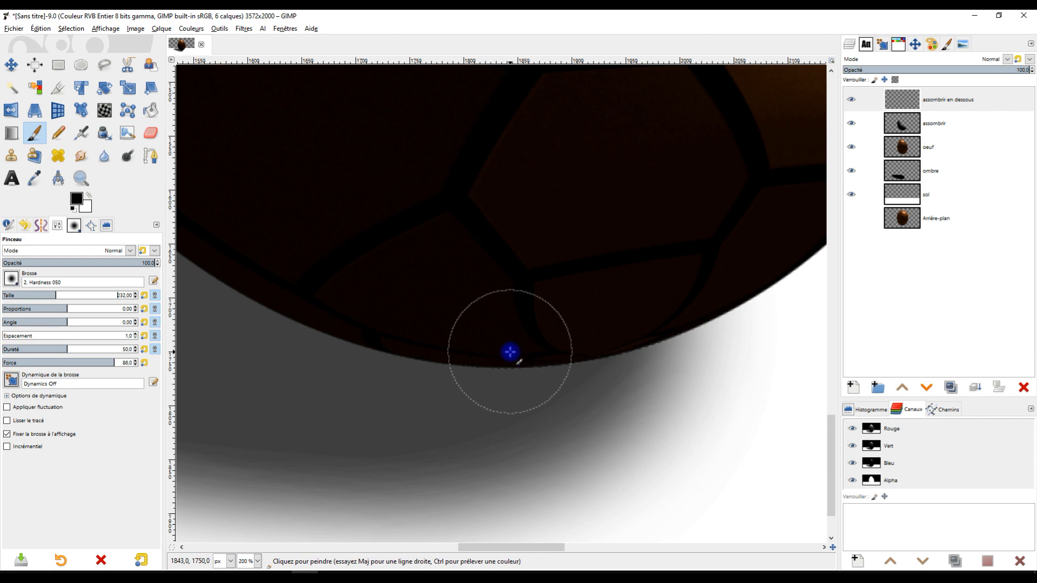
mouse_move(520, 358)
left_mouse_down()
mouse_move(408, 351)
mouse_move(286, 317)
mouse_move(471, 349)
mouse_move(556, 353)
mouse_move(350, 349)
mouse_move(250, 325)
left_mouse_up()
left_click_drag(343, 312, 505, 396)
mouse_move(425, 410)
left_mouse_down()
mouse_move(341, 378)
mouse_move(272, 311)
mouse_move(311, 350)
mouse_move(442, 408)
mouse_move(616, 434)
left_mouse_up()
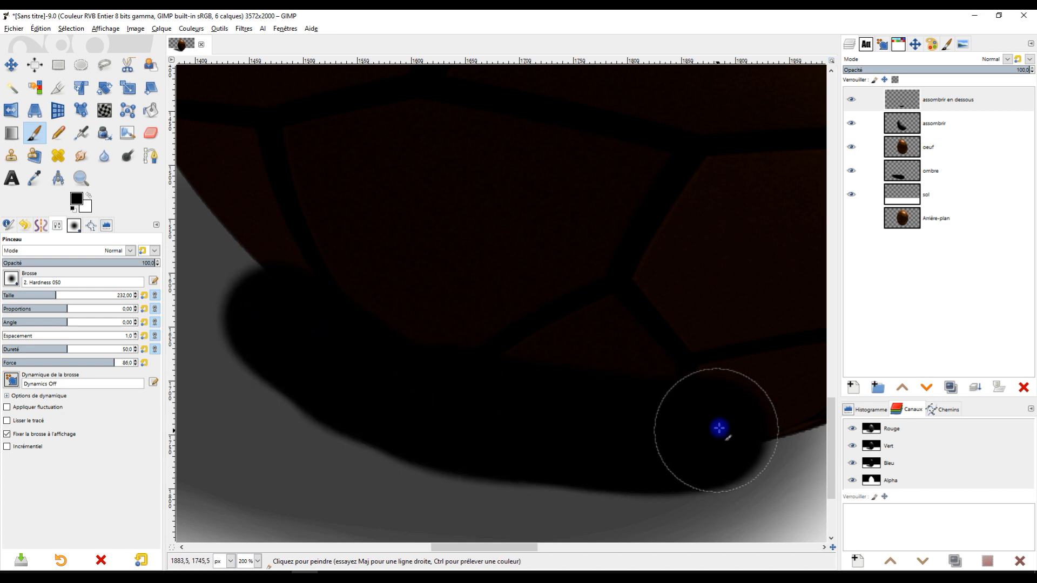
scroll(736, 419, "down", 2)
scroll(673, 385, "down", 1)
left_click_drag(682, 372, 518, 382)
scroll(520, 384, "up", 1)
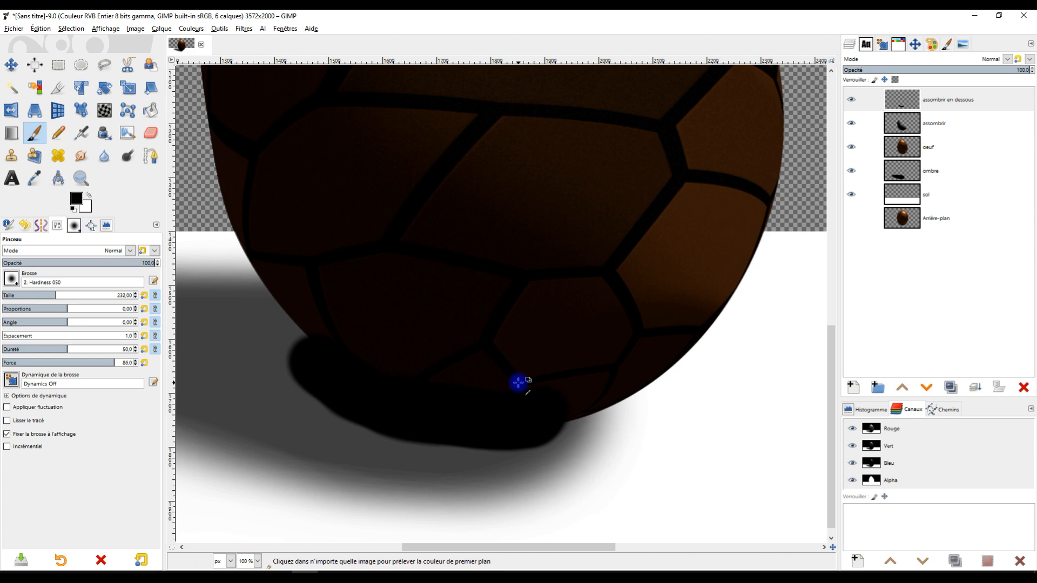
Step: Apply a Gaussian blur of about 13.79 in X and Y to the assombrir en dessous layer
left_click(244, 29)
mouse_move(254, 91)
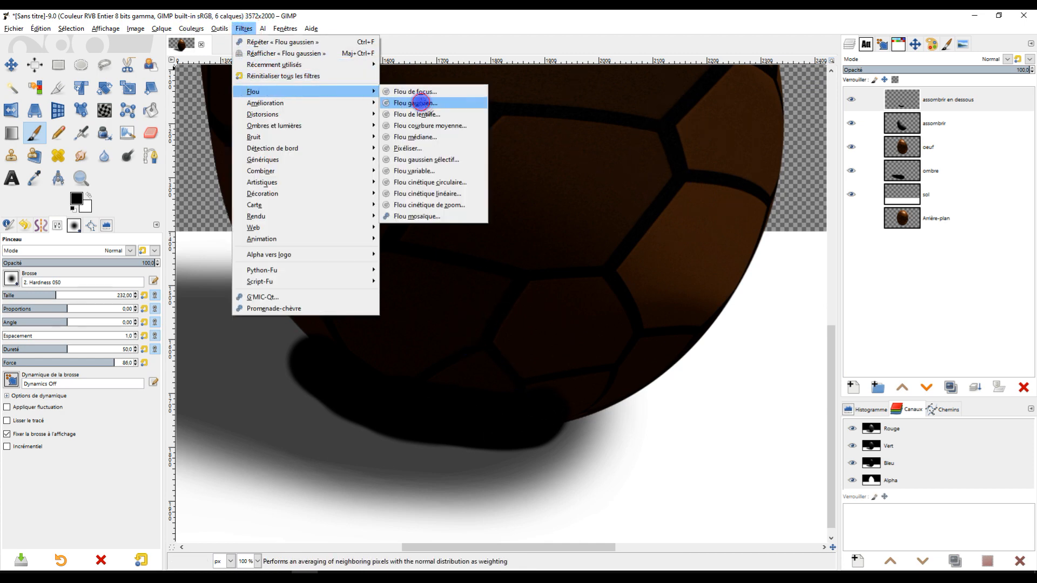
left_click(421, 105)
left_click(183, 162)
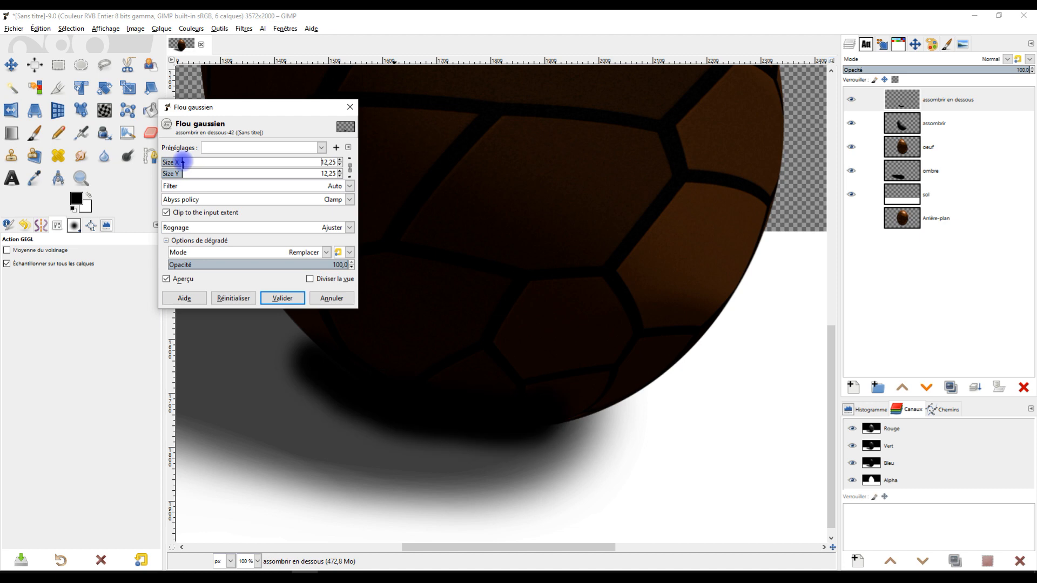
left_click_drag(193, 163, 197, 163)
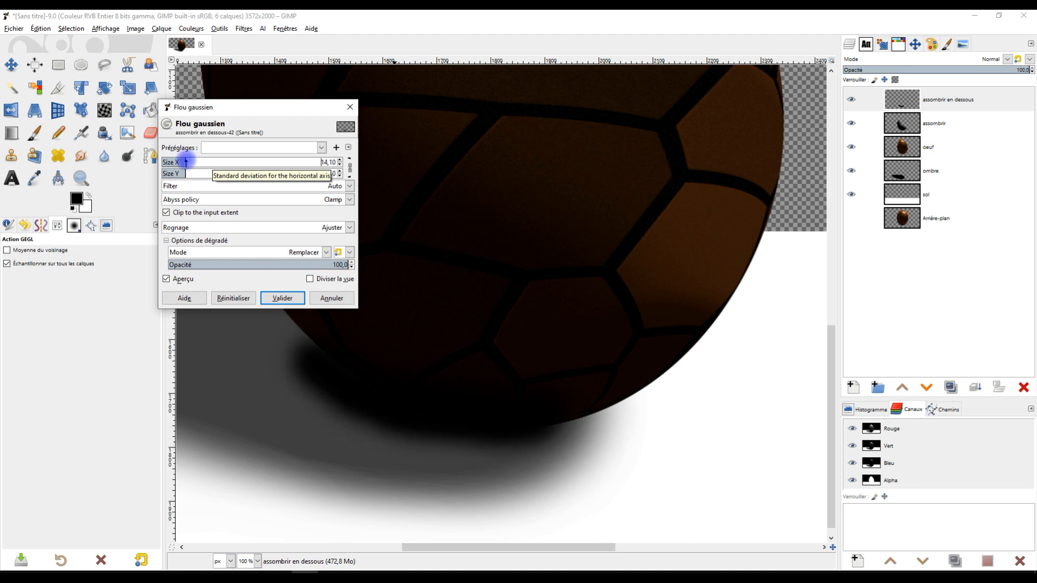
left_click(283, 298)
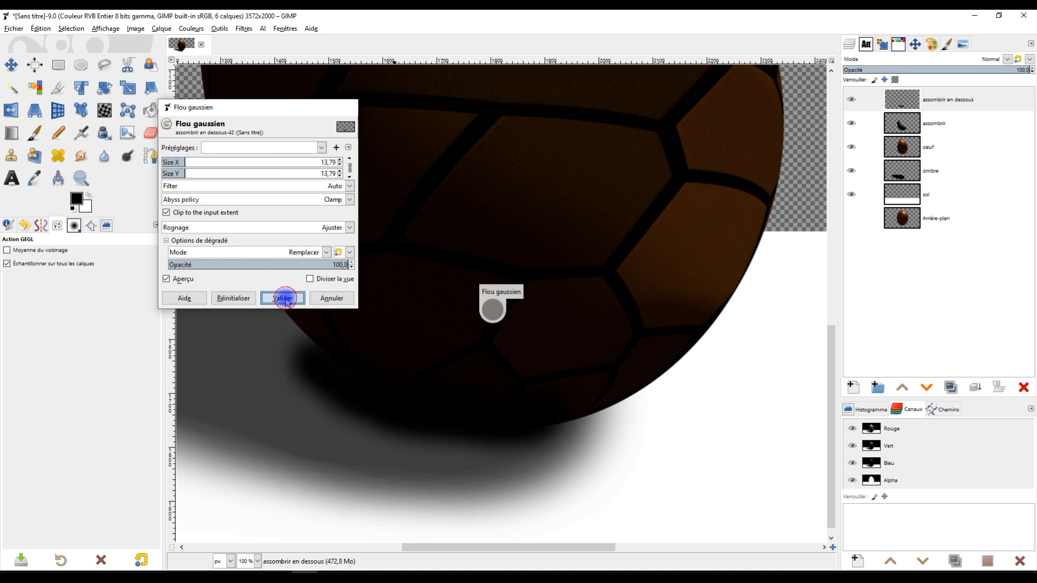
Step: Raise the ombre layer's opacity to darken the cast shadow, and lower the assombrir en dessous layer's opacity to about 76.6
left_click(946, 171)
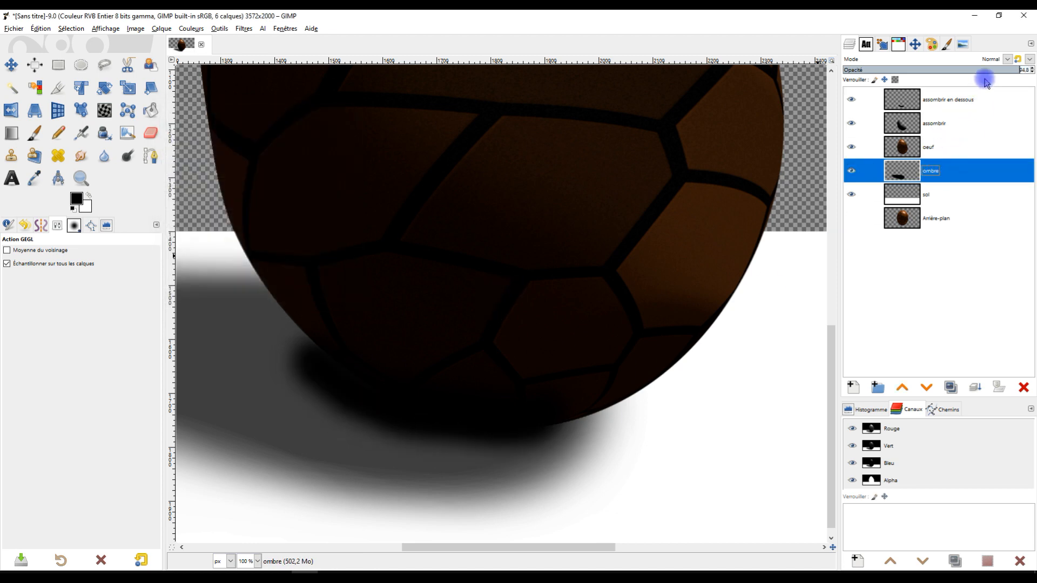
left_click_drag(1004, 70, 1025, 70)
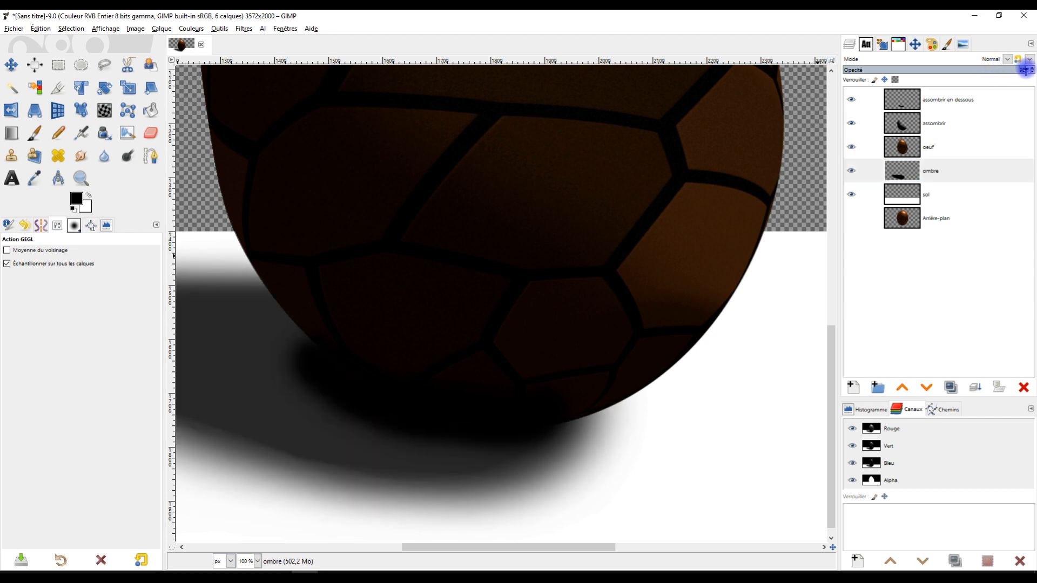
left_click(960, 103)
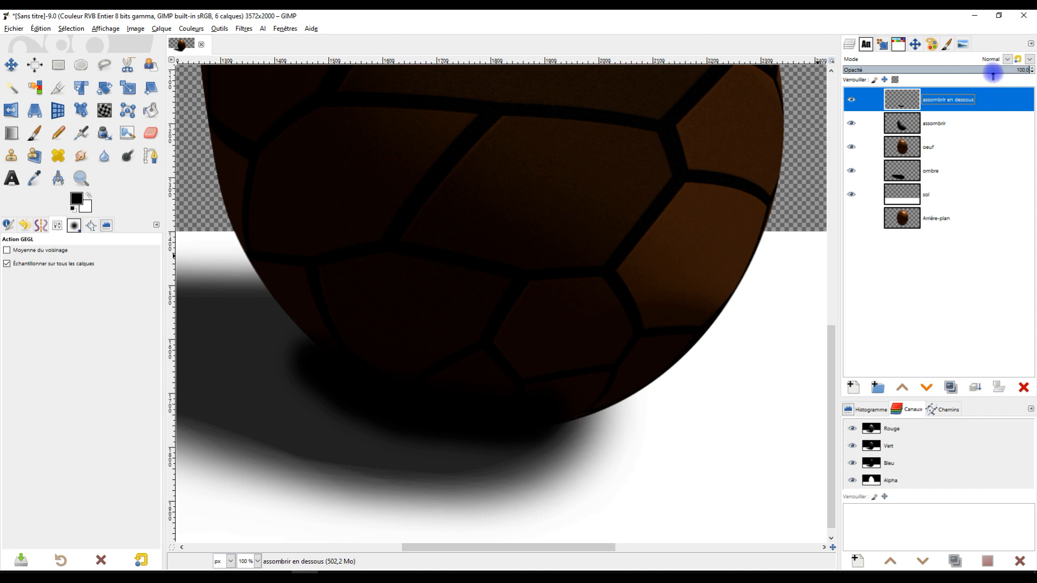
left_click(994, 71)
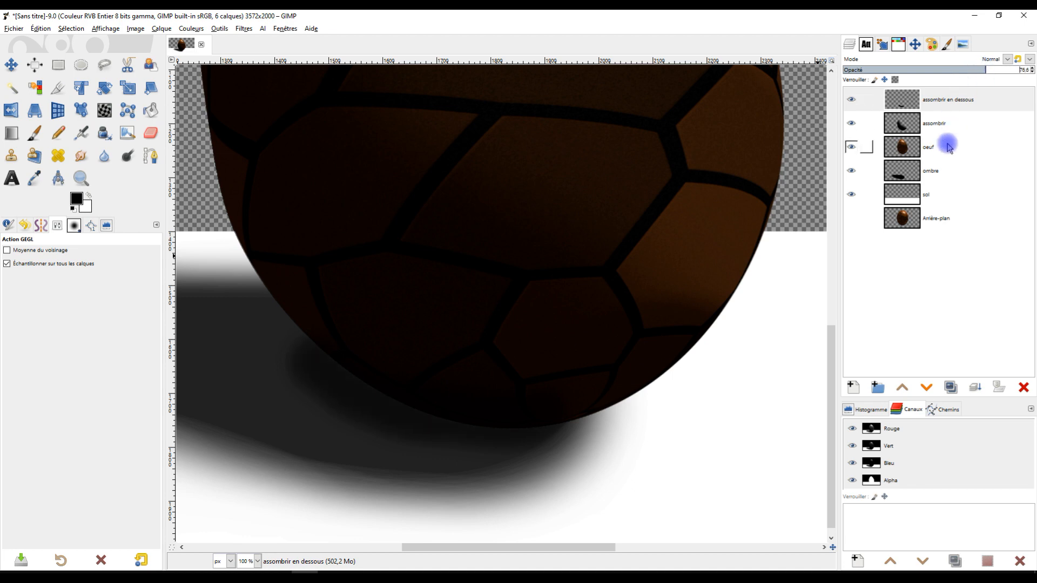
Step: Try different opacities on the ombre layer, up to 100, and compare the cast shadow with the contact shadow
left_click(932, 170)
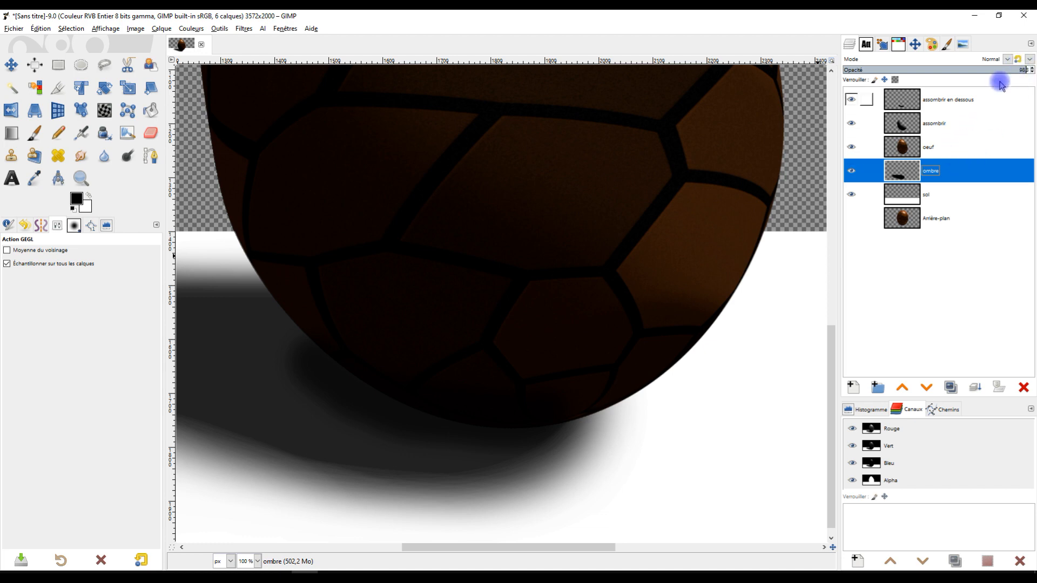
left_click(1028, 69)
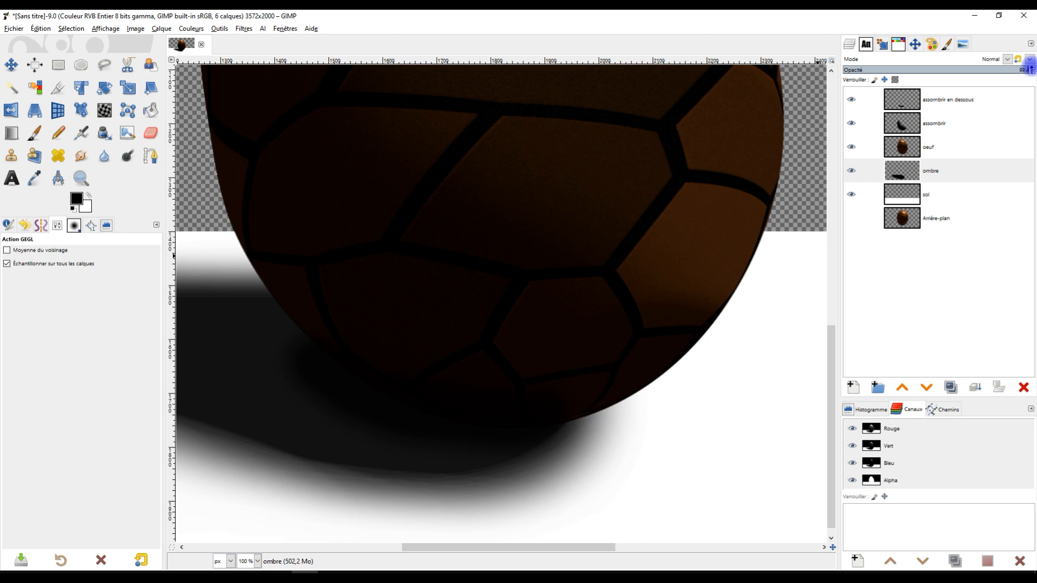
scroll(597, 315, "down", 3)
scroll(572, 309, "up", 1)
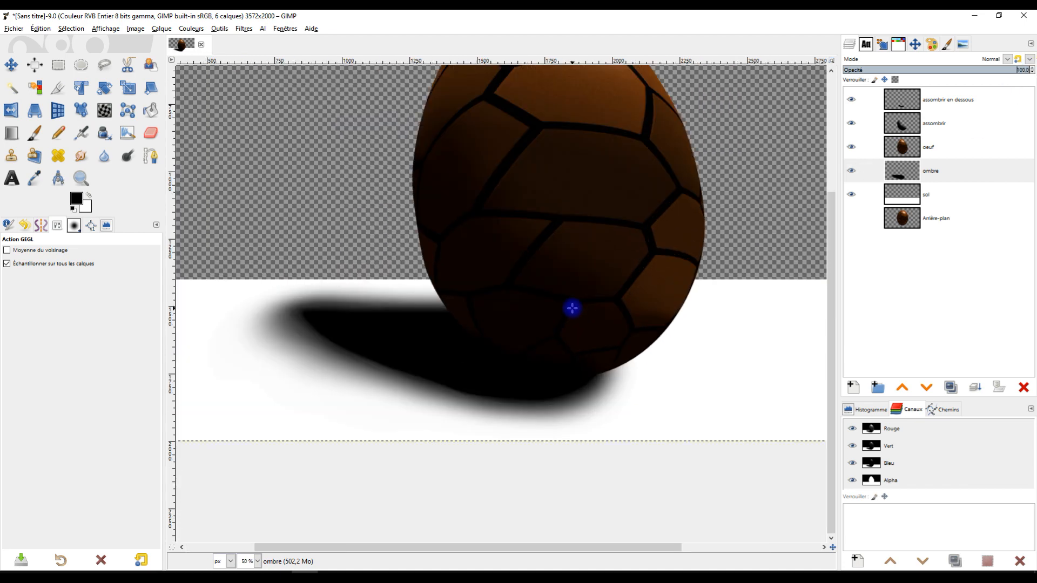
left_click(1023, 71)
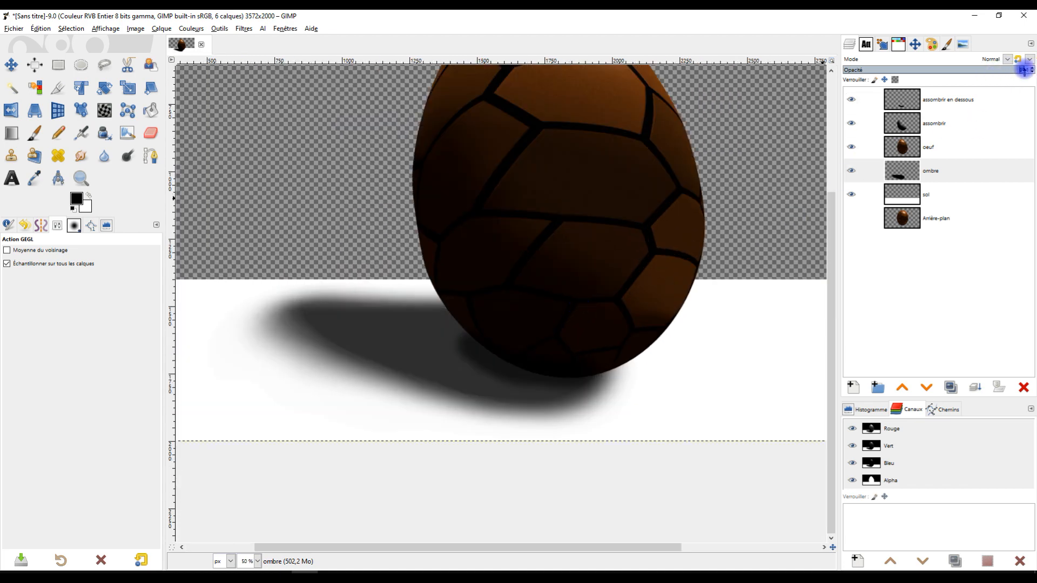
left_click(1031, 69)
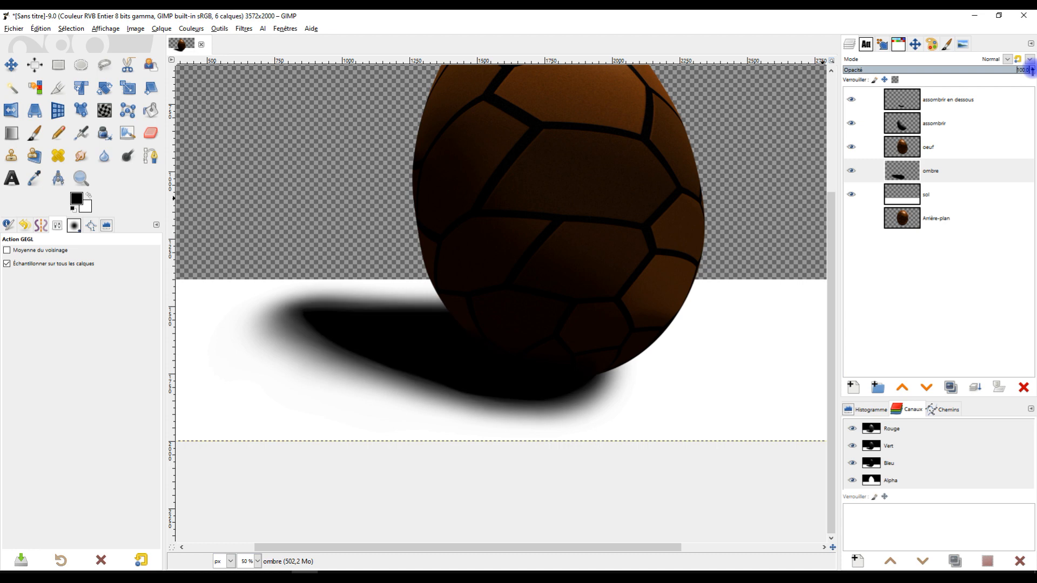
left_click(960, 108)
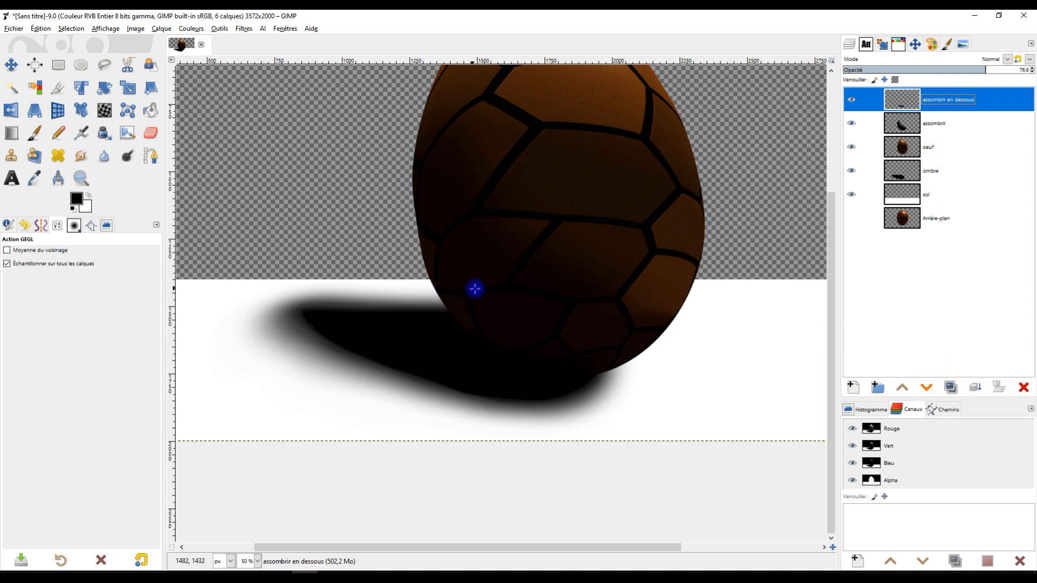
scroll(474, 288, "down", 1)
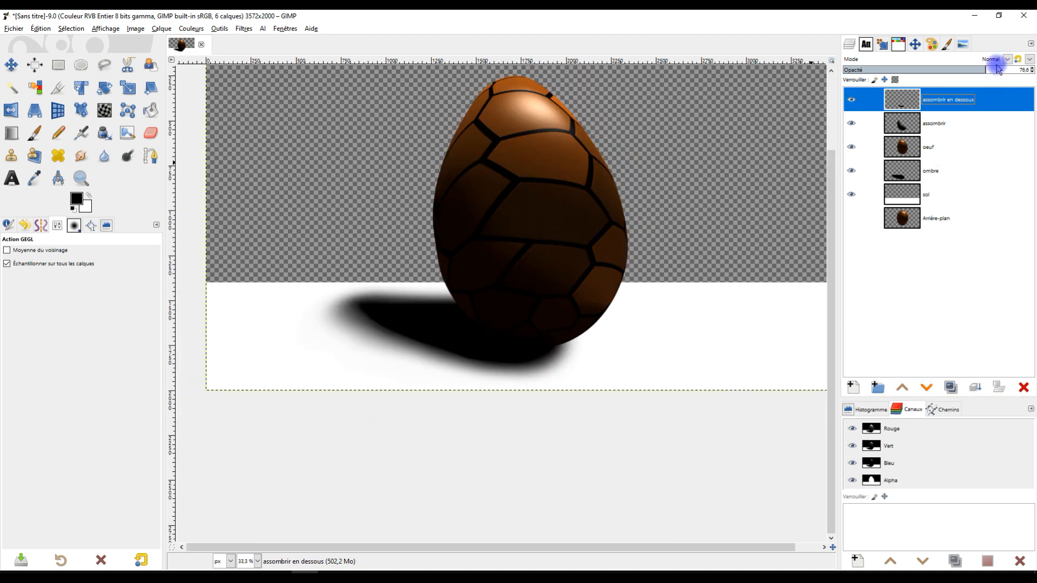
Step: Lower the ombre layer's opacity slightly below 100 to make the cast shadow dark grey
left_click(940, 181)
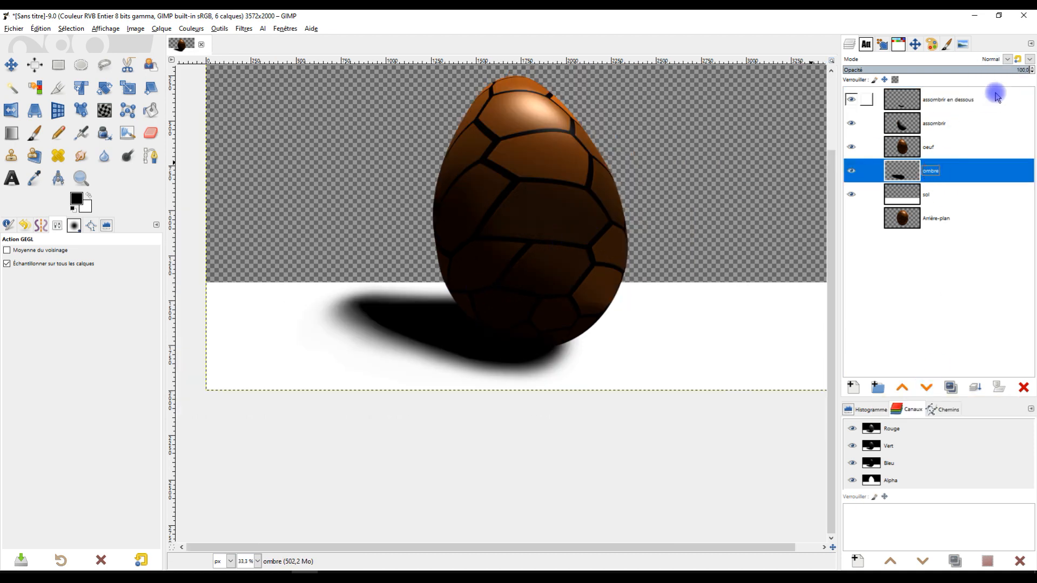
left_click(1023, 70)
type("68.8")
key("Return")
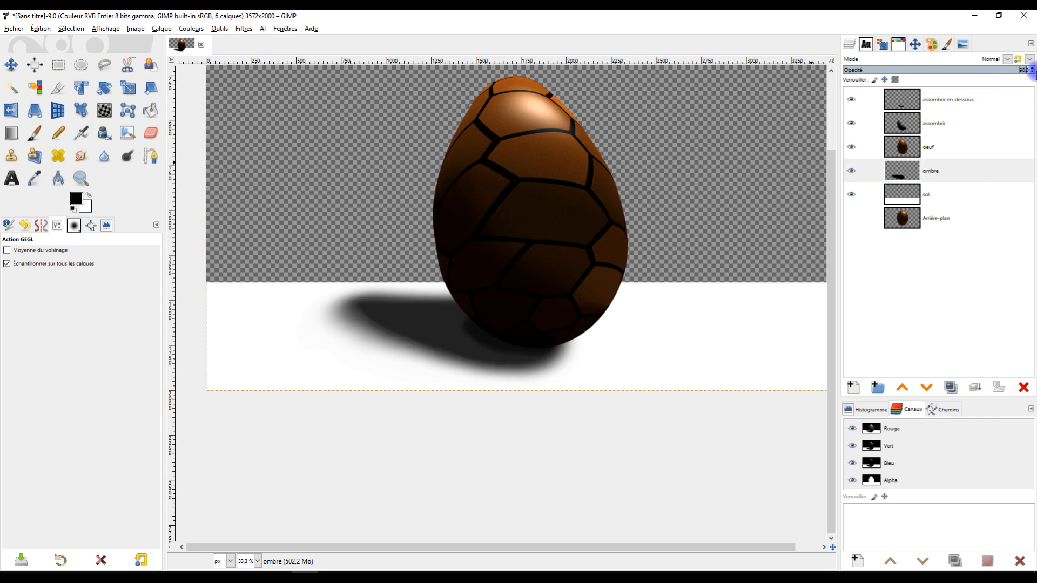
Step: Fine-tune the ombre layer's opacity just below 100, and raise the assombrir en dessous layer's opacity to 100
left_click(1030, 69)
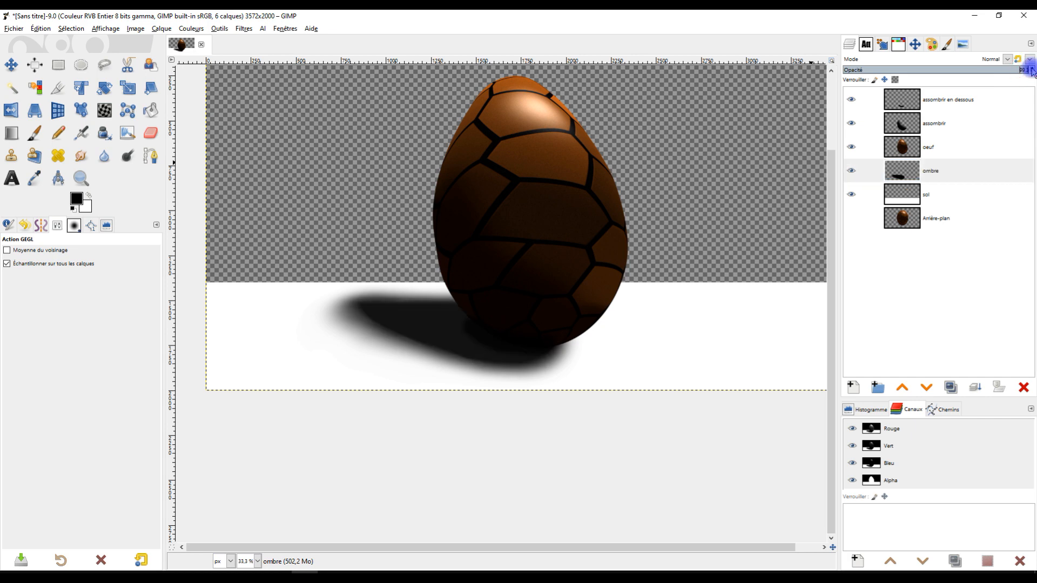
left_click(1031, 72)
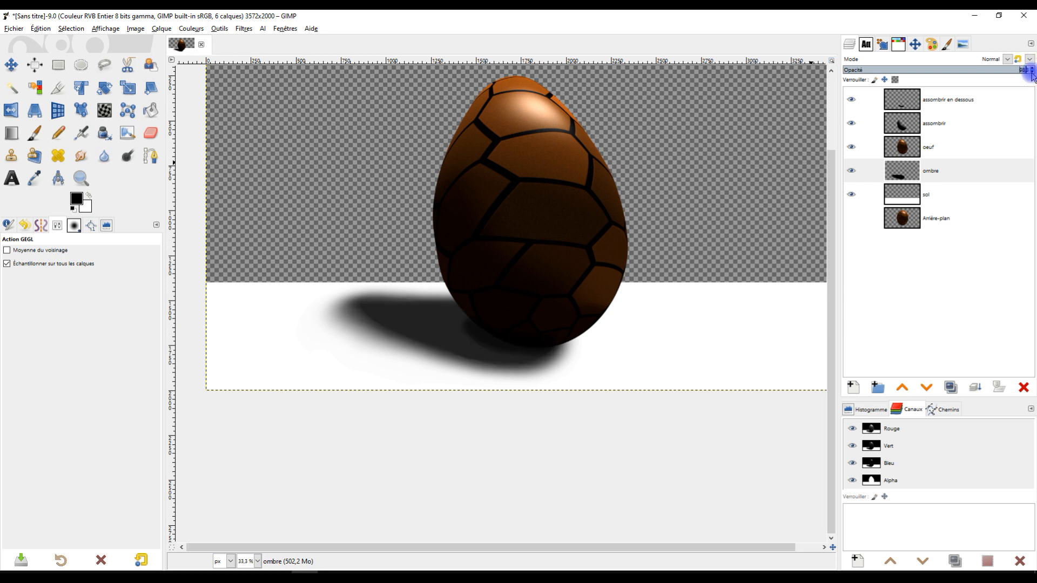
left_click(983, 100)
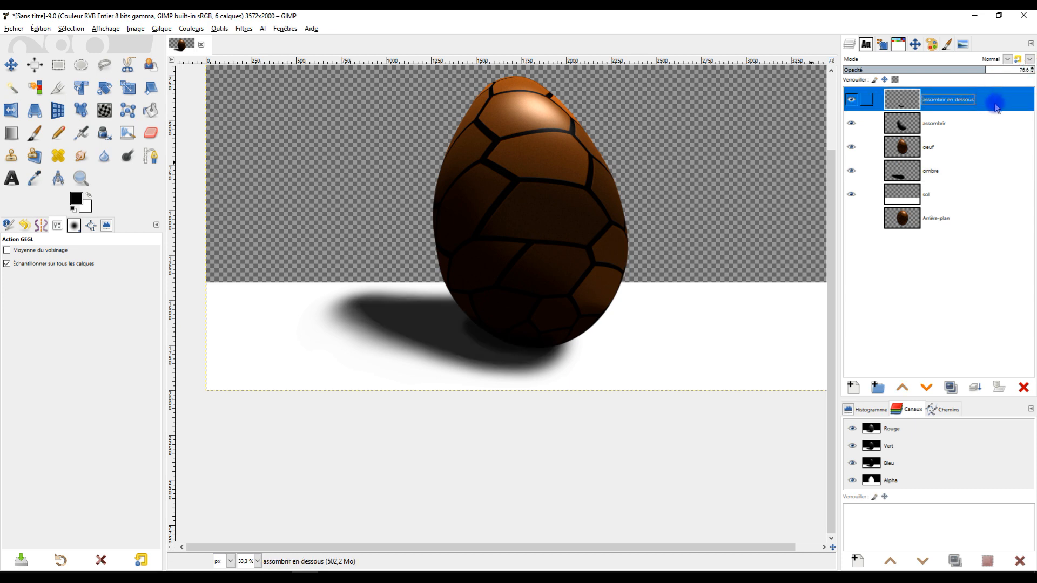
left_click(1005, 71)
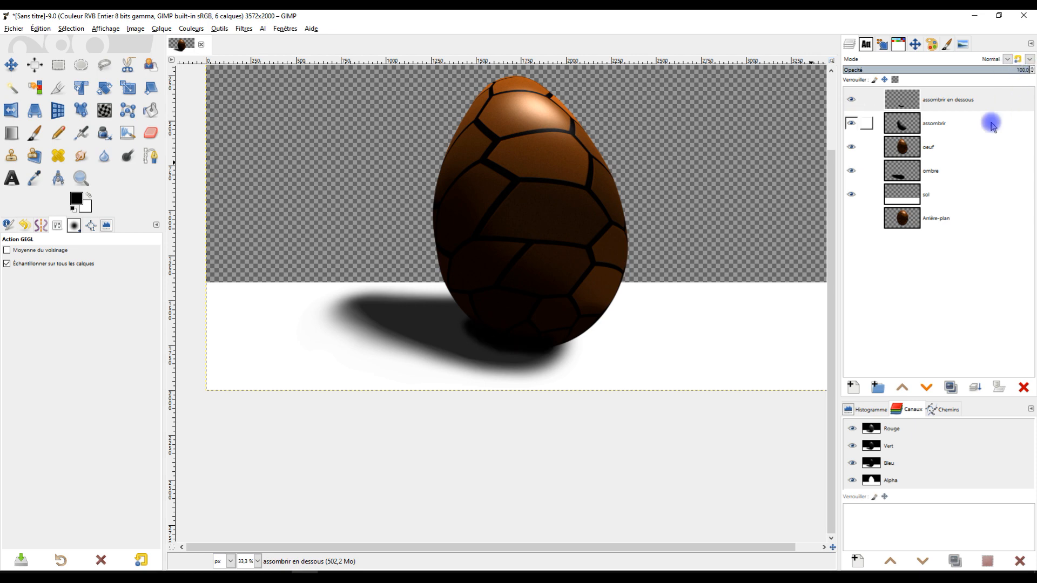
Step: Try the ombre layer at full opacity, set it back just below 100, and lower the assombrir en dessous layer's opacity slightly
left_click(990, 168)
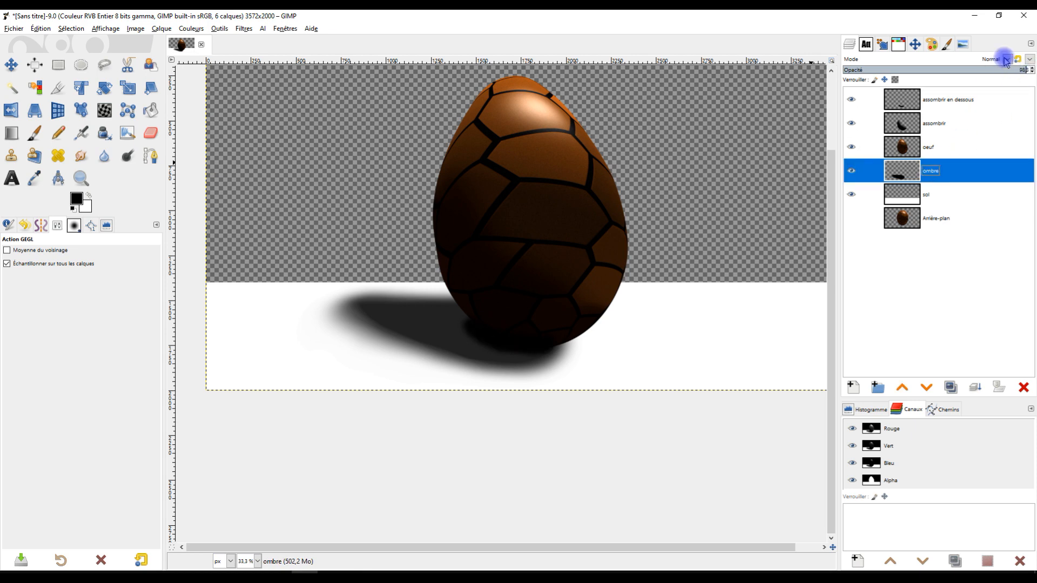
left_click(1032, 68)
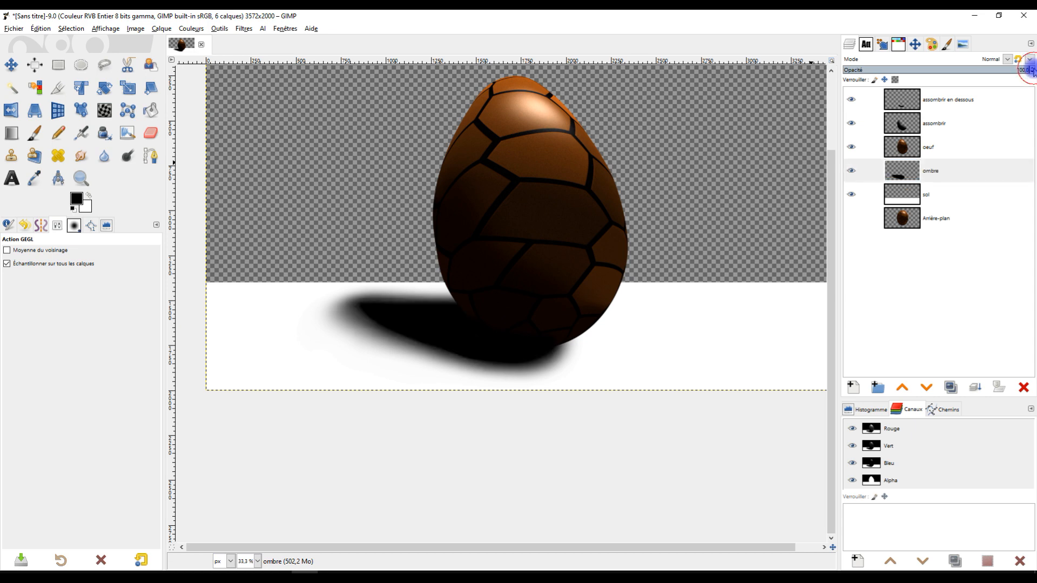
left_click(1031, 73)
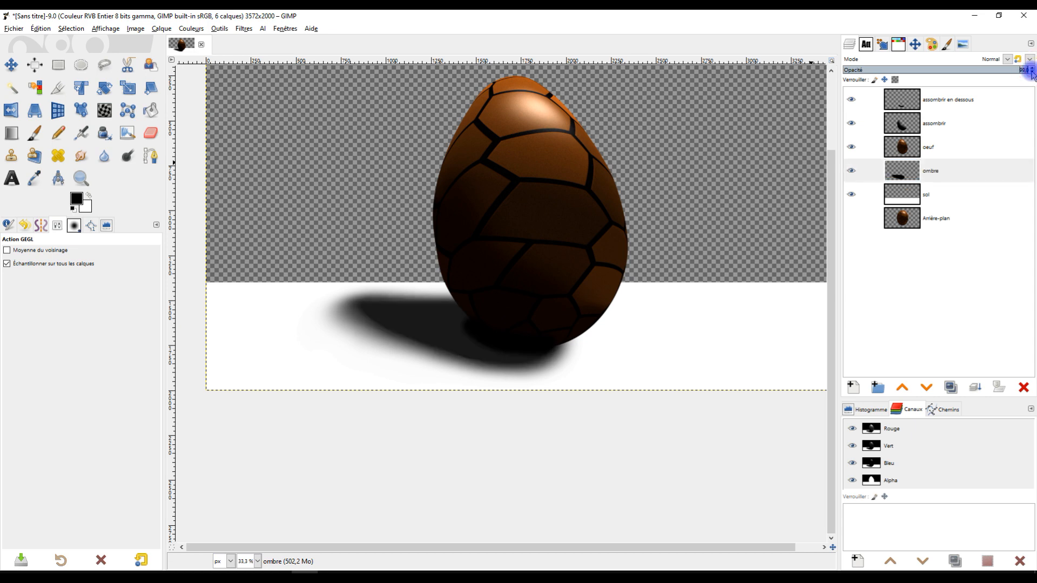
left_click(999, 92)
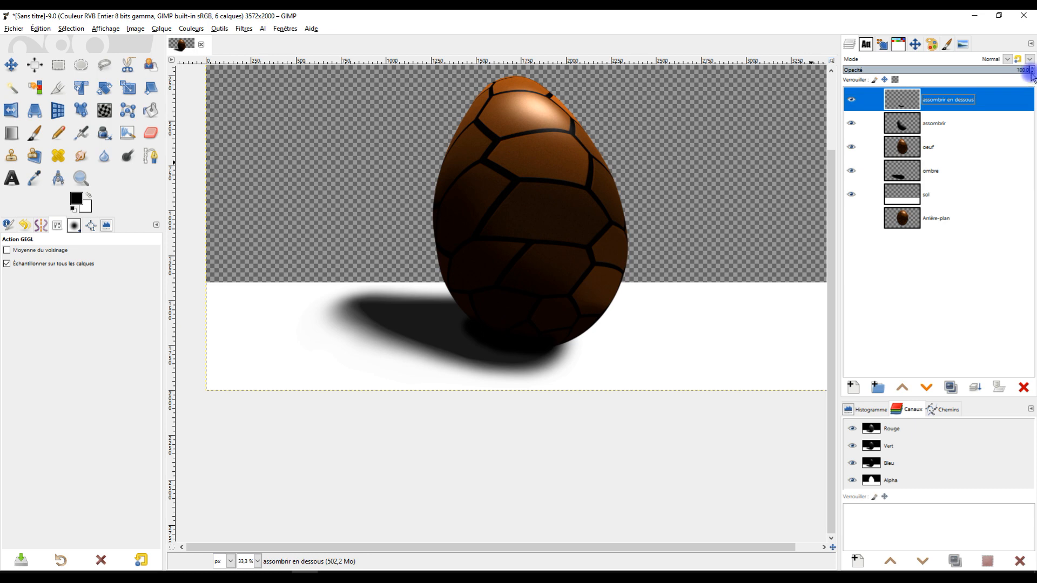
left_click(1032, 72)
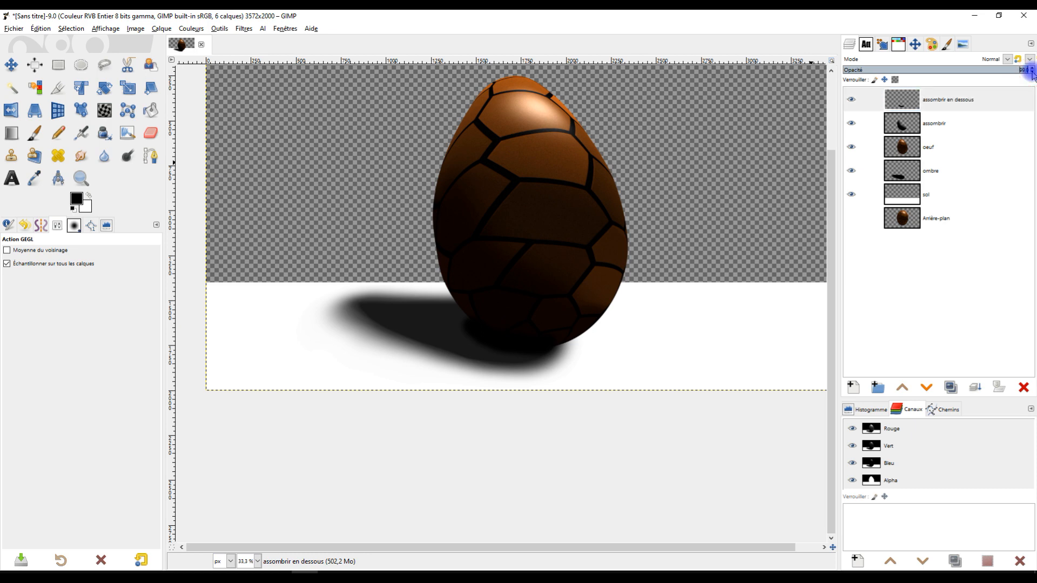
Step: Apply a Gaussian blur of about 40.88 in X and Y to the assombrir en dessous layer
scroll(567, 281, "up", 2)
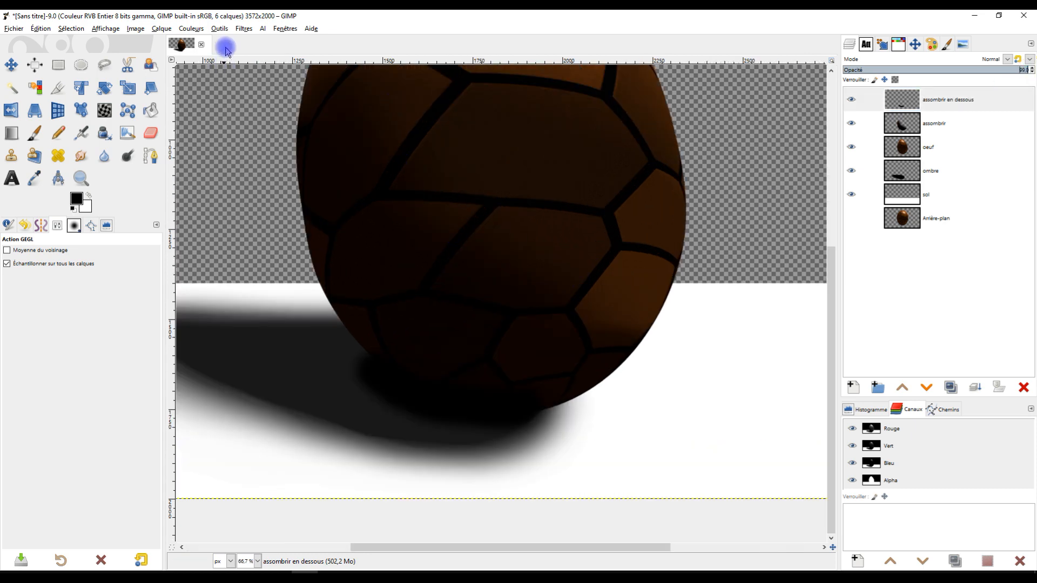
left_click(243, 29)
mouse_move(279, 95)
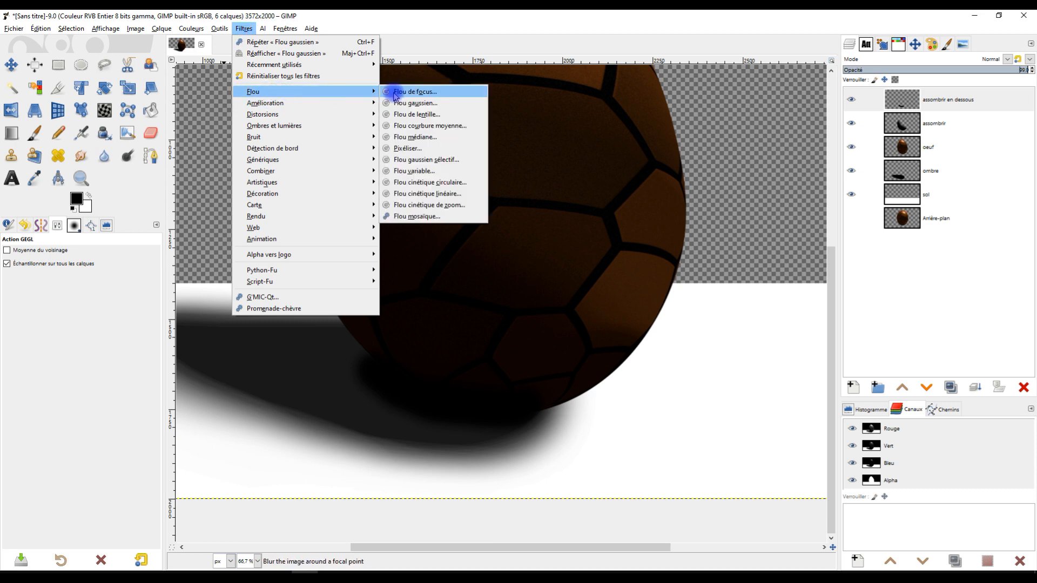
left_click(398, 104)
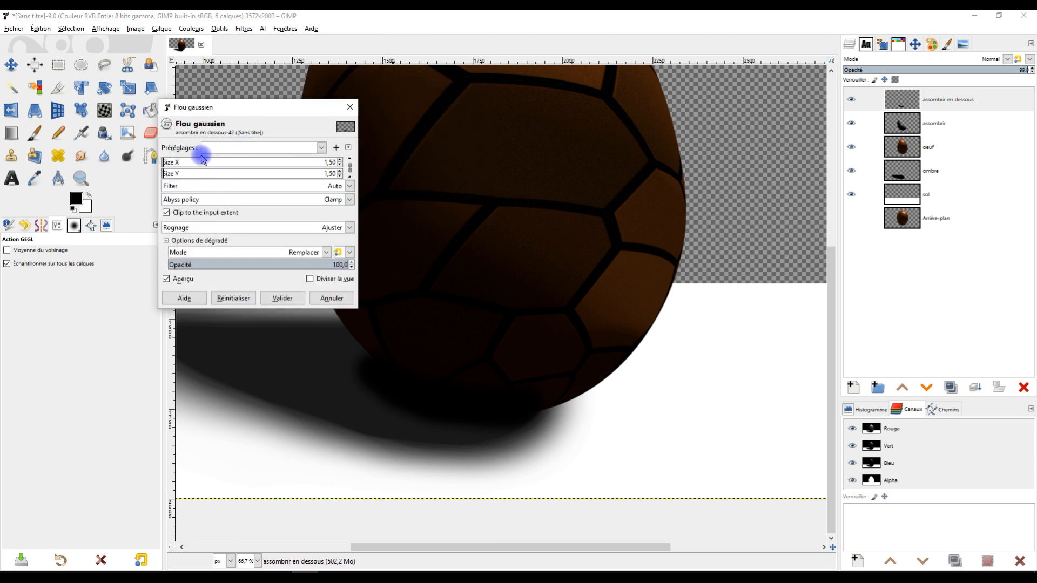
left_click(176, 161)
left_click_drag(179, 162, 211, 164)
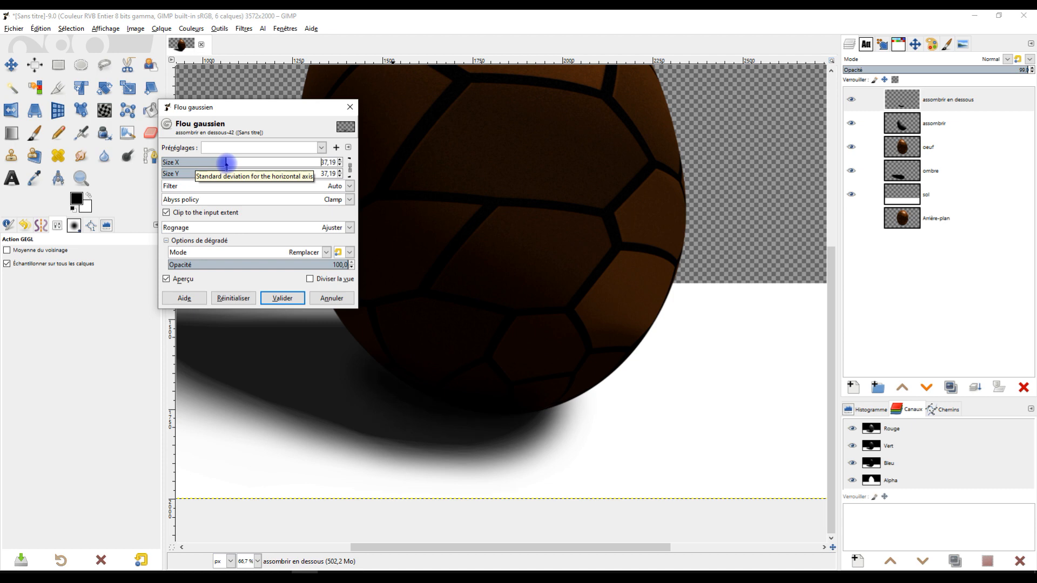
left_click_drag(226, 164, 235, 165)
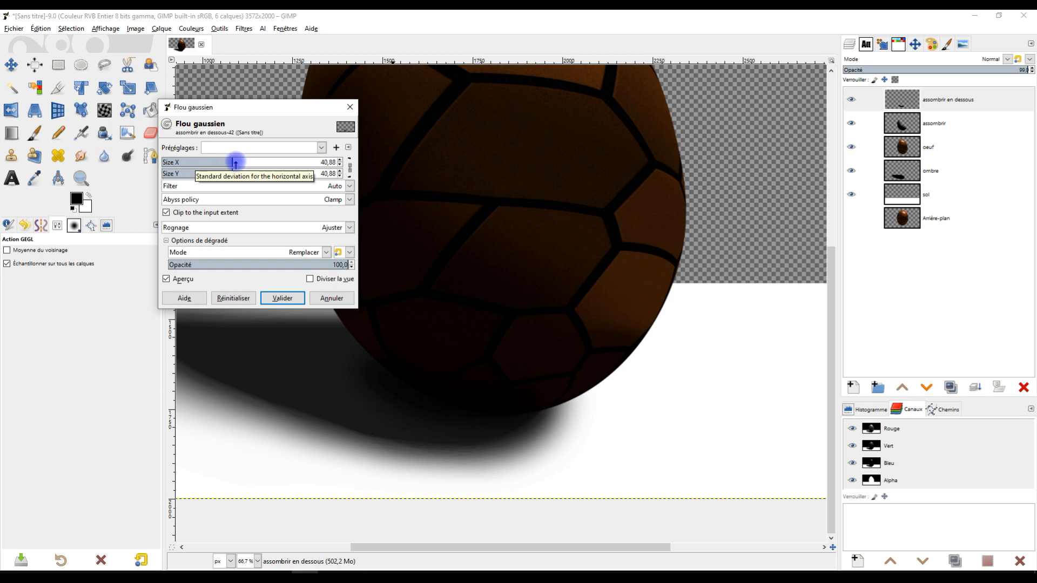
left_click(281, 297)
Step: Lower the assombrir layer's opacity to about 65 to lighten the egg's shaded side
scroll(560, 235, "down", 1)
scroll(560, 235, "down", 4)
scroll(562, 219, "up", 1)
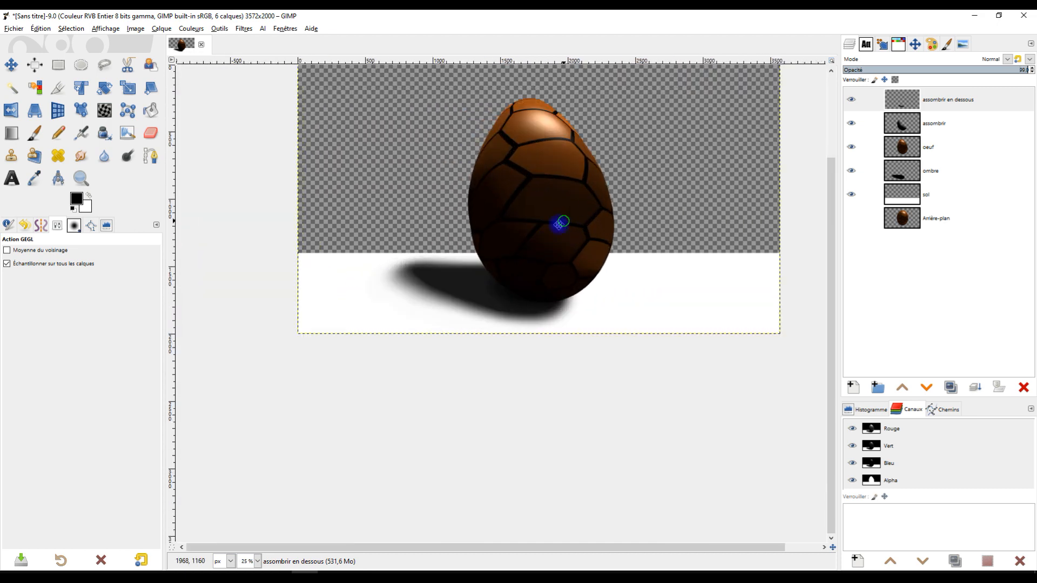
scroll(488, 287, "up", 1)
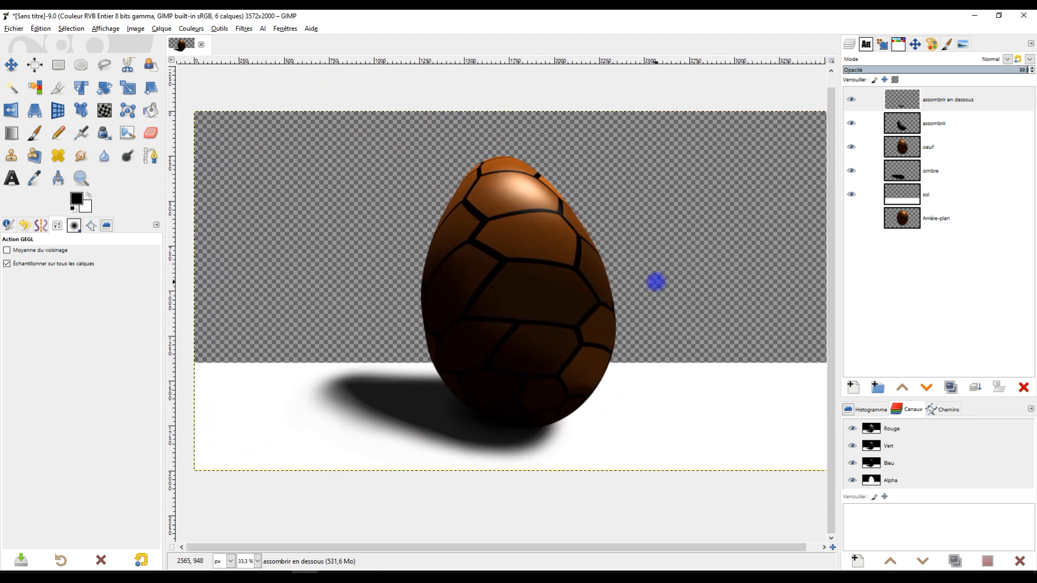
left_click(948, 128)
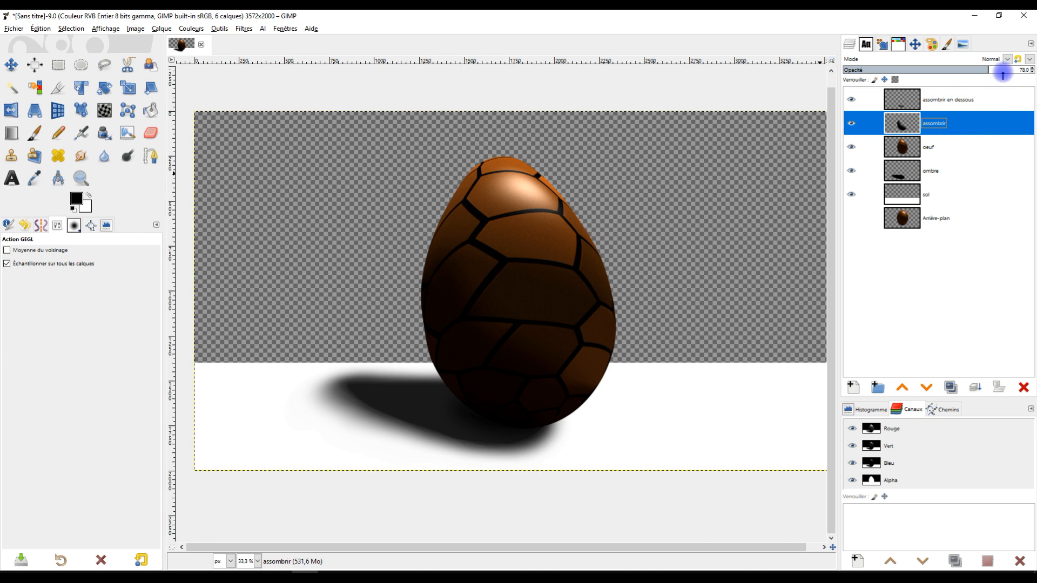
left_click(982, 66)
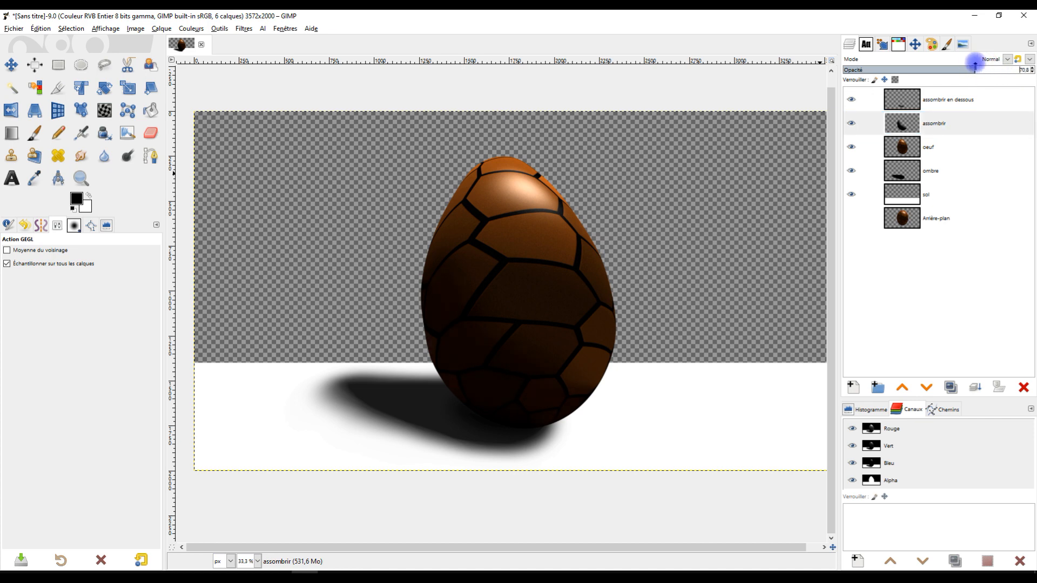
left_click_drag(974, 64, 964, 64)
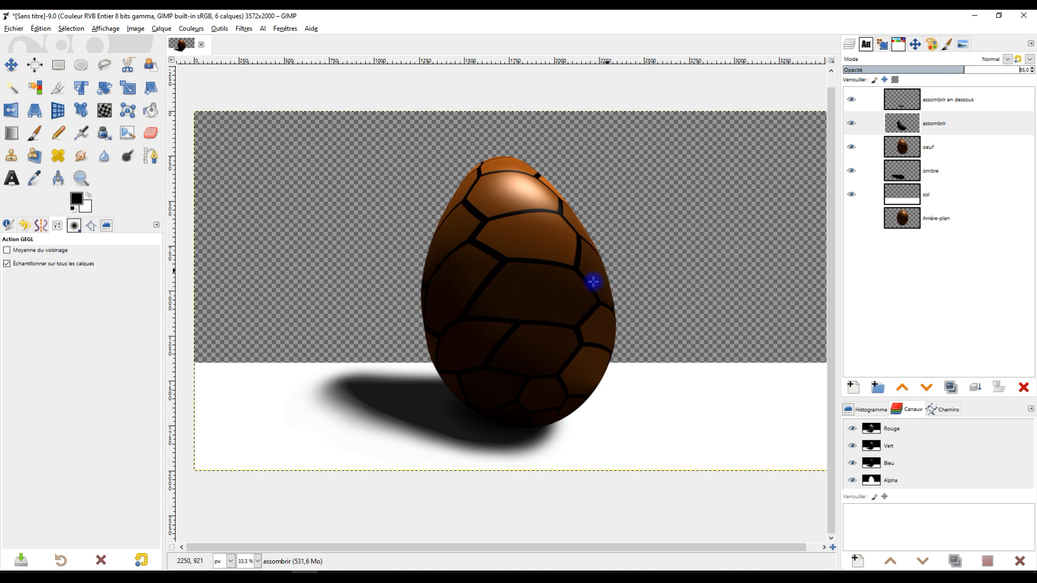
key("minus")
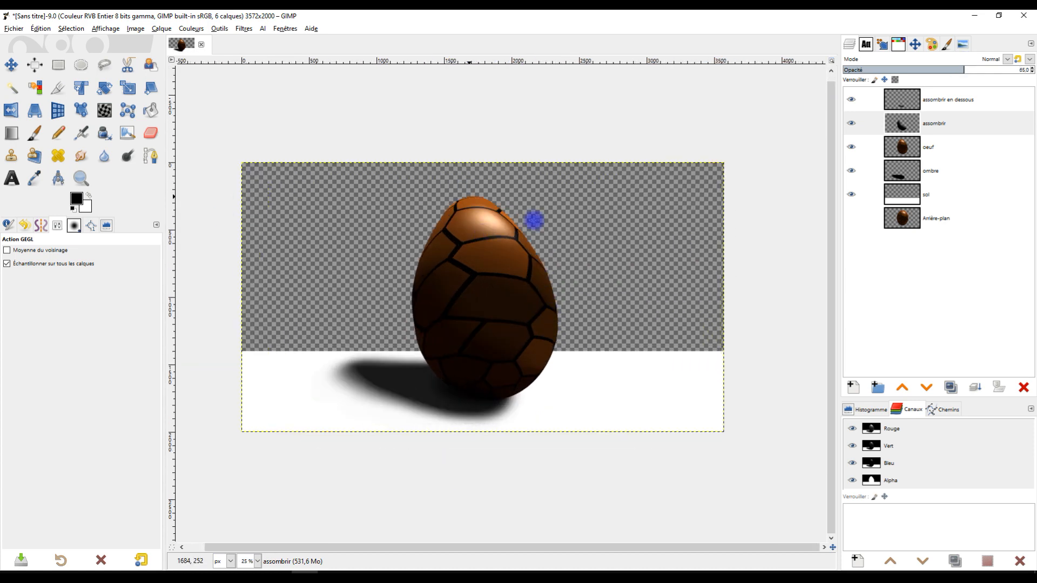
Step: Create a transparent 3572 × 2000 px layer named mur directly above the sol layer
left_click(945, 198)
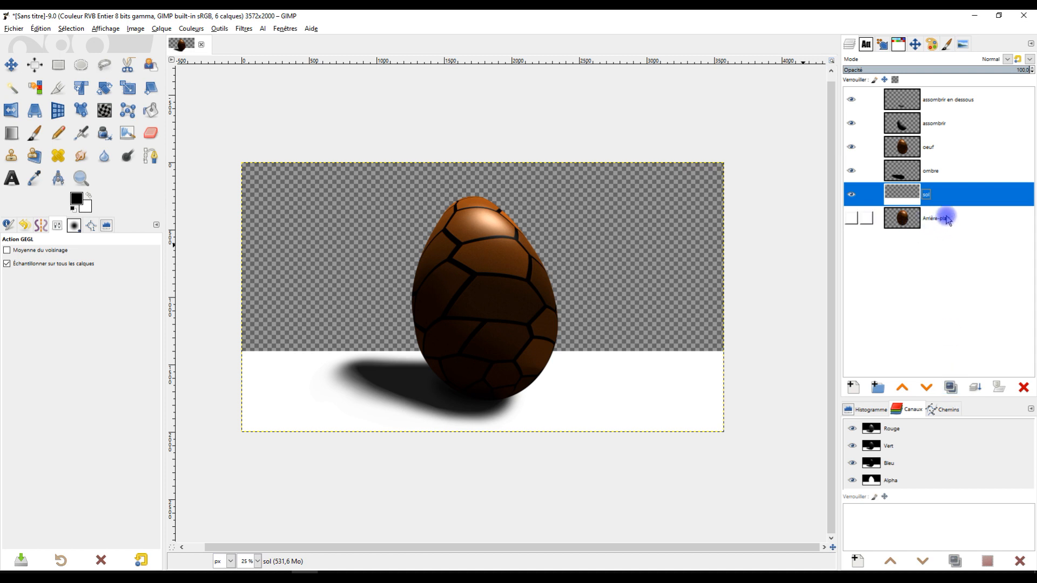
left_click(851, 387)
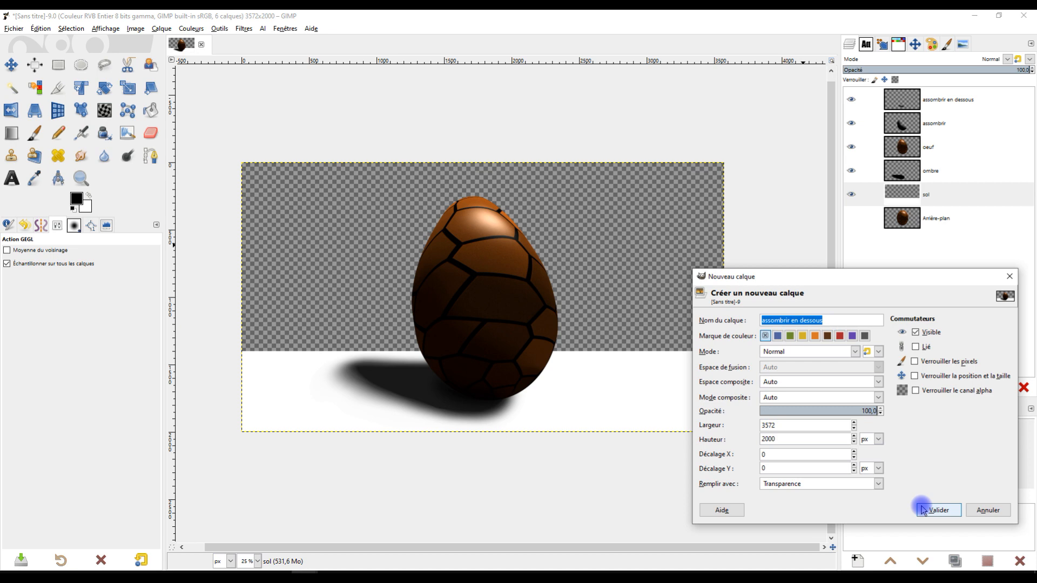
type("mur")
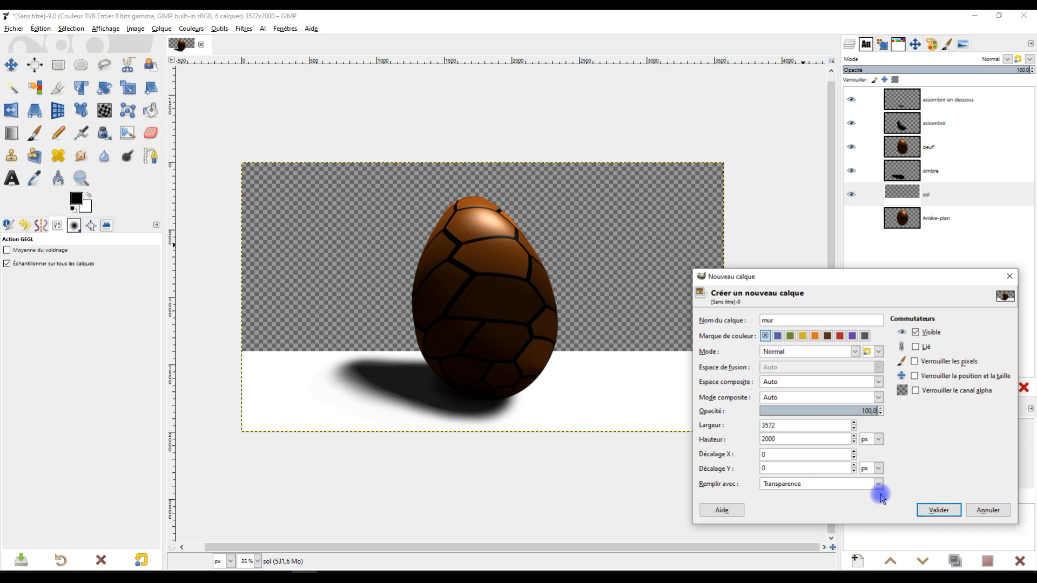
left_click(942, 510)
Step: Fill a full-width rectangular selection of the mur layer above the white ground with grey 707070, and clear the selection
left_click(59, 65)
left_click_drag(211, 130, 847, 359)
left_click(76, 199)
left_click_drag(162, 152, 119, 163)
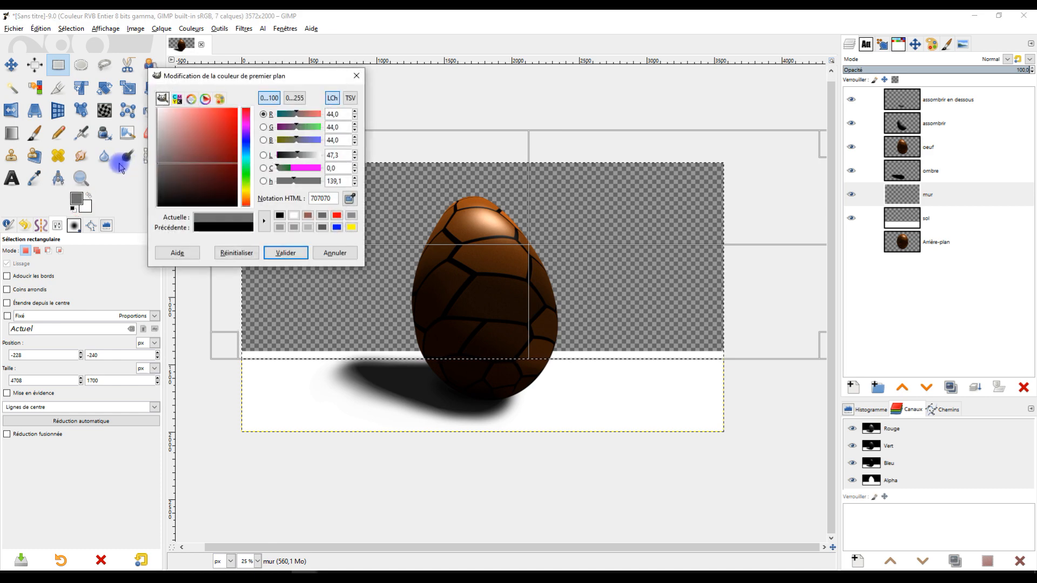
left_click(282, 252)
left_click_drag(138, 202, 548, 173)
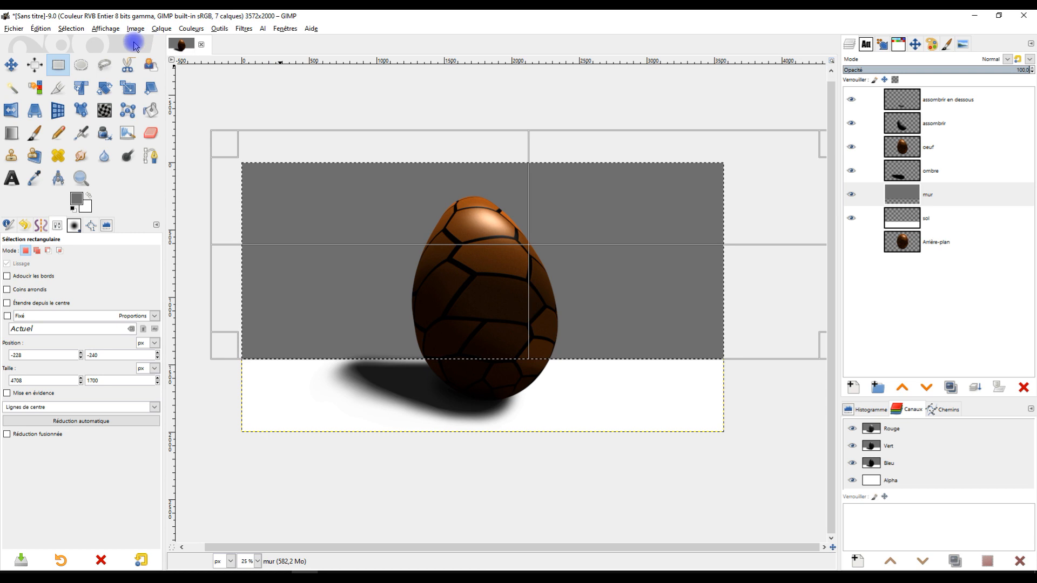
left_click(71, 28)
left_click(82, 53)
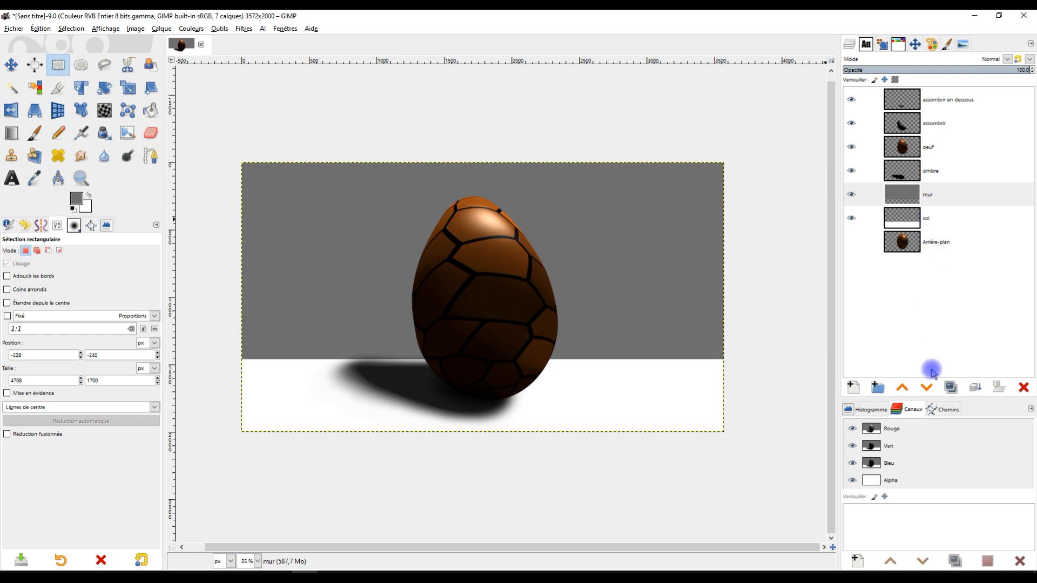
Step: Merge the mur layer down into sol, and select a full-width band about 4260 × 1020 px across the wall-to-floor edge
left_click(972, 385)
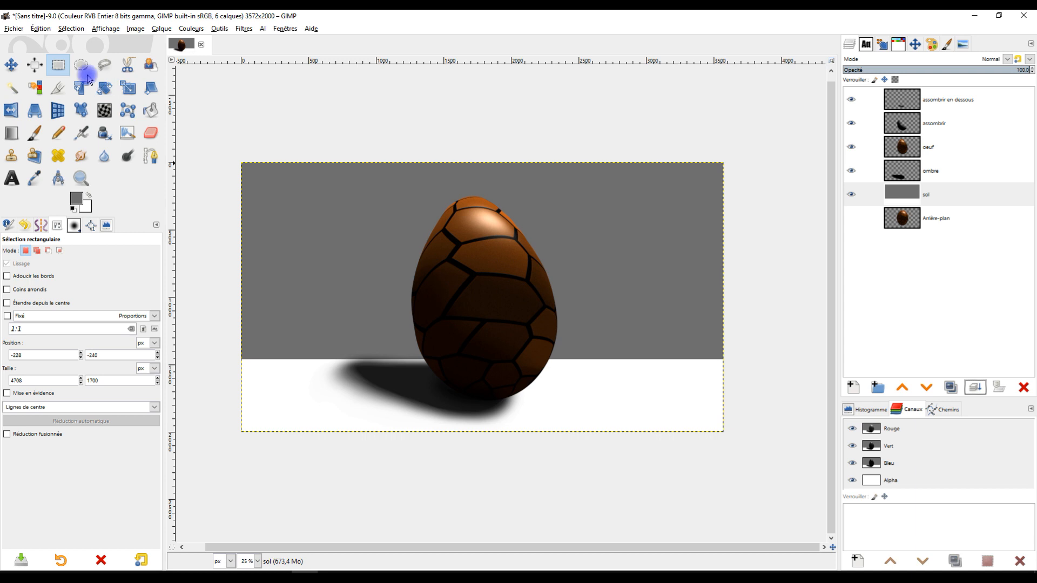
left_click_drag(193, 262, 768, 389)
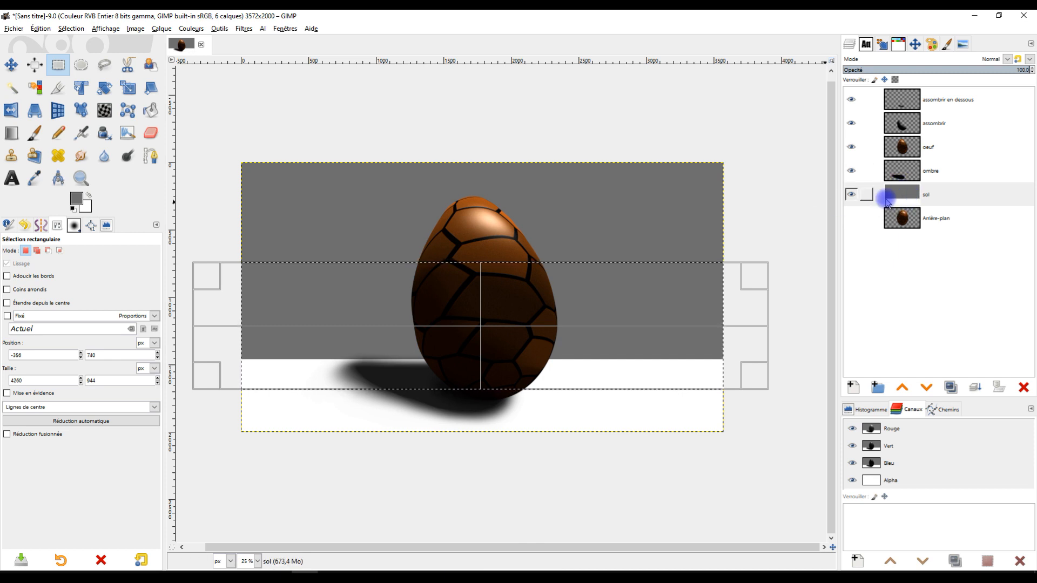
left_click_drag(382, 373, 385, 384)
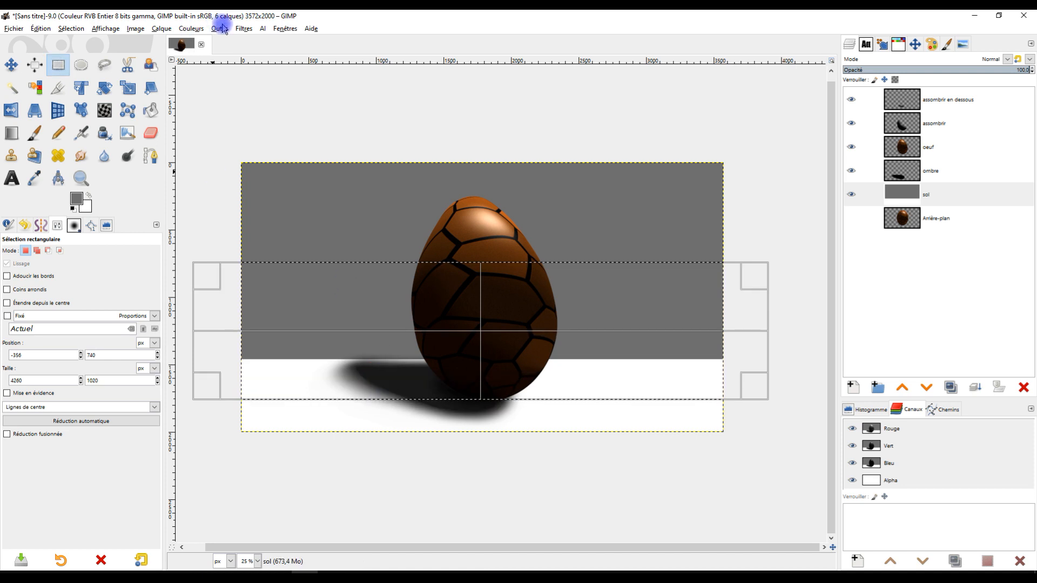
Step: Apply a Gaussian blur of 100 in X and Y to the selected band of the sol layer, and clear the selection
left_click(243, 28)
mouse_move(294, 92)
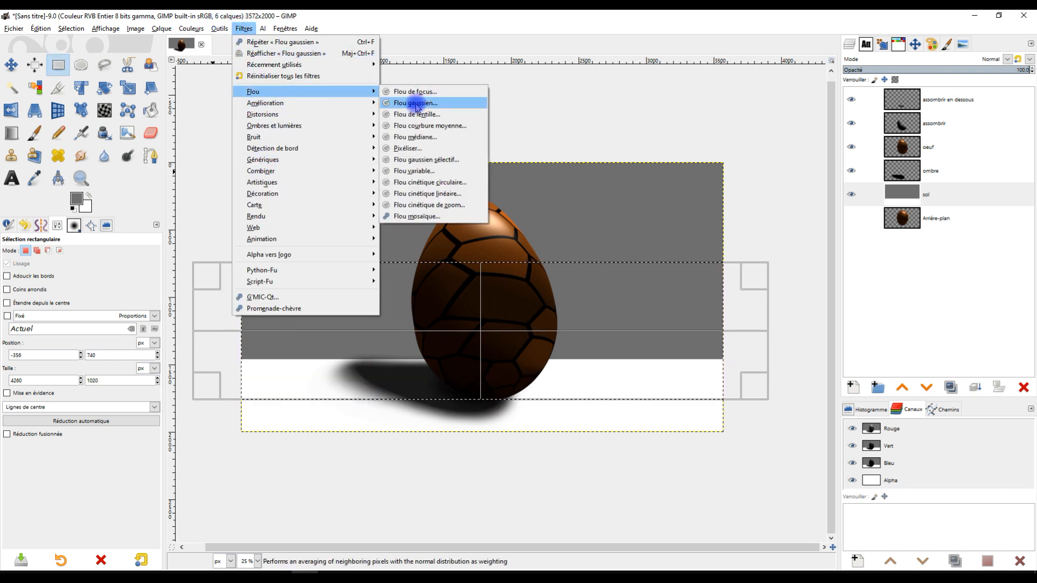
left_click(429, 103)
left_click(194, 162)
left_click_drag(195, 162, 326, 175)
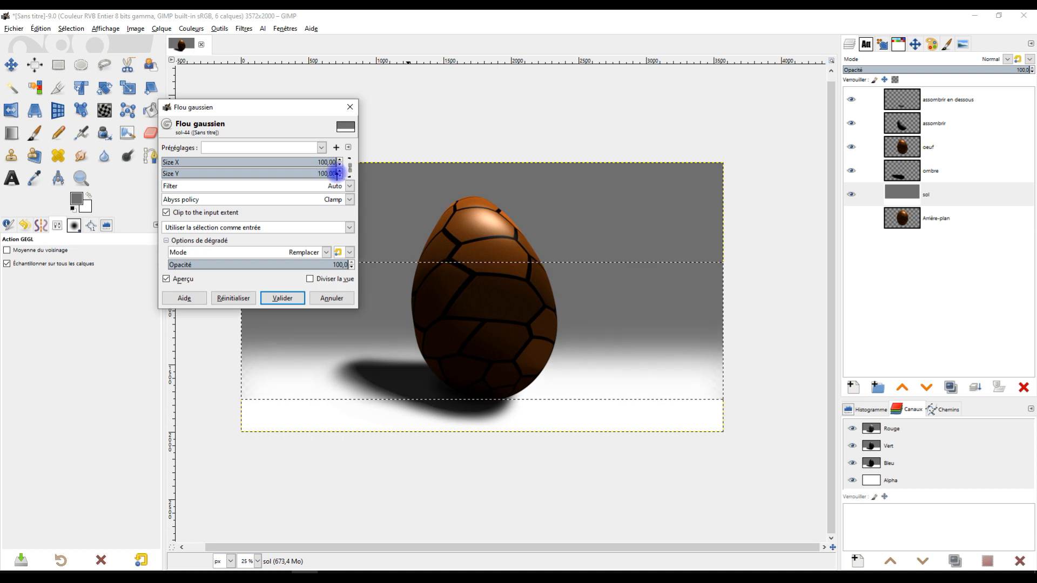
left_click(283, 298)
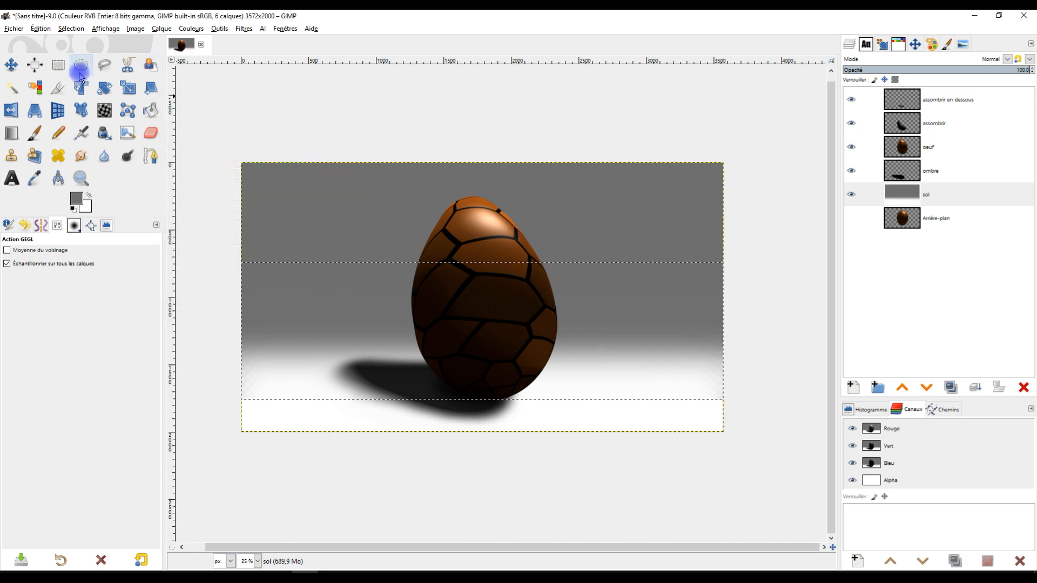
left_click(311, 121)
Step: Apply a Gaussian blur of 83.68 in X and Y to the whole sol layer
scroll(372, 145, "down", 2, "ctrl")
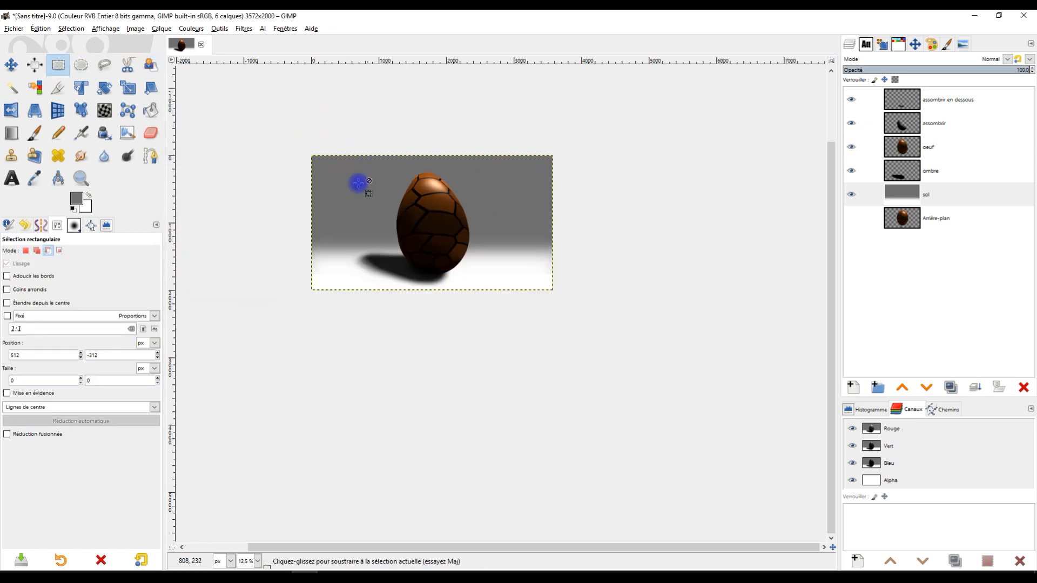
scroll(359, 183, "up", 2, "ctrl")
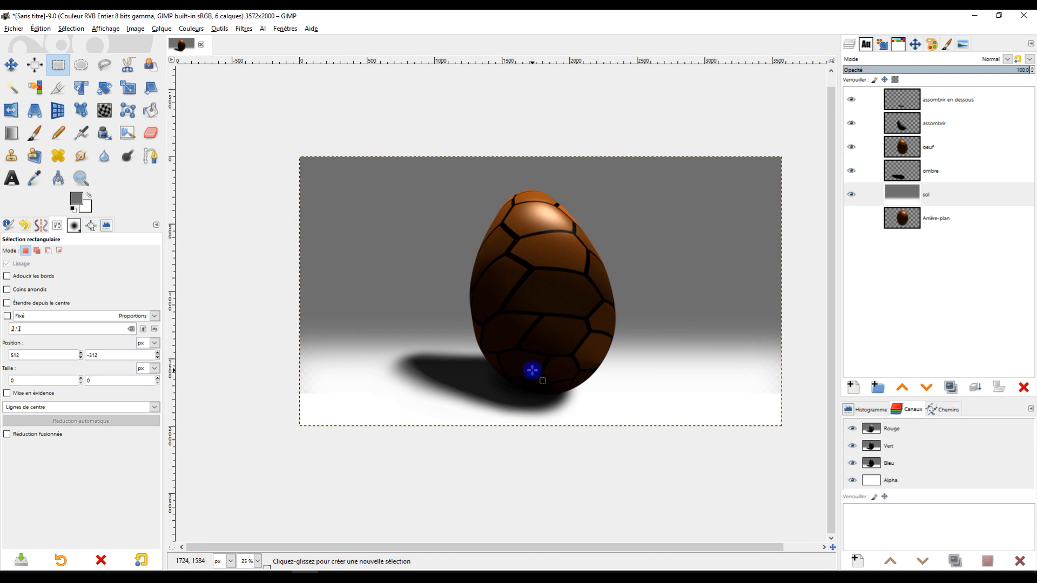
left_click(242, 28)
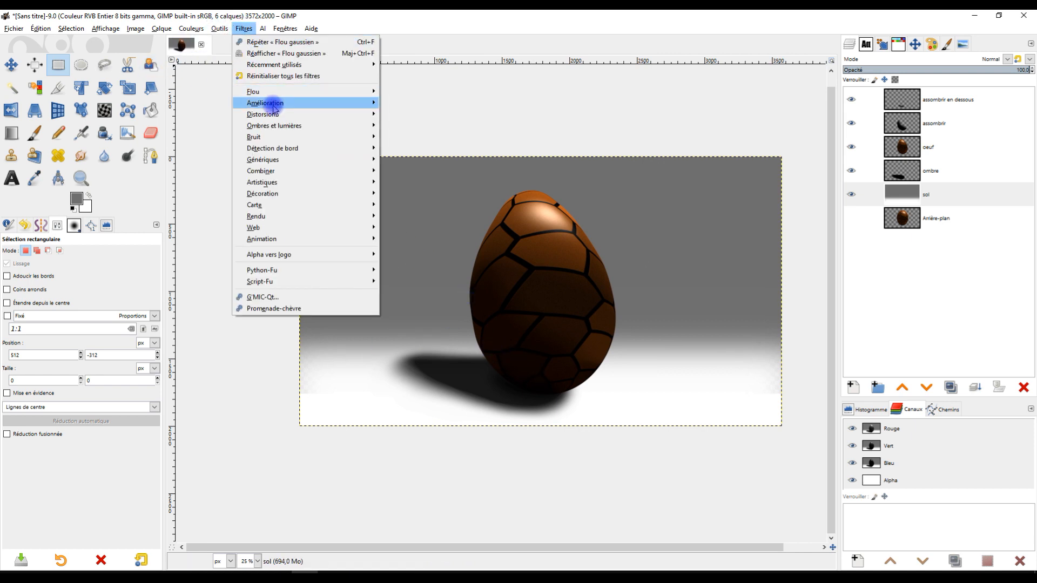
mouse_move(343, 89)
left_click(398, 101)
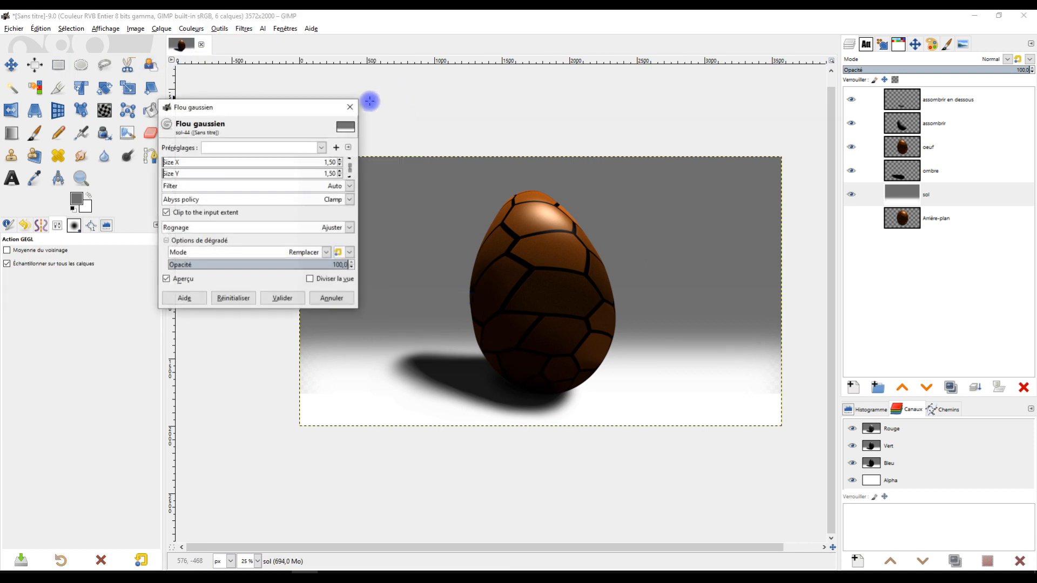
left_click_drag(183, 163, 250, 165)
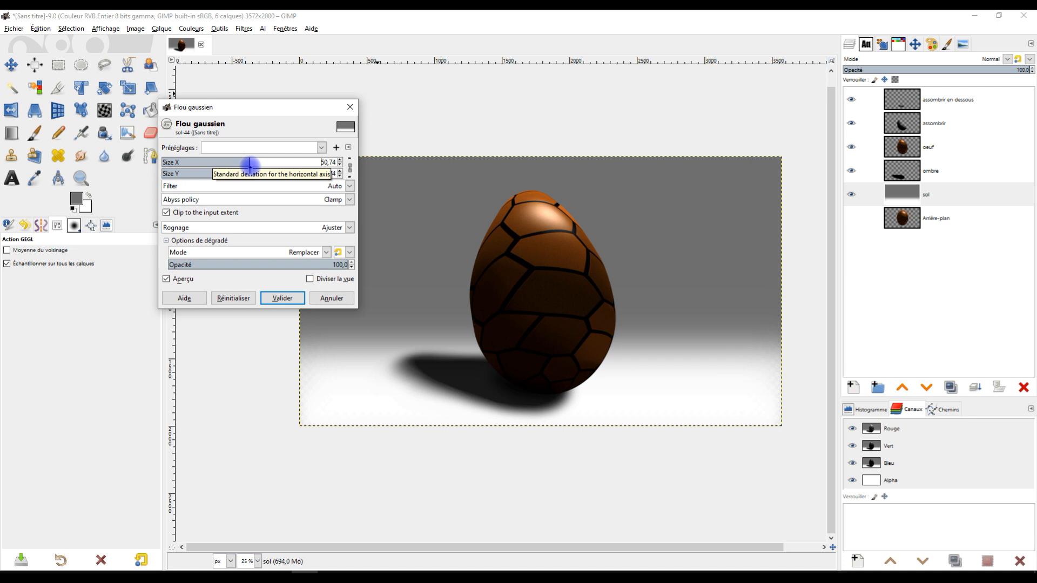
left_click_drag(253, 165, 308, 171)
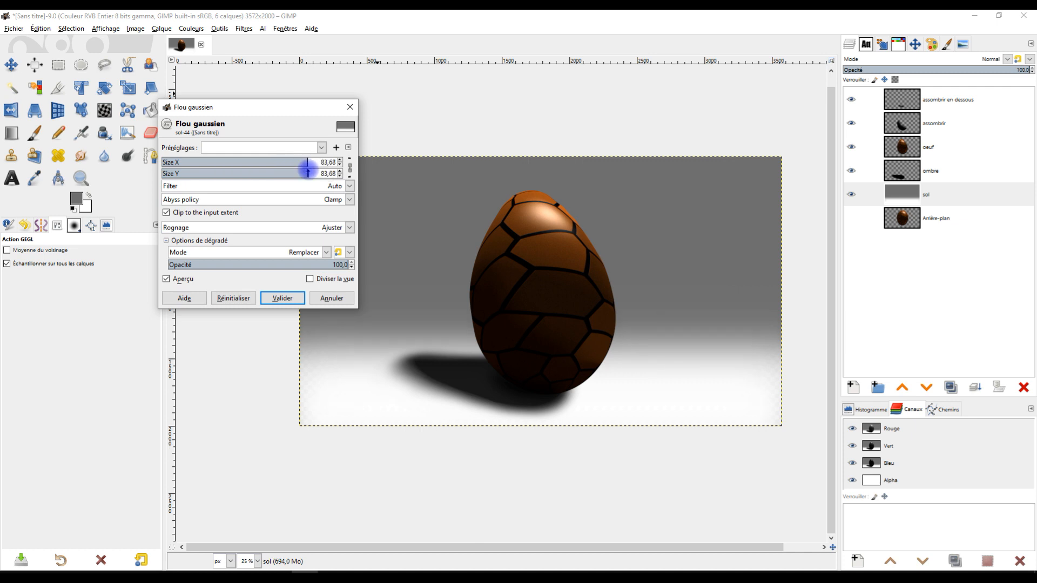
left_click(281, 297)
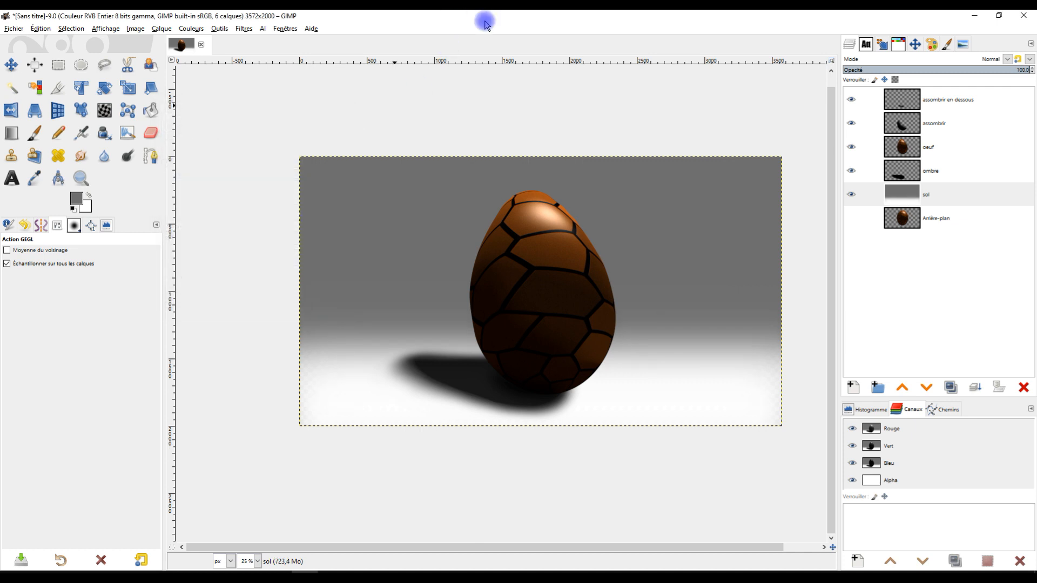
left_click_drag(590, 317, 537, 335)
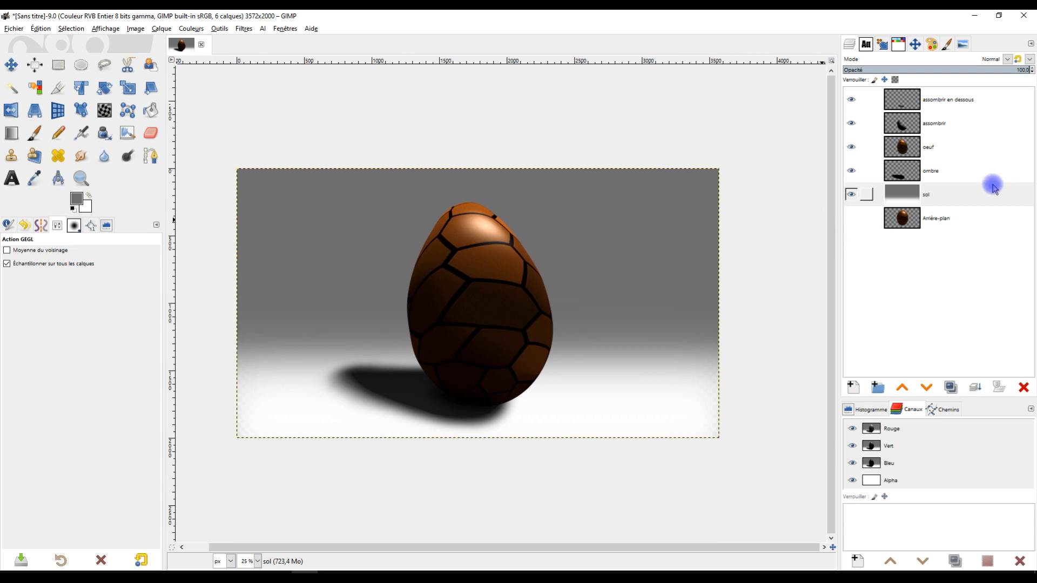
left_click(191, 29)
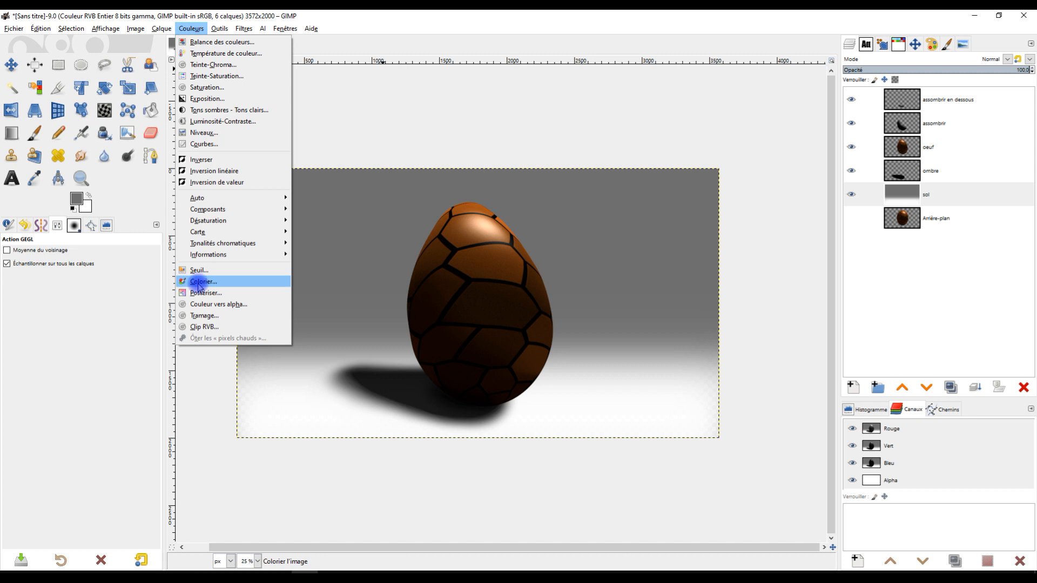
left_click(232, 281)
left_click(257, 147)
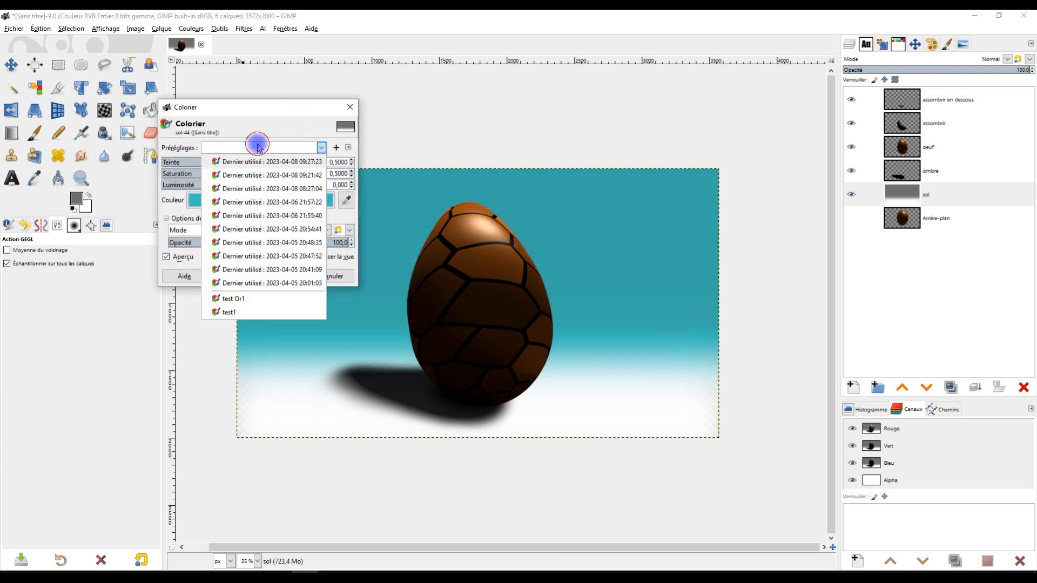
left_click(253, 162)
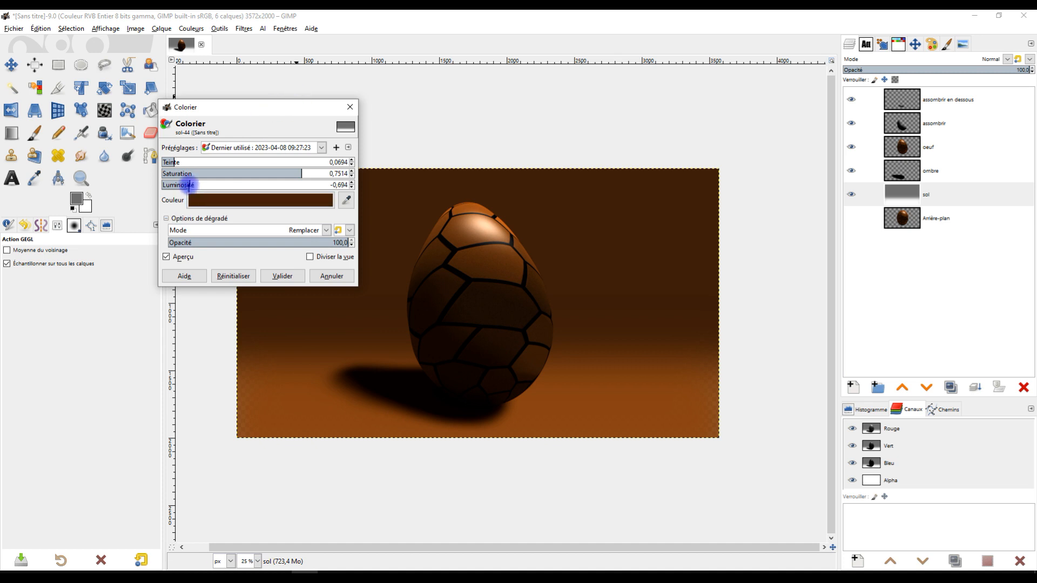
left_click_drag(189, 185, 184, 185)
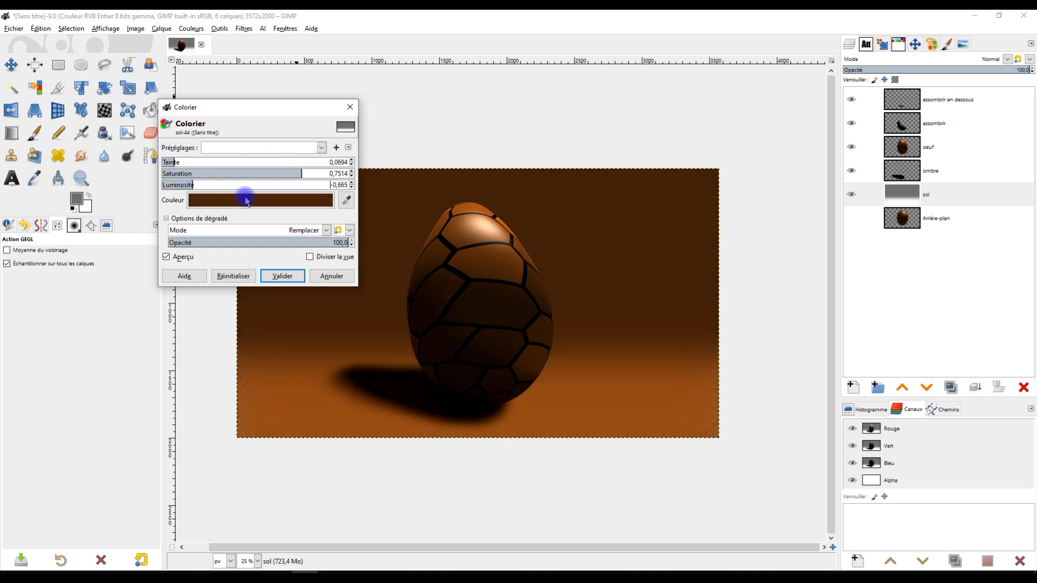
mouse_move(196, 185)
left_mouse_down()
mouse_move(220, 187)
mouse_move(203, 186)
left_mouse_up()
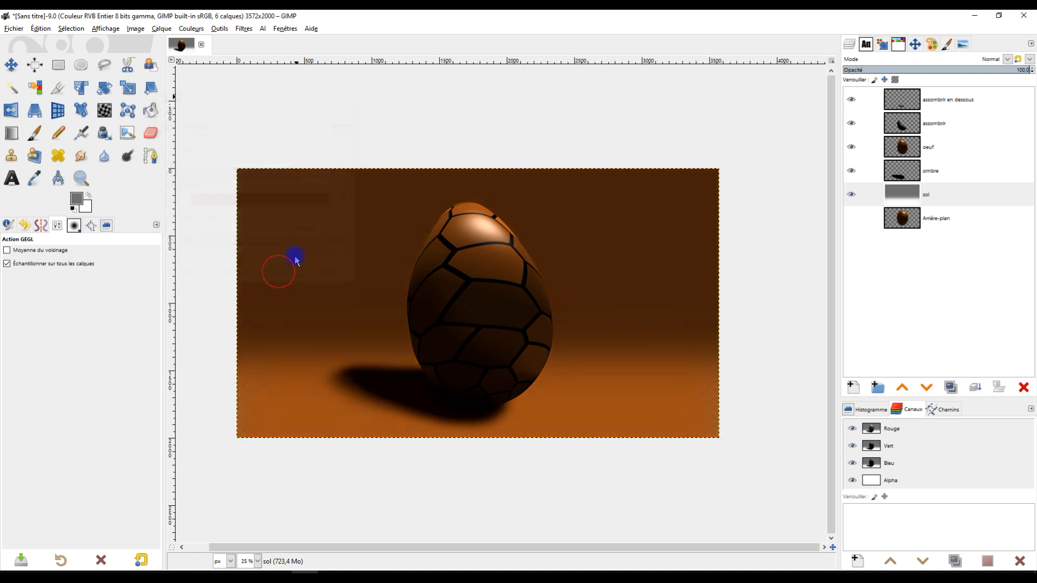
left_click(280, 275)
scroll(480, 251, "down", 1)
scroll(435, 278, "up", 1)
left_click_drag(470, 282, 498, 277)
left_click_drag(610, 274, 587, 289)
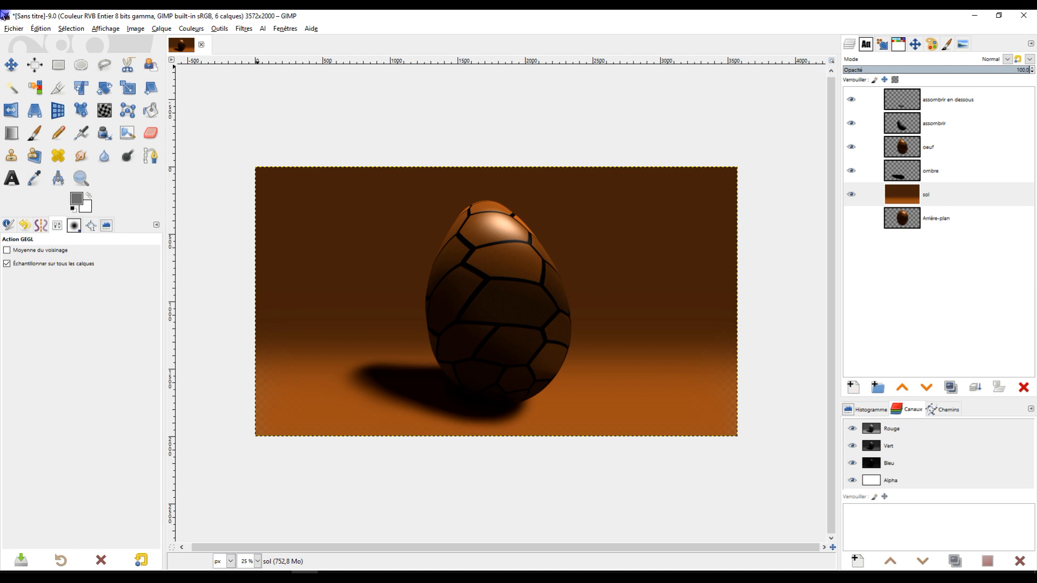
Step: Save the image as oeuf de paques.xcf in the 4-avril folder inside 2023
left_click(13, 30)
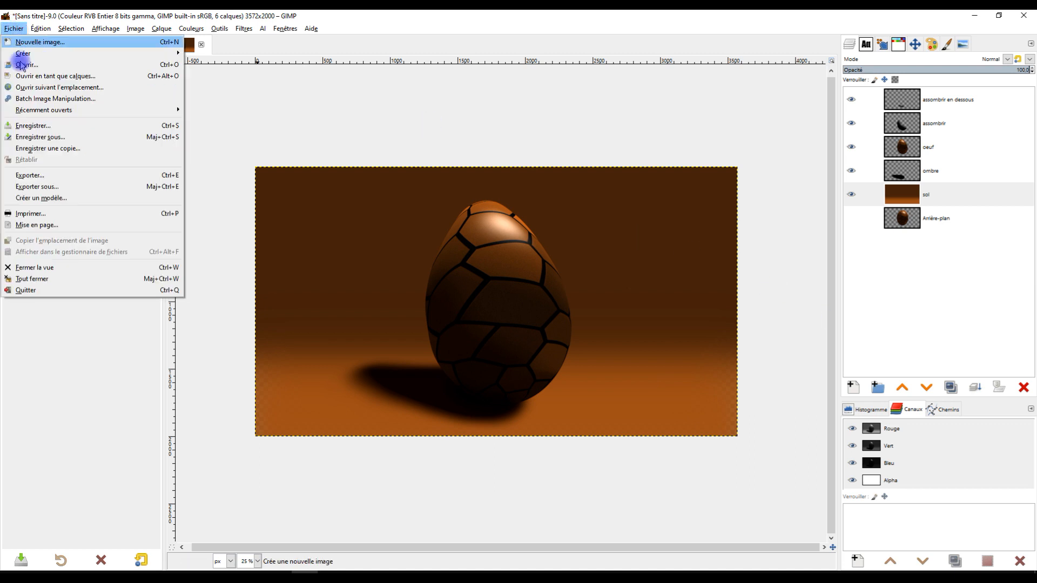
left_click(83, 136)
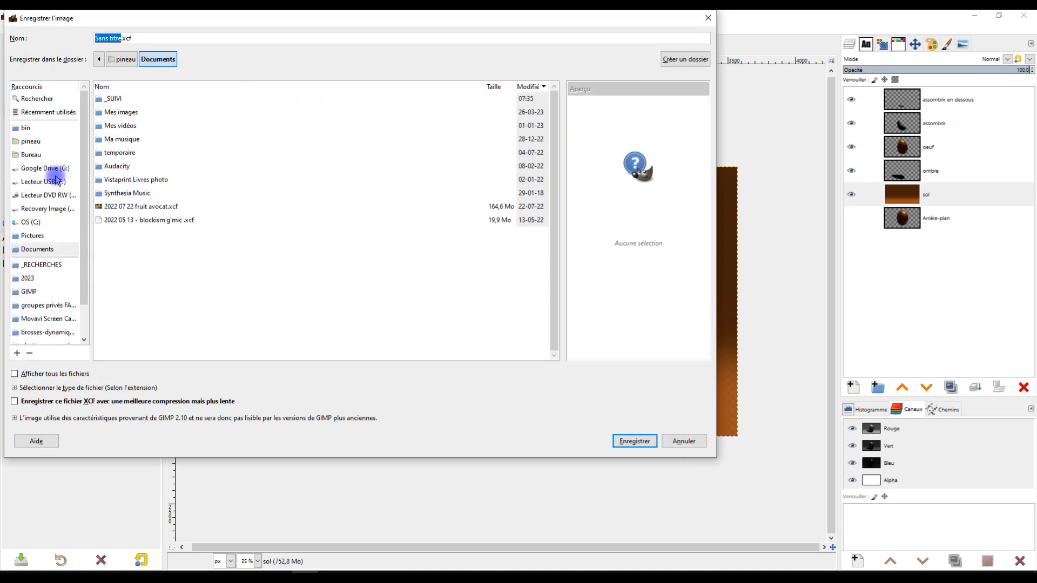
left_click(25, 276)
double_click(114, 100)
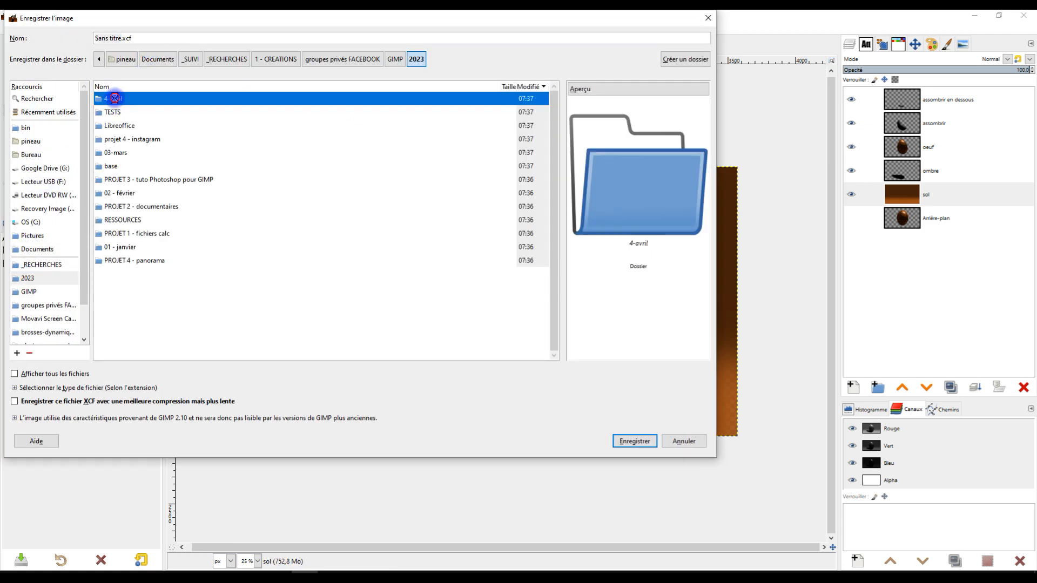
left_click_drag(120, 37, 29, 35)
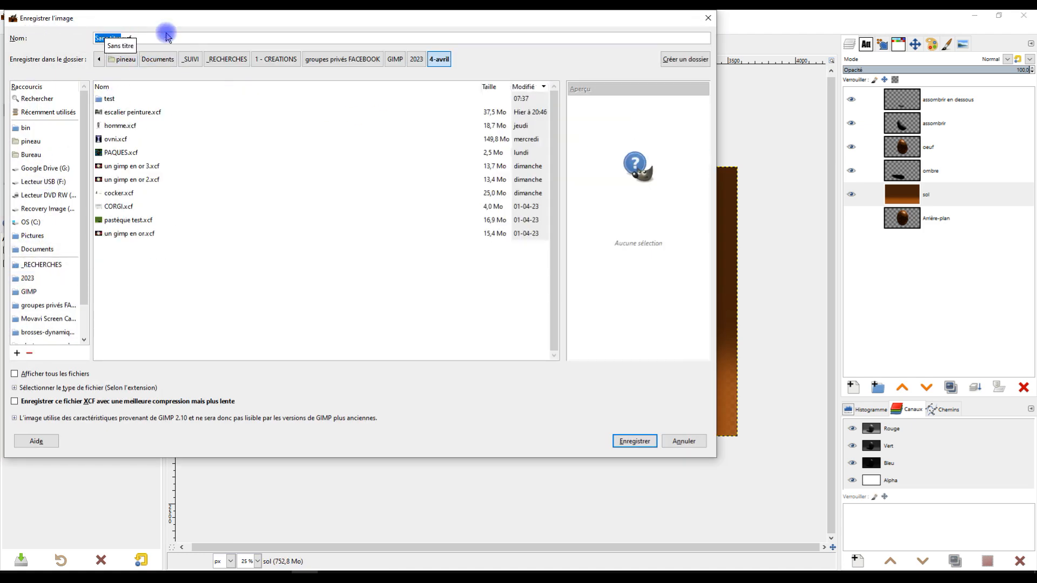
type("oeuf de paques")
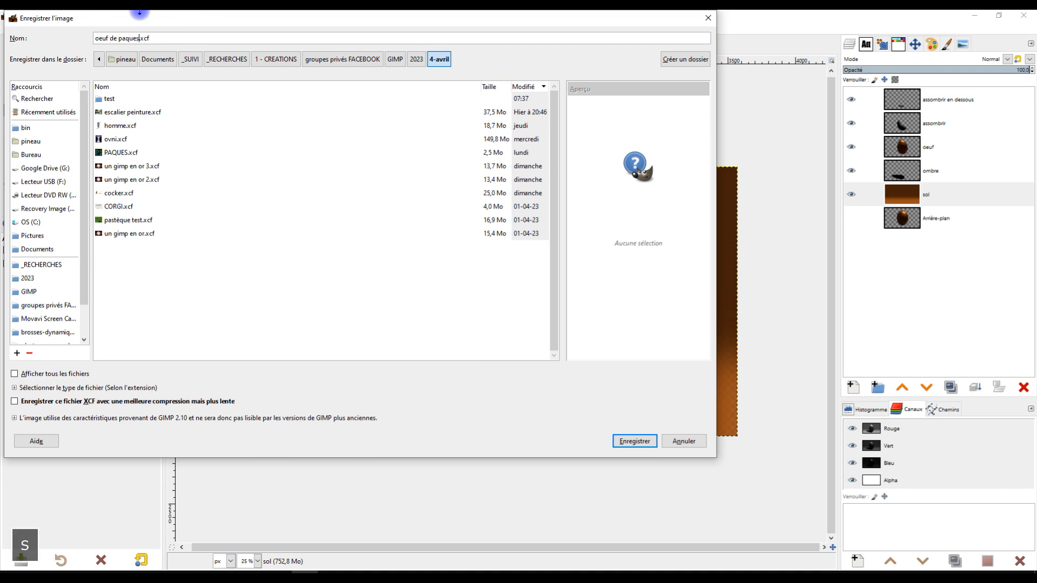
key("Return")
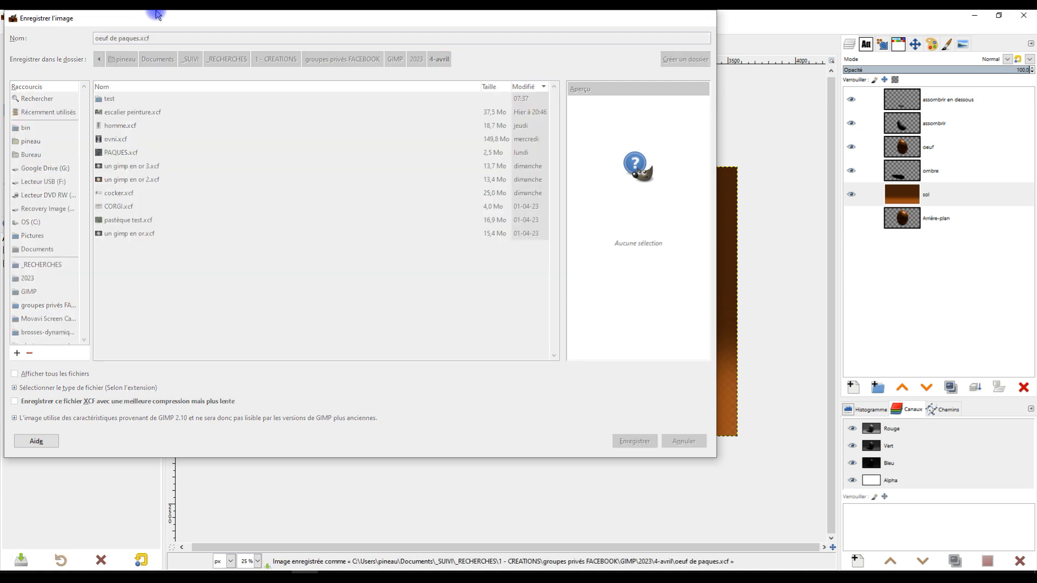
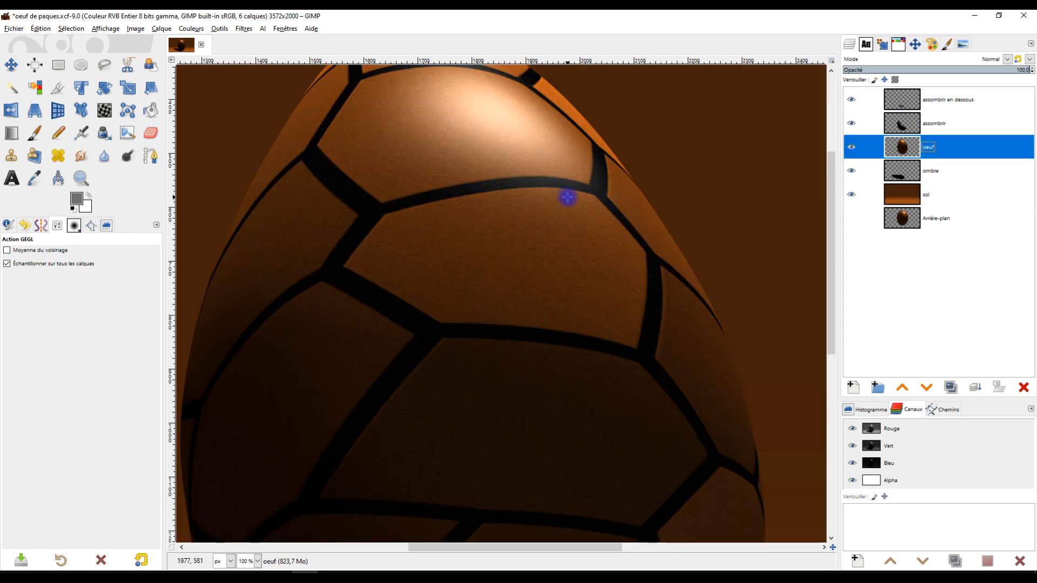
Step: Duplicate the oeuf layer and rename the copy relief oeuf
scroll(566, 197, "down", 4)
scroll(546, 229, "up", 5)
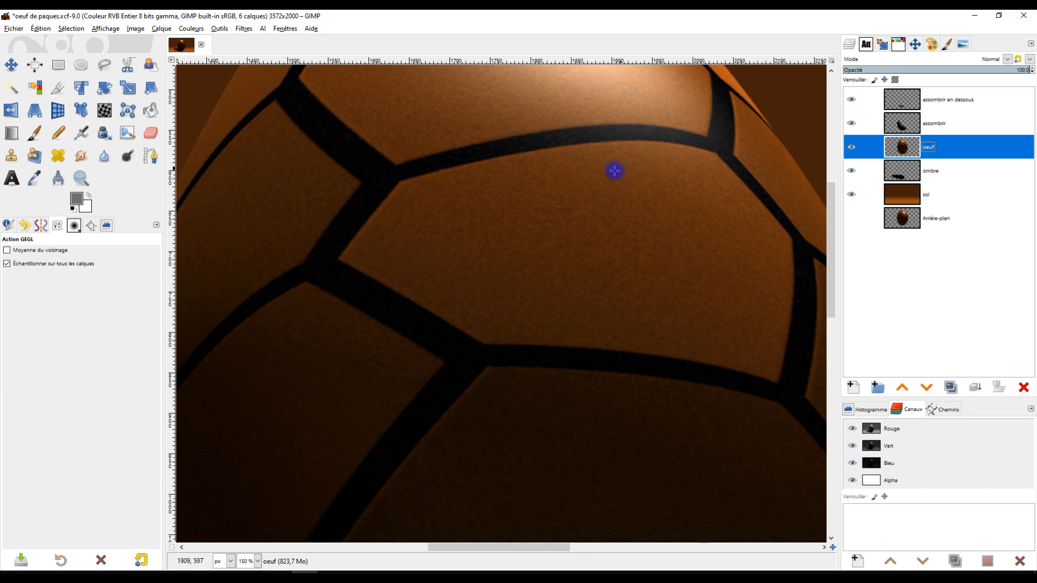
scroll(614, 171, "down", 4)
scroll(594, 195, "up", 4)
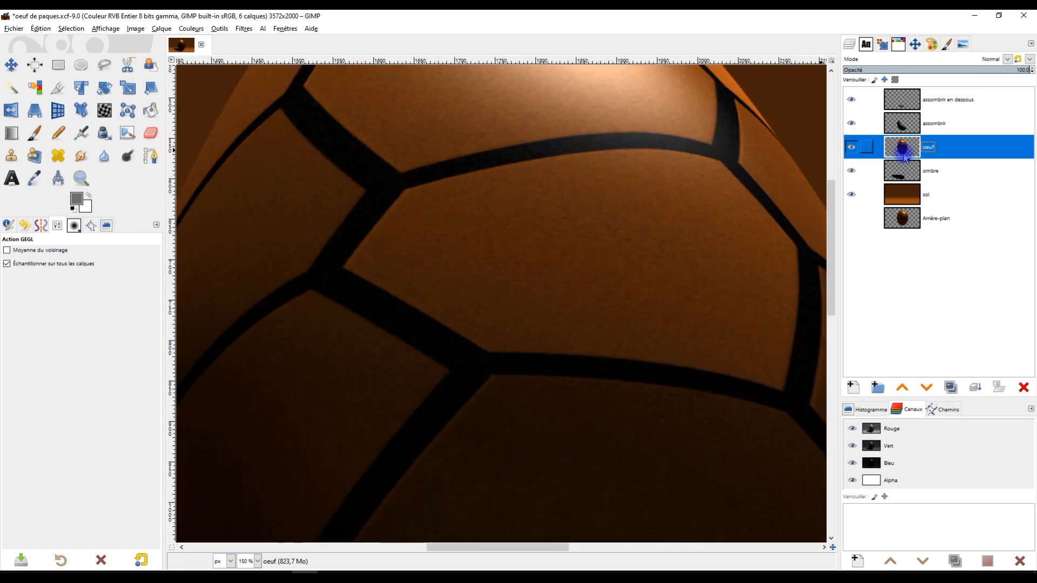
left_click(950, 387)
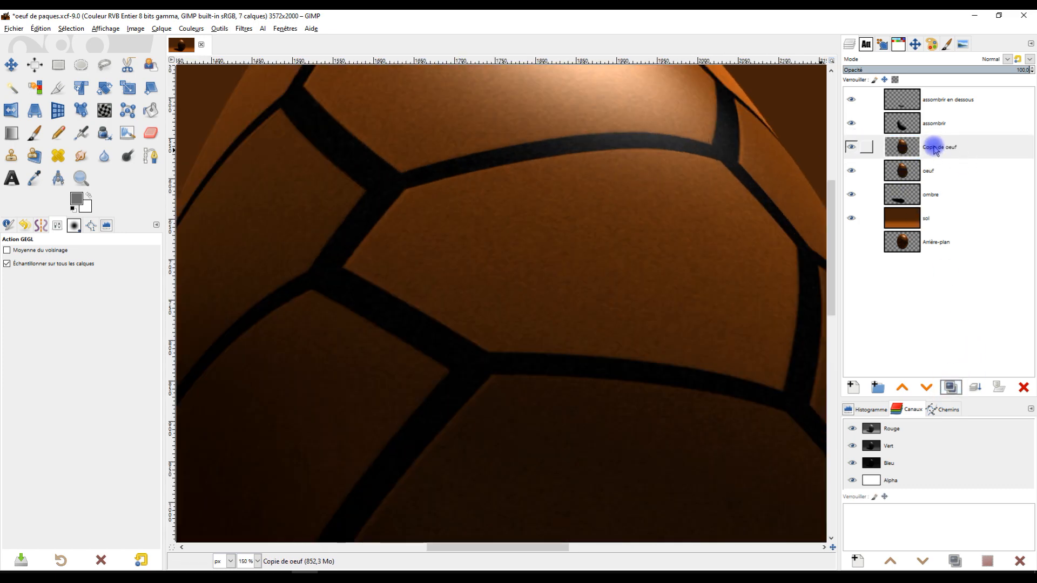
double_click(929, 146)
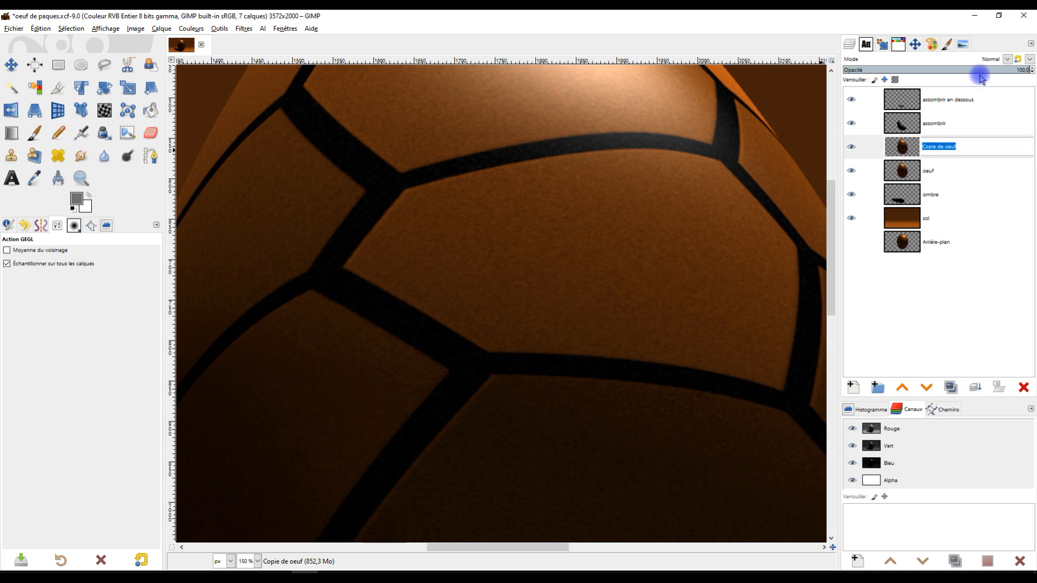
type("relief oe")
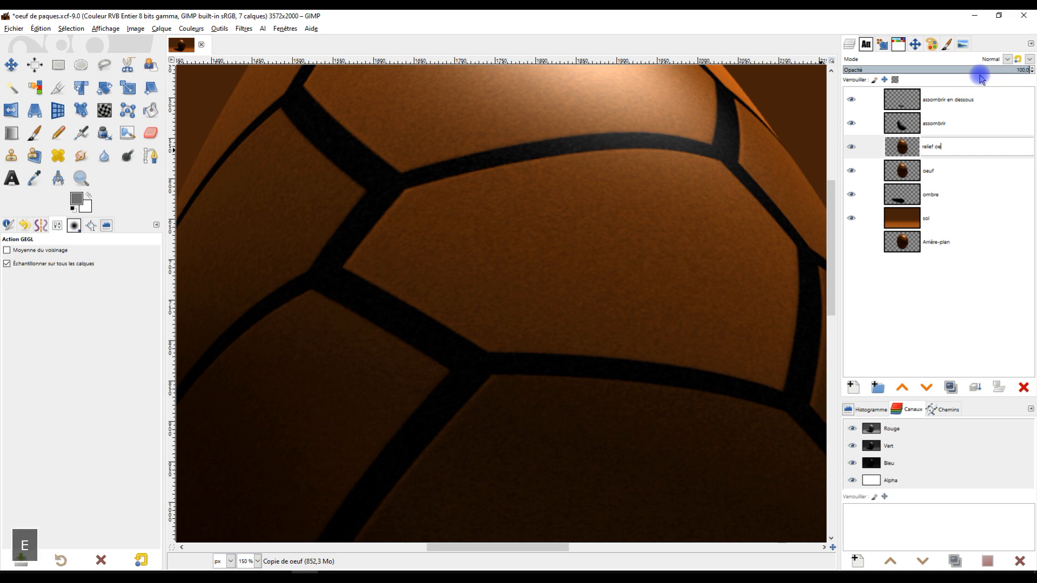
type("uf")
key("Return")
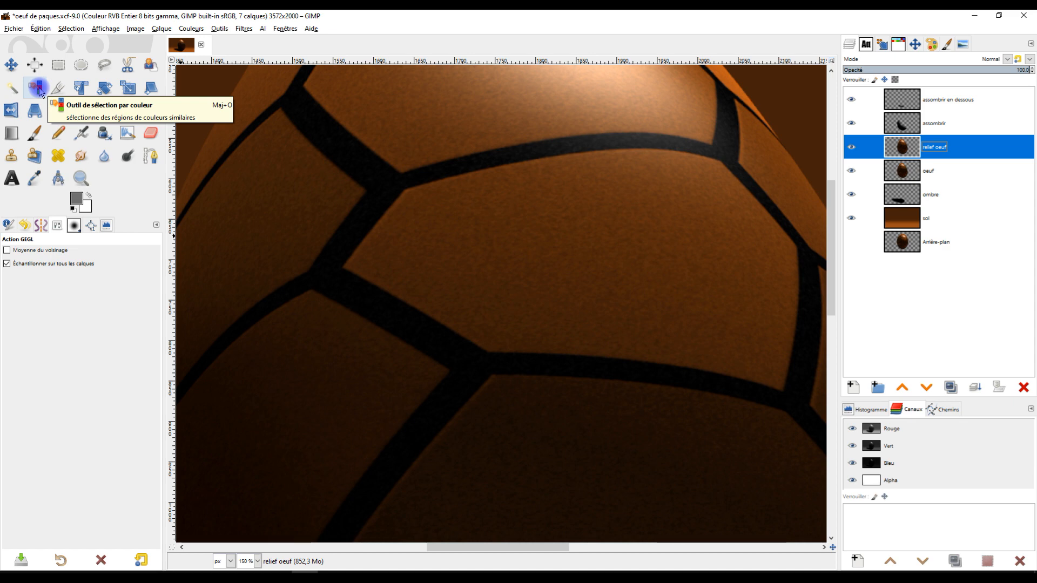
Step: Make a new selection by color of the black joints between the egg's tiles on the relief oeuf layer, with threshold 5.6
left_click(36, 88)
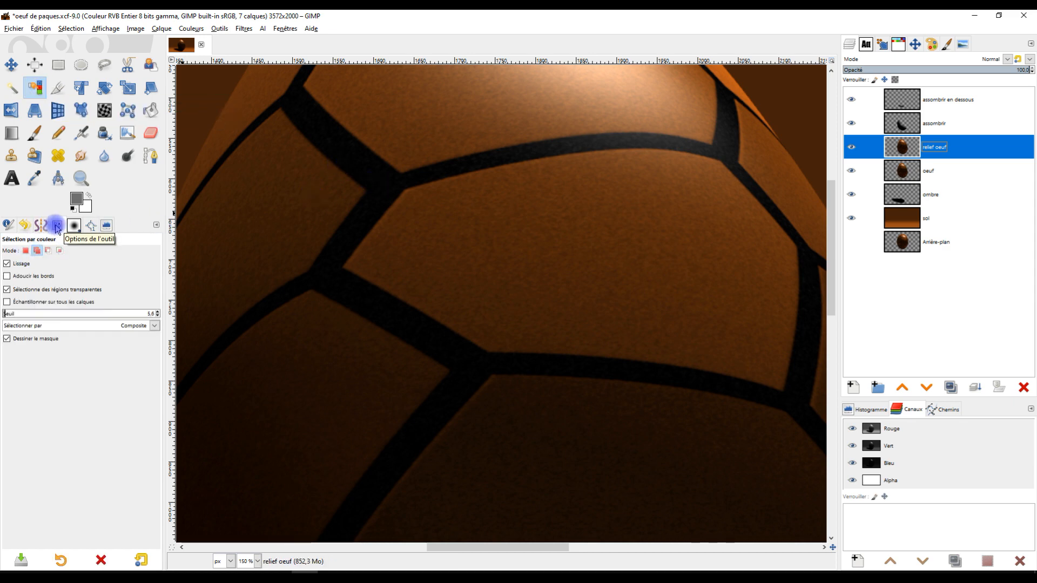
left_click(25, 250)
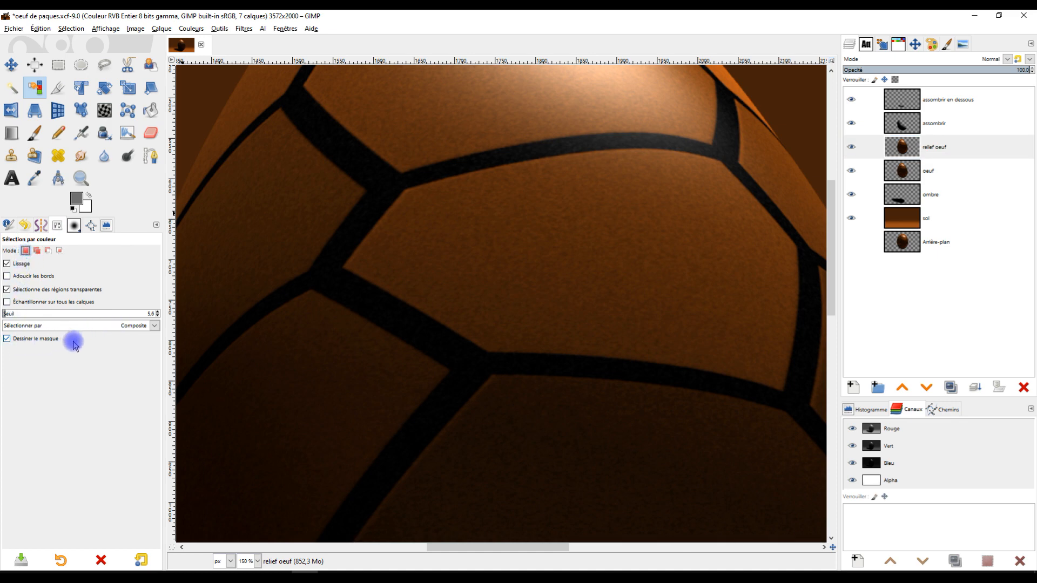
left_click(354, 149)
mouse_move(377, 170)
left_mouse_down()
mouse_move(387, 208)
mouse_move(377, 169)
left_mouse_up()
Step: Add the unselected lighter black joints around the egg's highlight to the current color selection
left_click(45, 252)
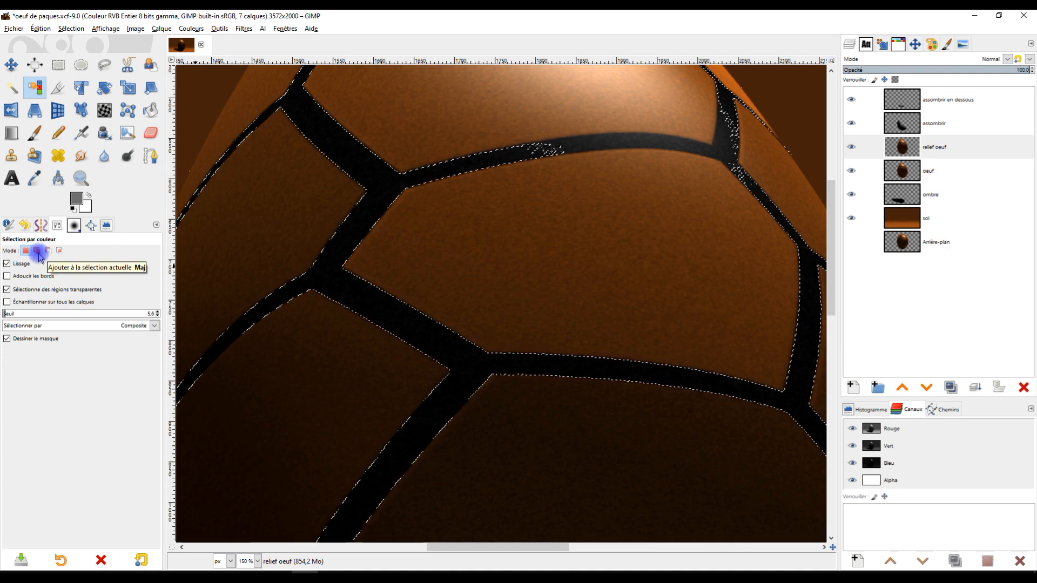
left_click(36, 251)
left_click_drag(575, 146, 722, 178)
left_click_drag(623, 230, 483, 371)
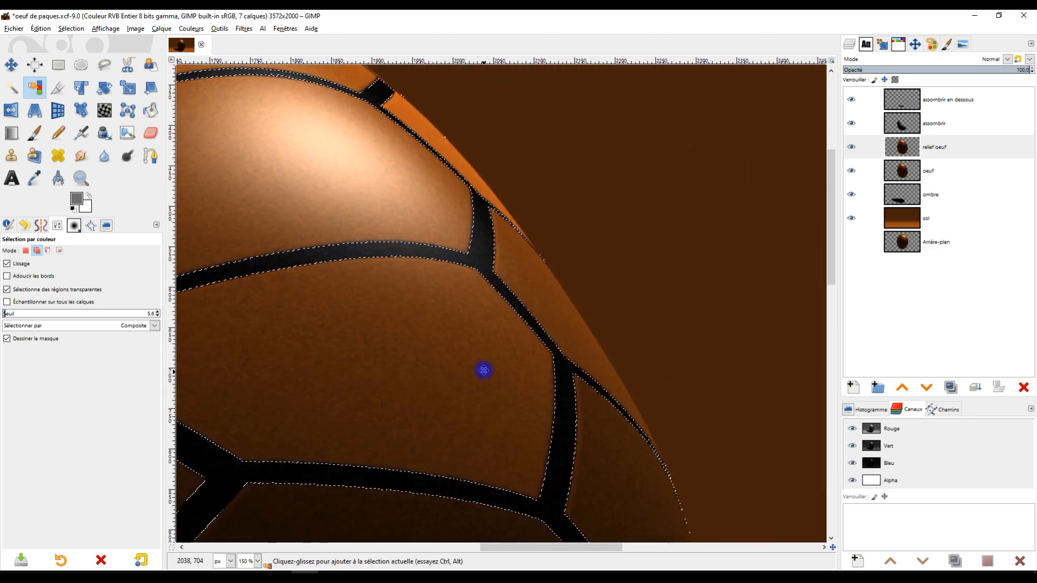
left_click_drag(631, 404, 691, 380)
scroll(610, 339, "down", 4)
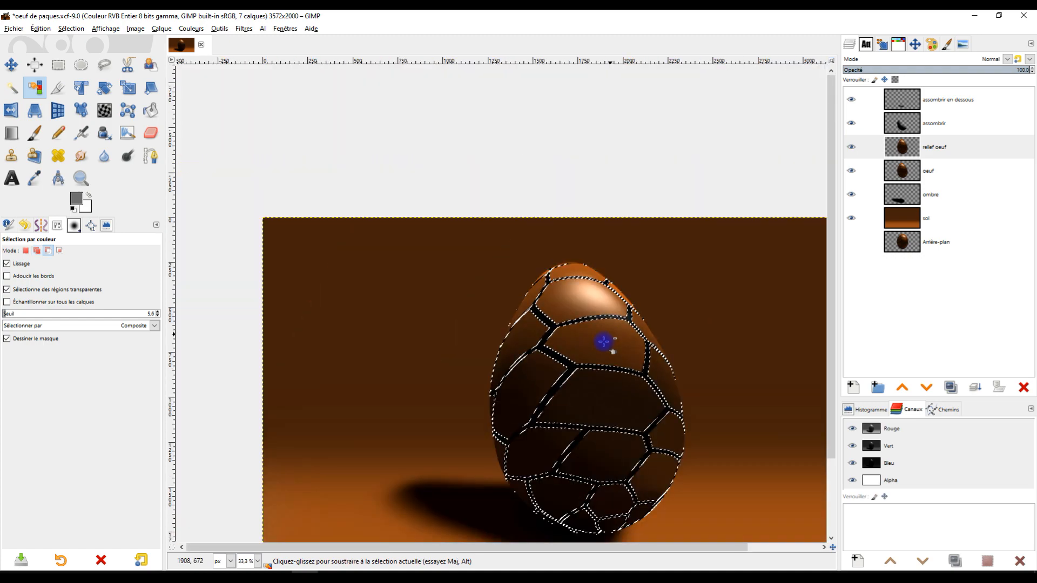
scroll(591, 366, "up", 4)
left_click_drag(613, 345, 607, 260)
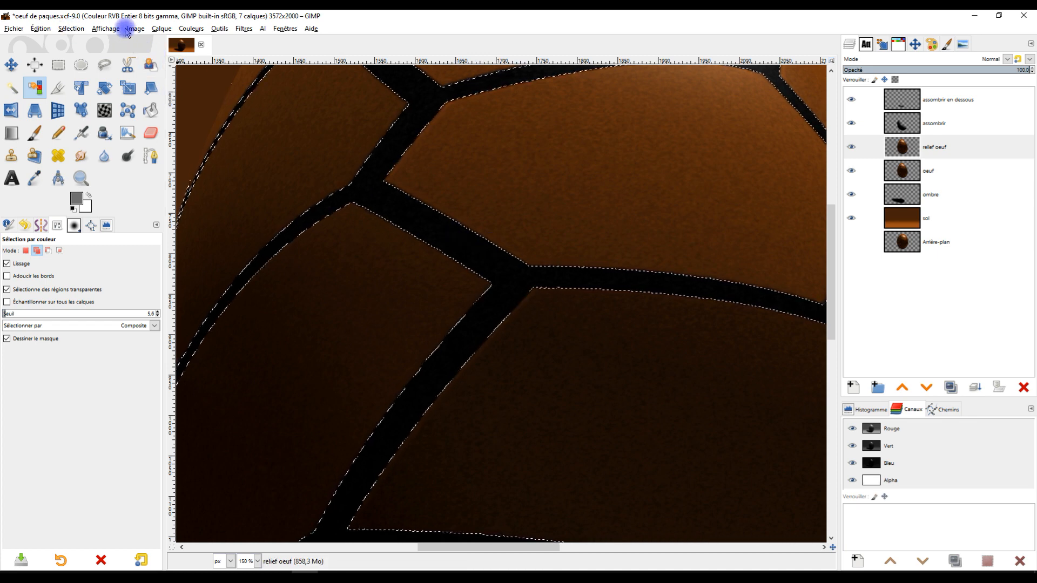
Step: Invert the selection of the egg's black joints
left_click(73, 29)
left_click(96, 68)
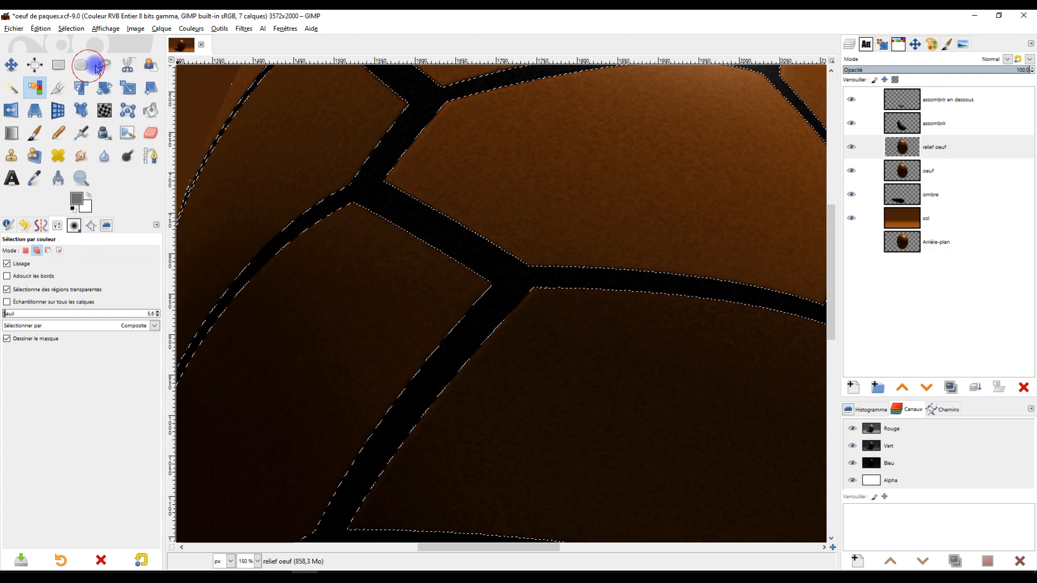
scroll(500, 166, "down", 4)
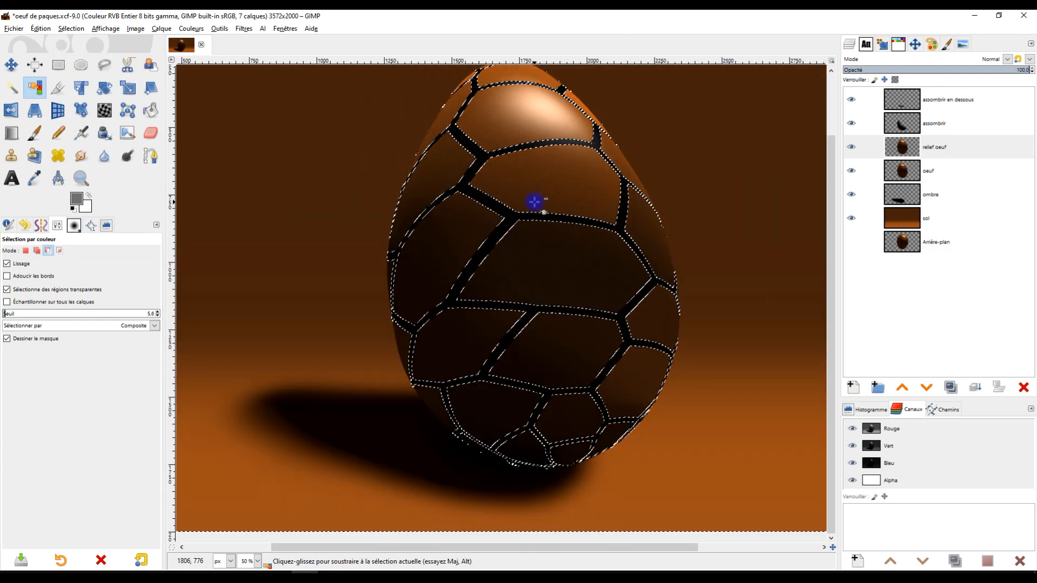
Step: Inspect the inverted selection's edges along the image's upper border and around the egg's tip
scroll(532, 203, "up", 3)
scroll(573, 174, "down", 2)
scroll(569, 174, "up", 1)
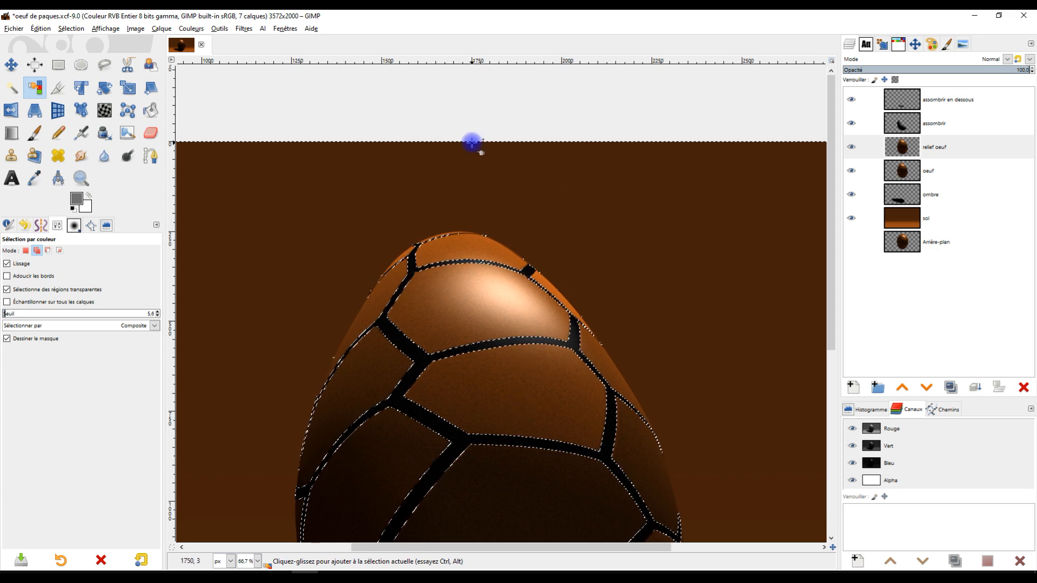
scroll(480, 123, "up", 5)
scroll(462, 256, "up", 2)
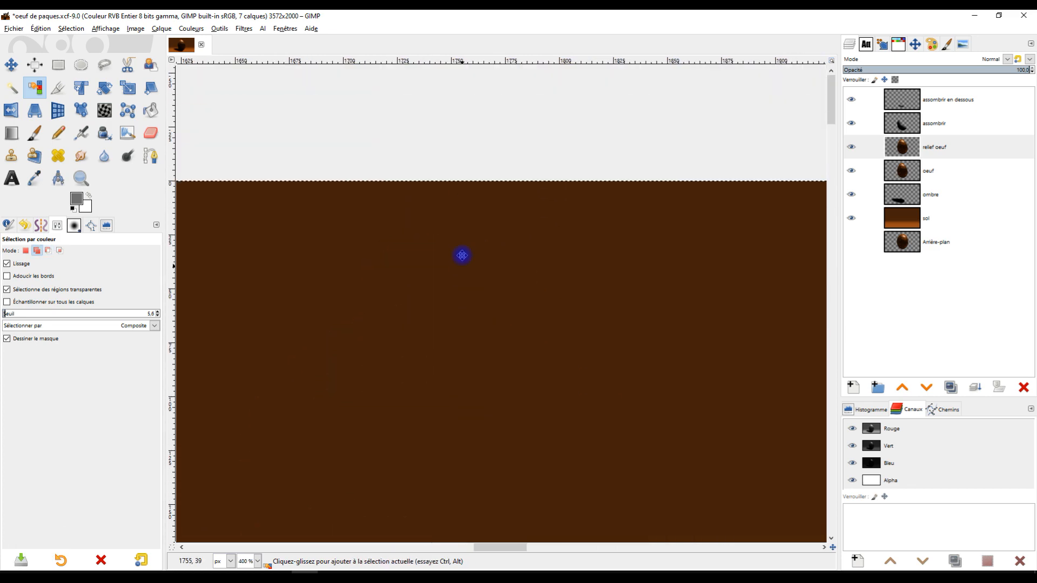
scroll(480, 216, "down", 5)
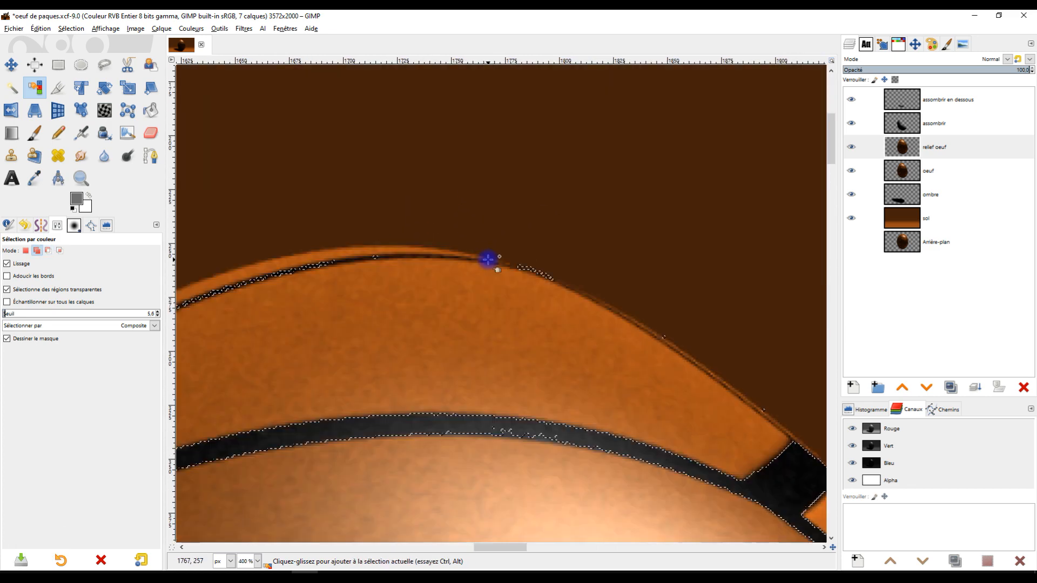
scroll(409, 246, "down", 3)
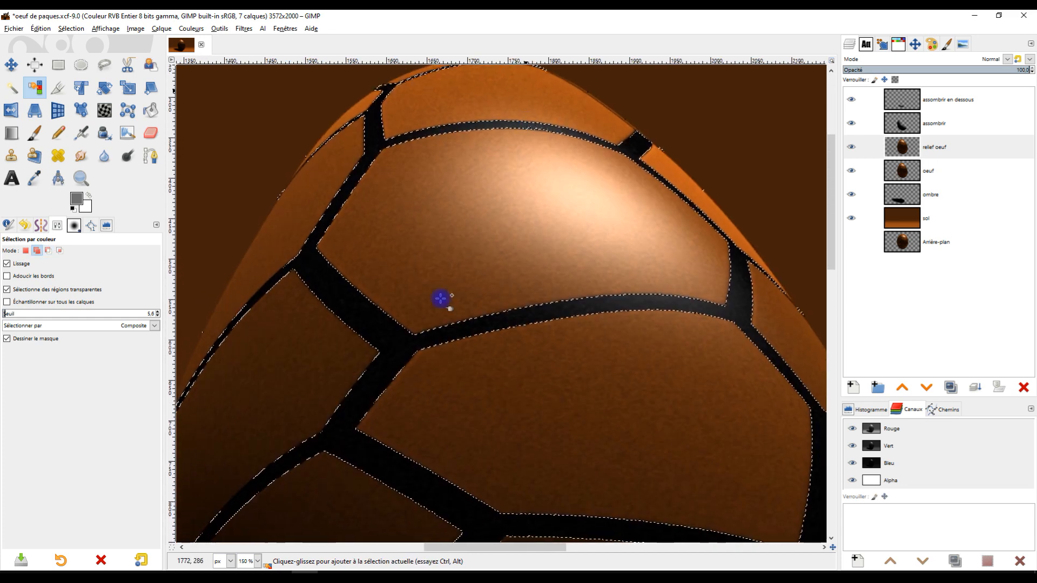
Step: Hide the oeuf layer and erase everything except the black joints from the relief oeuf layer
left_click(858, 172)
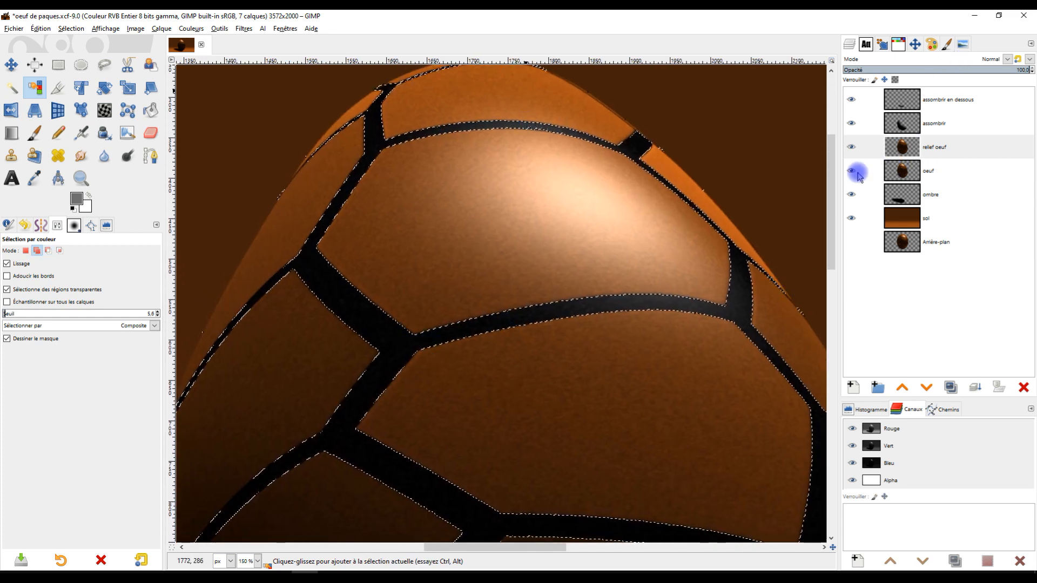
left_click(852, 171)
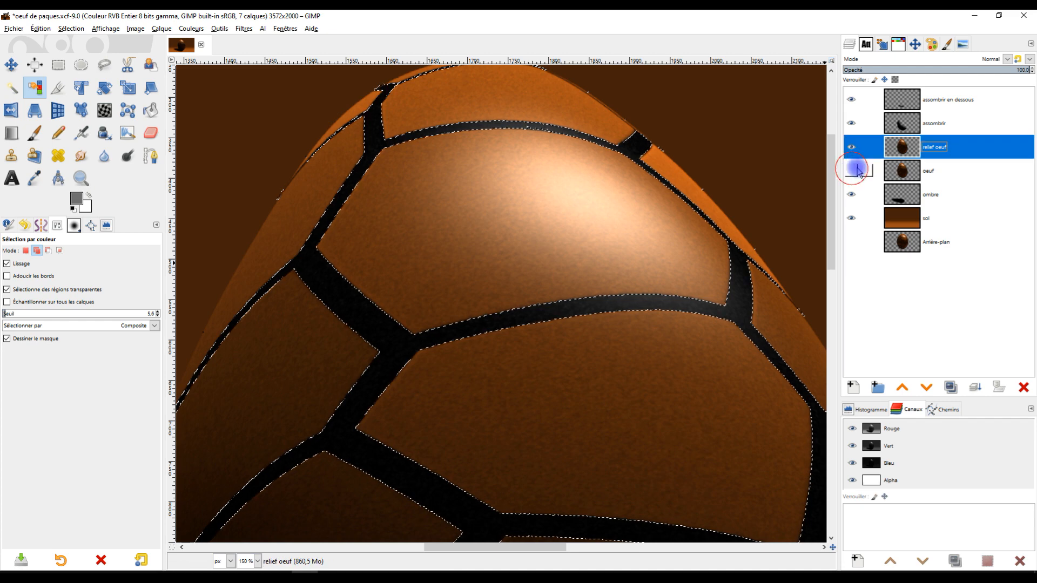
left_click(41, 28)
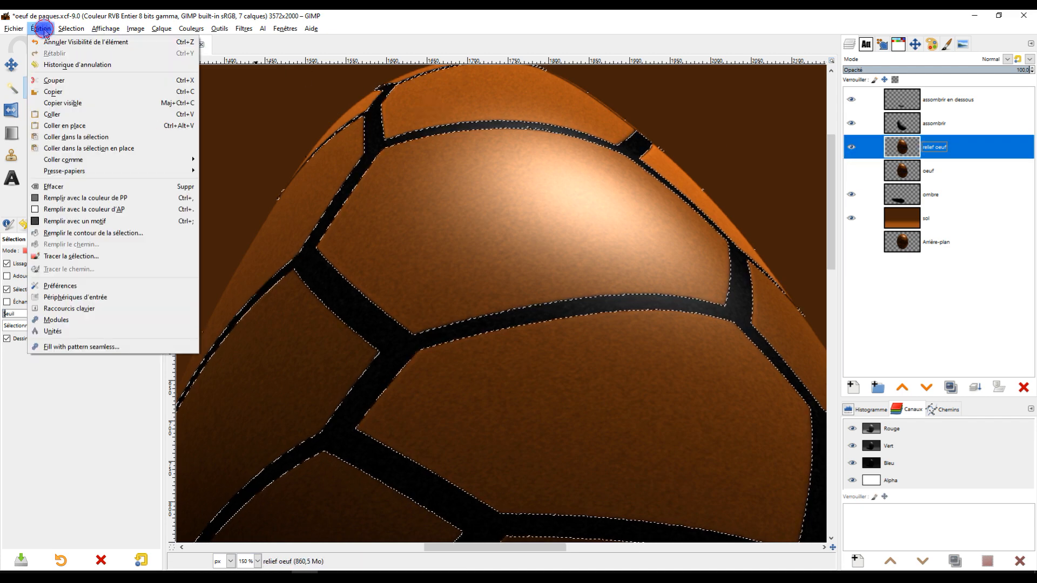
left_click(74, 188)
scroll(539, 279, "down", 3)
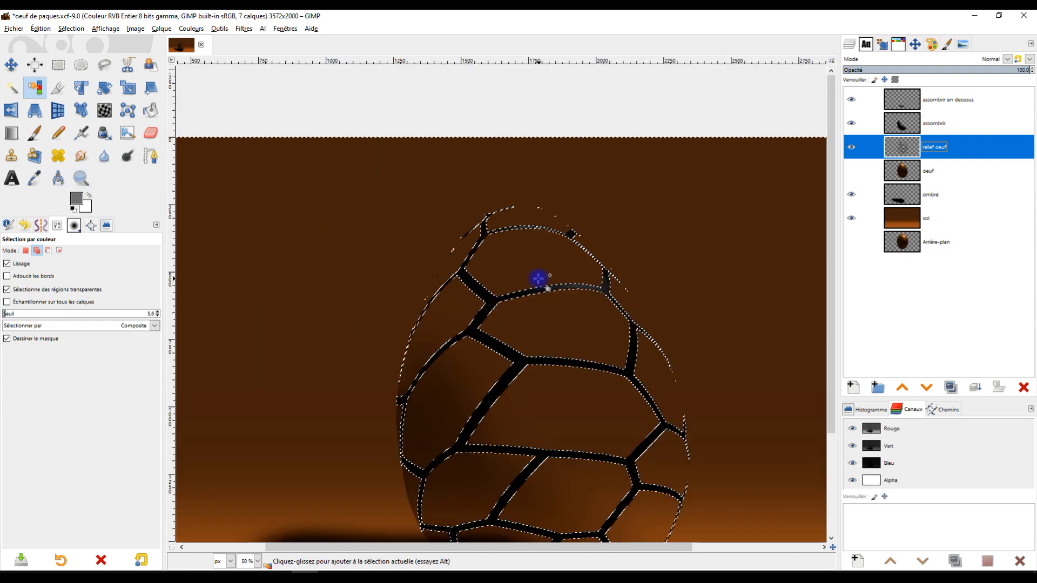
left_click_drag(560, 324, 538, 197)
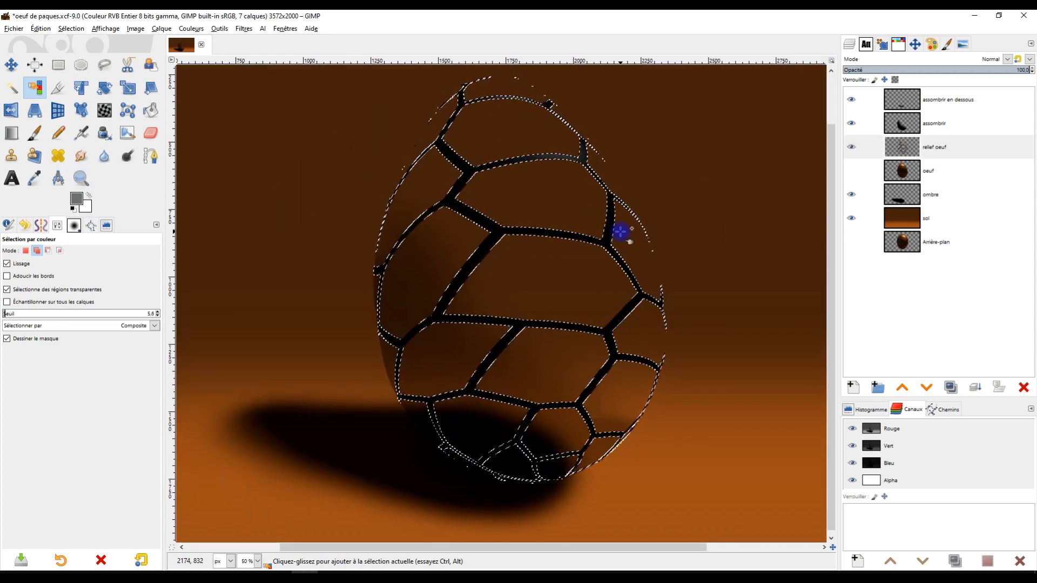
scroll(518, 197, "up", 2)
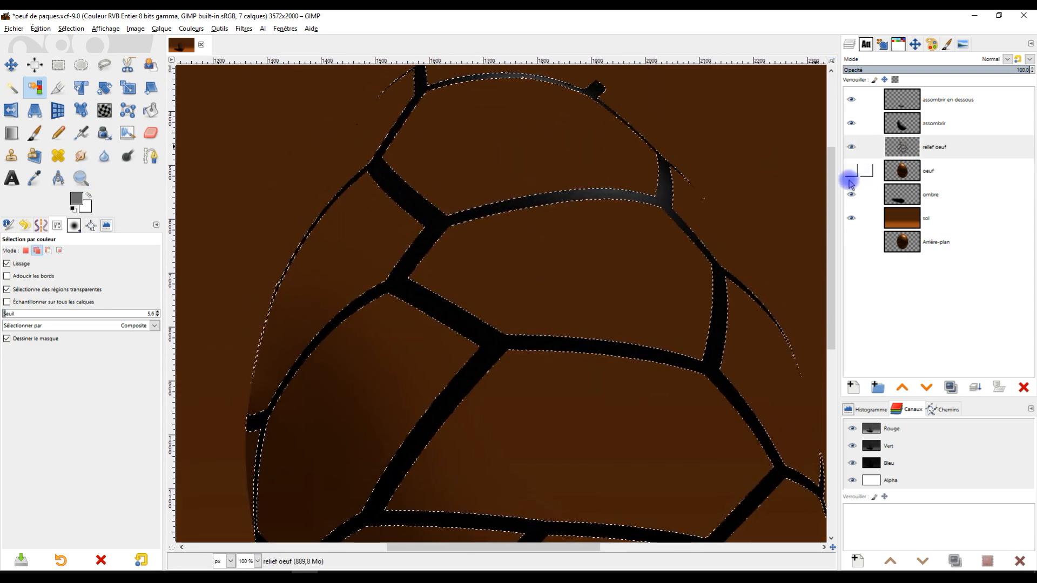
Step: Show the oeuf layer again and replace the current selection with the egg's shape taken from that layer's alpha
left_click(851, 170)
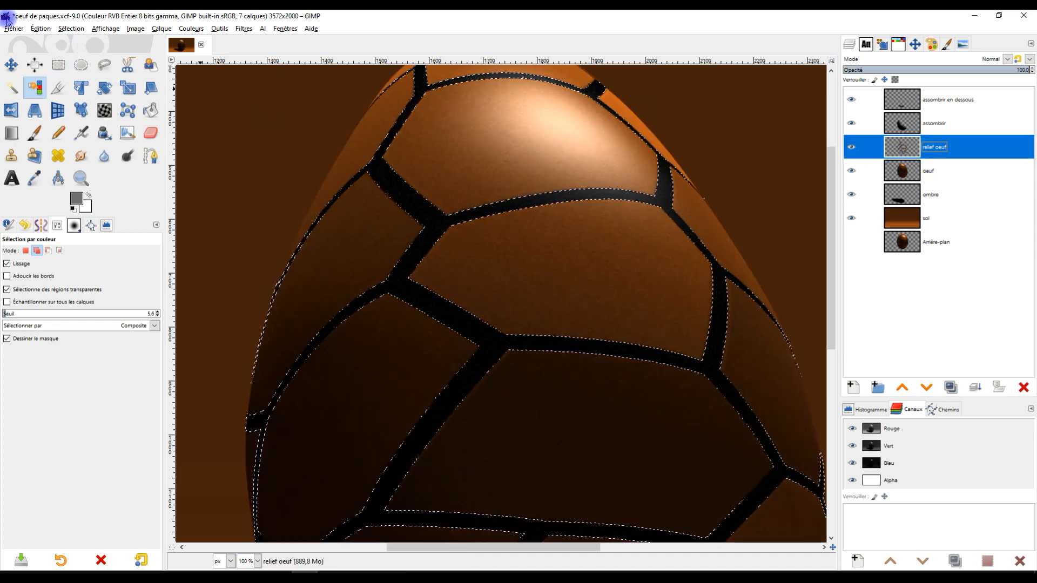
left_click(70, 28)
left_click(74, 48)
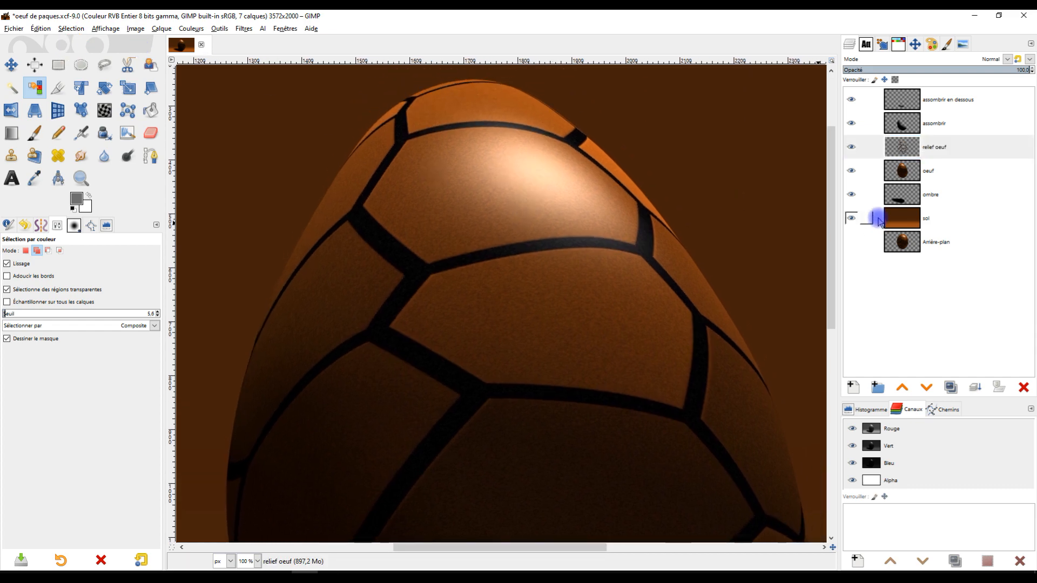
right_click(909, 174)
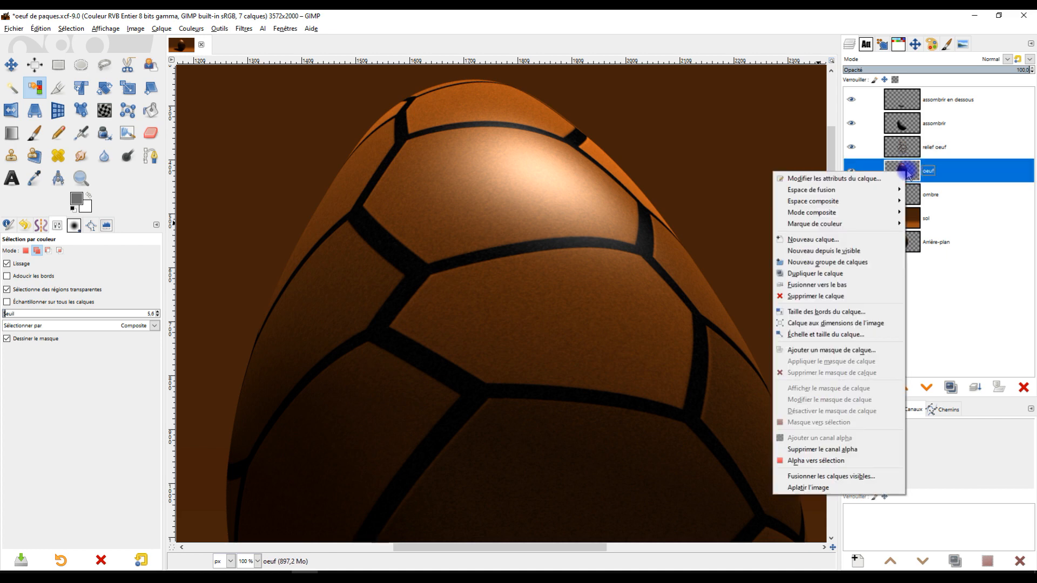
left_click(819, 462)
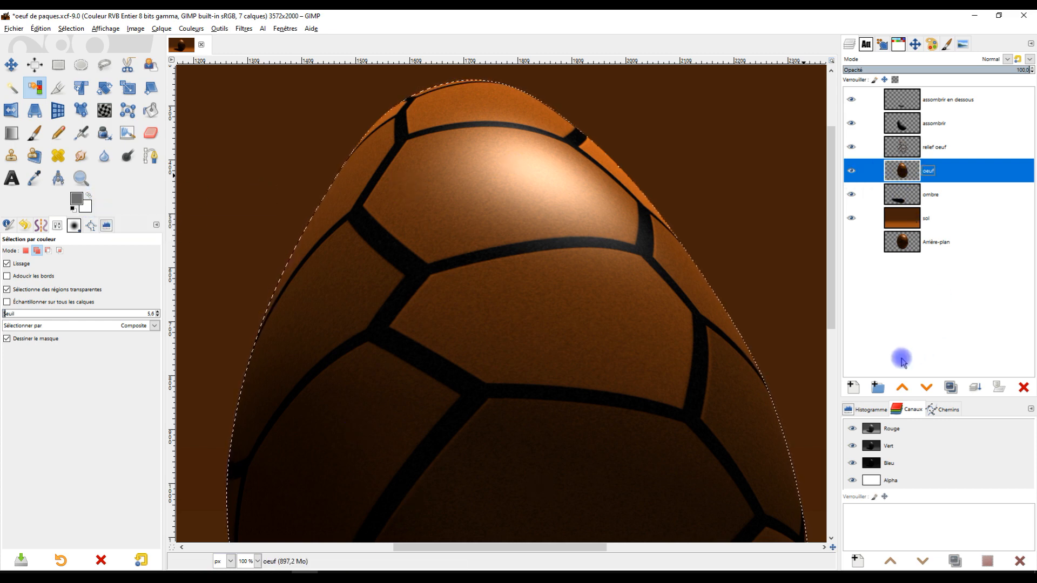
Step: Create a new transparent layer named oeuf blanc directly above the oeuf layer
left_click(853, 388)
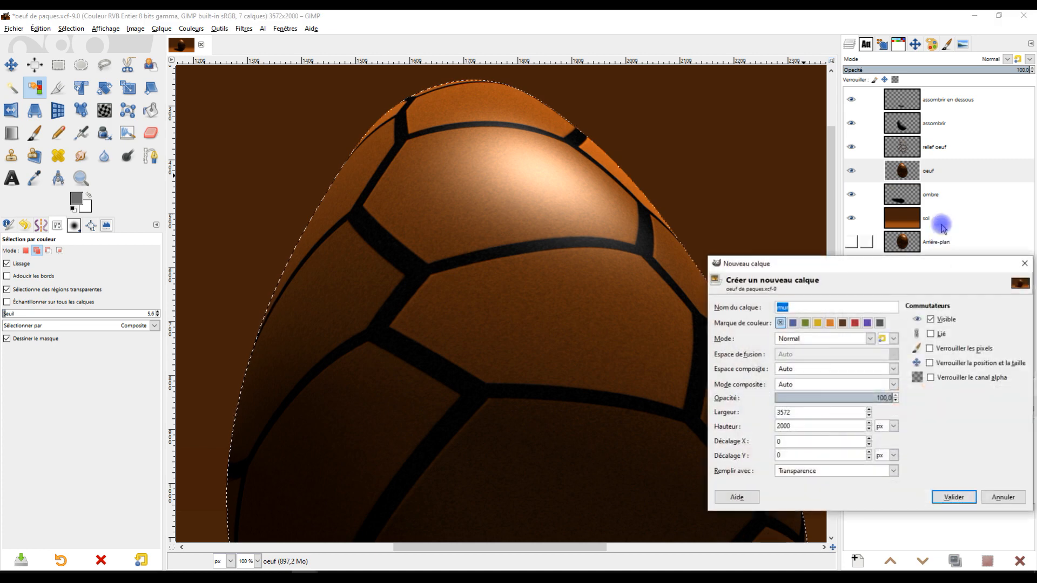
left_click(849, 305)
type("fond")
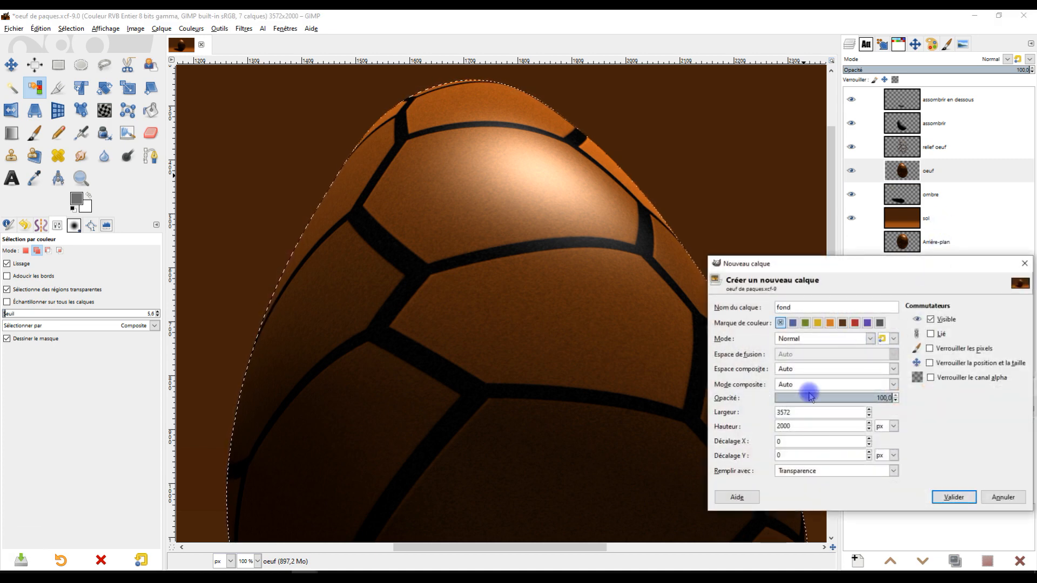
key("BackSpace")
key("BackSpace")
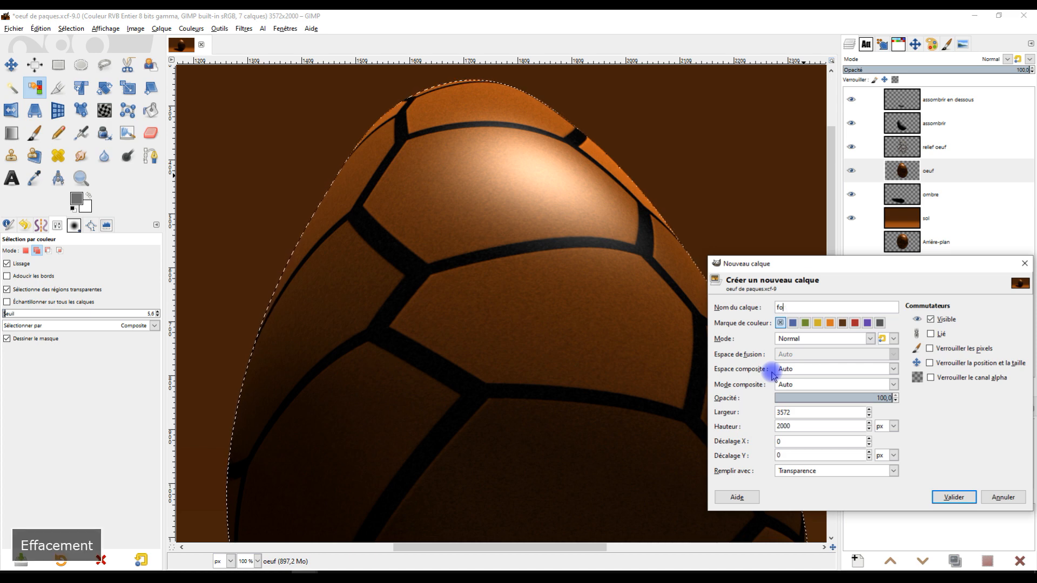
type("oeuf blanc")
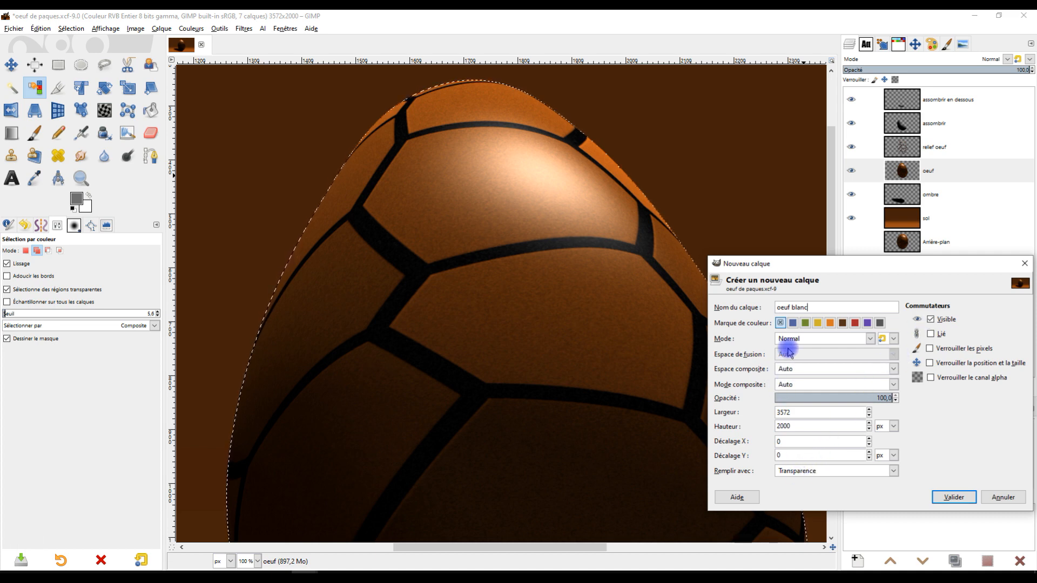
left_click(953, 497)
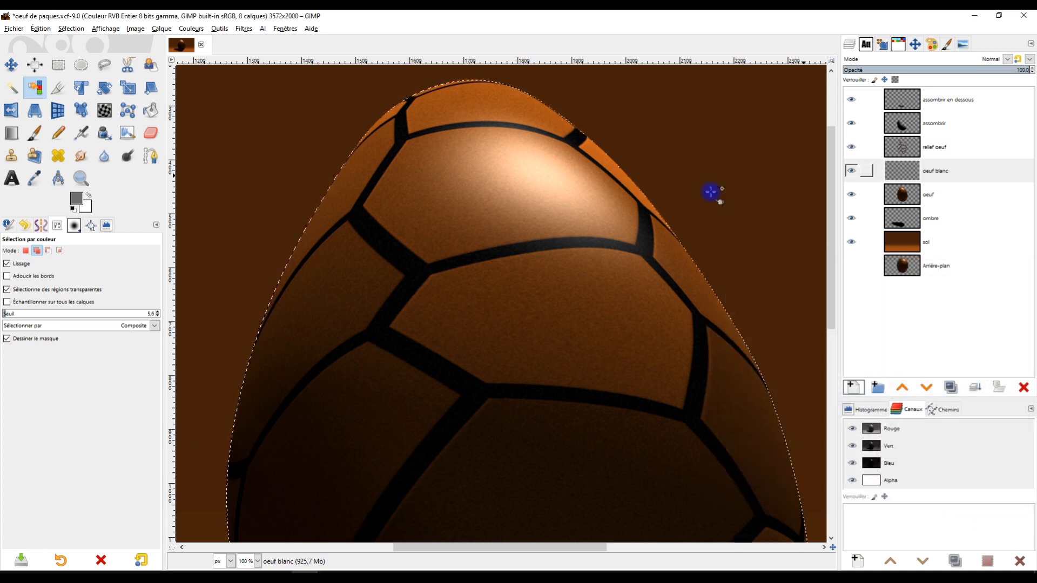
Step: Reset the colors to black and white and fill the egg selection with white on the oeuf blanc layer
key("d")
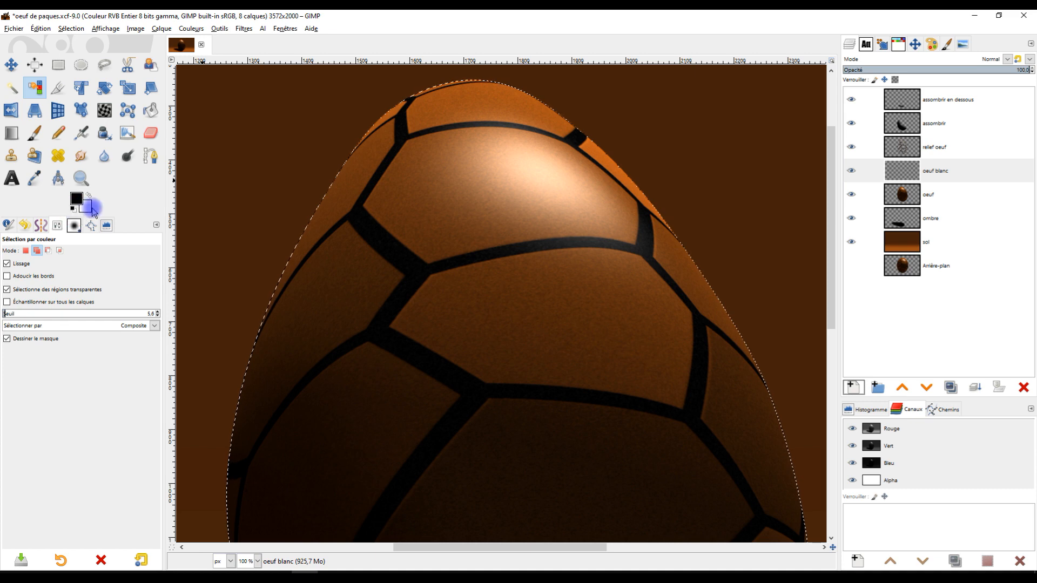
left_click_drag(86, 207, 461, 267)
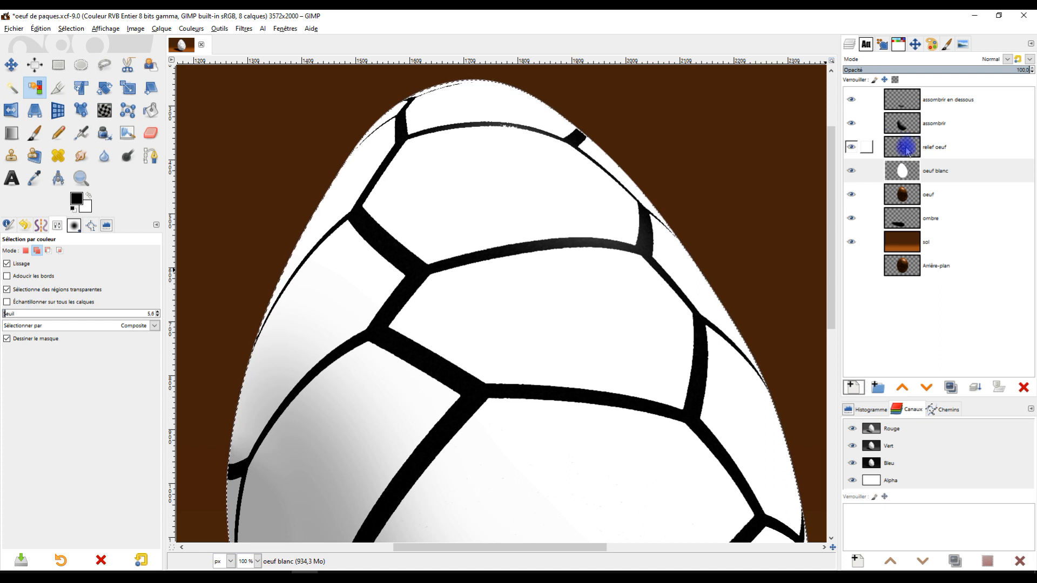
Step: Apply a Gaussian blur of size 4.50 in X and Y to the joints on the relief oeuf layer
left_click(909, 153)
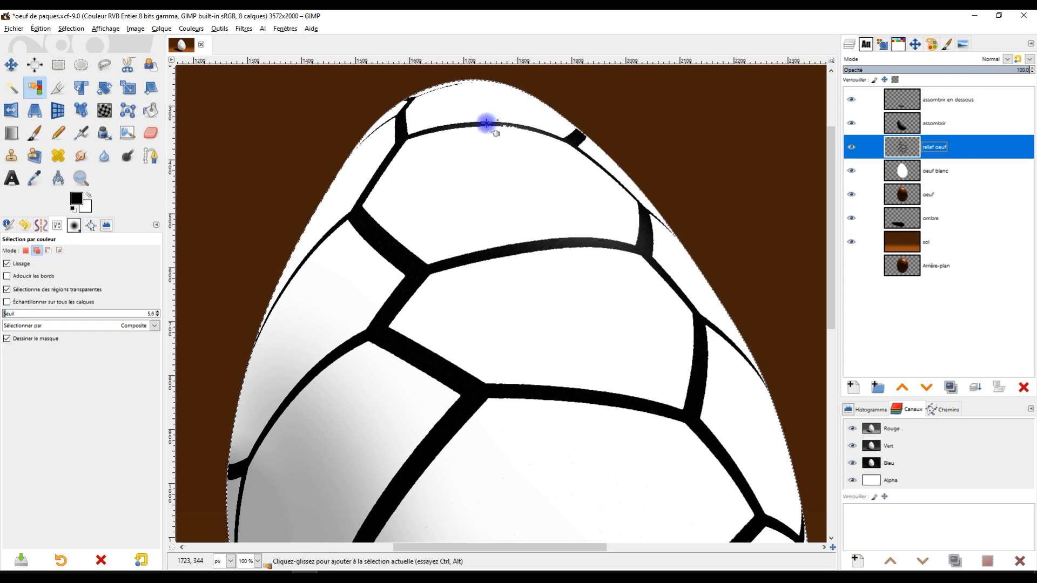
scroll(489, 102, "up", 3, "ctrl")
left_click(242, 28)
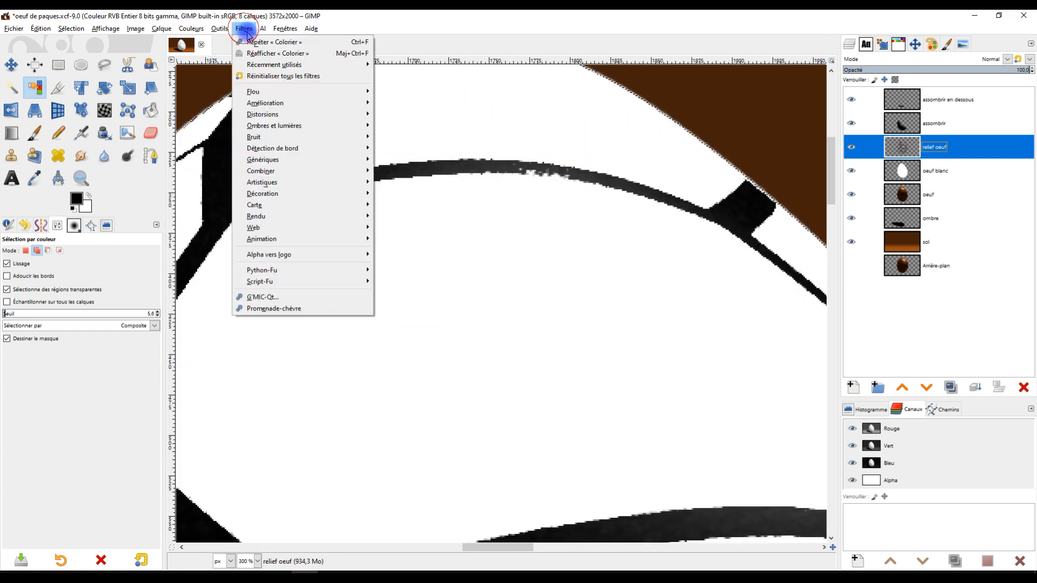
mouse_move(268, 92)
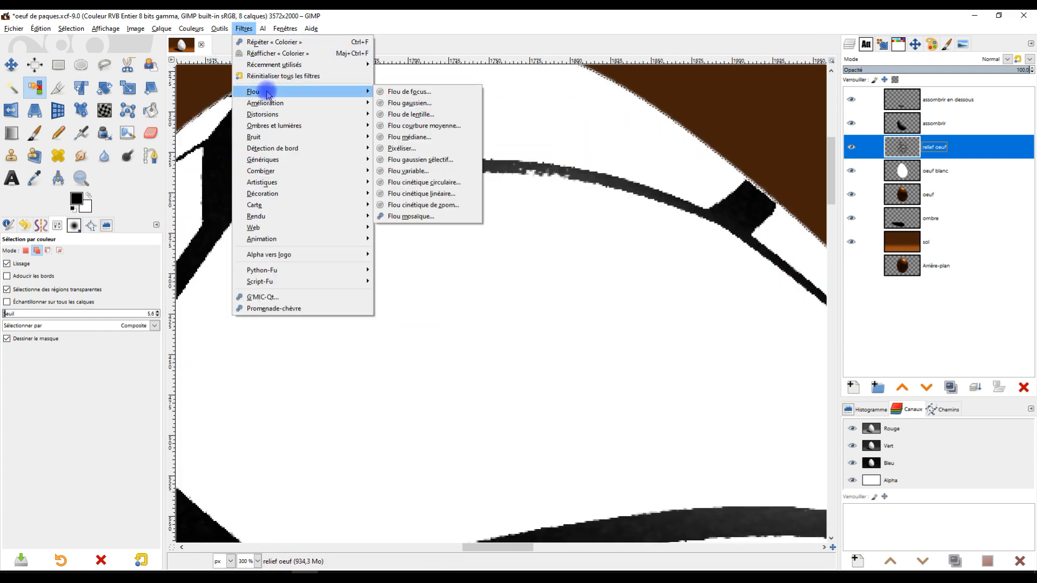
left_click(397, 103)
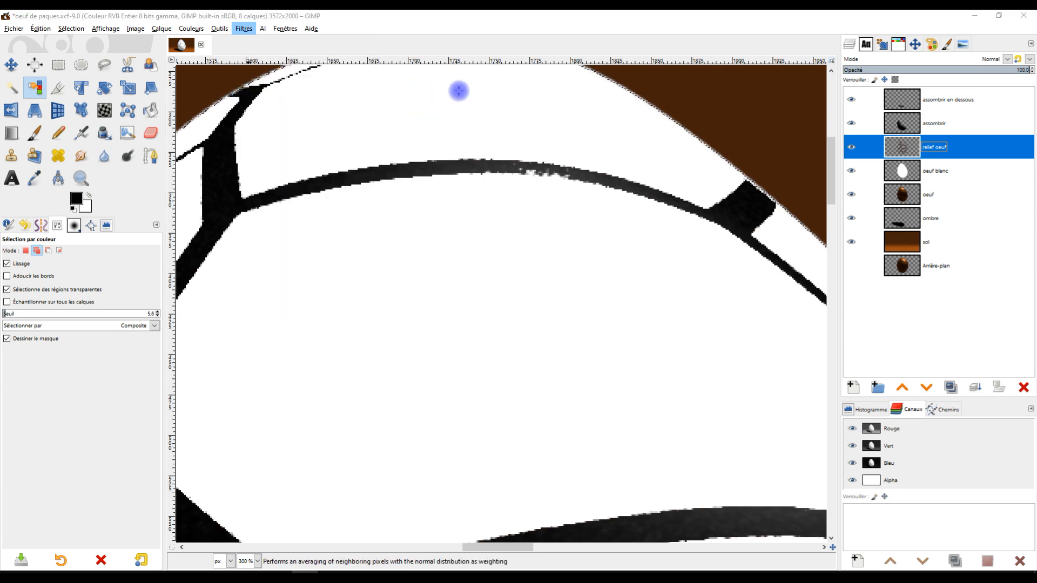
scroll(532, 211, "down", 5, "ctrl")
scroll(533, 294, "up", 4, "ctrl")
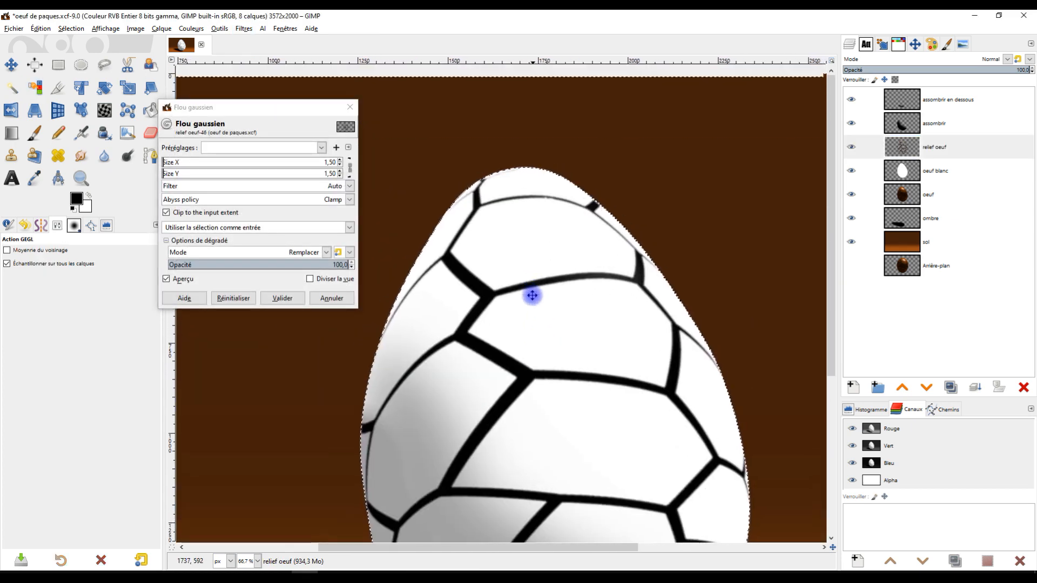
left_click(340, 160)
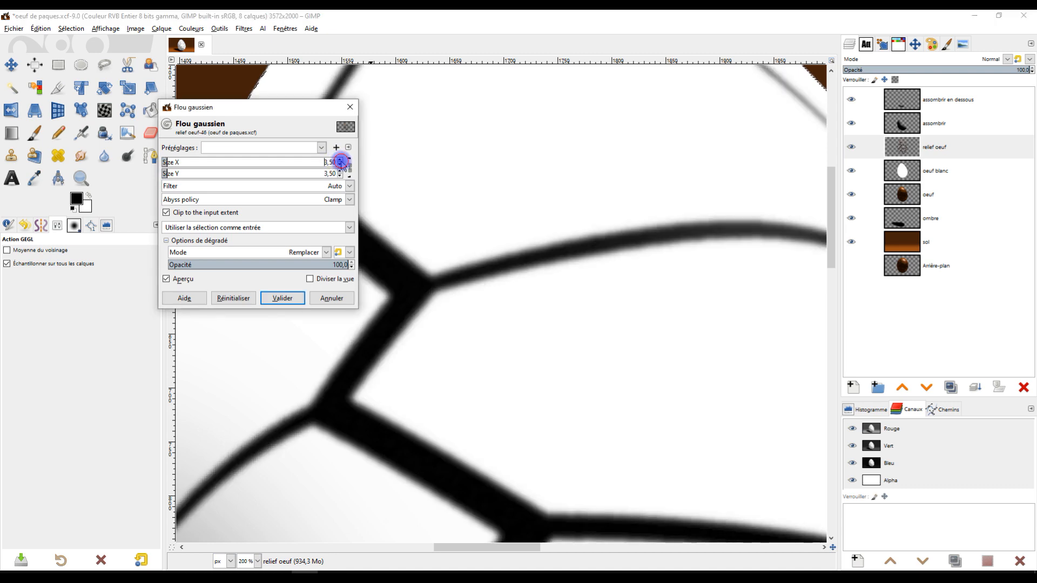
left_click(340, 160)
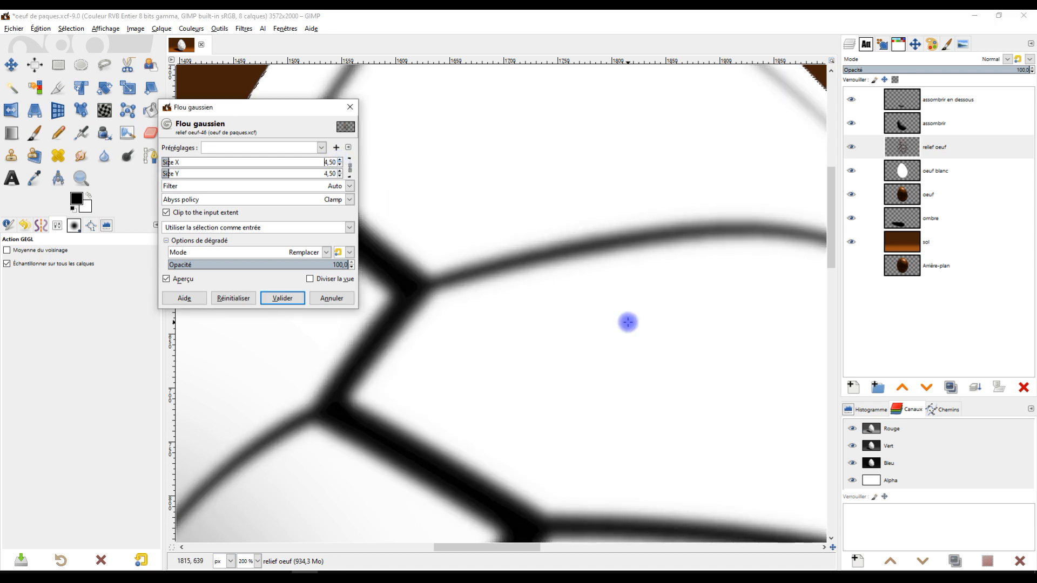
scroll(627, 319, "down", 3)
scroll(613, 291, "up", 1)
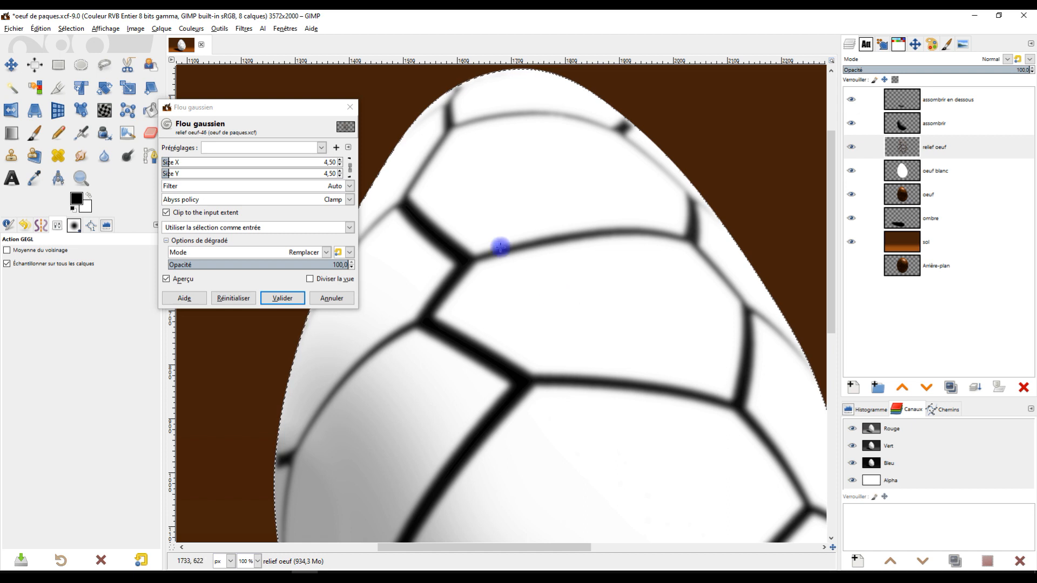
left_click(340, 159)
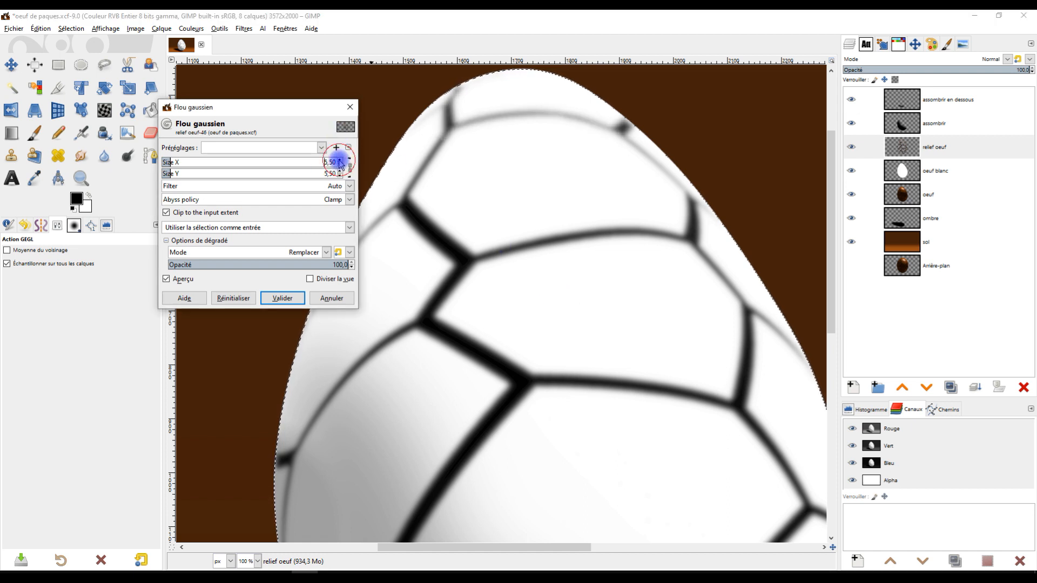
left_click(339, 159)
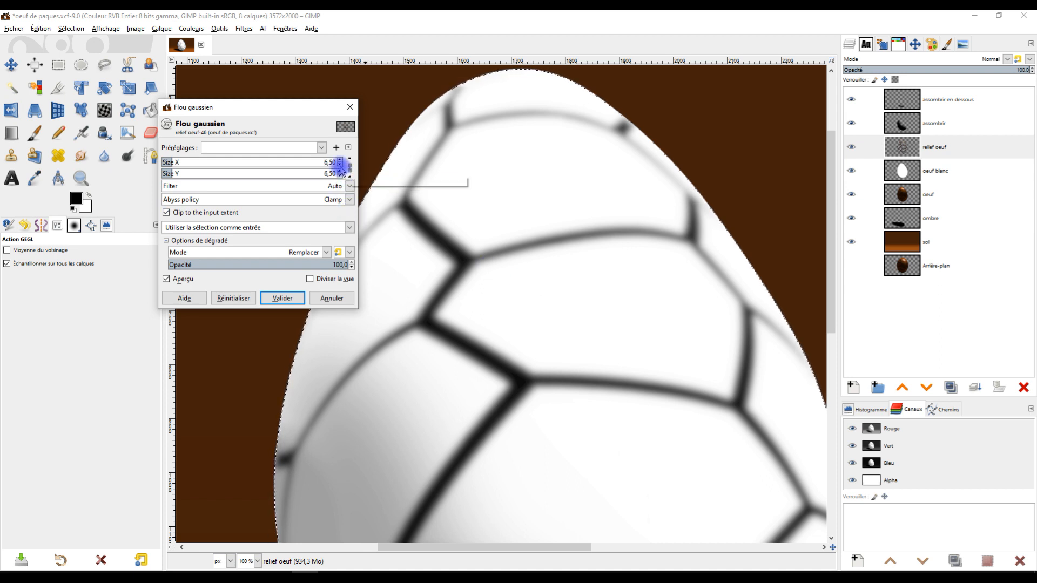
left_click(339, 164)
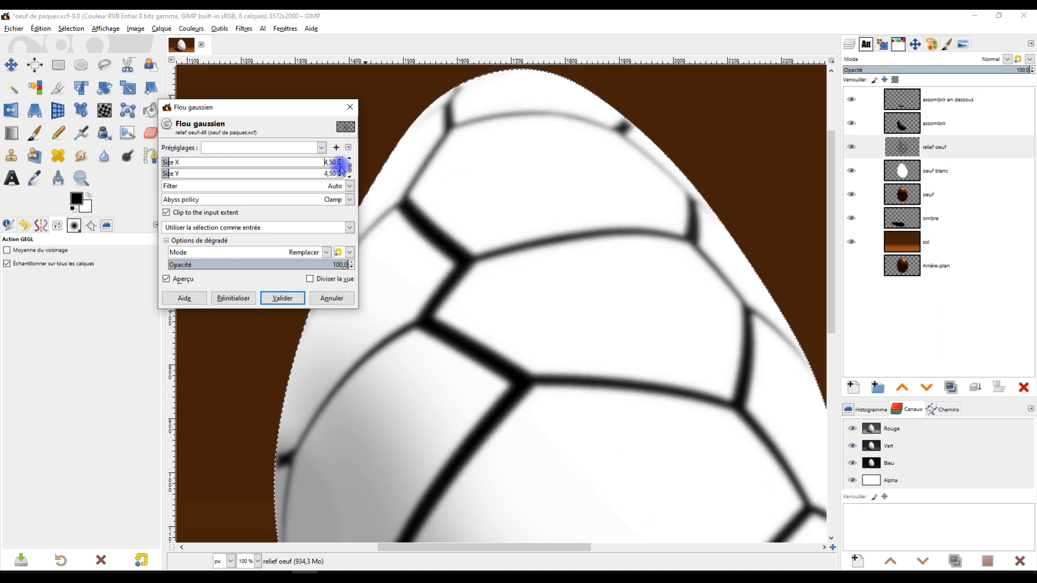
left_click(282, 299)
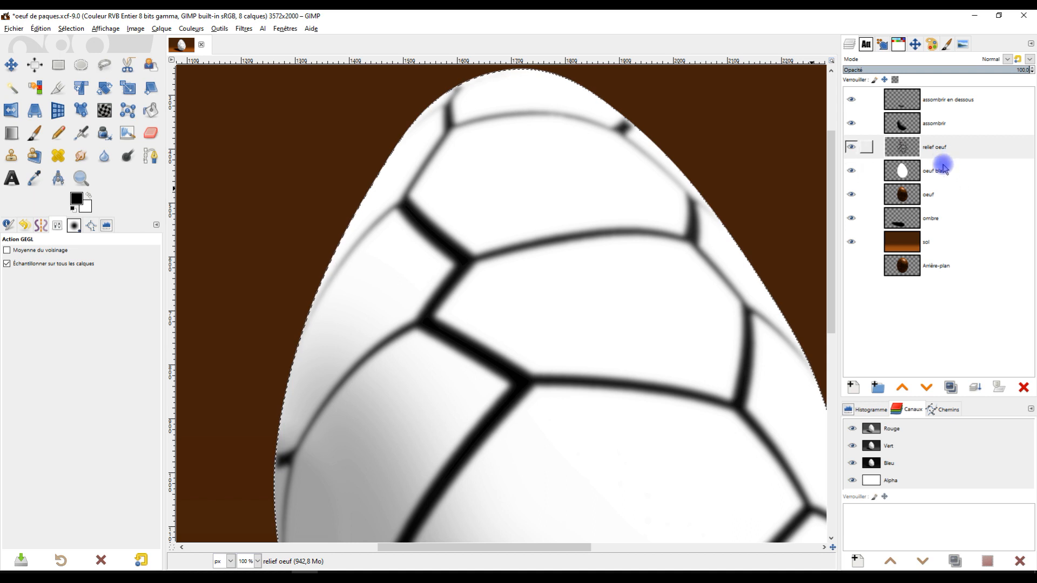
Step: Merge the relief oeuf layer down into the oeuf blanc layer and make the merged layer active
left_click(977, 389)
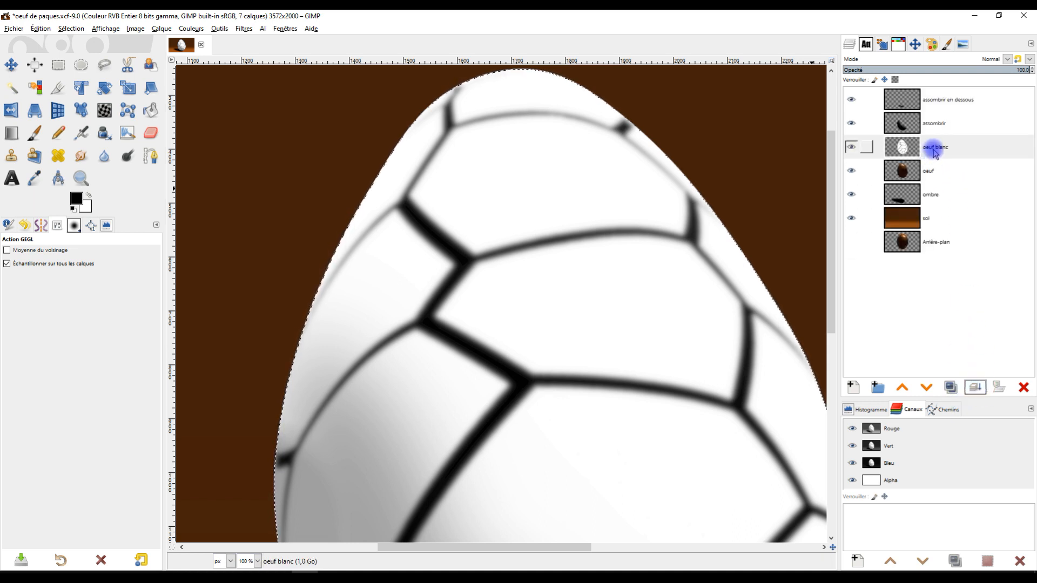
left_click(934, 151)
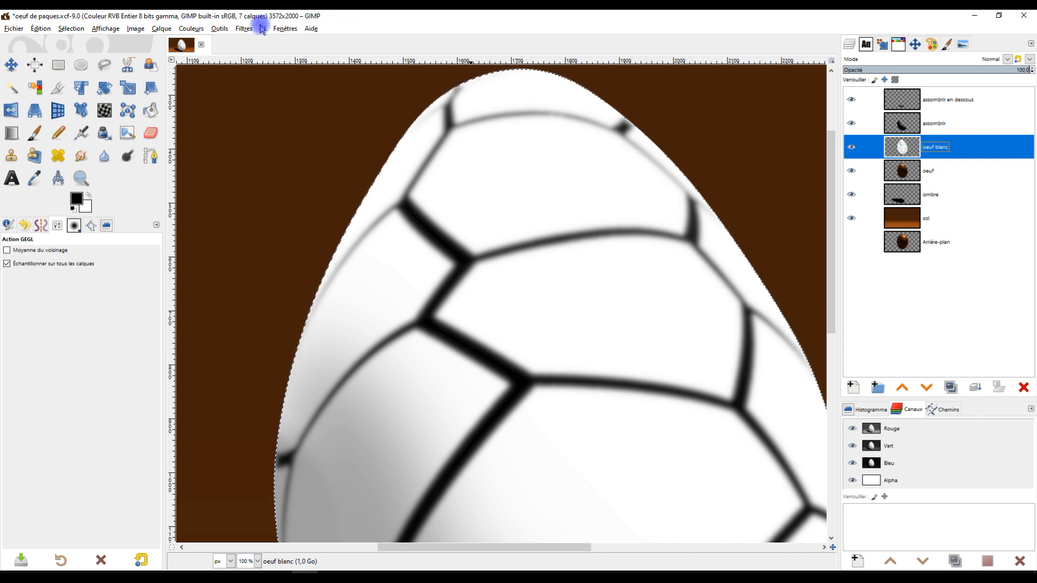
Step: Start the Relief (Emboss) distortion filter on the oeuf blanc layer and set its depth to 8
left_click(244, 28)
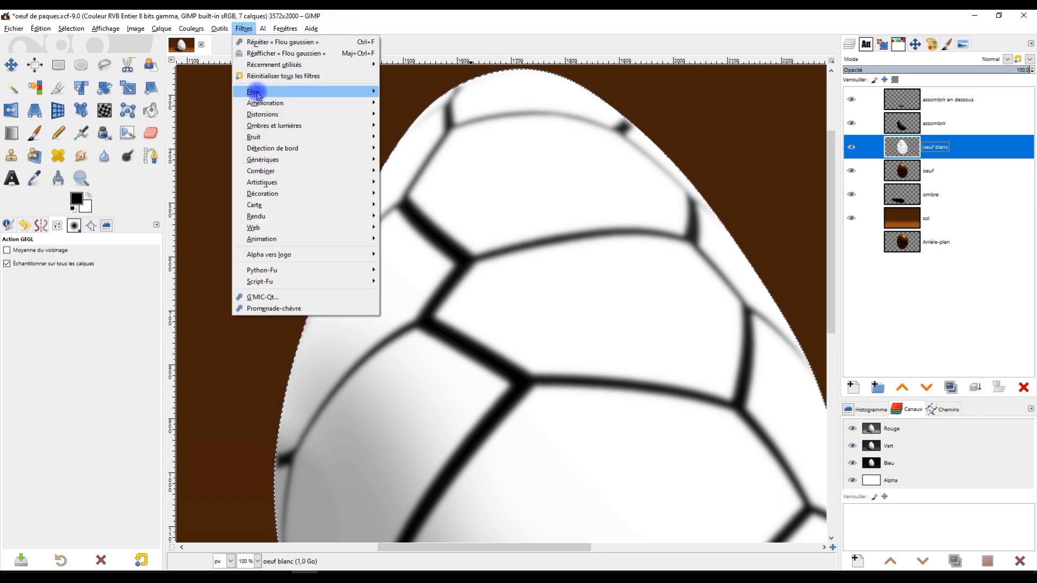
mouse_move(297, 114)
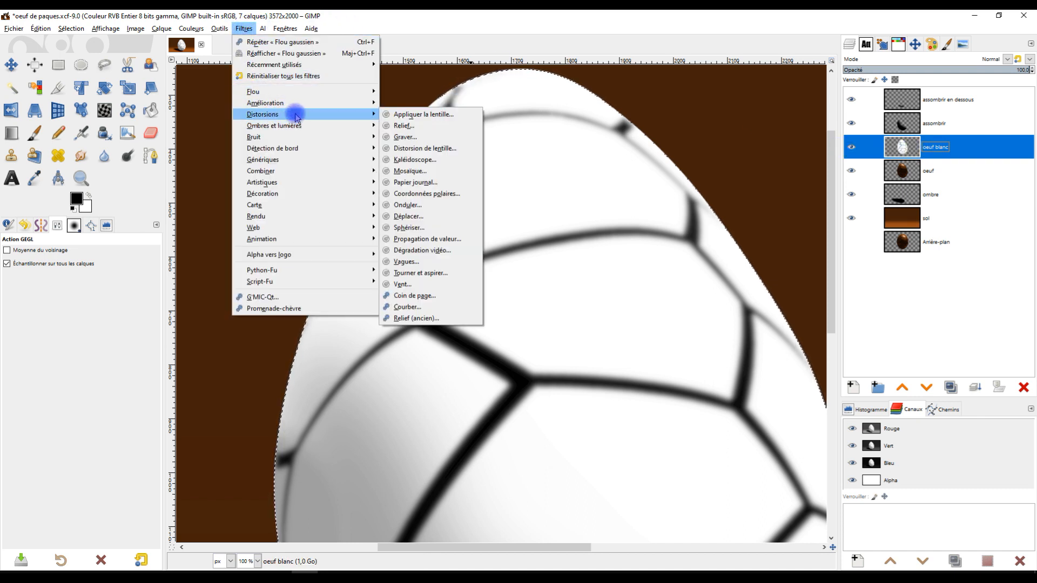
left_click(432, 127)
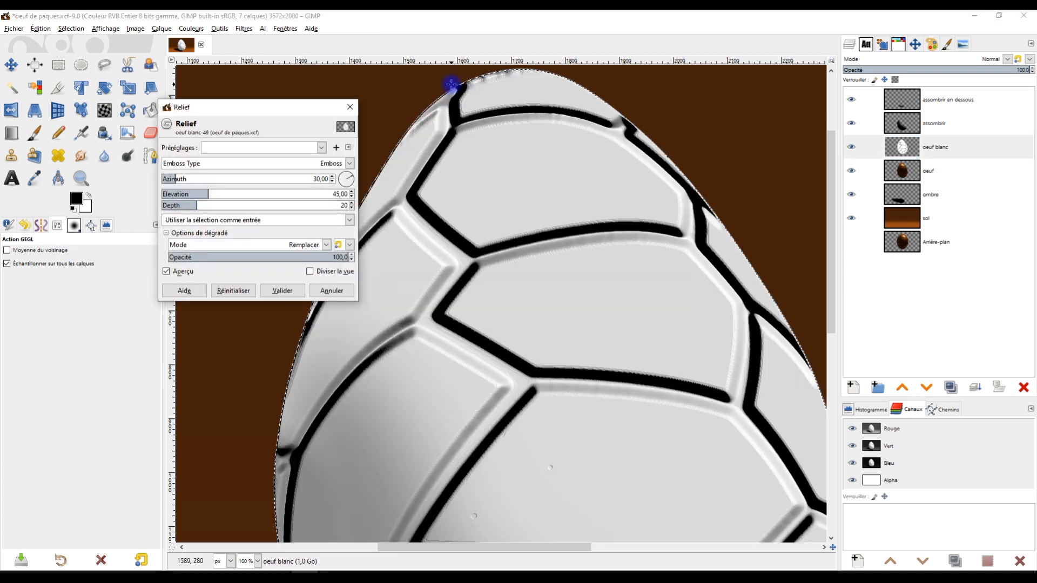
left_click_drag(621, 267, 597, 242)
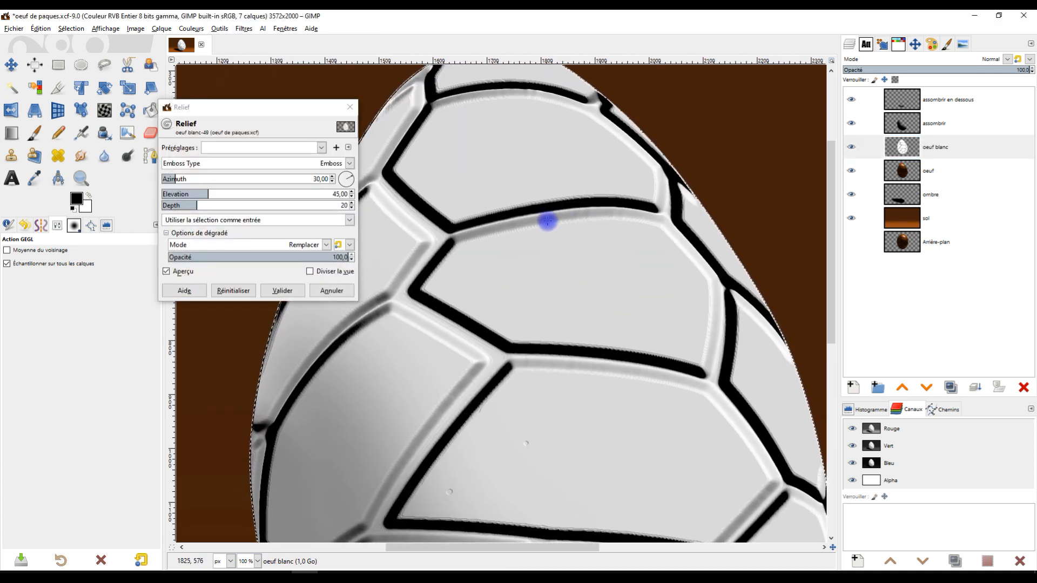
left_click(179, 205)
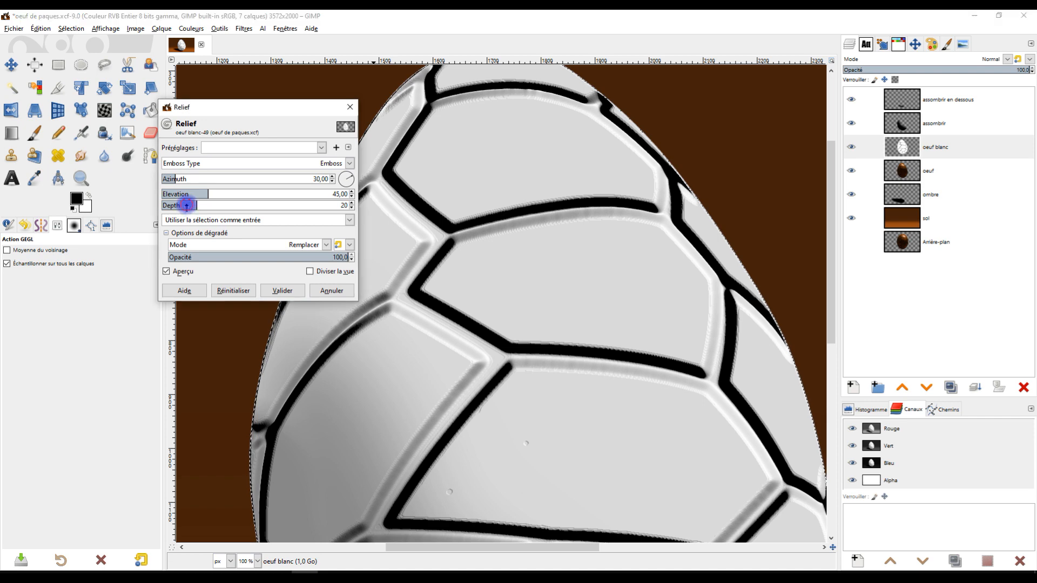
left_click_drag(179, 205, 174, 206)
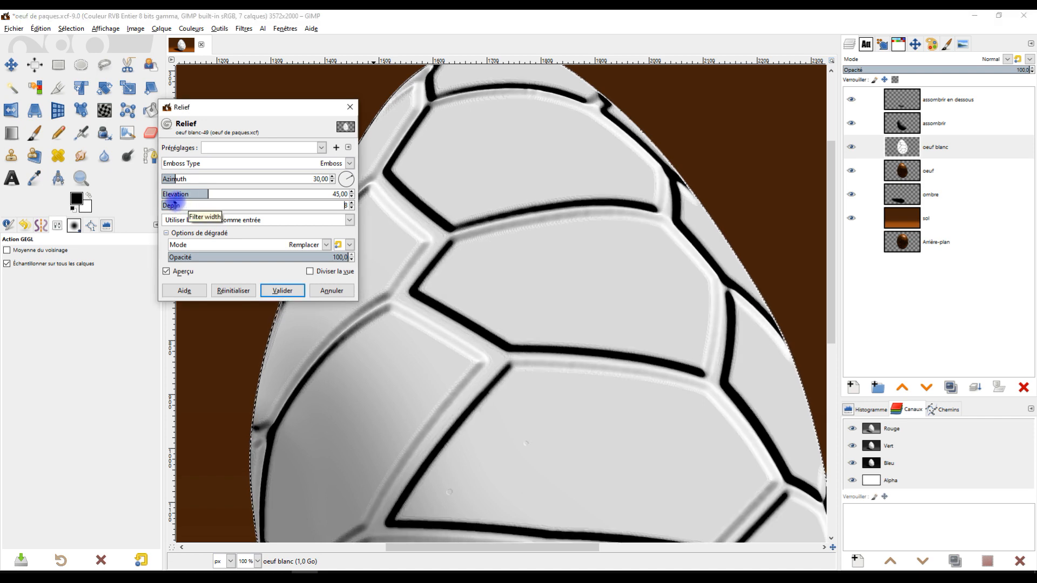
Step: Adjust the light direction of the Relief filter, ending with an azimuth of 12.58
left_click_drag(198, 180, 252, 181)
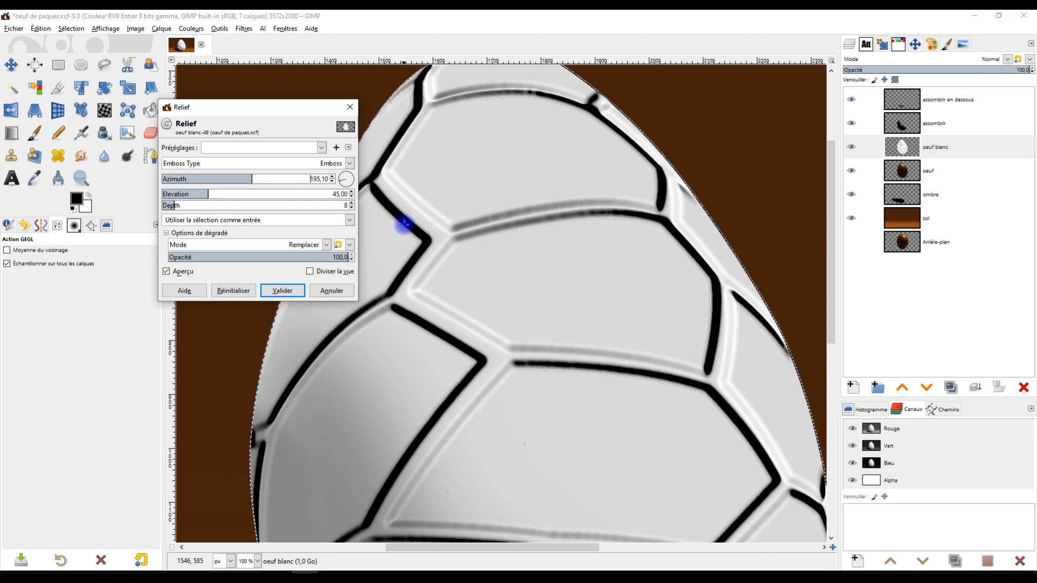
left_click_drag(253, 177, 338, 154)
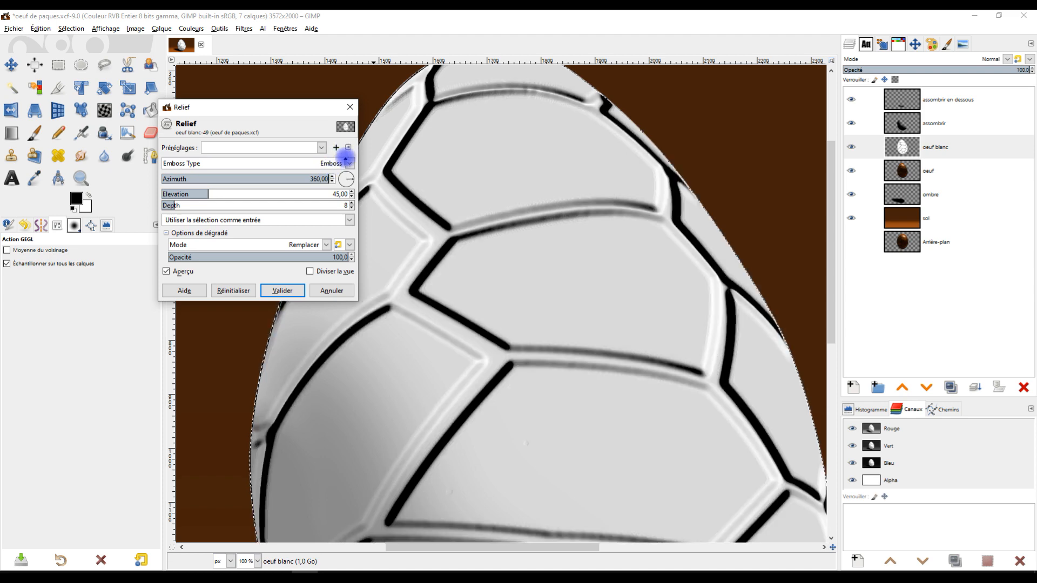
left_click(353, 179)
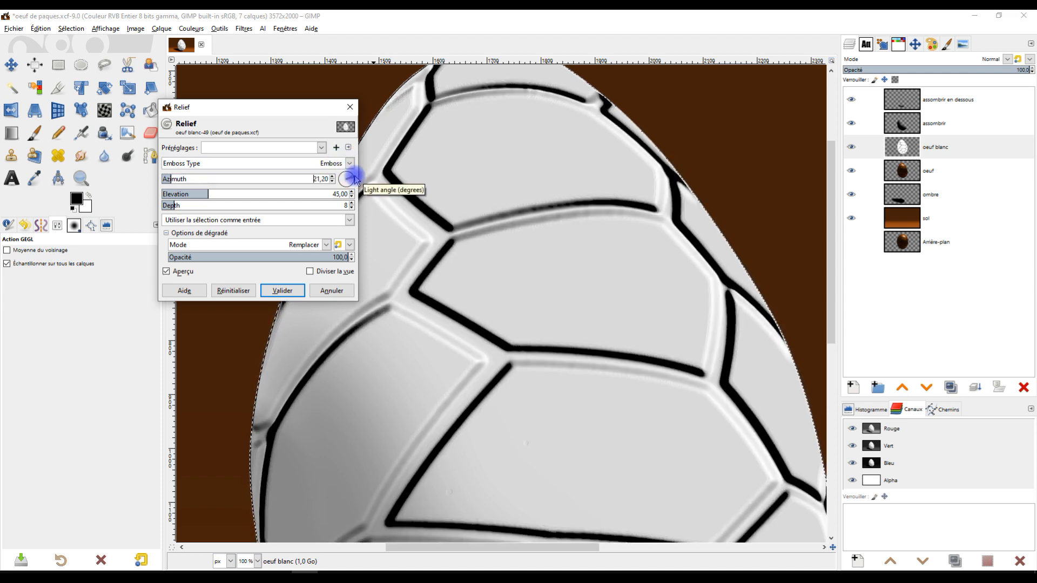
left_click(354, 179)
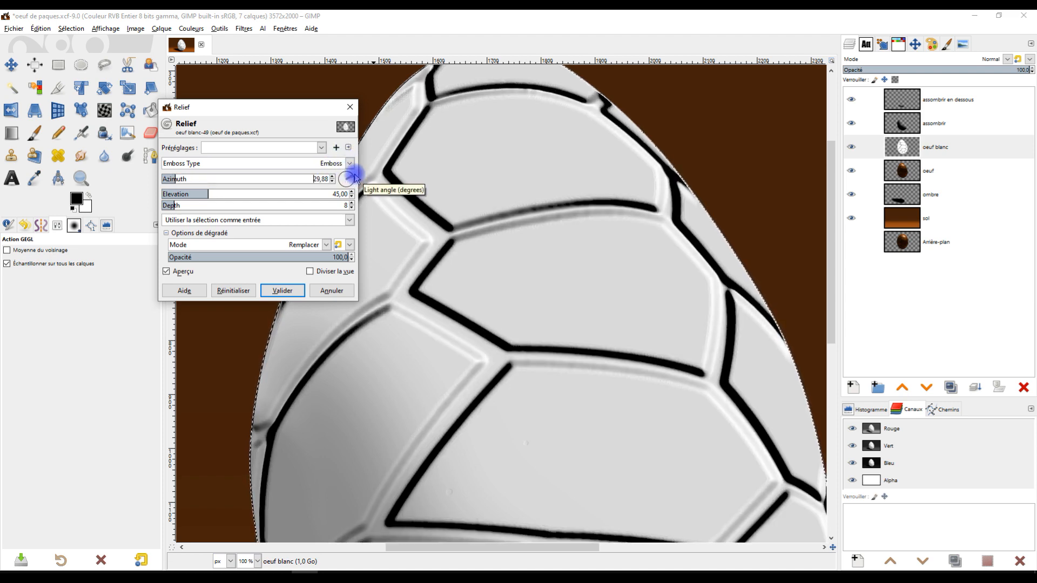
left_click(353, 179)
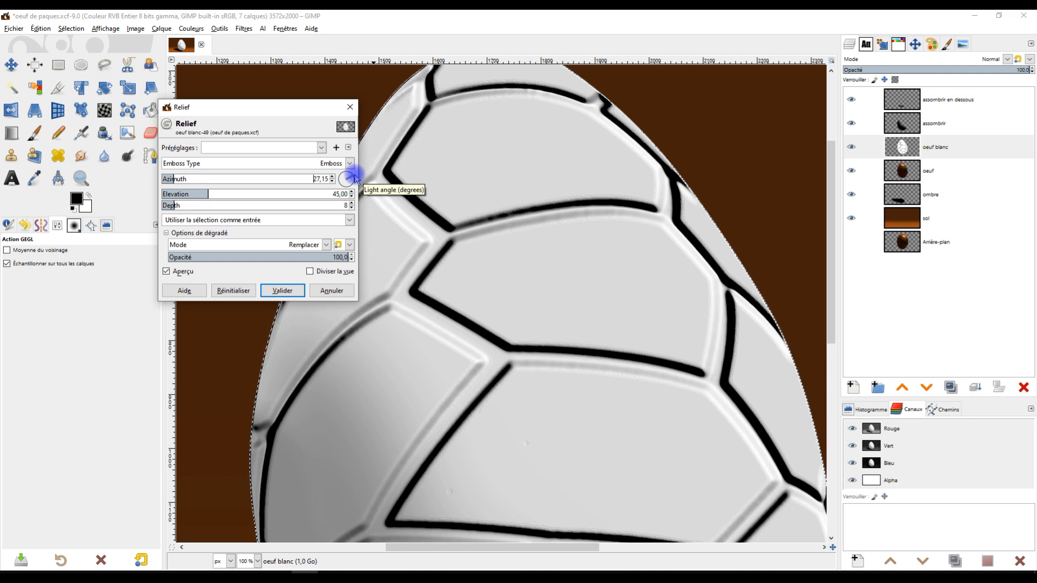
left_click(354, 179)
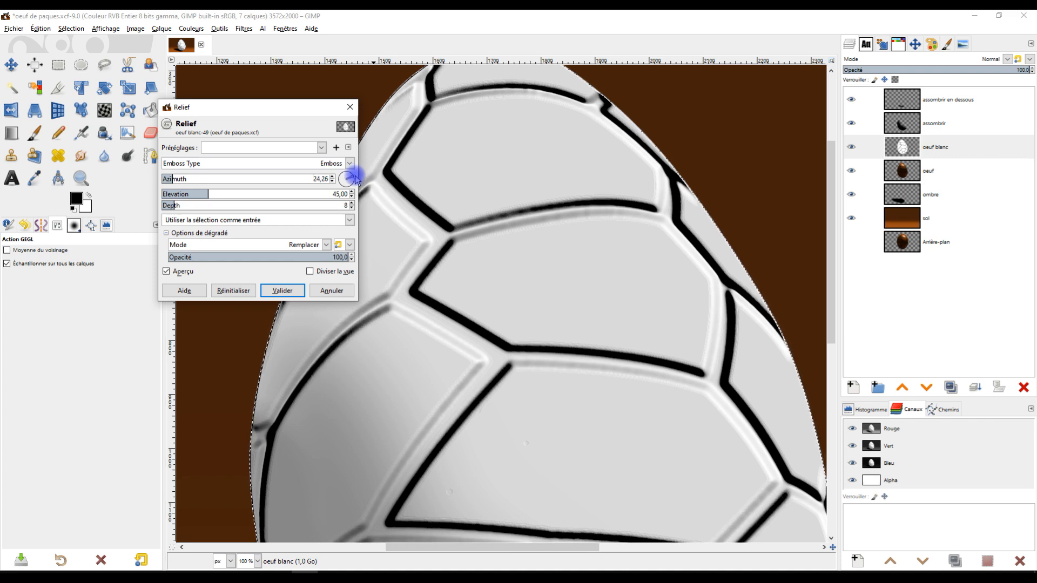
left_click(354, 179)
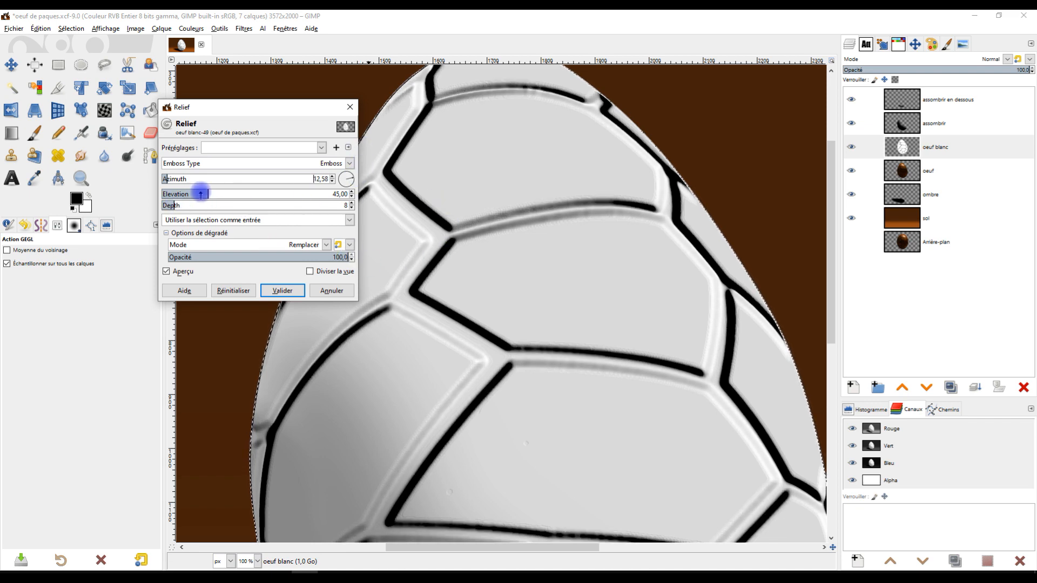
Step: Set the Relief filter's elevation to 21.33 and depth to 2, and apply it to the oeuf blanc layer
left_click_drag(199, 194, 184, 193)
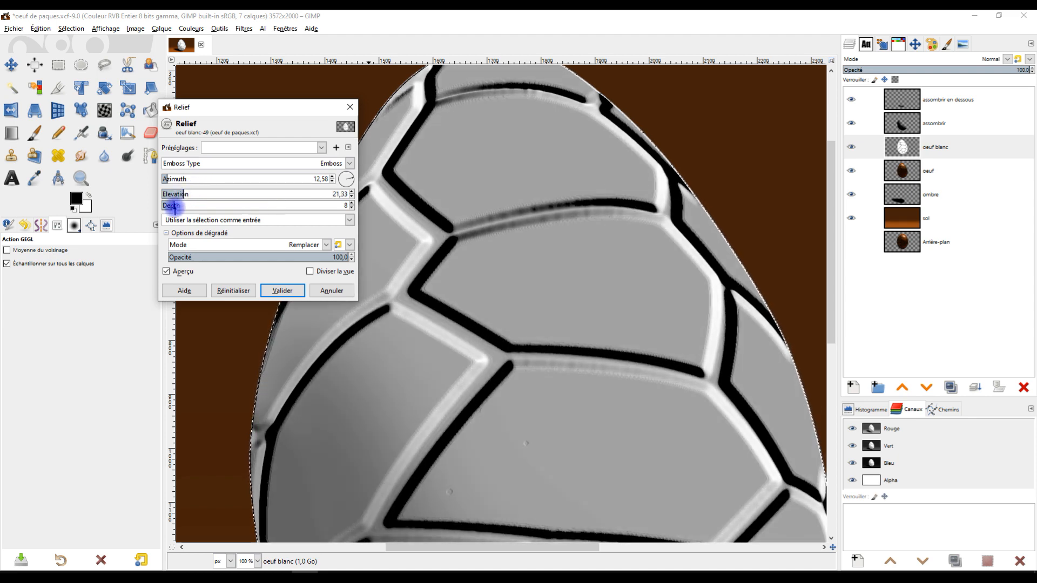
left_click_drag(174, 204, 165, 203)
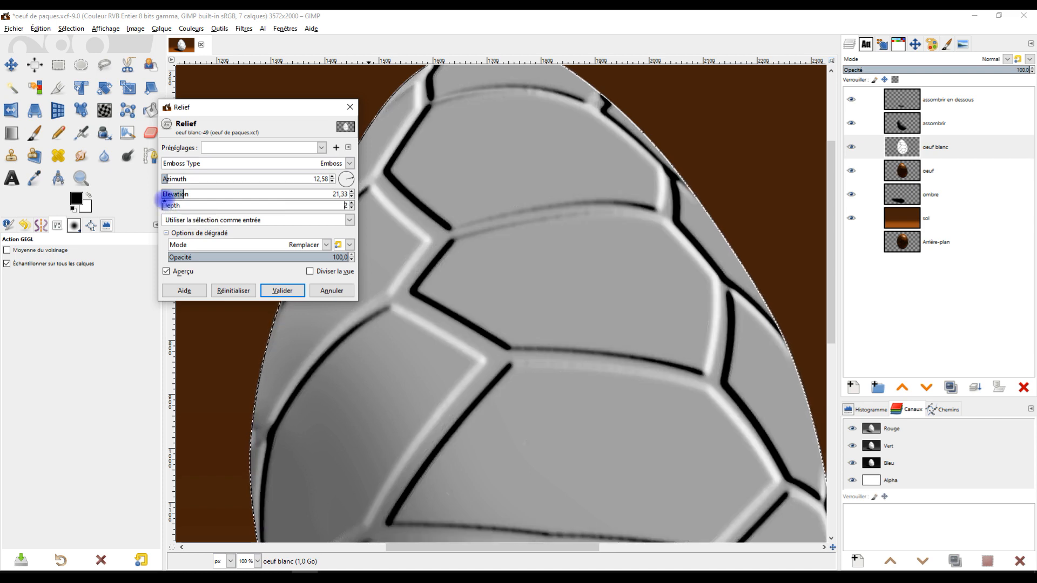
left_click_drag(162, 203, 158, 203)
scroll(159, 203, "up", 5)
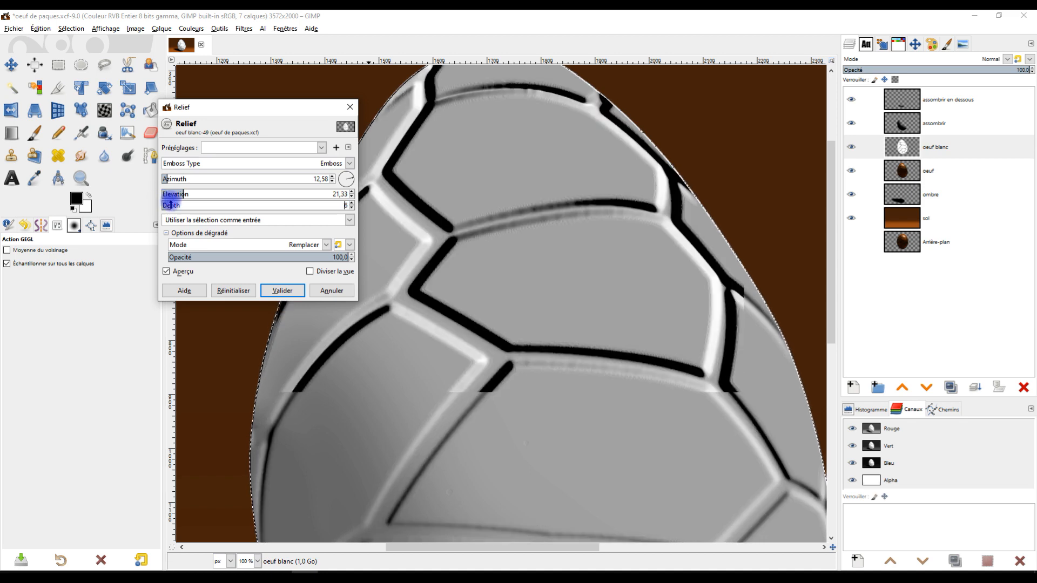
scroll(159, 203, "down", 5)
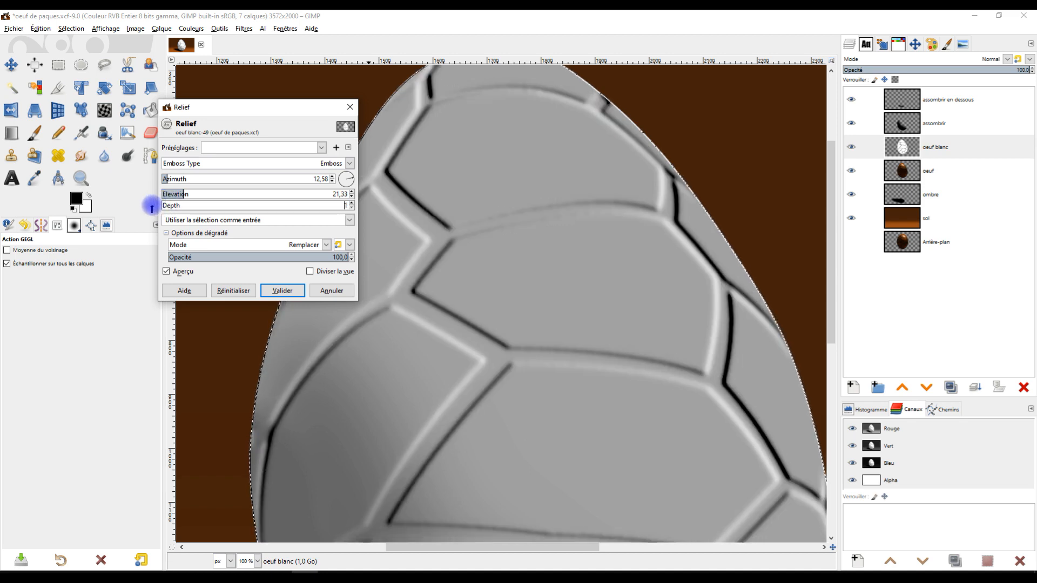
left_click(351, 204)
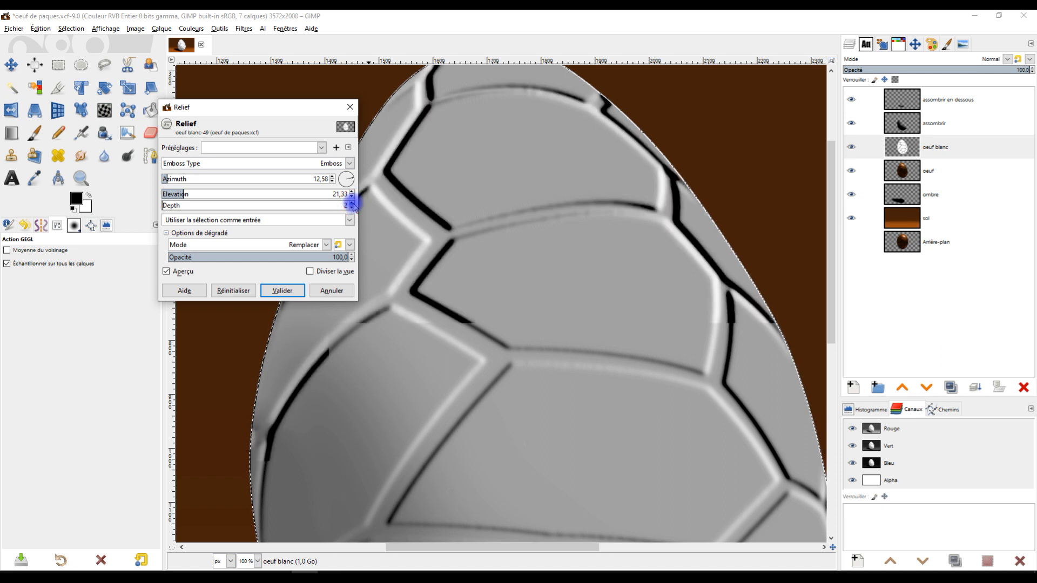
left_click(351, 203)
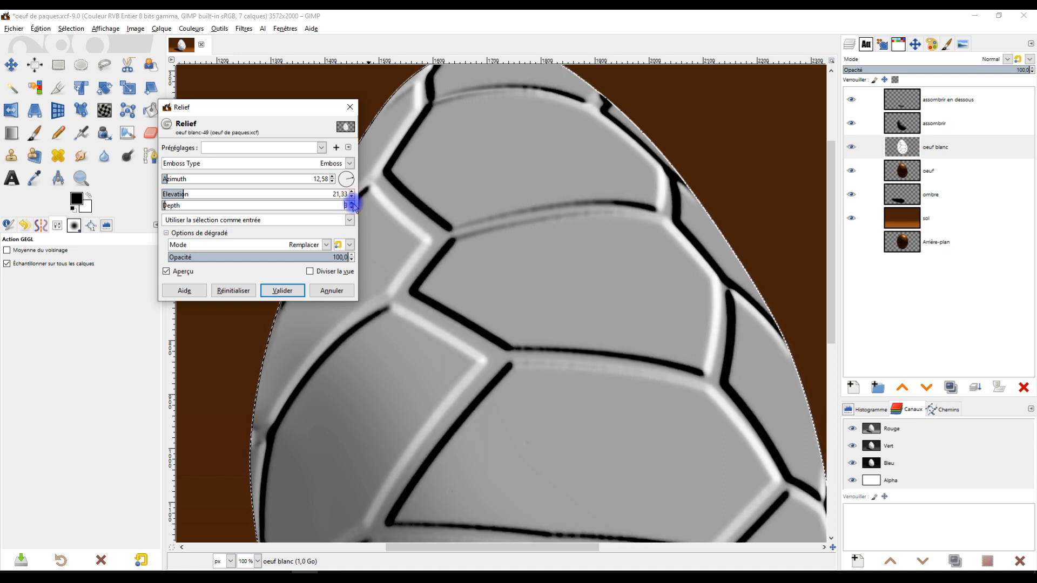
left_click(352, 208)
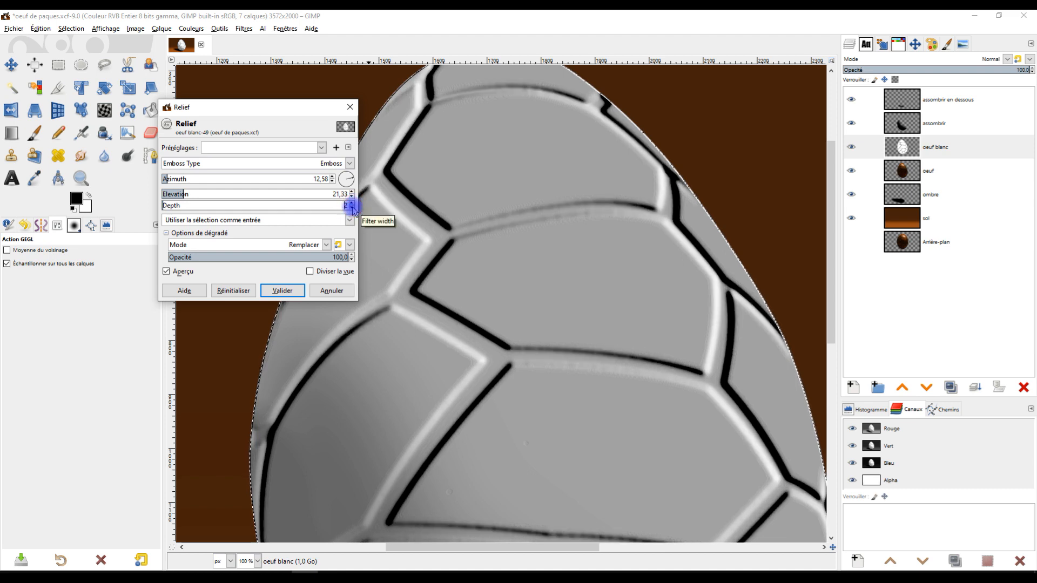
left_click(283, 291)
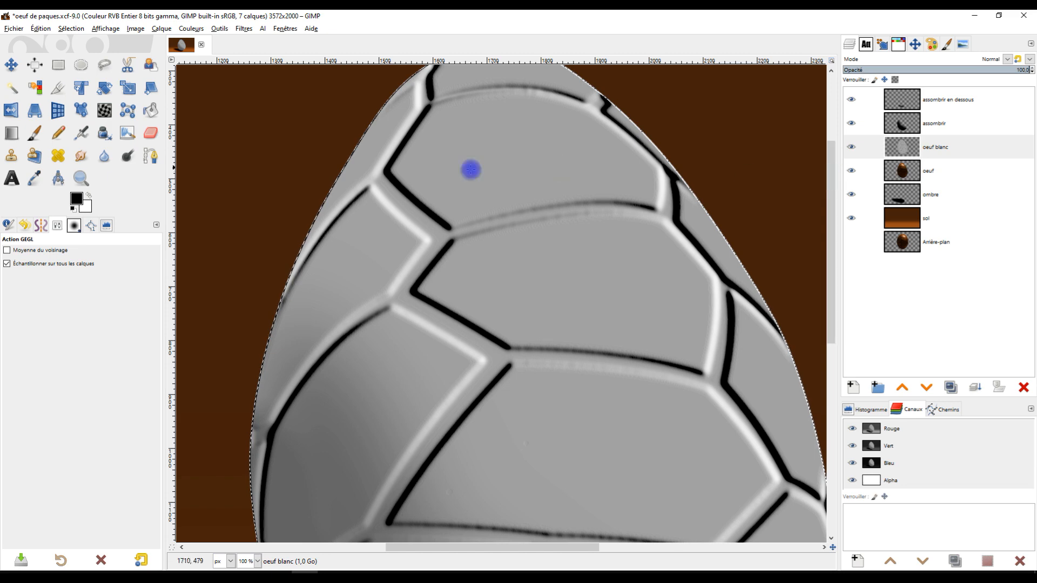
Step: Remove the egg selection and apply a Gaussian blur of size 1.50 in X and Y to the oeuf blanc layer
left_click(71, 28)
left_click(154, 52)
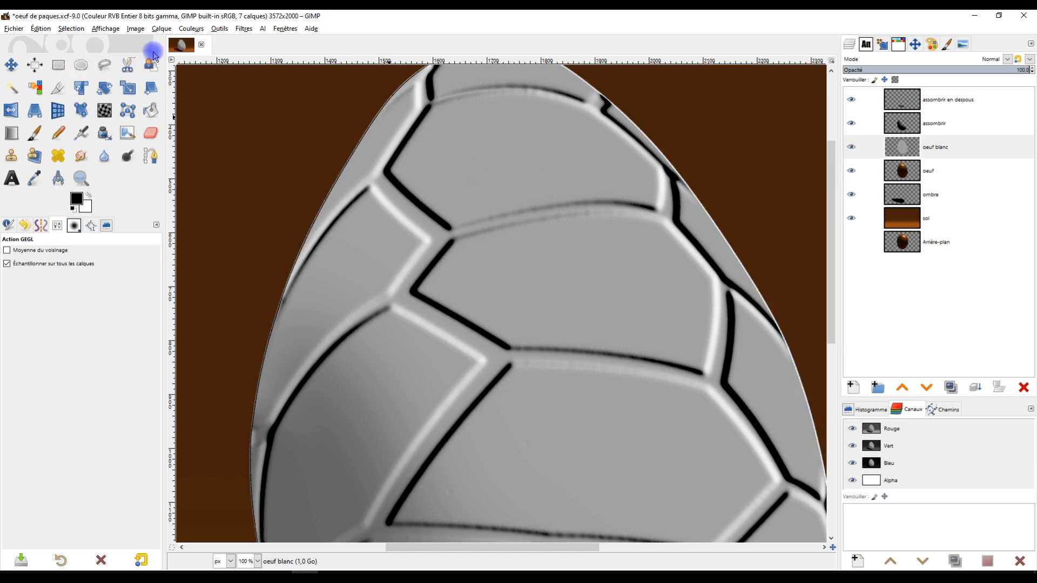
left_click(253, 30)
mouse_move(280, 91)
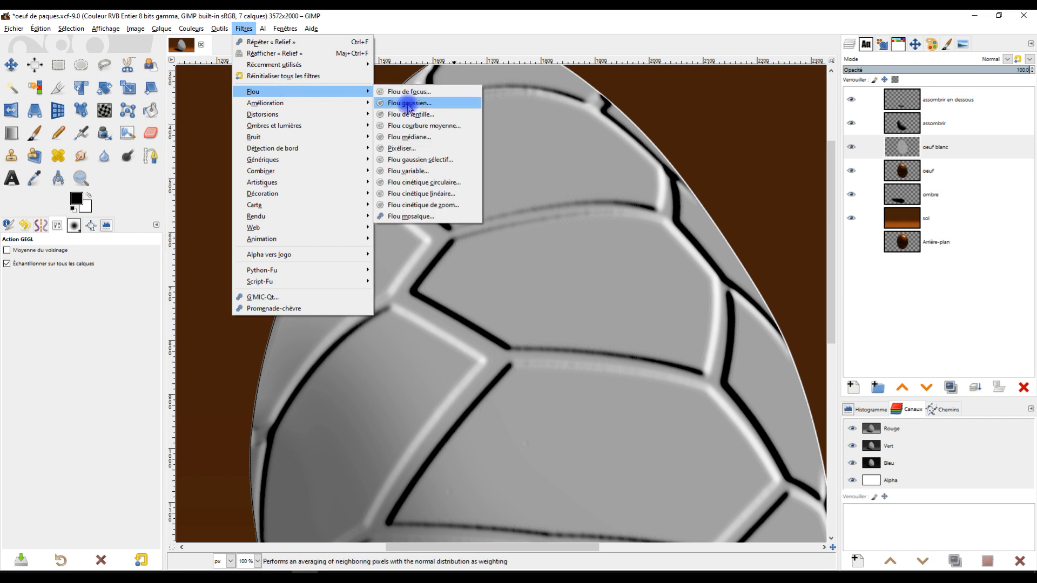
left_click(409, 103)
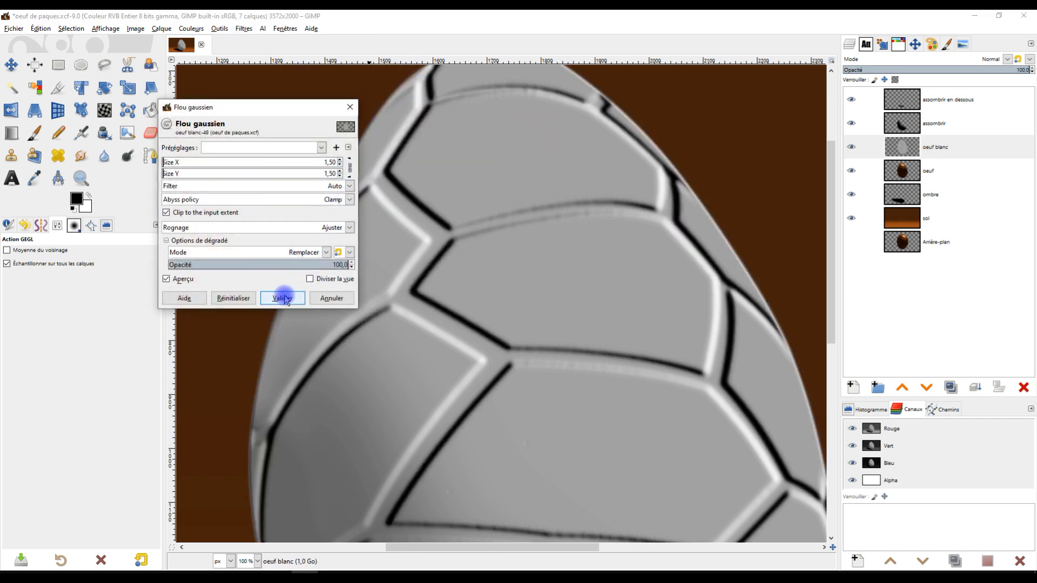
left_click(282, 298)
Step: Set the oeuf blanc layer's blend mode to Lumière douce and compare the egg with the layer hidden and shown
scroll(678, 340, "down", 4)
left_click_drag(675, 358, 553, 309)
scroll(554, 309, "up", 2)
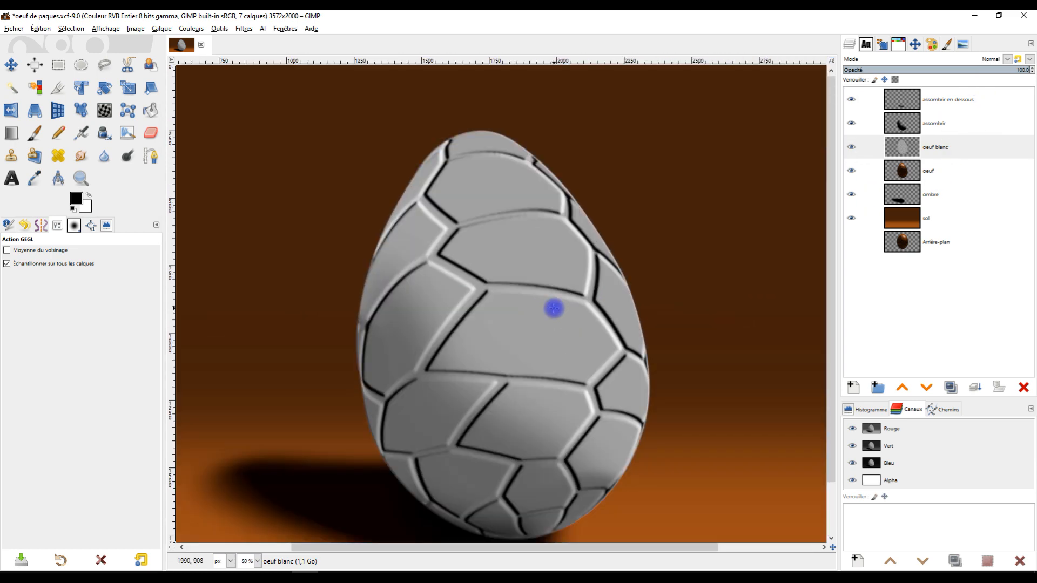
left_click(997, 61)
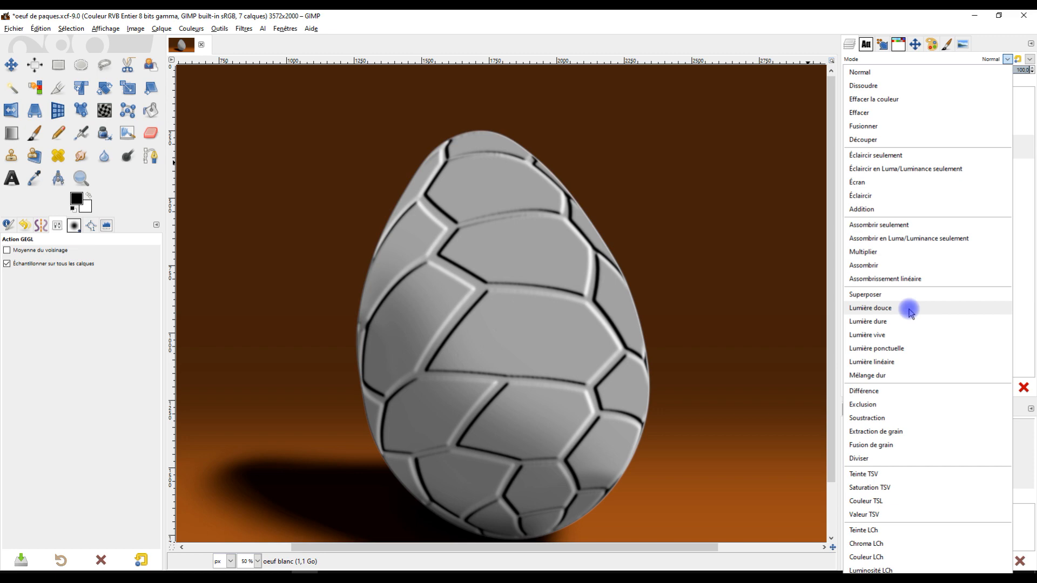
left_click(870, 308)
scroll(495, 188, "up", 2)
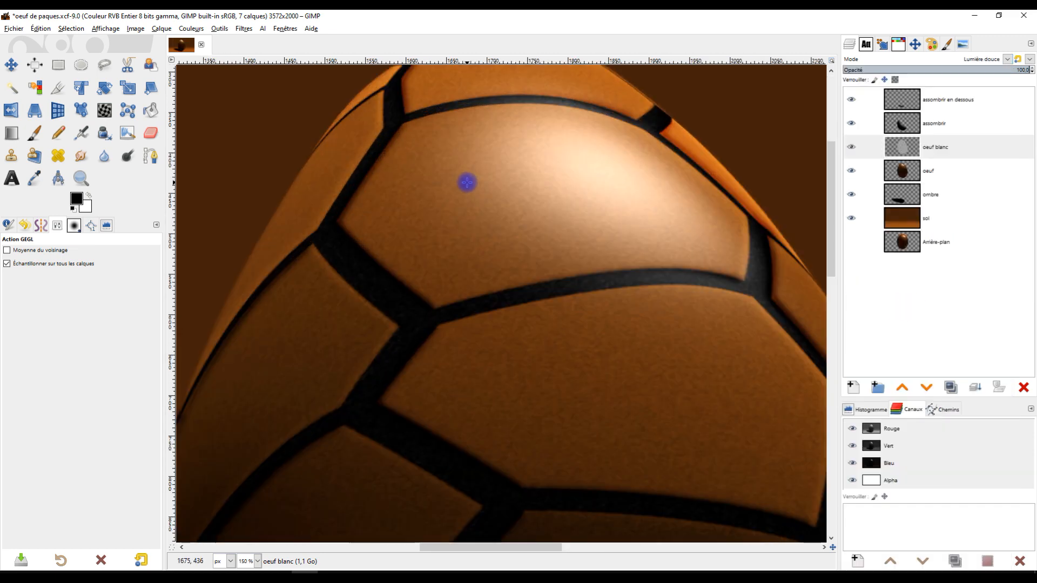
scroll(598, 204, "up", 1)
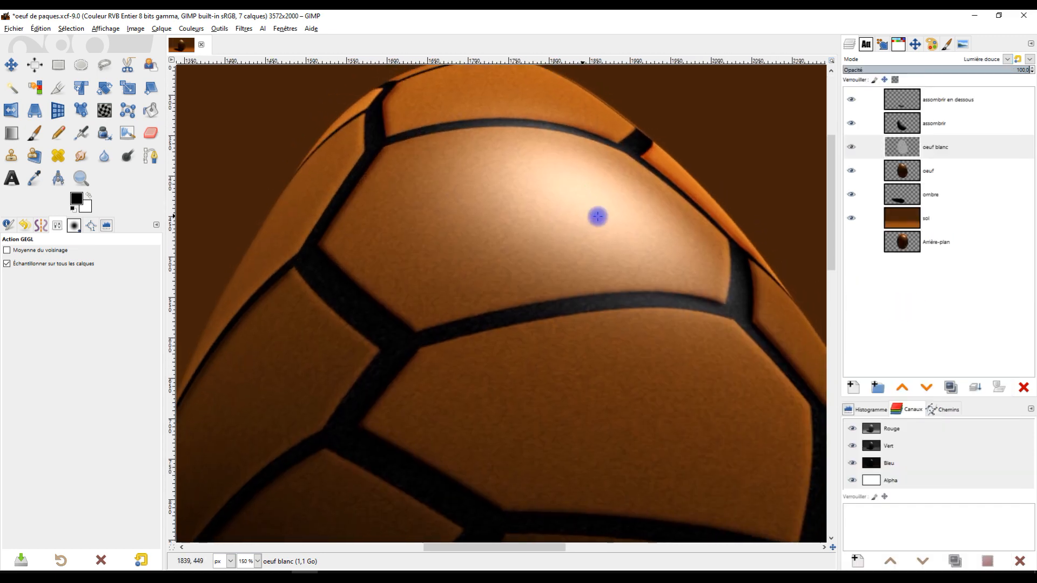
left_click(851, 147)
left_click(852, 147)
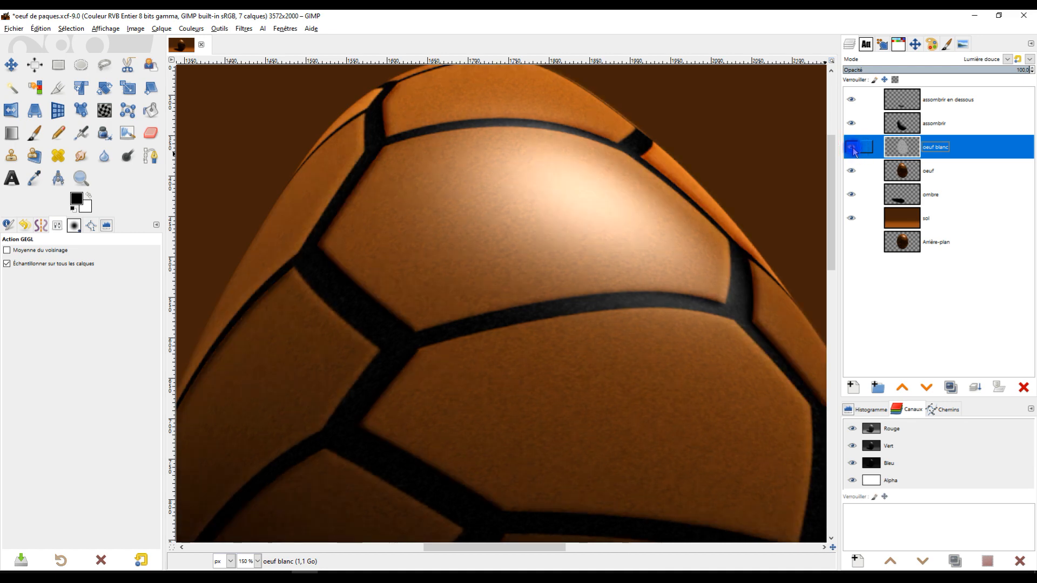
Step: Duplicate the oeuf blanc layer to strengthen the tile relief
left_click_drag(897, 151, 952, 388)
scroll(715, 390, "down", 1)
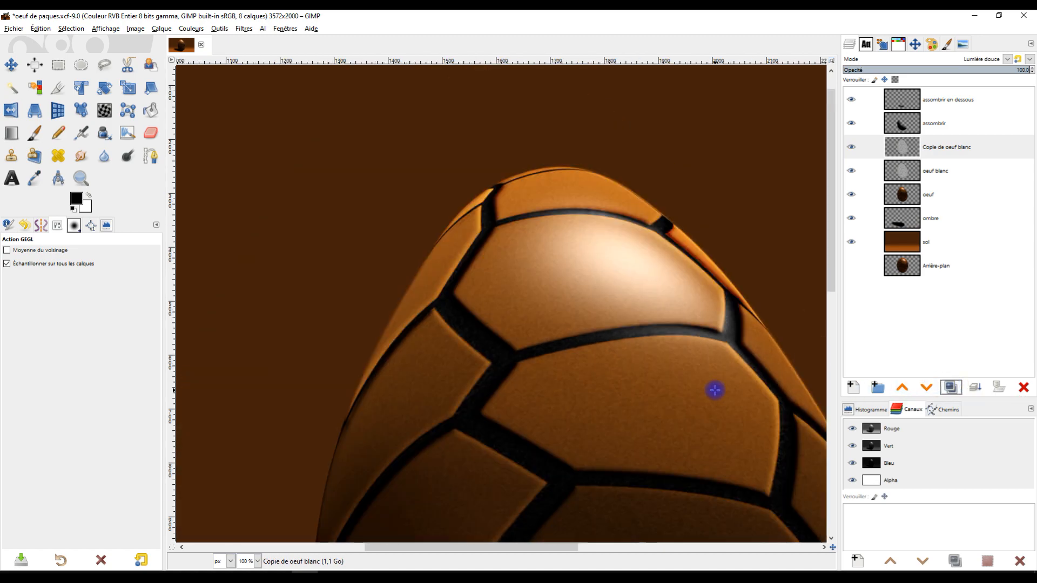
scroll(629, 345, "up", 1)
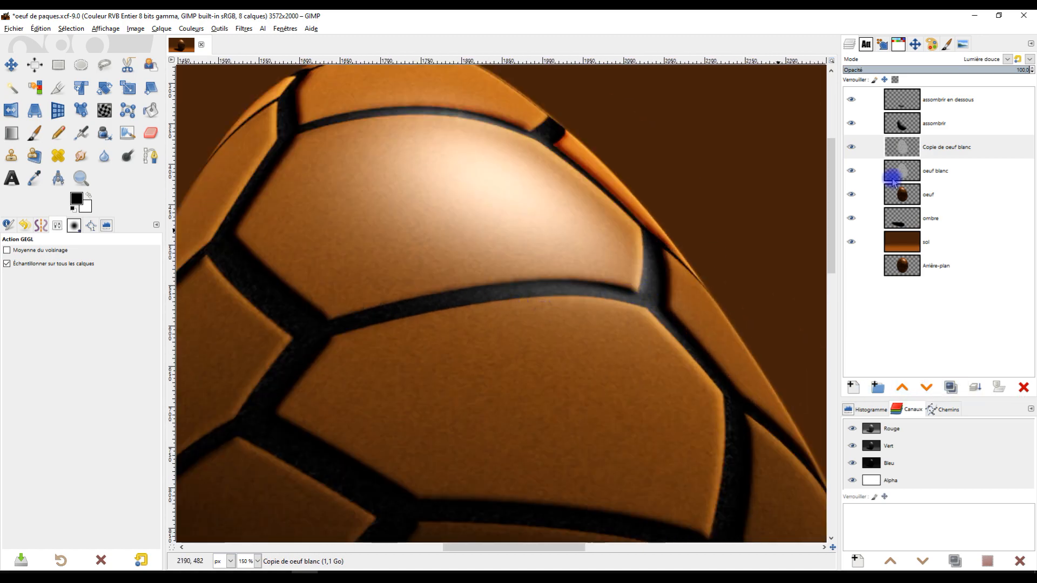
Step: Delete the Copie de oeuf blanc layer and check the remaining oeuf blanc layer's effect by hiding and showing it
left_click(1024, 387)
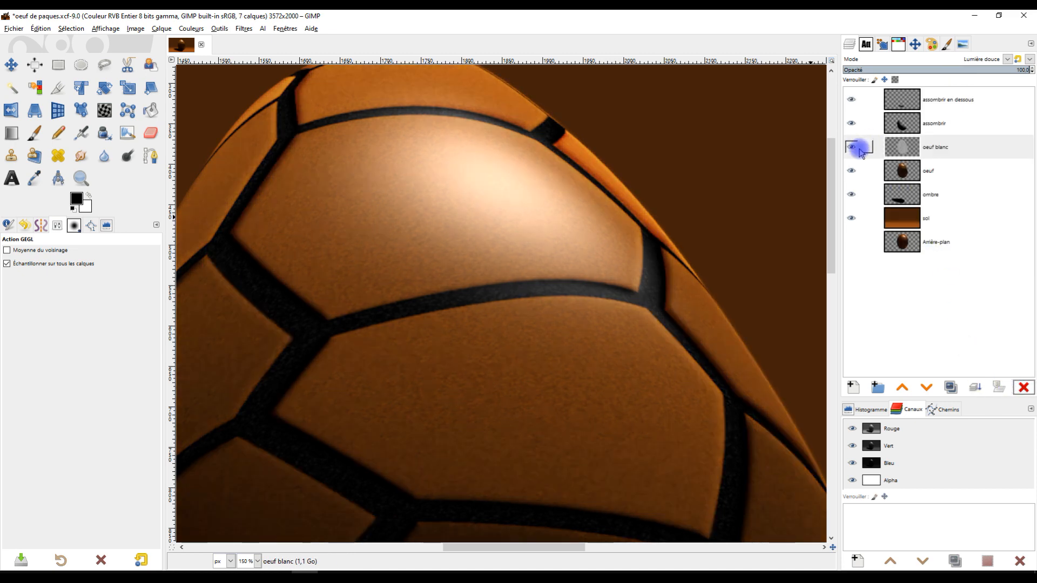
left_click(856, 151)
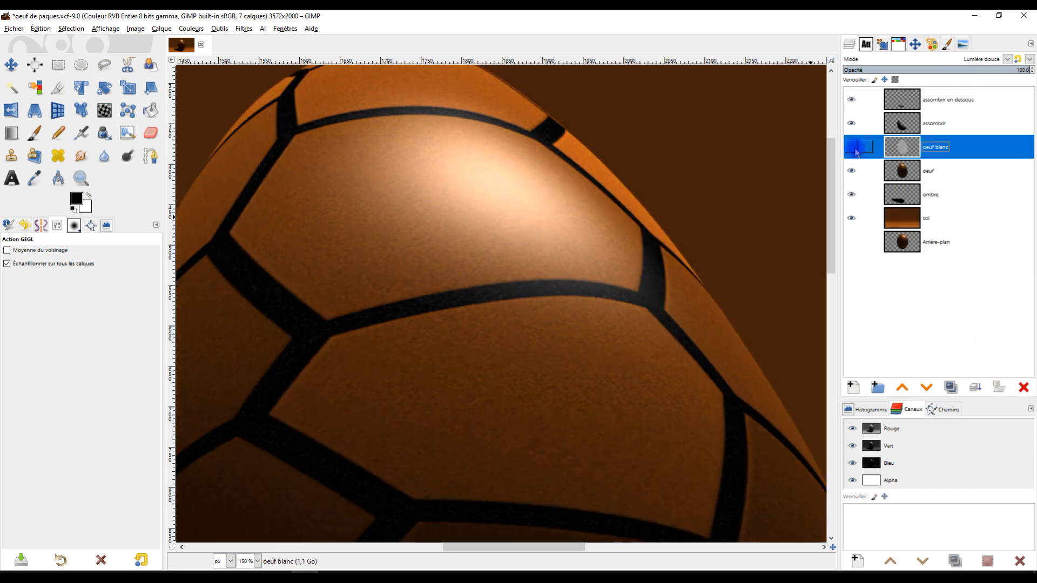
left_click(856, 151)
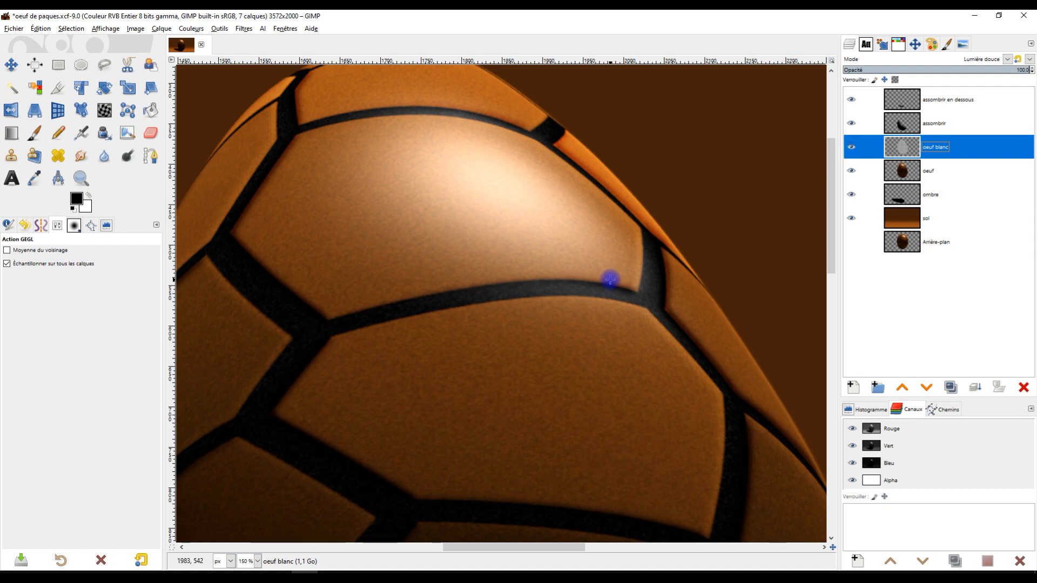
Step: Examine the scale edges up close with the oeuf blanc layer hidden and shown
scroll(615, 324, "down", 3)
scroll(610, 146, "up", 5)
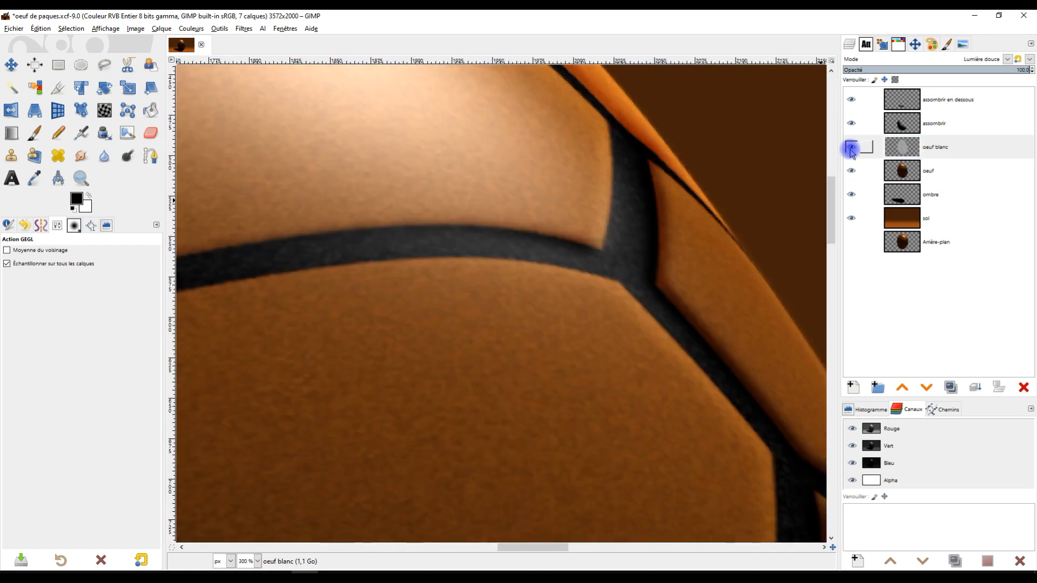
left_click(852, 148)
left_click(852, 148)
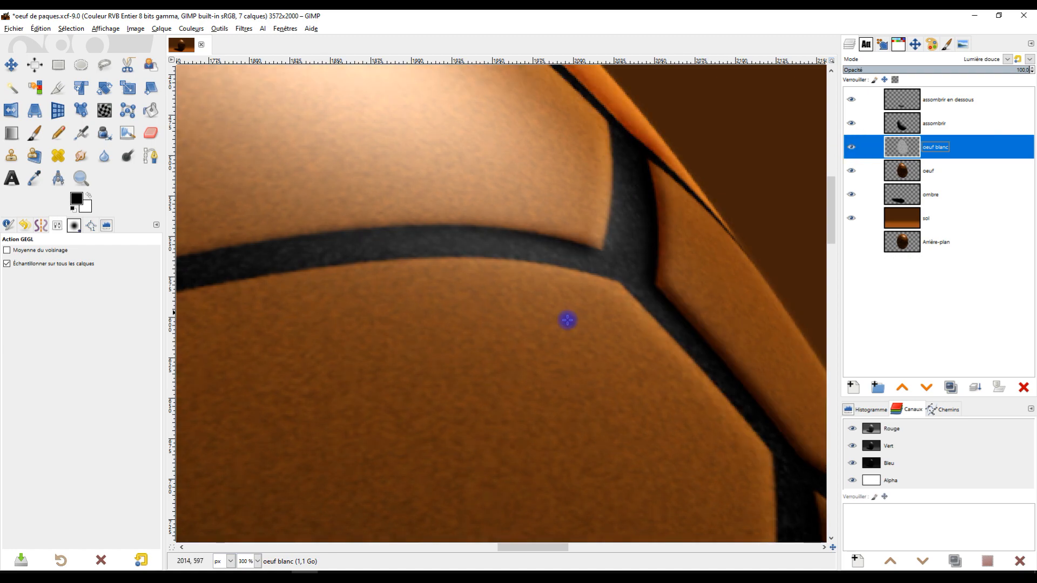
scroll(572, 314, "down", 1)
scroll(584, 291, "up", 1)
scroll(597, 281, "down", 2)
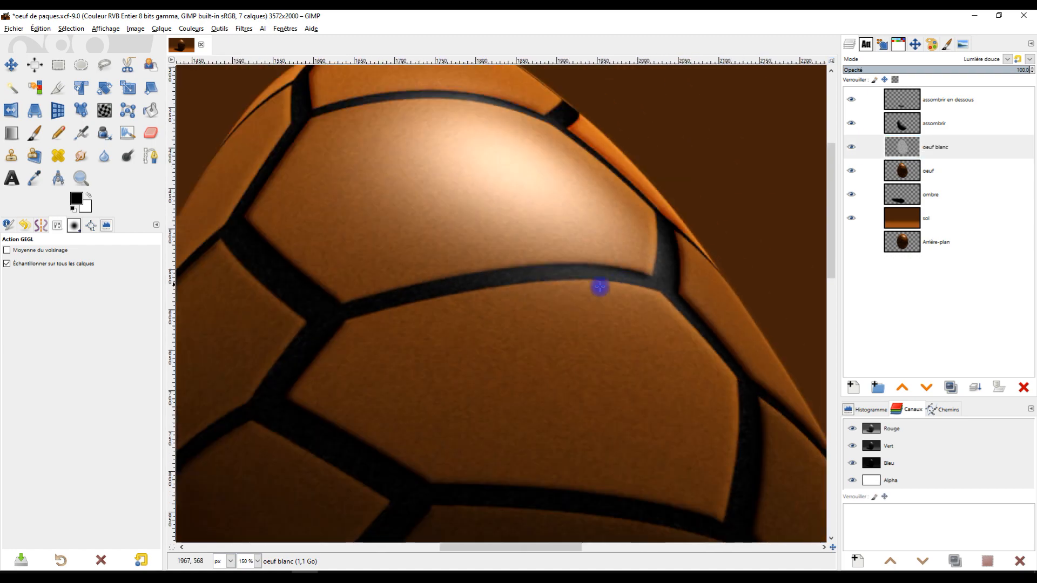
Step: Rename the oeuf blanc layer as relief
double_click(923, 147)
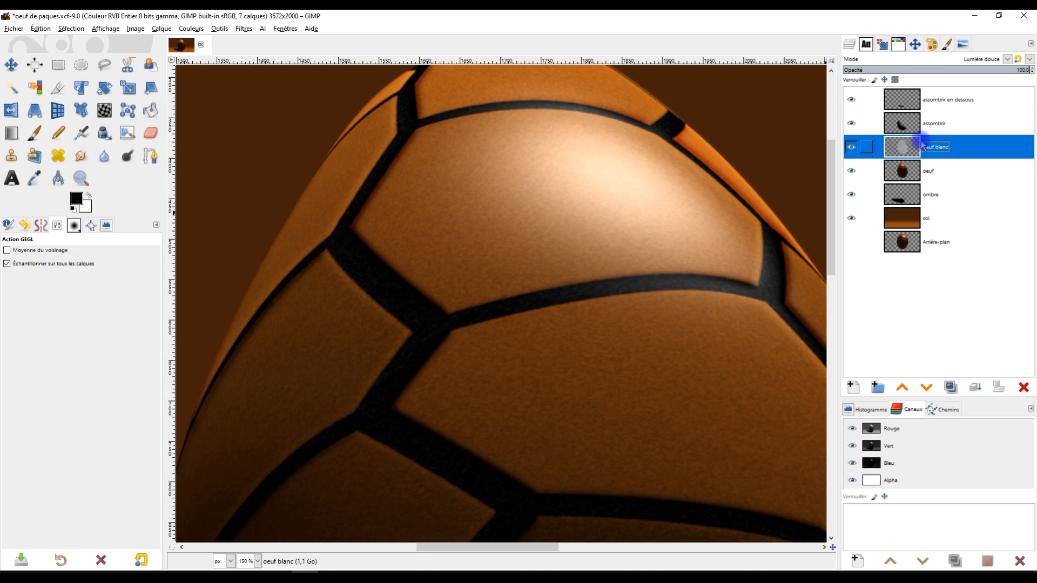
left_click(932, 147)
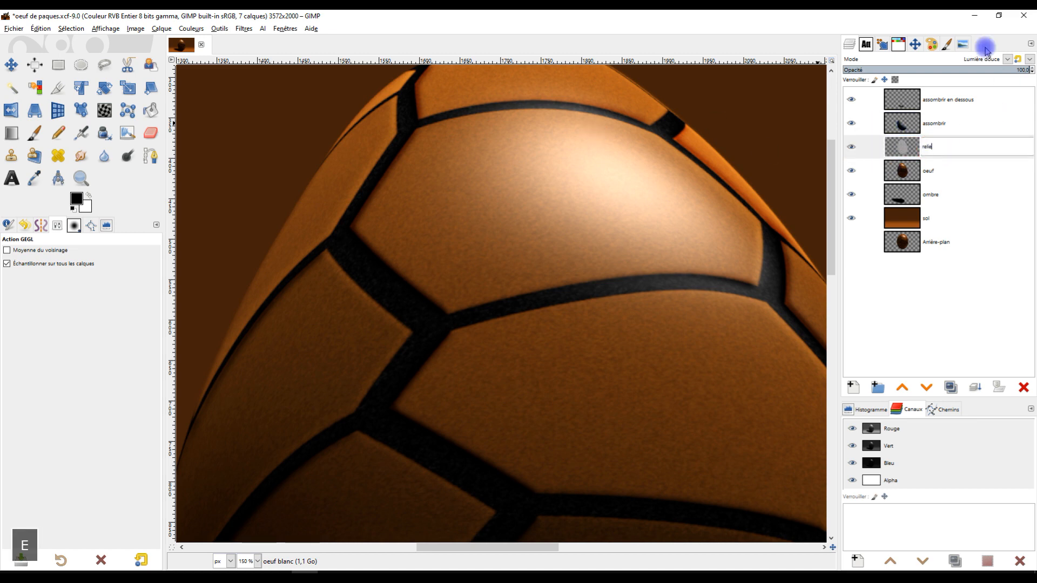
type("relief")
key("Return")
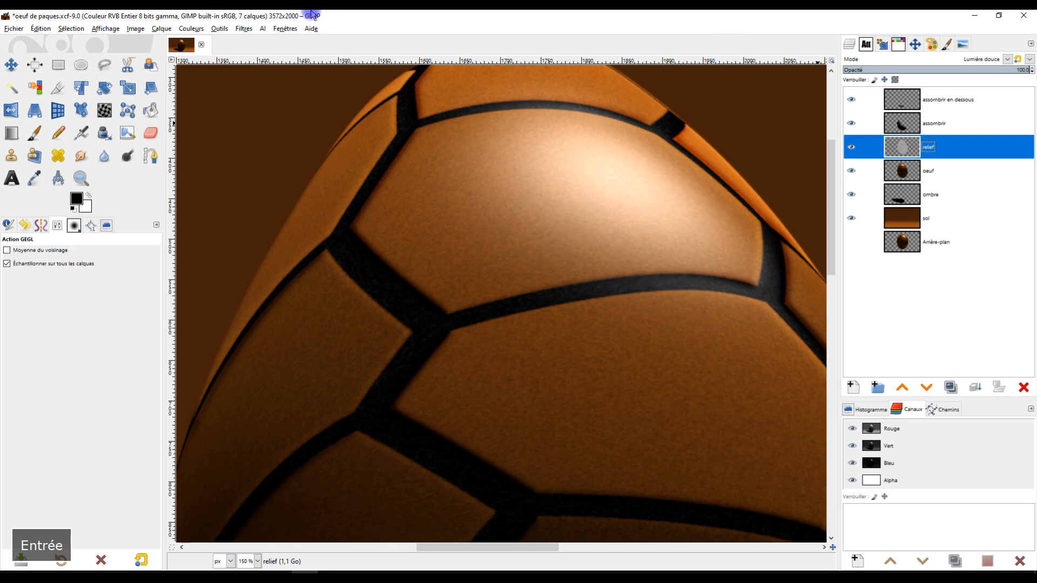
Step: Start a Curves adjustment on the relief layer, shaping the value curve into an S through points 174/224 and 67/38
left_click(191, 28)
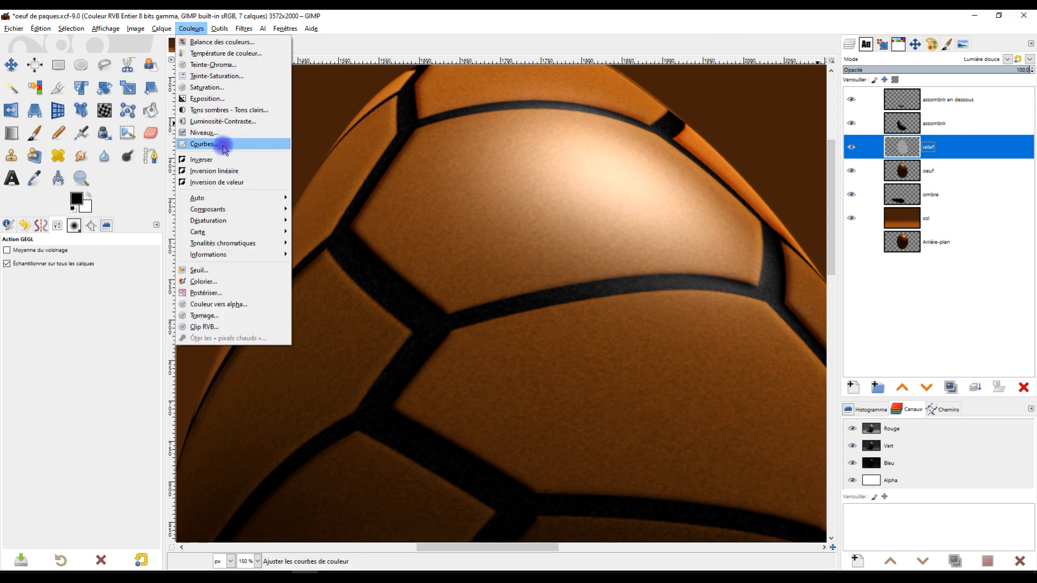
left_click(215, 142)
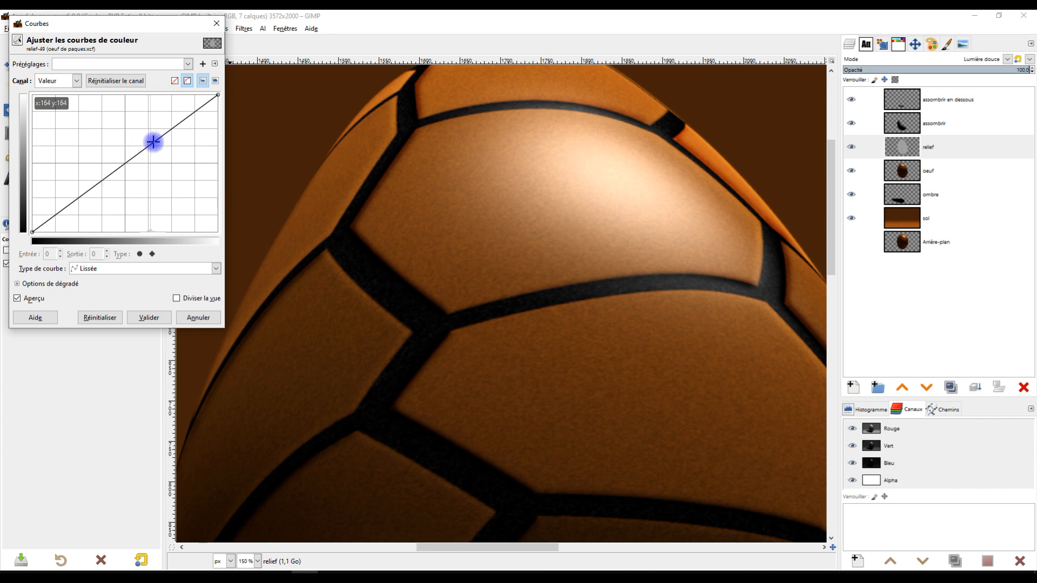
left_click_drag(160, 136, 159, 111)
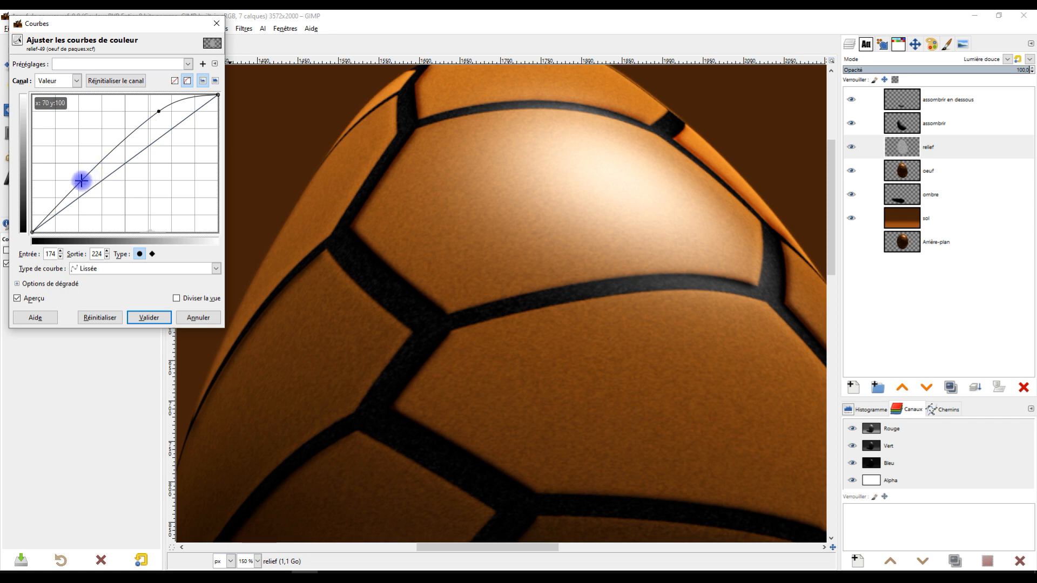
left_click_drag(71, 189, 80, 212)
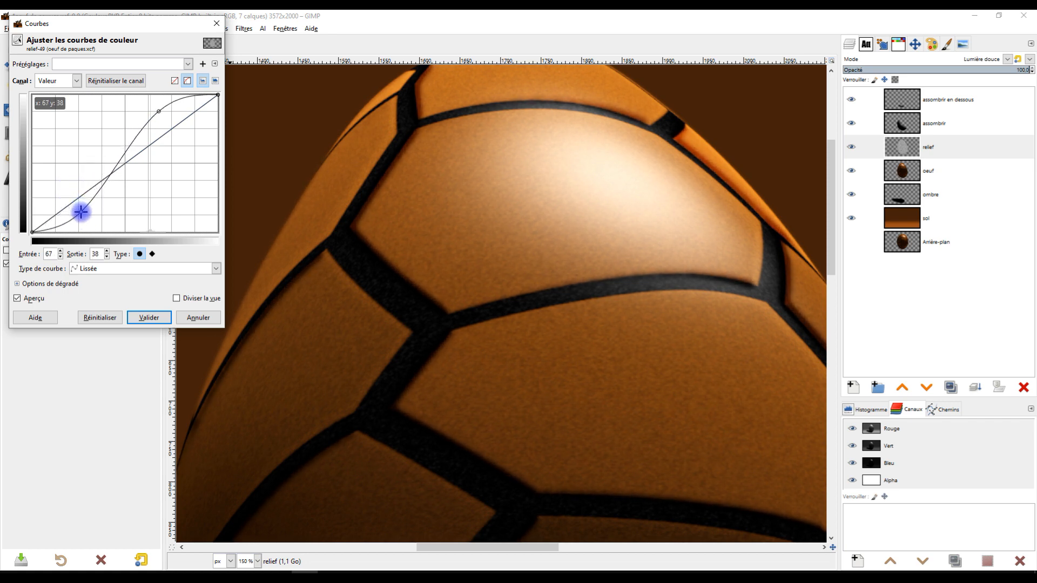
left_click_drag(598, 271, 382, 225)
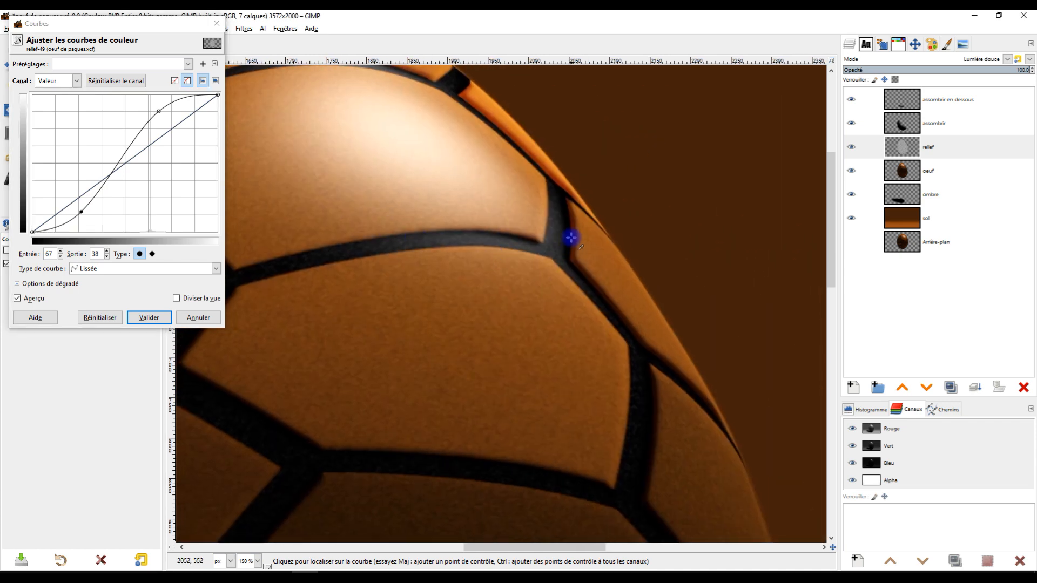
Step: Steepen the value S-curve by moving the lower point to input 93, output 33, and raising the upper point closer to the middle
left_click_drag(160, 111, 151, 105)
left_click_drag(84, 213, 100, 214)
scroll(493, 294, "down", 4)
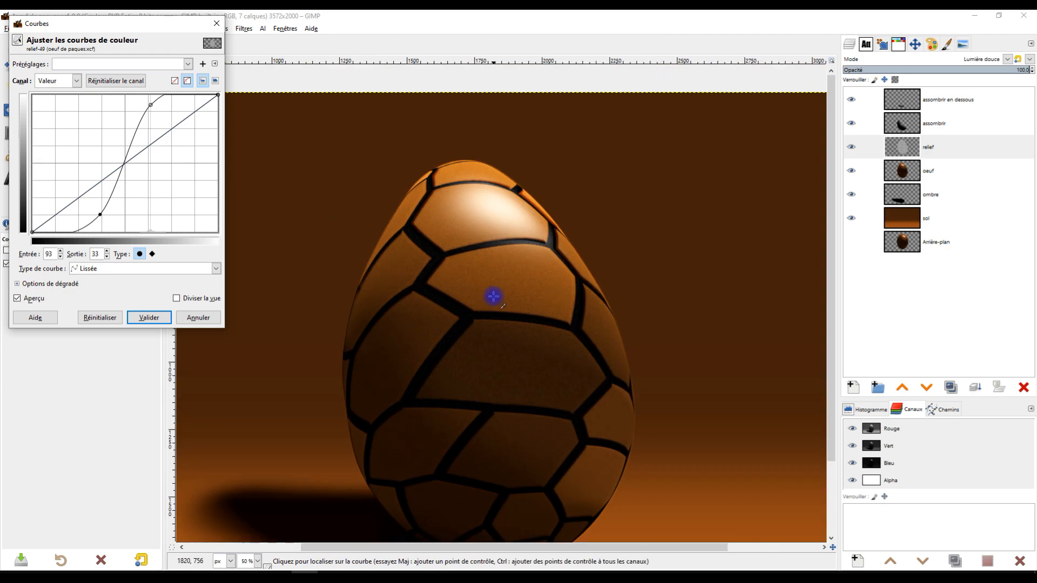
scroll(614, 254, "up", 4)
left_click_drag(537, 304, 611, 250)
scroll(611, 257, "down", 3)
scroll(559, 235, "up", 1)
scroll(559, 227, "up", 2)
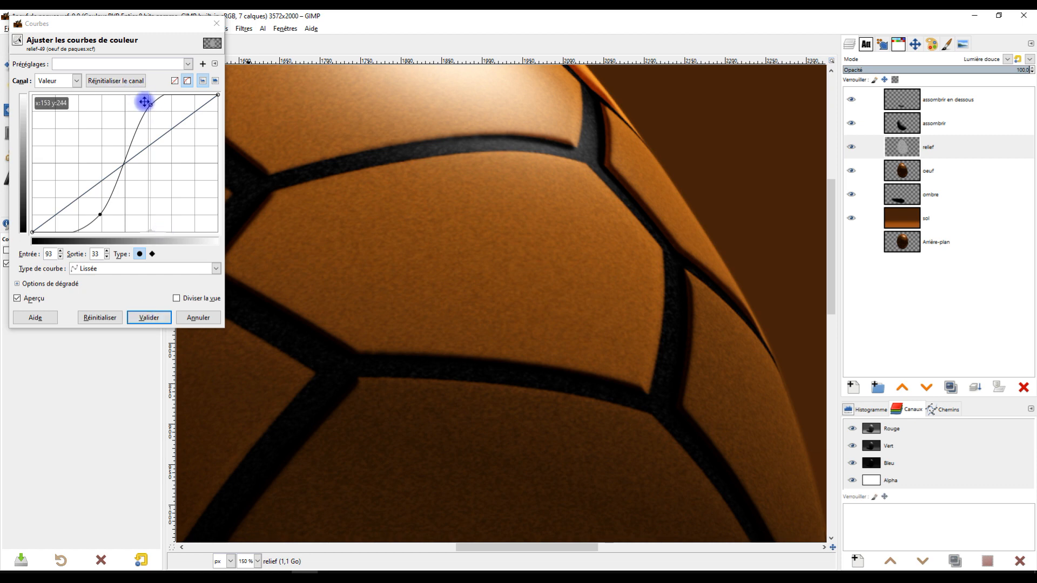
Step: Compare the relief with the curves preview off and on, apply the adjustment, and check the result on the whole egg
left_click(34, 298)
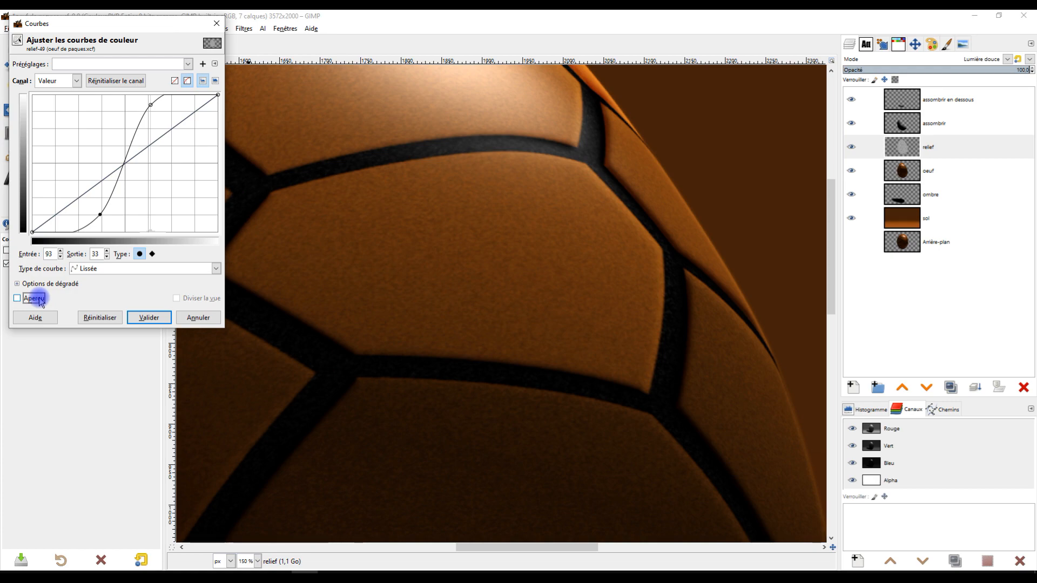
left_click(34, 298)
left_click(149, 318)
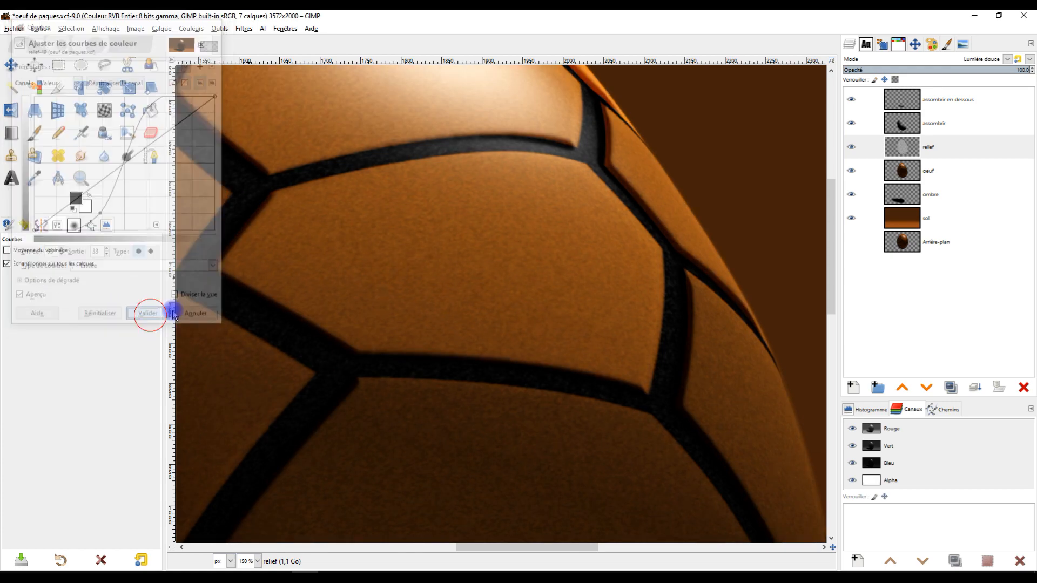
scroll(470, 281, "down", 4)
scroll(486, 259, "up", 2)
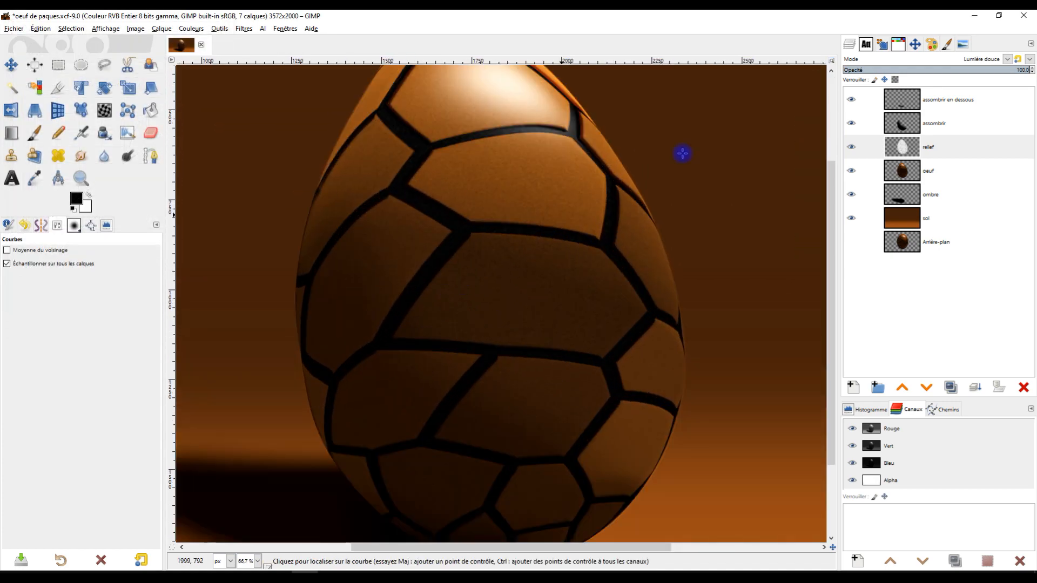
left_click(963, 153)
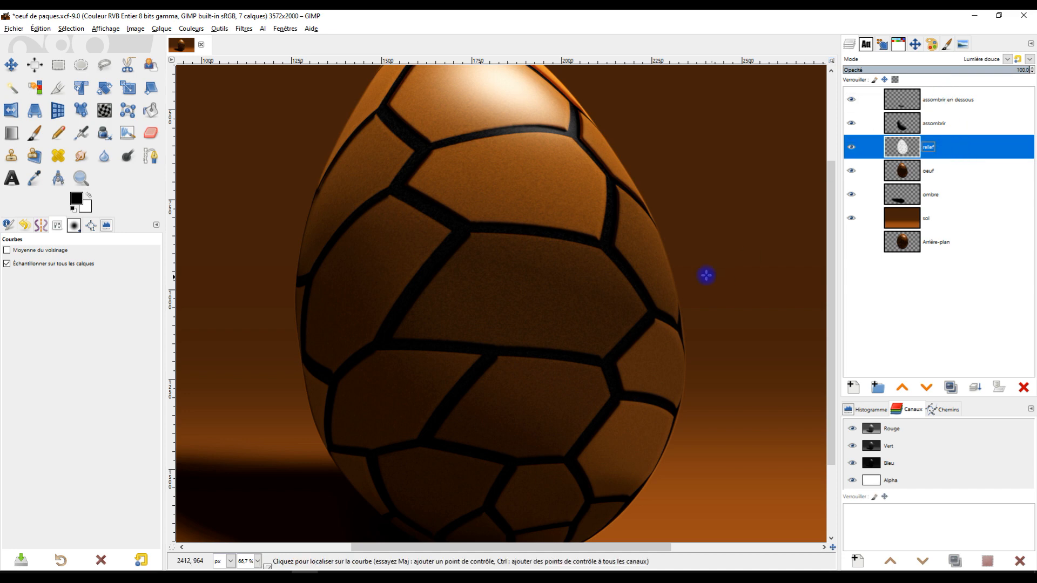
Step: On the oeuf layer, select the black joints between the egg's scales by colour, in add mode with a threshold of 5.6
left_click_drag(551, 157, 574, 235)
scroll(572, 236, "up", 2)
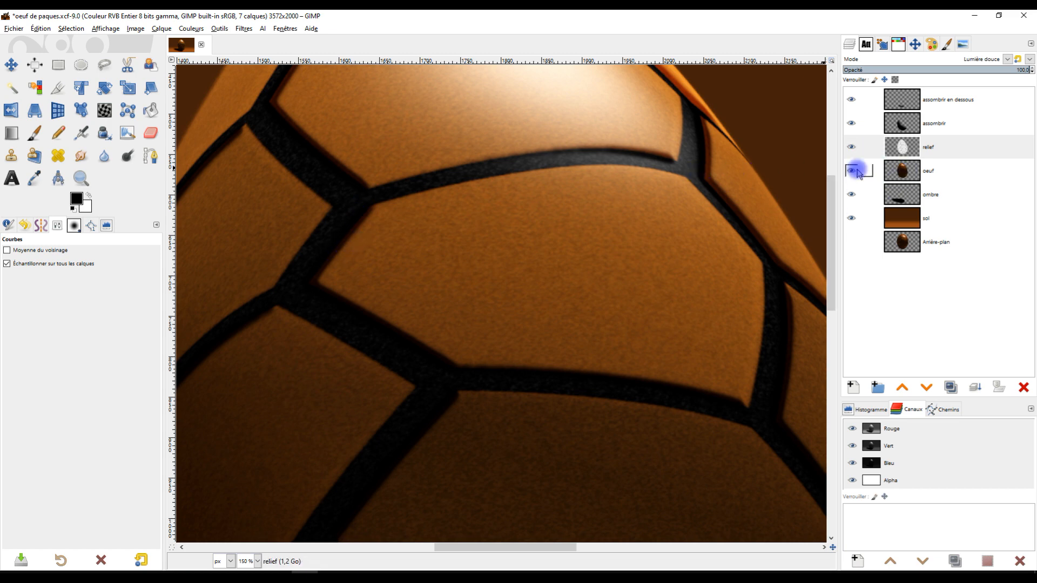
left_click(900, 173)
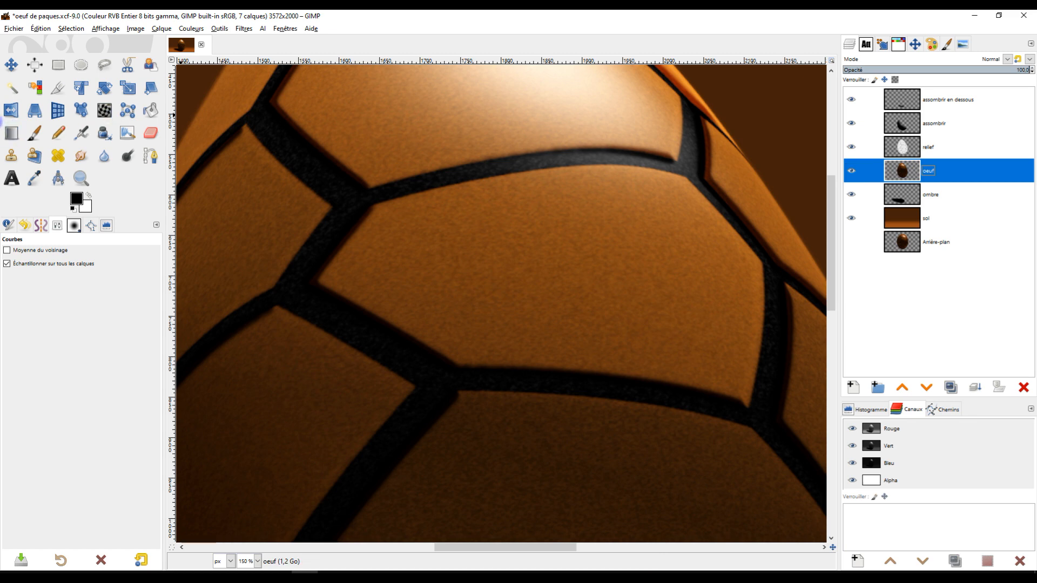
left_click(36, 88)
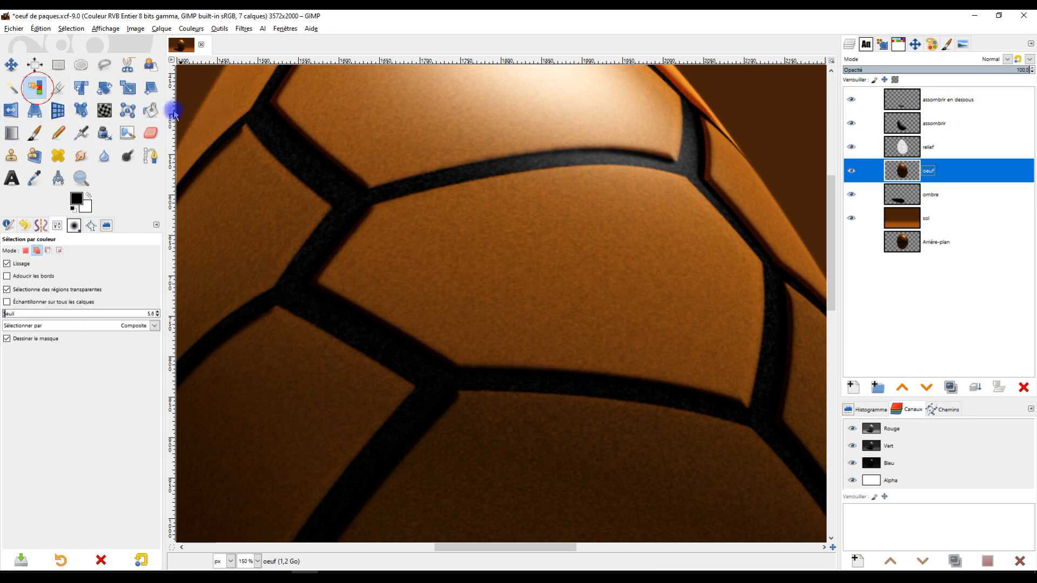
left_click(527, 166)
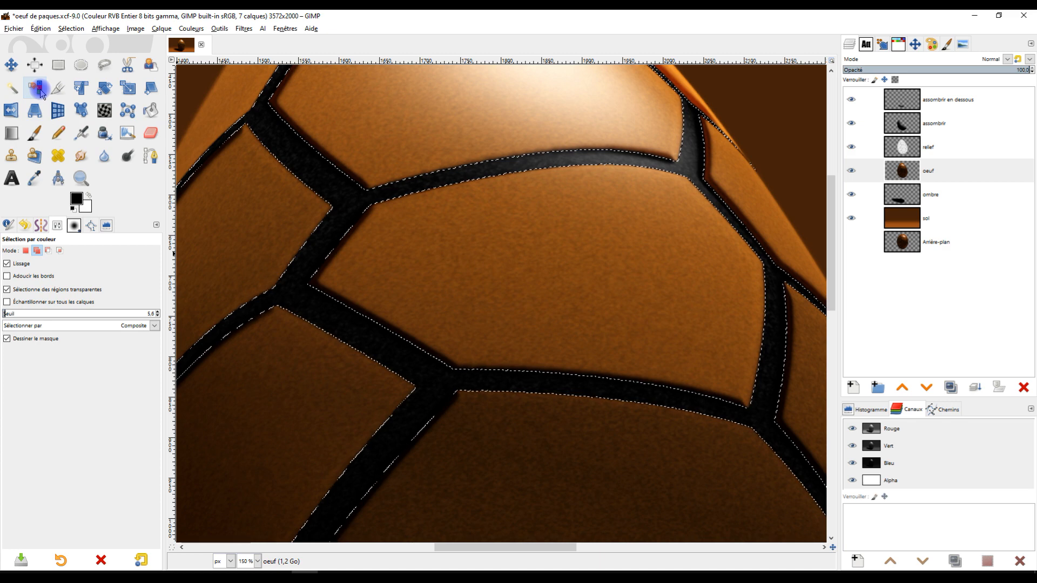
left_click(36, 252)
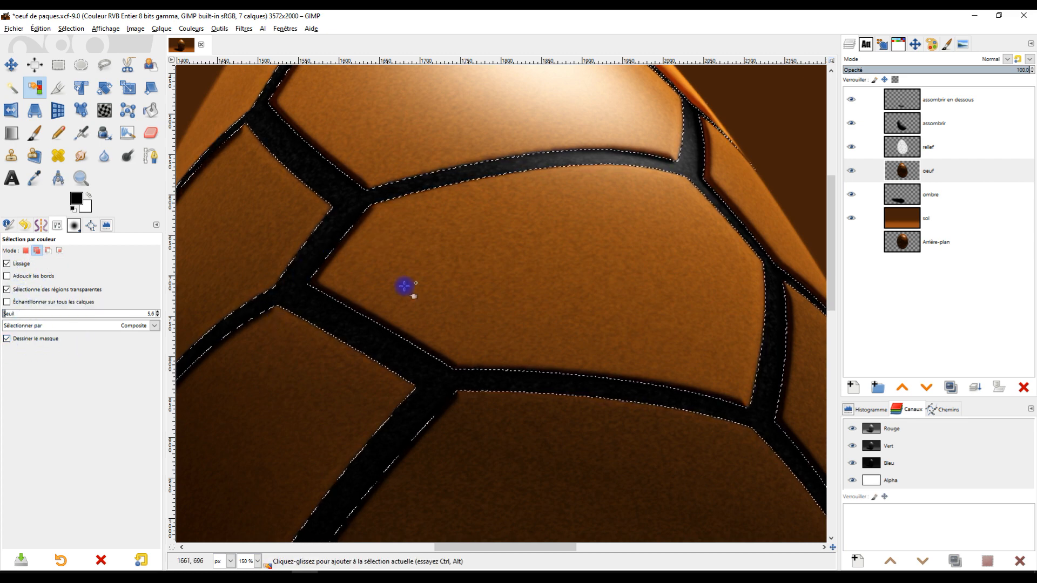
scroll(632, 216, "down", 3, "ctrl")
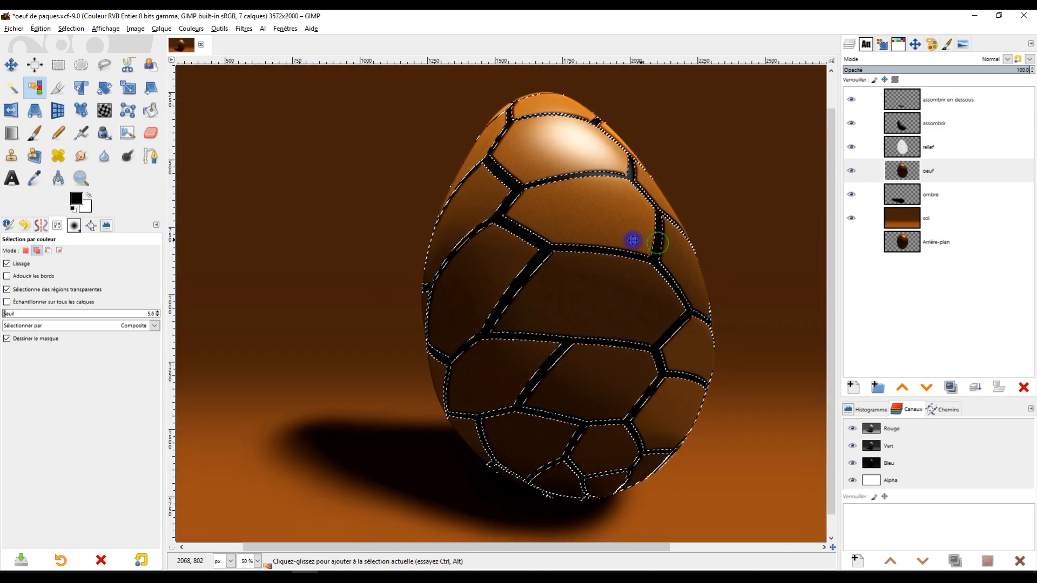
scroll(579, 208, "up", 4, "ctrl")
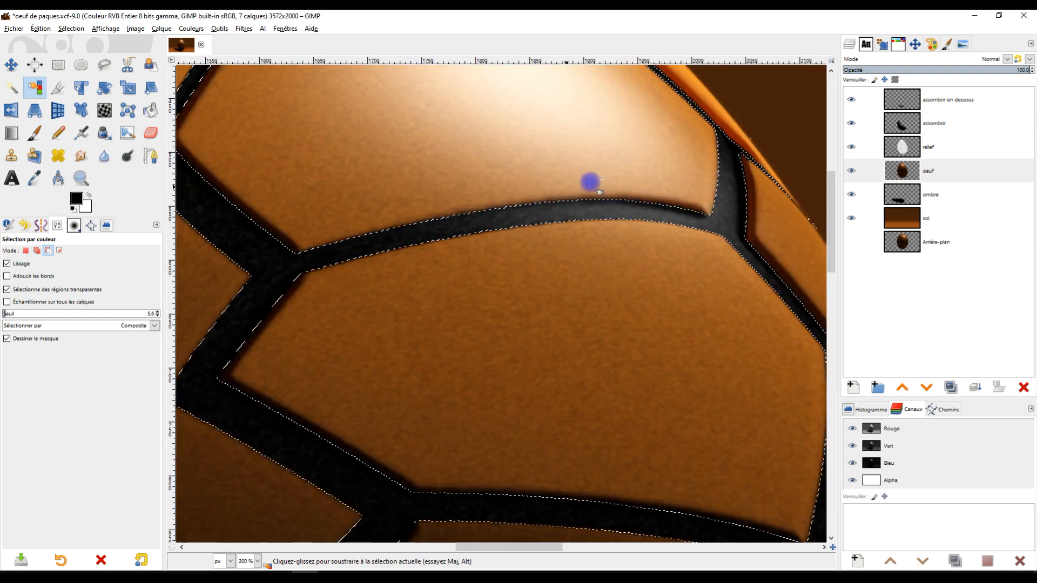
Step: Start a Curves adjustment on the oeuf layer's selected joints and raise the red channel's curve in the darker midtones
left_click(910, 176)
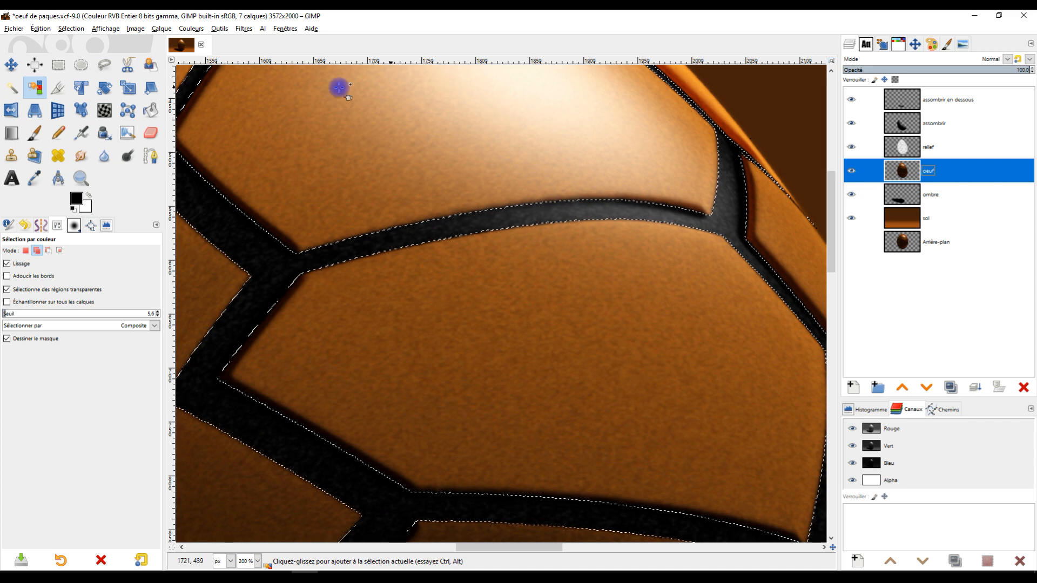
left_click(194, 29)
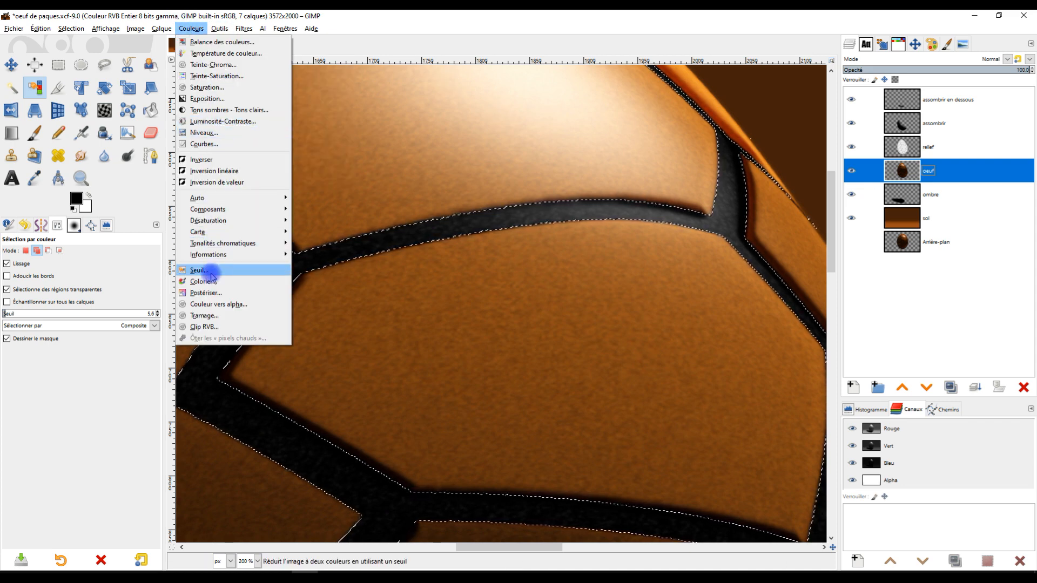
left_click(243, 144)
left_click(74, 80)
left_click(58, 110)
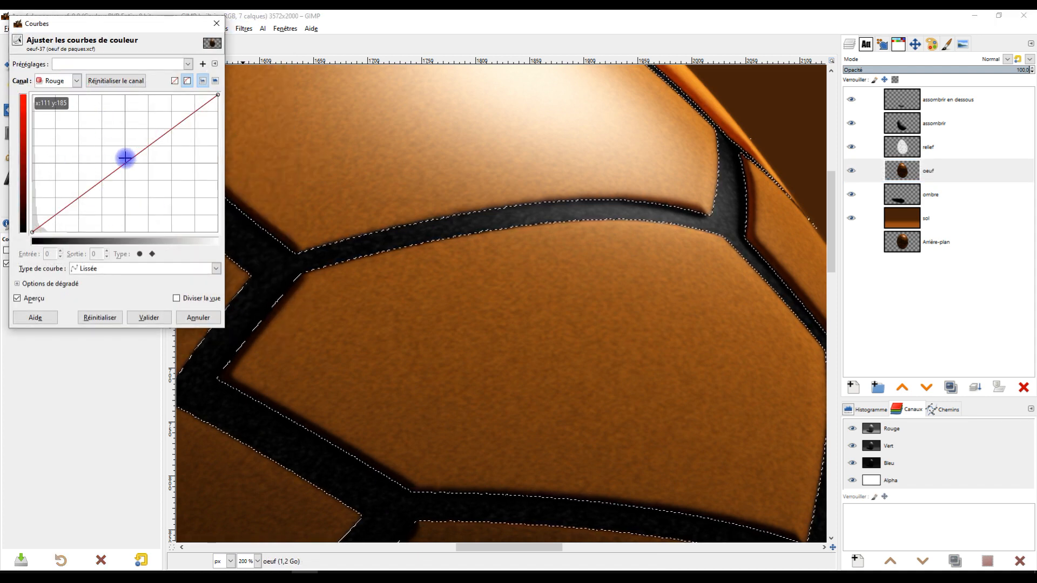
left_click_drag(103, 177, 92, 144)
Step: Raise the green curve with a point at input 141, output 218, and the blue curve with one at input 123, output 137
left_click(72, 80)
left_click(63, 115)
left_click_drag(143, 146, 135, 114)
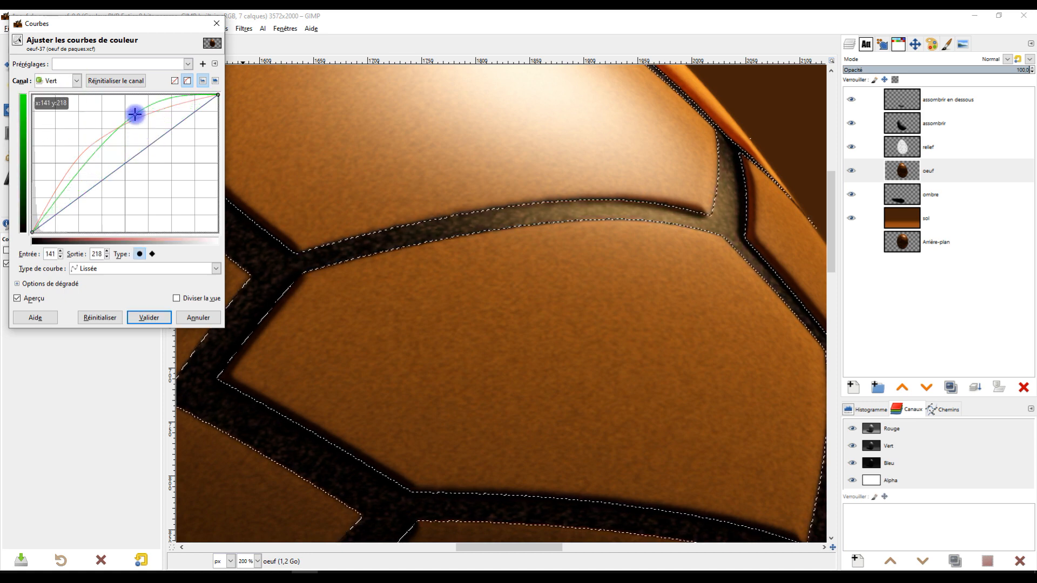
left_click(76, 81)
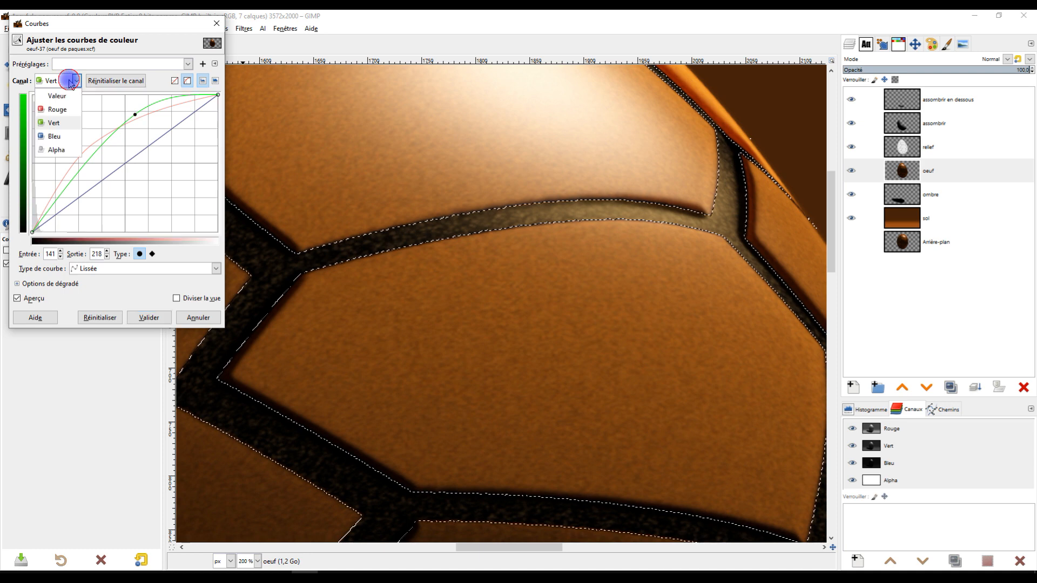
left_click(61, 130)
mouse_move(128, 159)
left_mouse_down()
mouse_move(116, 137)
mouse_move(131, 174)
mouse_move(123, 158)
left_mouse_up()
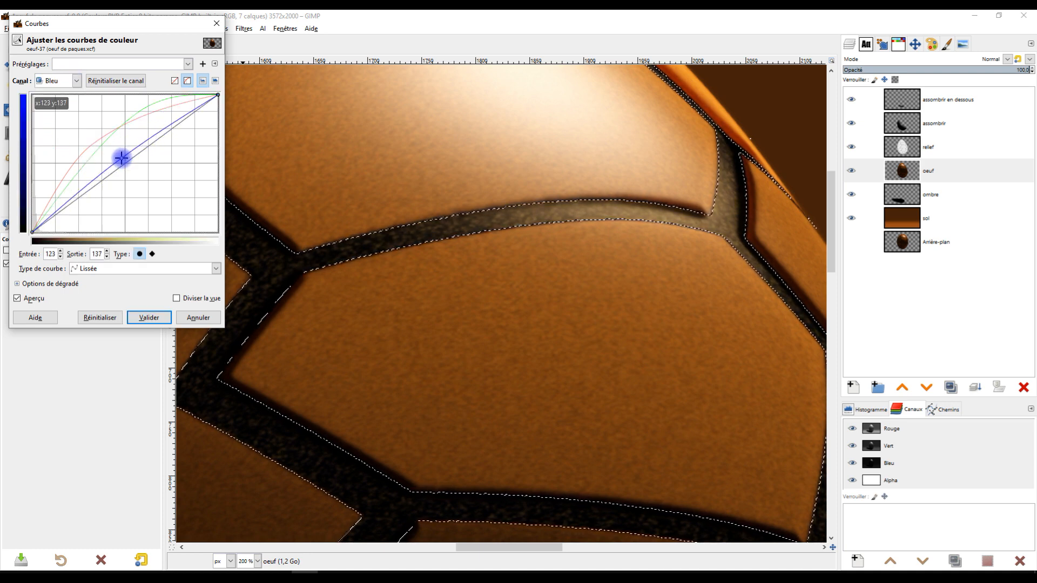
Step: Add a point at input 61, output 101 to the green curve to lower its shadows
left_click(65, 86)
left_click(53, 104)
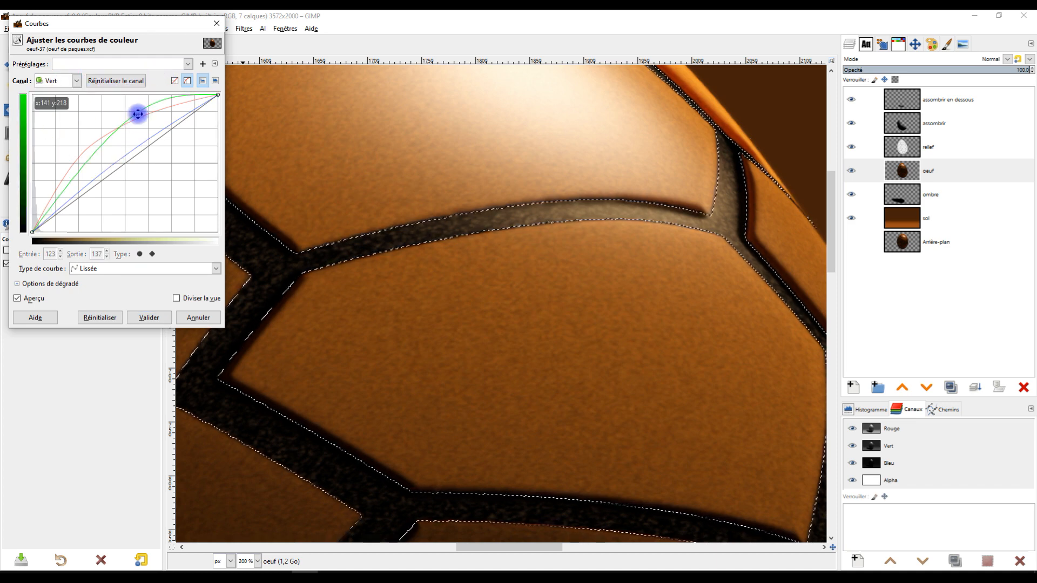
left_click_drag(93, 156, 77, 177)
Step: Lower the red curve's brighter midtones with a point at input 171, output 85, and check the joints on the egg
left_click(60, 81)
left_click(61, 105)
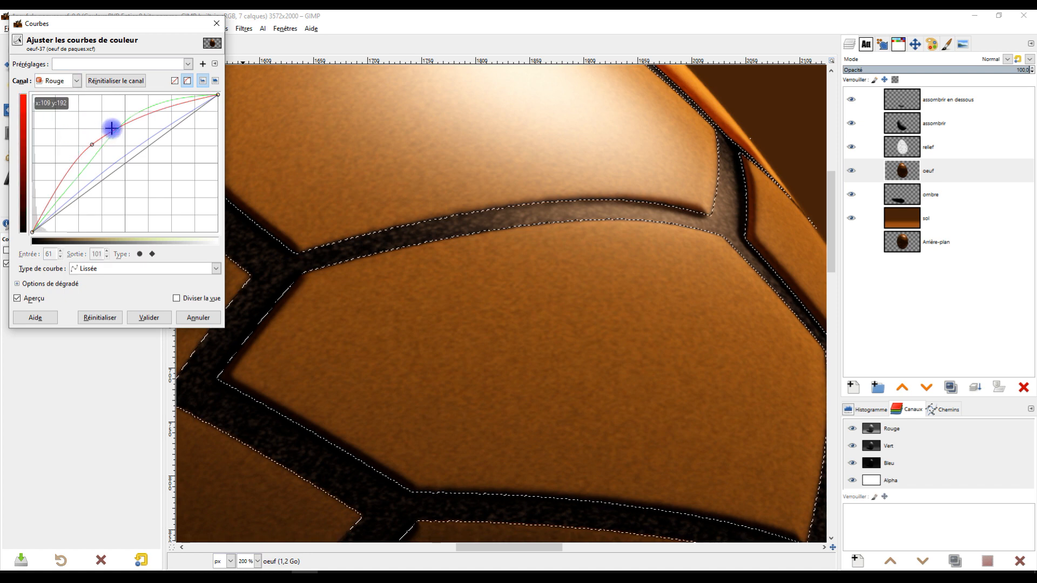
left_click_drag(140, 121, 156, 189)
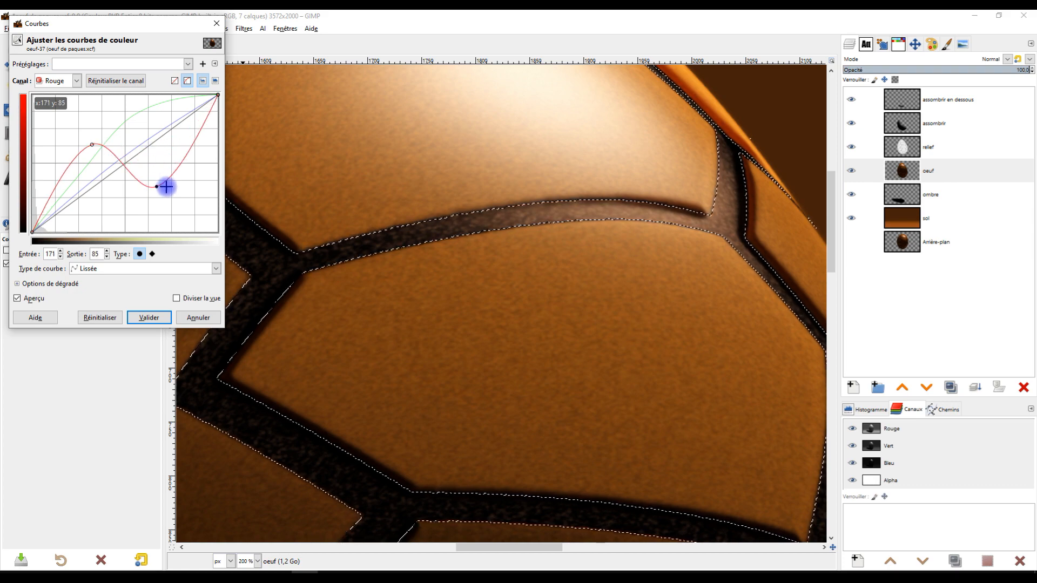
scroll(543, 254, "down", 3)
scroll(583, 303, "up", 2)
scroll(669, 241, "up", 1)
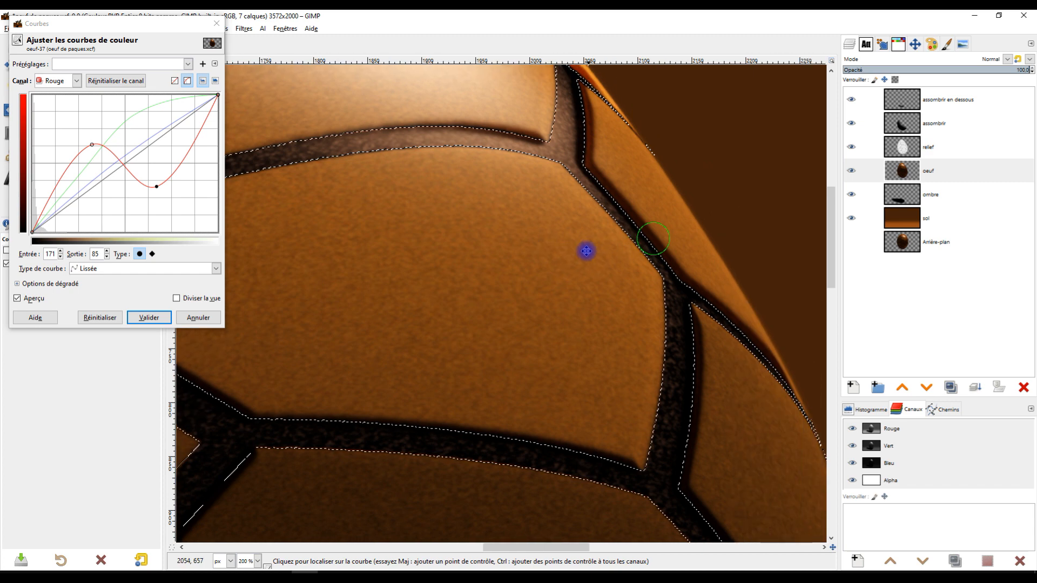
Step: Add a point at input 173, output 183 to the blue curve and one at input 89, output 166 to the green curve
left_click(58, 81)
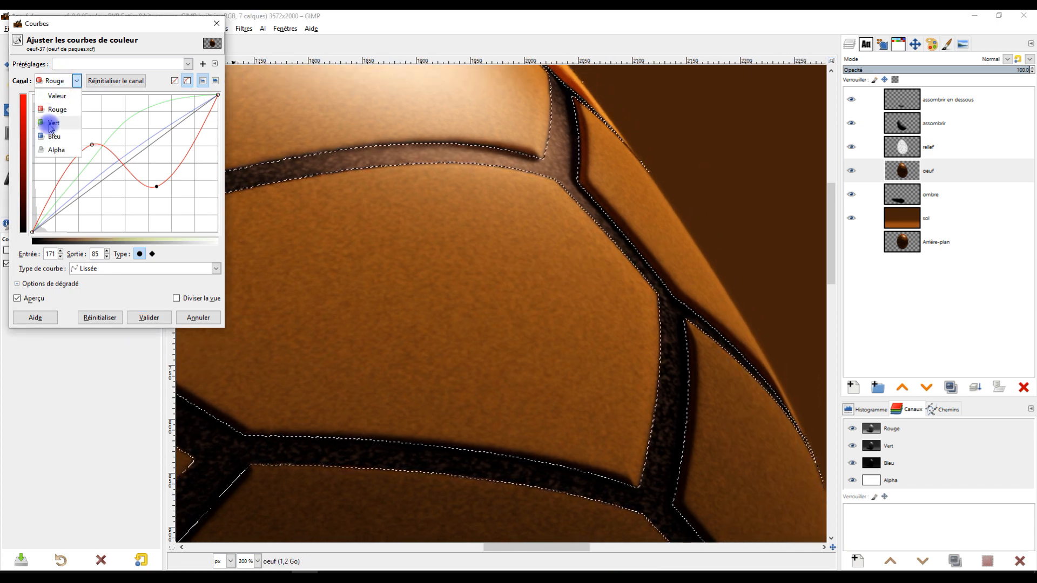
left_click(48, 134)
mouse_move(120, 157)
left_mouse_down()
mouse_move(114, 142)
mouse_move(122, 169)
mouse_move(118, 159)
left_mouse_up()
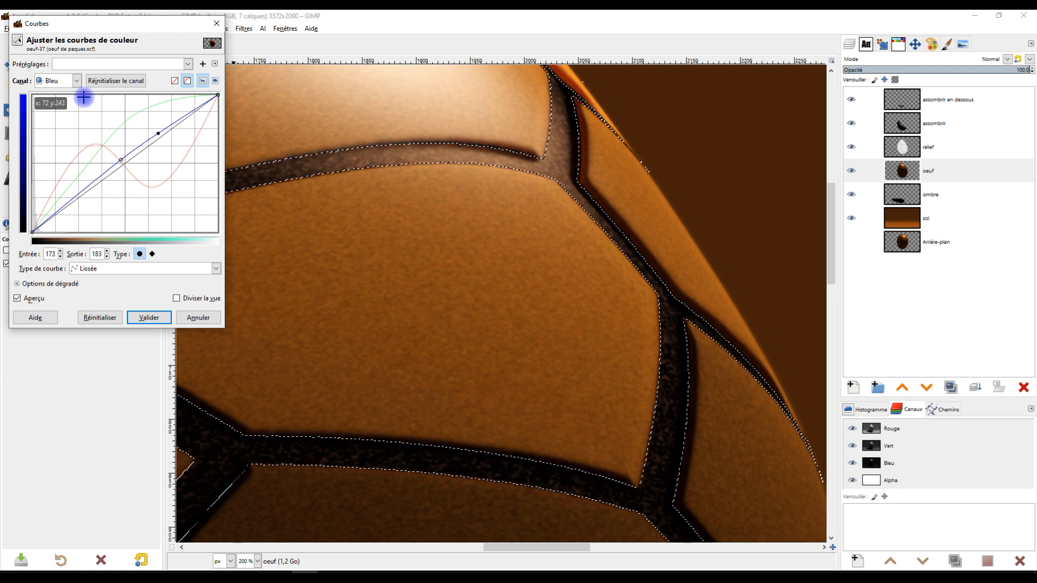
left_click(75, 81)
left_click(58, 120)
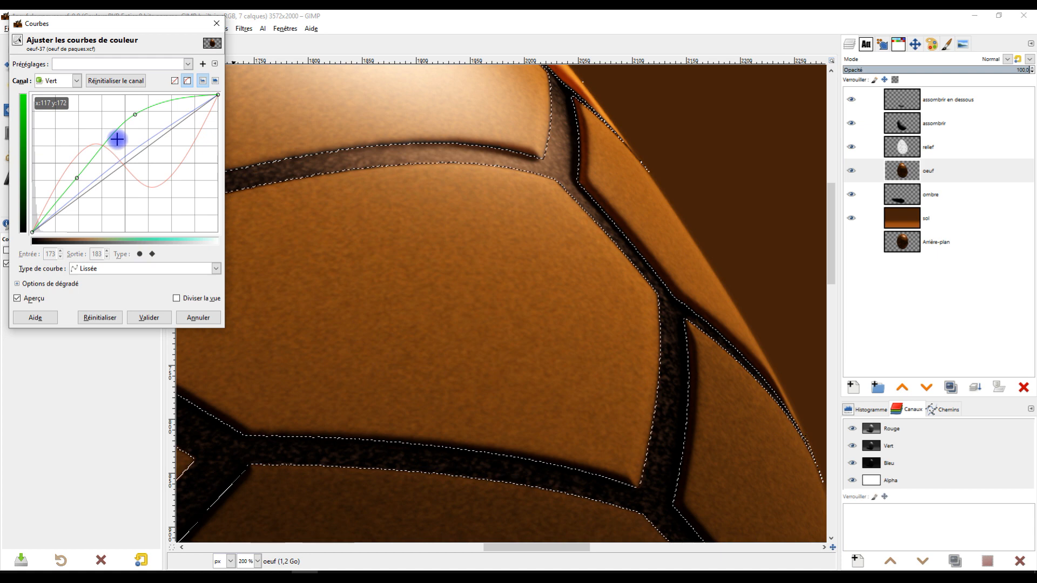
left_click_drag(77, 176, 73, 173)
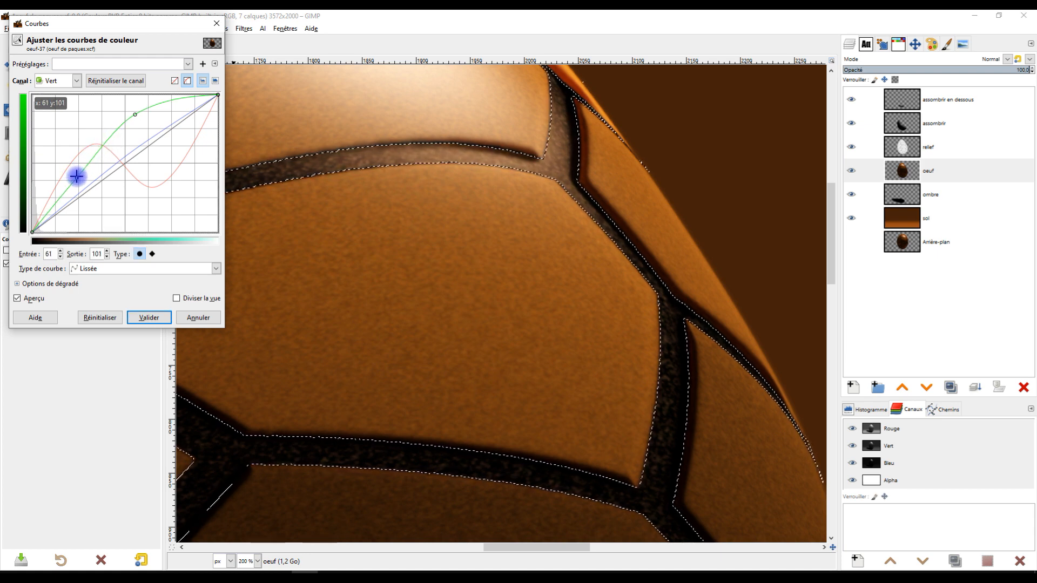
left_click_drag(98, 147, 99, 145)
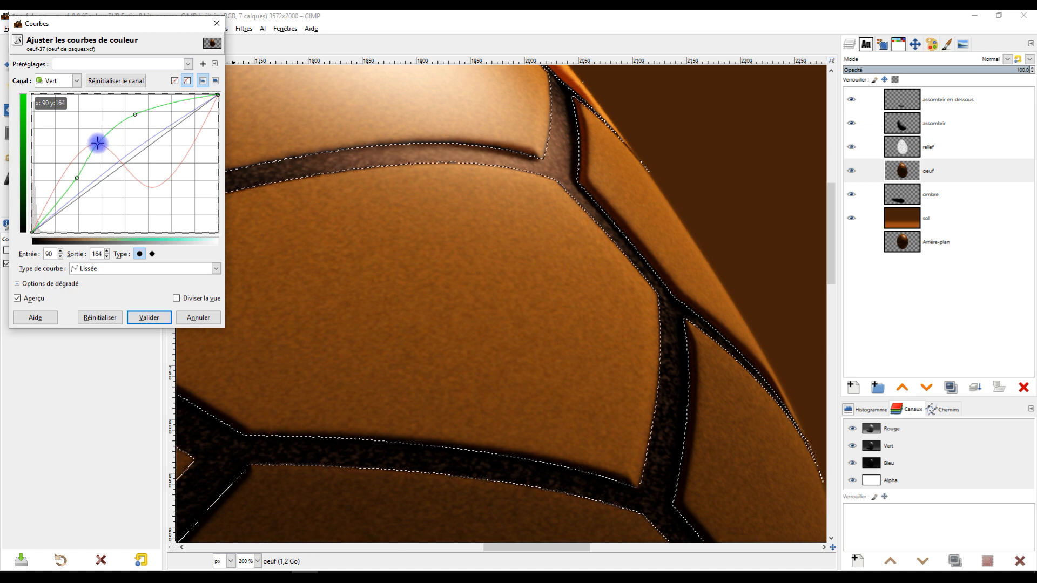
Step: Add a point at input 229, output 152 to the red curve and apply the Curves adjustment to the joints
left_click(75, 81)
left_click(62, 106)
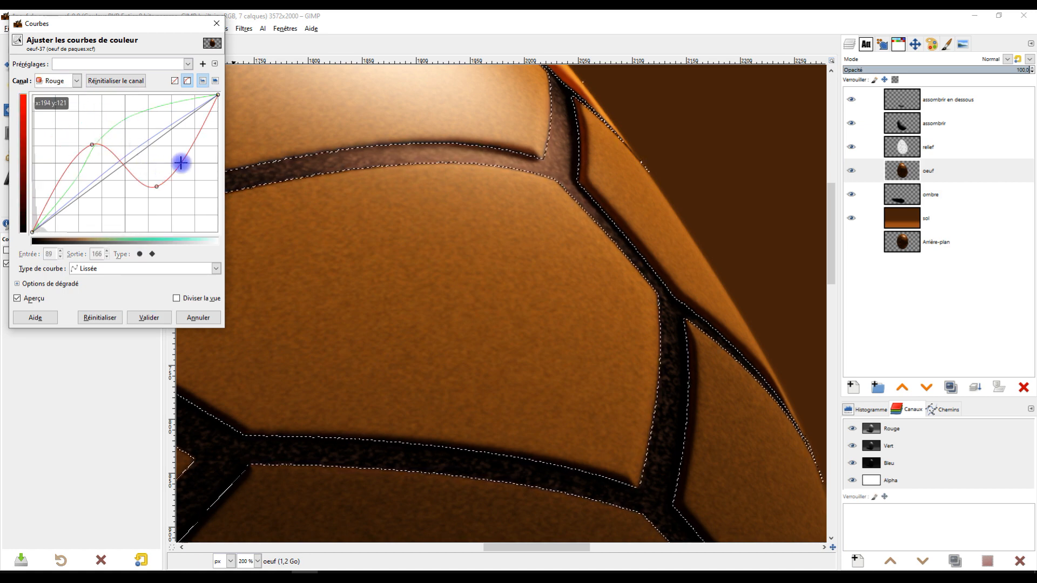
left_click_drag(196, 140, 193, 134)
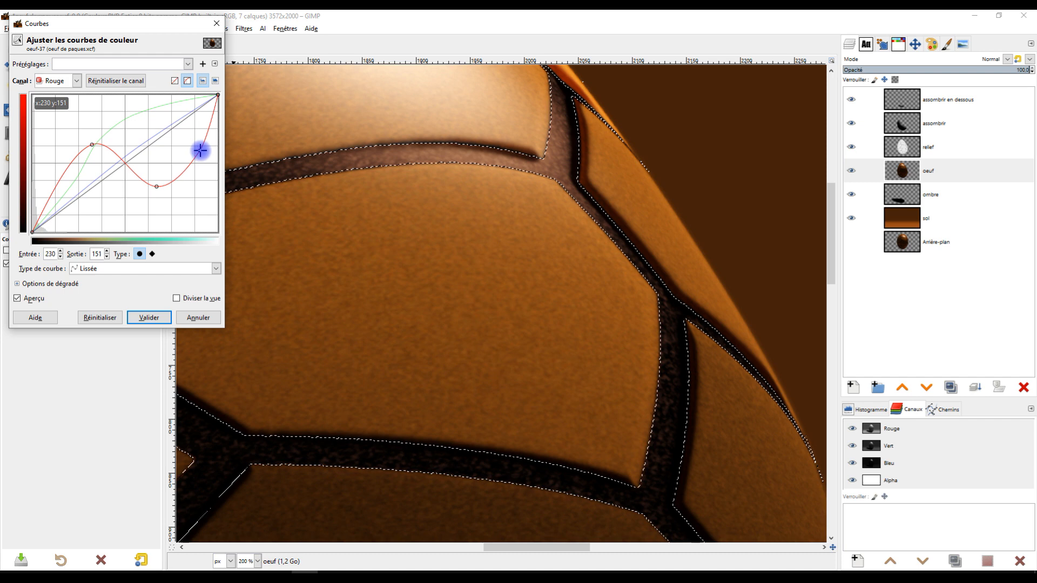
mouse_move(200, 152)
left_mouse_down()
mouse_move(184, 120)
mouse_move(200, 150)
left_mouse_up()
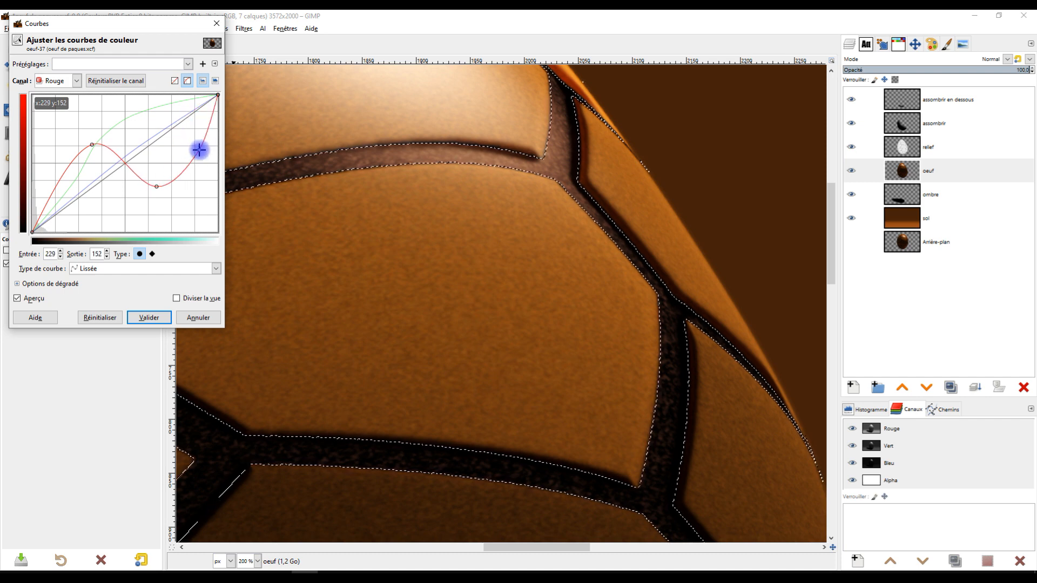
left_click(145, 317)
scroll(533, 186, "down", 2)
scroll(548, 152, "up", 2)
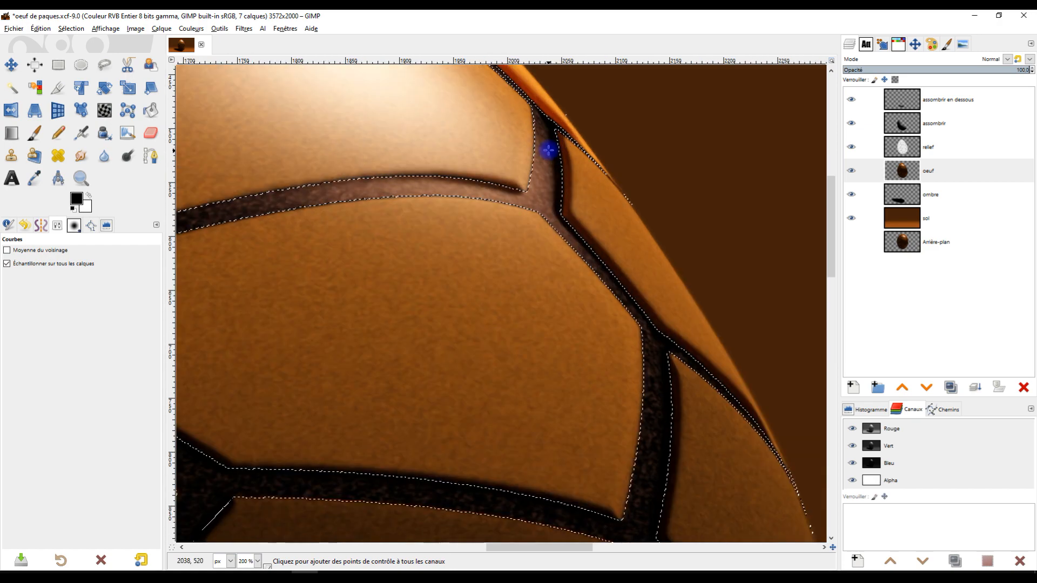
left_click(193, 29)
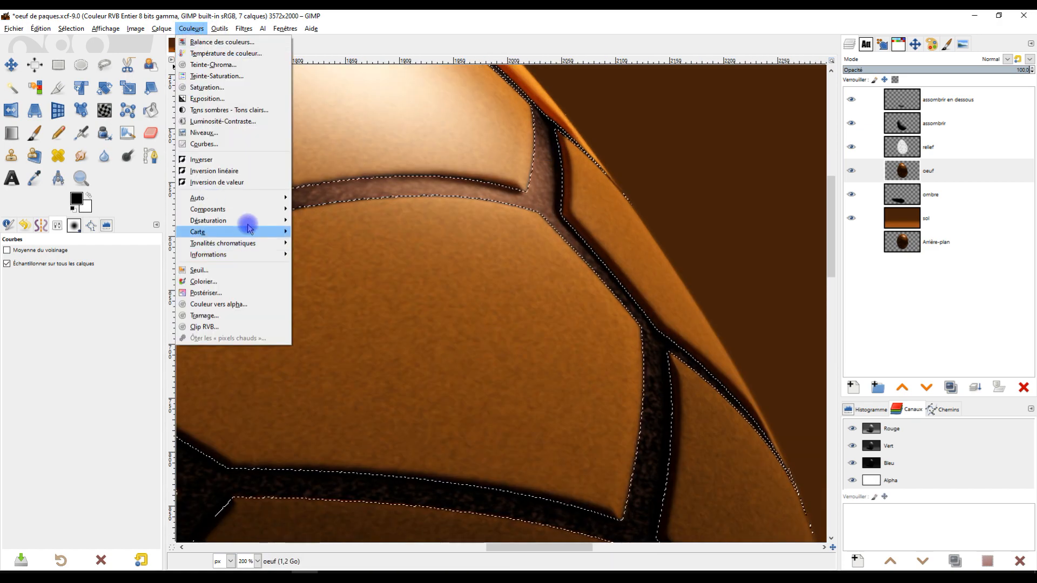
left_click(228, 283)
left_click(272, 151)
left_click(262, 159)
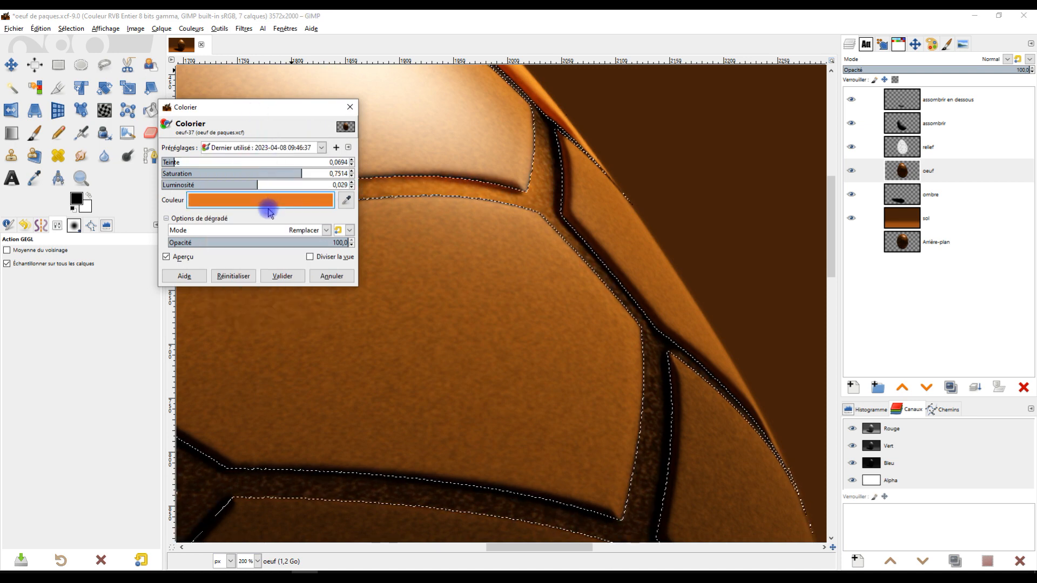
left_click(271, 147)
left_click(256, 175)
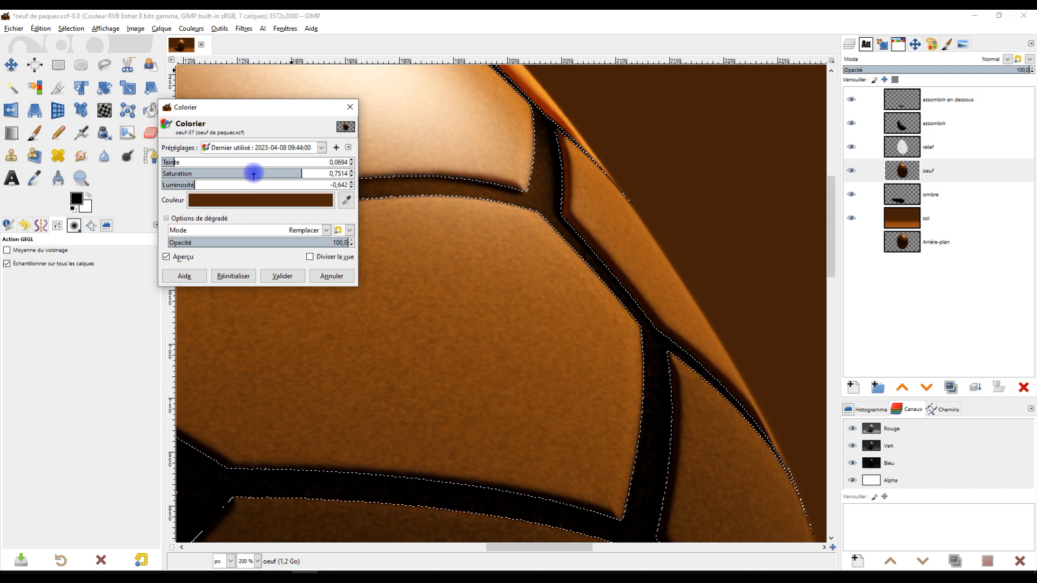
Step: Raise the Colorize lightness for the joints to -0.214
left_click(256, 148)
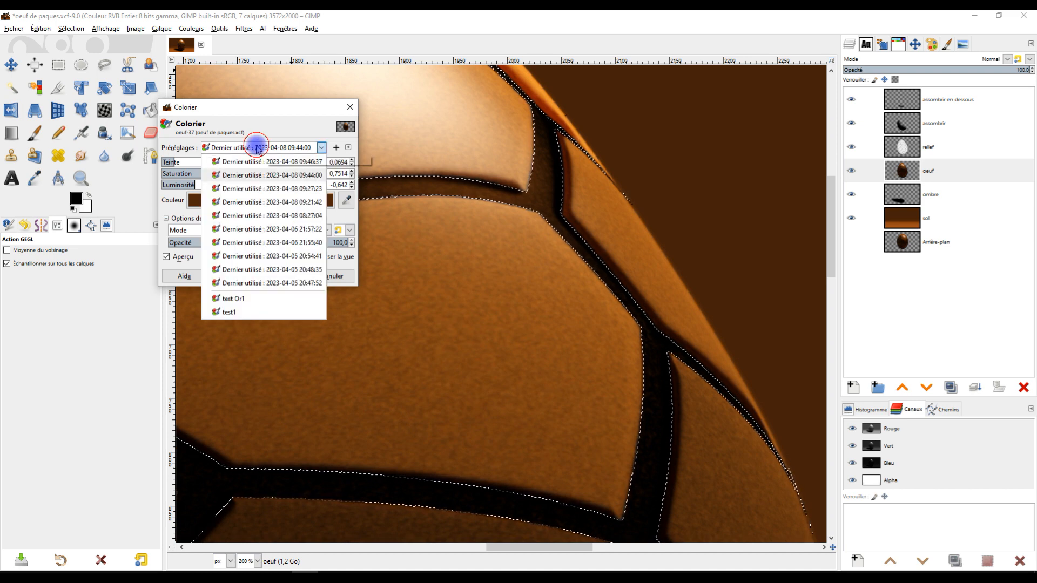
left_click(278, 113)
left_click_drag(195, 185, 228, 184)
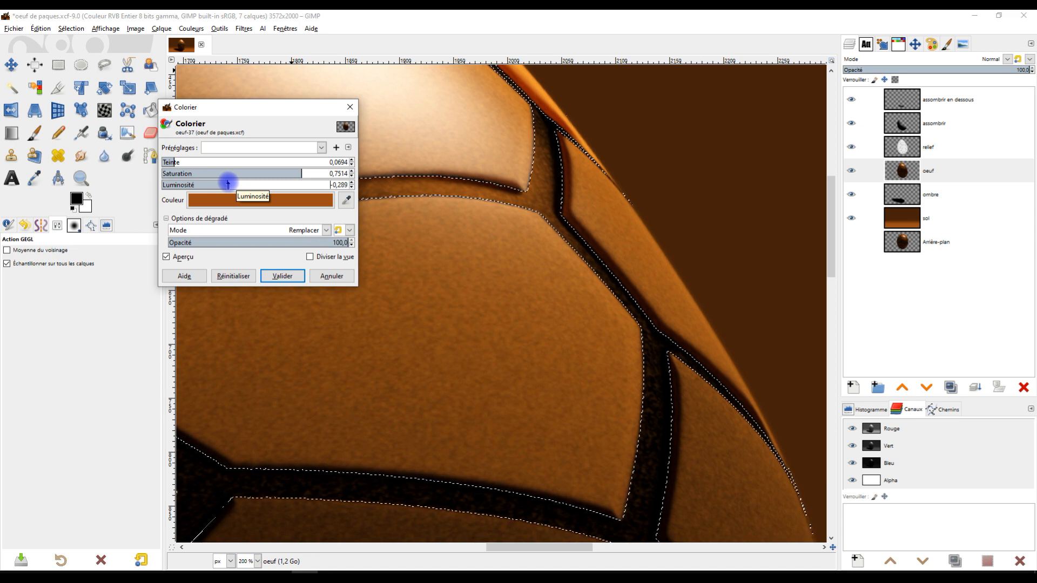
left_click_drag(228, 184, 238, 184)
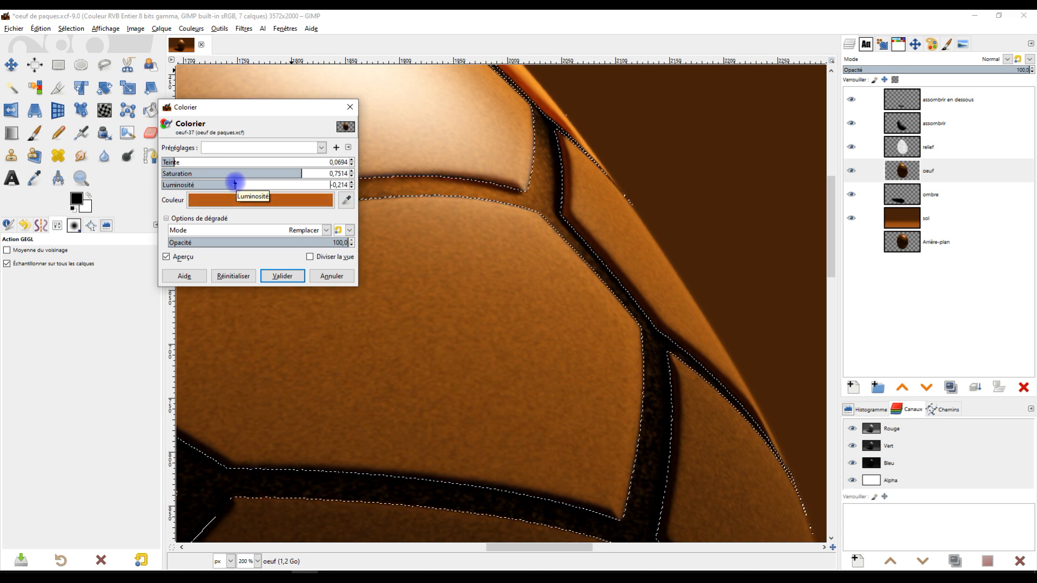
Step: Compare the joints with the Colorize preview off and on, apply the adjustment, and clear the selection
scroll(462, 308, "down", 3, "ctrl")
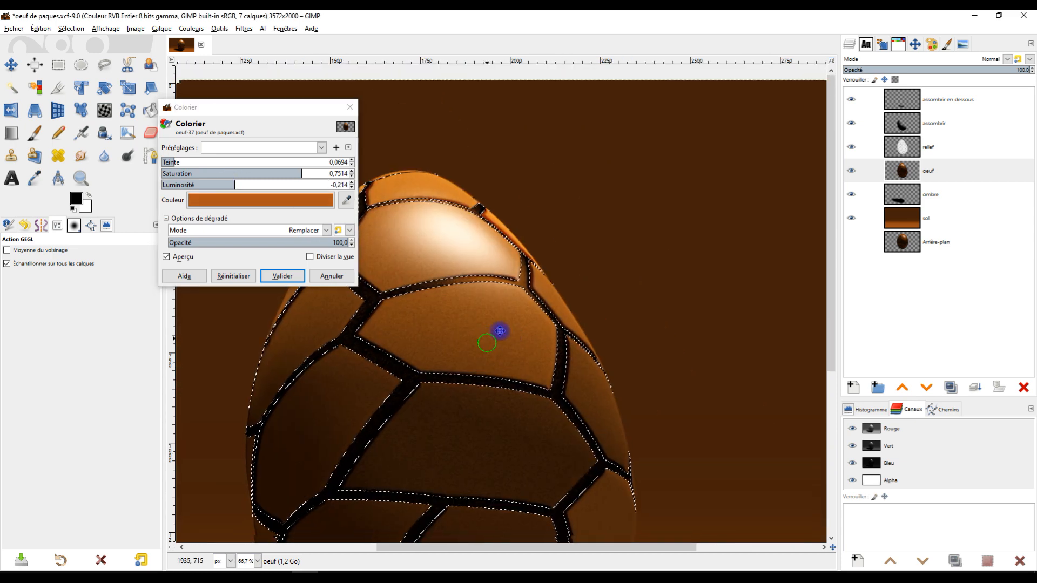
scroll(572, 285, "up", 2, "ctrl")
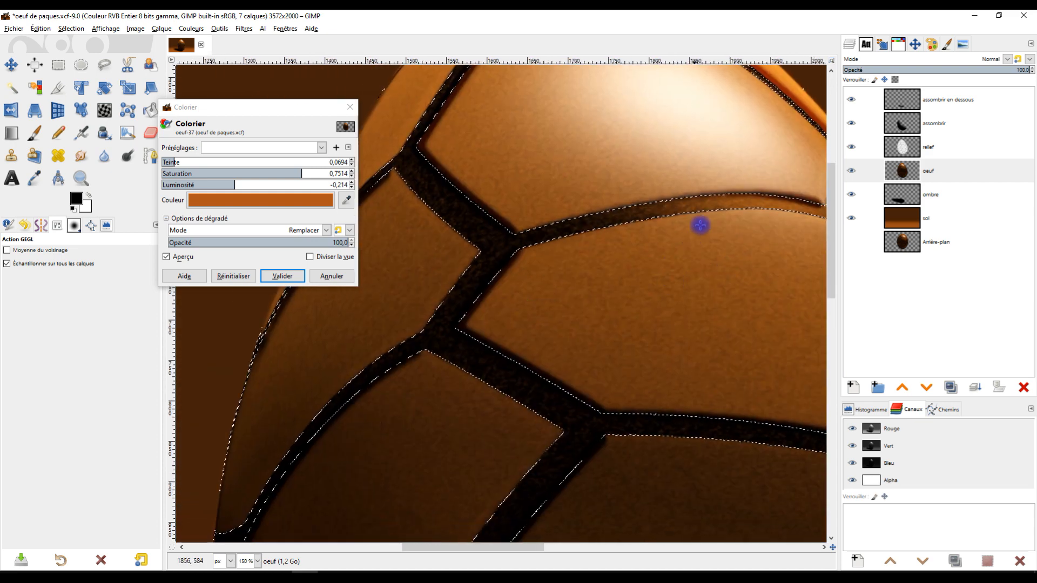
left_click_drag(736, 239, 511, 296)
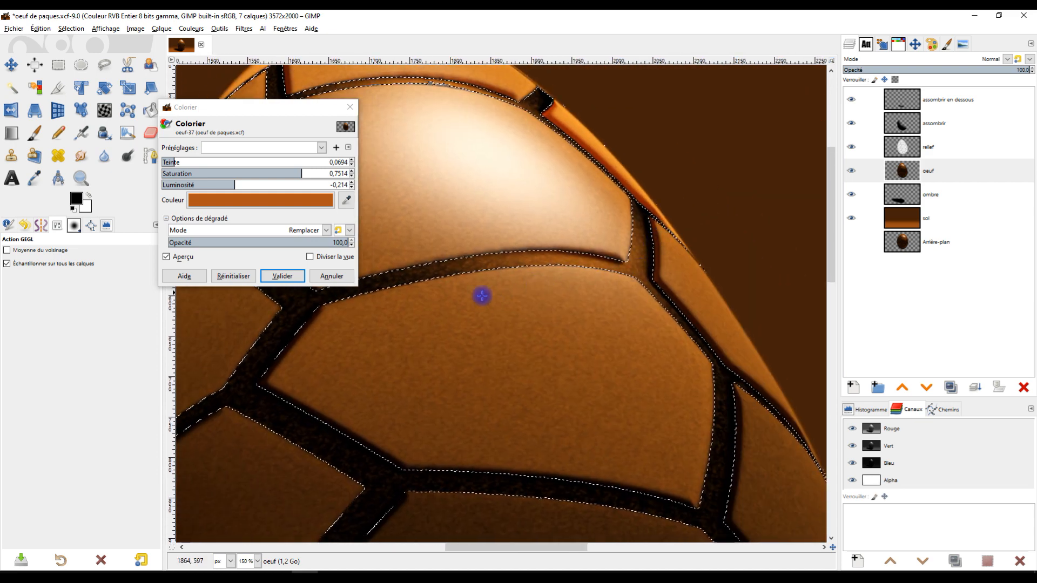
left_click(186, 257)
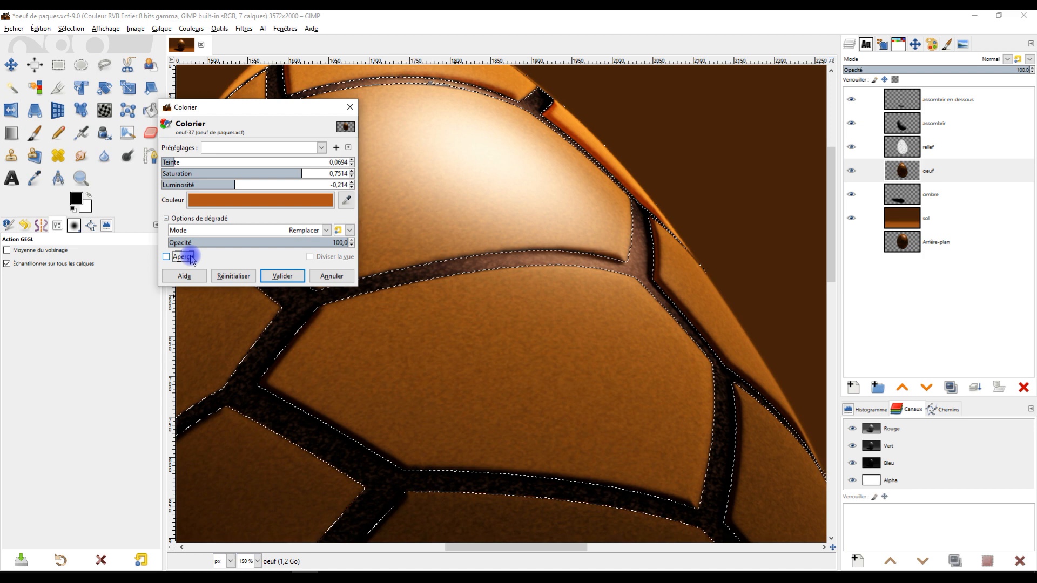
left_click(184, 257)
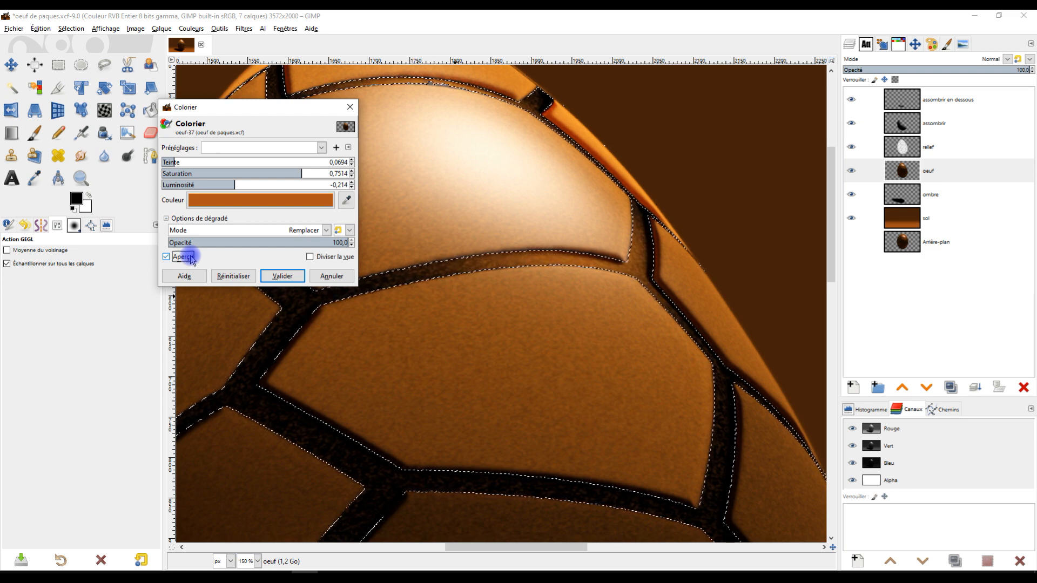
left_click(282, 276)
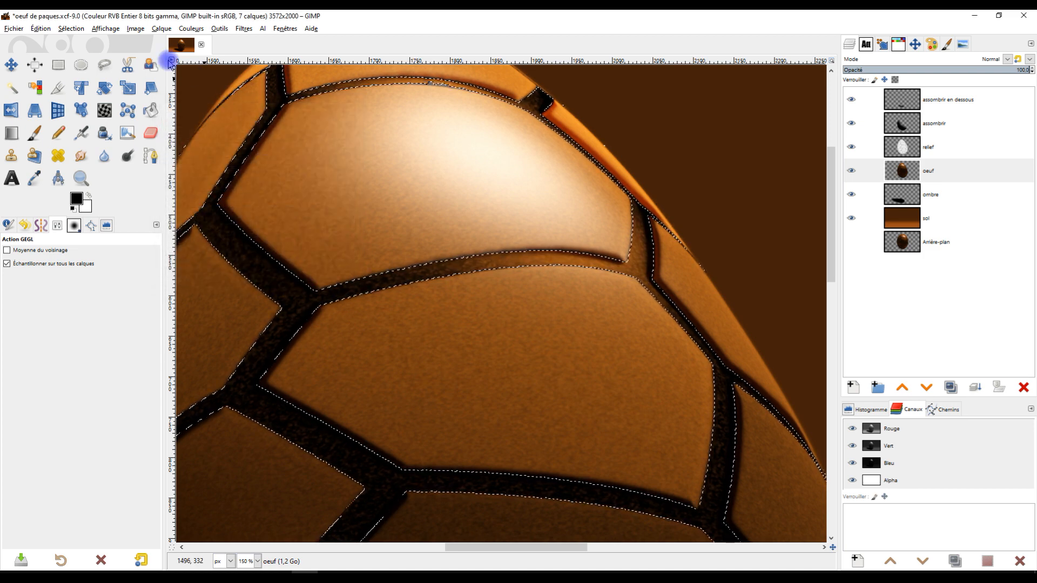
left_click(72, 29)
left_click(78, 51)
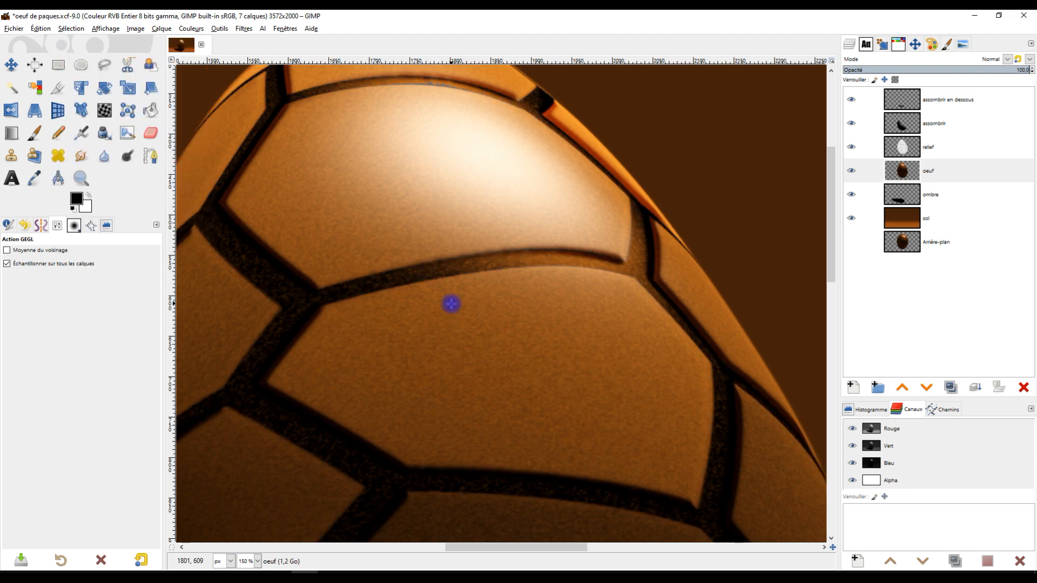
Step: On the ombre layer, smudge the lower edge of the egg's shadow using the Smudge tool at size 343
scroll(451, 303, "down", 3, "ctrl")
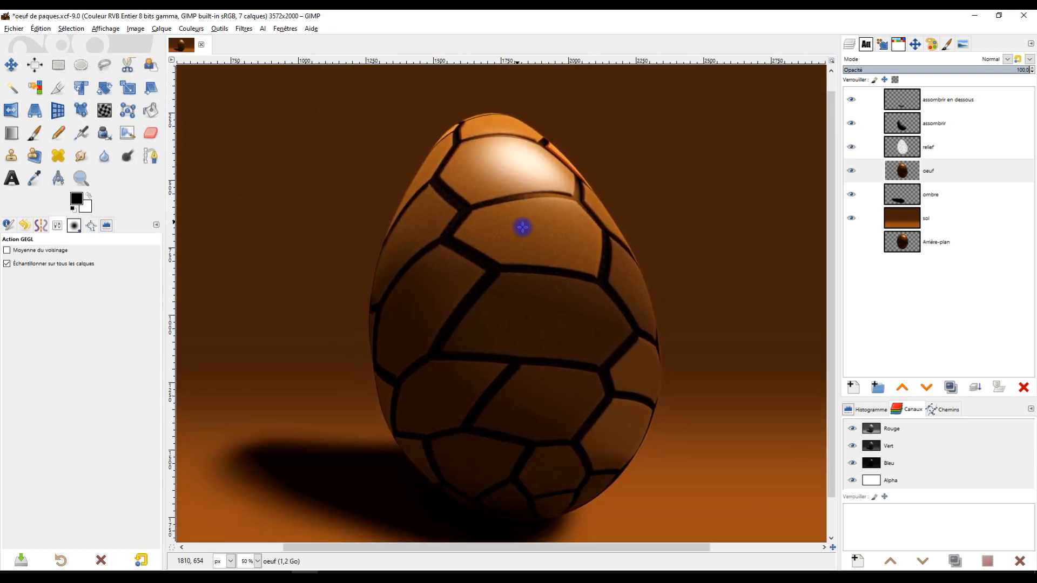
scroll(533, 307, "down", 1, "ctrl")
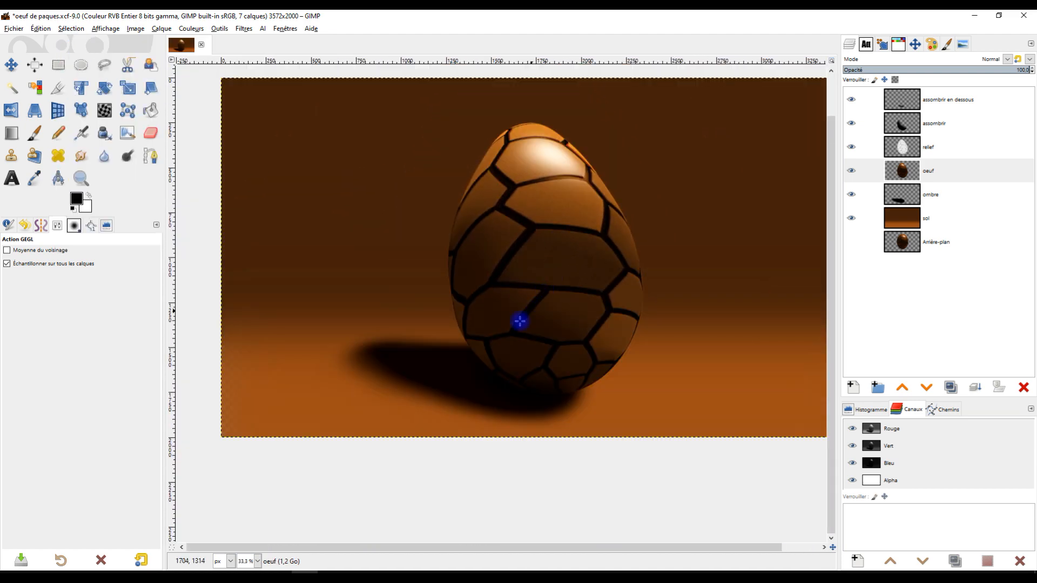
scroll(533, 307, "up", 1)
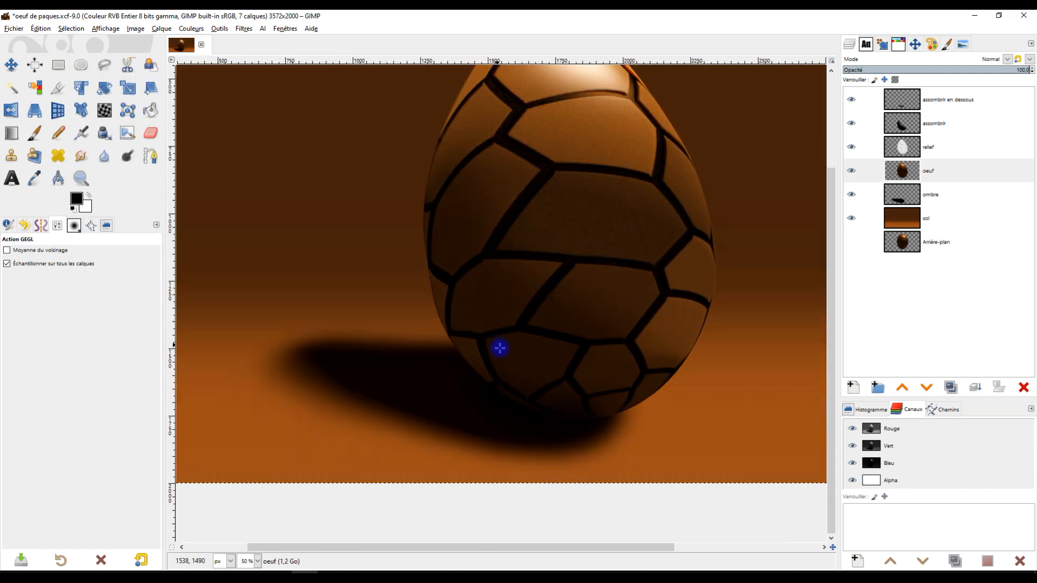
left_click(902, 192)
left_click(81, 156)
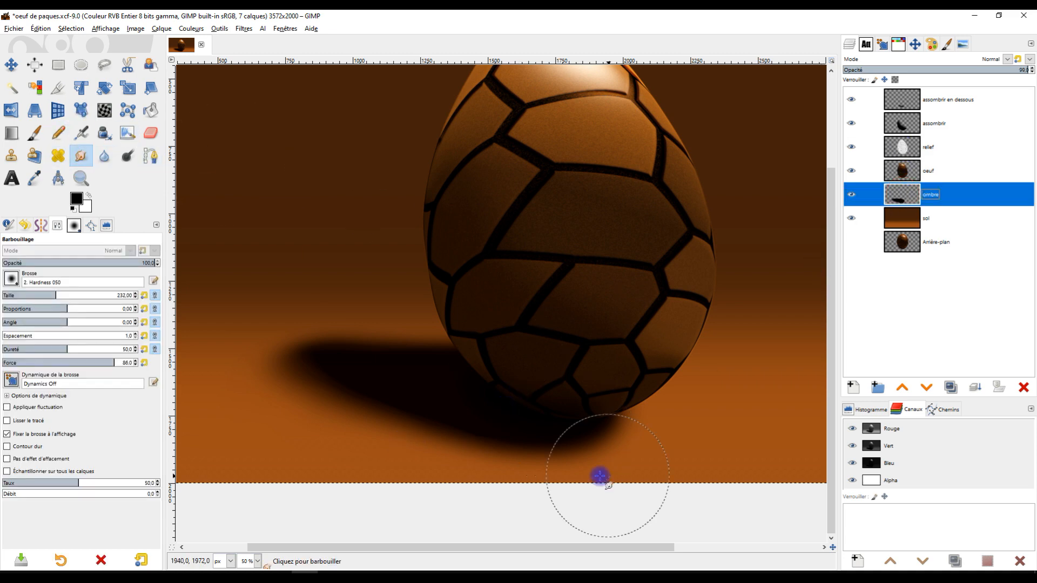
left_click(71, 295)
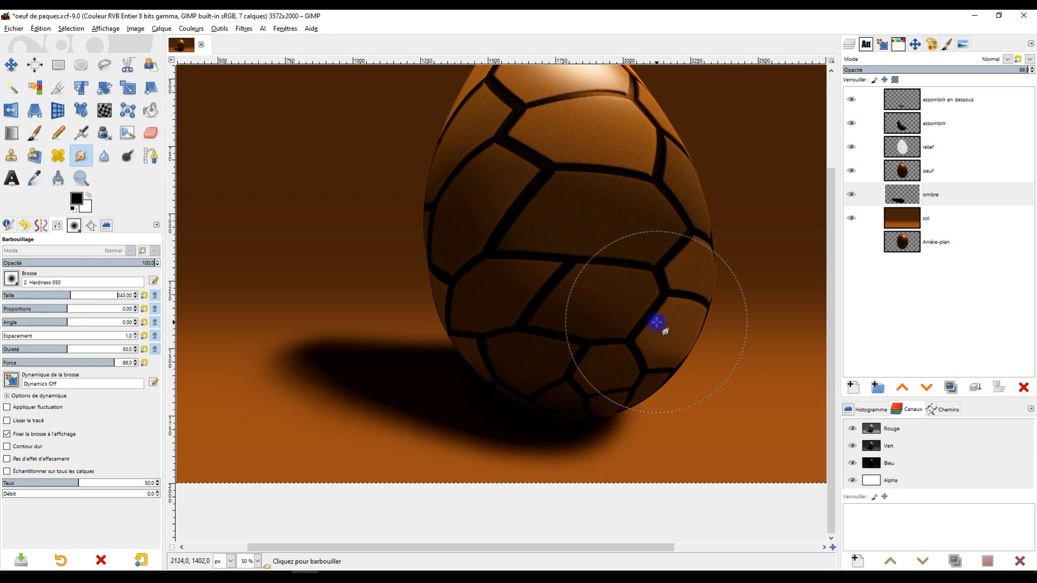
scroll(659, 324, "down", 1)
mouse_move(433, 452)
left_mouse_down()
mouse_move(473, 488)
mouse_move(494, 458)
mouse_move(553, 488)
mouse_move(559, 472)
mouse_move(588, 462)
mouse_move(586, 484)
mouse_move(588, 473)
left_mouse_up()
mouse_move(339, 453)
left_mouse_down()
mouse_move(348, 426)
mouse_move(309, 444)
mouse_move(291, 418)
mouse_move(293, 399)
mouse_move(262, 390)
mouse_move(269, 365)
mouse_move(348, 449)
mouse_move(380, 427)
mouse_move(406, 459)
mouse_move(426, 437)
left_mouse_up()
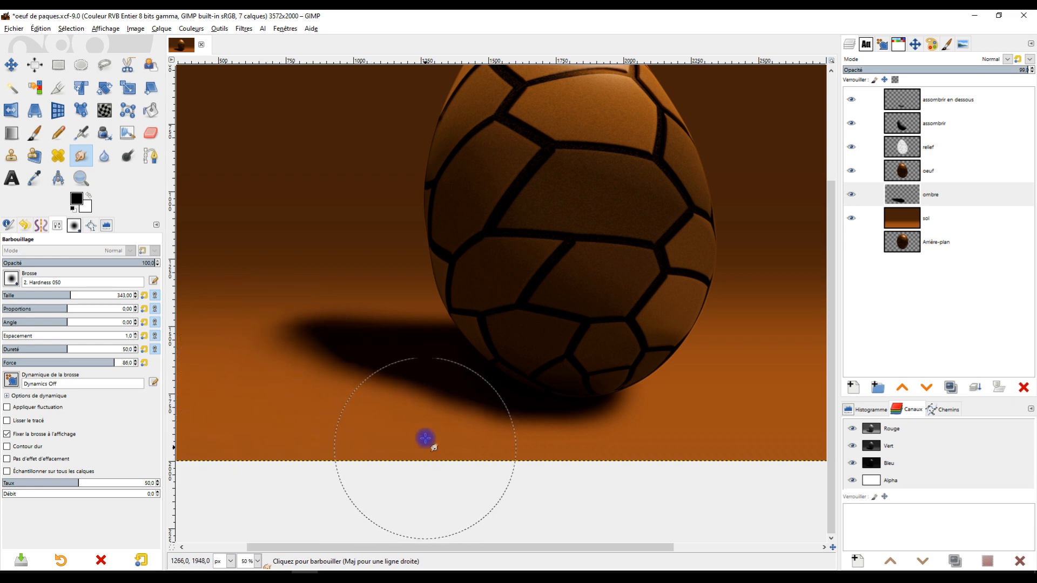
Step: Smudge the far tip and upper edge of the egg's cast shadow to reshape it, and check the whole image
scroll(551, 370, "up", 4)
scroll(551, 371, "left", 4)
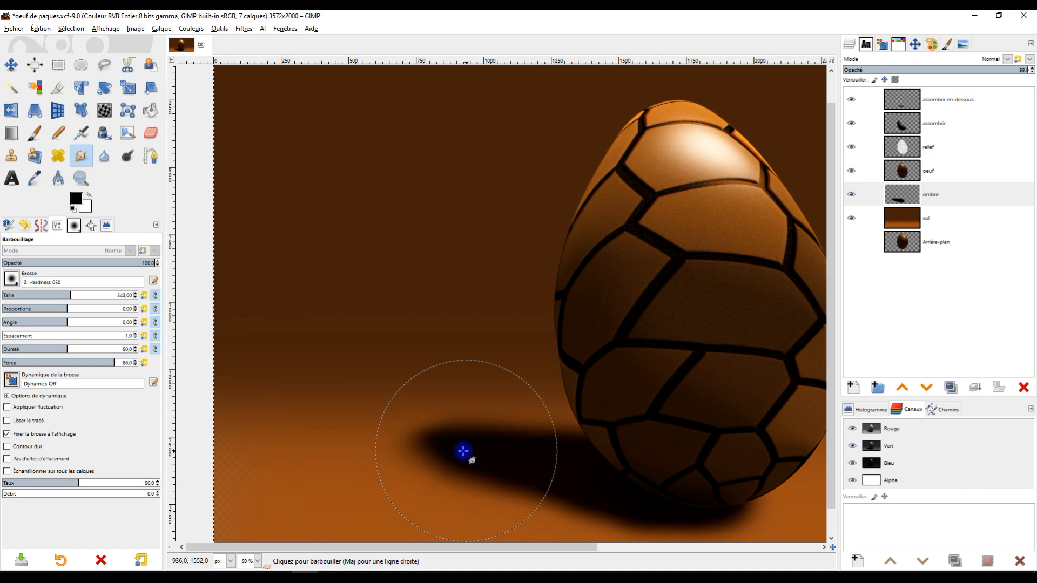
mouse_move(456, 514)
left_mouse_down()
mouse_move(440, 514)
mouse_move(446, 504)
left_mouse_up()
left_click_drag(574, 455, 509, 352)
mouse_move(481, 387)
left_mouse_down()
mouse_move(521, 394)
mouse_move(525, 406)
mouse_move(559, 404)
mouse_move(594, 456)
mouse_move(498, 463)
mouse_move(447, 381)
mouse_move(426, 410)
mouse_move(430, 384)
left_mouse_up()
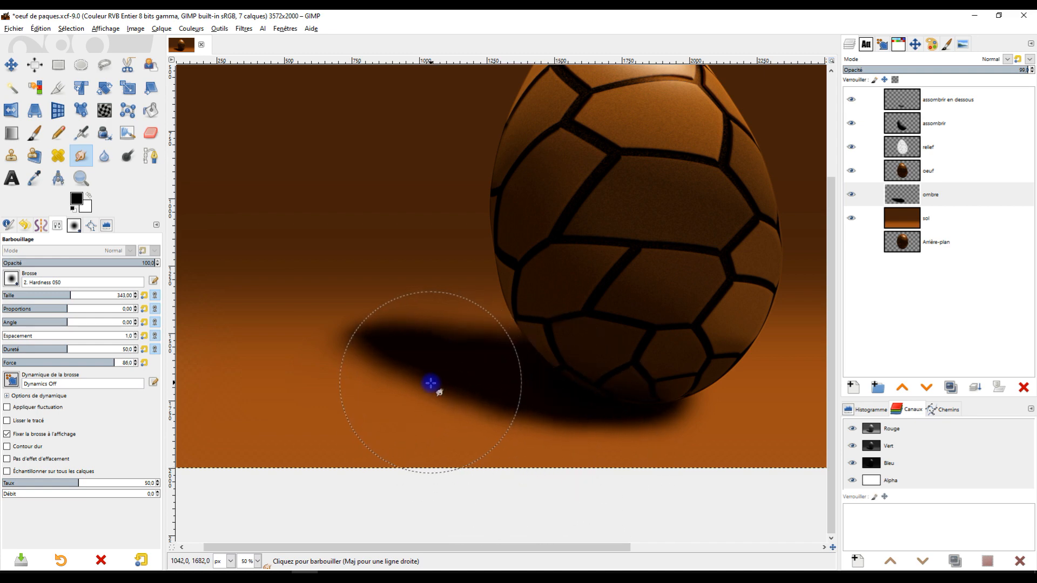
scroll(558, 352, "down", 3)
scroll(592, 324, "up", 1)
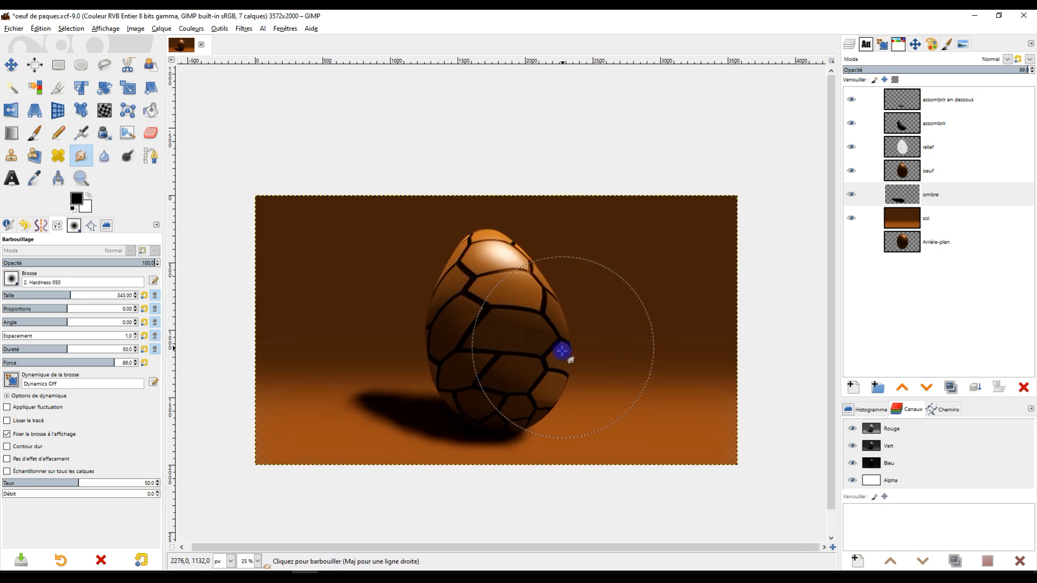
scroll(562, 352, "up", 2)
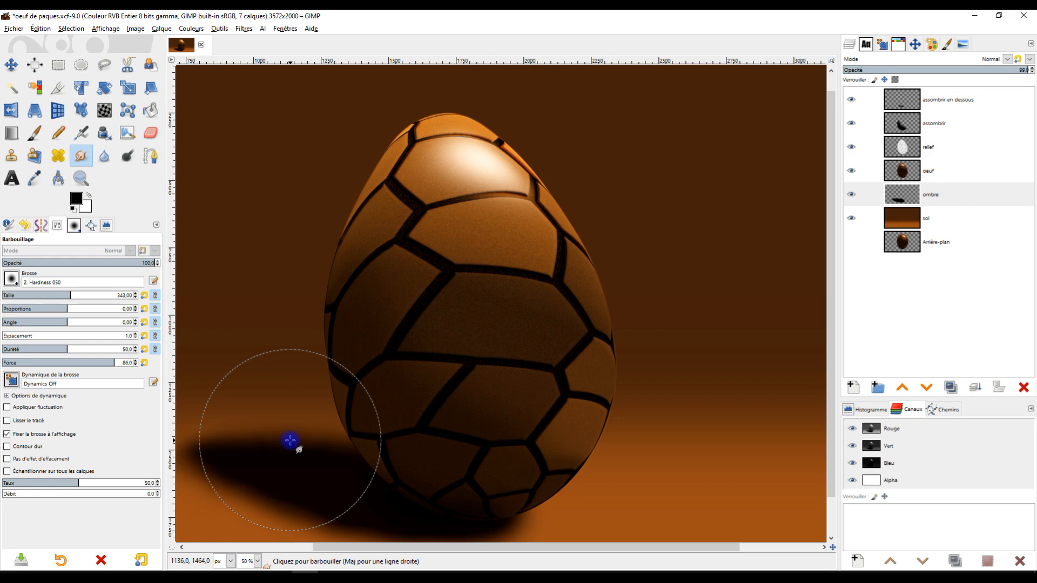
Step: Examine the egg's cast shadow and the joints between its upper scales up close
left_click_drag(458, 456, 527, 407)
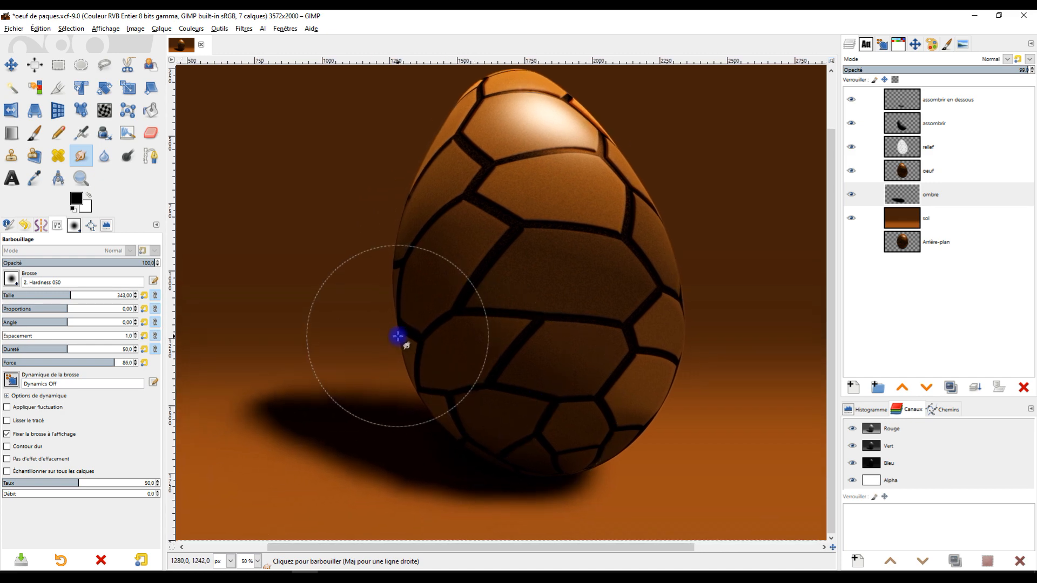
mouse_move(268, 484)
left_mouse_down()
mouse_move(247, 481)
mouse_move(234, 453)
left_mouse_up()
key("minus")
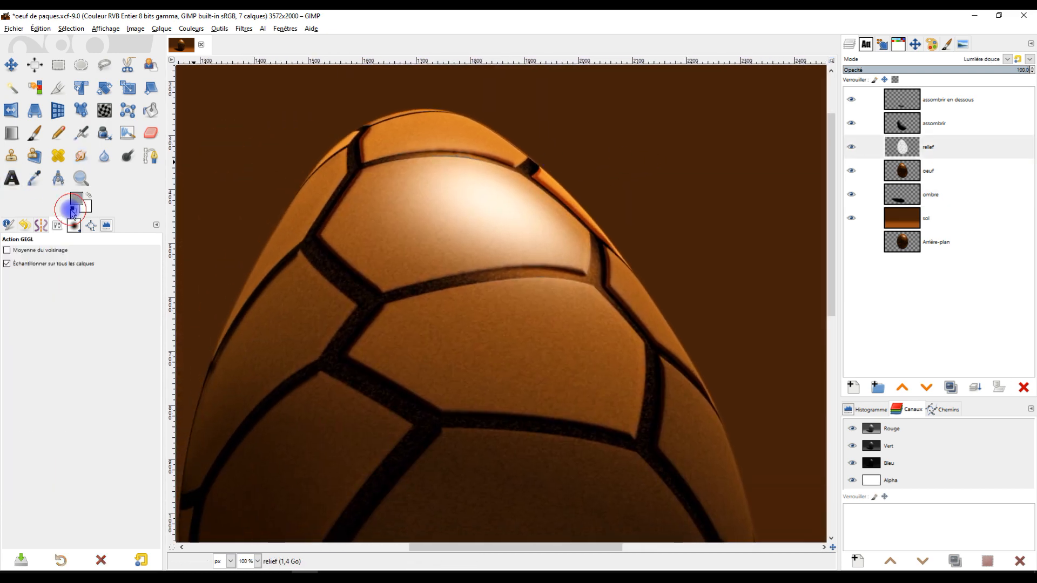
scroll(574, 280, "down", 2)
scroll(571, 328, "up", 2)
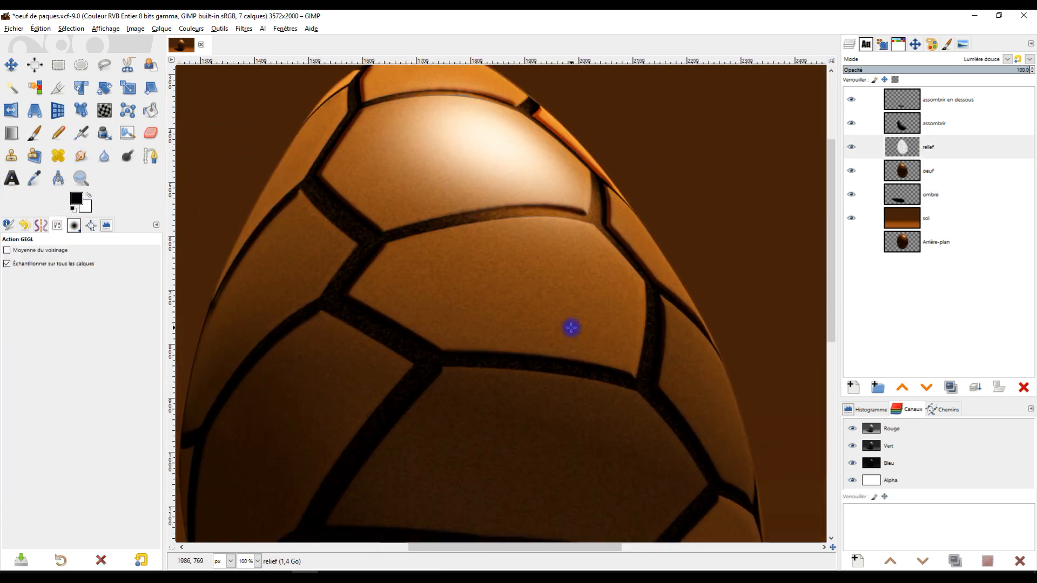
scroll(596, 263, "down", 2)
key("1")
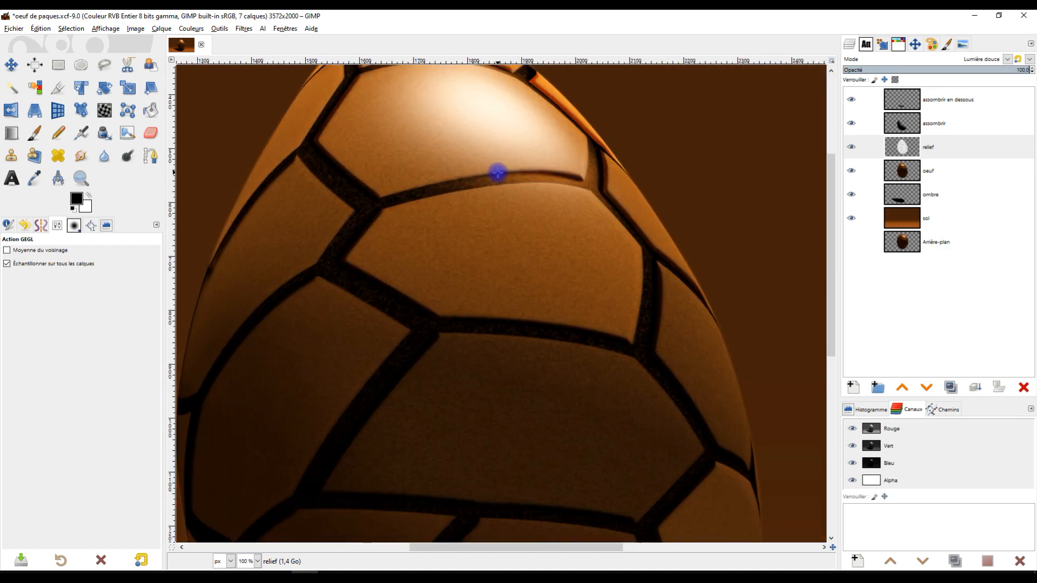
Step: Duplicate the oeuf layer and open the Curves adjustment on the copy
left_click(910, 171)
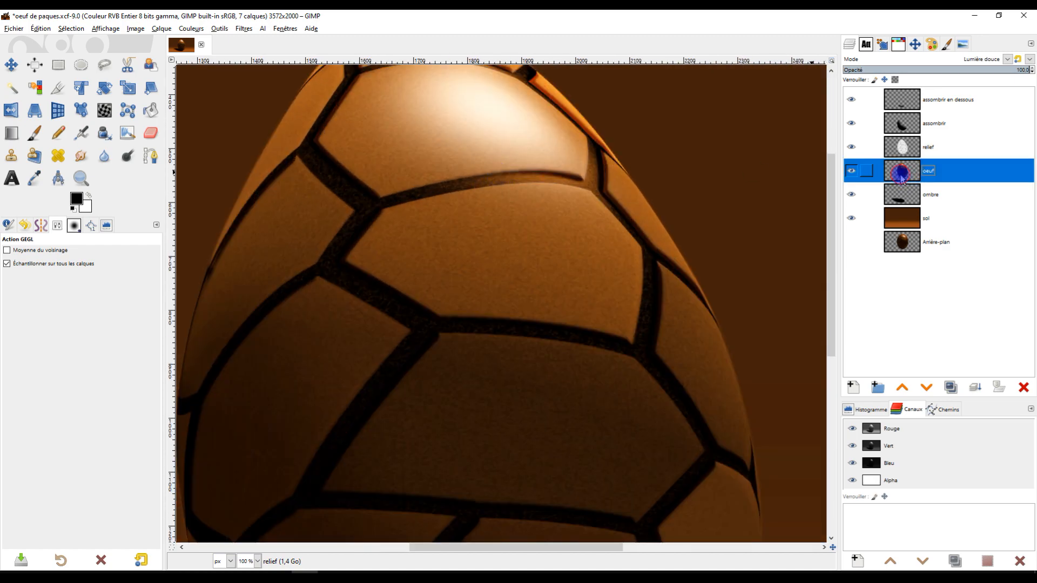
left_click(950, 387)
key("shift+2")
scroll(568, 268, "down", 1)
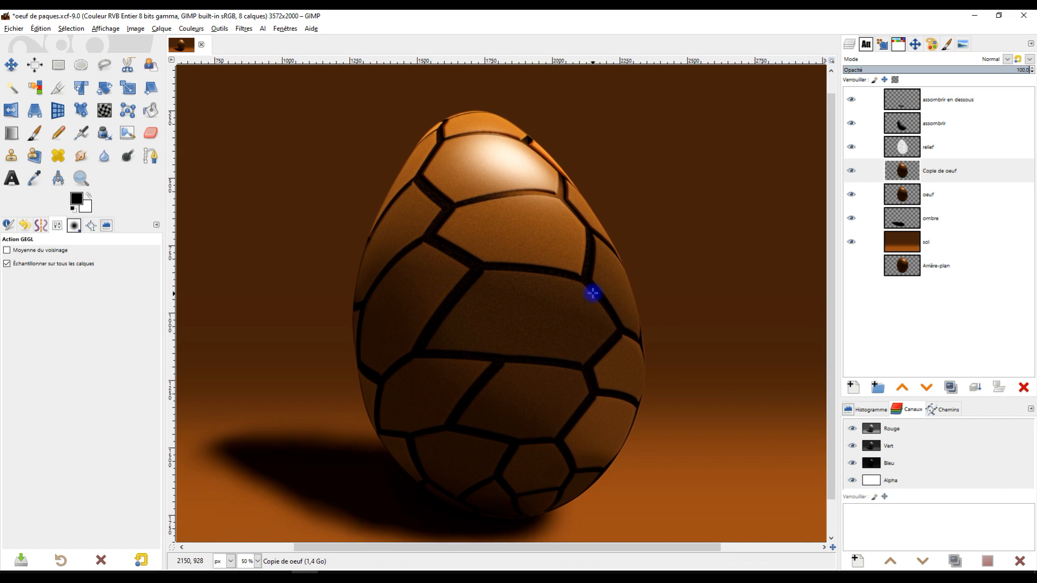
left_click(191, 29)
left_click(204, 144)
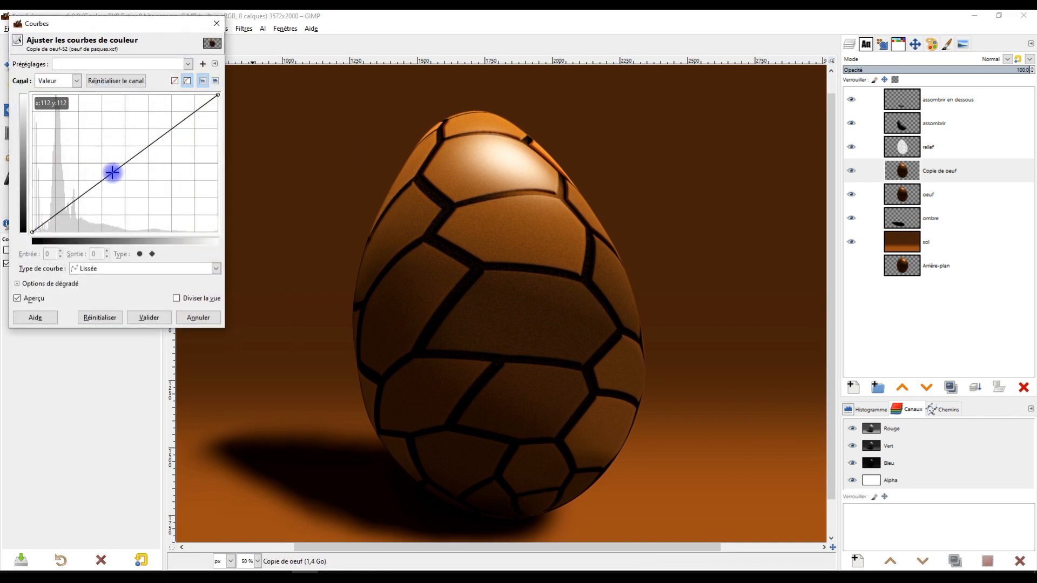
mouse_move(112, 172)
left_mouse_down()
mouse_move(109, 160)
mouse_move(99, 185)
left_mouse_up()
mouse_move(166, 132)
left_mouse_down()
mouse_move(160, 109)
mouse_move(159, 136)
left_mouse_up()
left_click(101, 318)
left_click(71, 82)
left_click(65, 95)
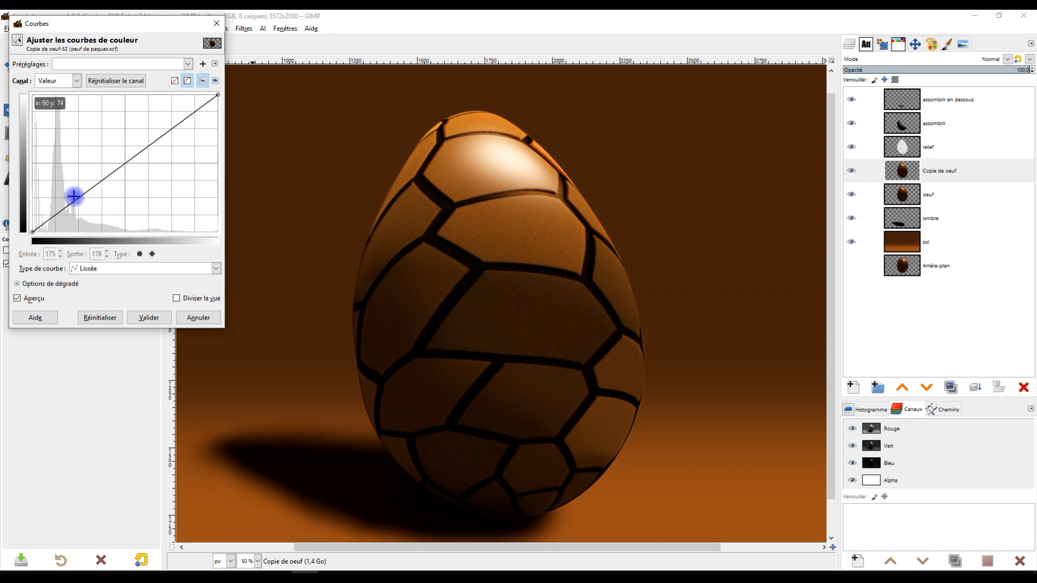
Step: Darken the egg copy with a Value curve through input 21, output 10 and input 250, output 203, and apply it
left_click(511, 165)
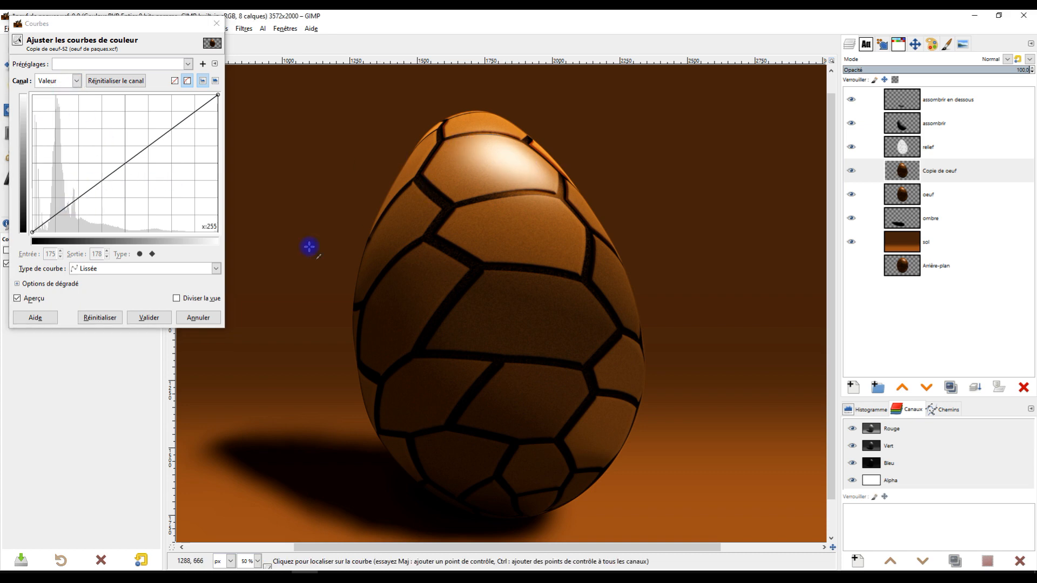
left_click_drag(210, 101, 211, 117)
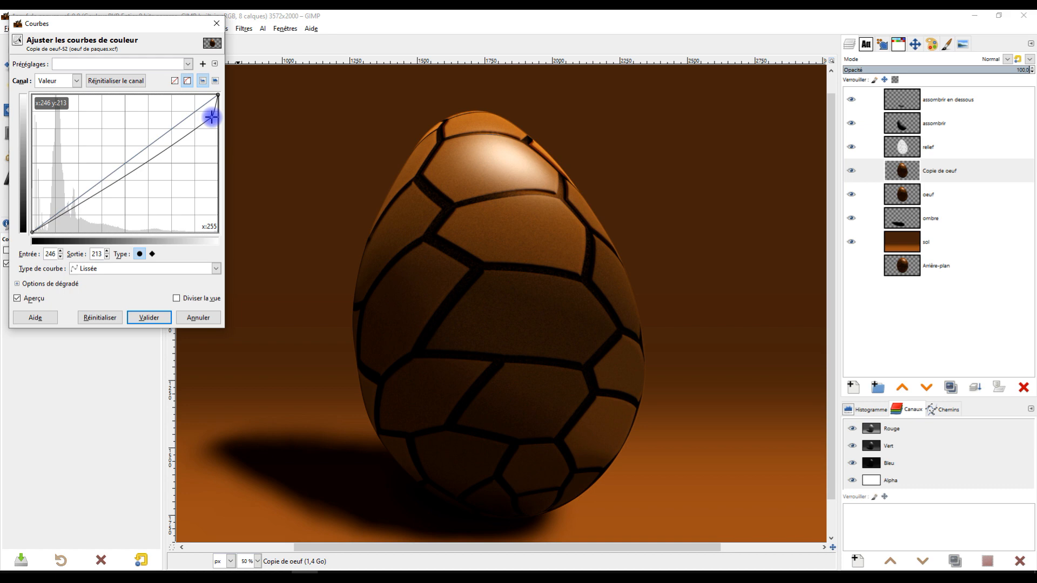
left_click_drag(214, 120, 215, 114)
left_click_drag(48, 223, 48, 227)
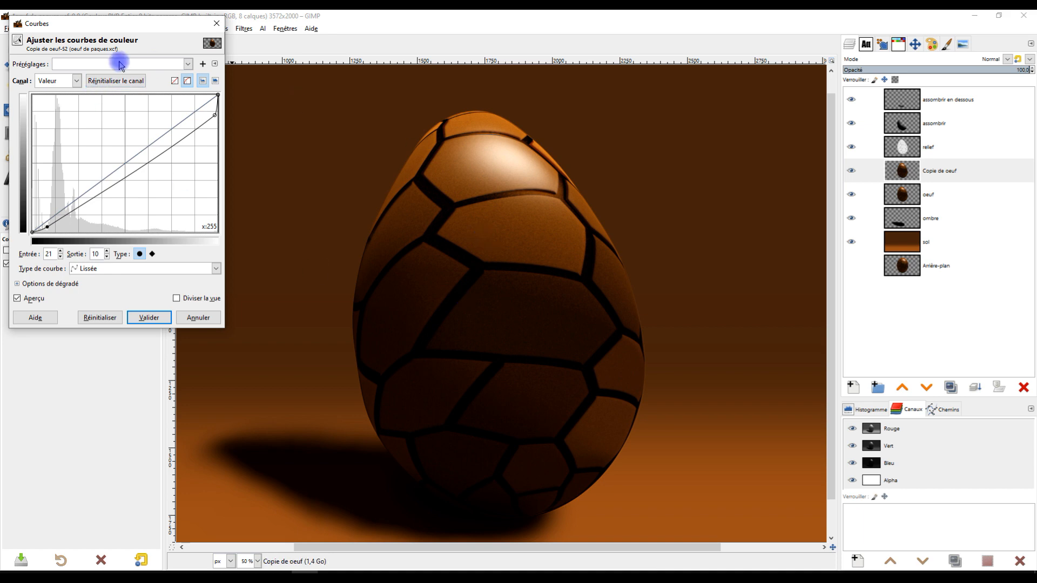
scroll(652, 341, "down", 2)
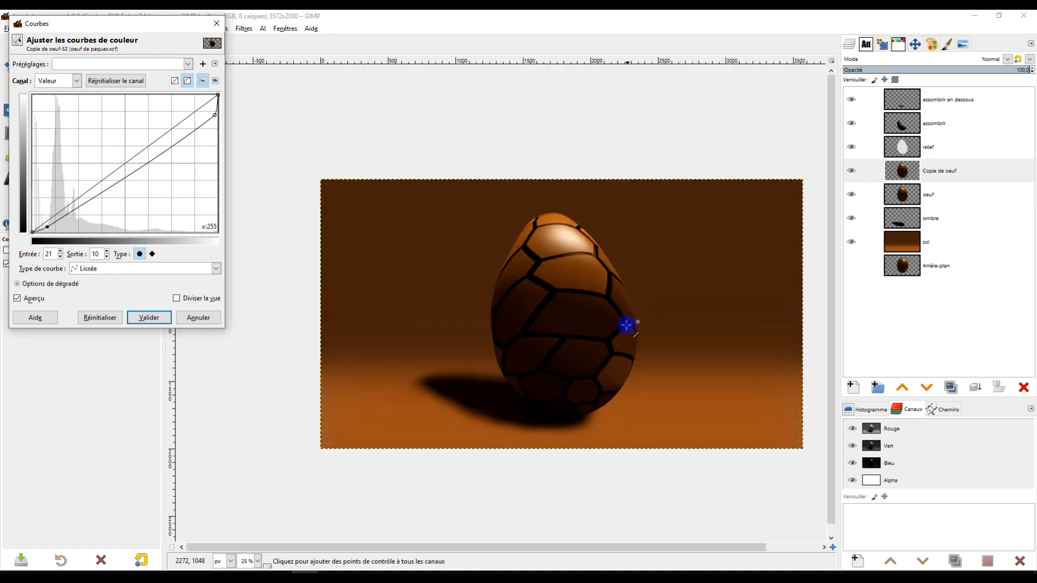
scroll(629, 316, "up", 2)
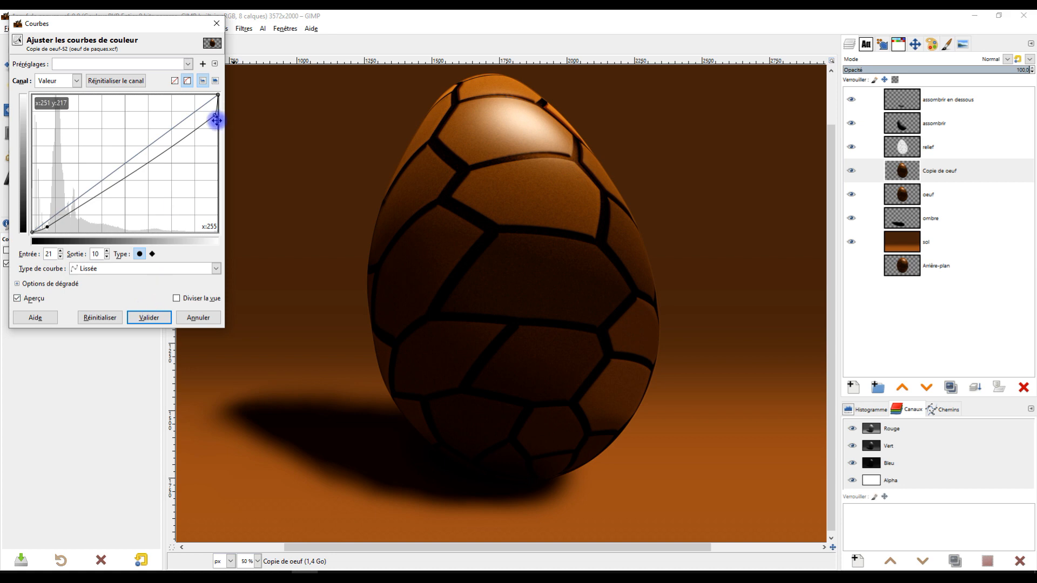
mouse_move(216, 117)
left_mouse_down()
mouse_move(212, 106)
mouse_move(228, 112)
mouse_move(226, 127)
mouse_move(215, 123)
left_mouse_up()
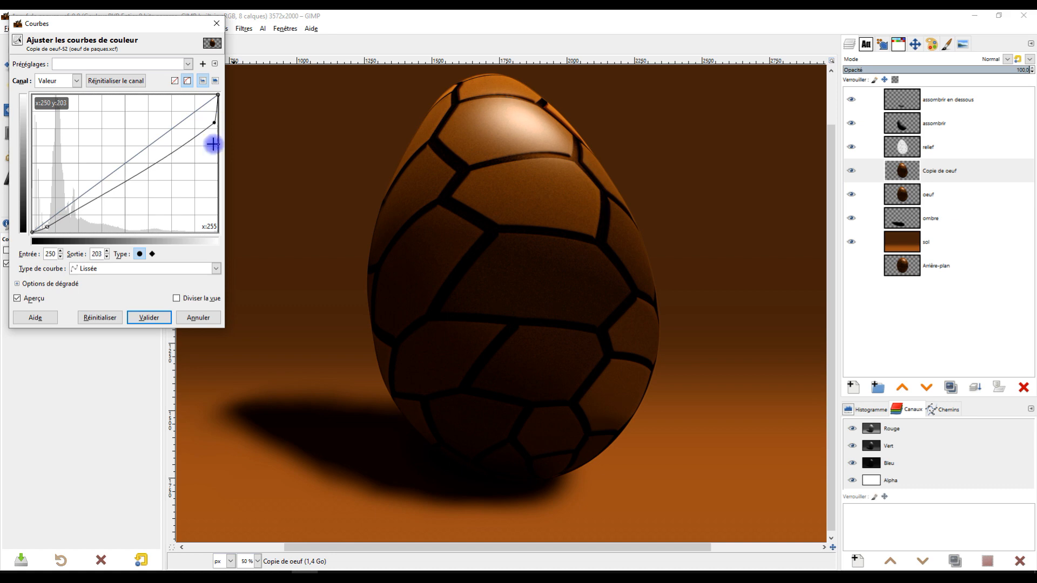
left_click(149, 317)
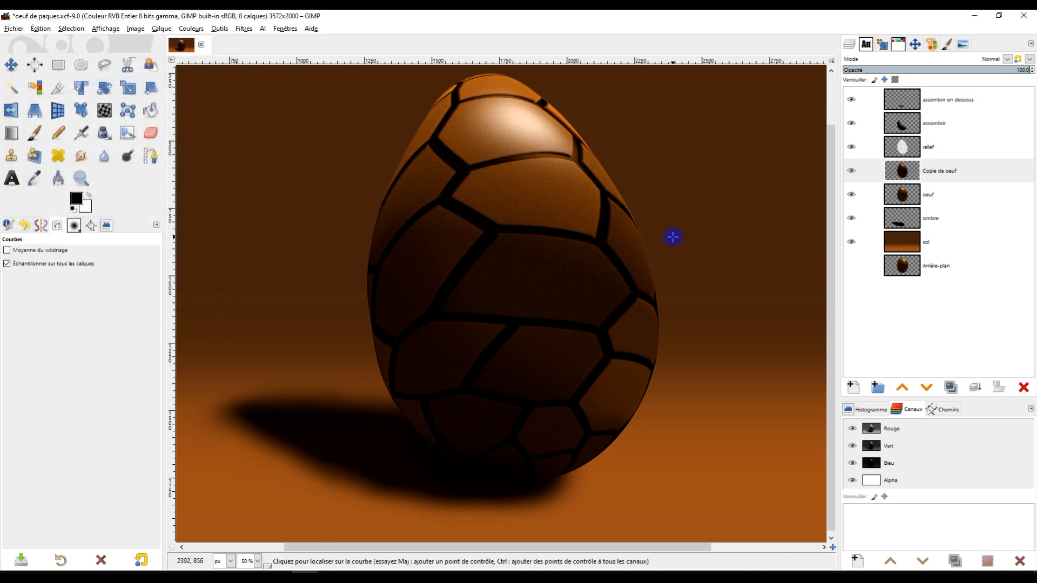
Step: Apply a Gaussian blur of 31.95 in X and Y to the ombre layer and slightly lower that layer's opacity
scroll(625, 227, "down", 2)
scroll(600, 208, "up", 1)
scroll(607, 213, "down", 1)
scroll(620, 224, "up", 1)
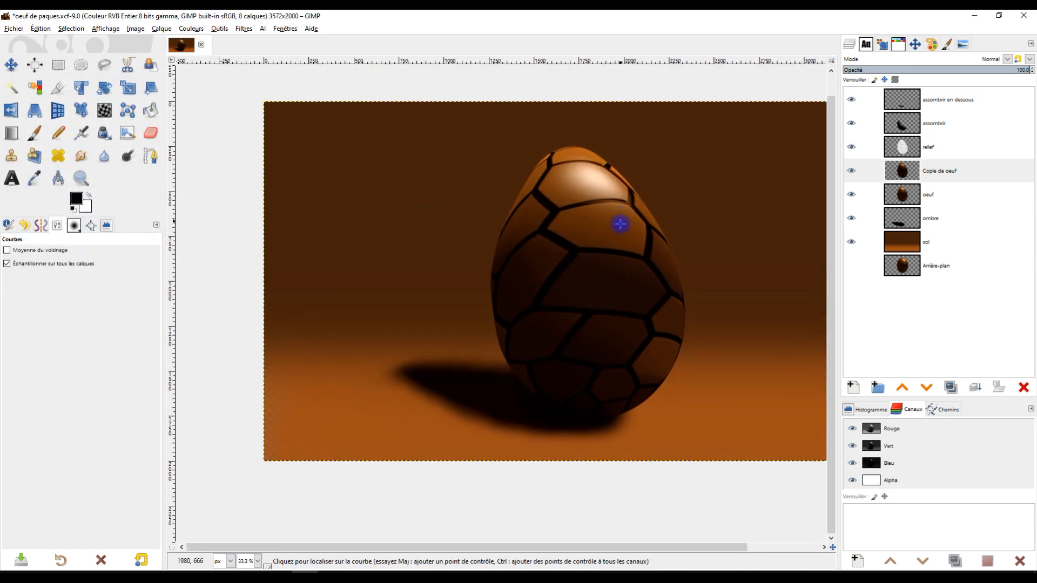
left_click(899, 222)
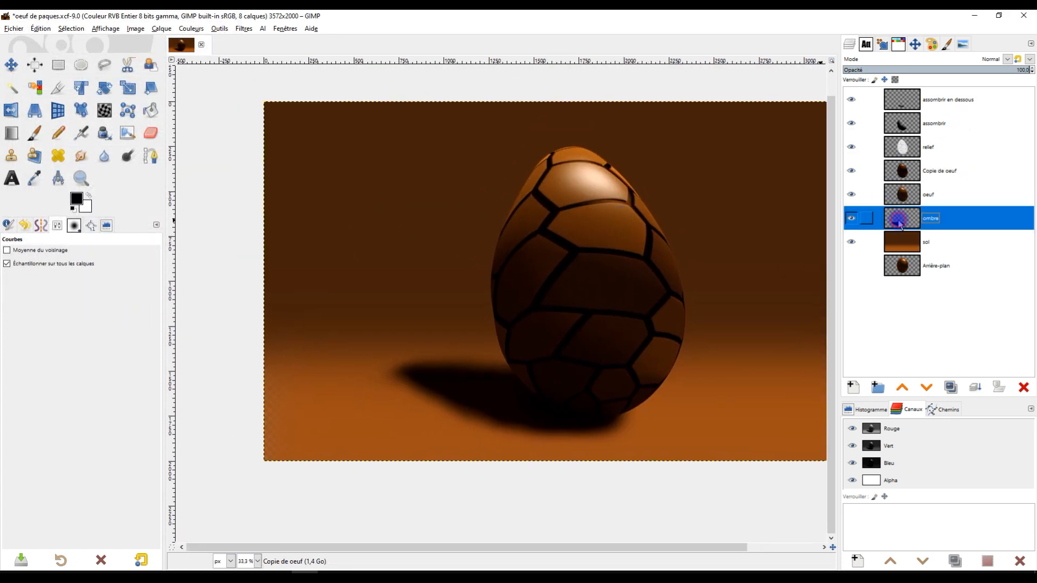
left_click(242, 28)
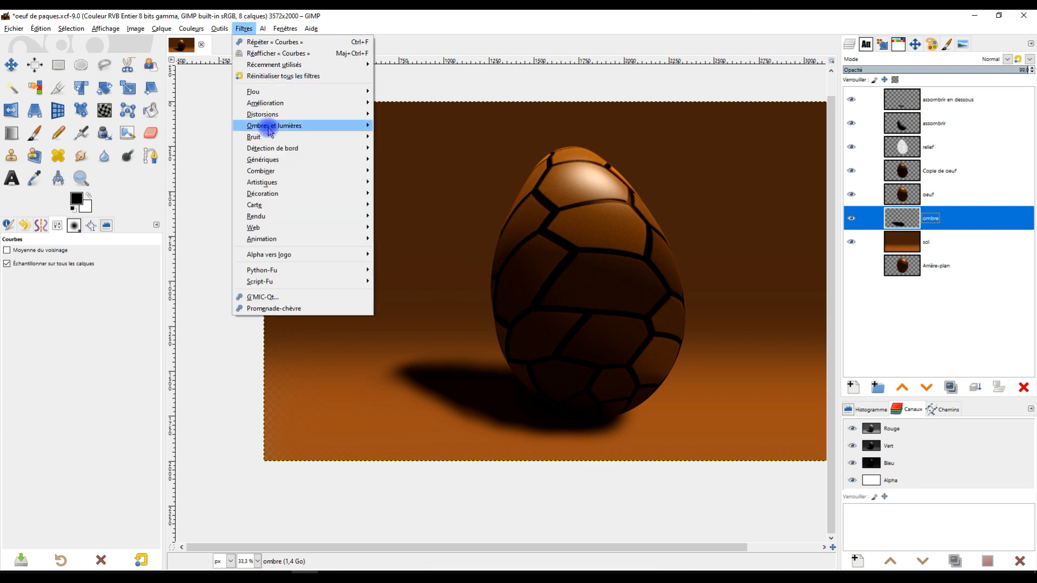
mouse_move(254, 91)
left_click(437, 102)
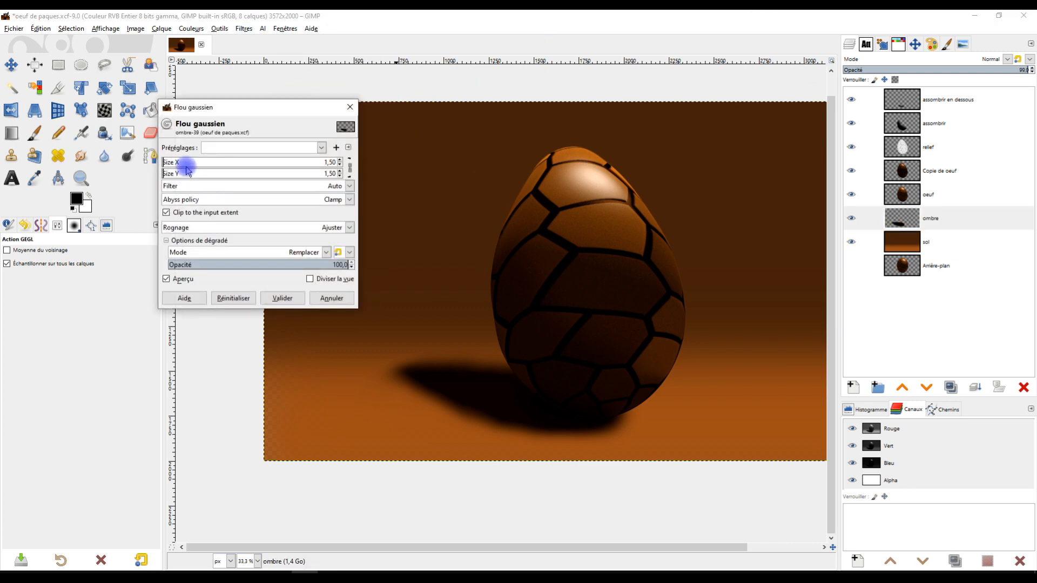
left_click(193, 162)
left_click_drag(194, 162, 217, 162)
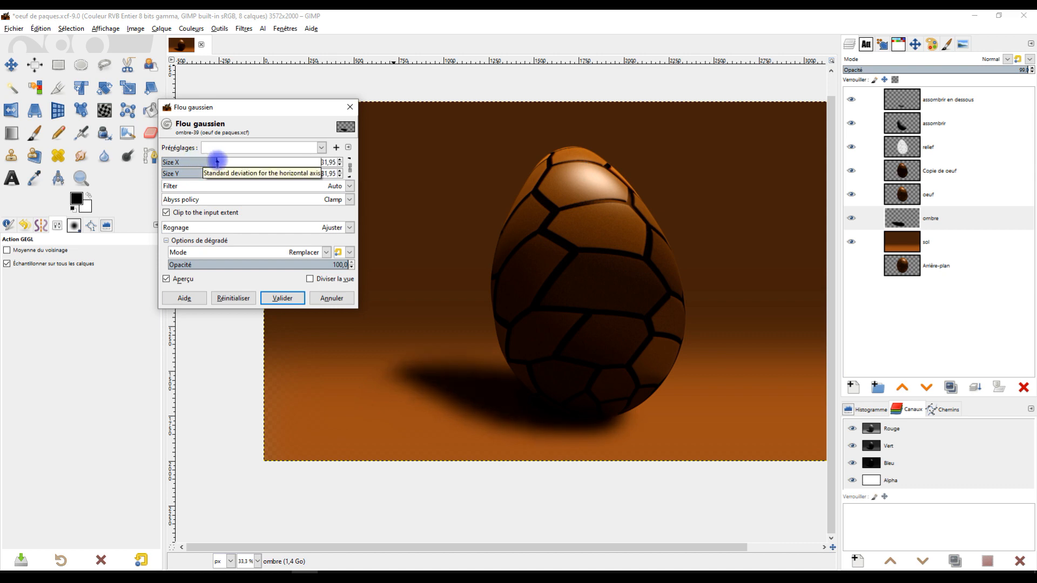
left_click(281, 298)
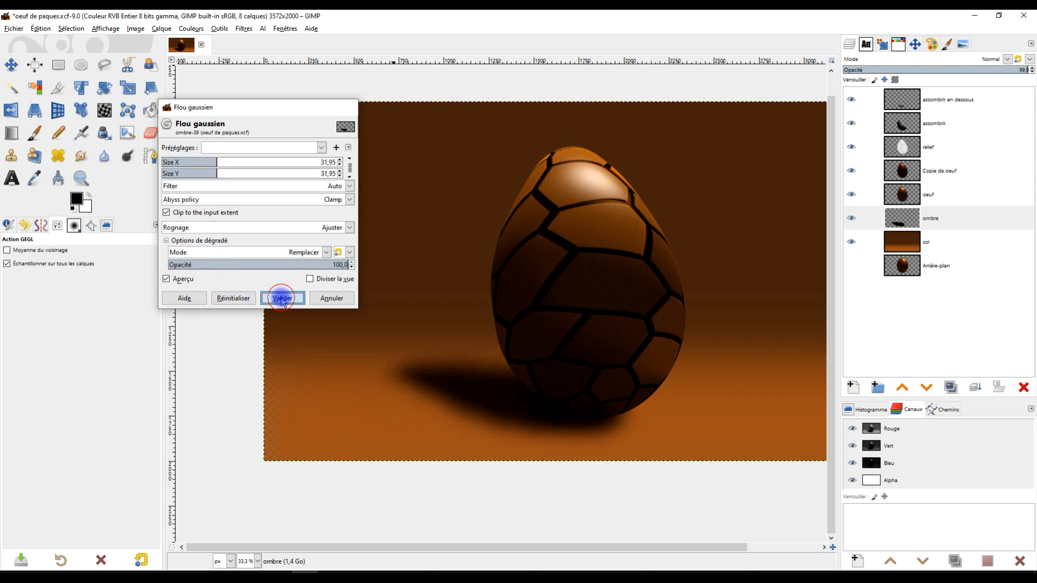
left_click(1031, 71)
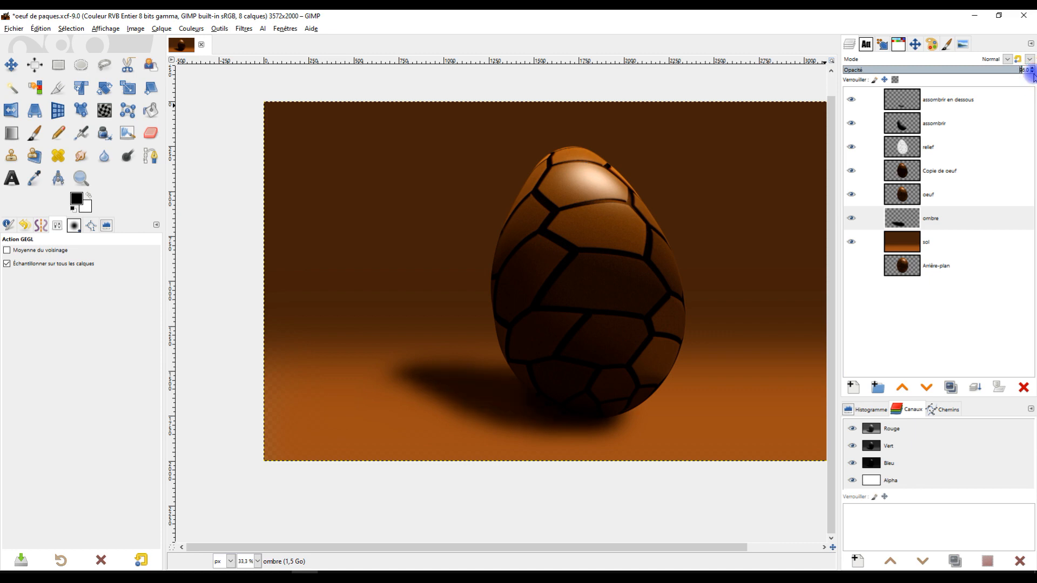
Step: Examine the softened shadow in the whole image and the egg's upper scales at closer range
scroll(614, 257, "up", 1)
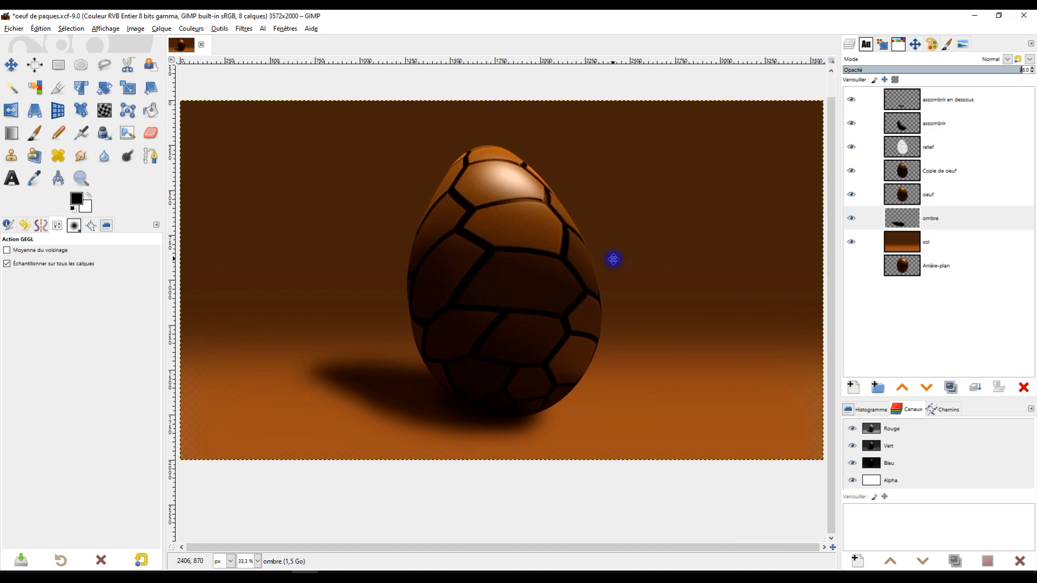
scroll(630, 259, "down", 2)
scroll(580, 273, "up", 1)
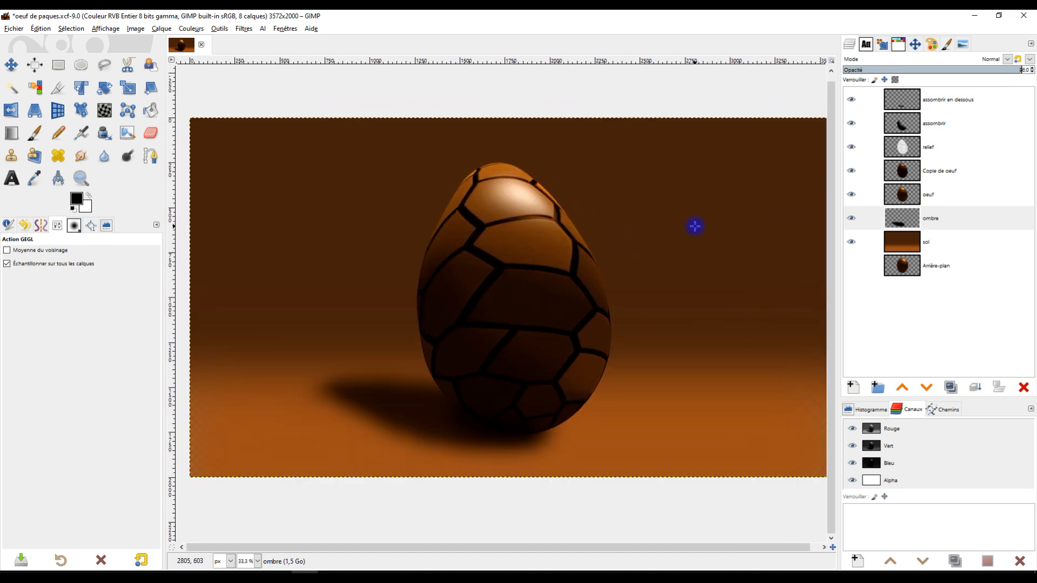
scroll(508, 192, "up", 4)
scroll(559, 266, "down", 4)
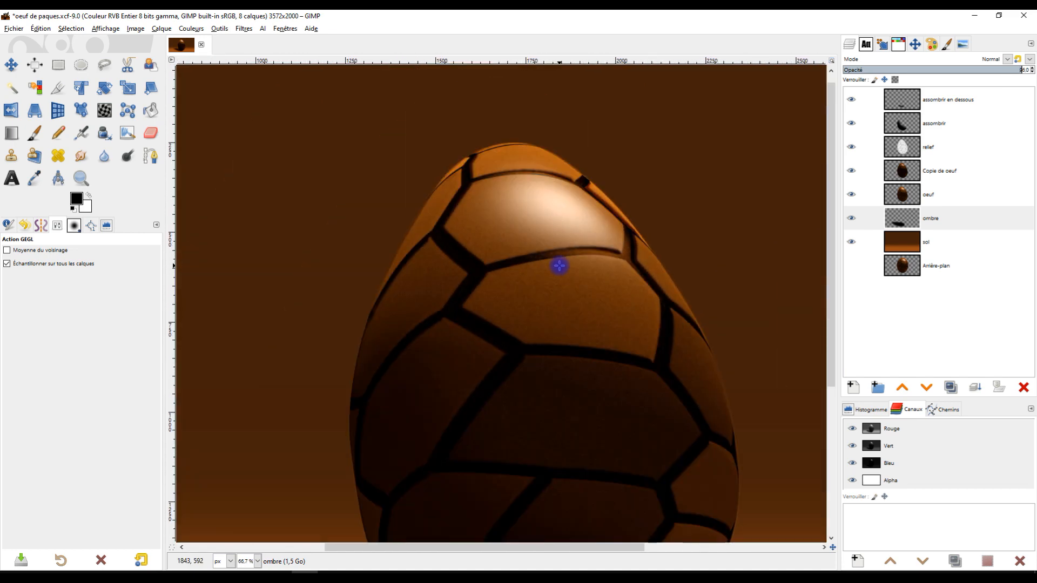
scroll(634, 264, "up", 1)
scroll(683, 289, "down", 1)
scroll(609, 274, "up", 1)
scroll(609, 273, "down", 1)
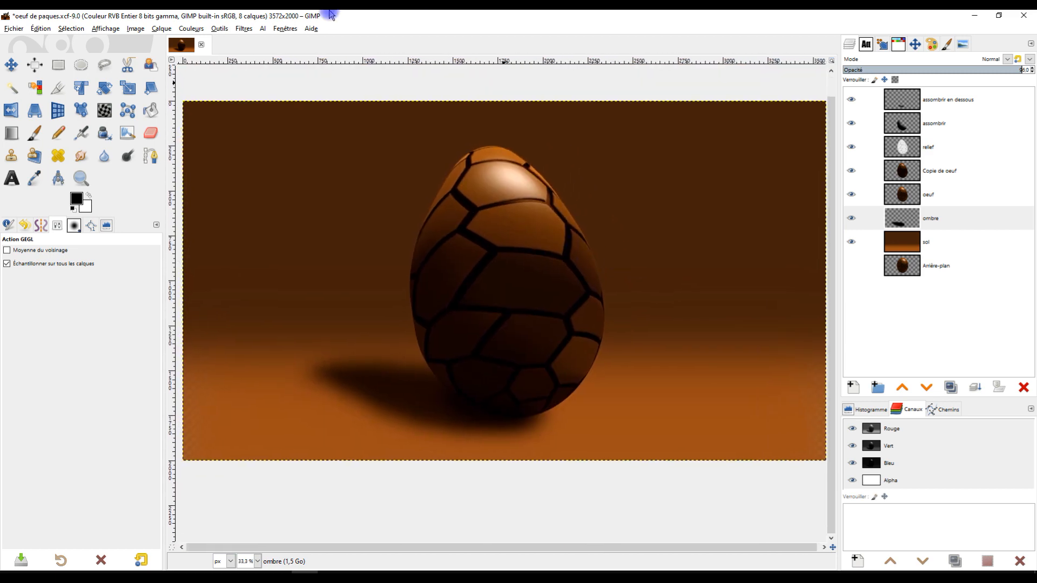
left_click(191, 28)
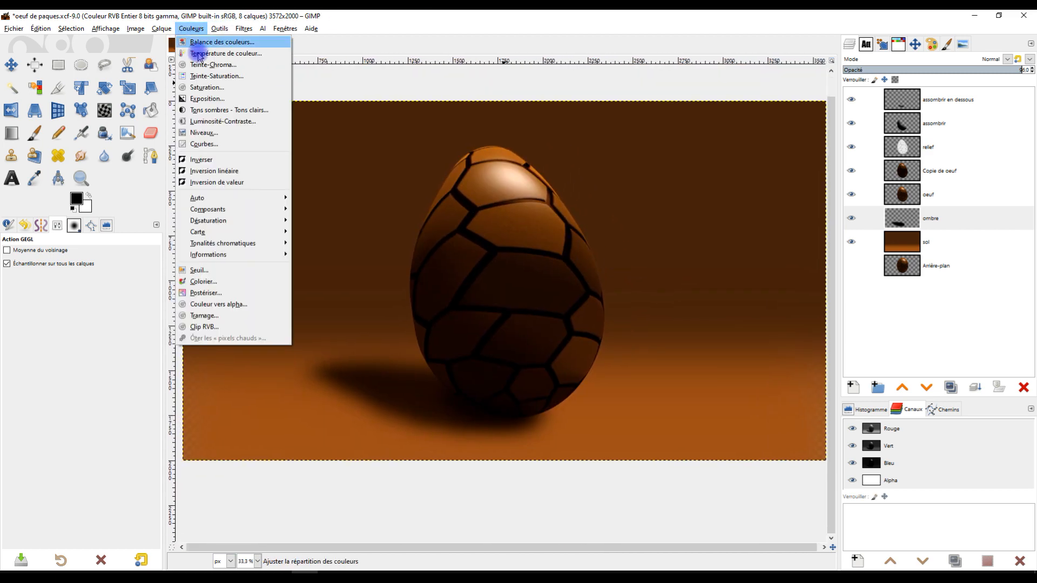
left_click(243, 54)
left_click_drag(246, 165, 236, 160)
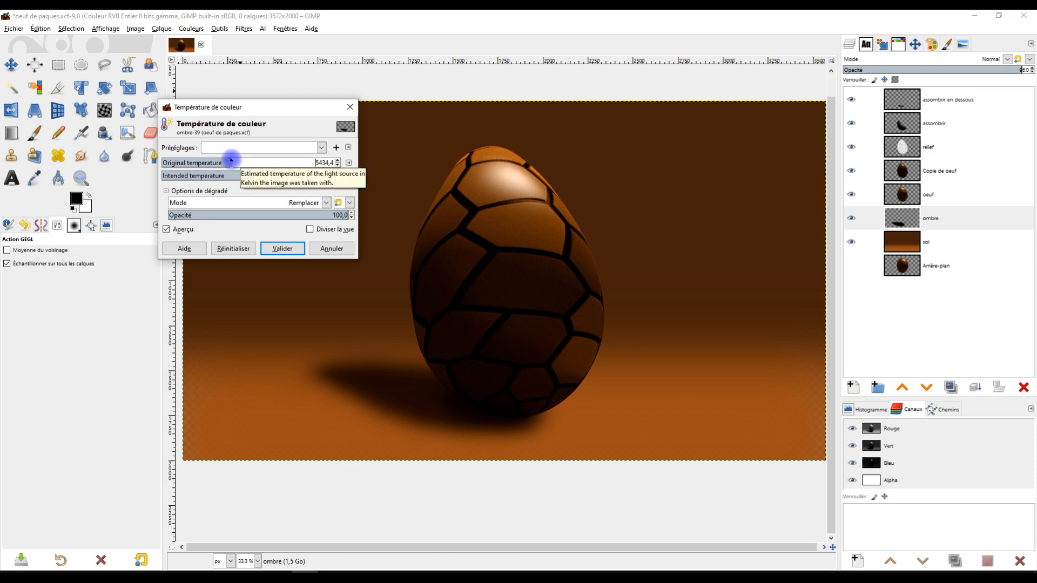
left_click(350, 106)
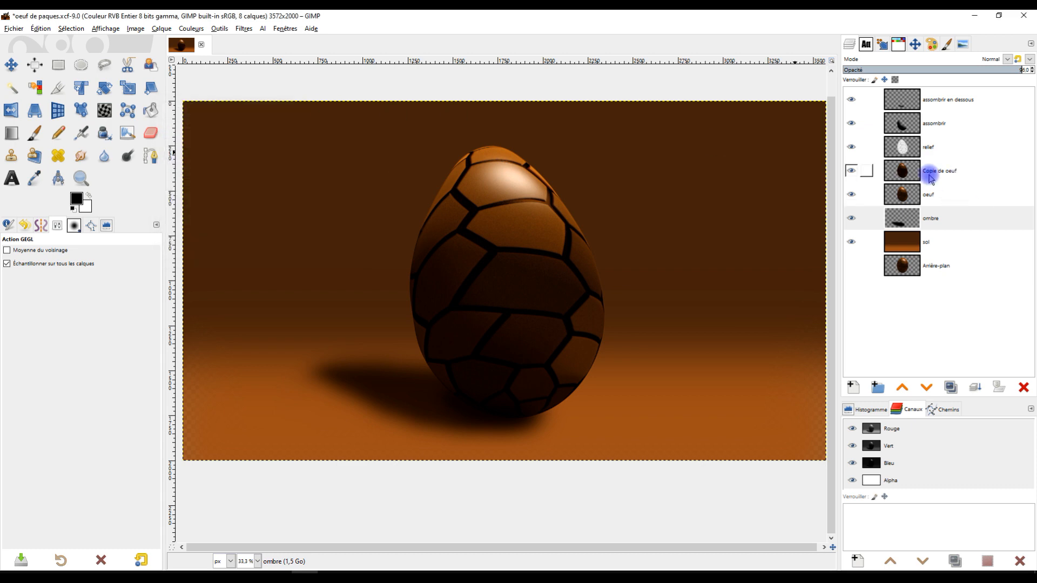
Step: Try a color temperature change on the Copie de oeuf layer with original temperature 9387.5 and intended temperature 5915.6, comparing the preview
double_click(950, 172)
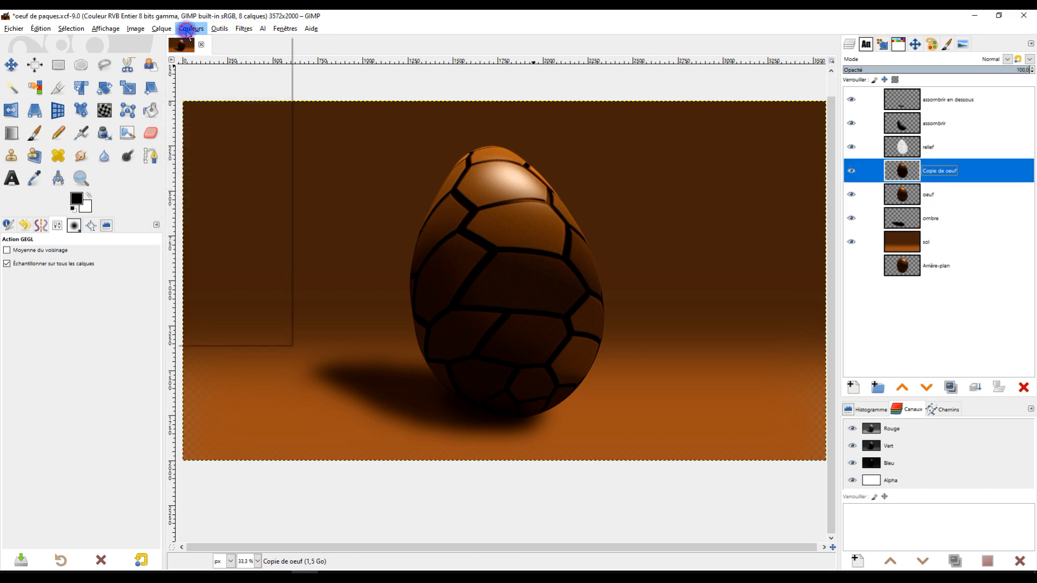
left_click(191, 28)
left_click(219, 53)
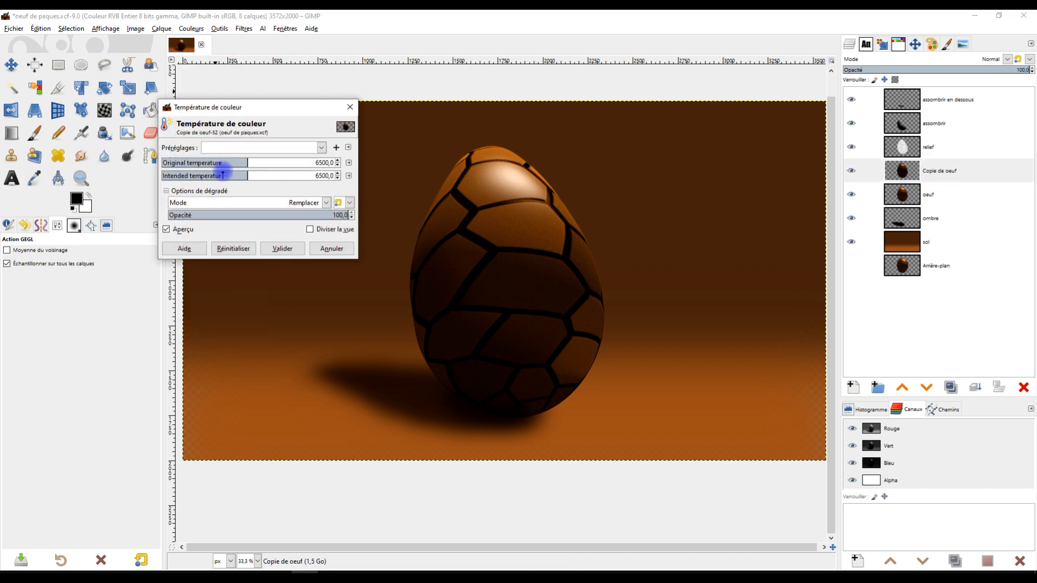
mouse_move(240, 162)
left_mouse_down()
mouse_move(217, 160)
mouse_move(293, 163)
left_mouse_up()
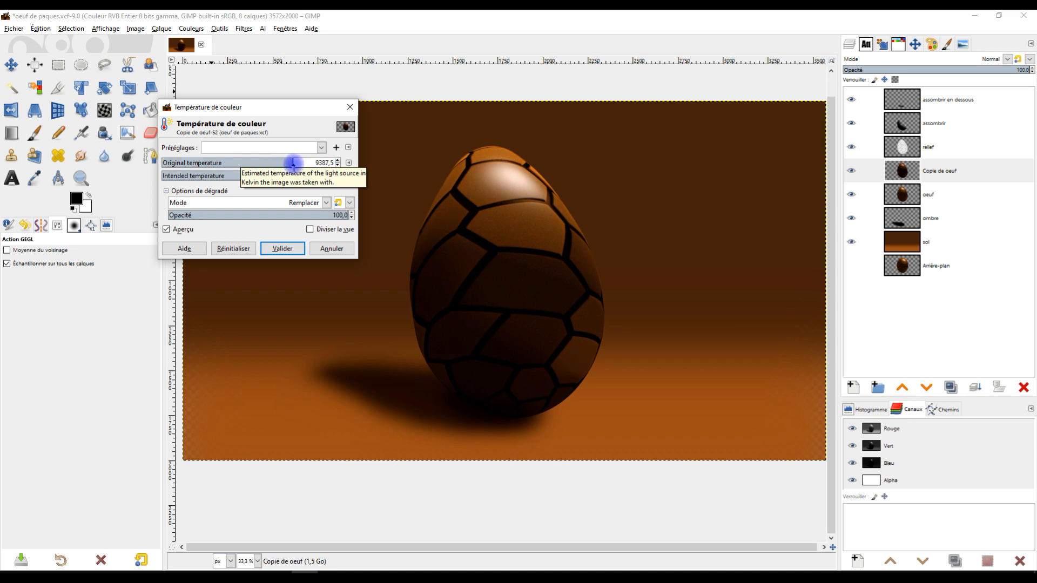
left_click_drag(217, 176, 231, 175)
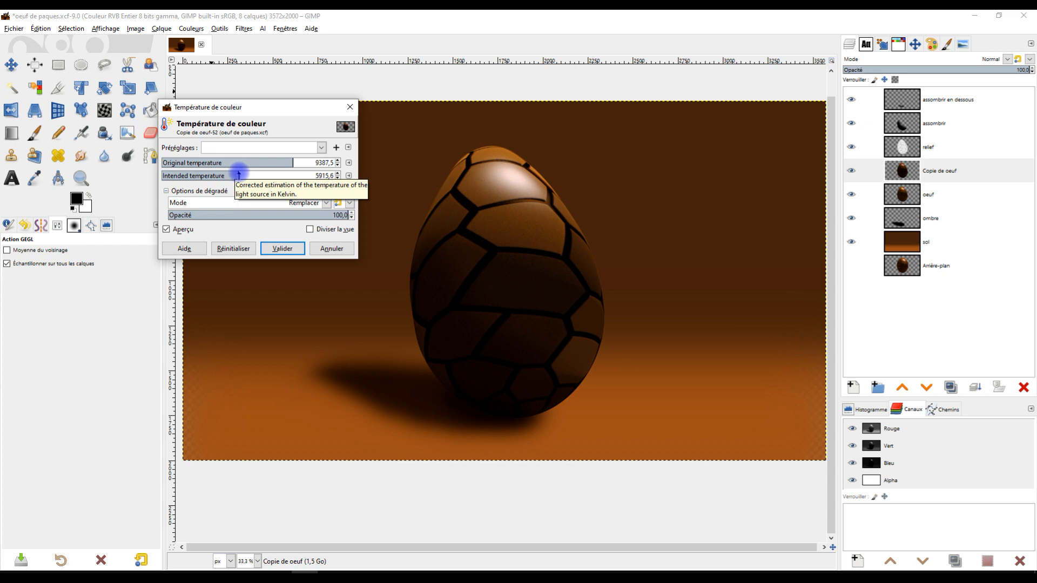
left_click(181, 230)
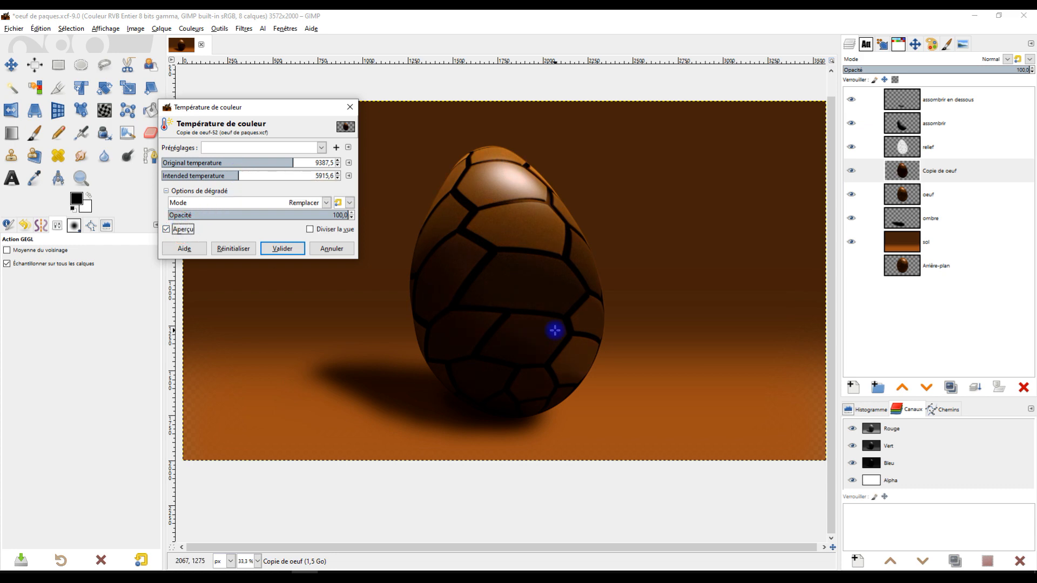
left_click(331, 249)
scroll(556, 278, "down", 1)
scroll(548, 270, "up", 1)
scroll(550, 273, "down", 1)
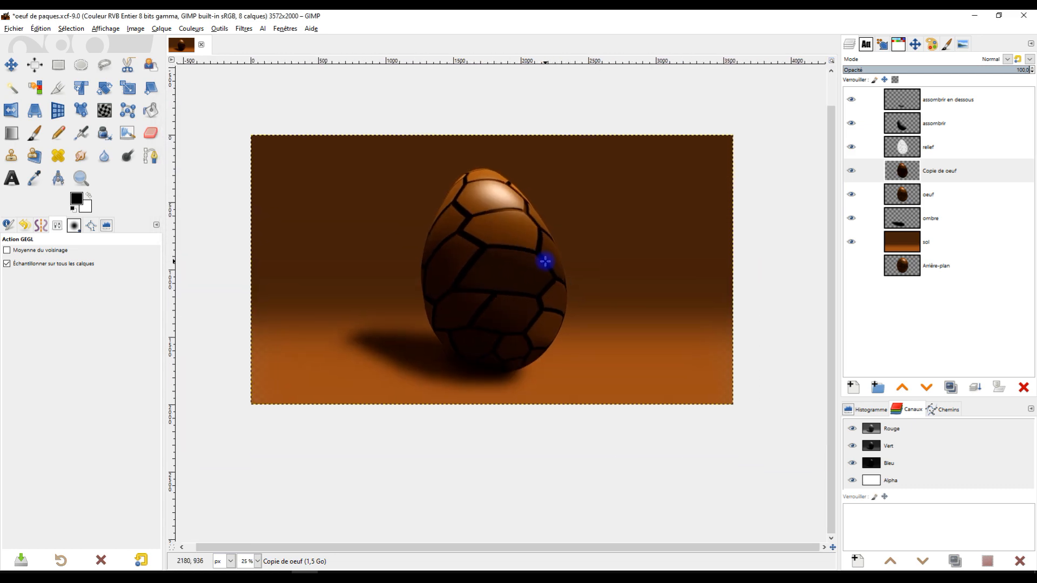
Step: Save the image file oeuf de paques.xcf with its current layers
key("ctrl+s")
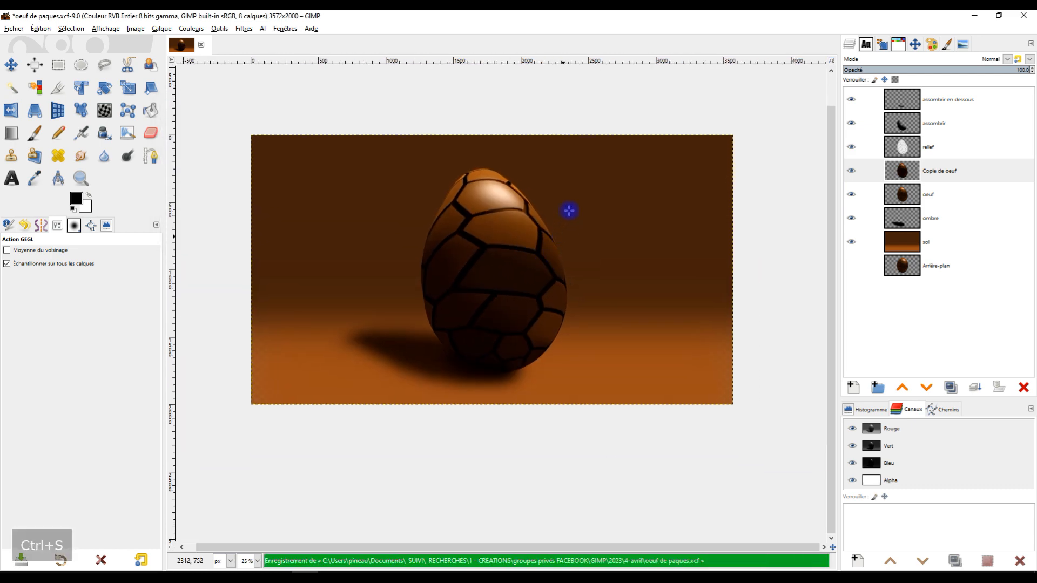
scroll(542, 266, "up", 1)
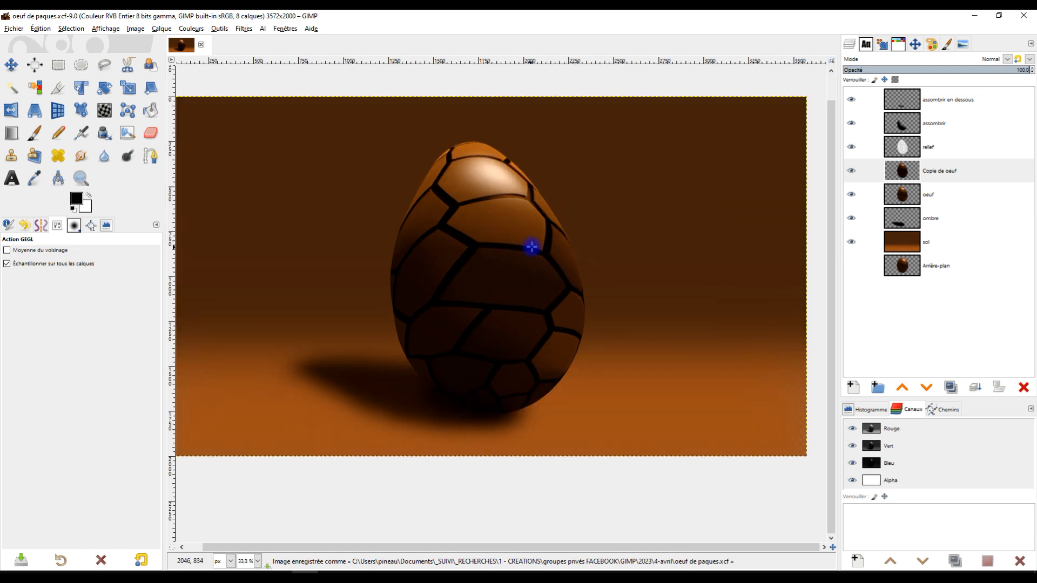
scroll(535, 242, "up", 1)
Step: Try a Color Balance on the egg copy with midtones cyan-red and magenta-green at -7.8 and highlights at -15.9 and -20.0
left_click(193, 29)
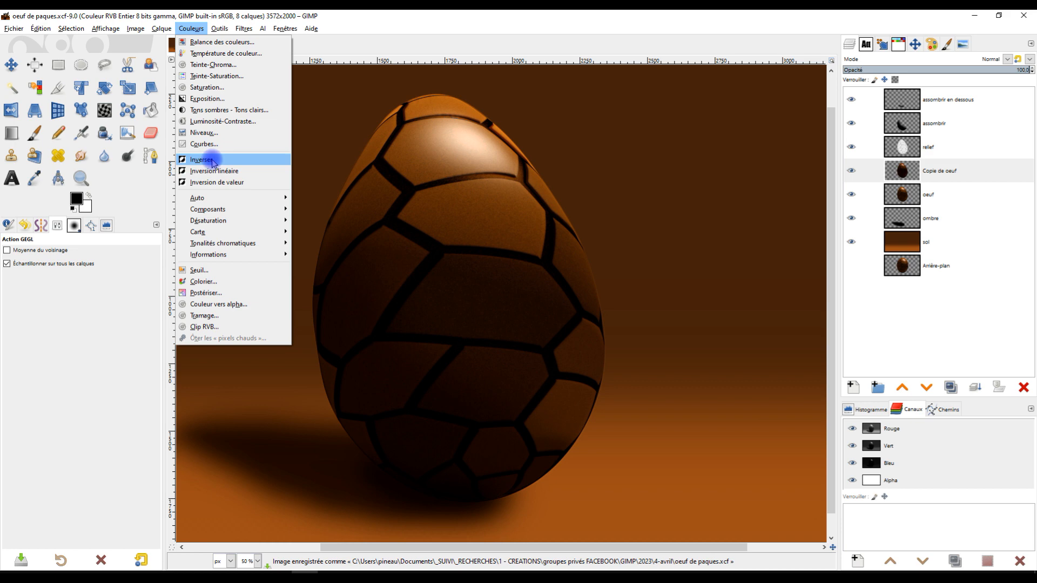
left_click(237, 47)
left_click_drag(262, 222, 253, 225)
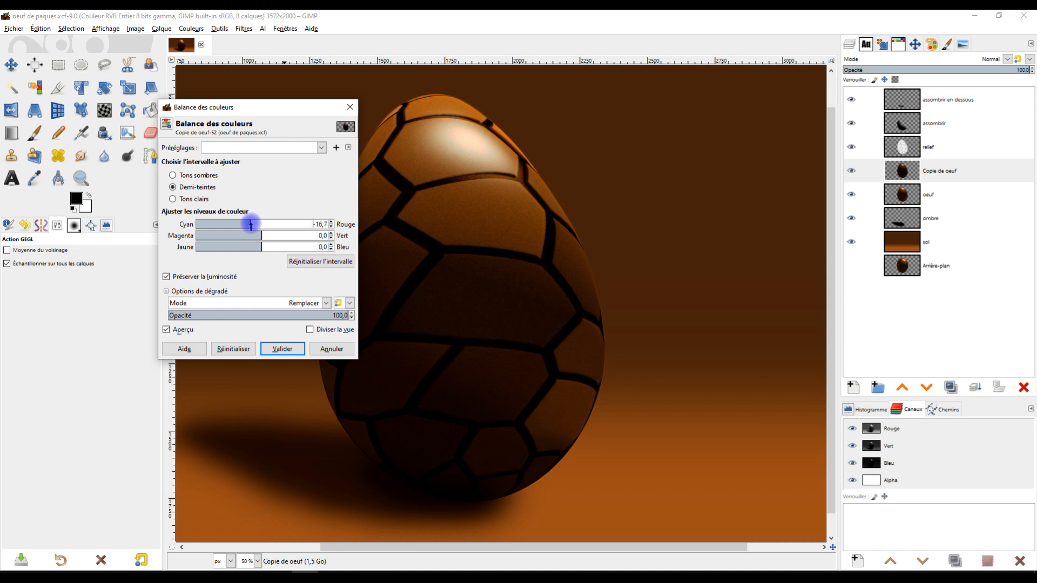
left_click_drag(251, 223, 256, 223)
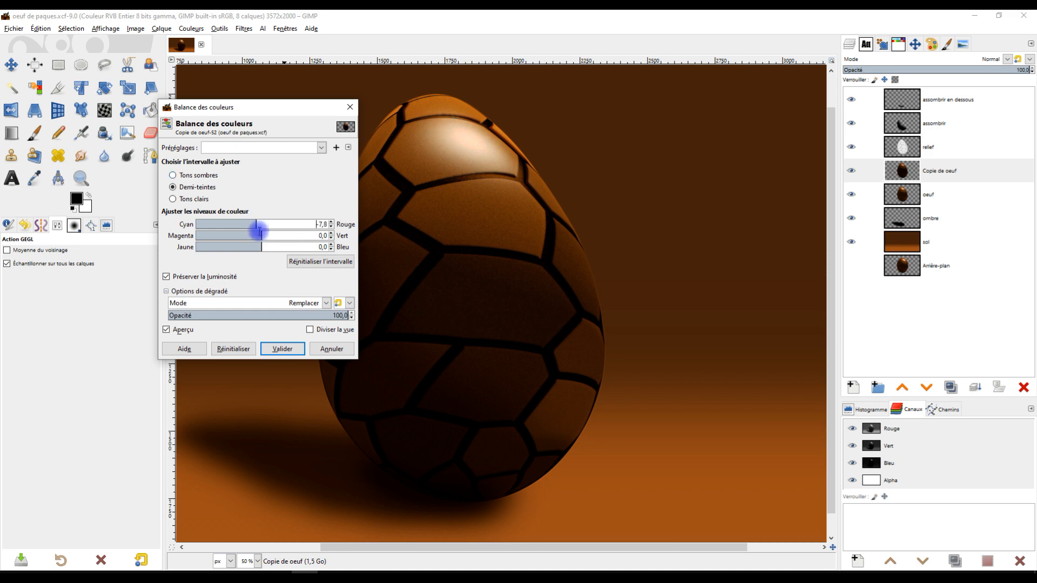
left_click_drag(258, 235, 256, 235)
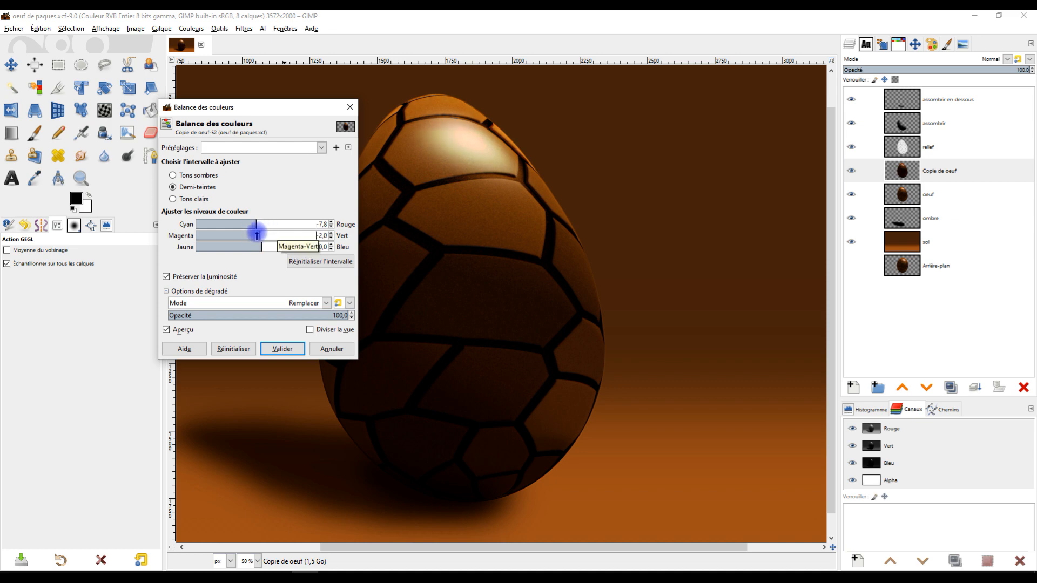
left_click_drag(261, 246, 258, 245)
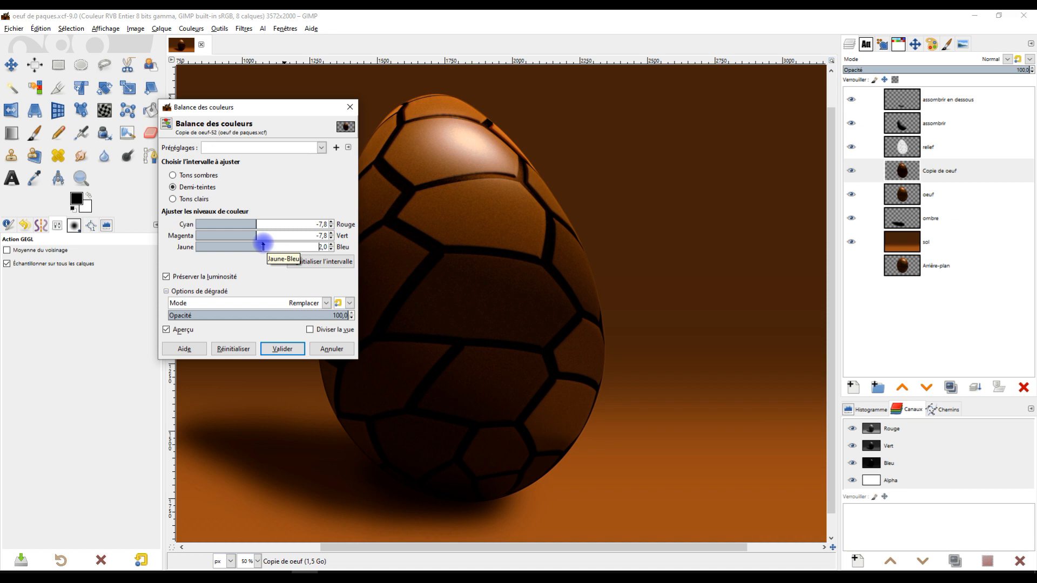
left_click(196, 199)
left_click_drag(261, 222, 251, 234)
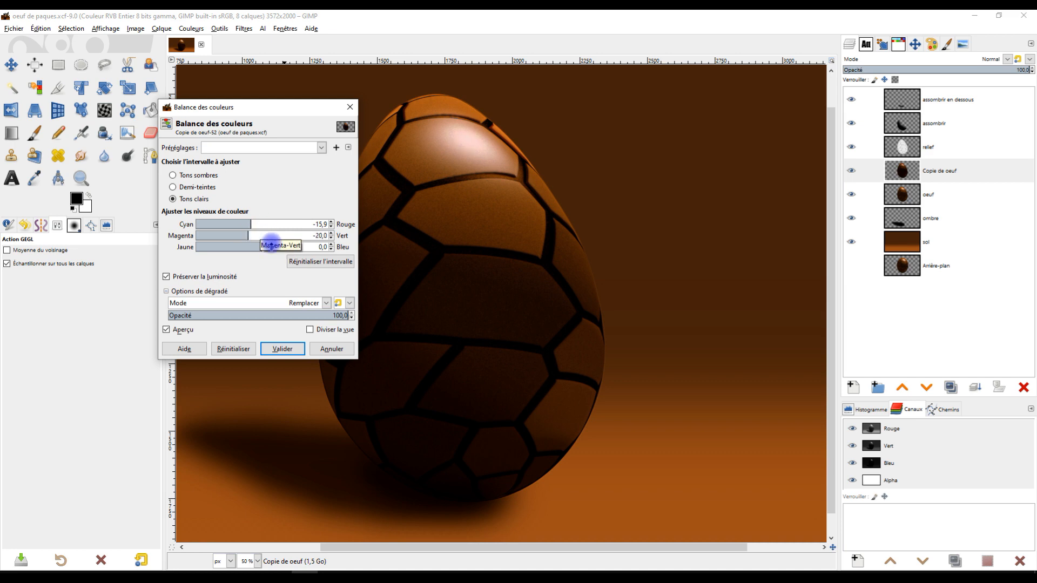
left_click(333, 348)
Step: Try a new Color Balance on the Copie de oeuf layer, with highlights cyan-red at 2.9 and magenta-green at -5.3
scroll(605, 255, "down", 2)
scroll(560, 201, "up", 2)
scroll(543, 225, "up", 2)
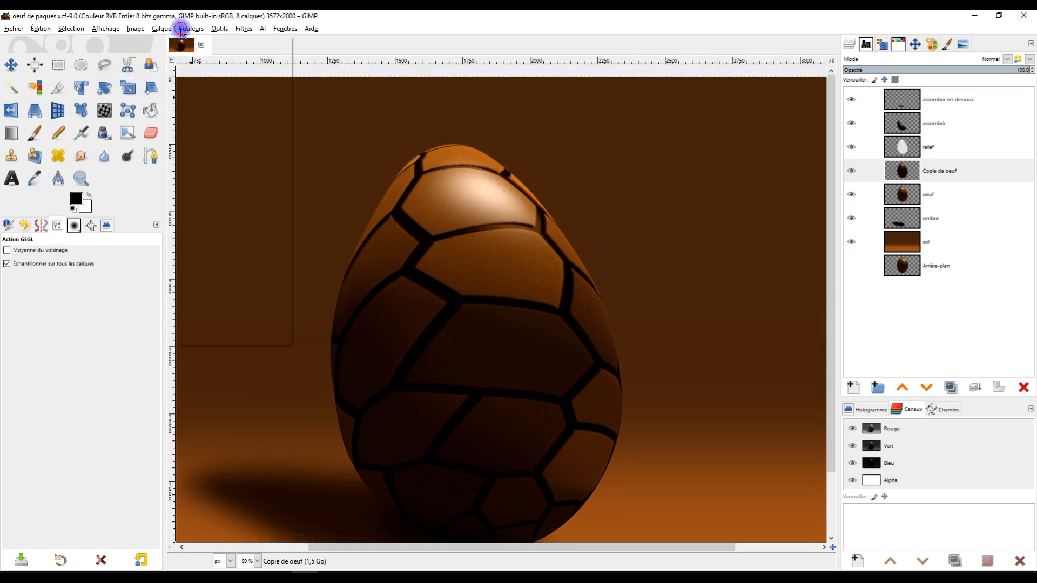
left_click(191, 28)
left_click(210, 43)
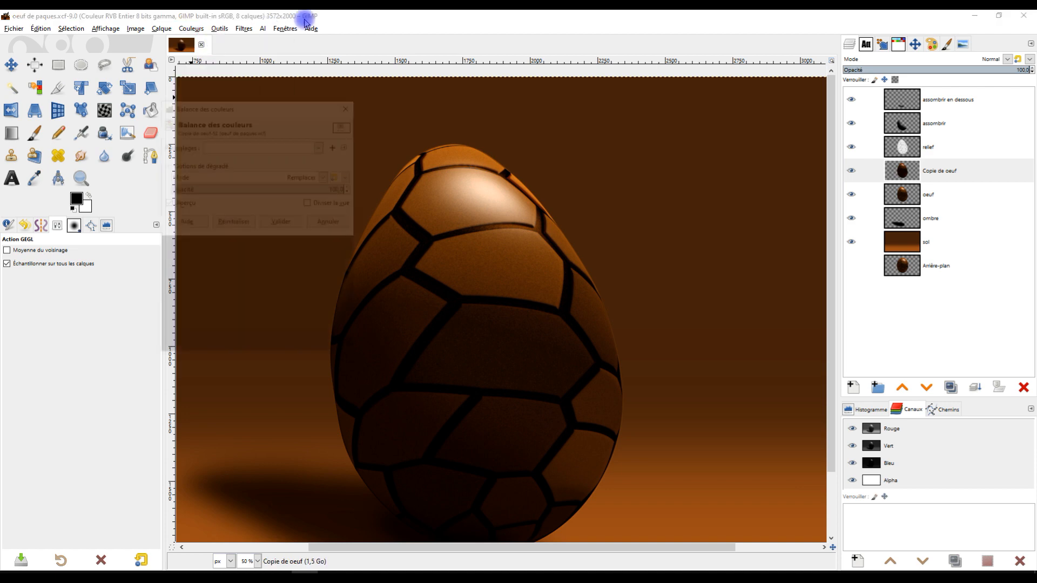
left_click(949, 174)
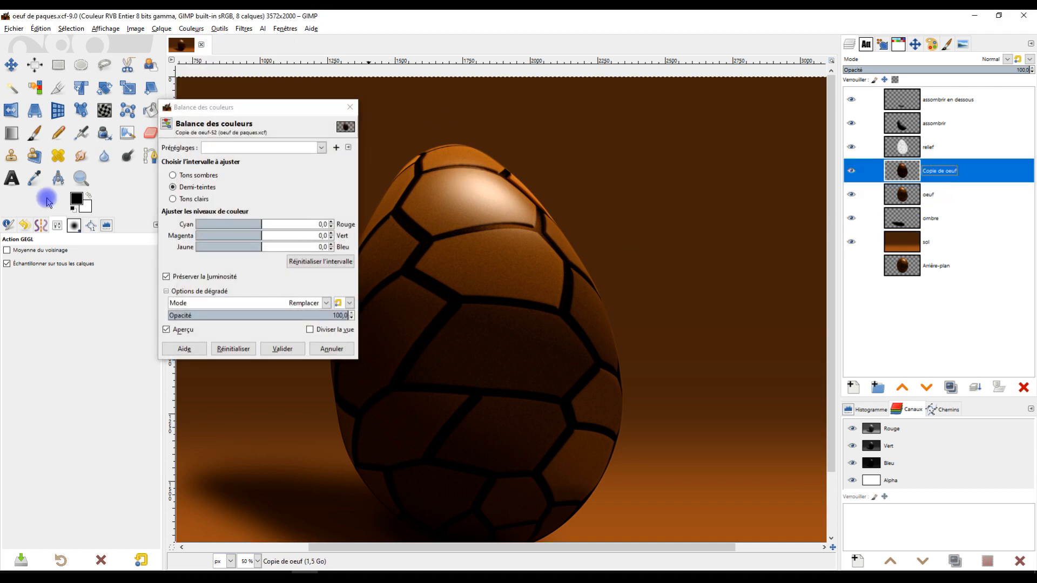
left_click(197, 199)
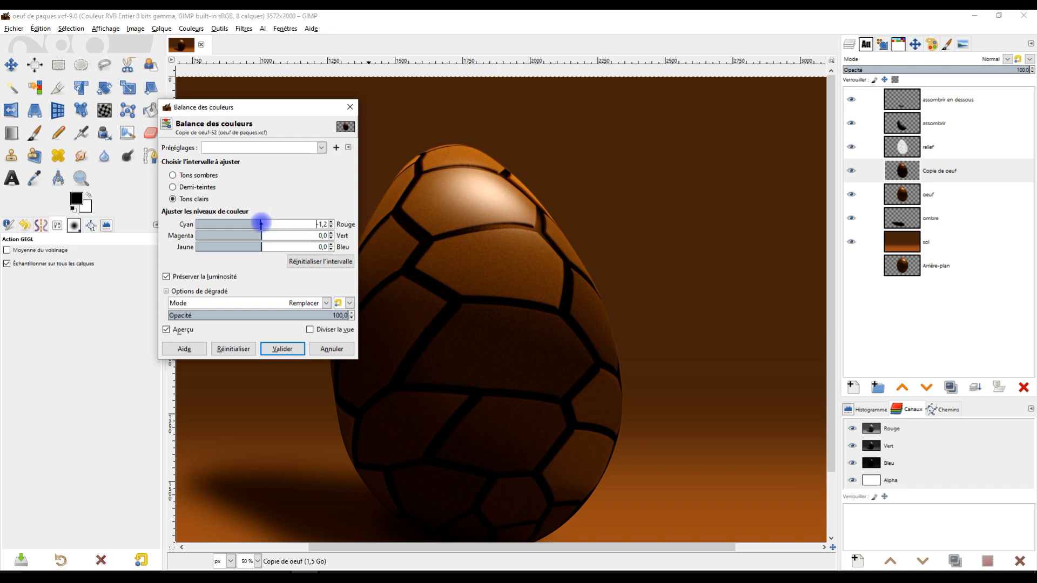
left_click_drag(258, 223, 261, 223)
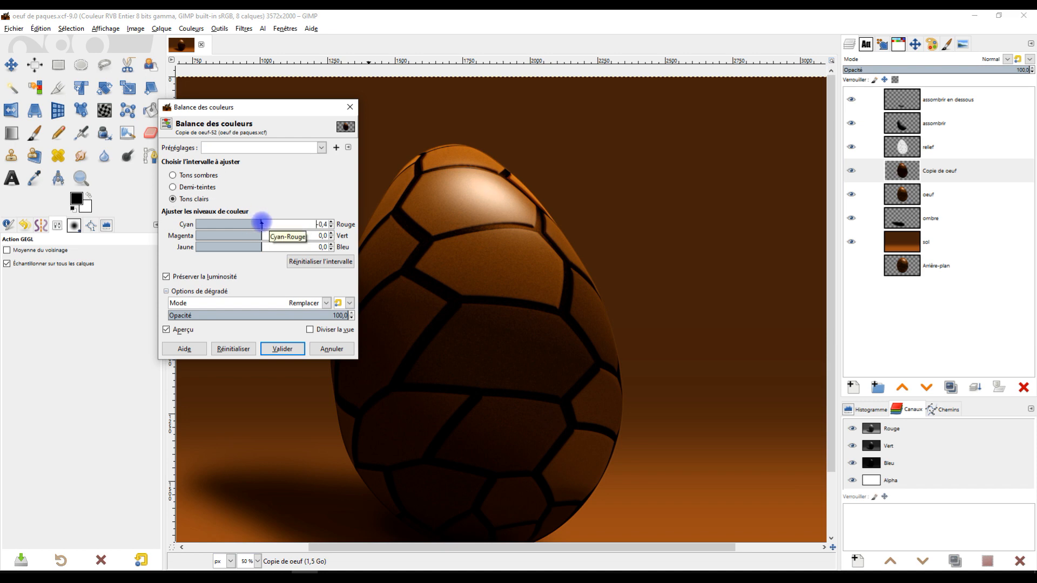
left_click_drag(260, 234, 260, 244)
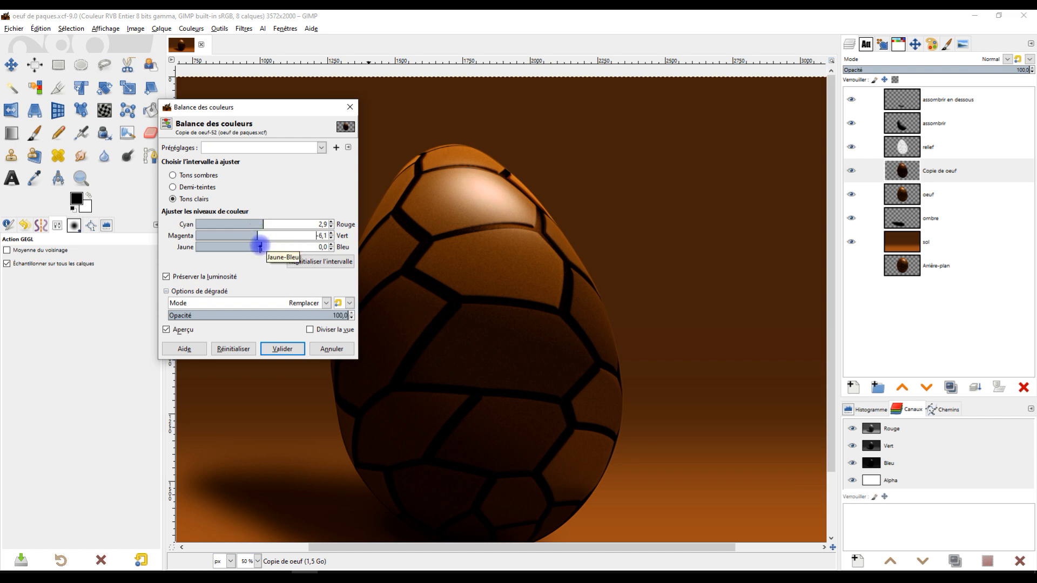
left_click_drag(258, 244, 256, 247)
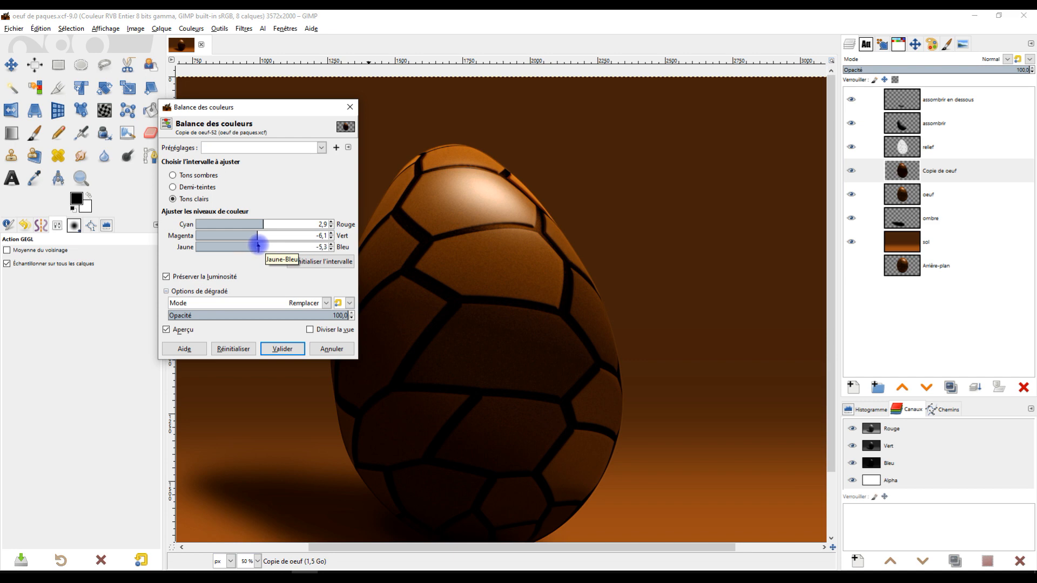
left_click_drag(257, 234, 258, 236)
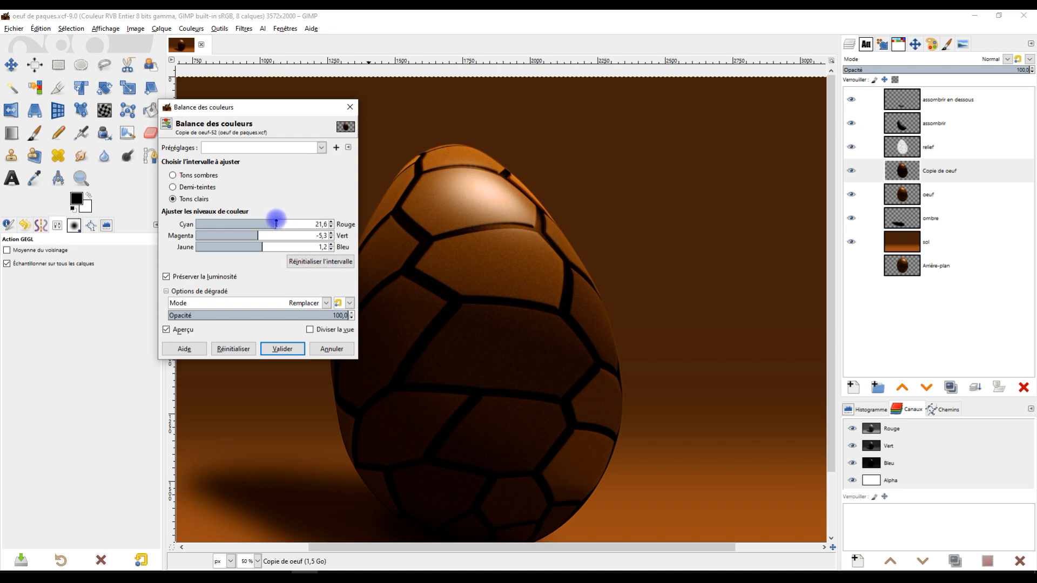
Step: Try Color Balance midtones on the egg copy with cyan-red 4.5, magenta-green -0.4 and yellow-blue 2.0
left_click(198, 187)
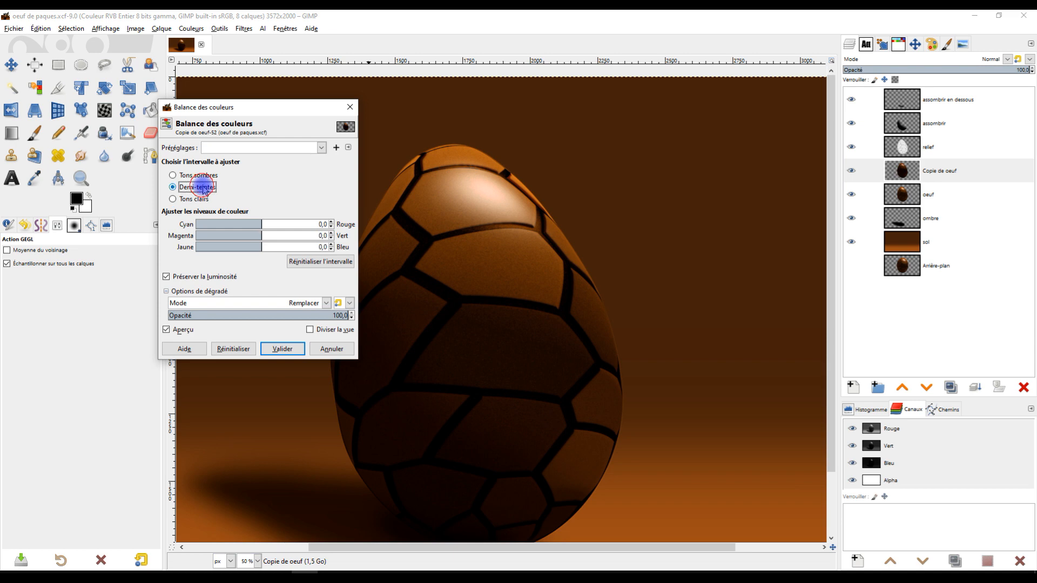
left_click(262, 223)
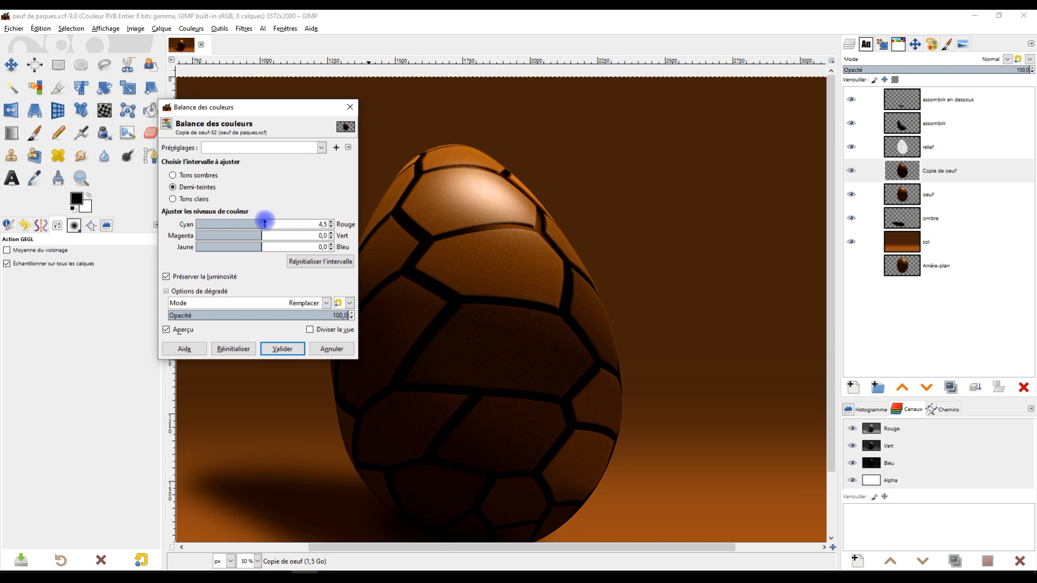
left_click_drag(260, 233, 261, 235)
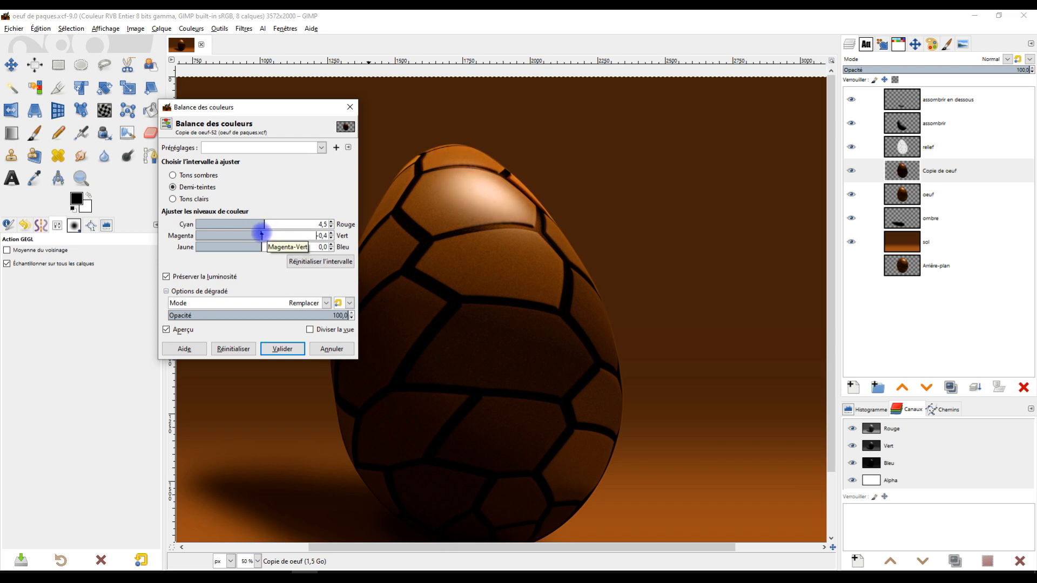
left_click(261, 247)
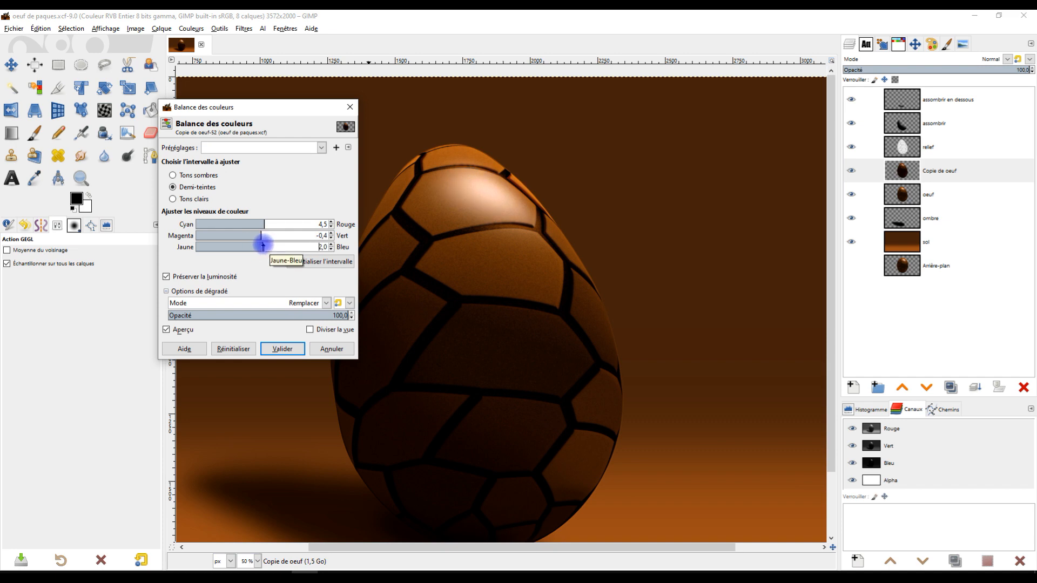
Step: Try a shadows yellow-blue balance of 6.9 on the egg copy, and reset that range
left_click(203, 174)
left_click_drag(260, 247, 267, 247)
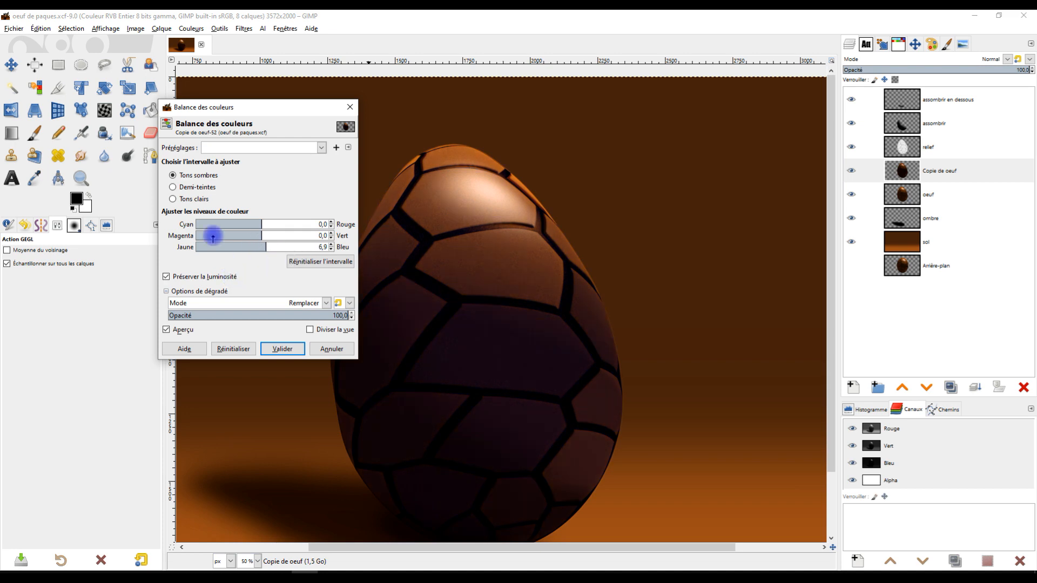
left_click(322, 262)
Step: Try highlights cyan-red at -6.2 and yellow-blue at -2.9, compare with the preview off, and abandon the Color Balance
left_click(198, 189)
left_click(190, 199)
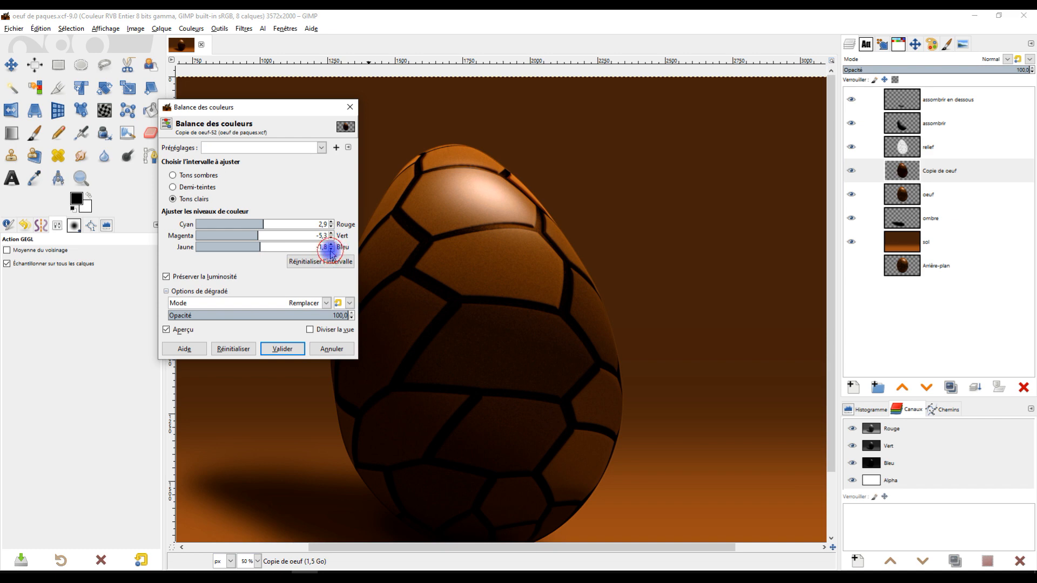
mouse_move(259, 247)
left_mouse_down()
mouse_move(220, 247)
mouse_move(256, 247)
left_mouse_up()
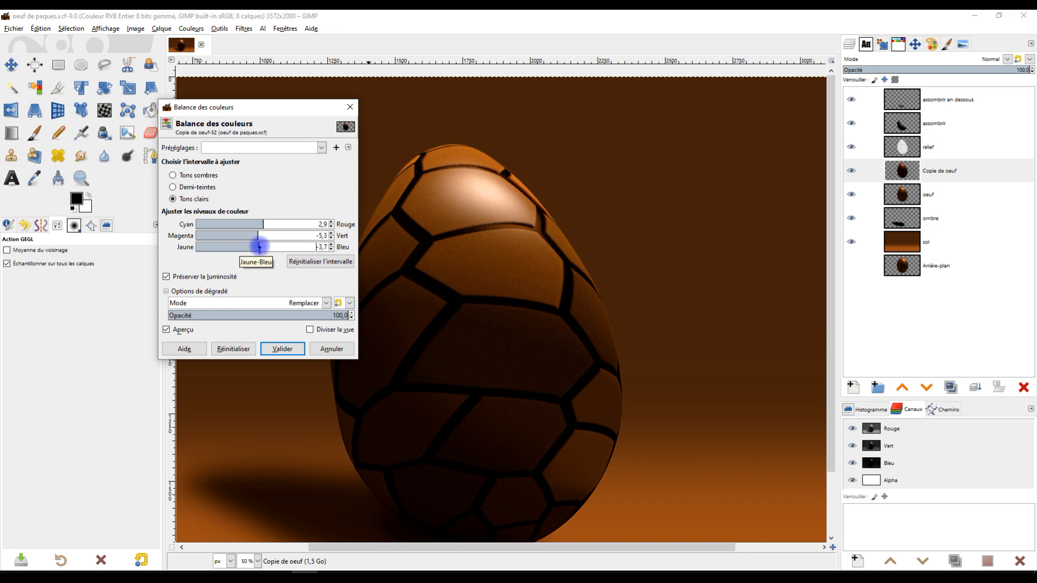
left_click_drag(259, 247, 260, 247)
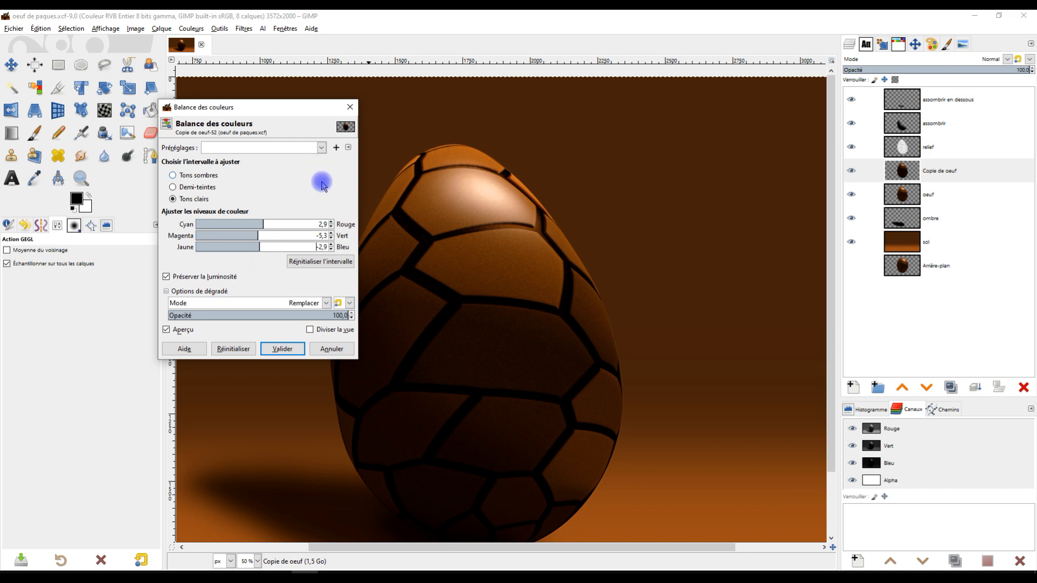
left_click(264, 223)
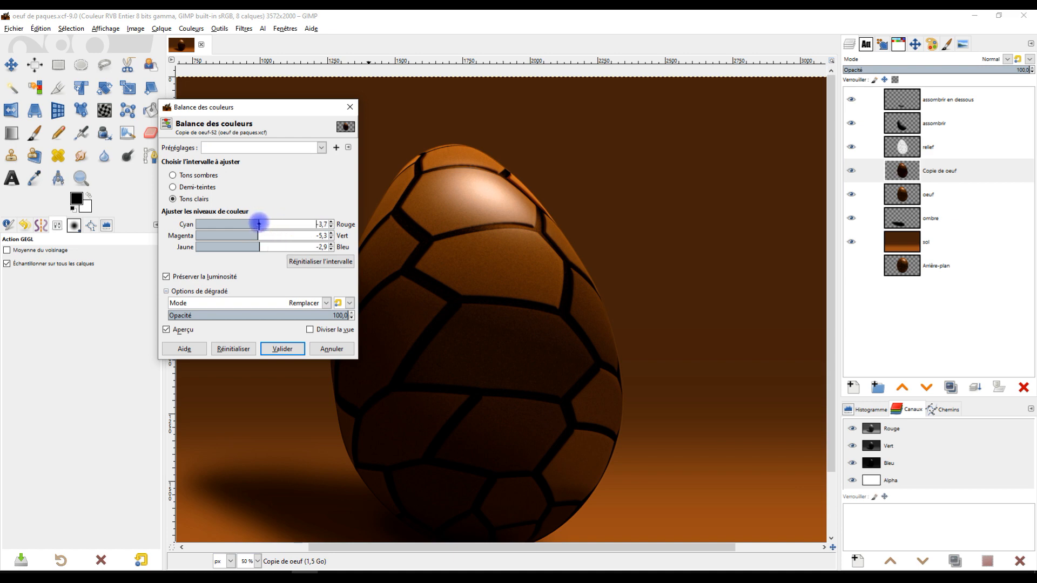
left_click_drag(255, 224, 260, 224)
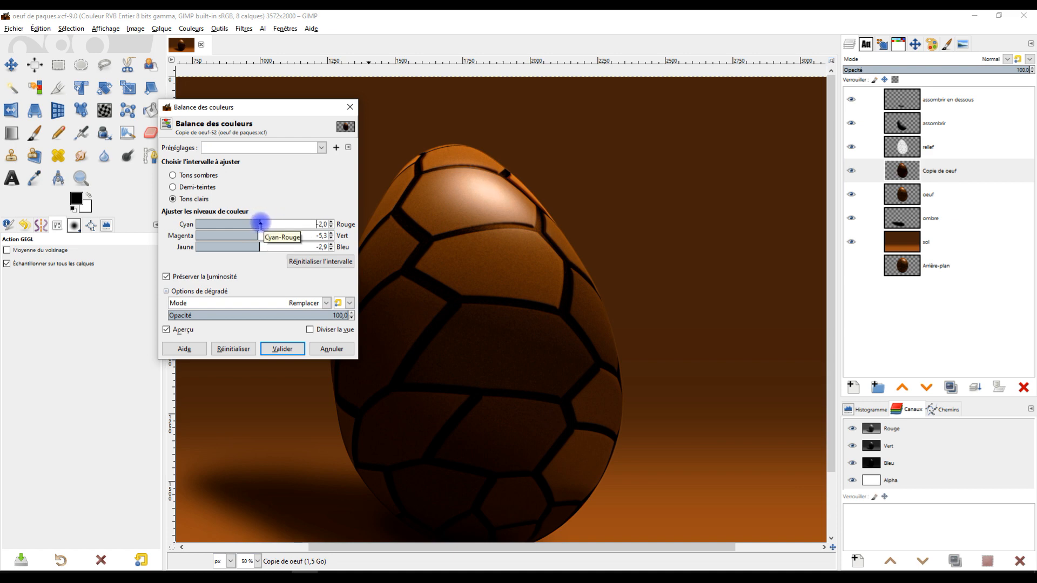
left_click(332, 223)
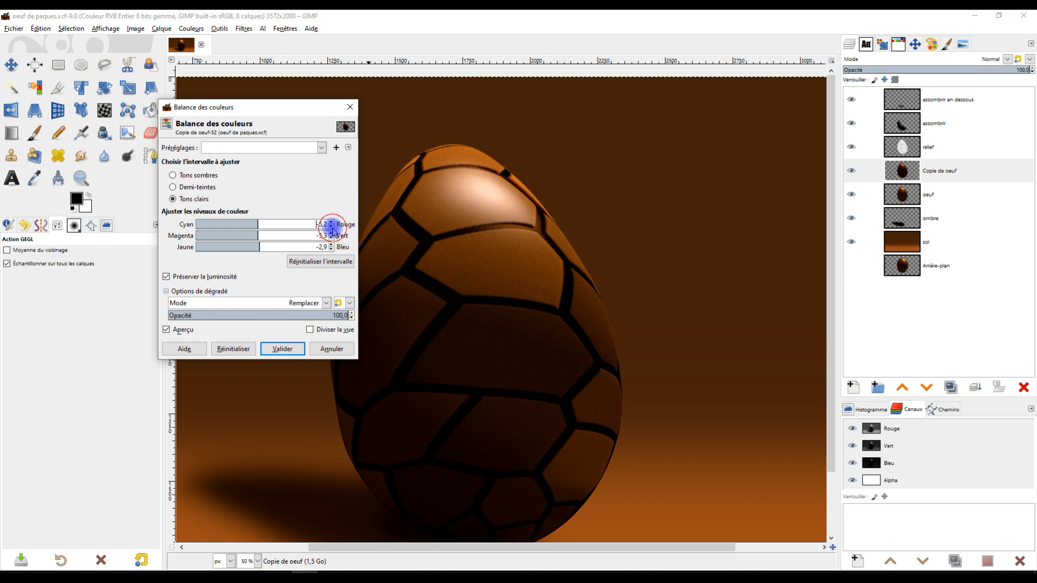
left_click(178, 329)
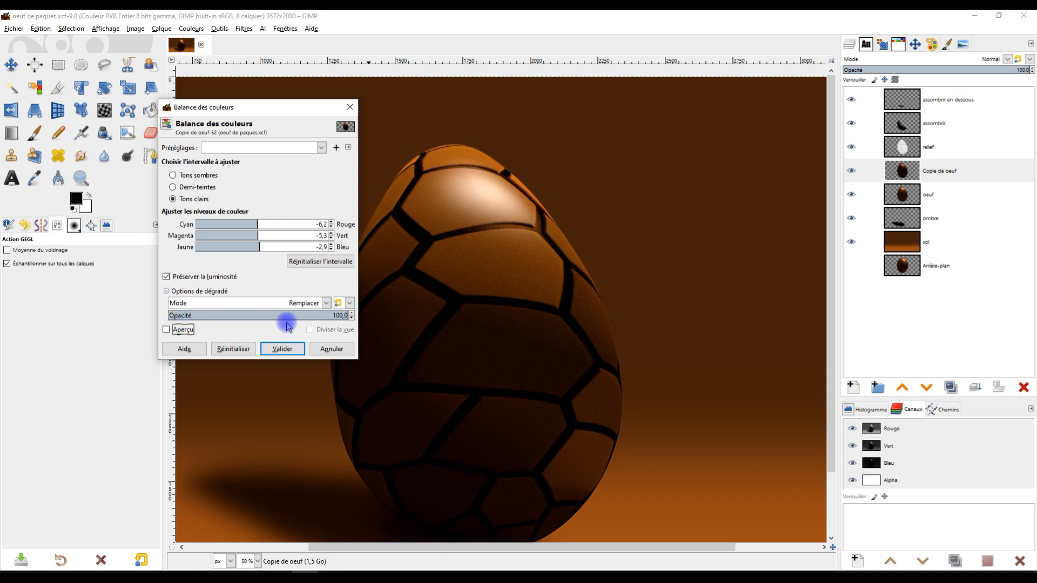
left_click(323, 349)
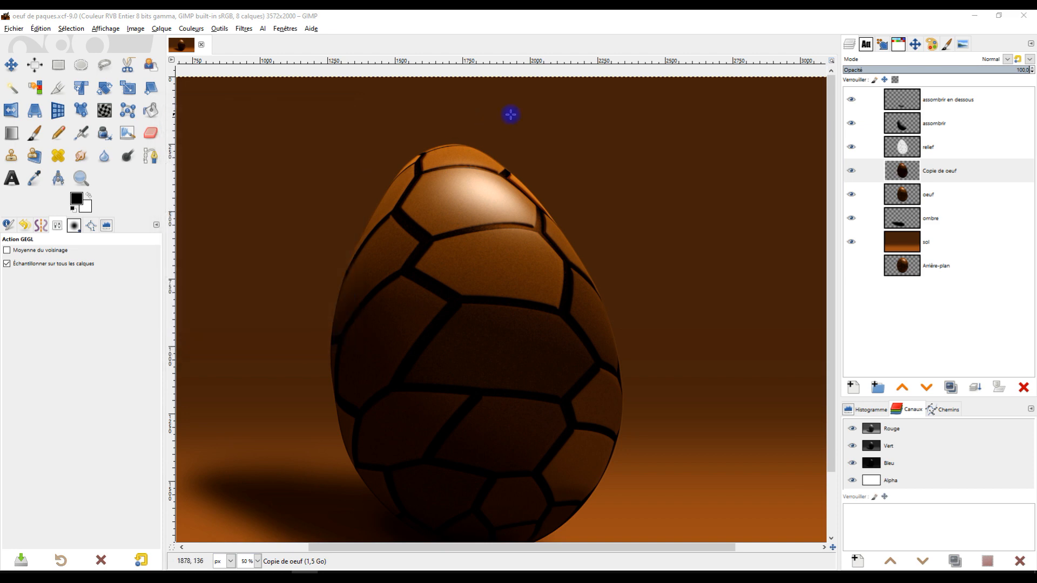
Step: Slightly darken the Copie de oeuf layer's highlights with a Value curve point at input 234, output 220, and apply it
left_click(903, 173)
left_click(192, 28)
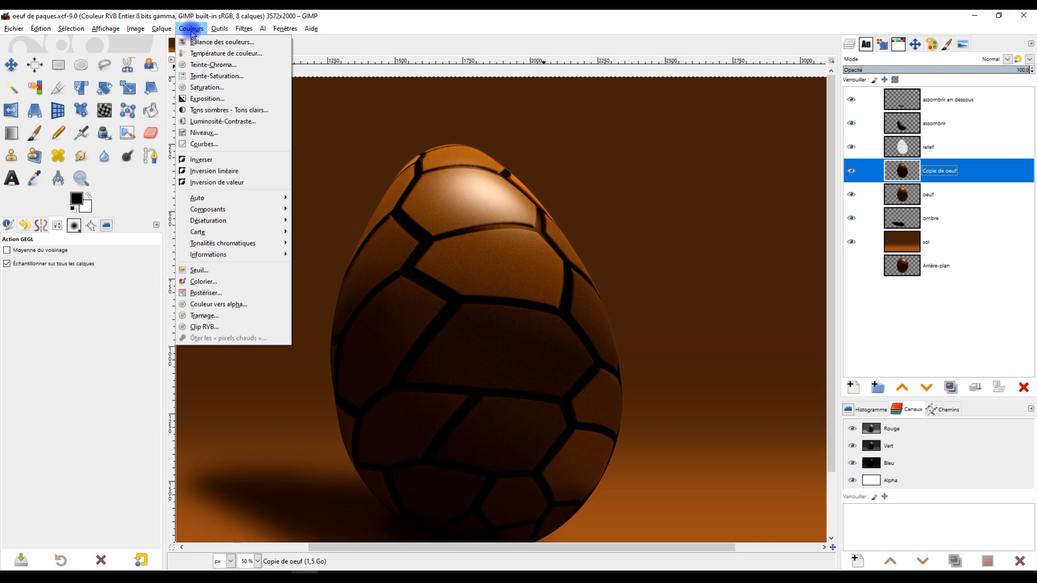
left_click(190, 144)
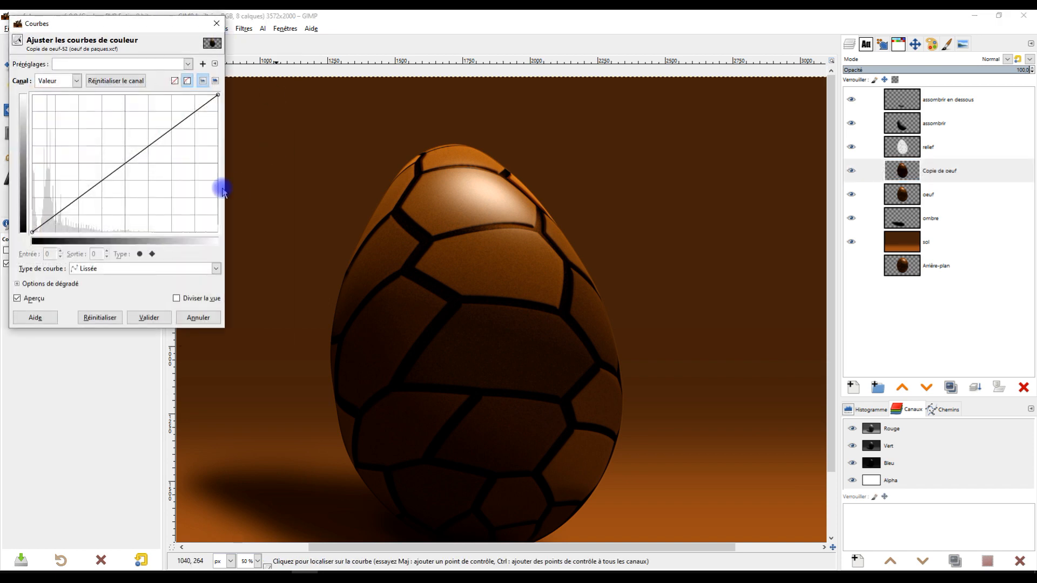
left_click(504, 215)
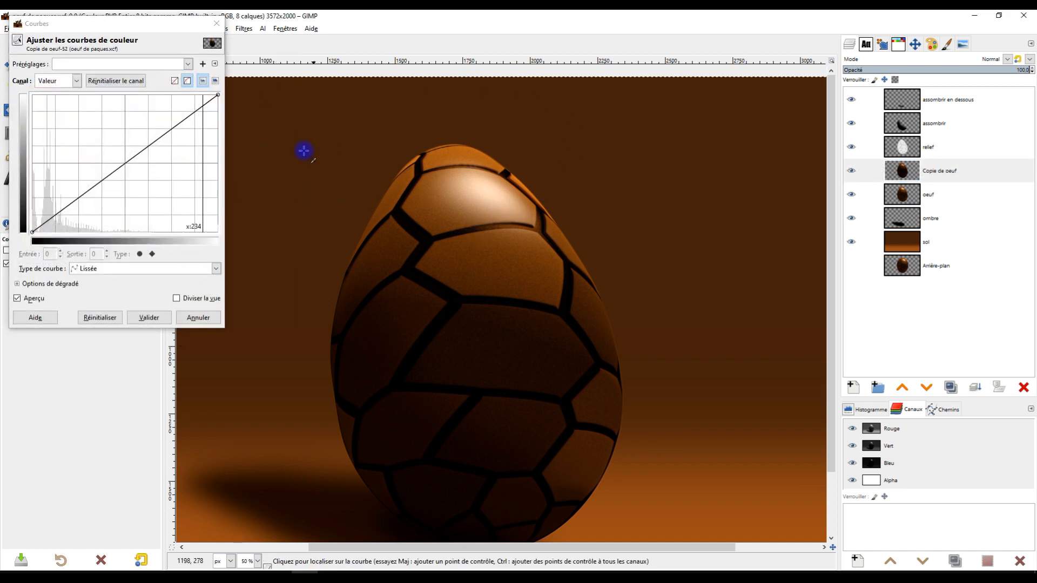
left_click_drag(202, 107, 203, 115)
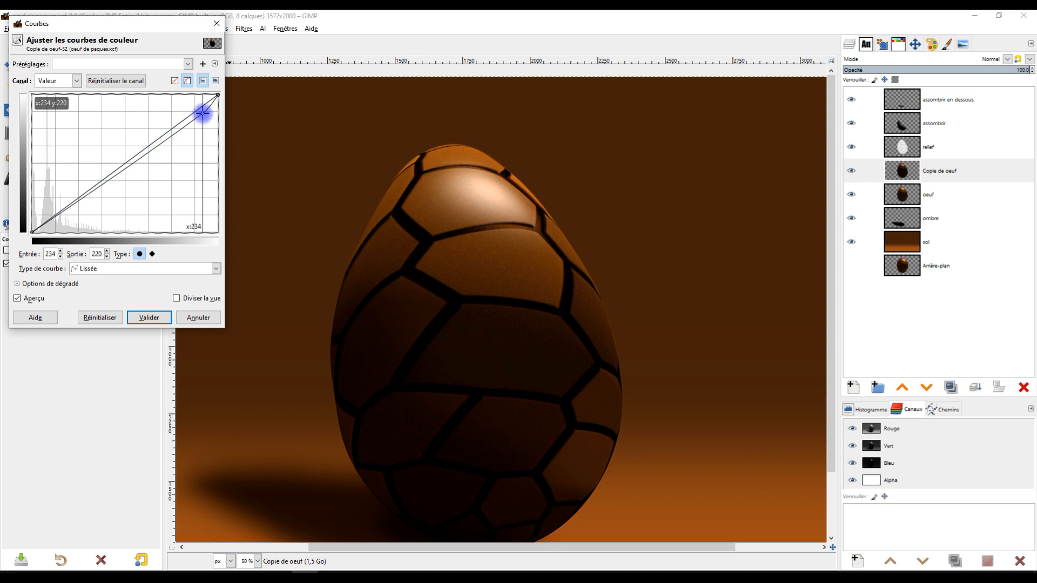
left_click_drag(203, 113, 203, 113)
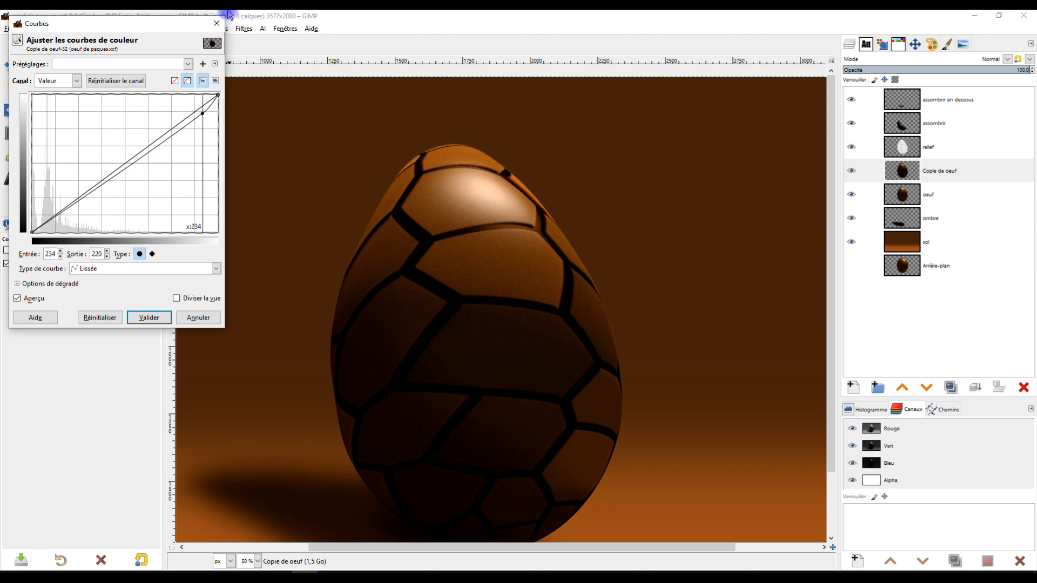
left_click(149, 317)
key("minus")
key("minus")
key("minus")
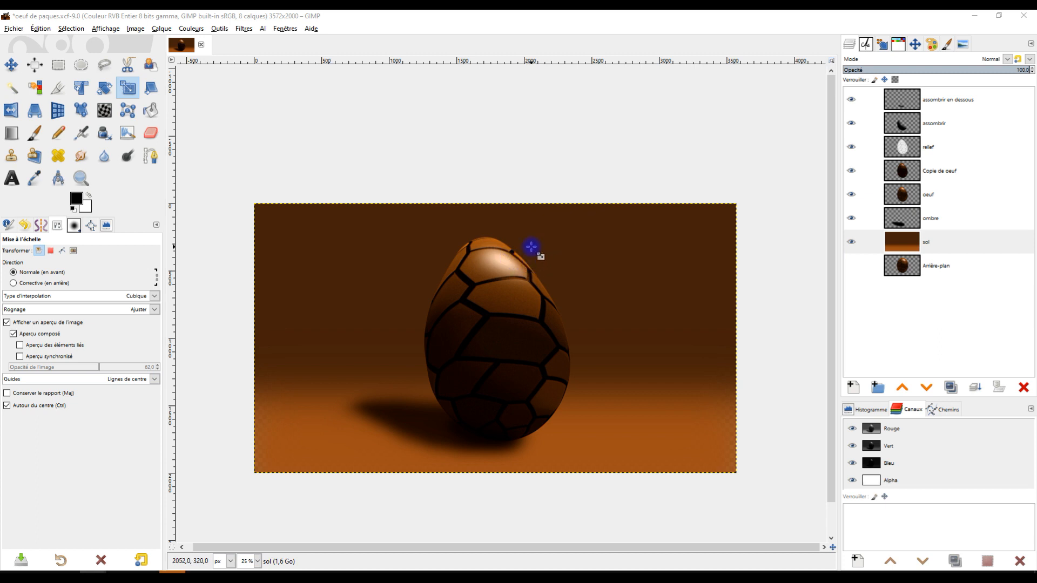
Step: Set up the Text tool above the sol layer with the ElegantDragon Bold font, size 600 px and letter spacing 0
scroll(701, 236, "down", 1)
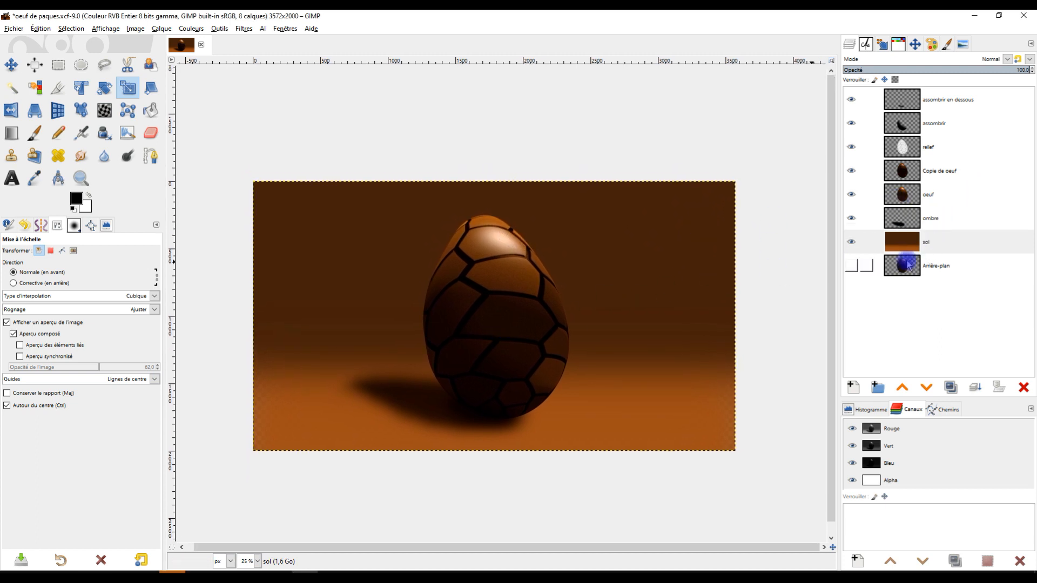
left_click(931, 241)
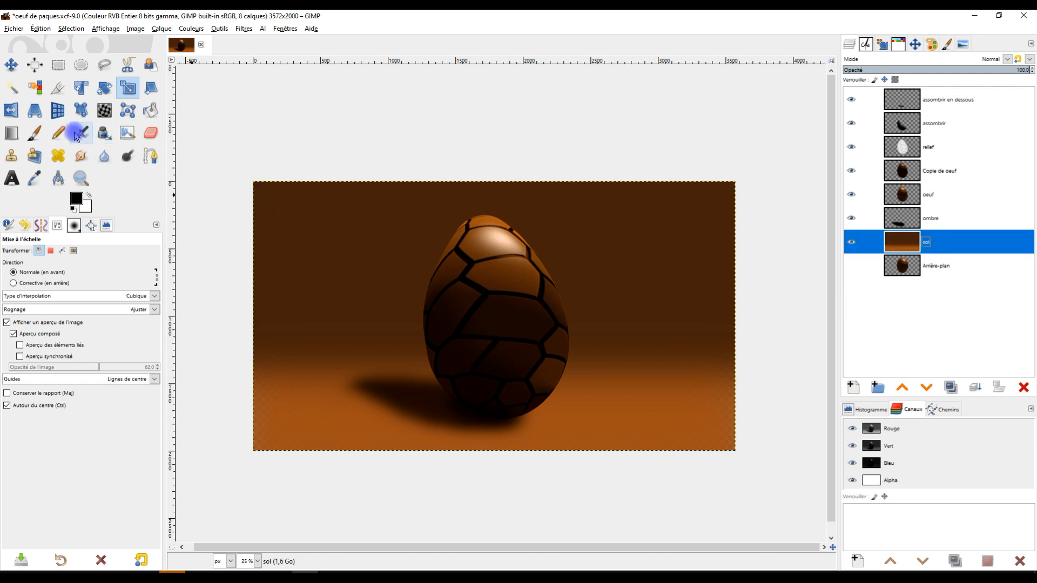
left_click(18, 180)
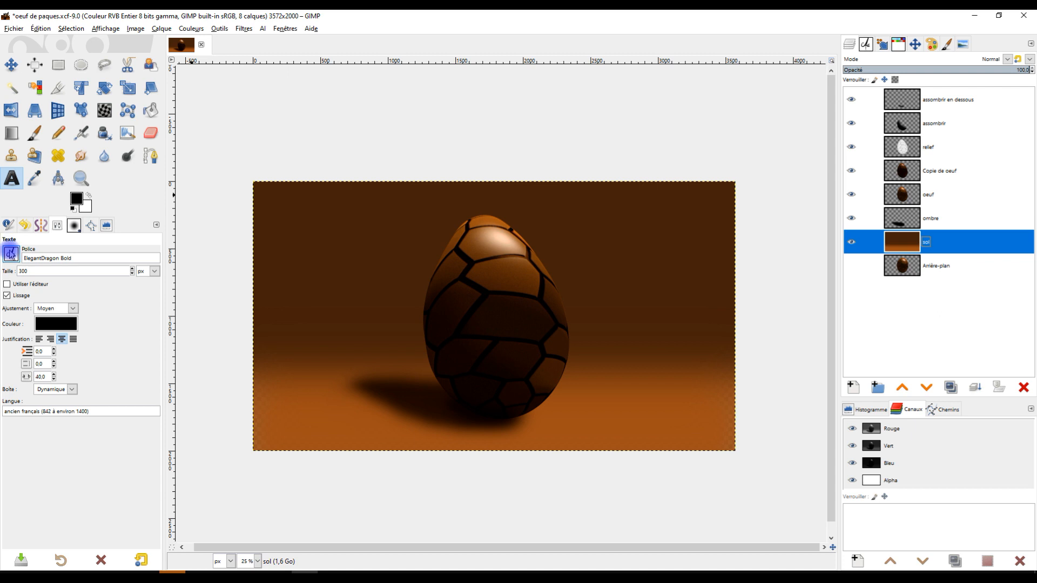
left_click(11, 257)
left_click(45, 275)
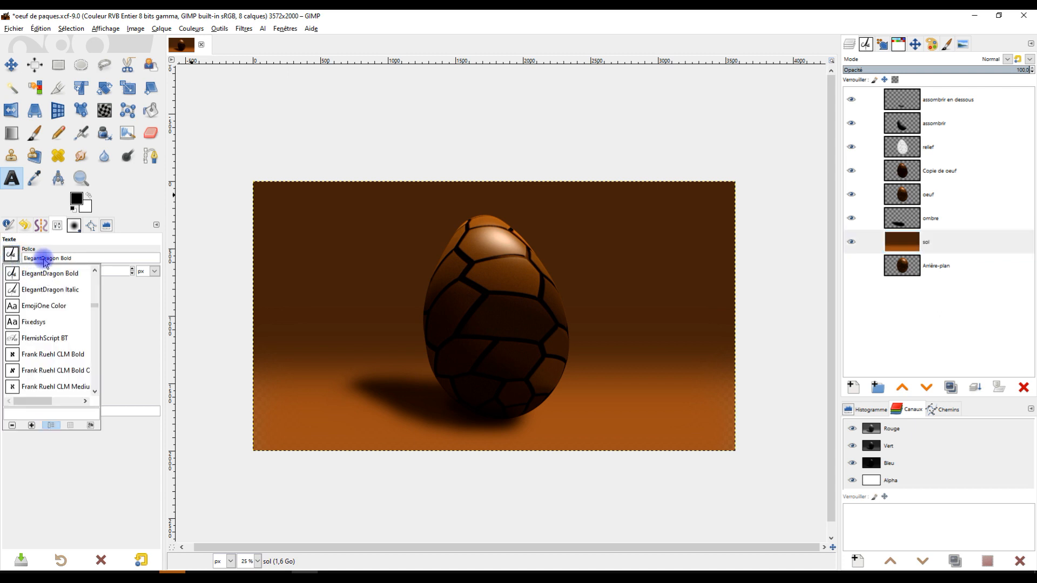
left_click(76, 257)
double_click(42, 272)
type("600")
key("Return")
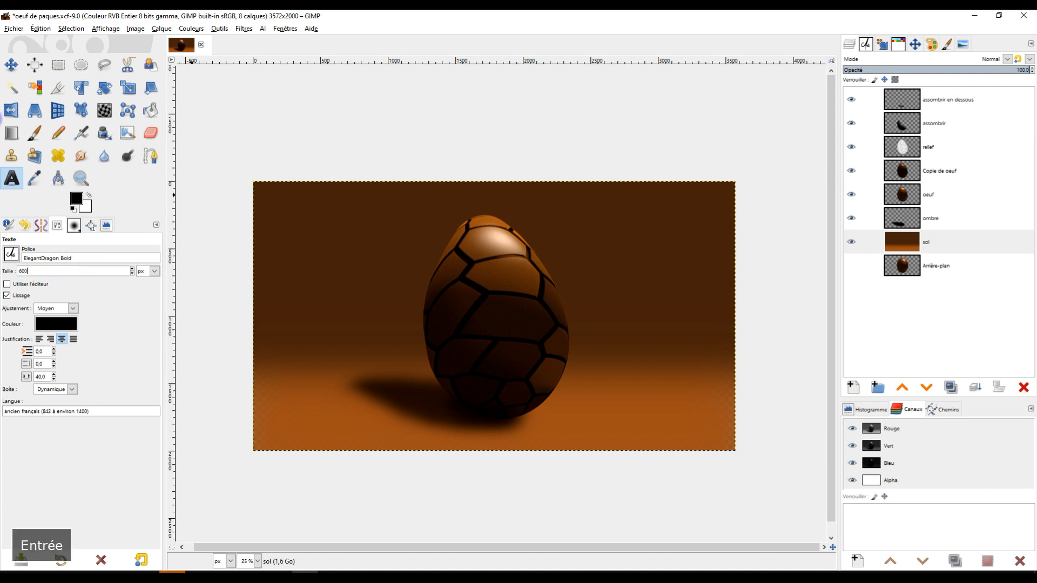
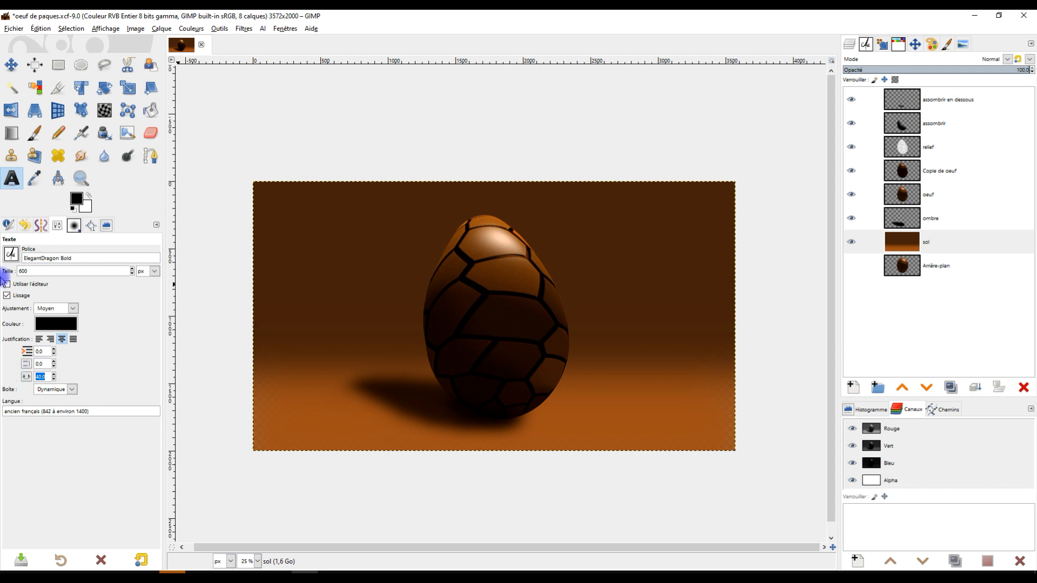
type("0")
key("Return")
Step: Add the text "Joyeuses Pâques" starting in the upper-left area of the image
left_click(288, 203)
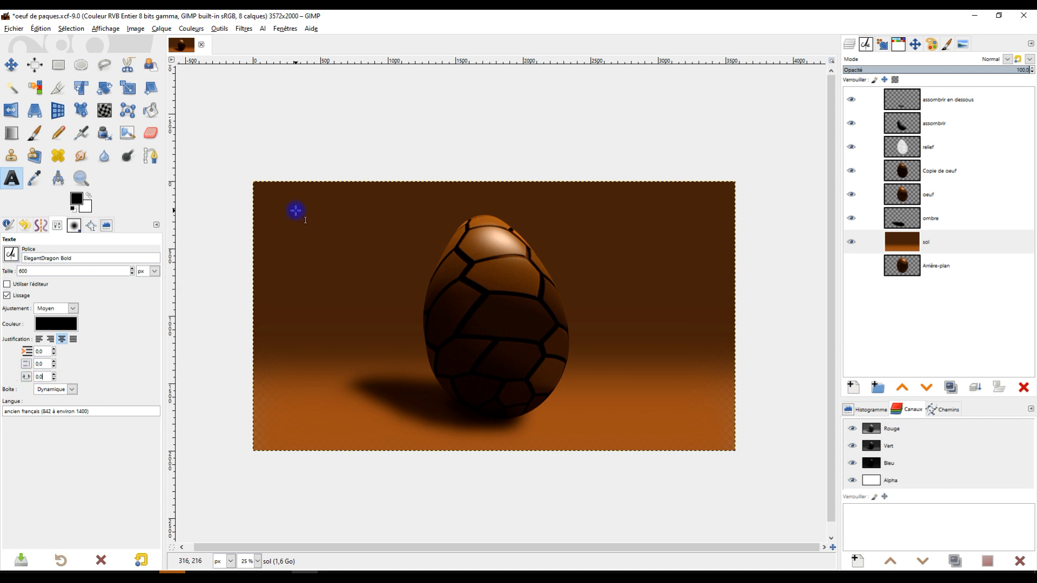
key("Caps_Lock")
type("J")
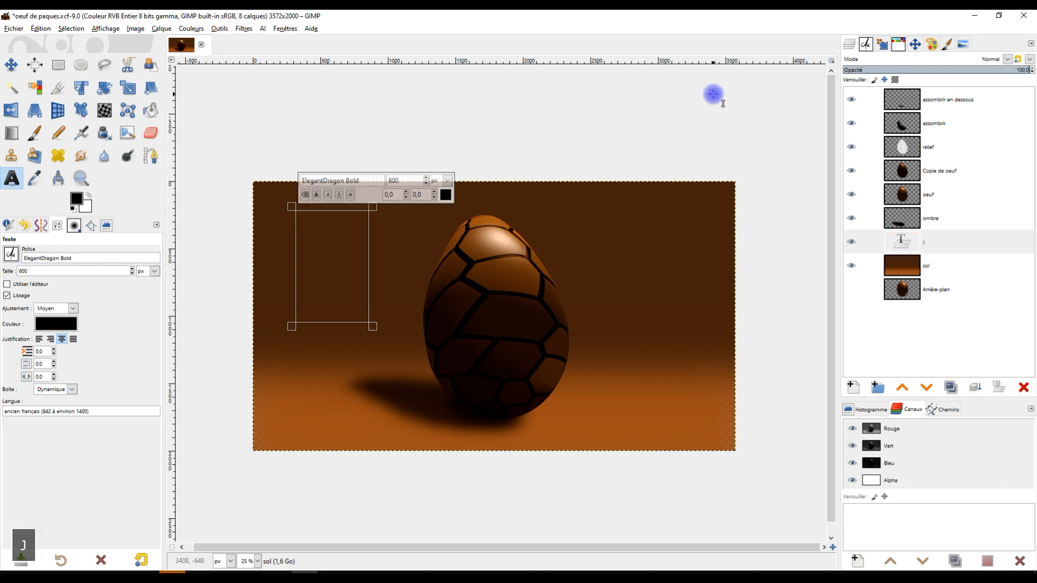
key("Caps_Lock")
type("oyeuses ")
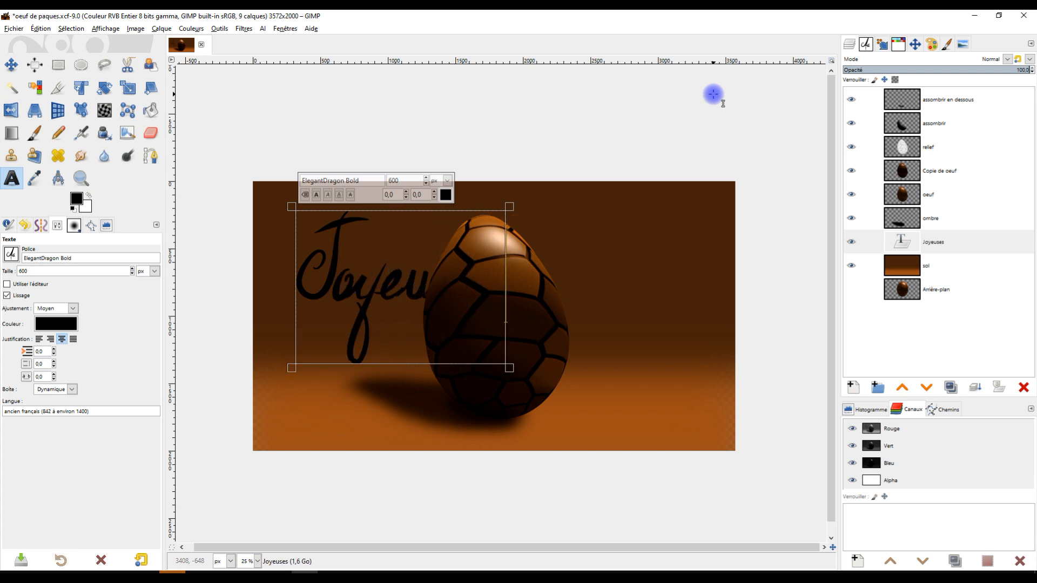
type("P")
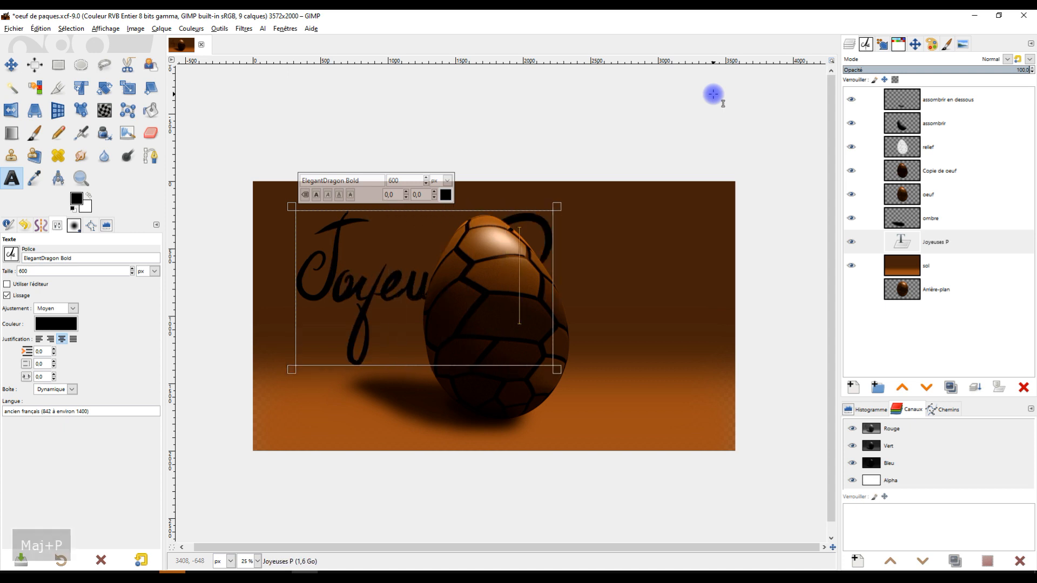
type("âques")
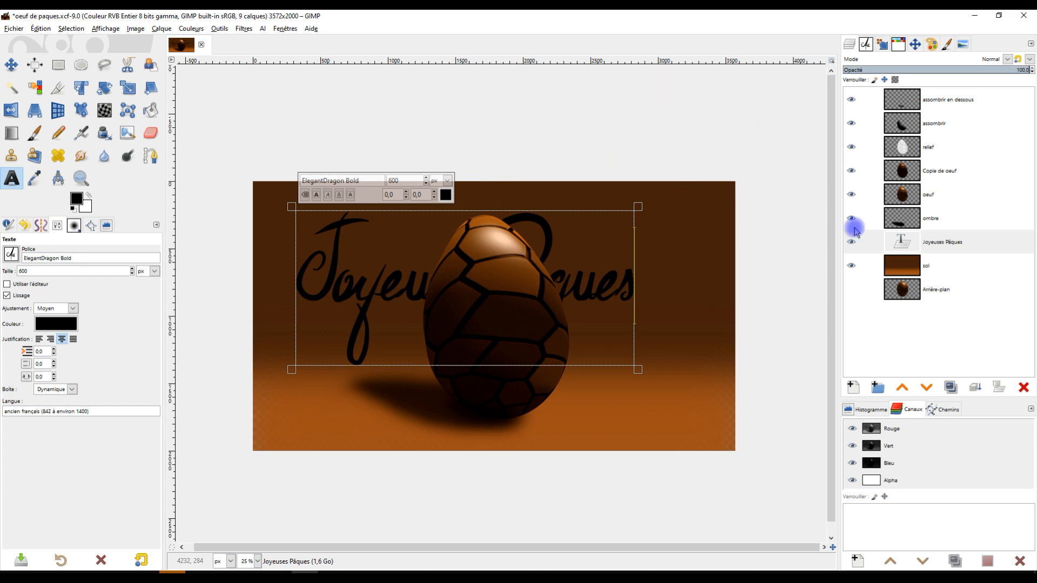
Step: Raise the Joyeuses Pâques text layer to the top of the layer stack, above assombrir en dessous
left_click(900, 241)
left_click(901, 388)
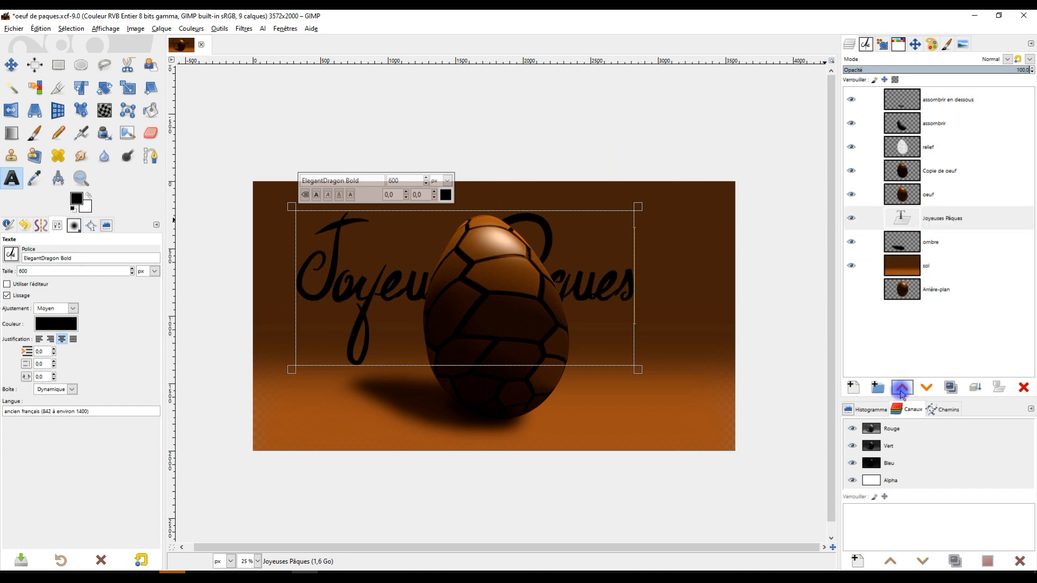
left_click(901, 388)
left_click(900, 387)
left_click(901, 388)
left_click(900, 388)
left_click(900, 388)
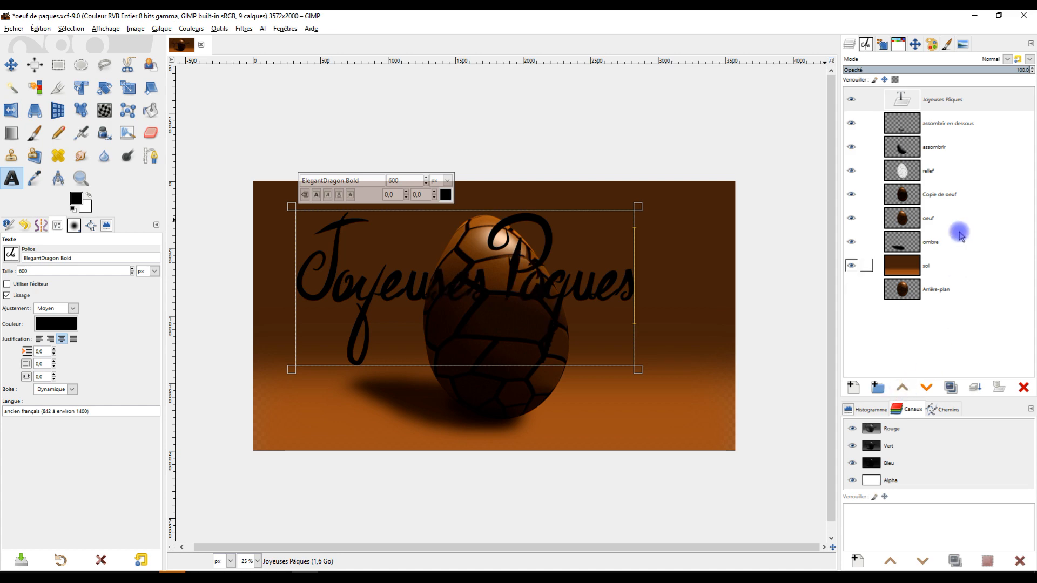
Step: Set the size of the whole "Joyeuses Pâques" text to 650 px
scroll(535, 297, "up", 1)
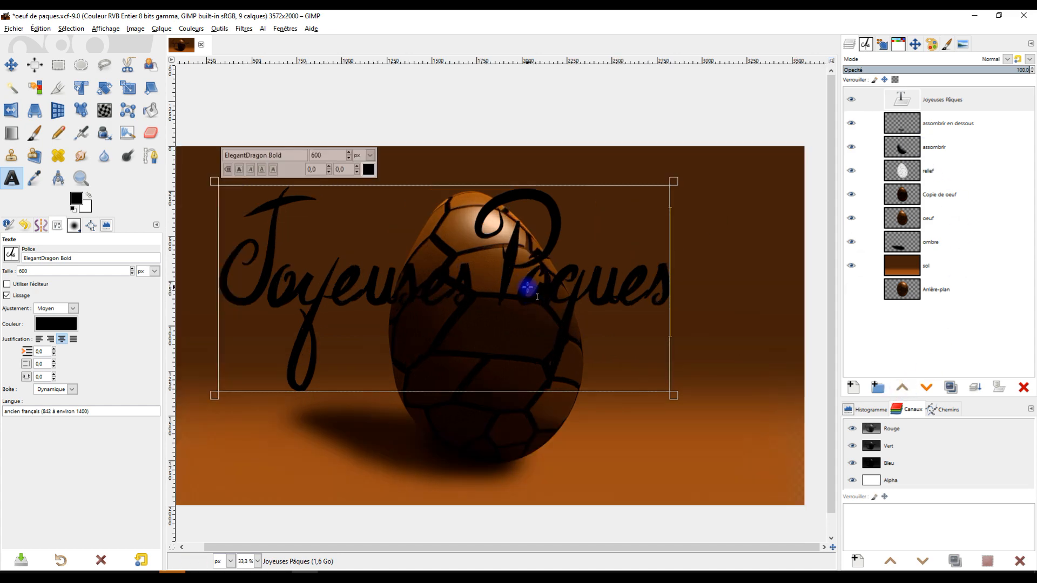
scroll(612, 292, "down", 1)
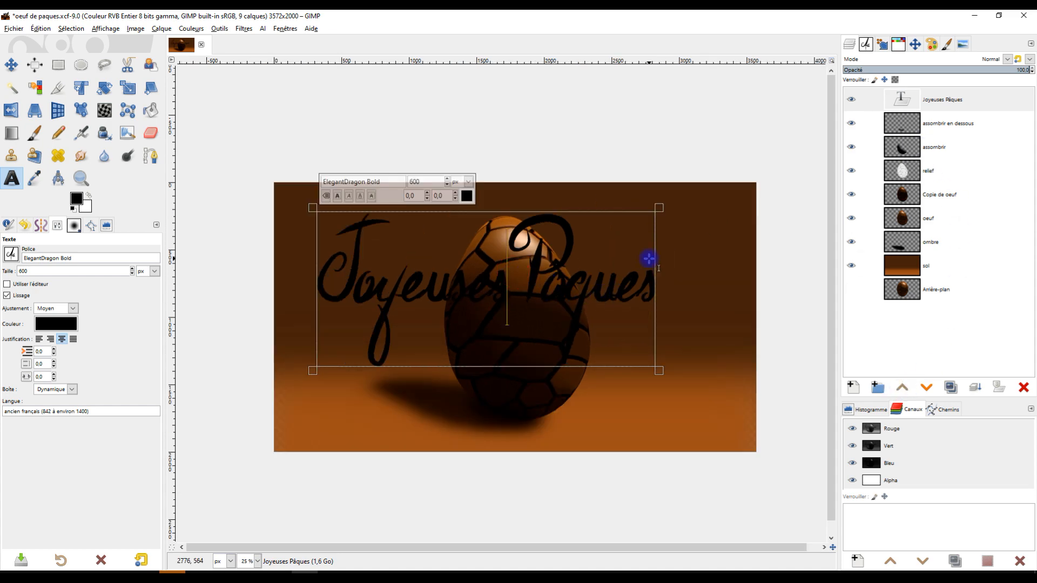
key("ctrl+a")
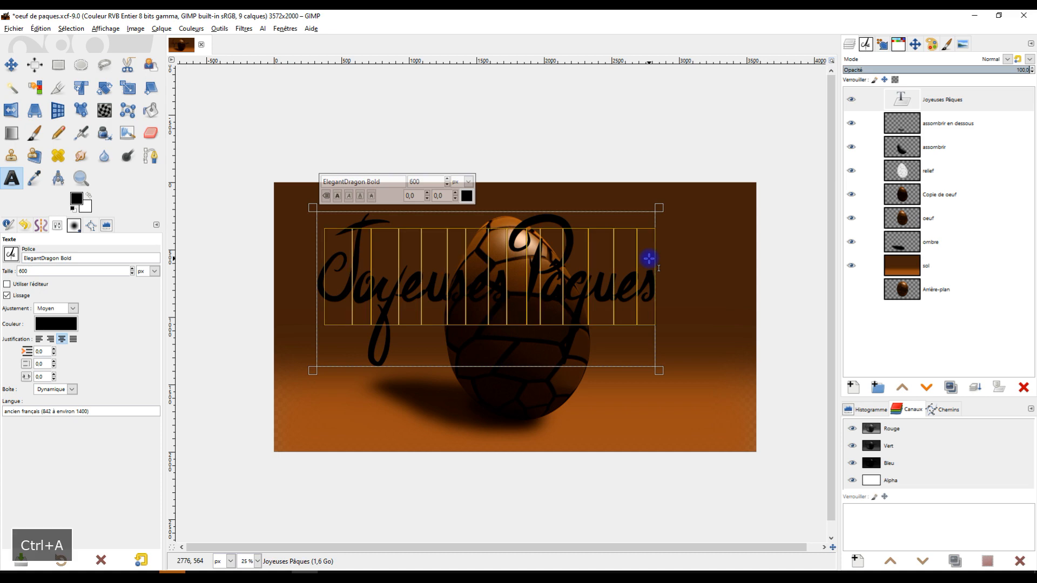
double_click(427, 182)
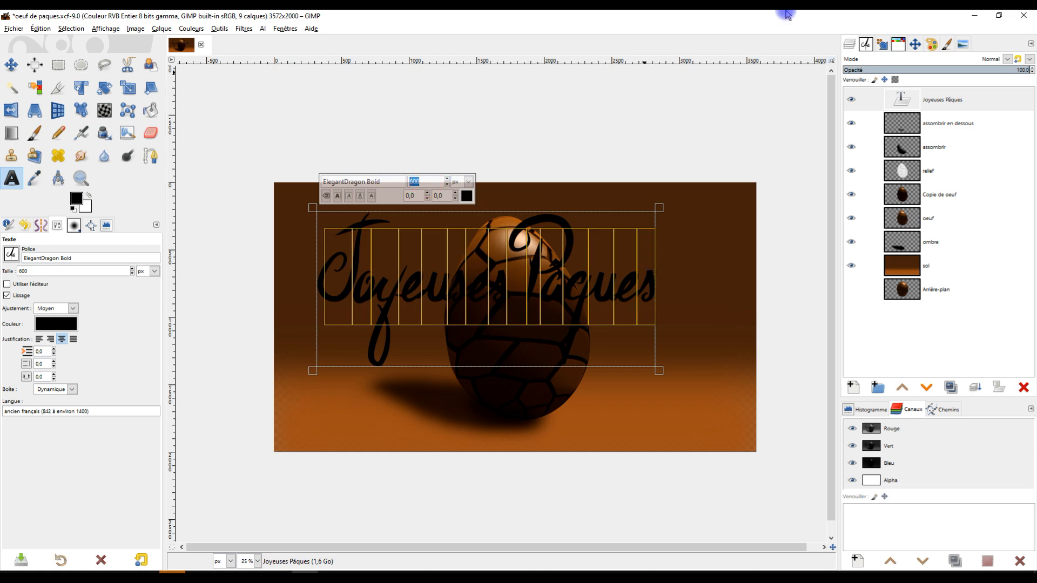
type("650")
key("Return")
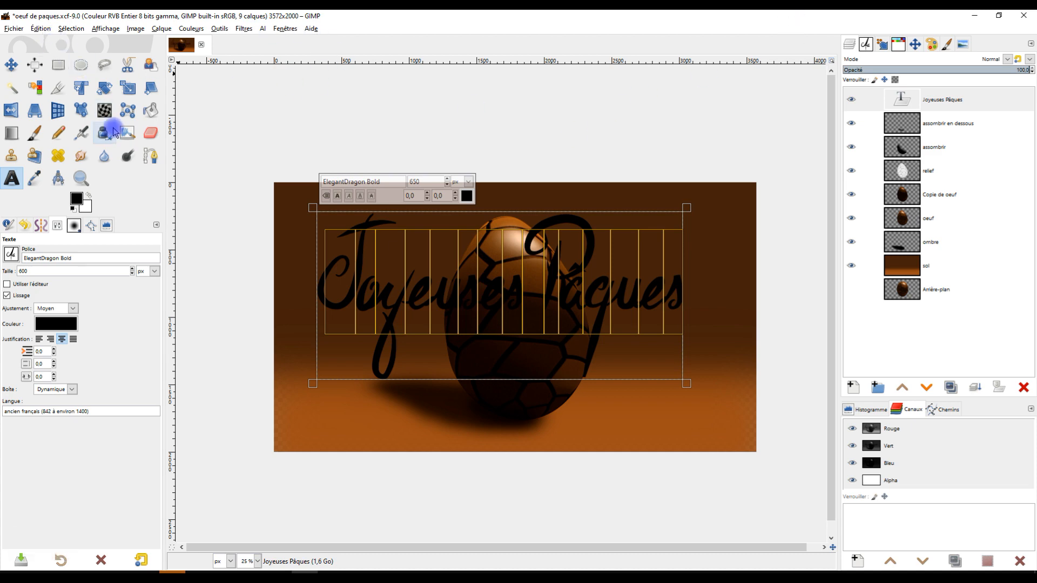
Step: Enlarge the Joyeuses Pâques text layer to the image size
left_click(16, 67)
left_click_drag(716, 185, 695, 164)
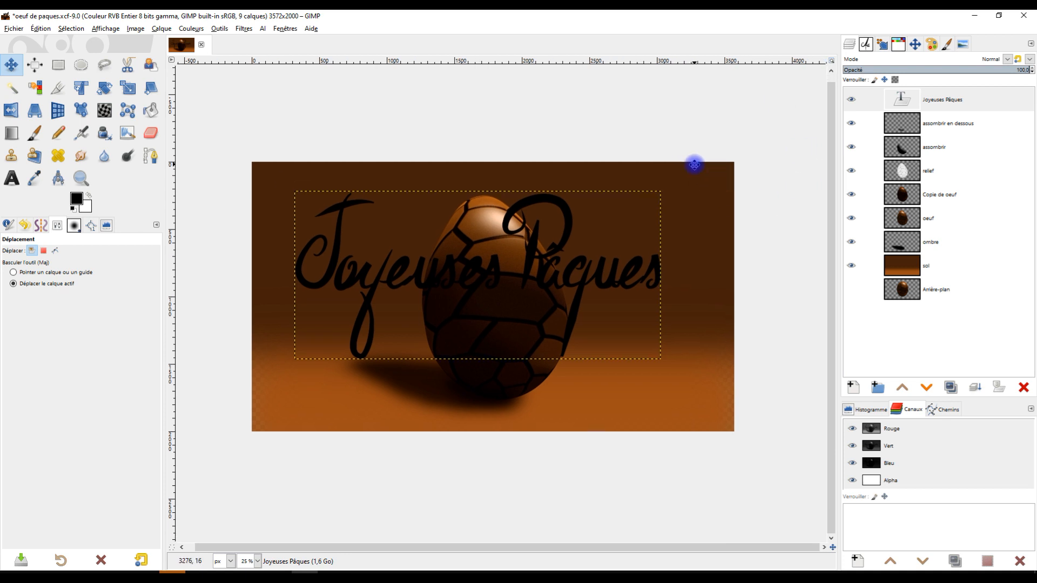
left_click(950, 101)
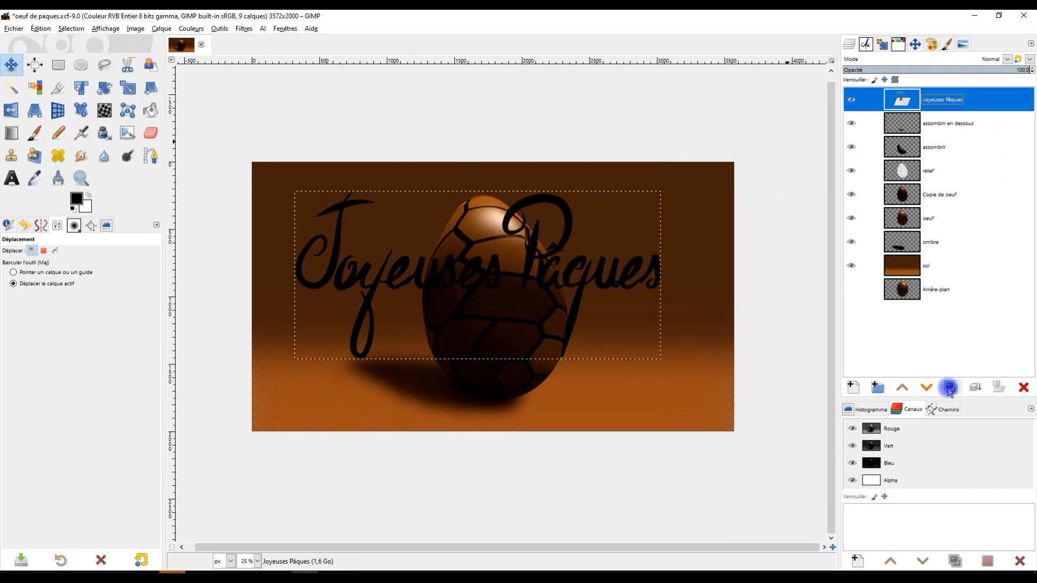
right_click(897, 100)
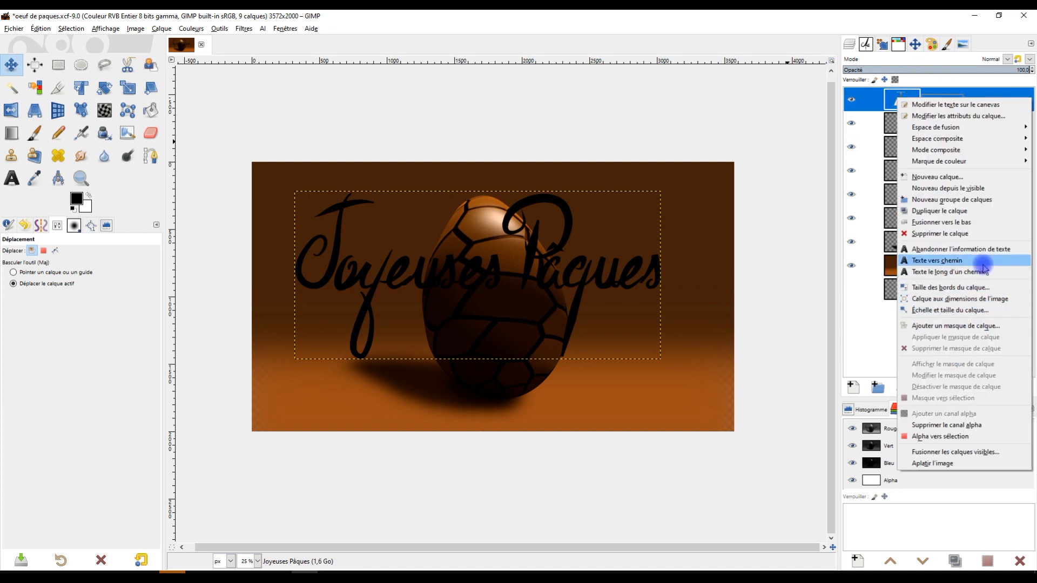
left_click(983, 298)
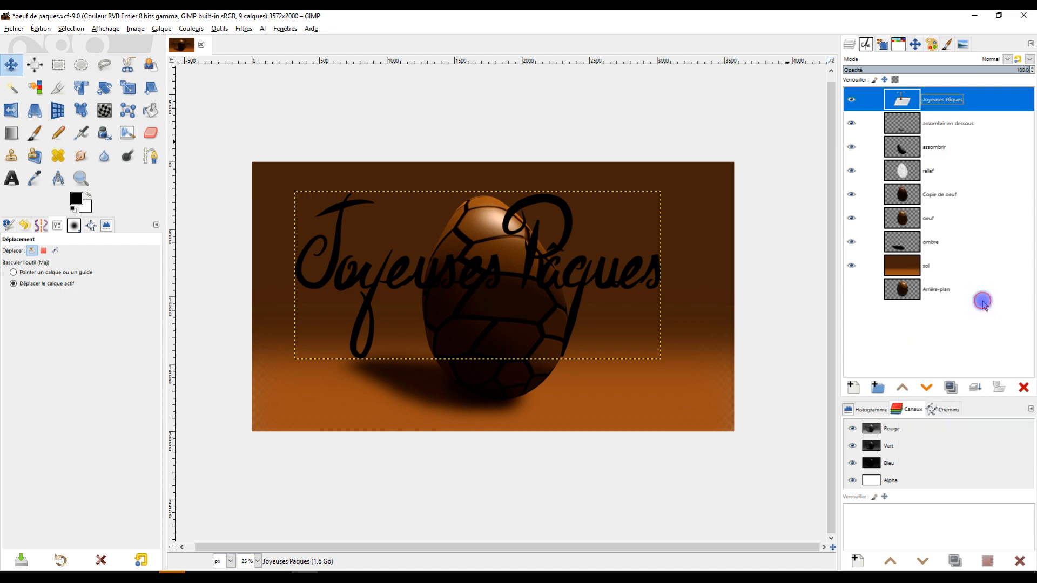
scroll(571, 299, "up", 2)
scroll(570, 299, "down", 2)
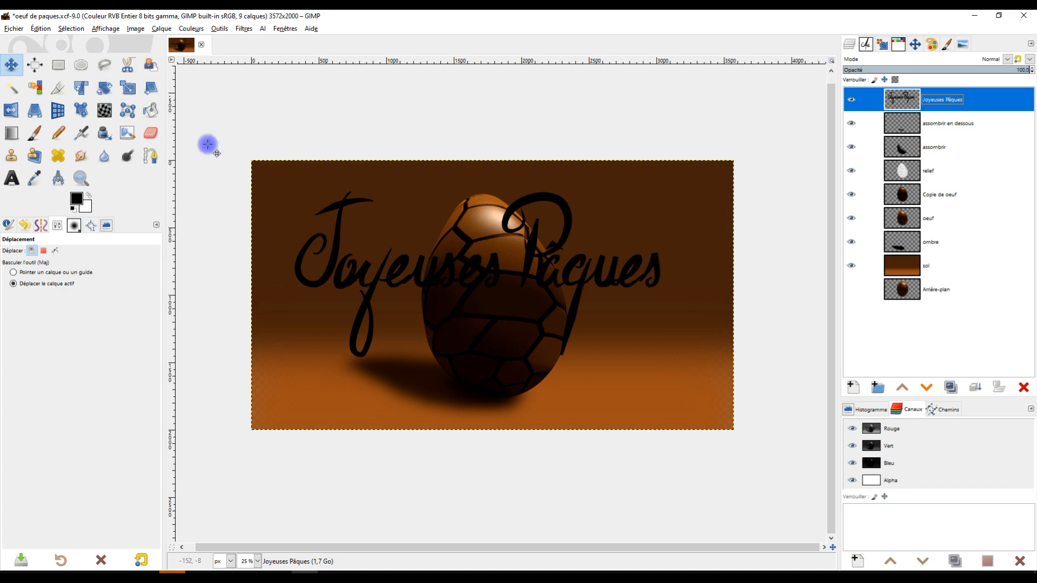
Step: Outline the word "Pâques" with a closed polygonal free selection, keeping "Joyeuses" outside it
left_click(60, 65)
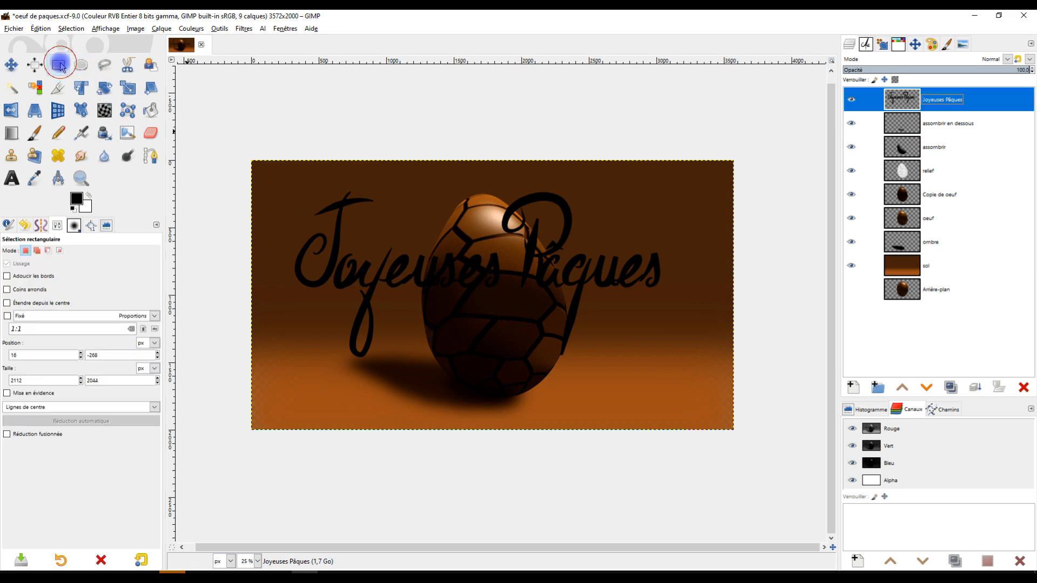
left_click(104, 65)
left_click(483, 194)
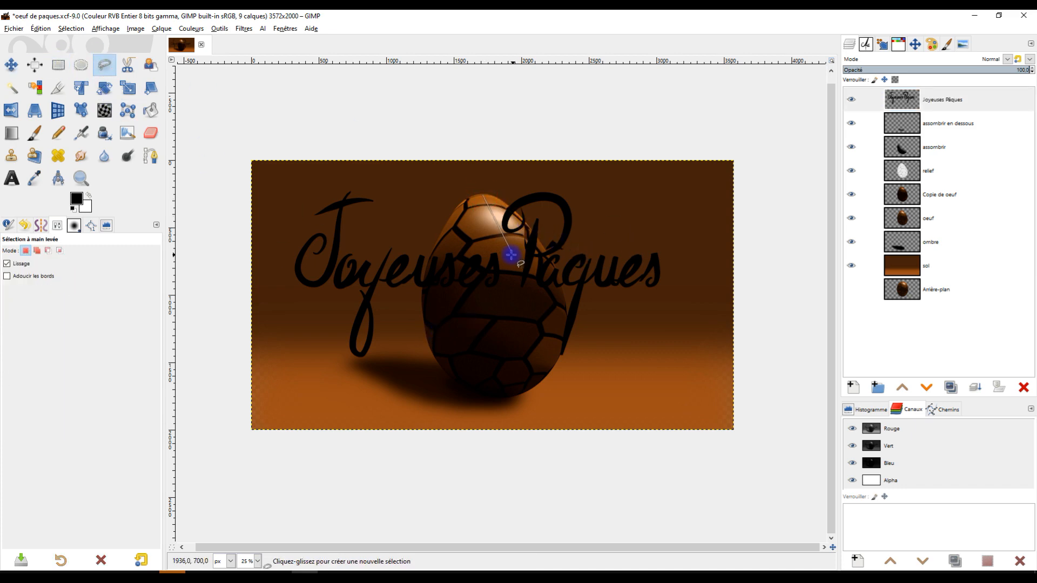
left_click(508, 253)
left_click(506, 335)
left_click(546, 393)
left_click(648, 341)
left_click(691, 271)
left_click(681, 214)
left_click(609, 201)
left_click(553, 172)
left_click(481, 193)
key("Return")
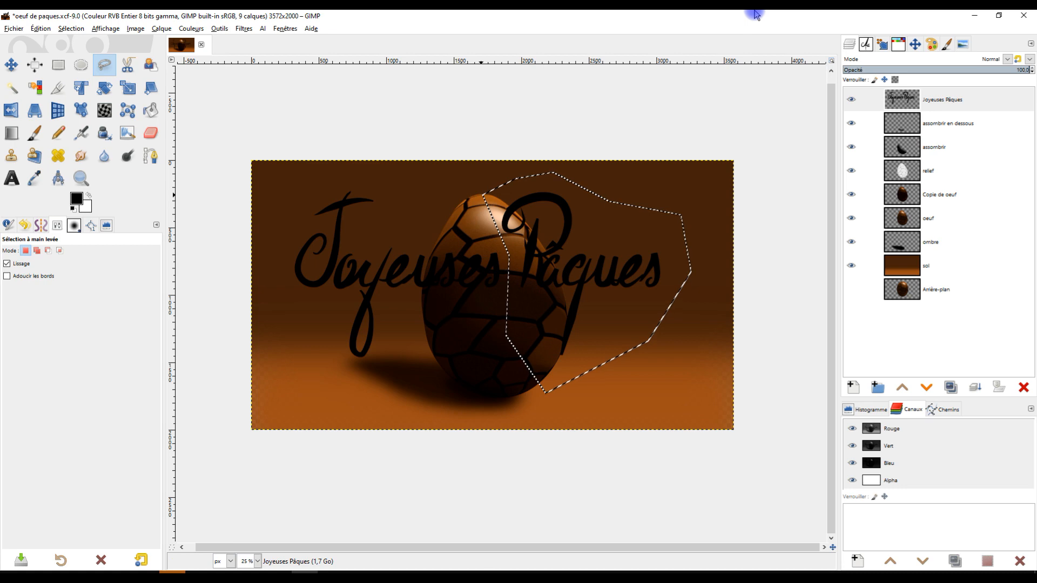
Step: Cut the word "Pâques" from the text layer, paste it and move it to the right of the egg
key("ctrl+x")
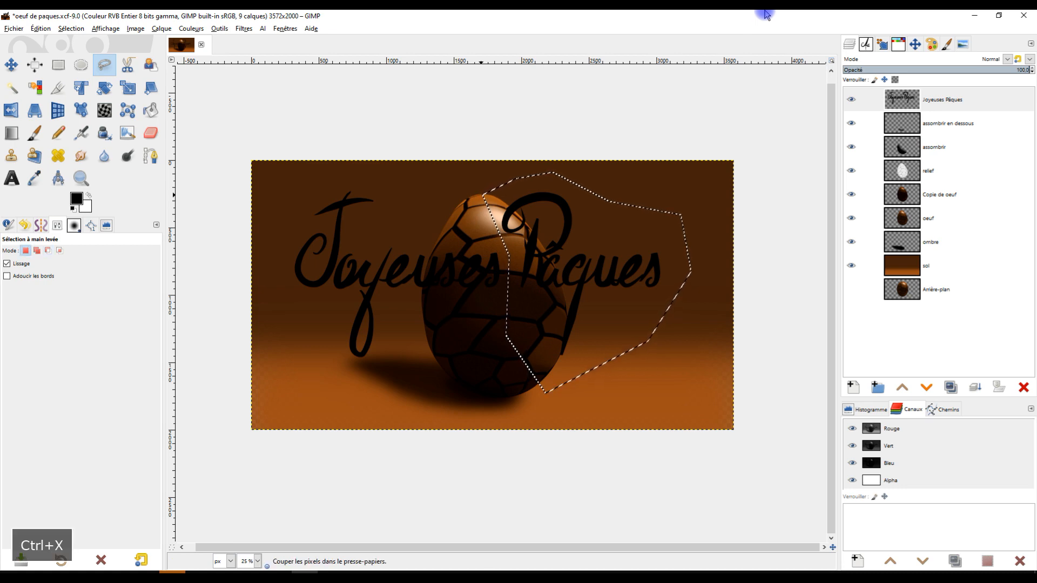
key("ctrl+v")
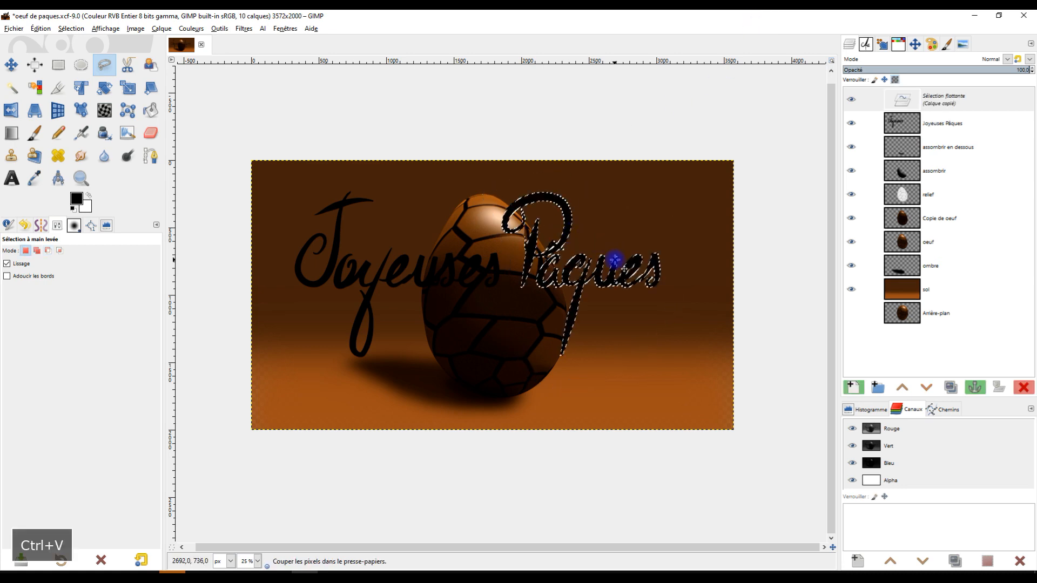
left_click_drag(611, 273, 662, 262)
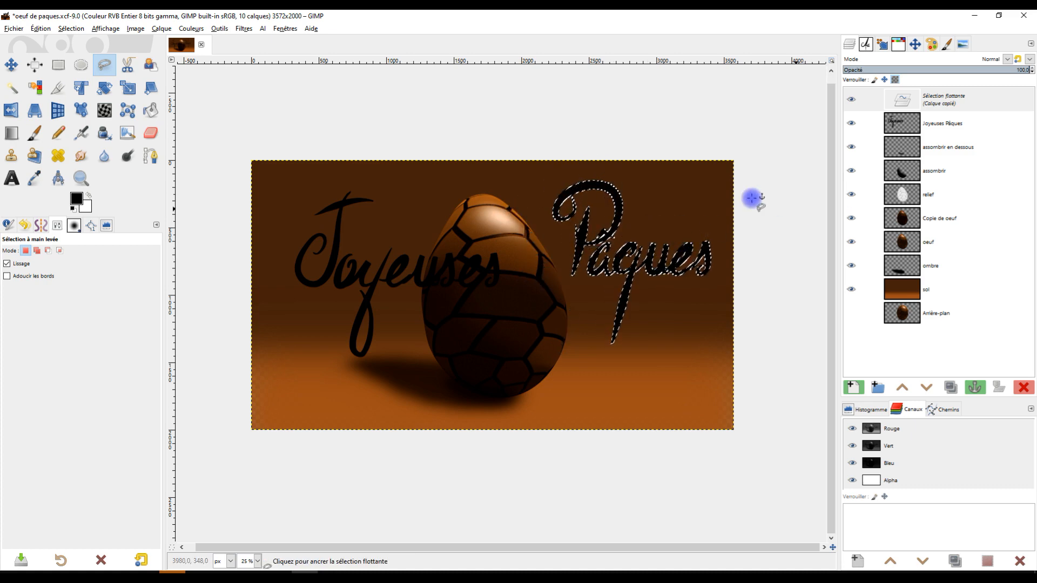
Step: Turn the floating selection into a new layer and name it pâques
left_click(852, 389)
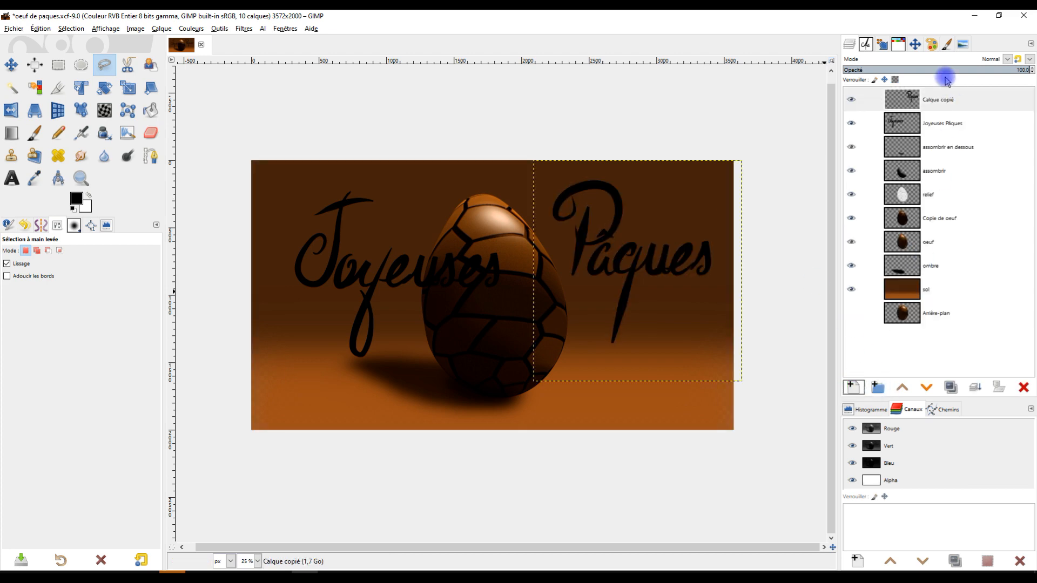
double_click(939, 99)
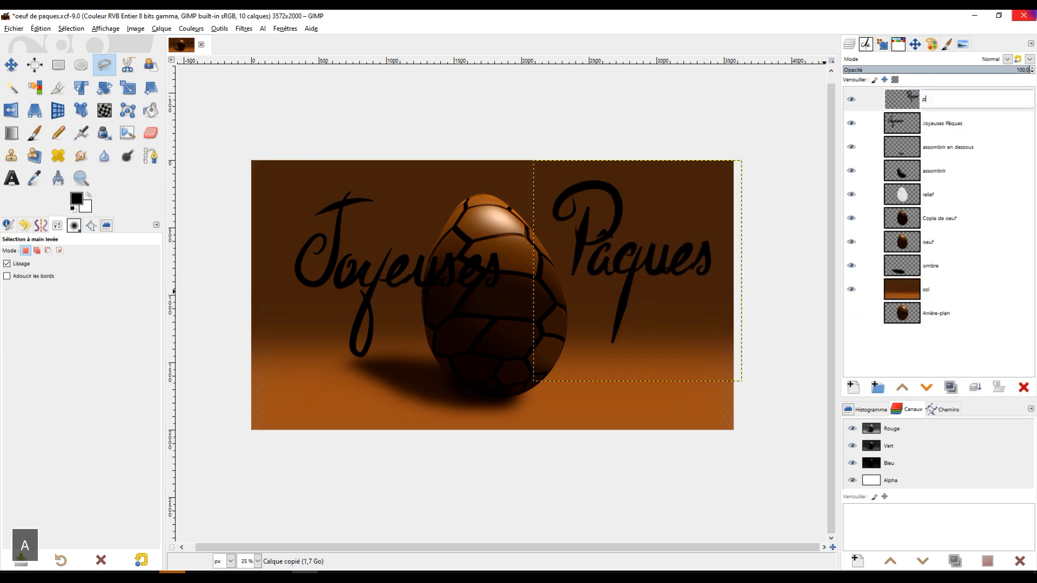
key("Return")
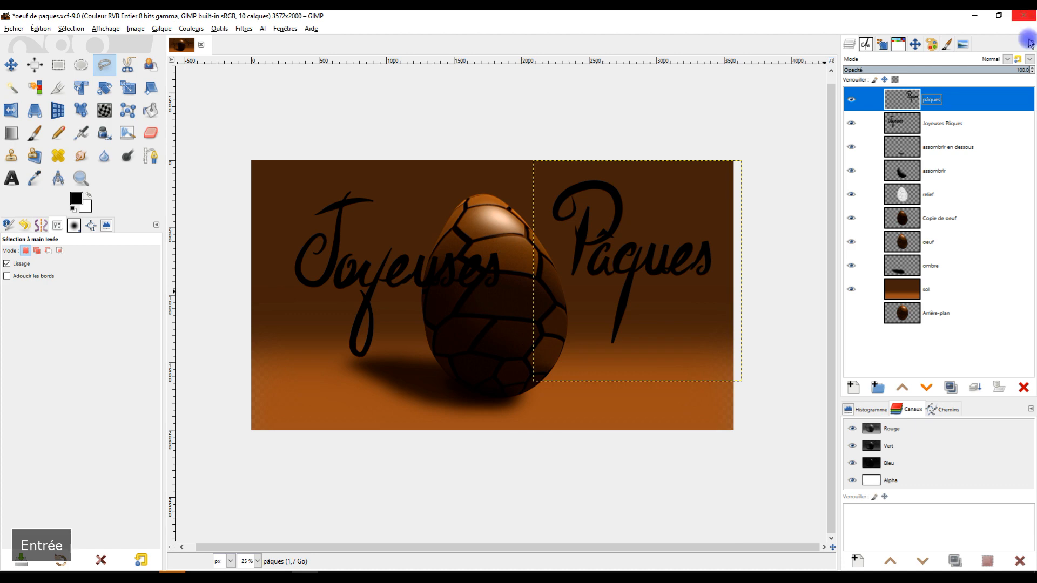
Step: Crop the Joyeuses Pâques layer to its content
left_click(917, 130)
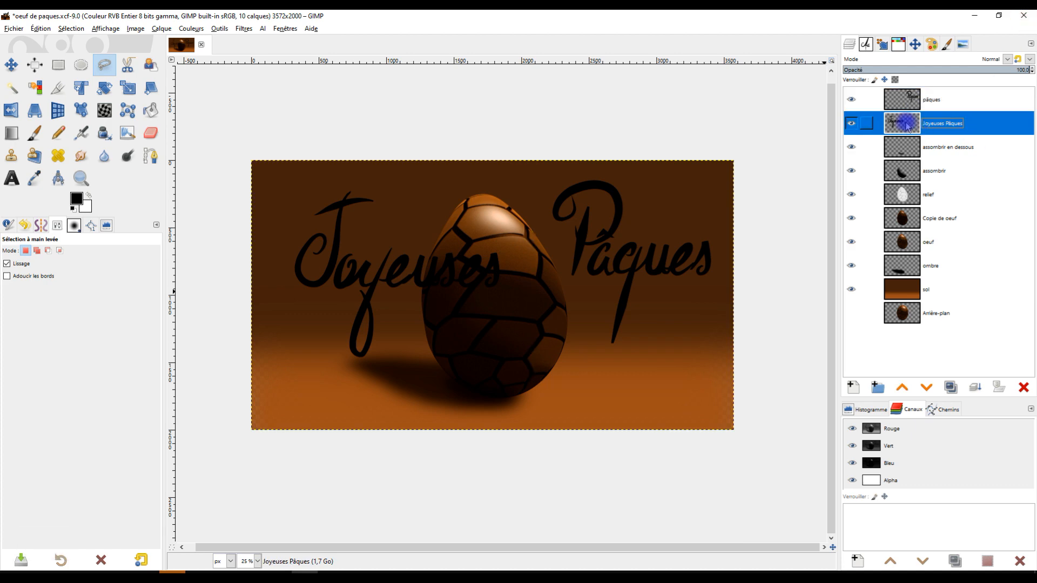
left_click(158, 29)
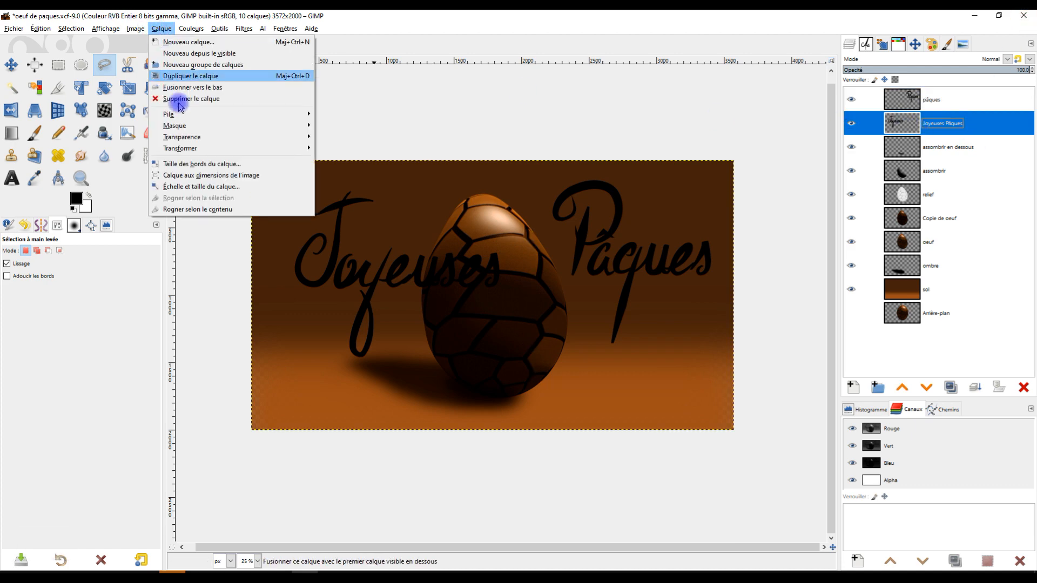
left_click(173, 209)
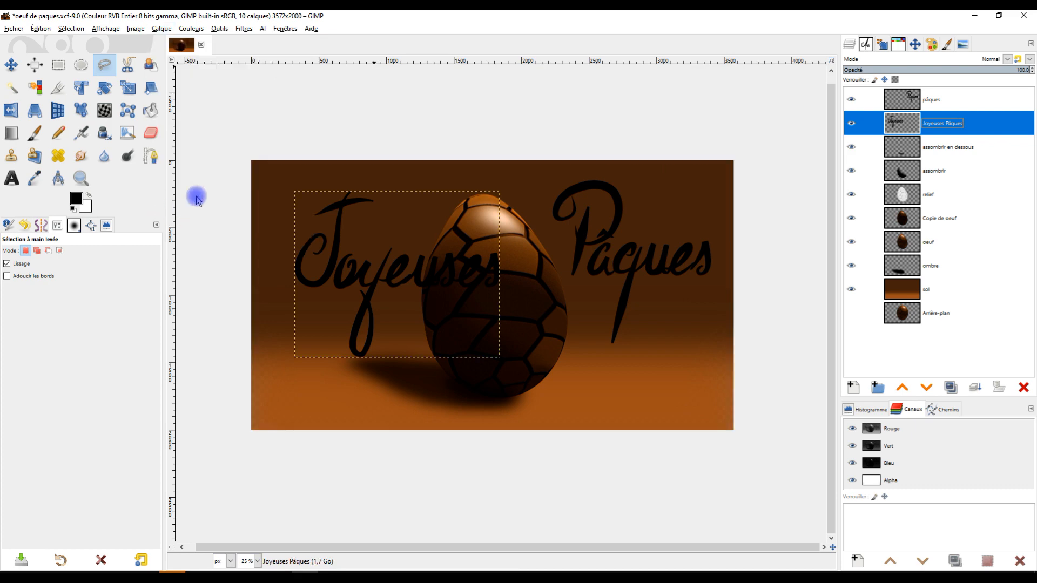
Step: Rename the Joyeuses Pâques layer to joyeuses and move the word up toward the image's upper-left corner
double_click(936, 124)
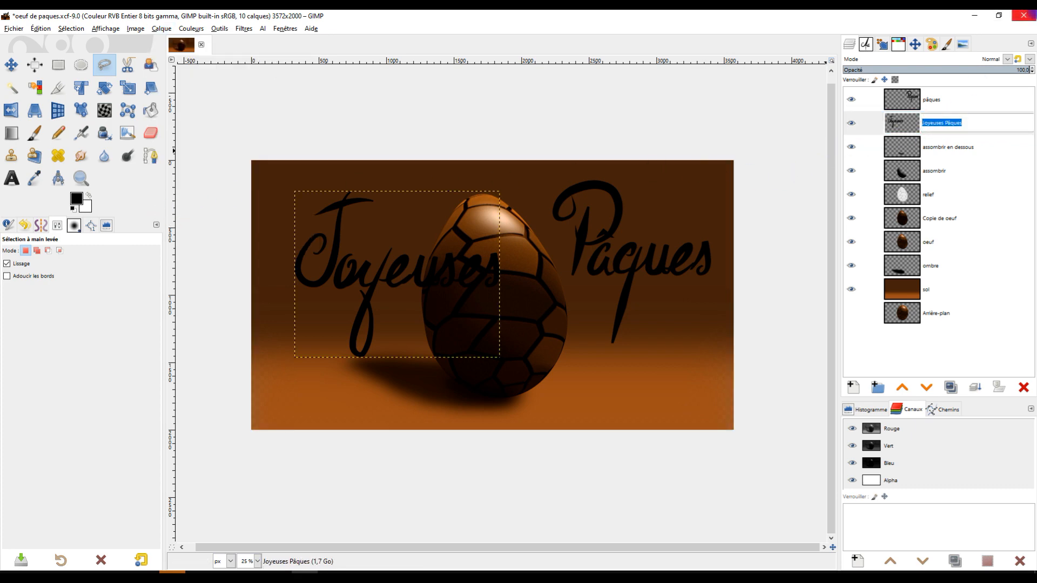
type("joyeuses")
key("Return")
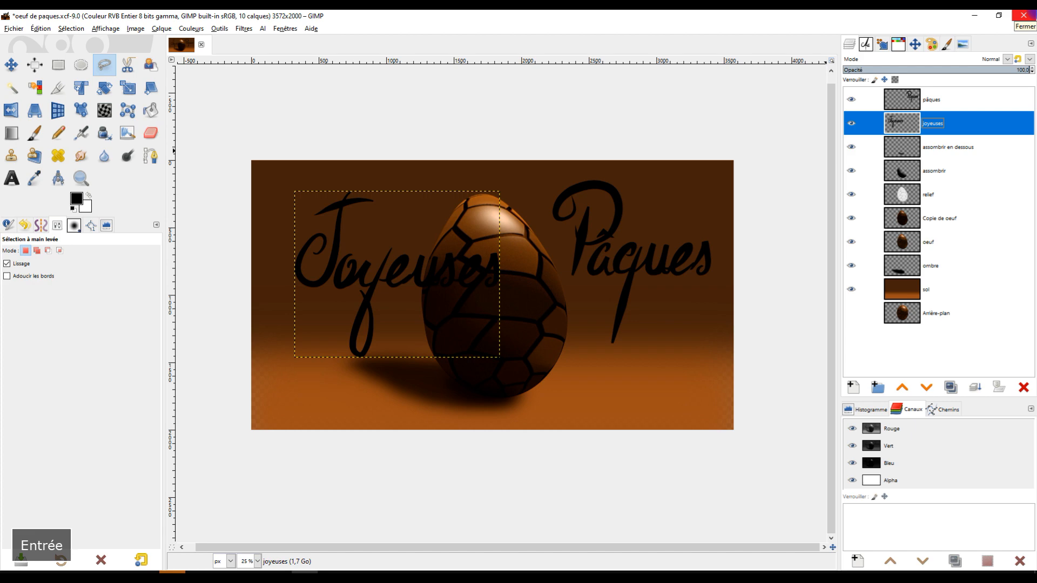
left_click(10, 65)
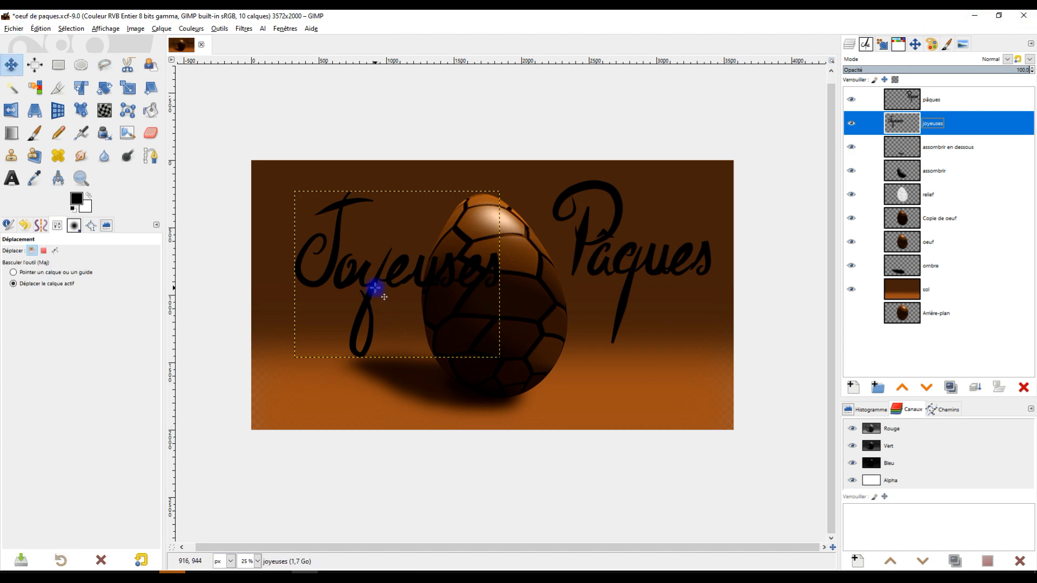
left_click_drag(384, 295, 347, 273)
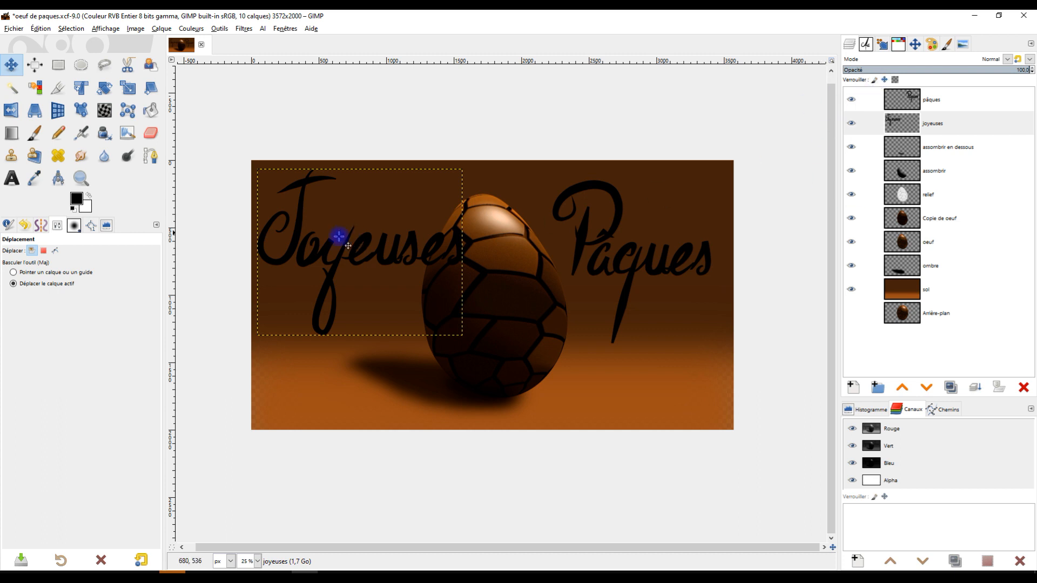
Step: Link the pâques and joyeuses layers and make joyeuses the active layer
left_click(905, 123)
left_click(868, 99)
left_click(866, 123)
left_click(900, 121)
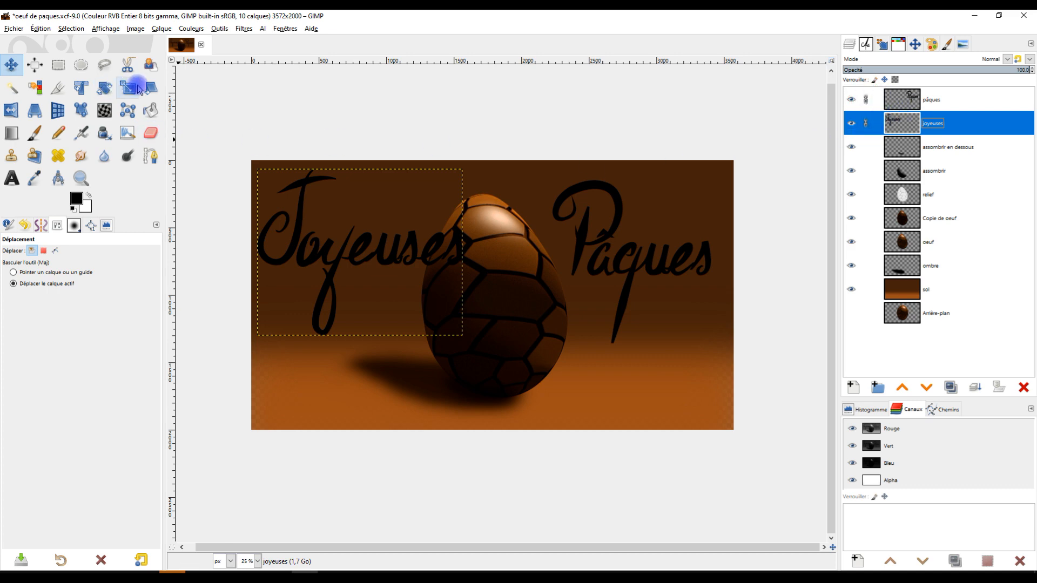
Step: Scale the linked words down, with joyeuses at 1171 × 896 px, and position Joyeuses left of the egg
left_click(127, 89)
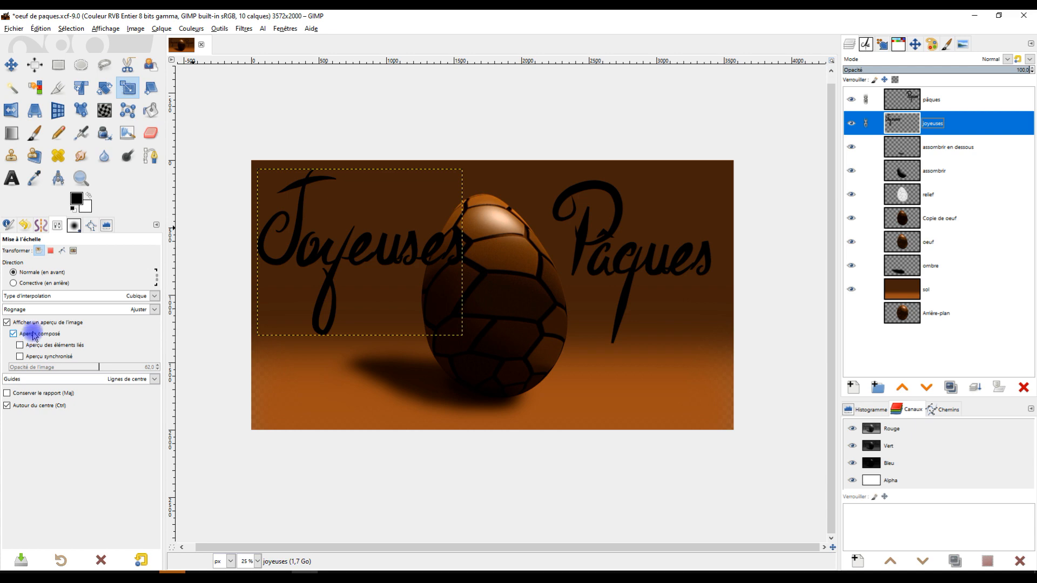
left_click(377, 249)
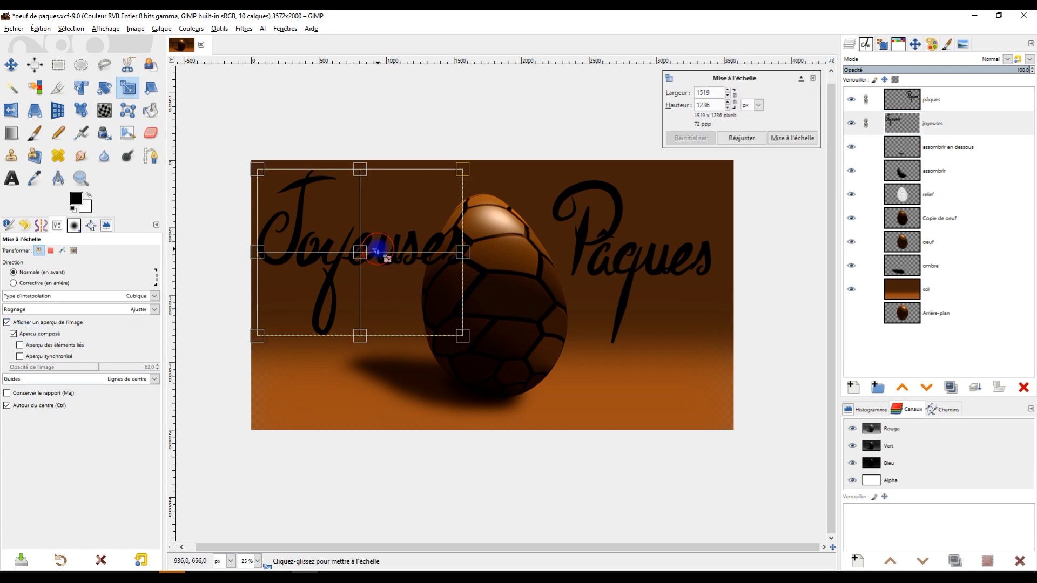
mouse_move(259, 335)
left_mouse_down()
mouse_move(289, 308)
mouse_move(272, 323)
left_mouse_up()
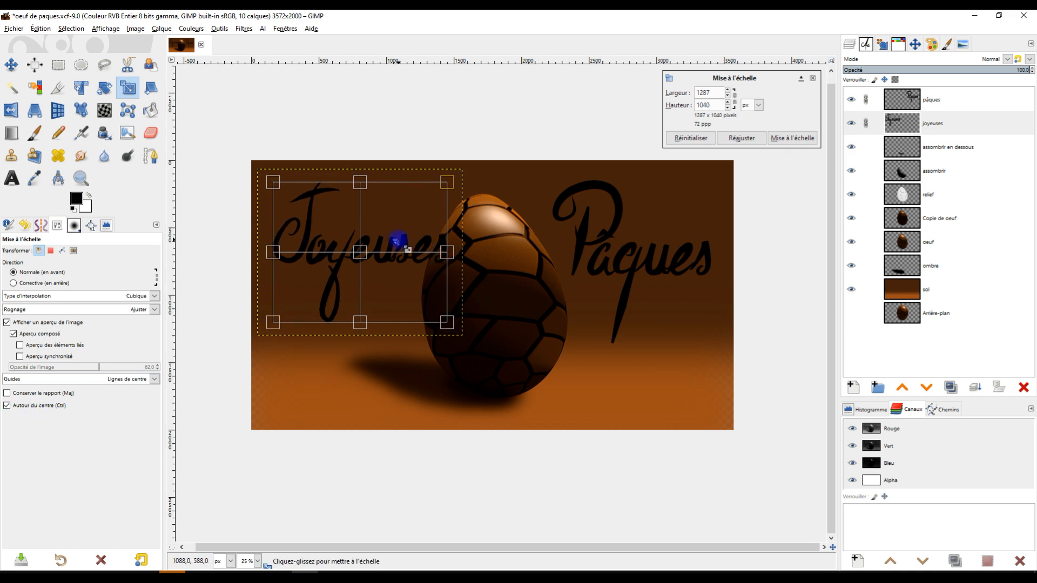
left_click_drag(369, 260, 352, 236)
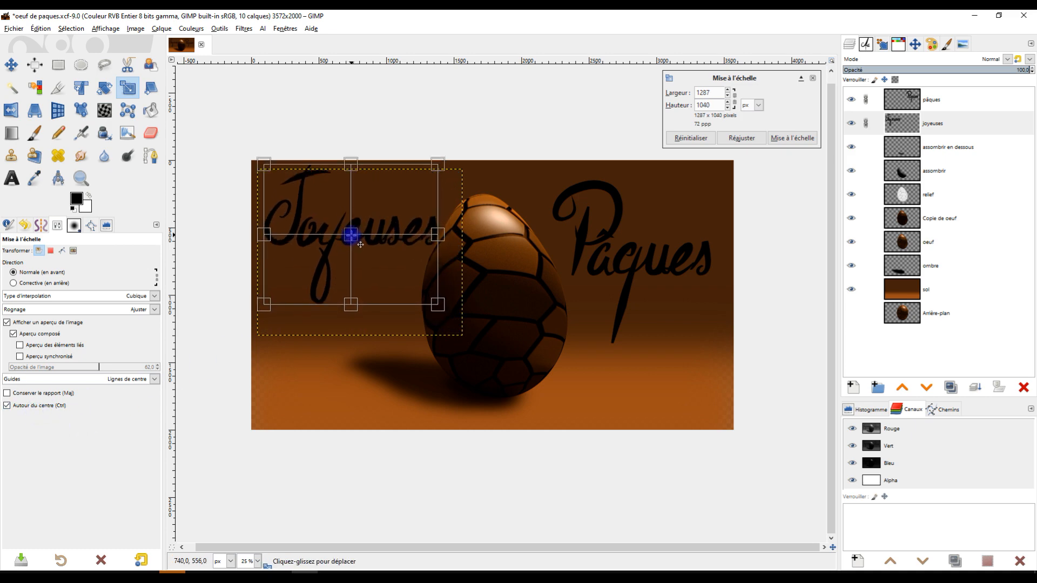
left_click_drag(438, 302, 424, 290)
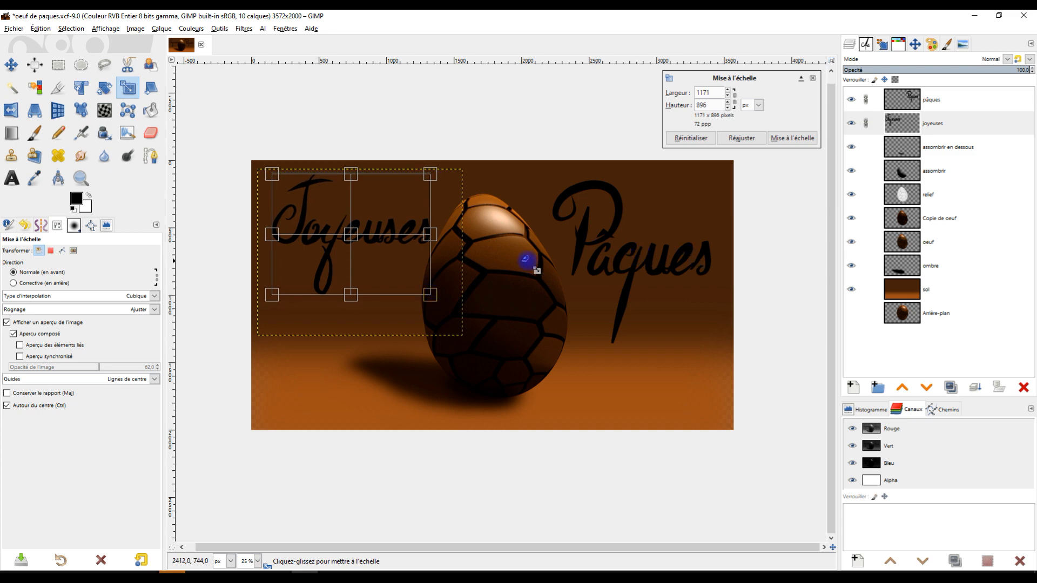
left_click_drag(351, 234, 353, 247)
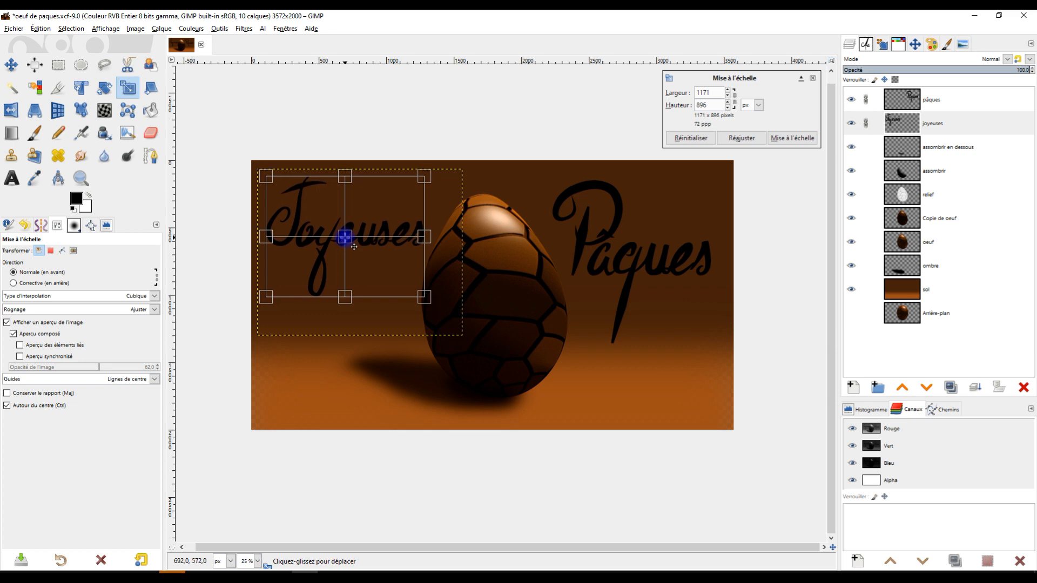
left_click(797, 140)
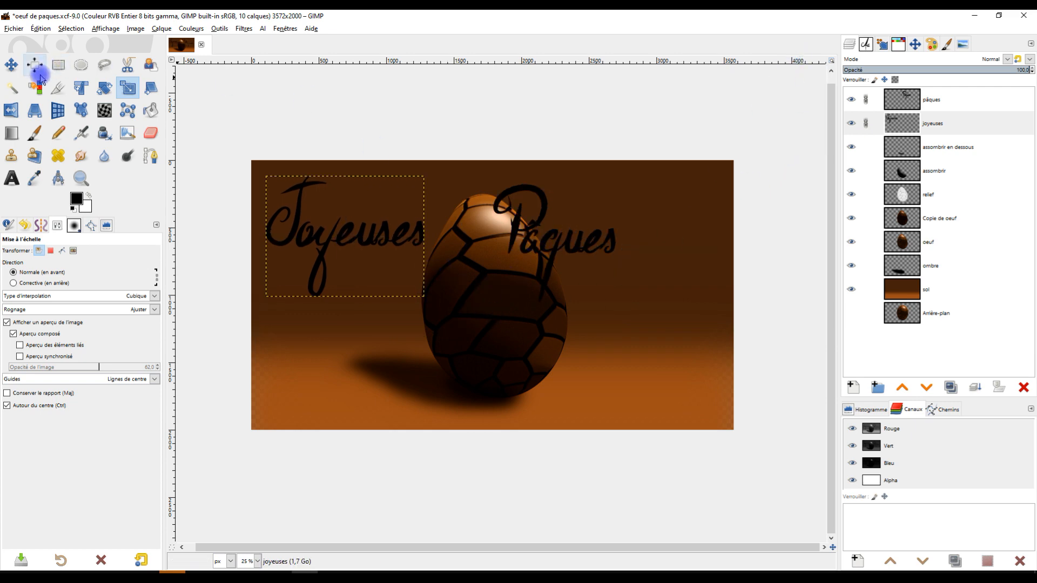
Step: Unlink the pâques and joyeuses layers so each word can be moved separately
left_click(10, 65)
left_click(865, 101)
left_click(861, 123)
left_click(866, 123)
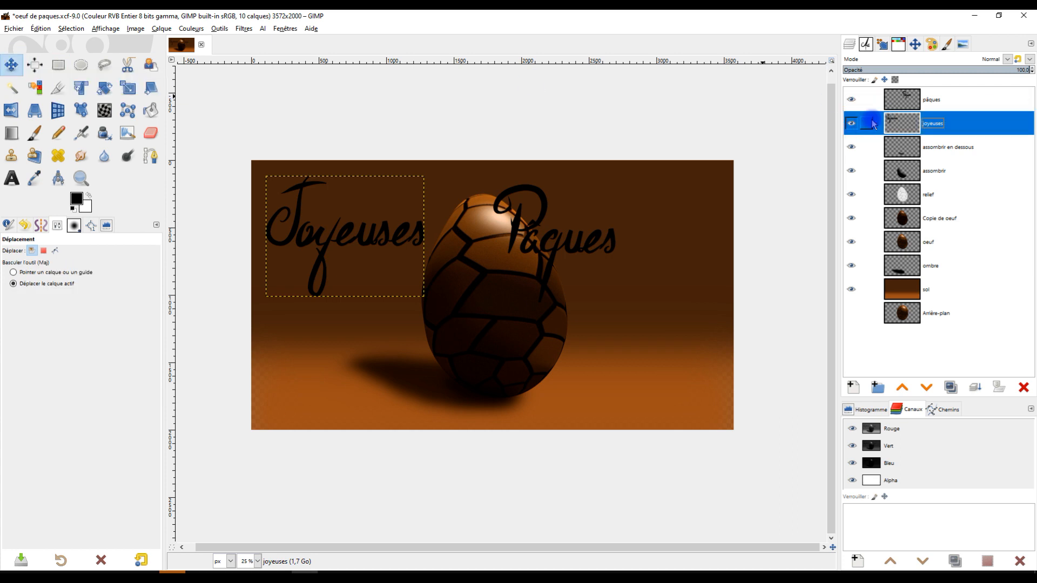
Step: Move the word Pâques off the egg into the empty area to its right, level with Joyeuses
left_click(901, 99)
left_click_drag(587, 254, 671, 249)
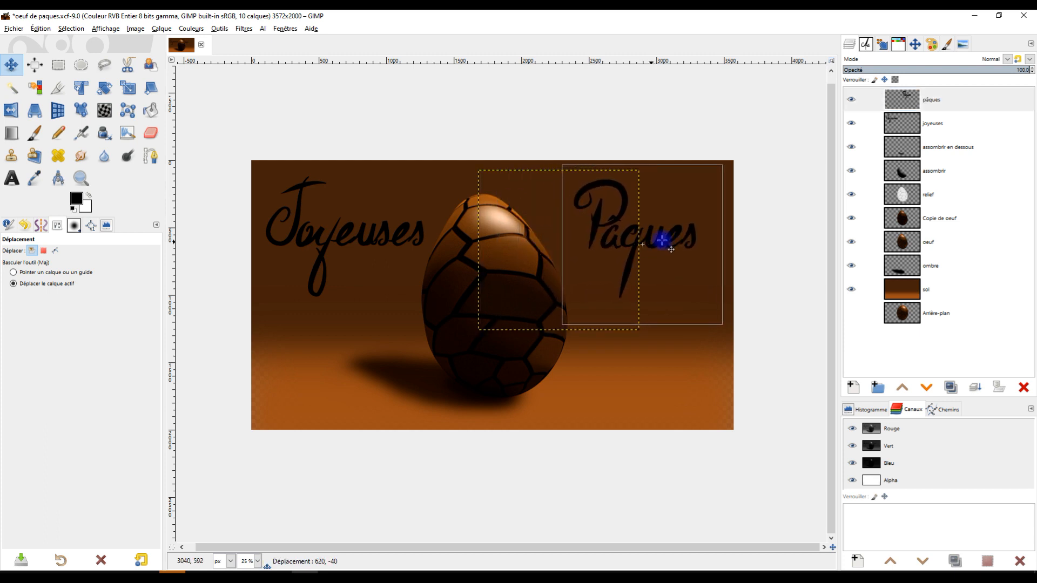
left_click_drag(671, 249, 670, 249)
left_click(721, 162)
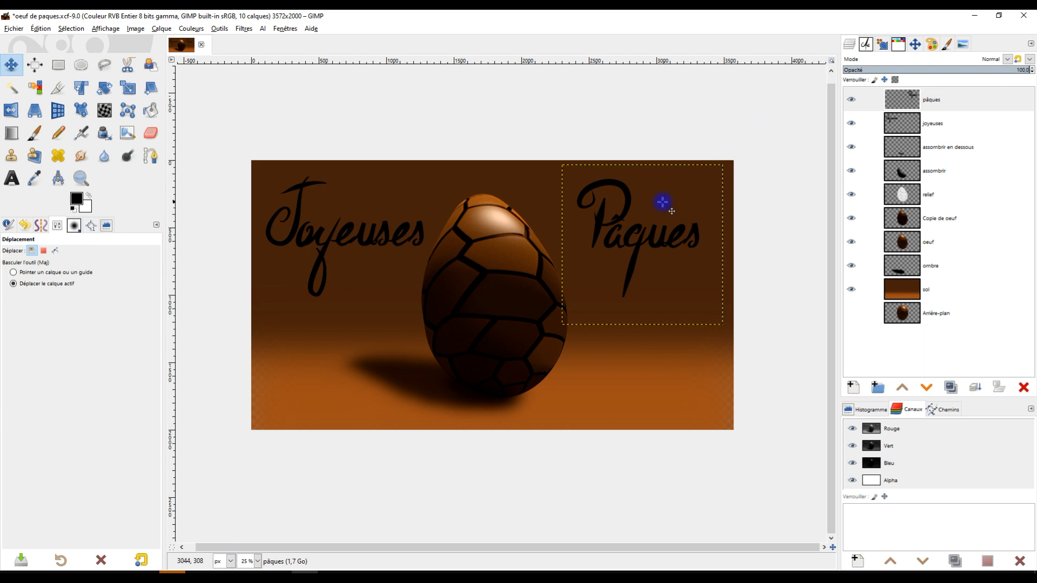
left_click_drag(636, 247, 622, 254)
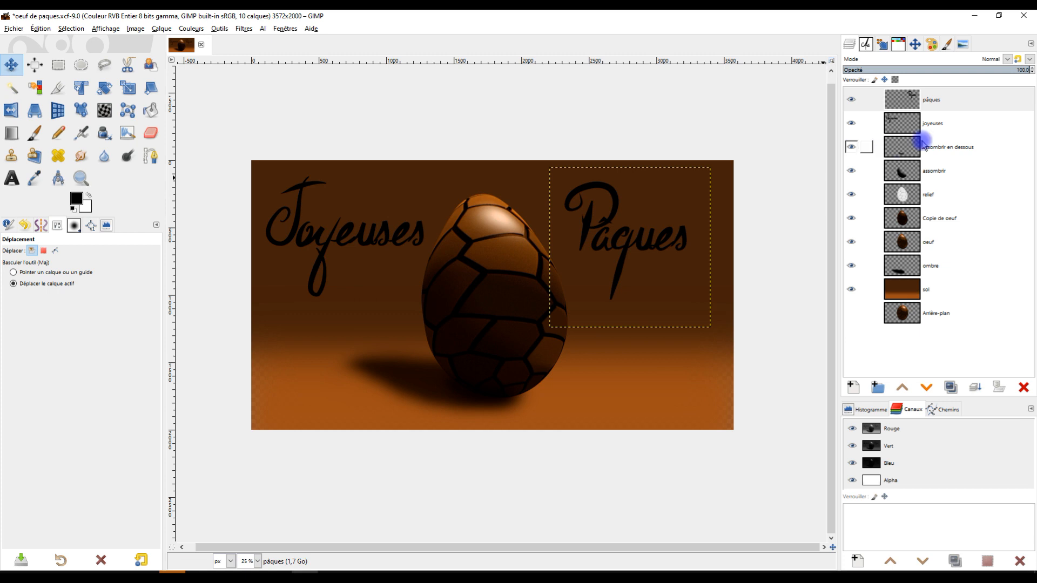
Step: Move the word Joyeuses slightly right and down, close to the egg's left edge
left_click(902, 101)
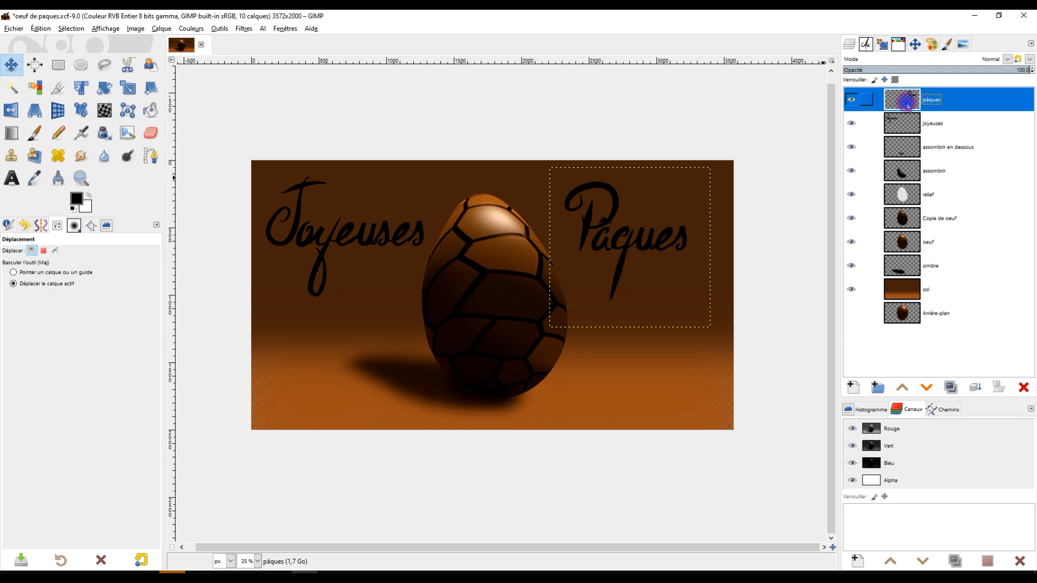
left_click(415, 240)
left_click(895, 128)
left_click(384, 205)
left_click_drag(406, 238, 422, 244)
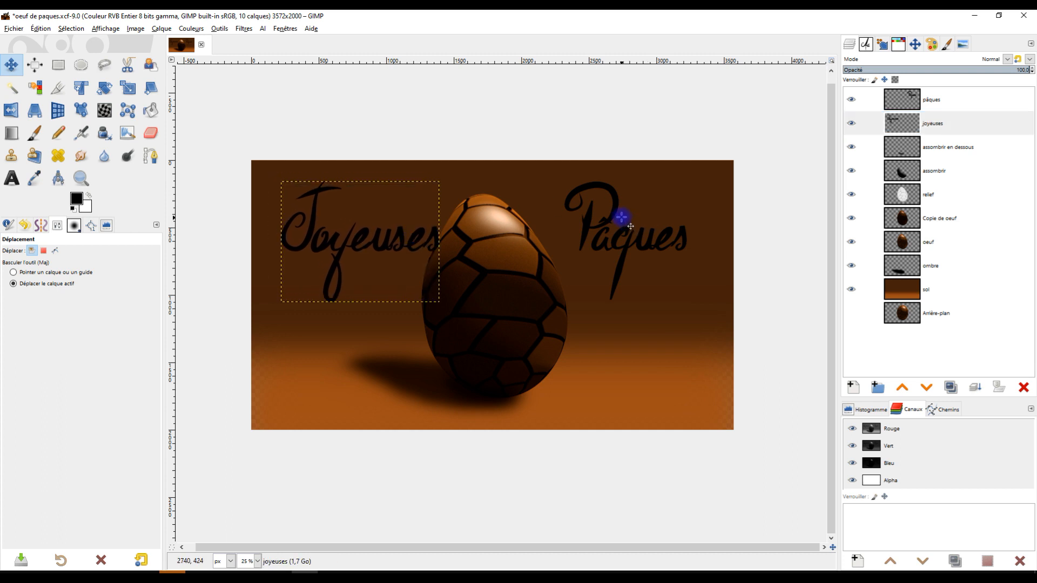
Step: Set the Move tool to pick a layer or guide, and shift Pâques slightly left toward the egg
left_click(29, 272)
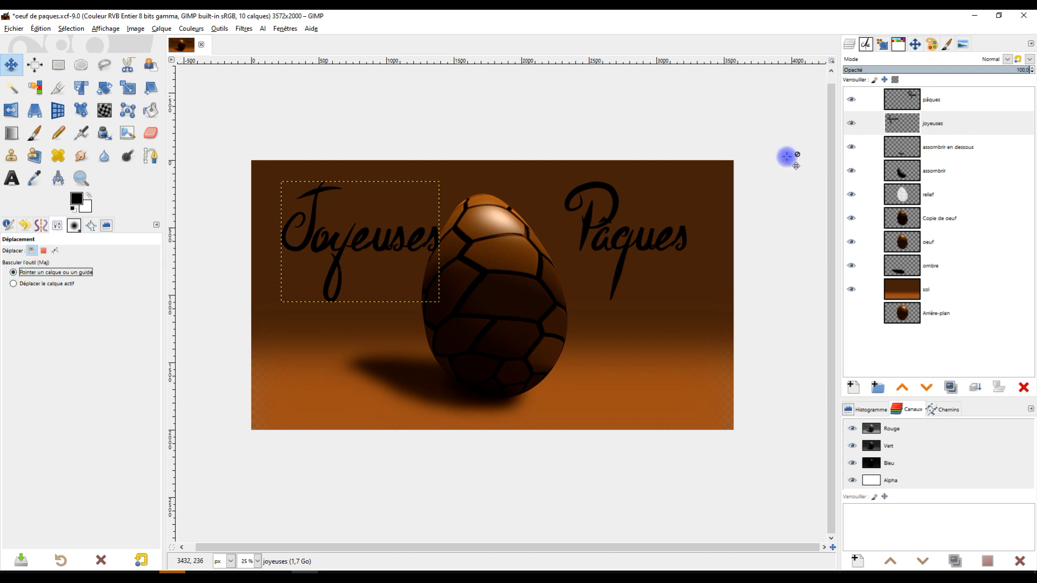
left_click(903, 100)
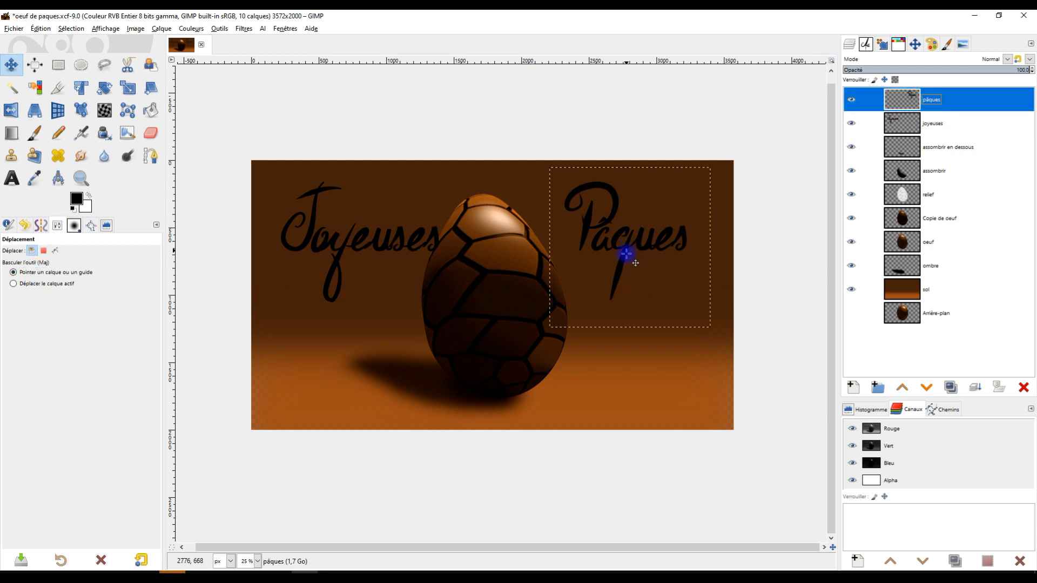
left_click_drag(635, 263, 625, 264)
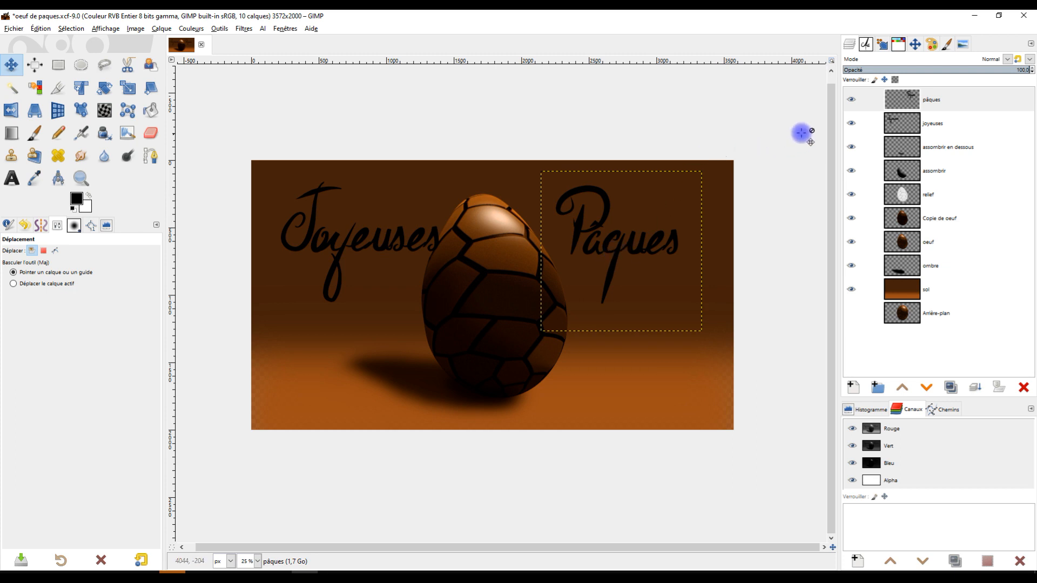
Step: Link the layers assombrir en dessous, assombrir, relief, Copie de oeuf, oeuf and ombre
left_click(864, 148)
left_click(865, 173)
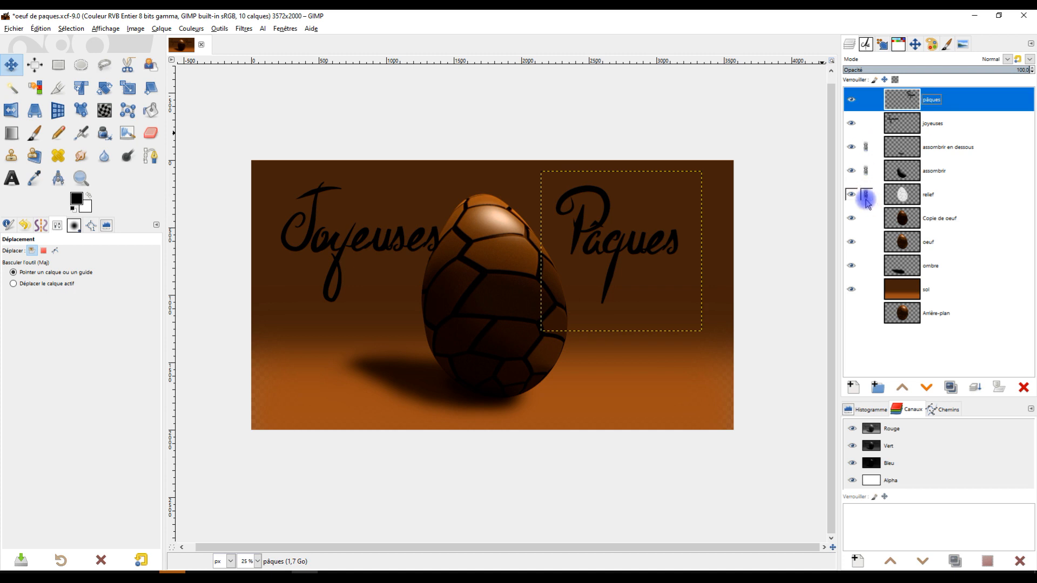
left_click(865, 241)
left_click(865, 266)
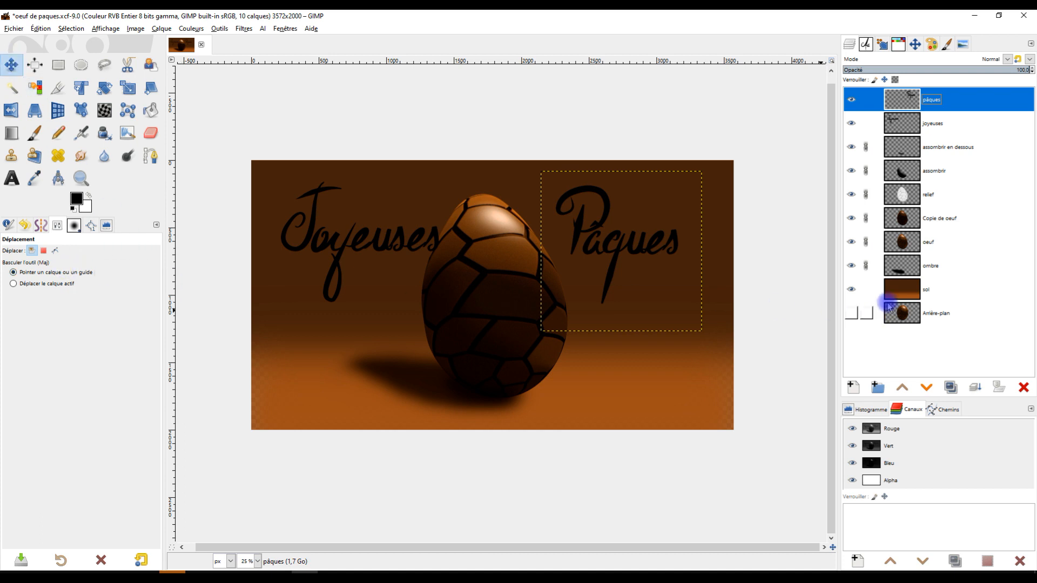
Step: Shift the linked egg and shadow layers right from the oeuf layer to centre the egg between the two words
left_click(899, 243)
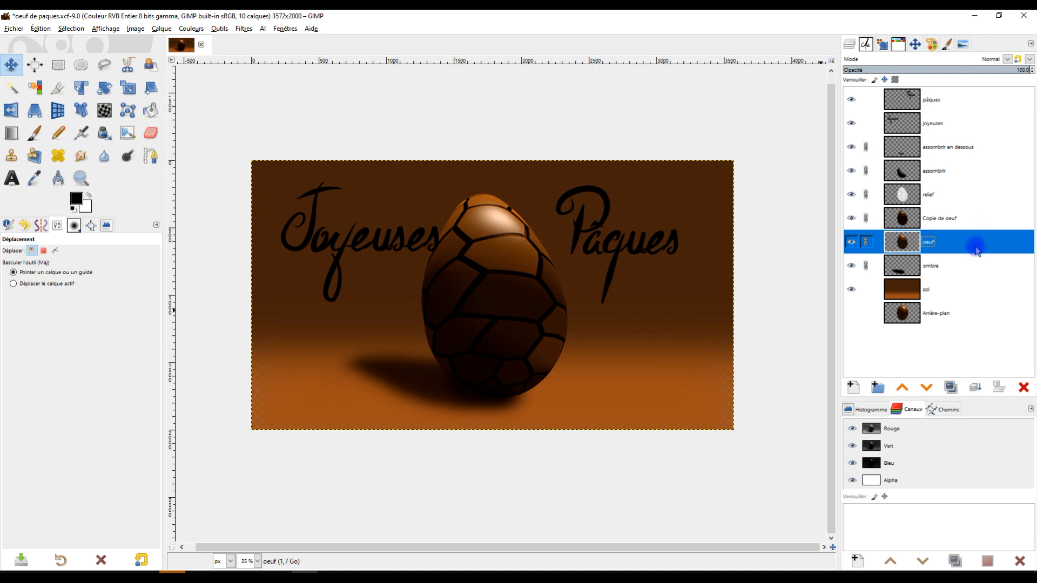
left_click(495, 301)
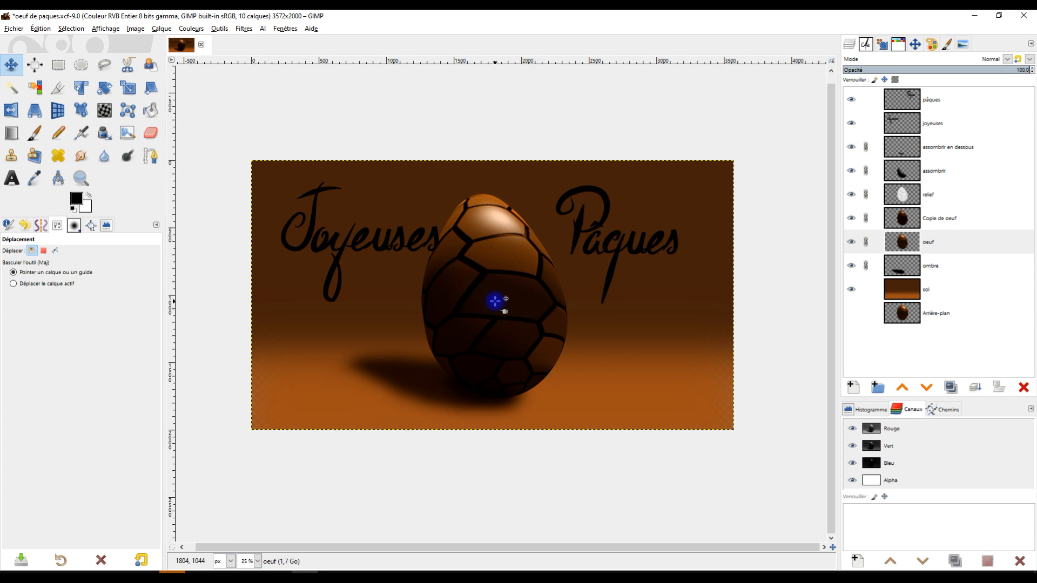
left_click(495, 301)
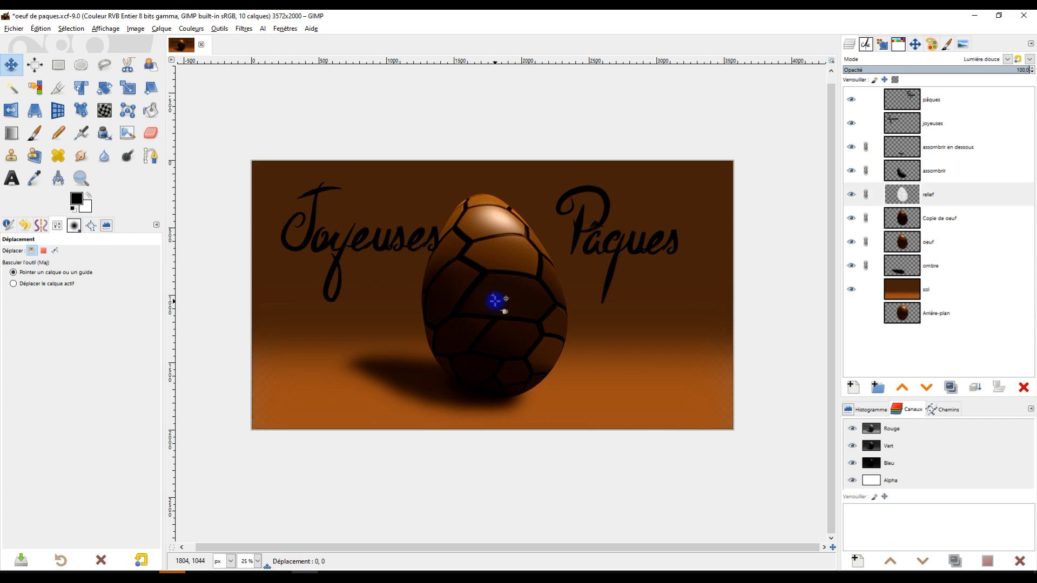
key("Right")
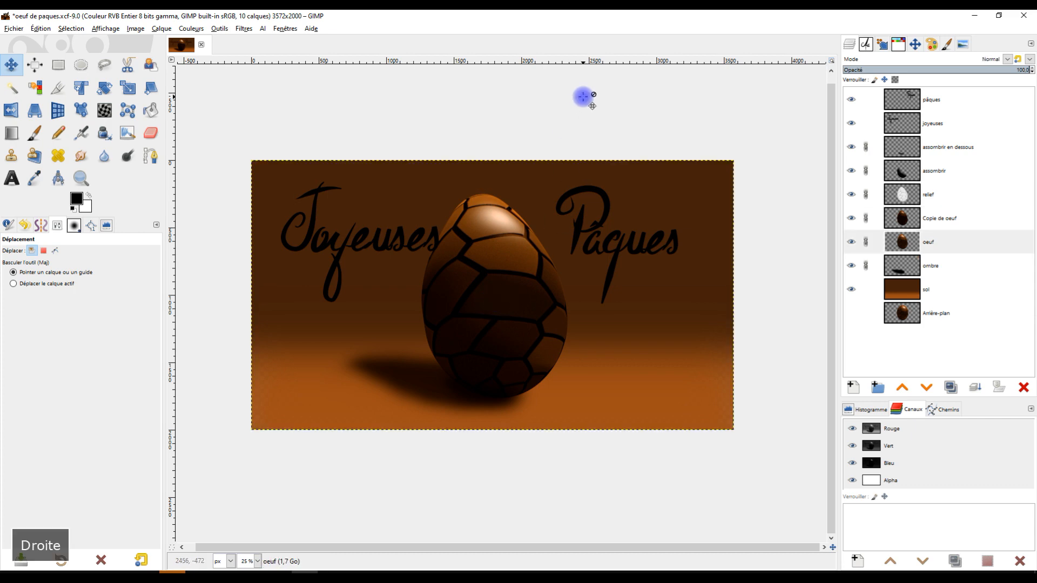
key("Right")
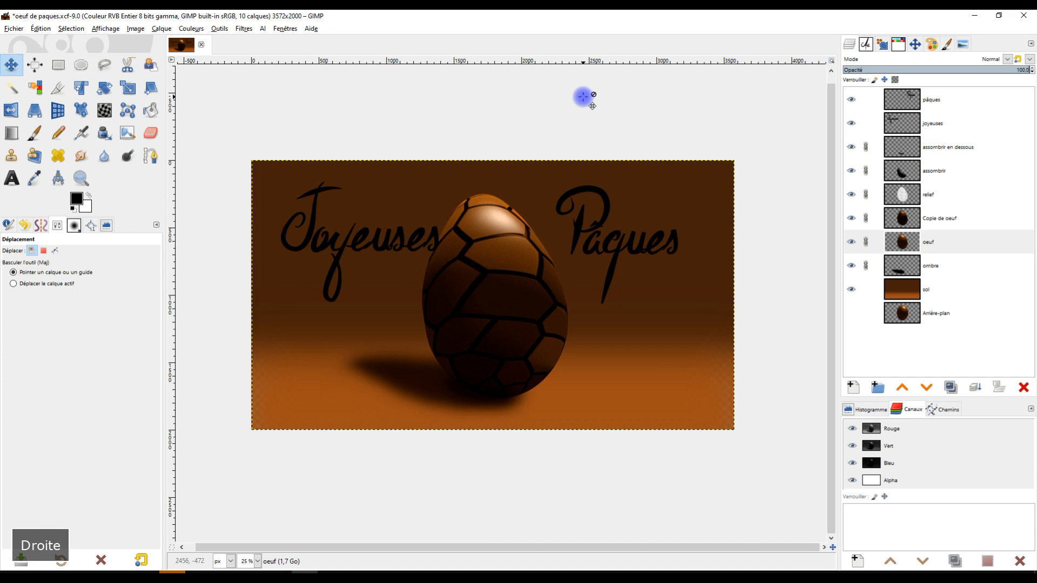
key("Right")
key("Right")
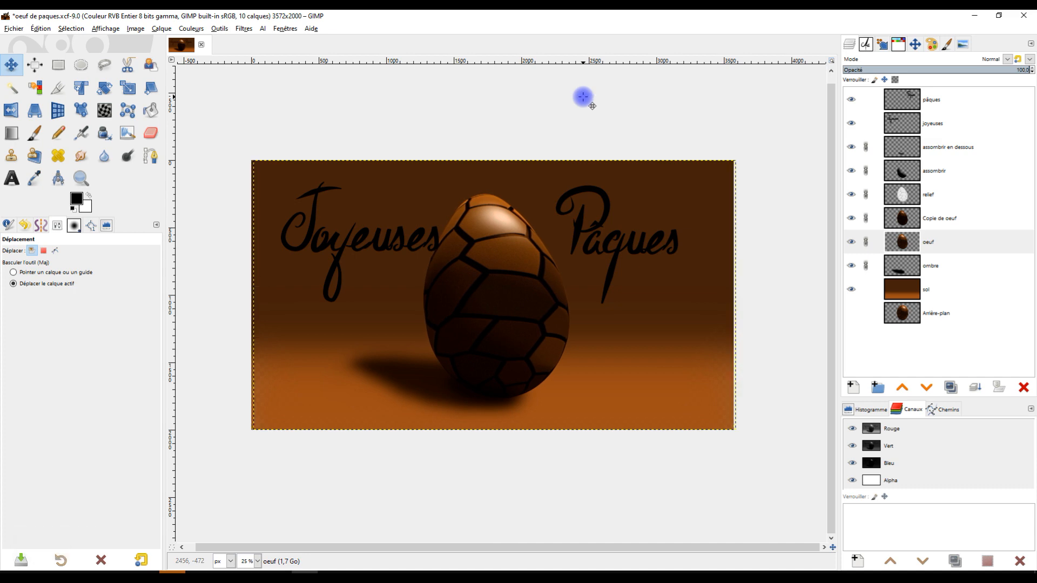
key("shift+Right")
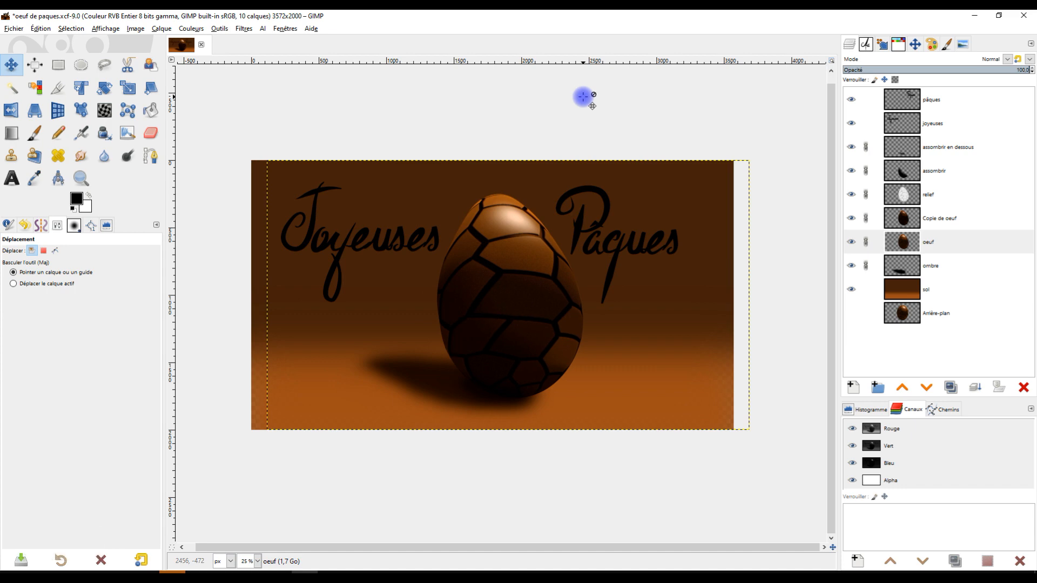
key("shift+Left")
key("shift+Right")
key("Left")
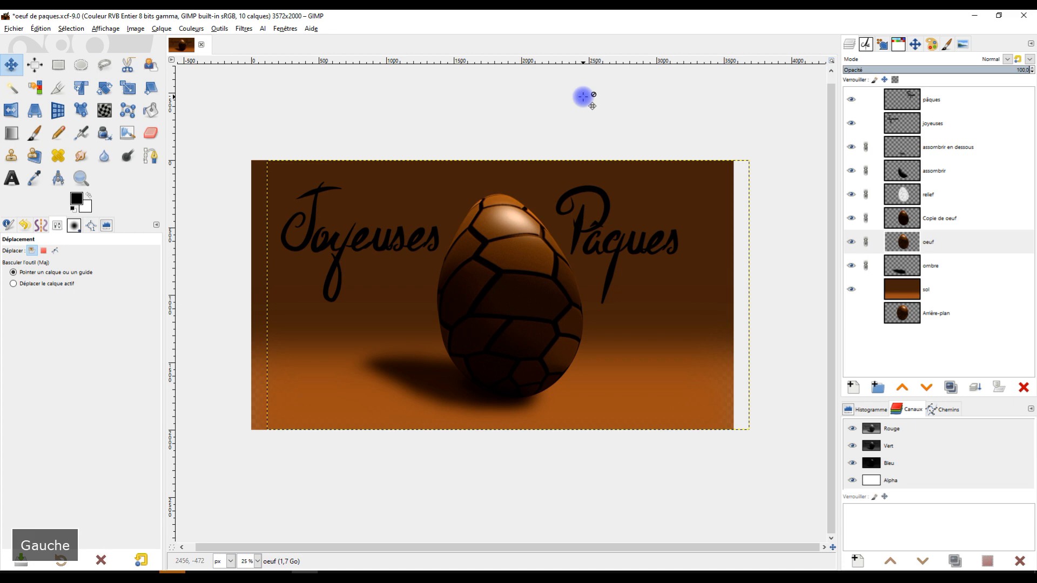
key("Left")
key("Left")
key("Left")
key("Left")
key("Left")
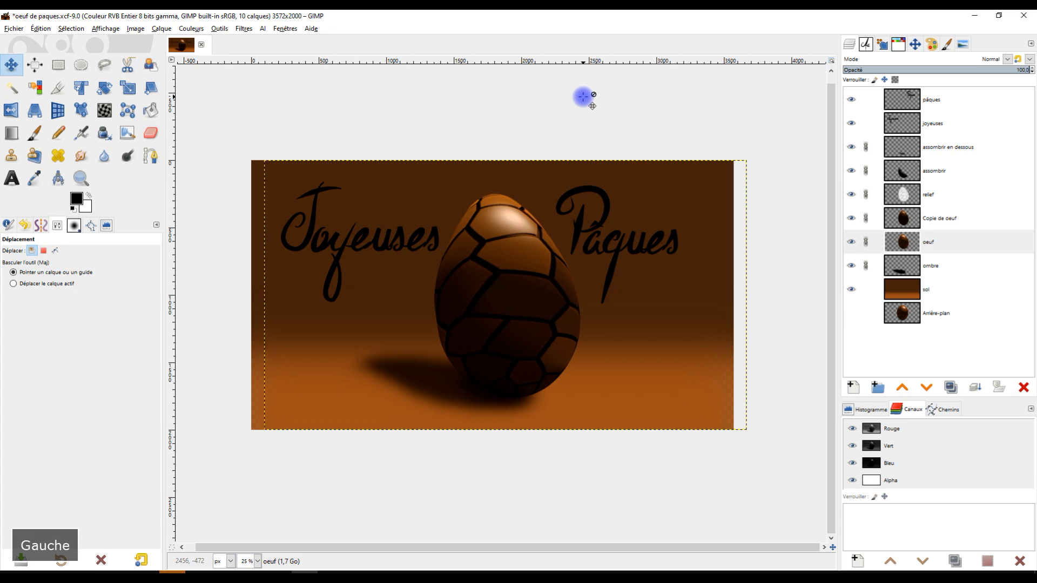
key("Left")
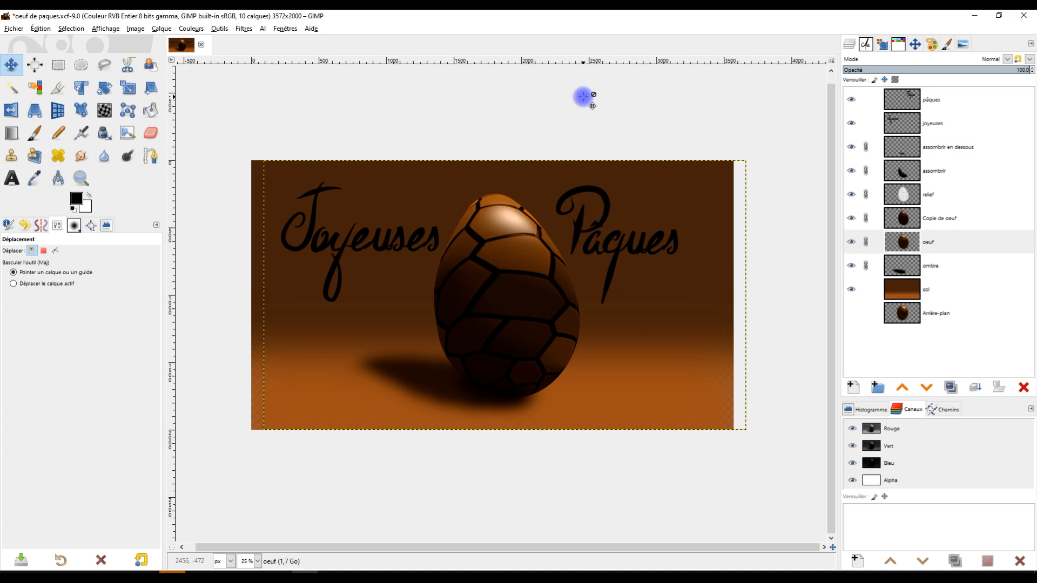
key("Left")
key("Left")
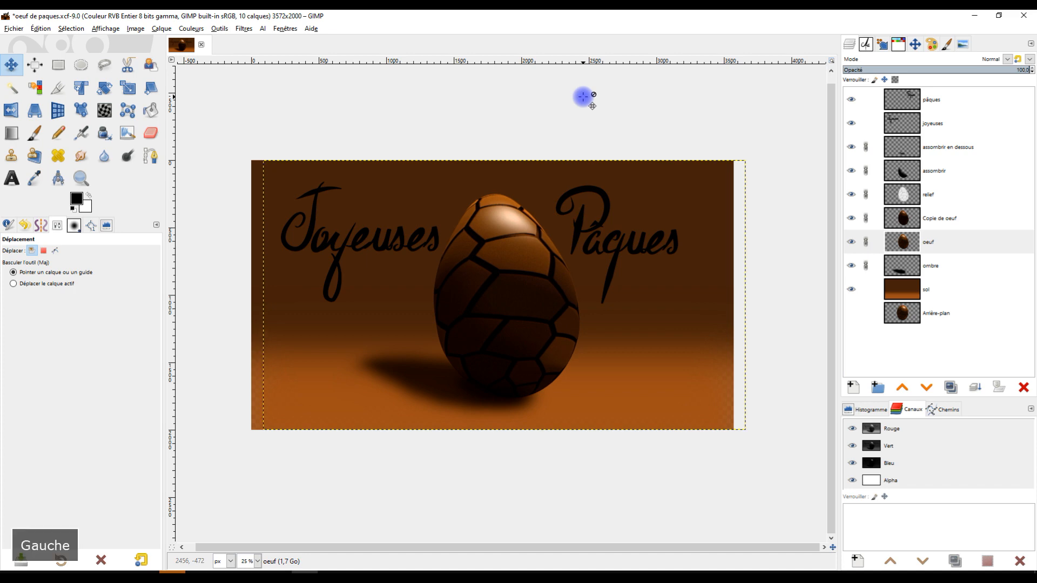
Step: Add a vertical guide at 50% of the image width
left_click(135, 28)
mouse_move(185, 256)
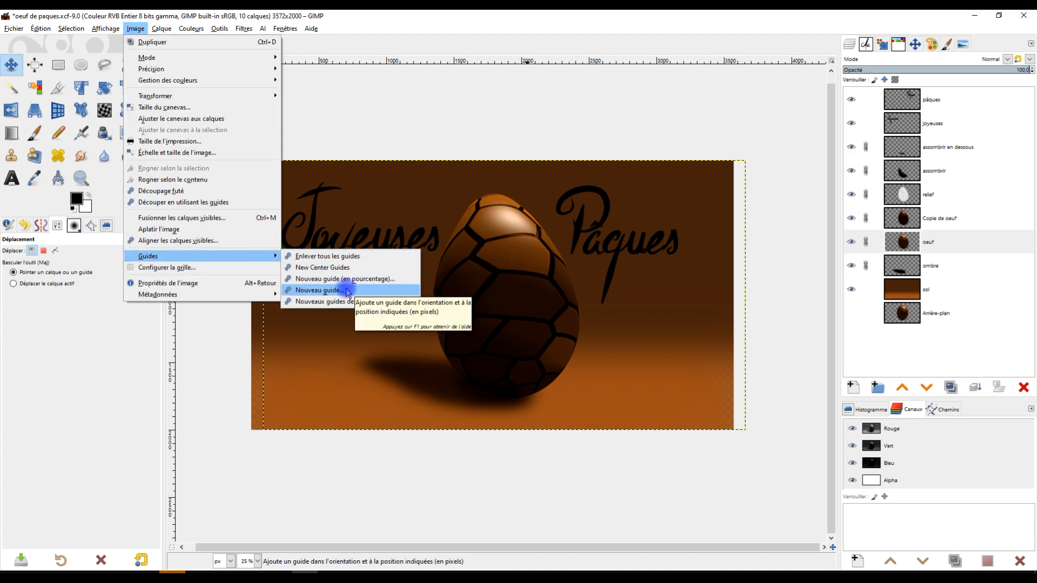
left_click(357, 278)
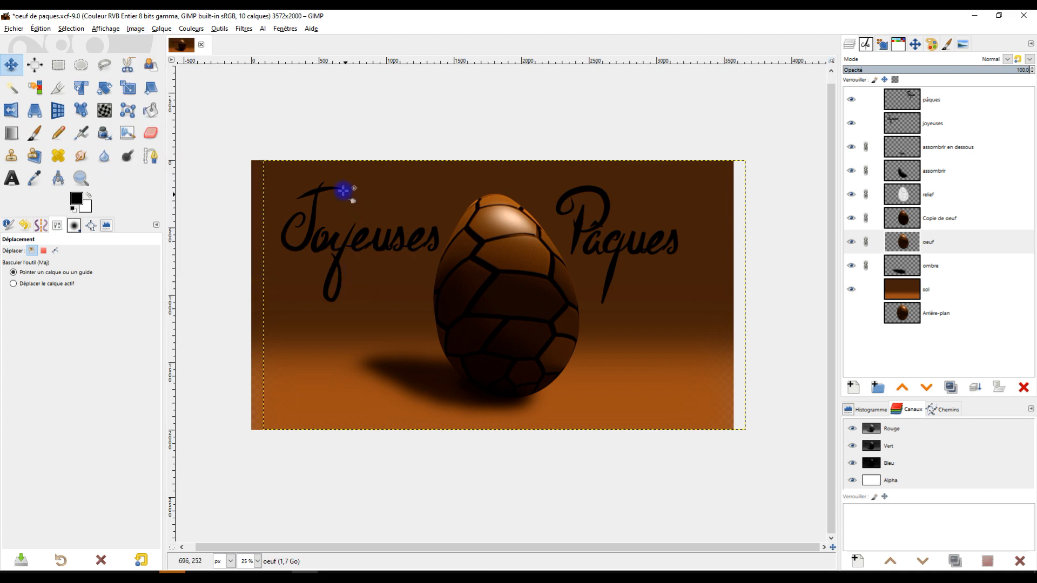
left_click(513, 281)
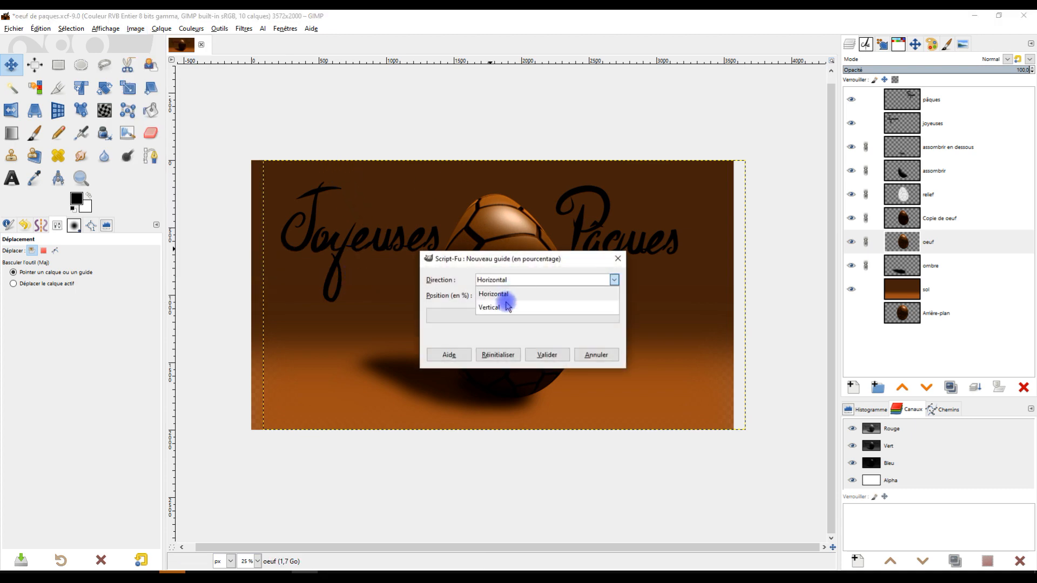
left_click(498, 308)
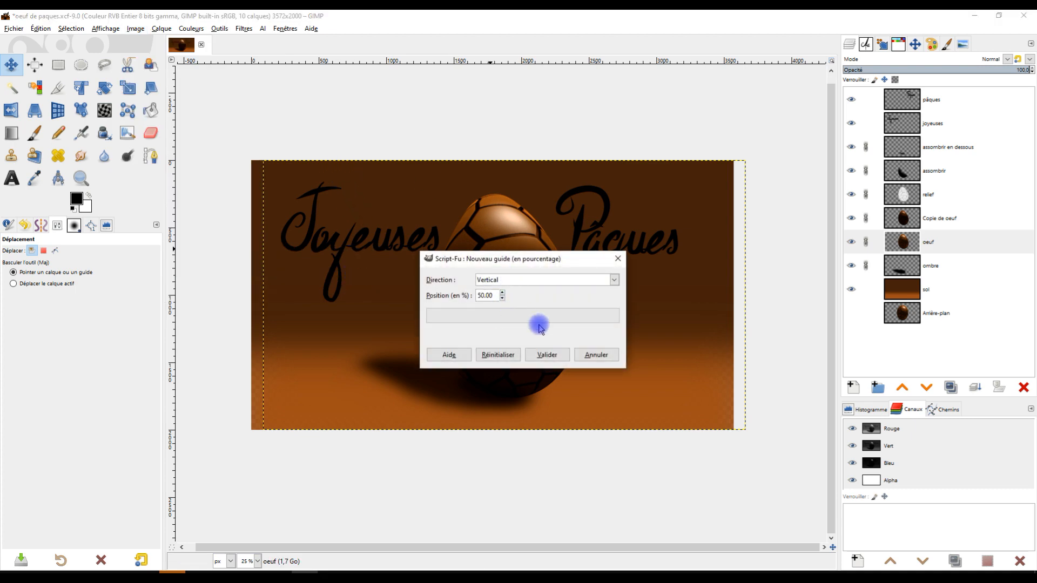
left_click(547, 355)
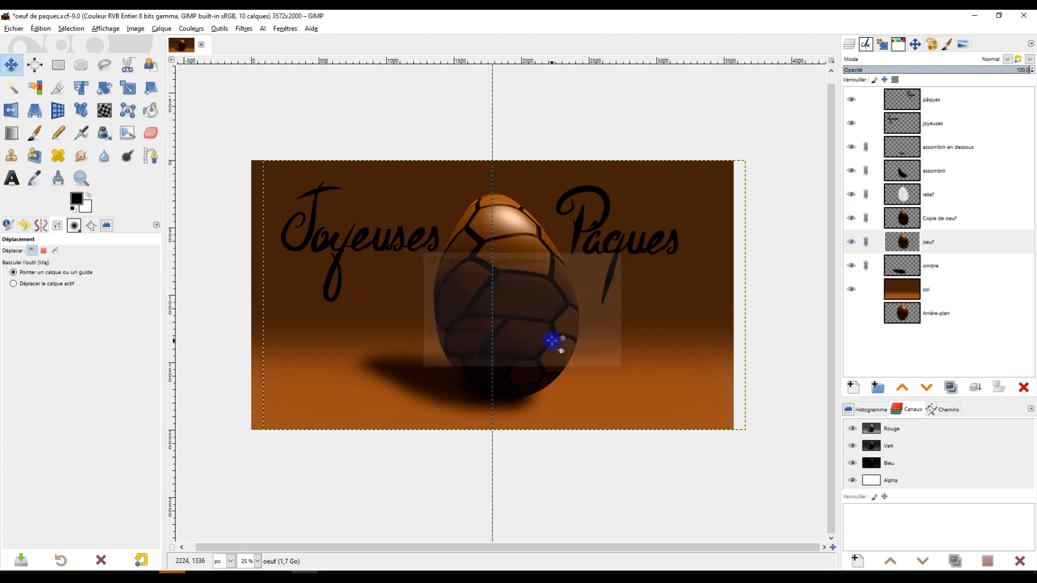
left_click(136, 28)
mouse_move(242, 258)
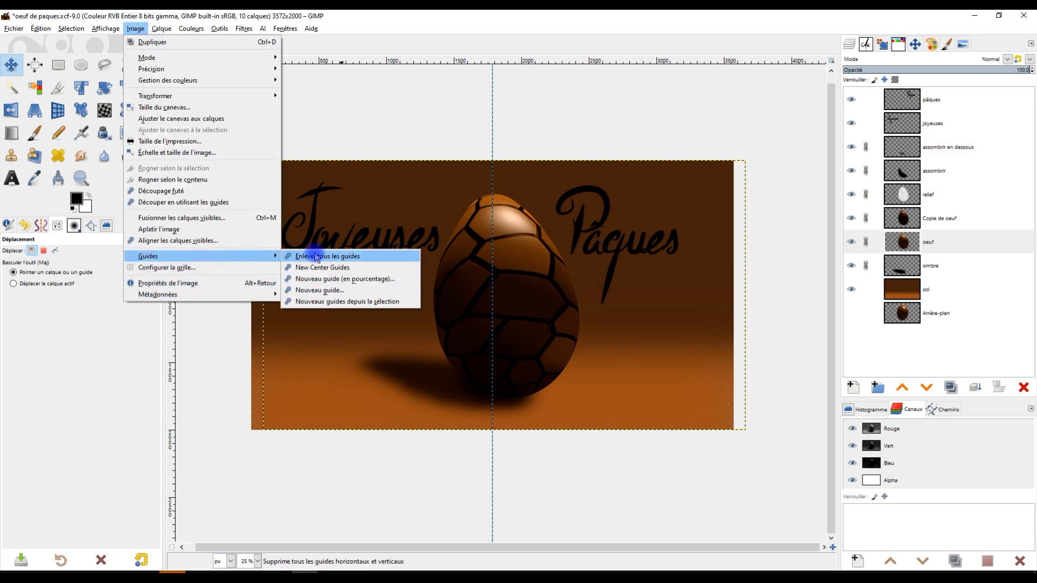
left_click(324, 292)
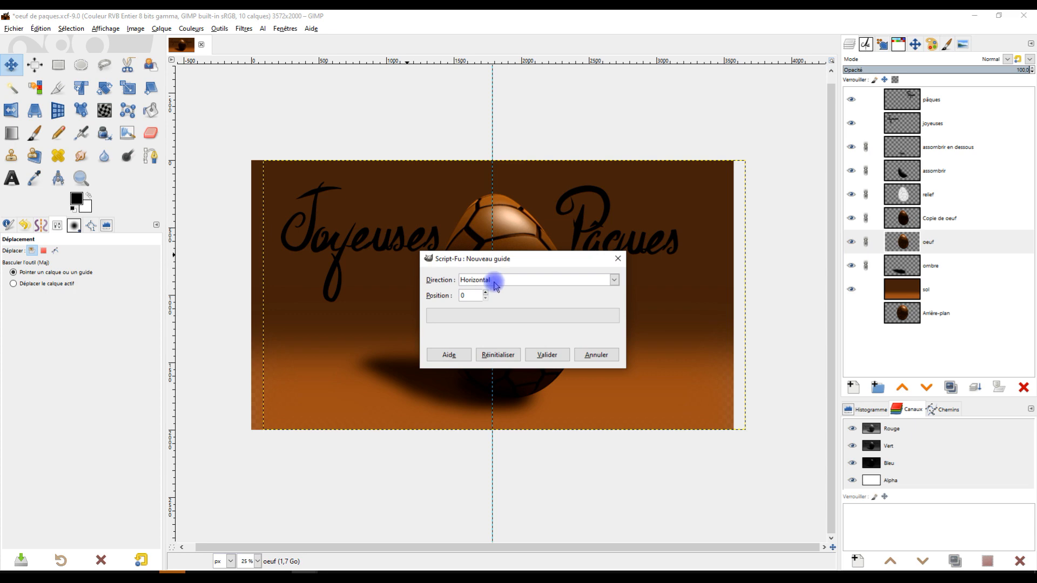
left_click(617, 259)
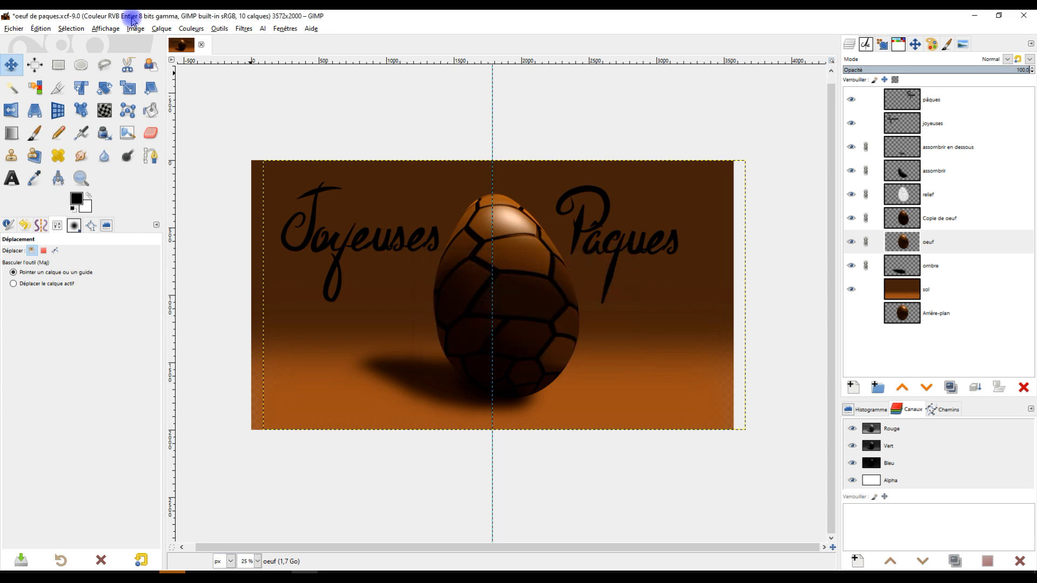
Step: Add a horizontal guide by percentage at the middle of the image height
left_click(159, 29)
mouse_move(135, 28)
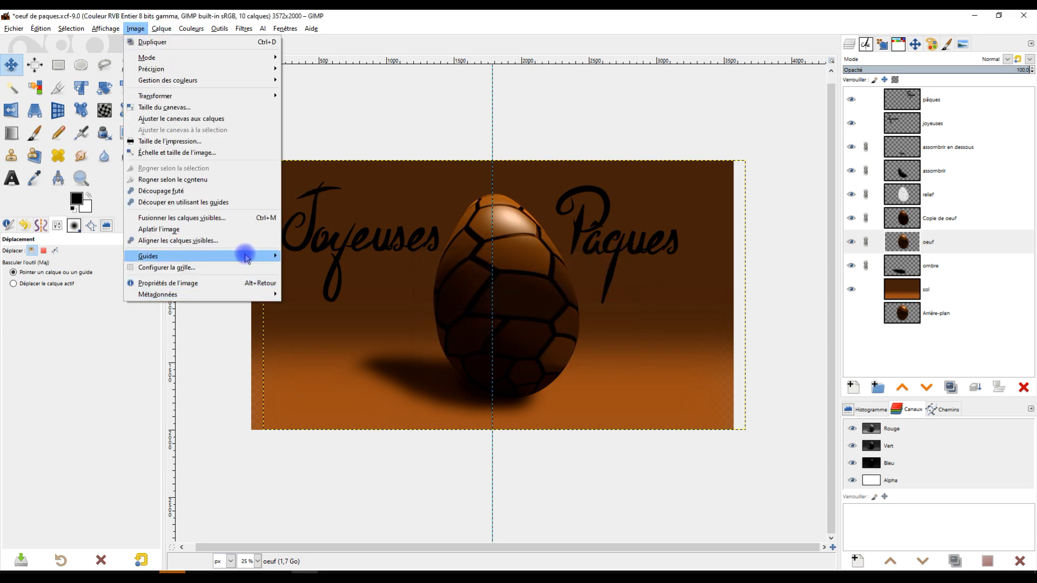
mouse_move(253, 256)
left_click(313, 280)
left_click(508, 280)
left_click(505, 281)
left_click(546, 354)
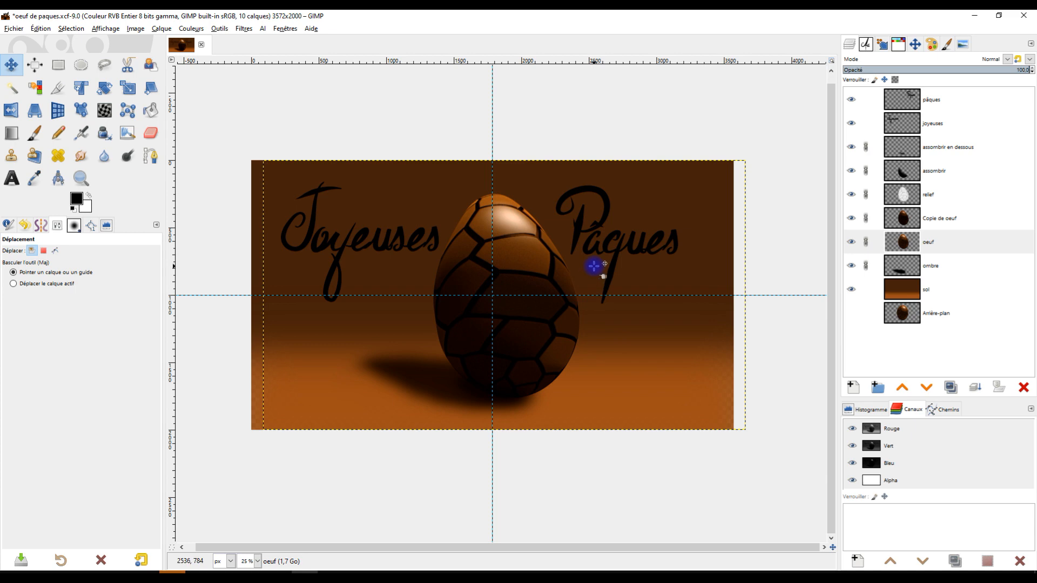
Step: Shift the linked egg and shadow layers left until the egg is centred on the vertical guide
left_click(13, 65)
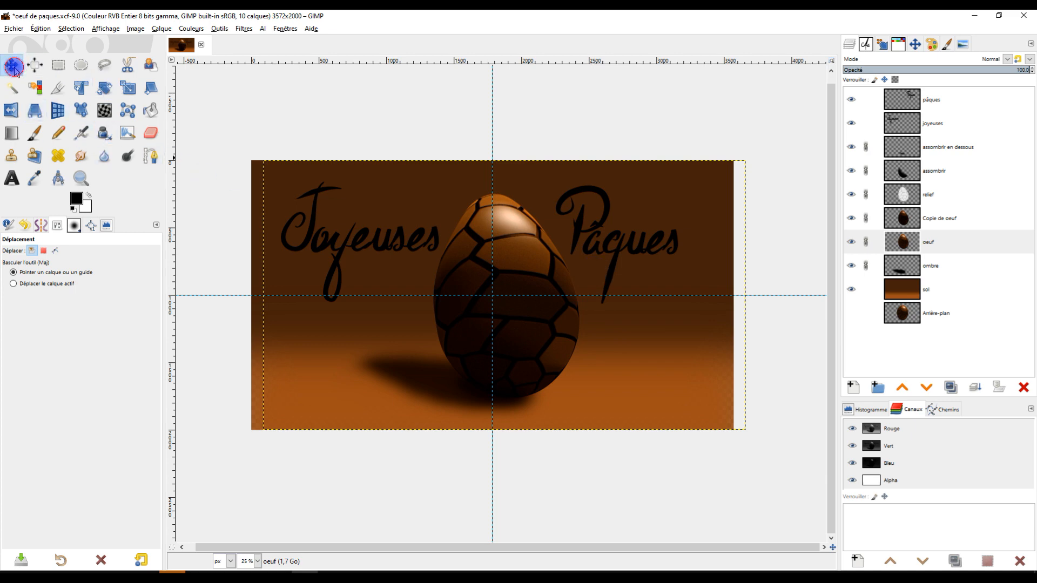
left_click(903, 241)
left_click(524, 271)
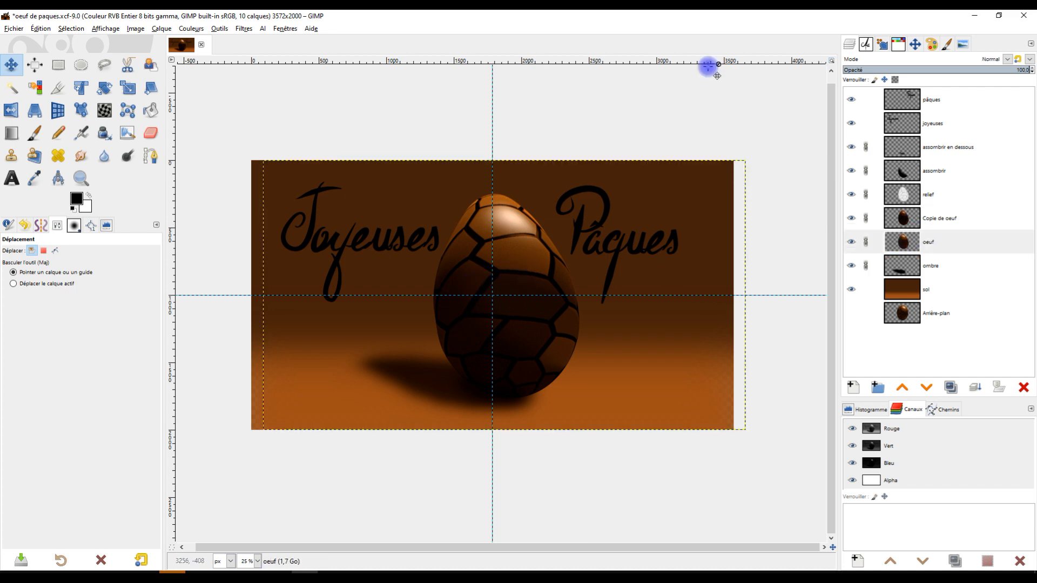
key("shift+Left")
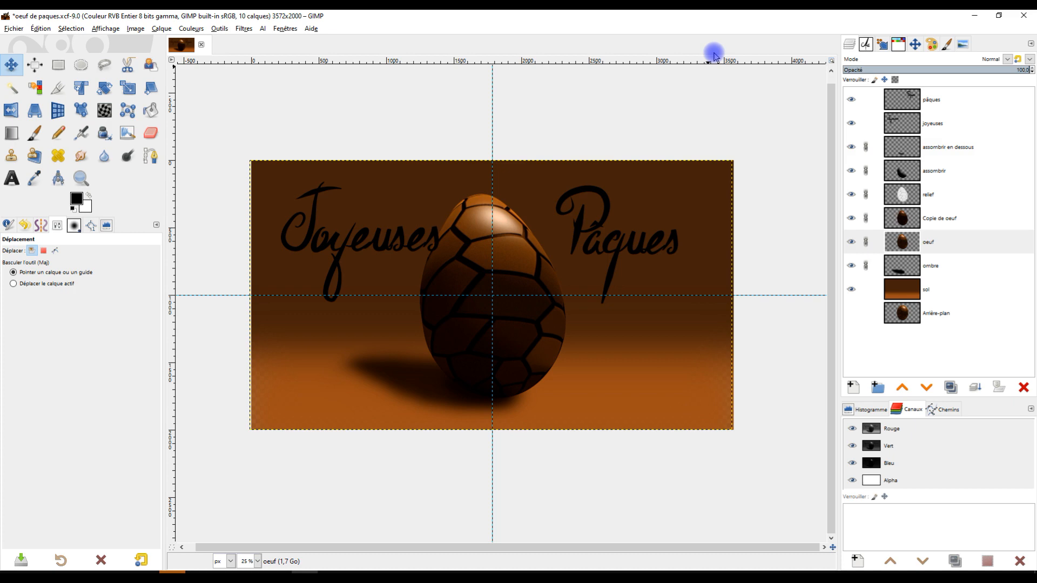
key("Left")
key("Left")
key("Left")
key("Left")
key("Left")
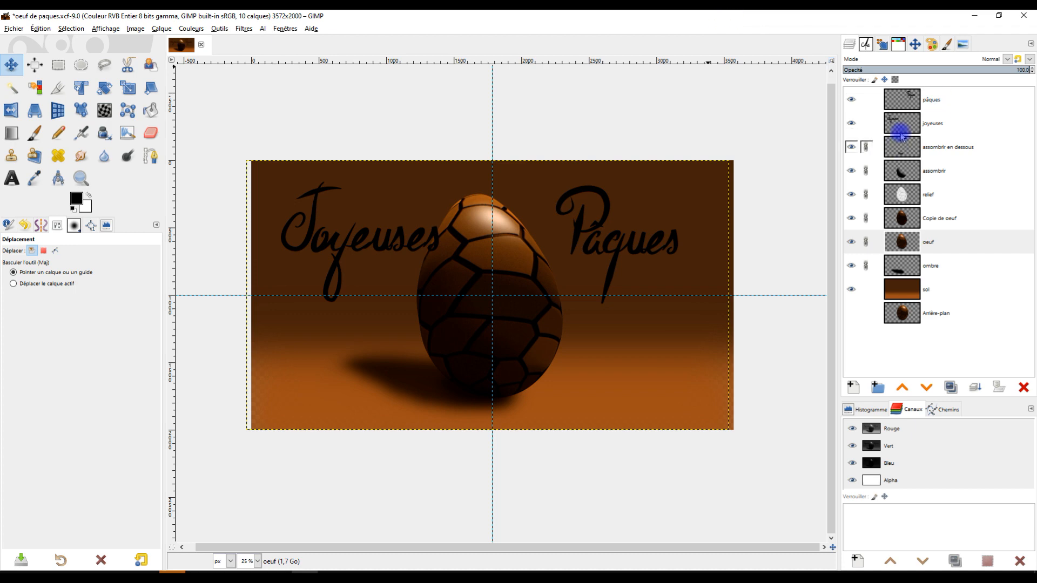
Step: Unlink the layers assombrir en dessous, assombrir, relief, Copie de oeuf, ombre and oeuf
left_click(865, 147)
left_click(865, 170)
left_click(866, 194)
left_click(866, 218)
left_click(863, 265)
left_click(865, 242)
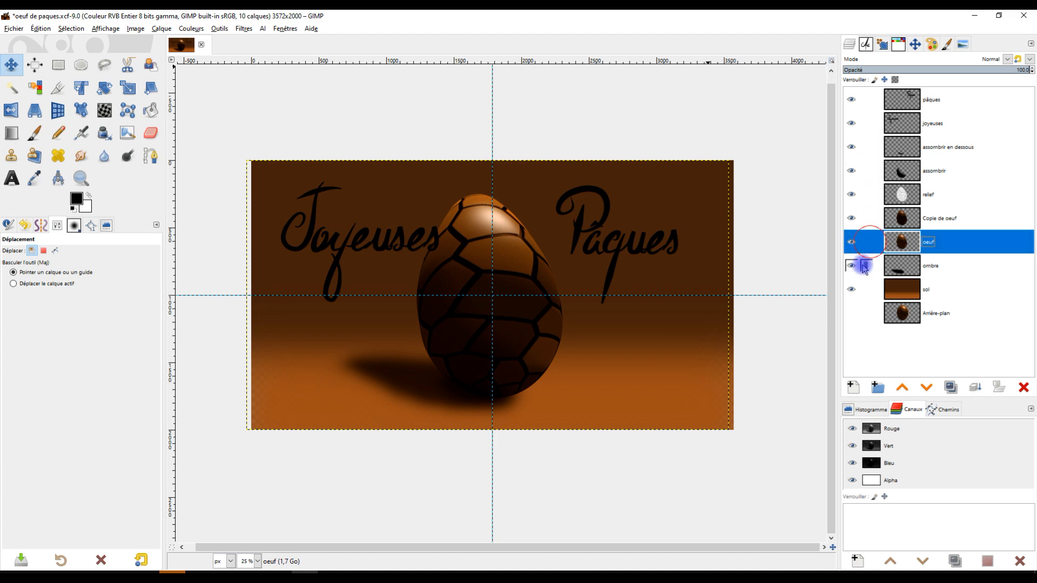
Step: Try to move the joyeuses and pâques layers together by linking them, and unlink both again
left_click(897, 120)
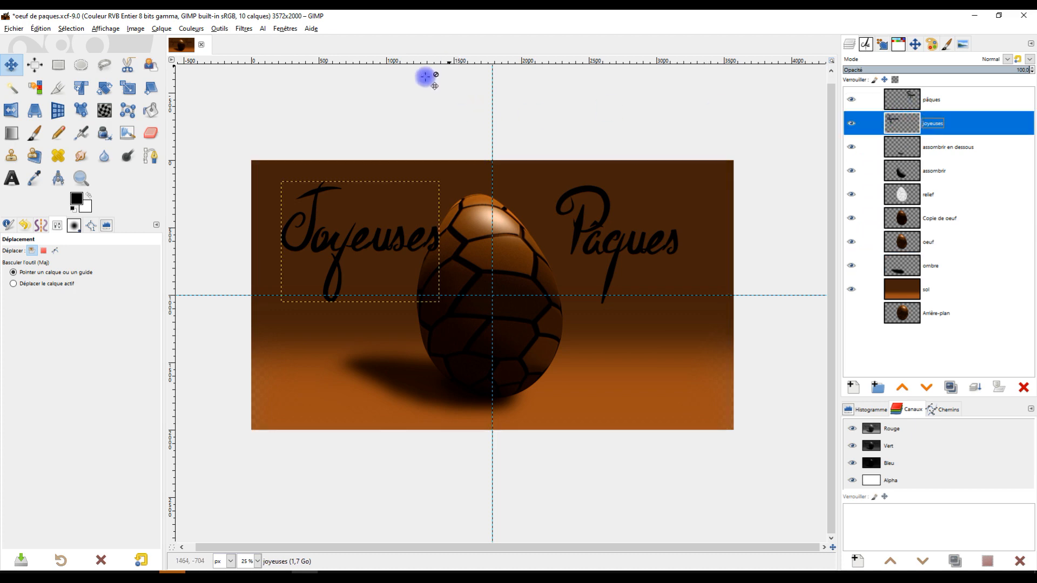
left_click(866, 100)
left_click(865, 123)
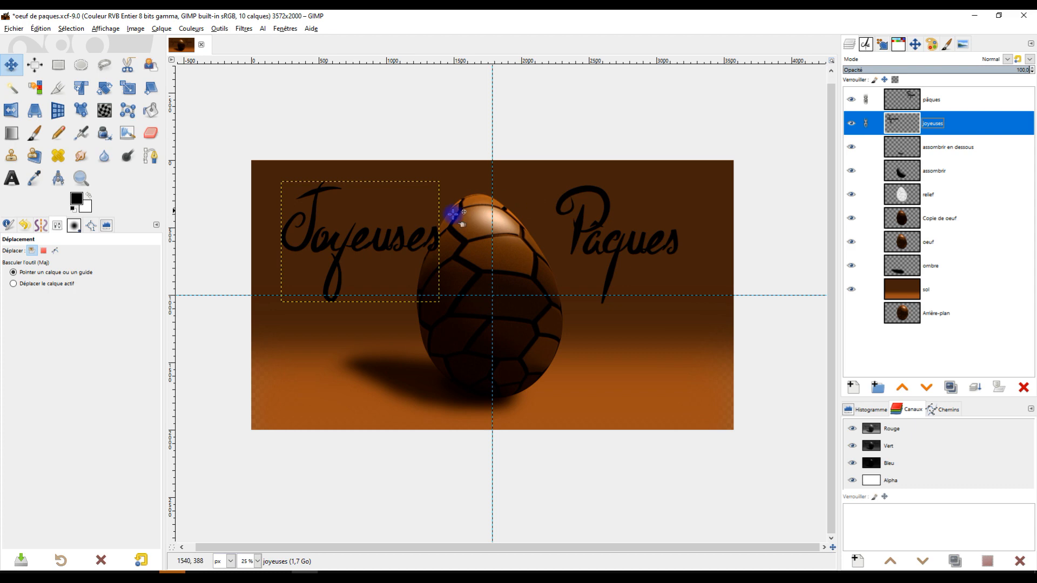
left_click(382, 244)
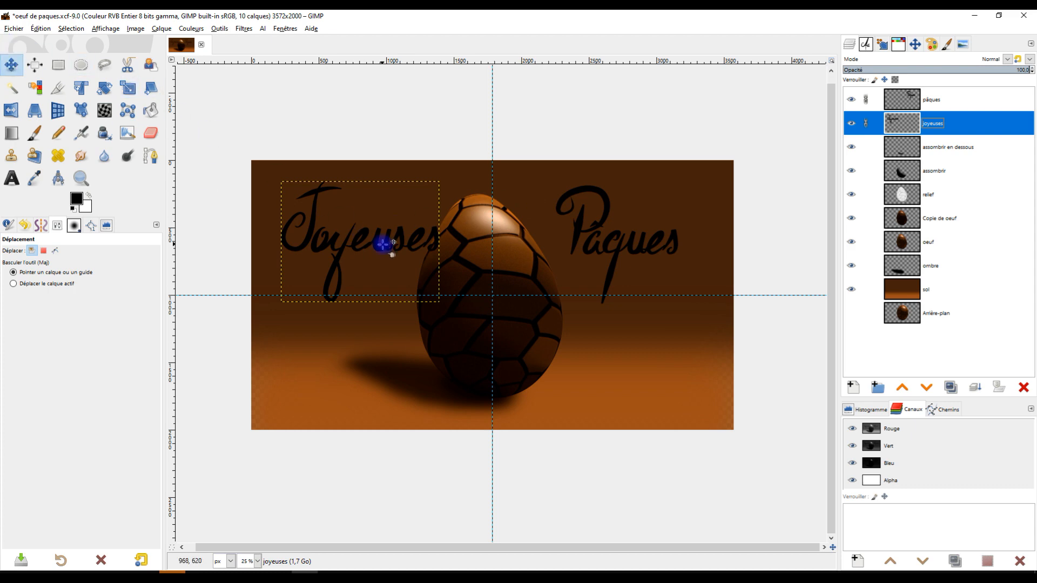
left_click_drag(401, 239, 401, 238)
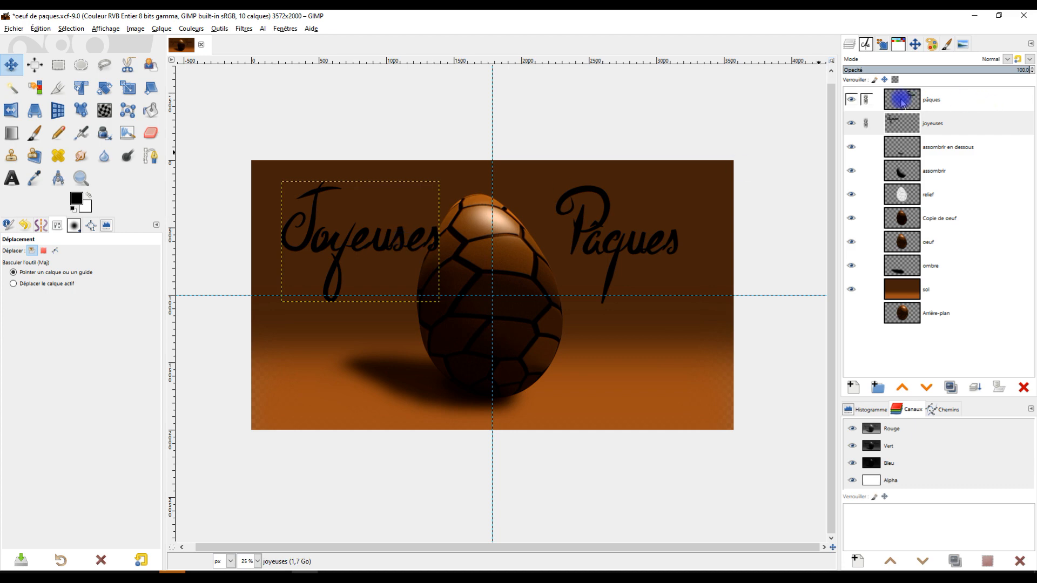
left_click(872, 101)
left_click(864, 123)
left_click(865, 100)
Step: Move the word Joyeuses slightly up and lower its layer to just beneath the oeuf layer
left_click(402, 233)
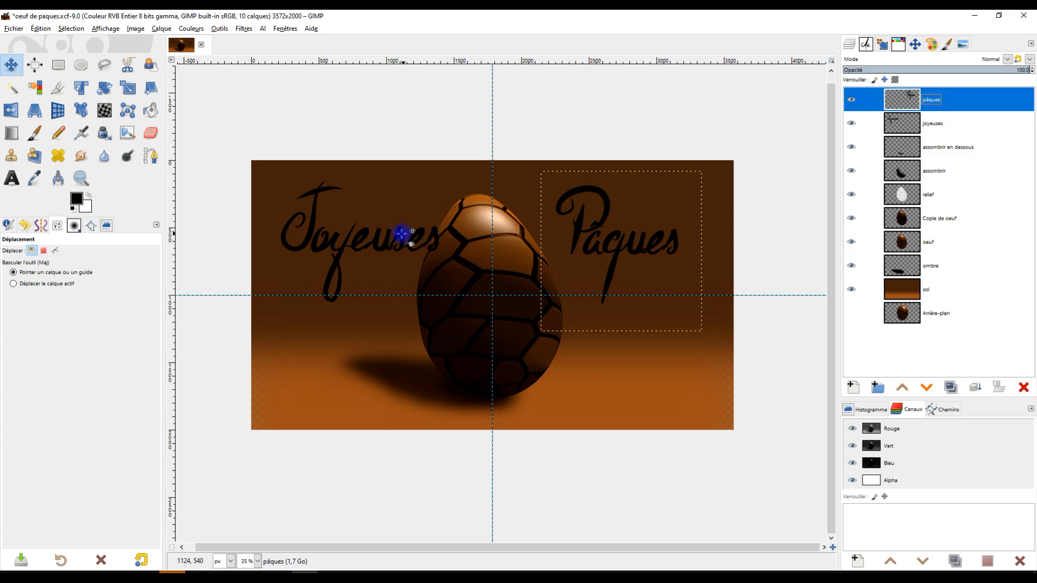
left_click_drag(402, 231, 401, 222)
left_click(903, 121)
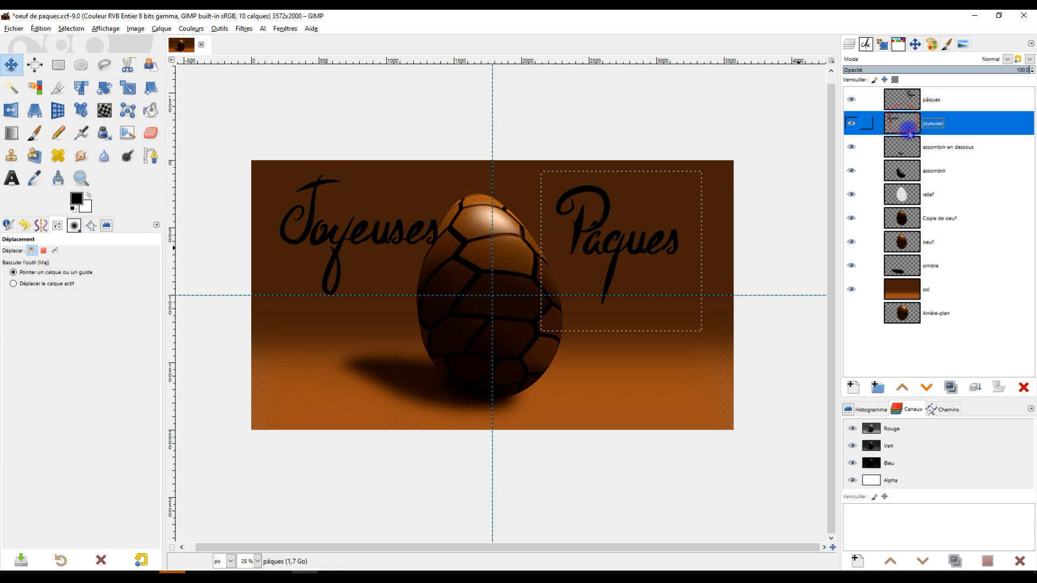
left_click(926, 387)
left_click(926, 387)
left_click(926, 387)
left_click(926, 387)
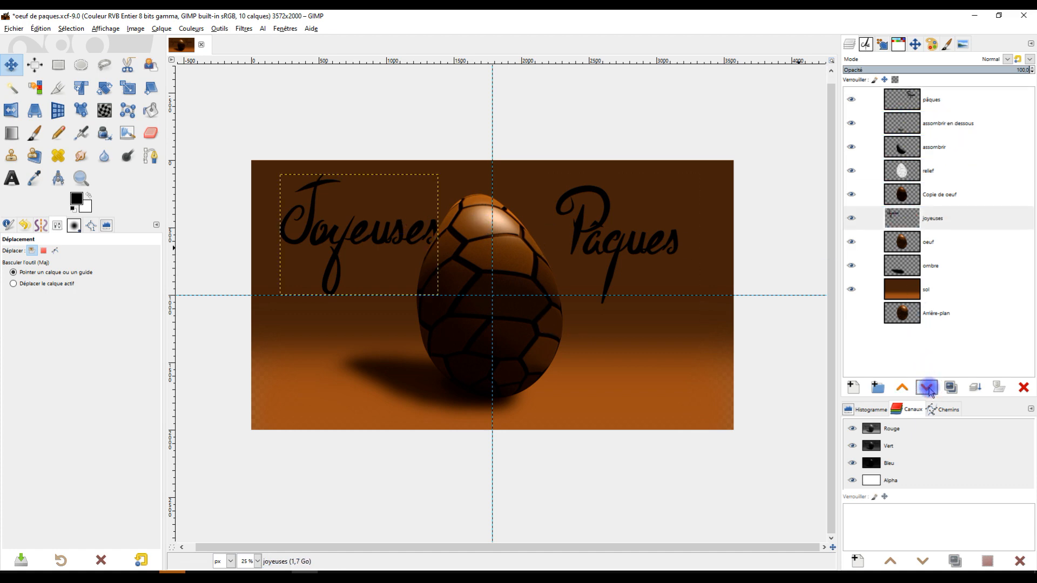
left_click(926, 387)
left_click(500, 268)
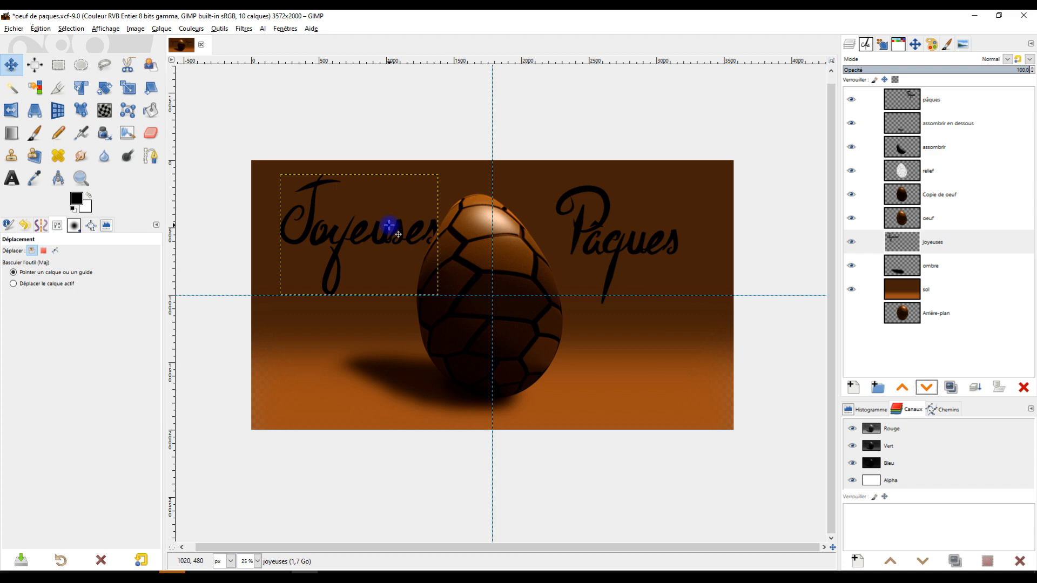
left_click_drag(396, 237, 397, 232)
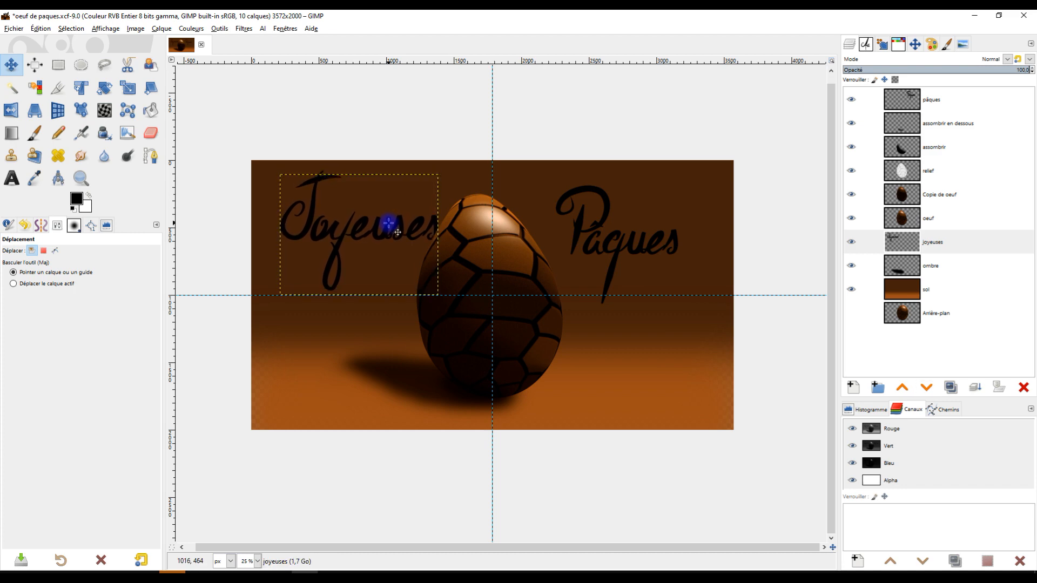
Step: Try to enlarge the pâques layer proportionally to about 1398 × 1394 px and shift it slightly right and up, then discard the scaling
left_click(916, 104)
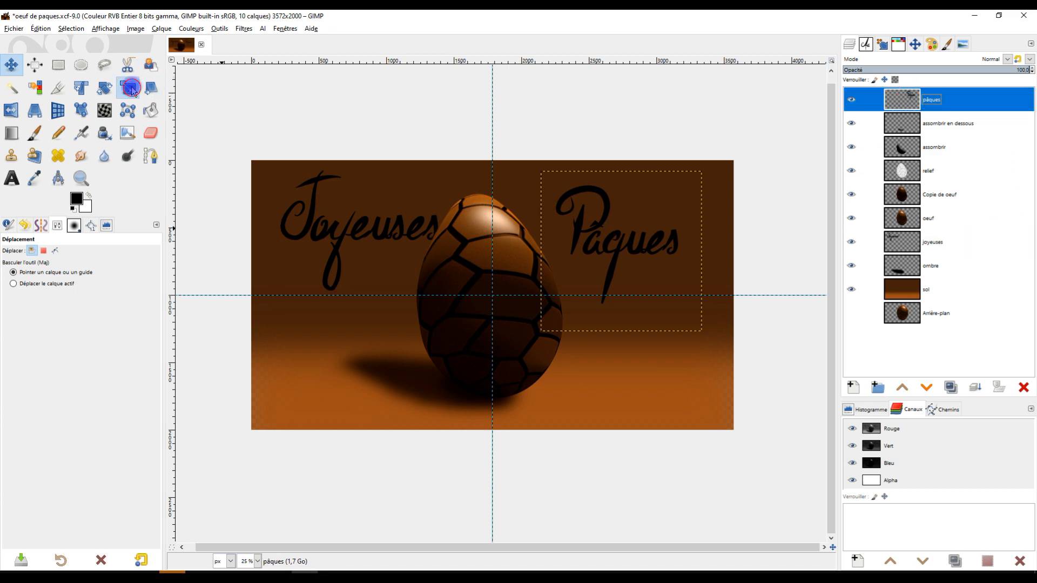
left_click(128, 87)
left_click(636, 252)
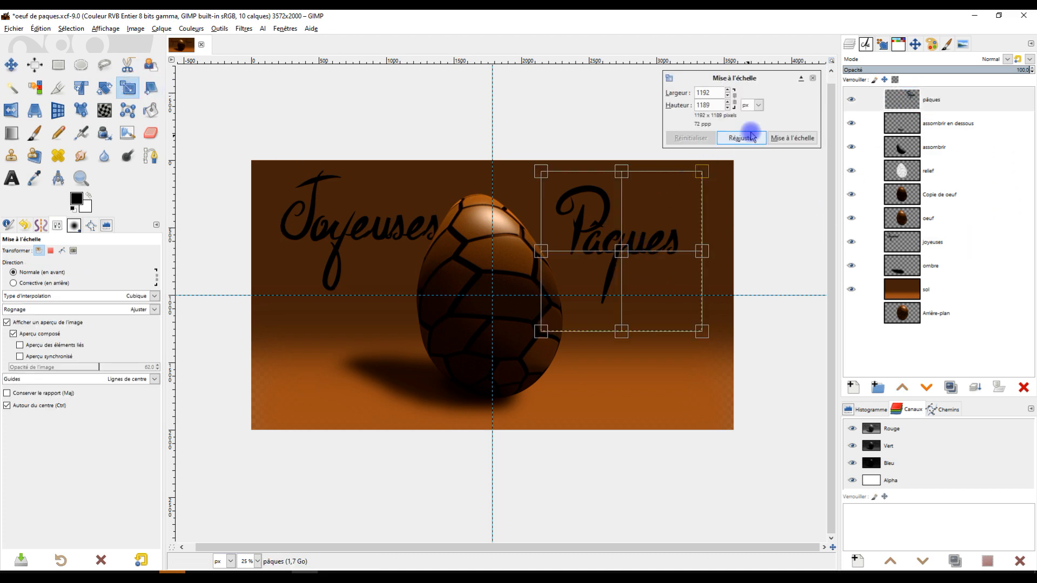
left_click(735, 97)
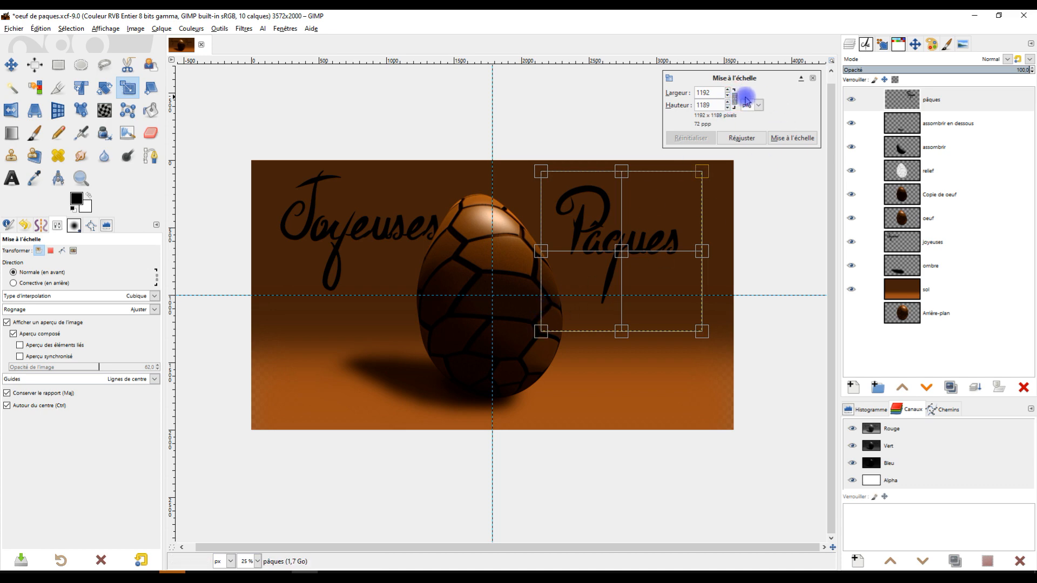
left_click_drag(537, 333, 493, 352)
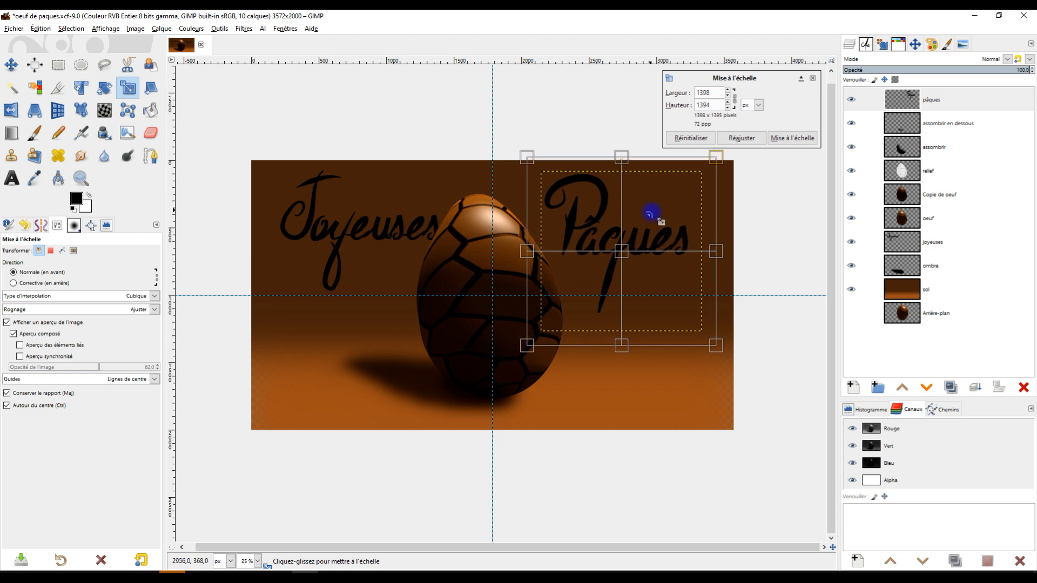
left_click_drag(625, 256, 639, 251)
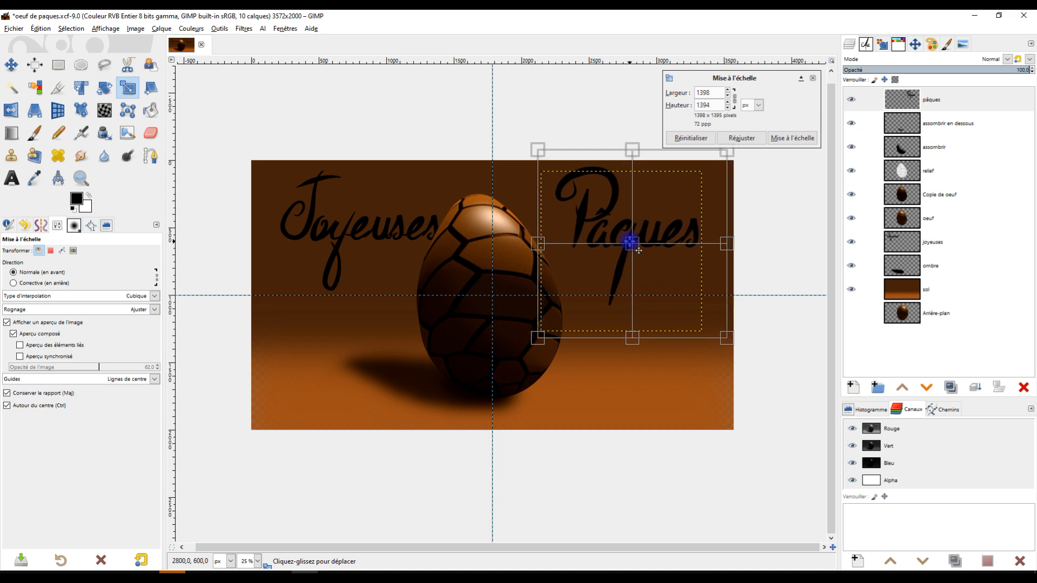
left_click(690, 133)
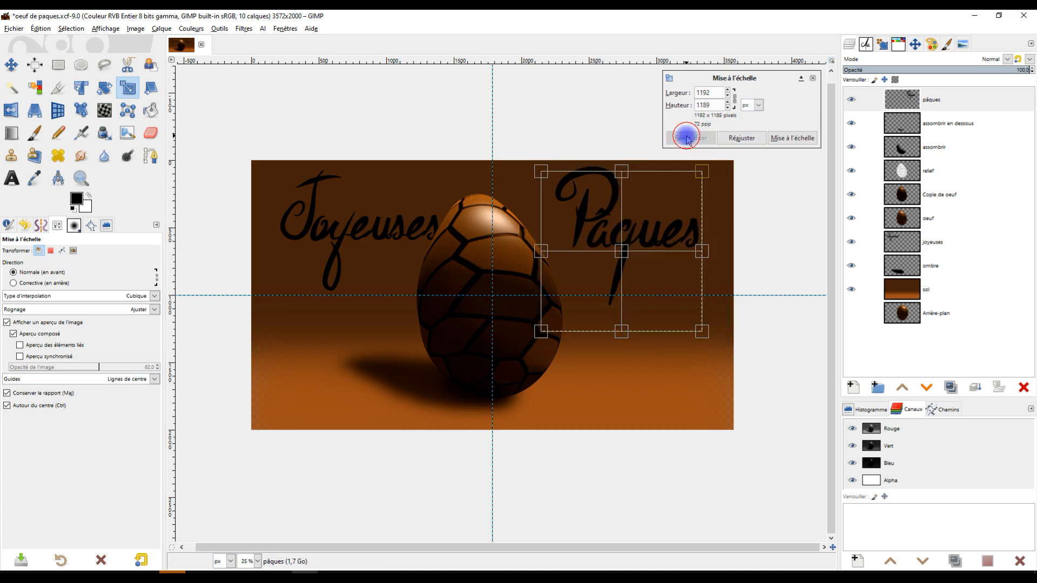
left_click(812, 78)
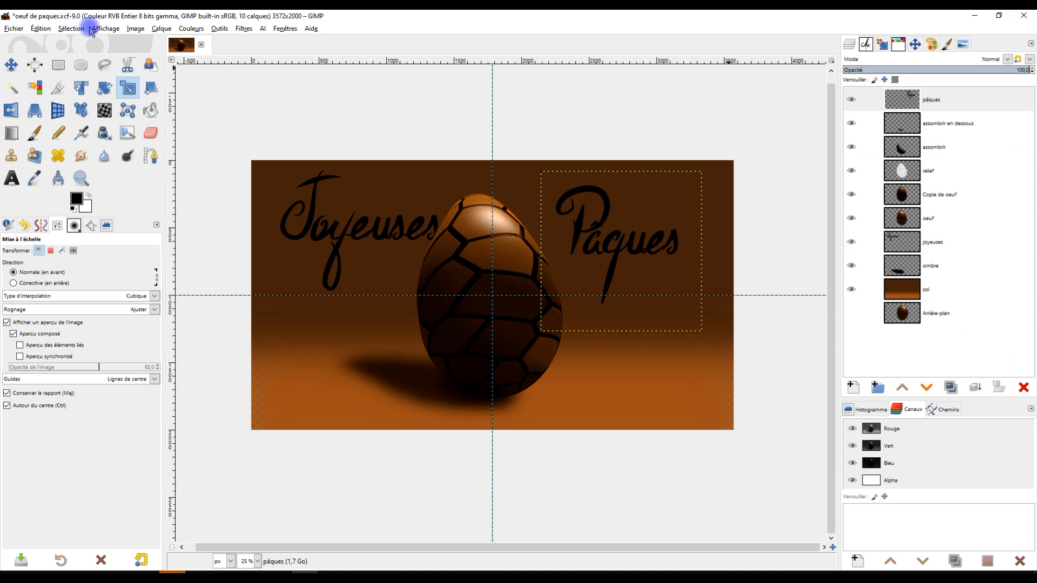
Step: Crop the pâques layer to its content and add a horizontal guide across the lower part of both words
left_click(157, 30)
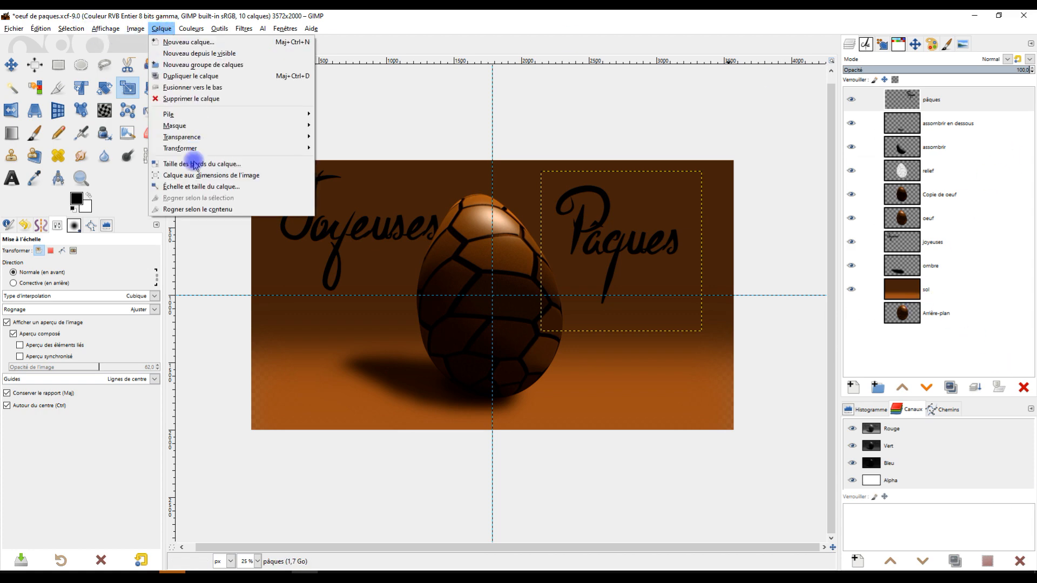
left_click(173, 204)
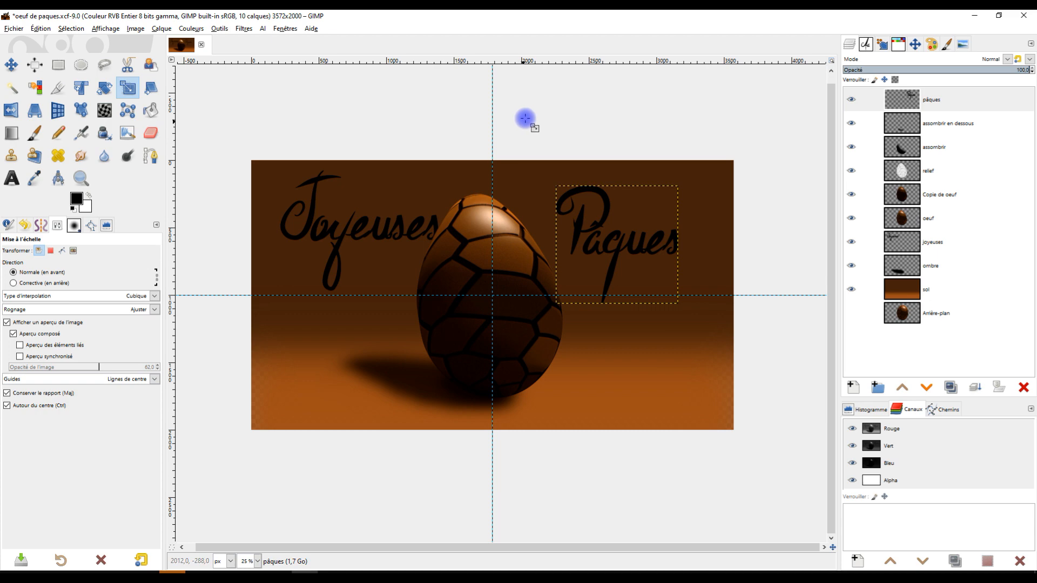
left_click_drag(530, 60, 566, 245)
Step: Move the word Pâques up onto the horizontal guide and closer to the egg, and shift Joyeuses slightly left
left_click(912, 100)
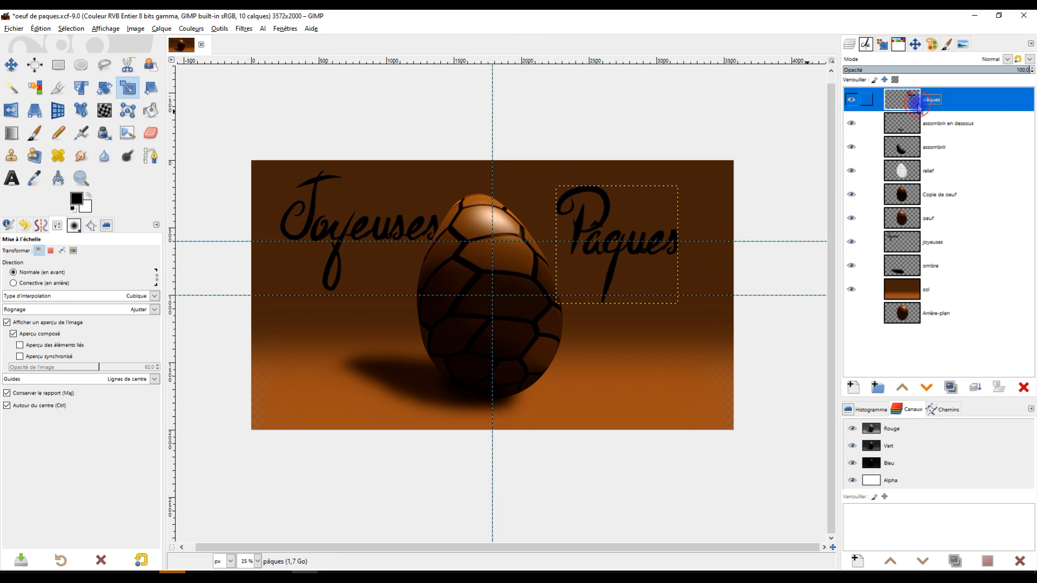
left_click(11, 65)
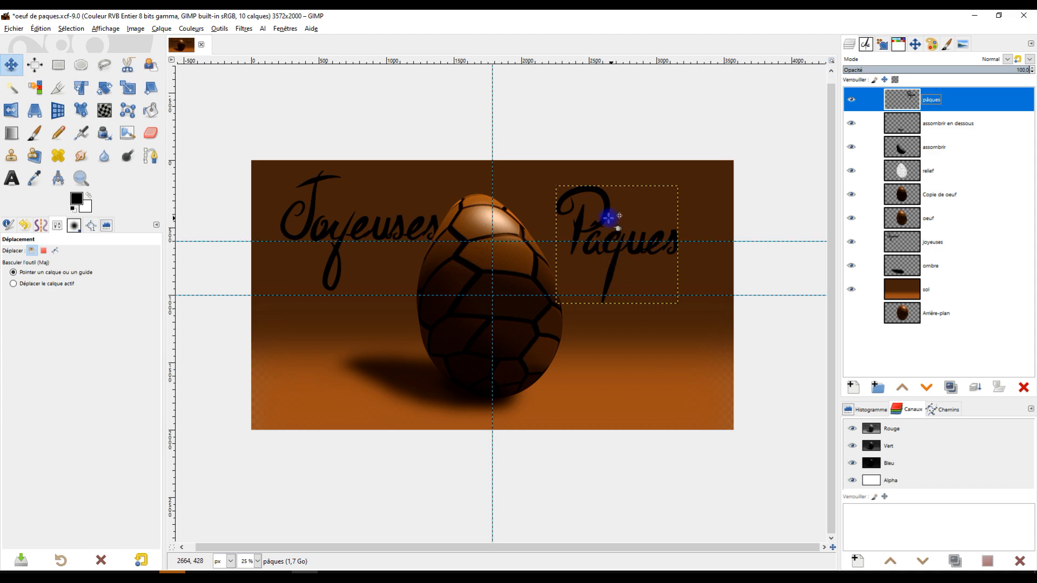
left_click_drag(608, 215, 576, 198)
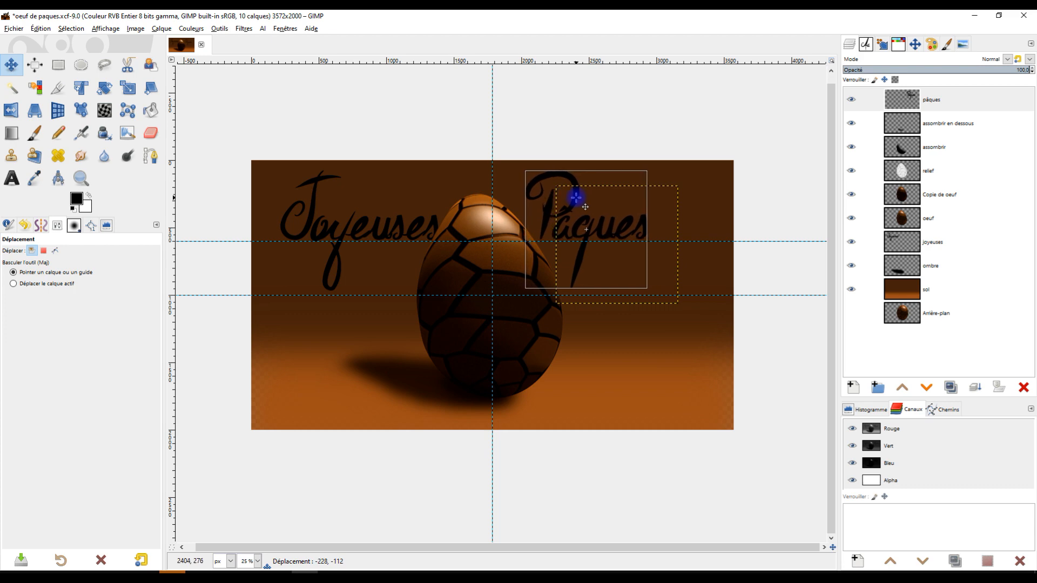
left_click_drag(576, 198, 575, 198)
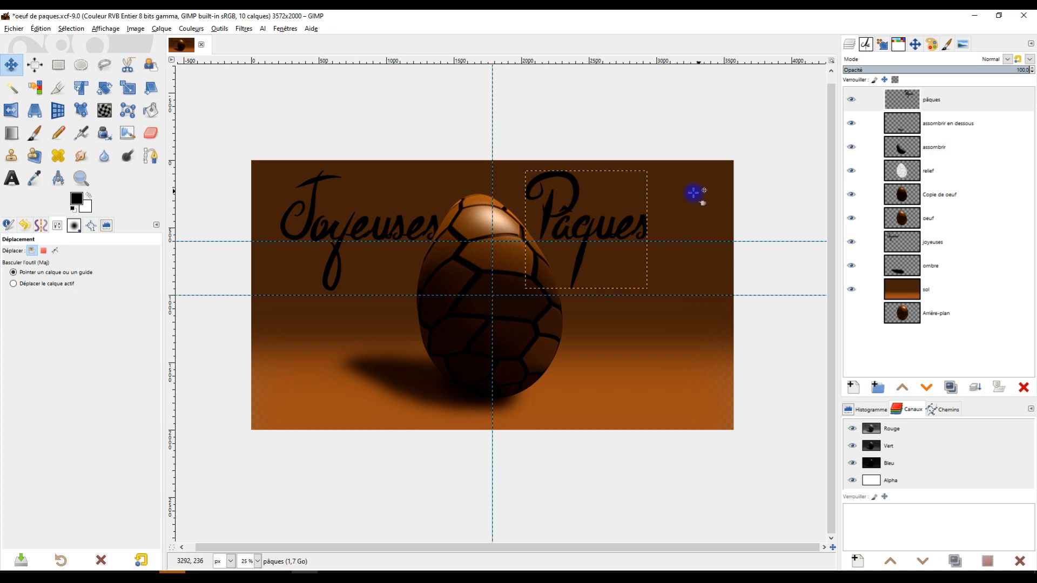
left_click_drag(575, 190, 614, 192)
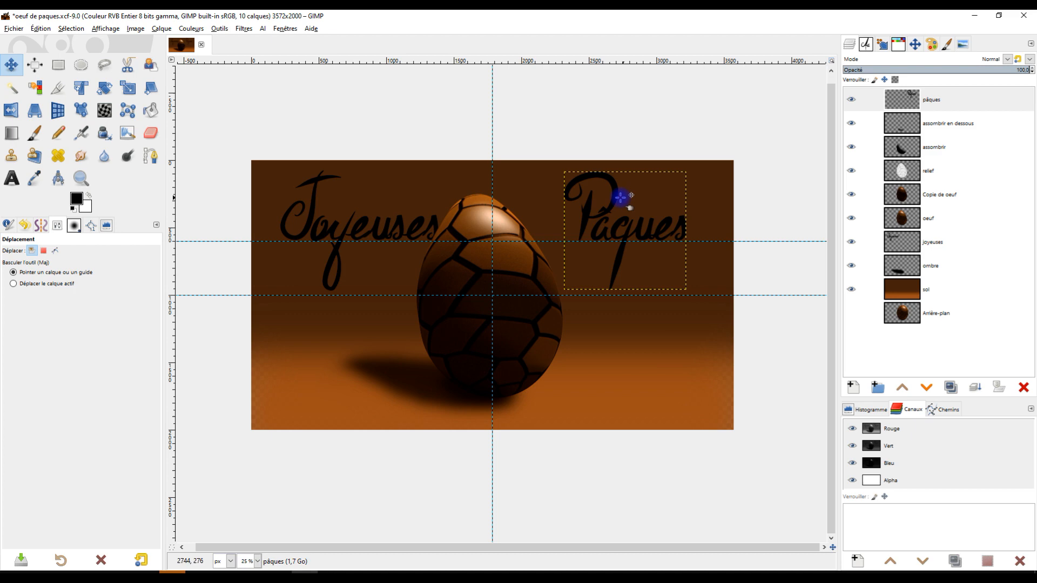
left_click_drag(613, 195, 574, 194)
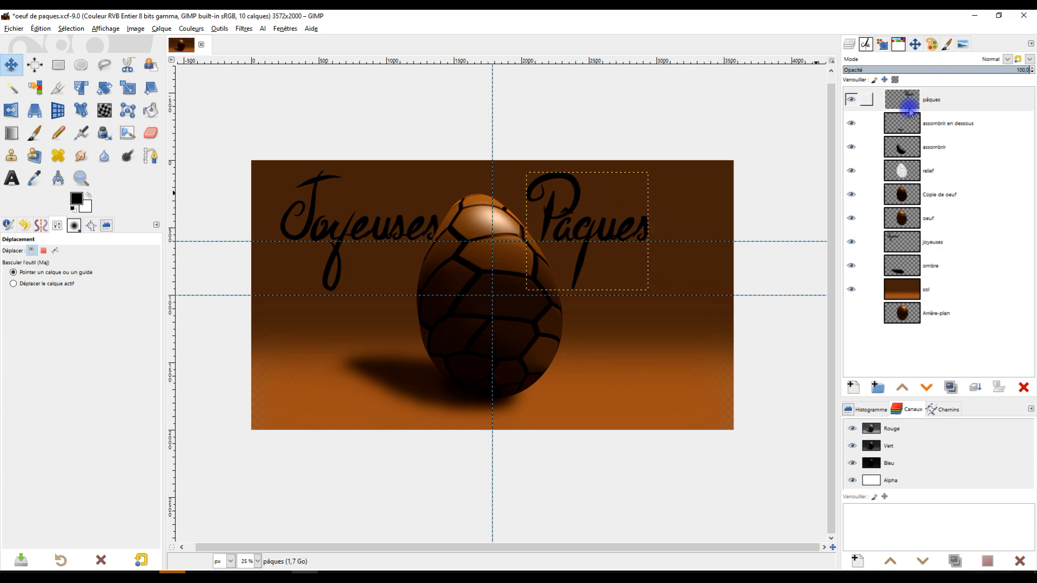
left_click(902, 127)
left_click_drag(902, 128, 393, 223)
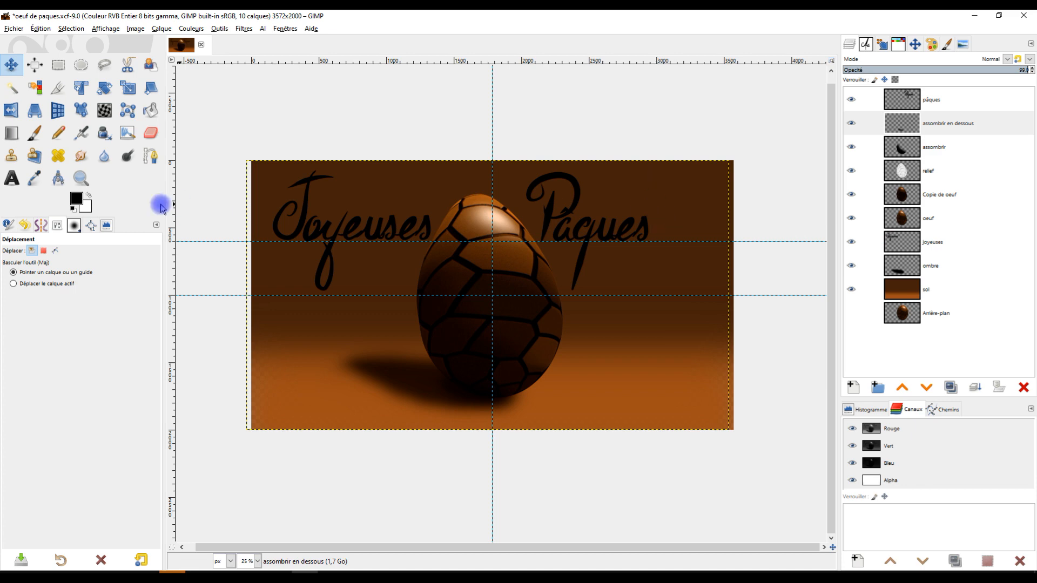
Step: Create a new text layer from the Joyeuses text and replace its content with "!"
left_click(12, 179)
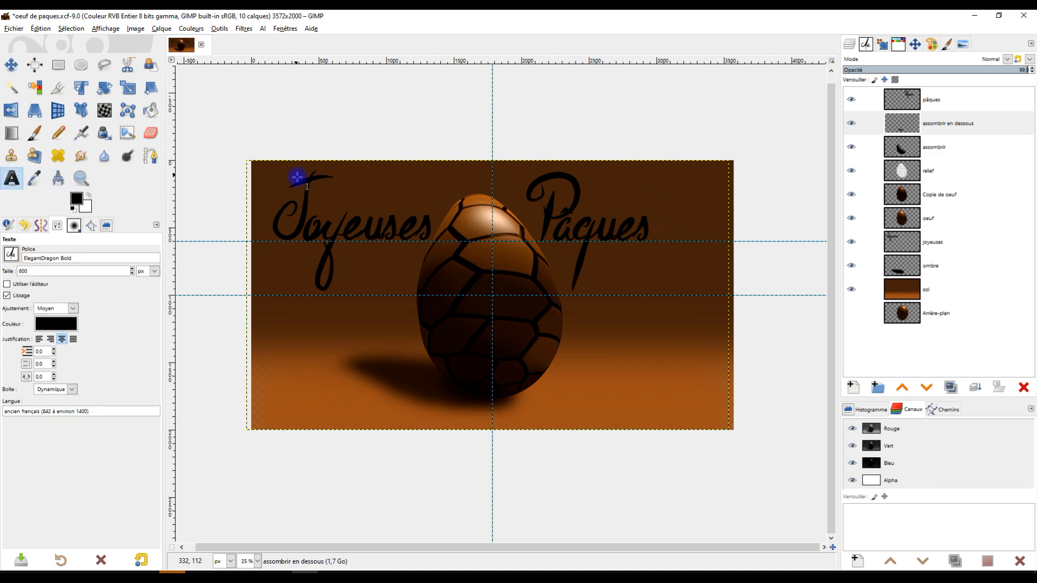
left_click(355, 183)
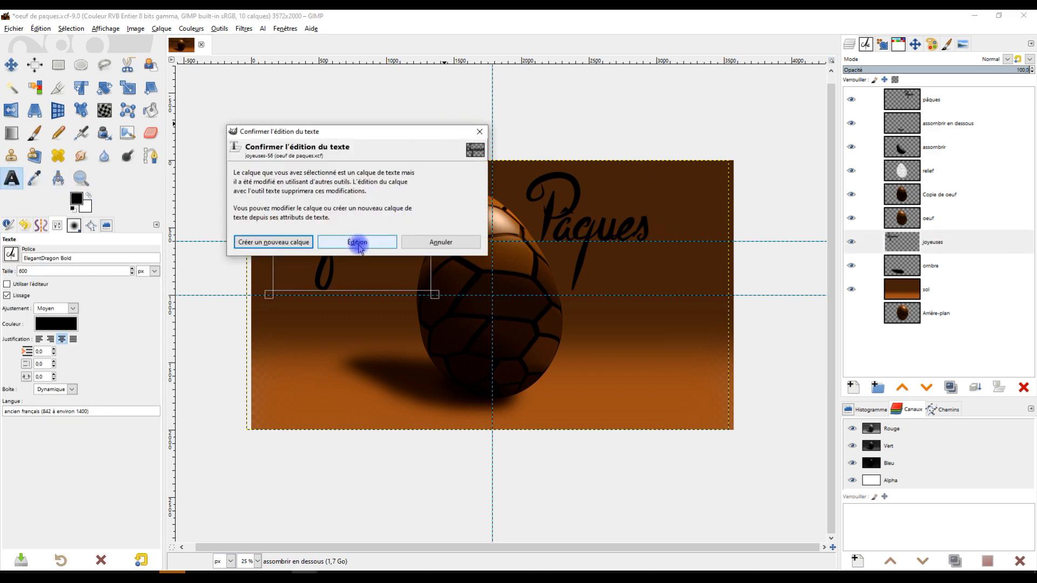
left_click(480, 131)
left_click(899, 96)
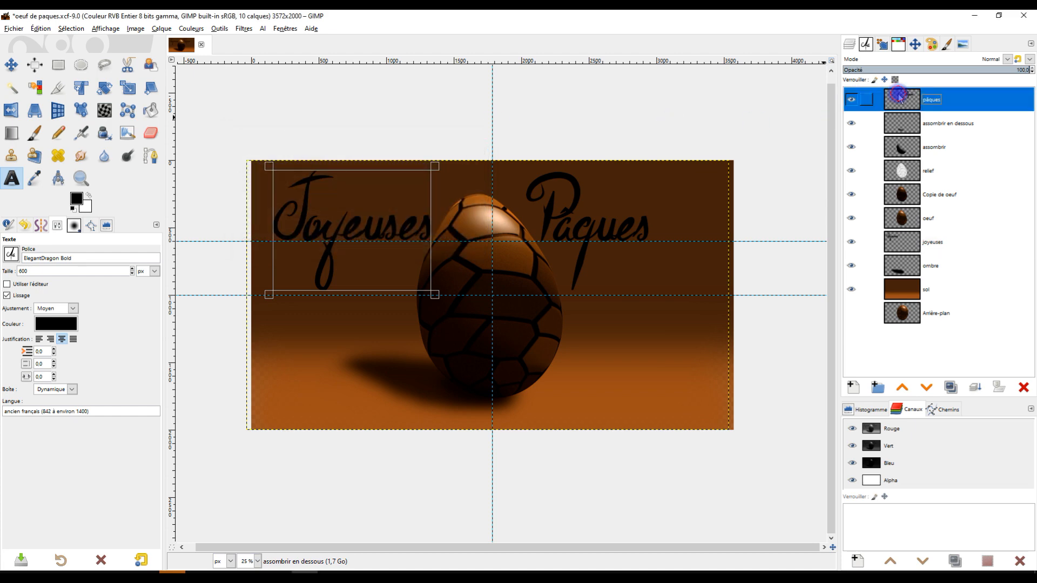
left_click(560, 202)
left_click(403, 183)
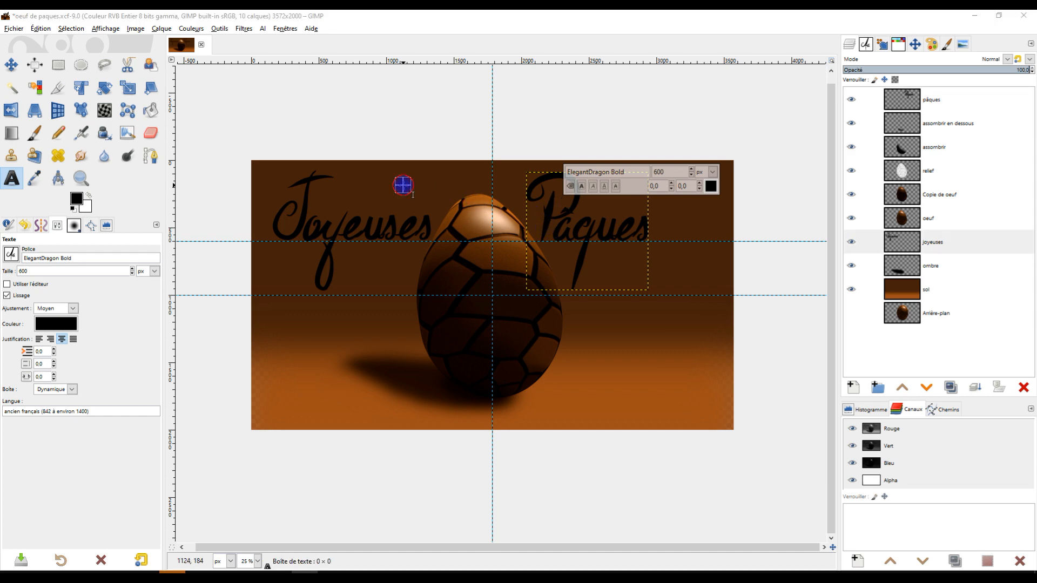
left_click(334, 243)
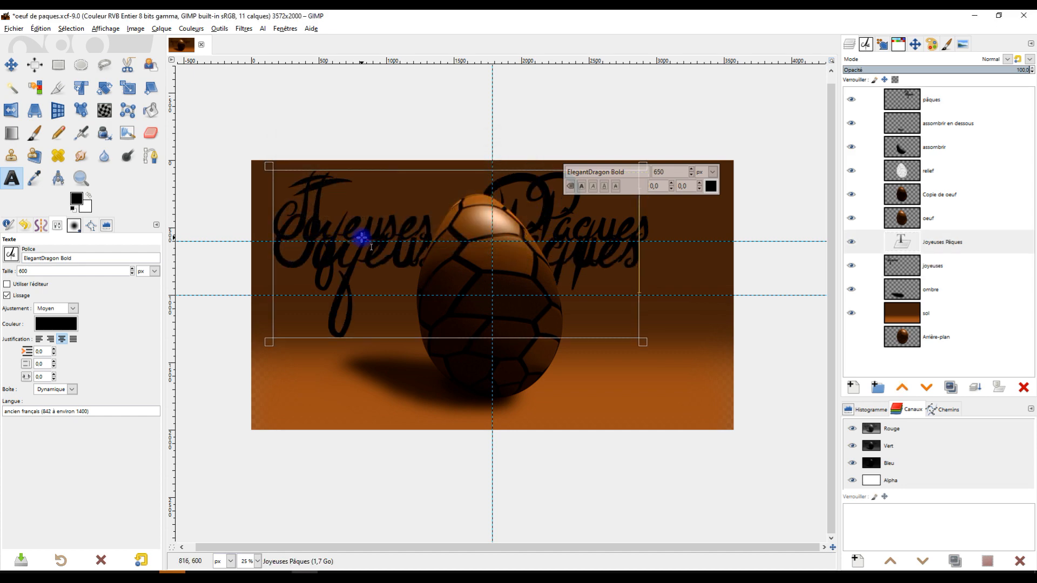
key("ctrl+a")
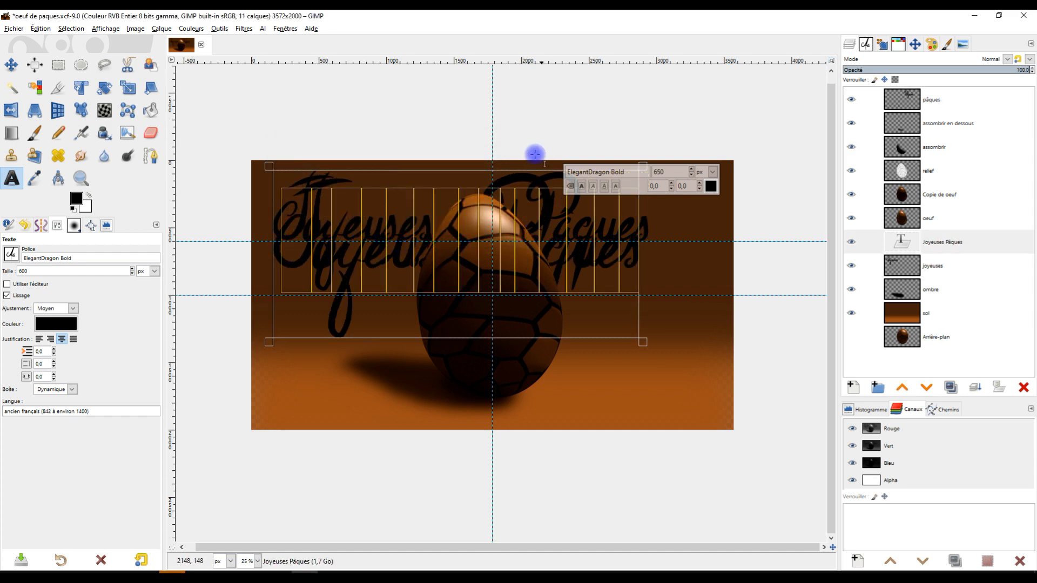
type("!")
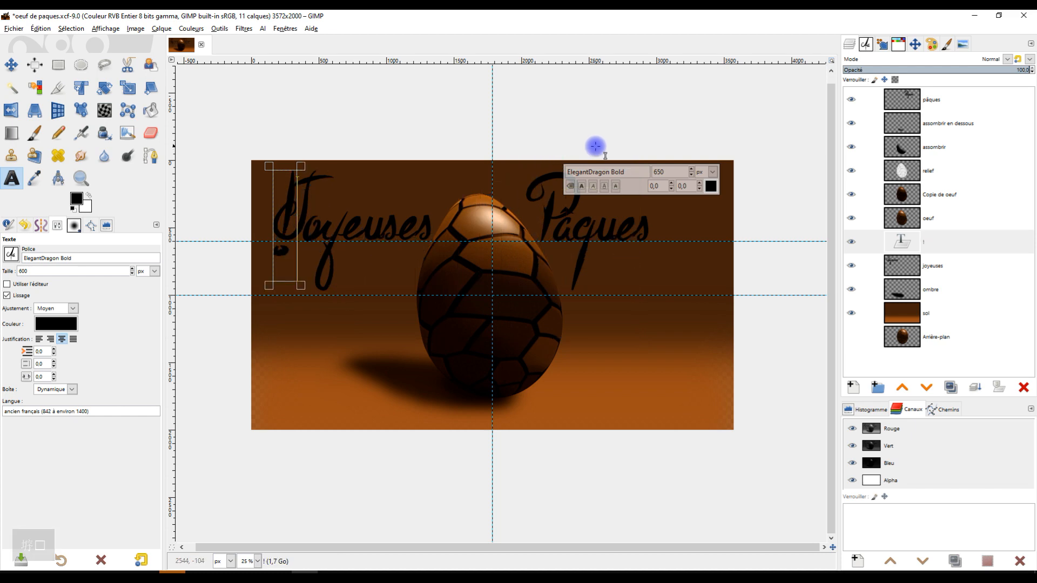
Step: Raise the "!" text layer to the very top of the layer stack
left_click(10, 64)
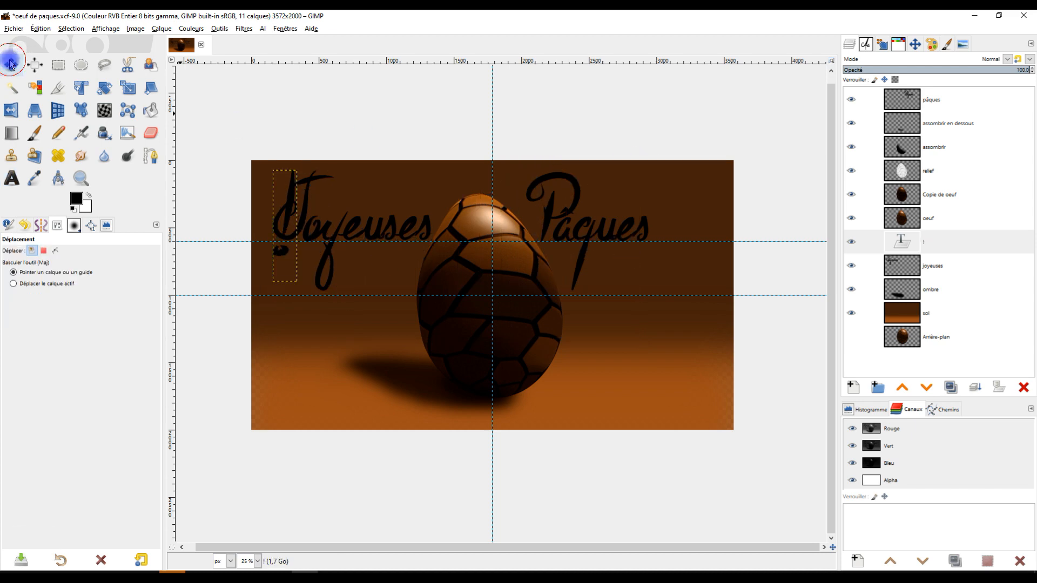
left_click(888, 241)
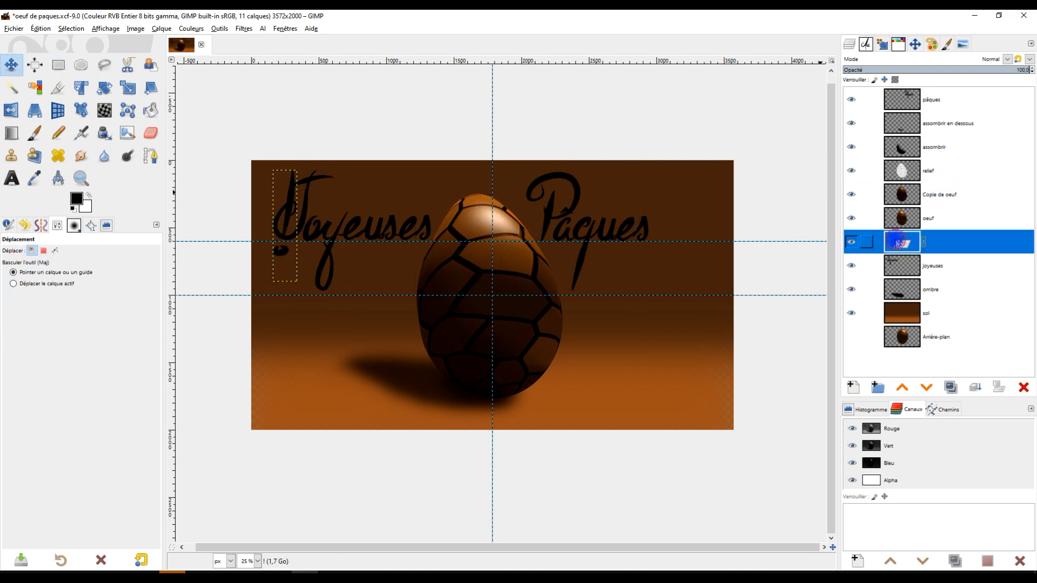
left_click(900, 388)
left_click(899, 388)
left_click(899, 388)
left_click(899, 389)
left_click(899, 388)
left_click(899, 388)
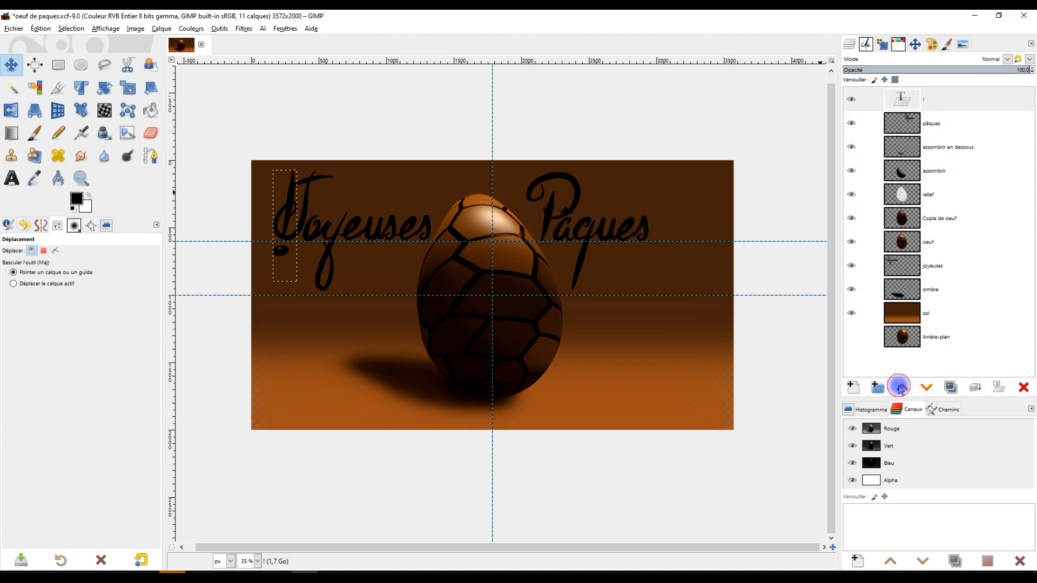
Step: Place the exclamation mark after the word Pâques and shift Pâques slightly right towards it
left_click_drag(286, 231, 692, 225)
left_click(913, 122)
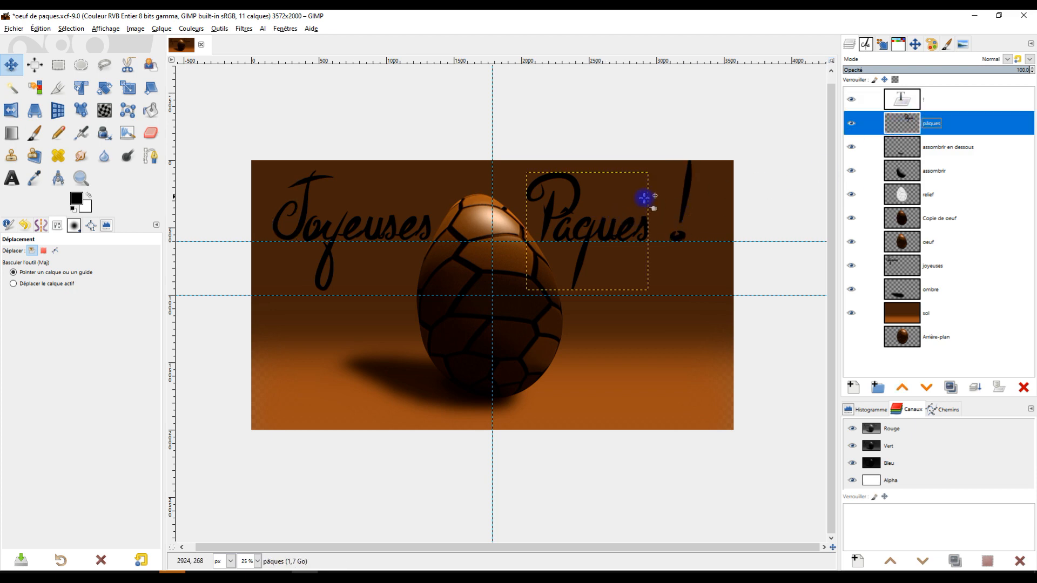
left_click_drag(623, 223, 641, 221)
Step: Scale the exclamation mark down proportionally to 143 × 661 px and lower it slightly towards the horizontal guide
left_click(686, 193)
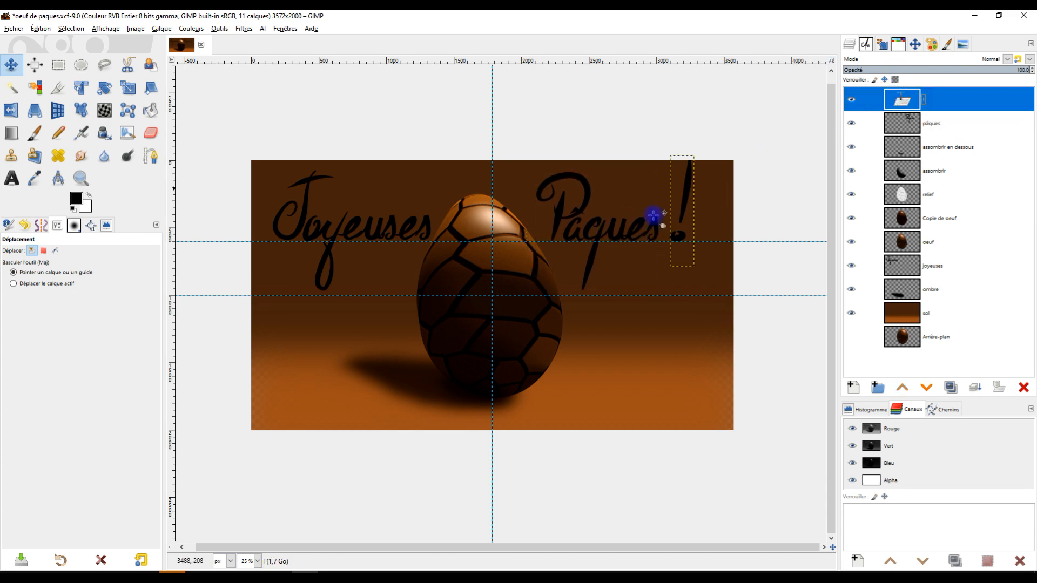
left_click(128, 88)
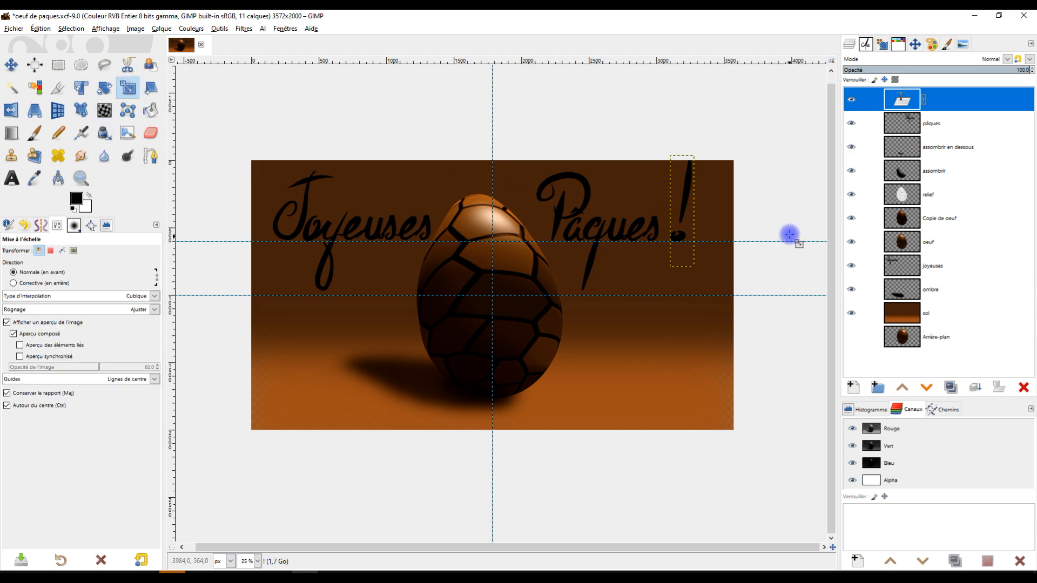
left_click(686, 191)
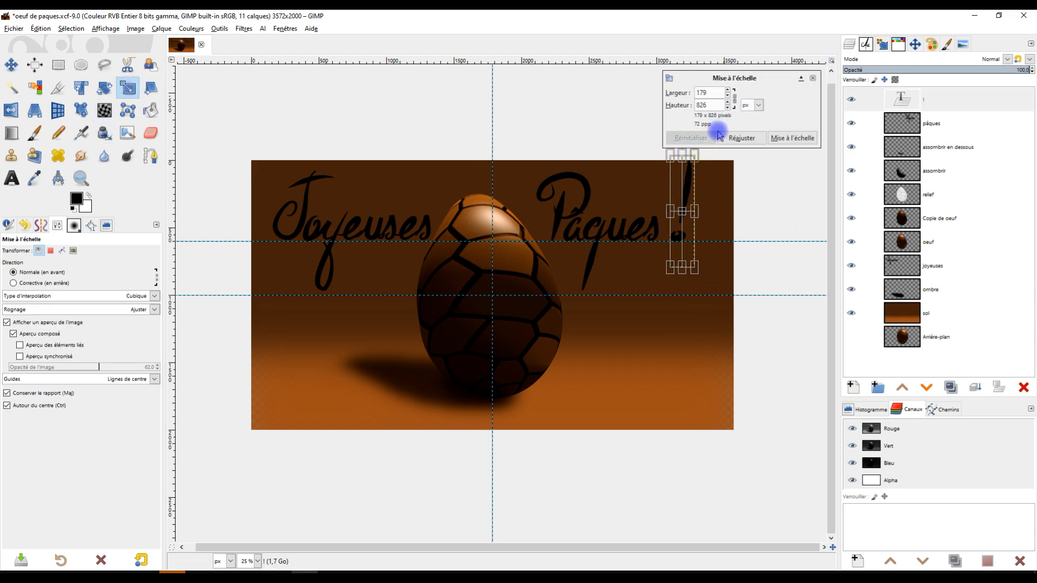
left_click_drag(696, 156, 681, 175)
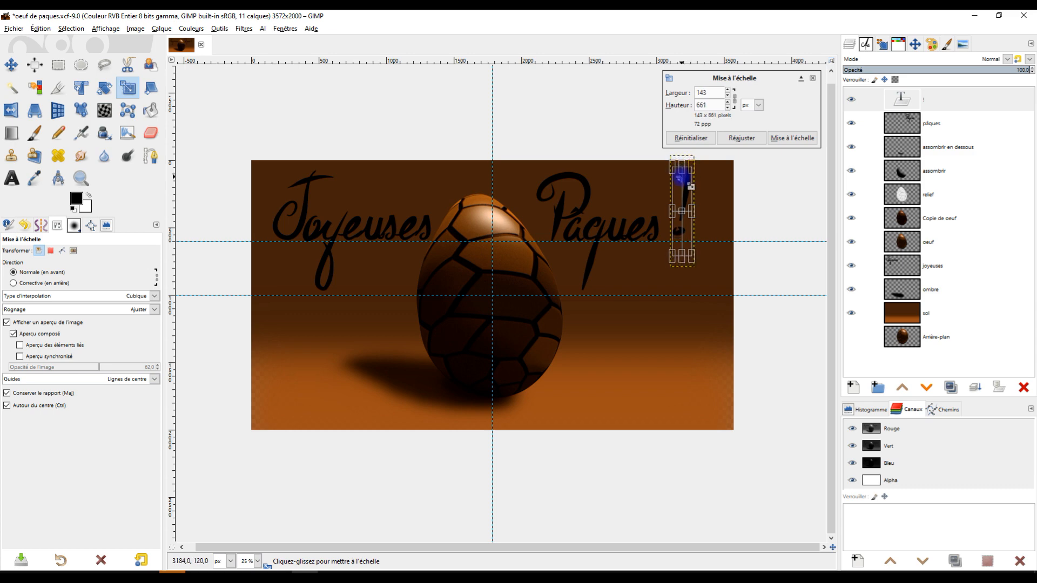
left_click_drag(693, 220, 692, 223)
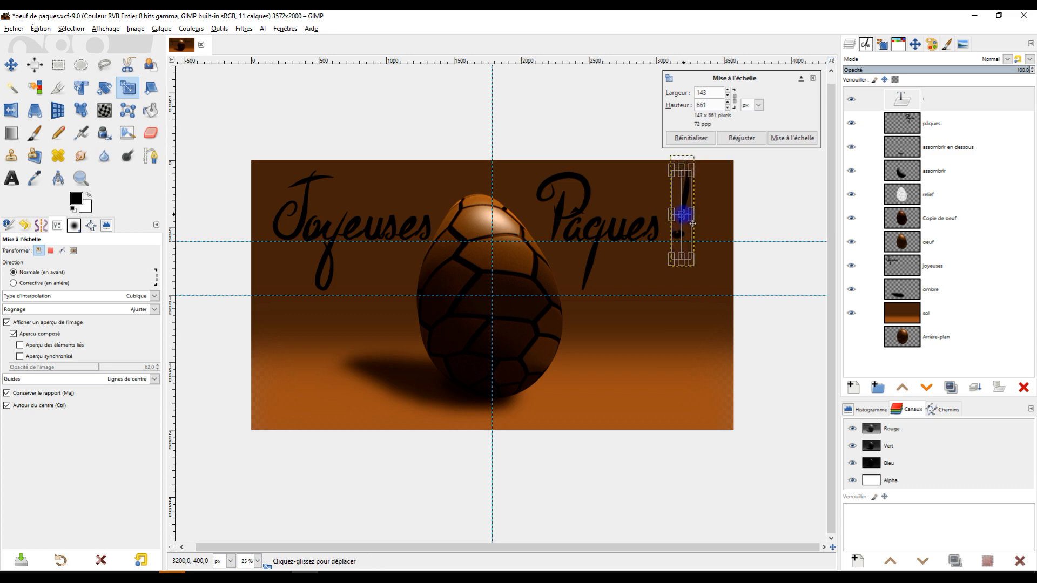
left_click(792, 138)
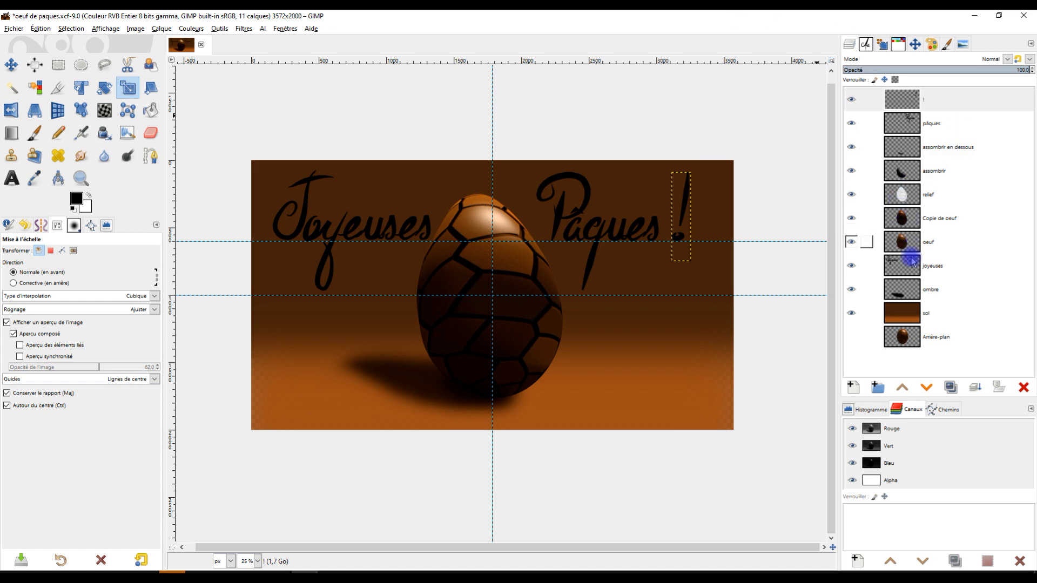
Step: Link the layers from assombrir en dessous to oeuf together with ombre, and raise the joyeuses layer to just above pâques
left_click(907, 313)
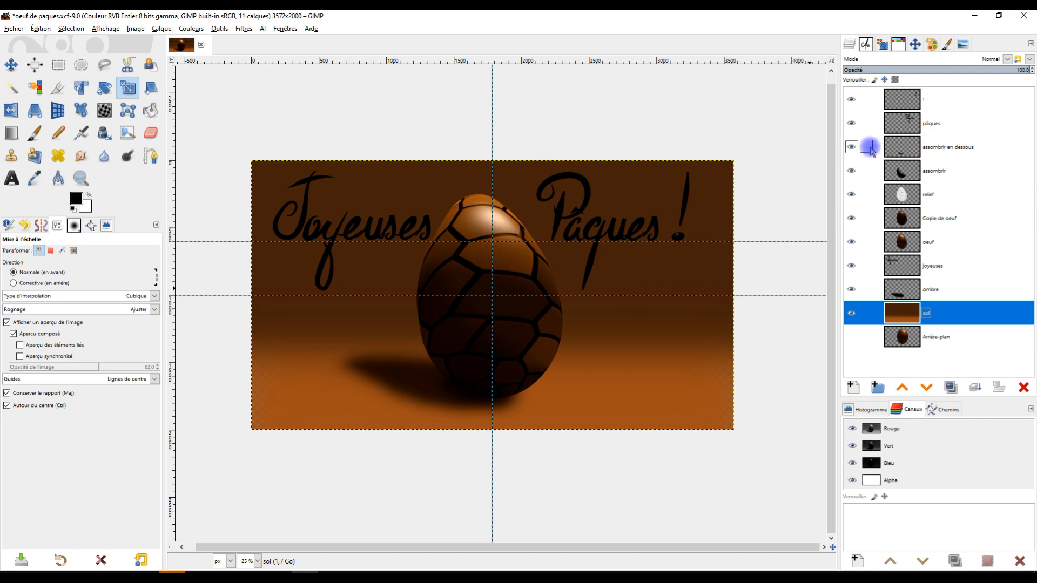
left_click_drag(863, 151, 867, 260)
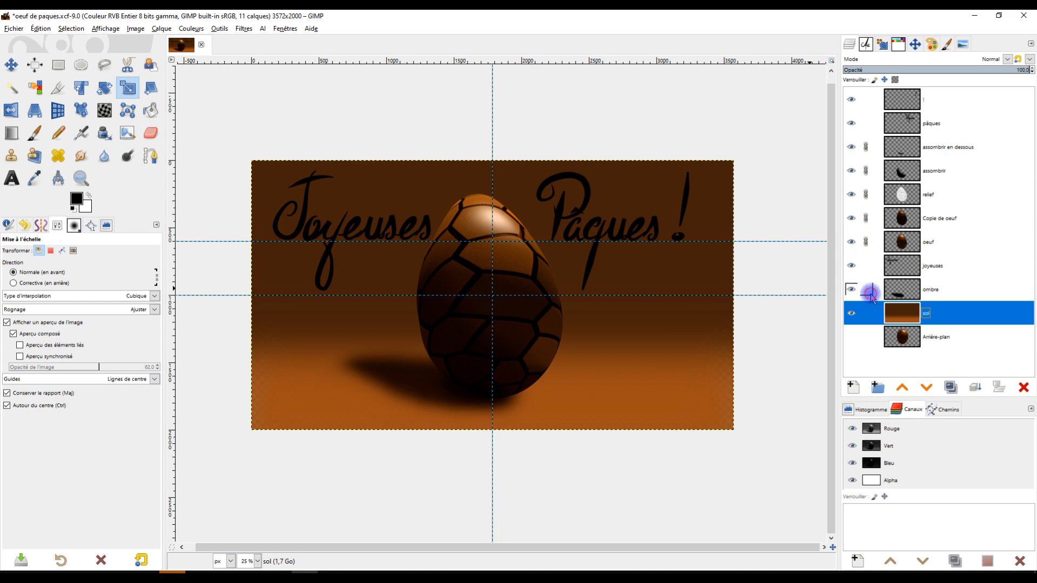
left_click(928, 265)
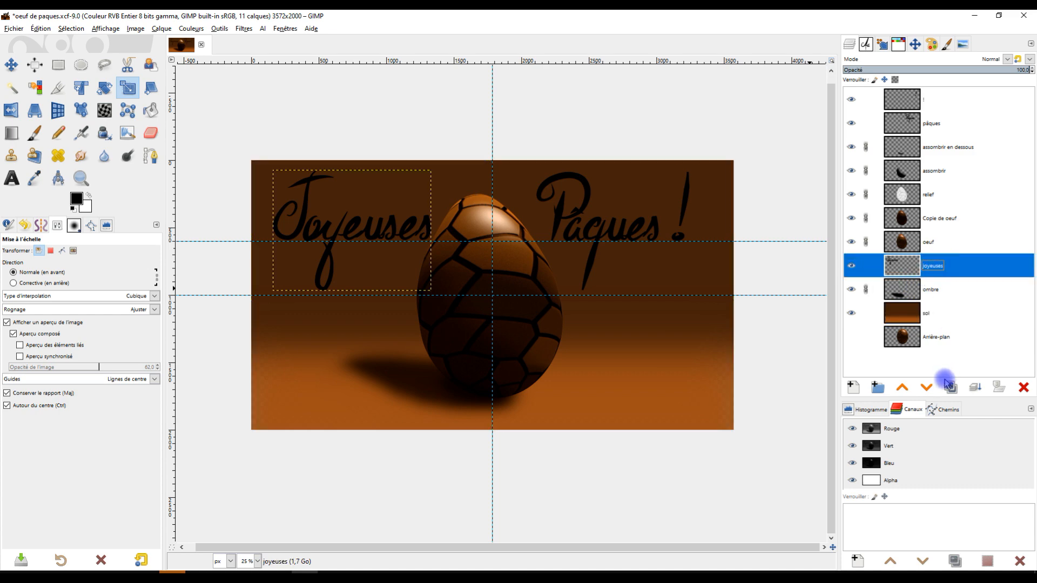
left_click(901, 389)
left_click(901, 389)
left_click(901, 389)
left_click(901, 389)
left_click(901, 389)
left_click(901, 389)
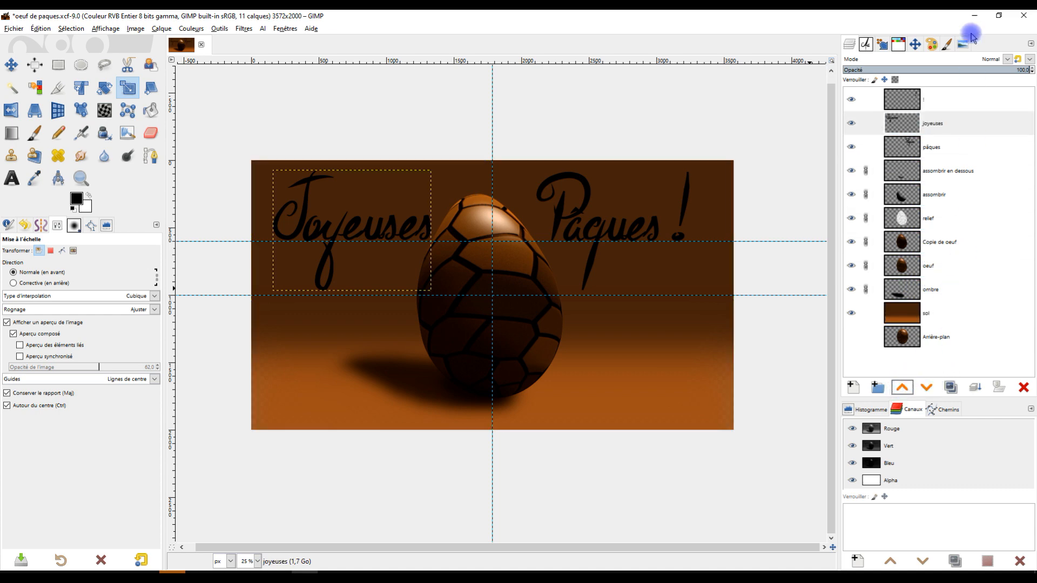
Step: Shift the linked egg and shadow layers horizontally to the right so the egg's tip lines up with the vertical centre guide
left_click(902, 252)
left_click(902, 265)
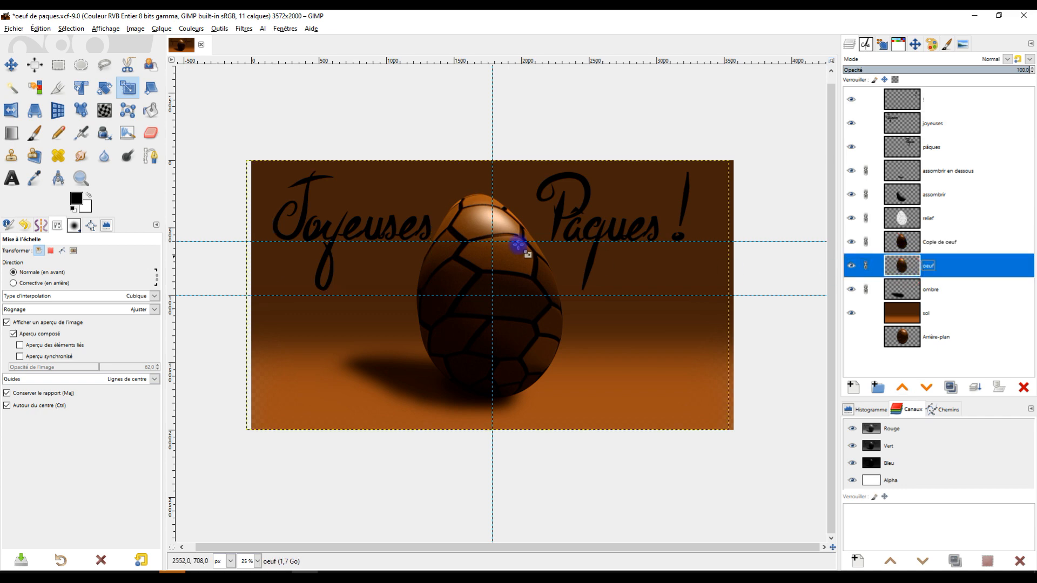
key("m")
left_click(521, 278)
key("Right")
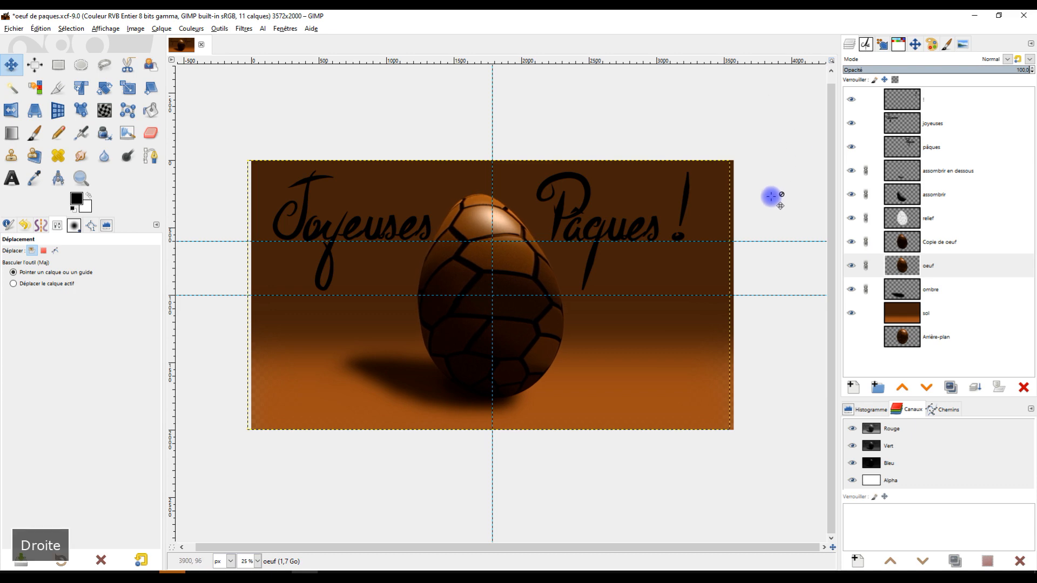
left_click(914, 269)
left_click(516, 271)
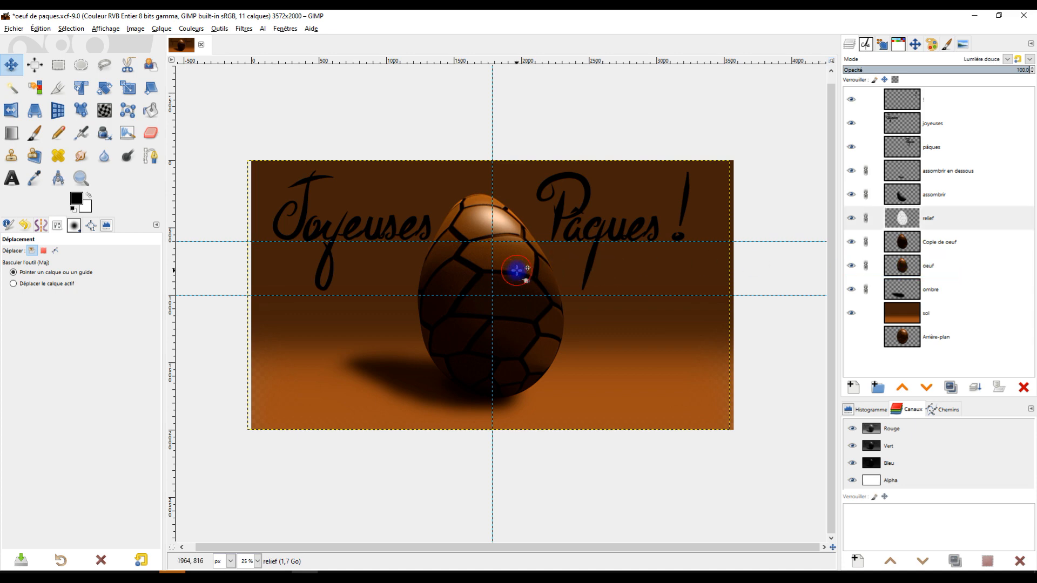
key("shift+Right")
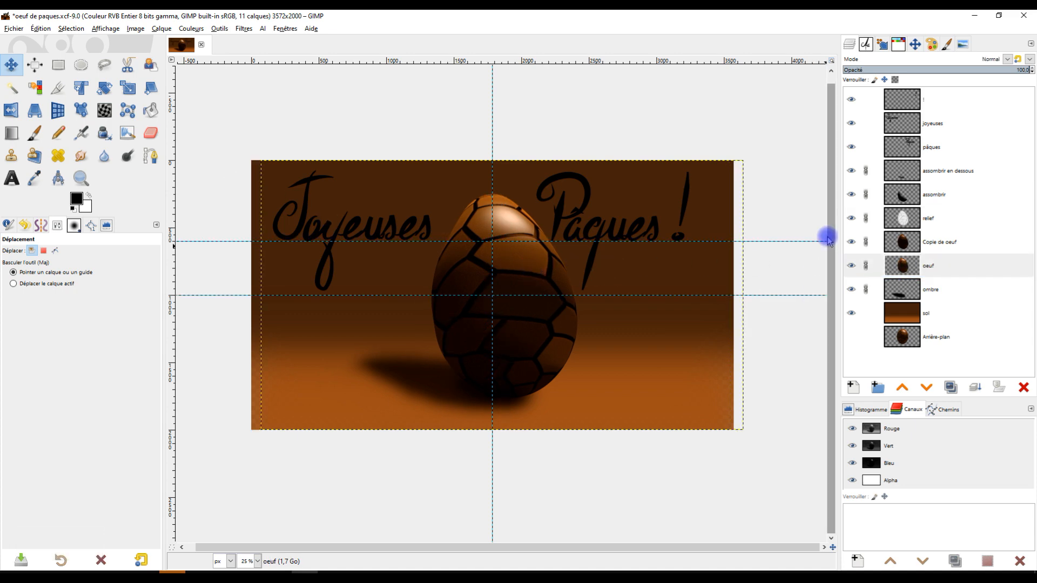
key("shift+Left")
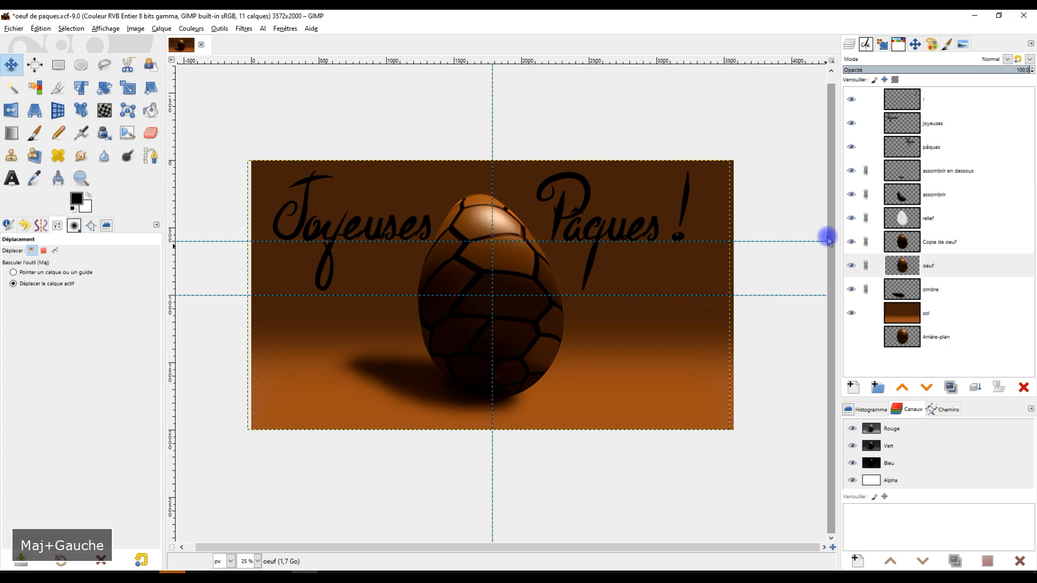
key("shift+Right")
key("Left")
key("Left")
key("shift+Left")
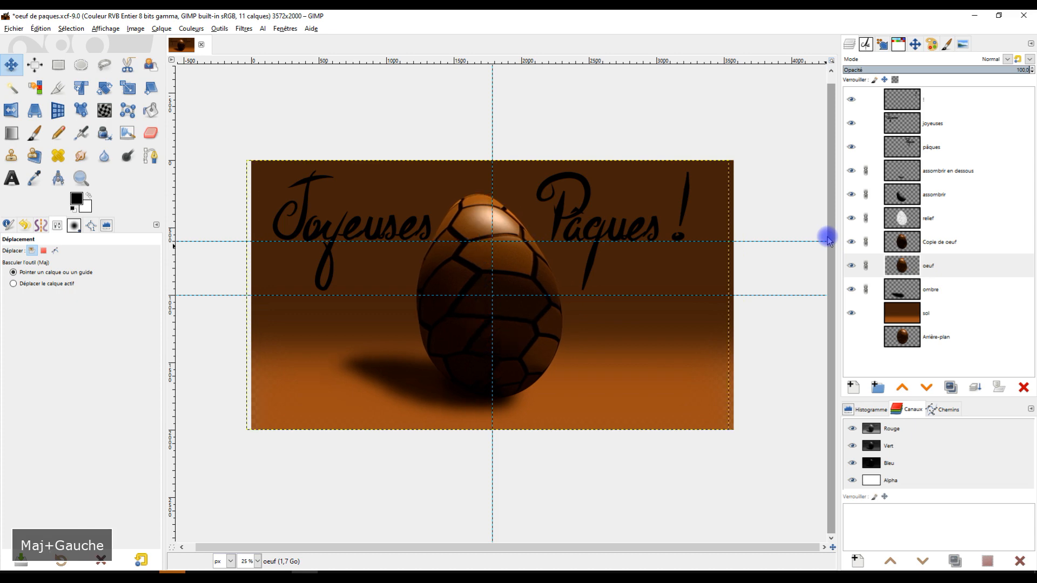
key("shift+Right")
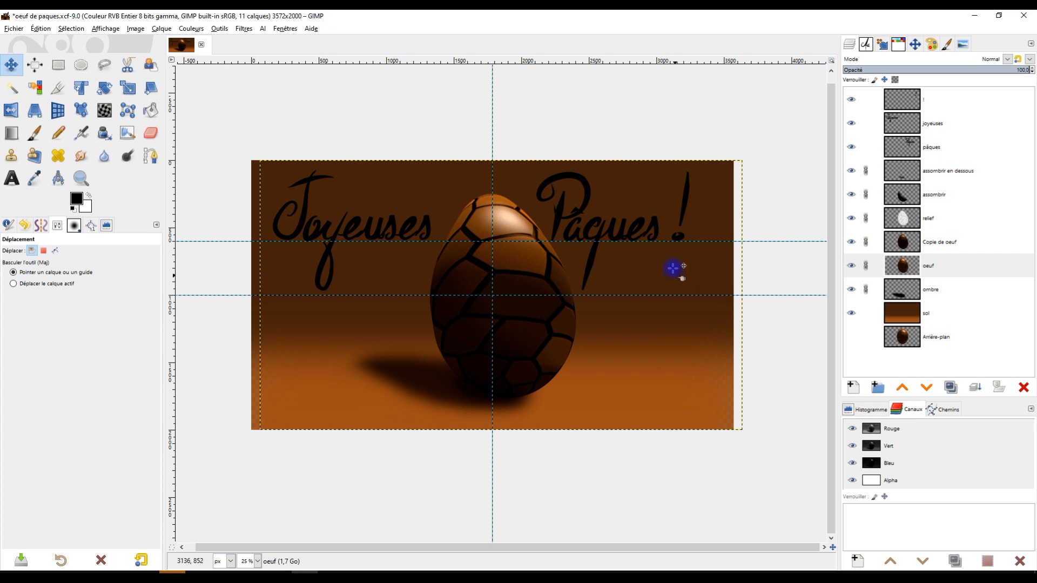
Step: Shift the word Pâques slightly right towards the exclamation mark, and Joyeuses slightly right towards the egg
left_click(906, 106)
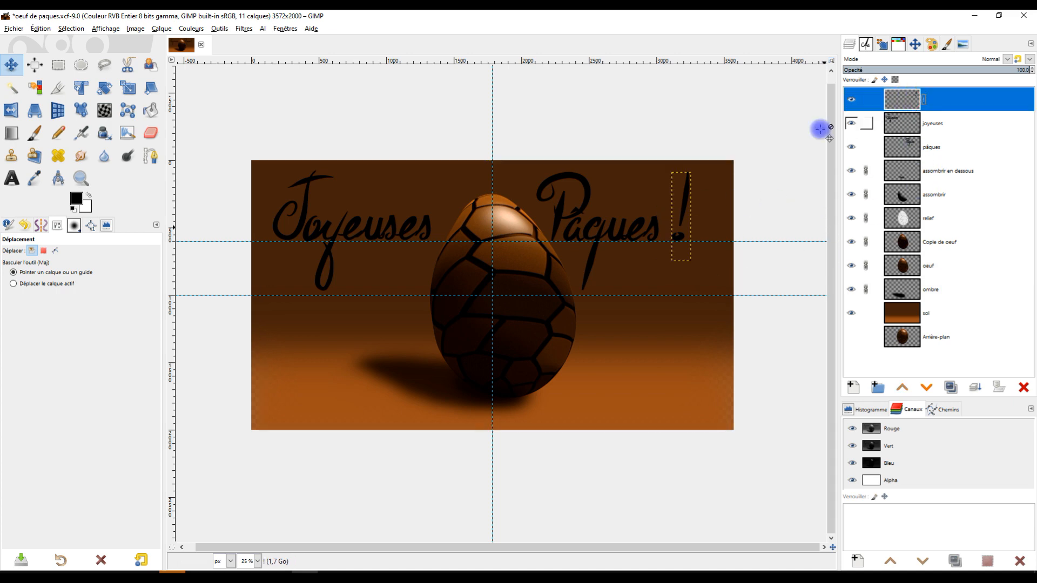
left_click(902, 122)
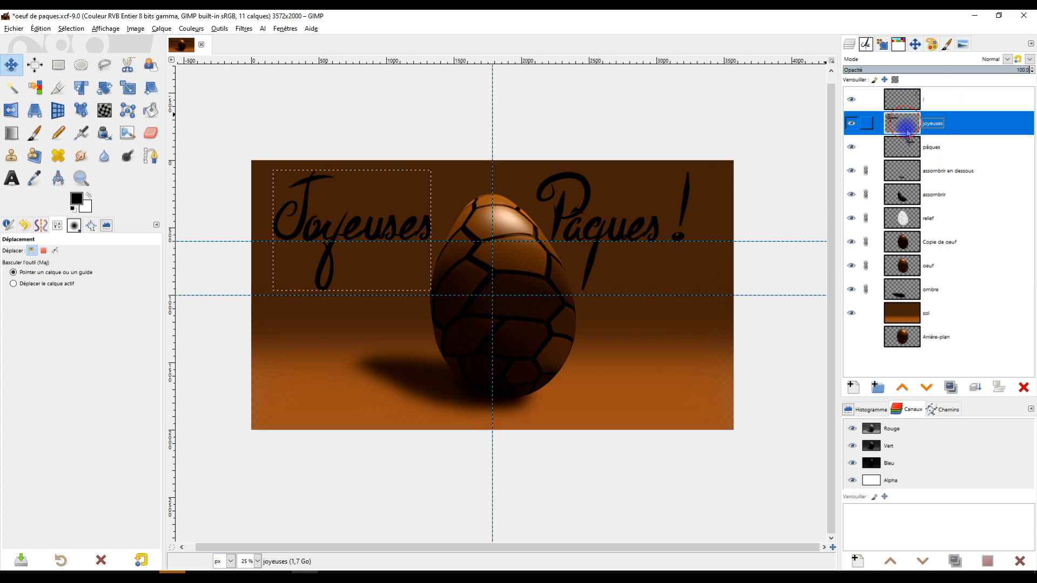
left_click(902, 147)
left_click_drag(613, 234, 620, 234)
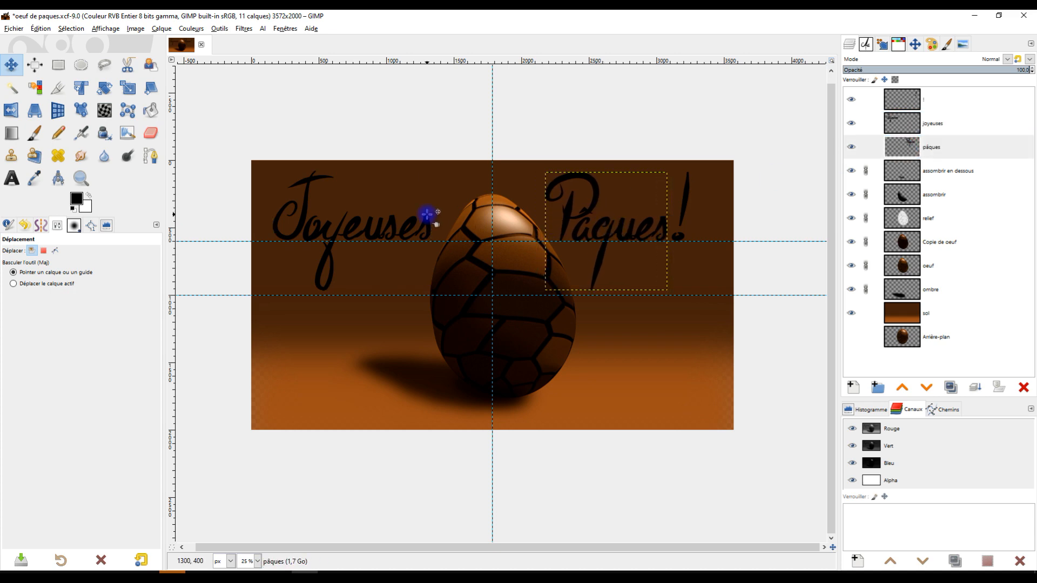
left_click(902, 123)
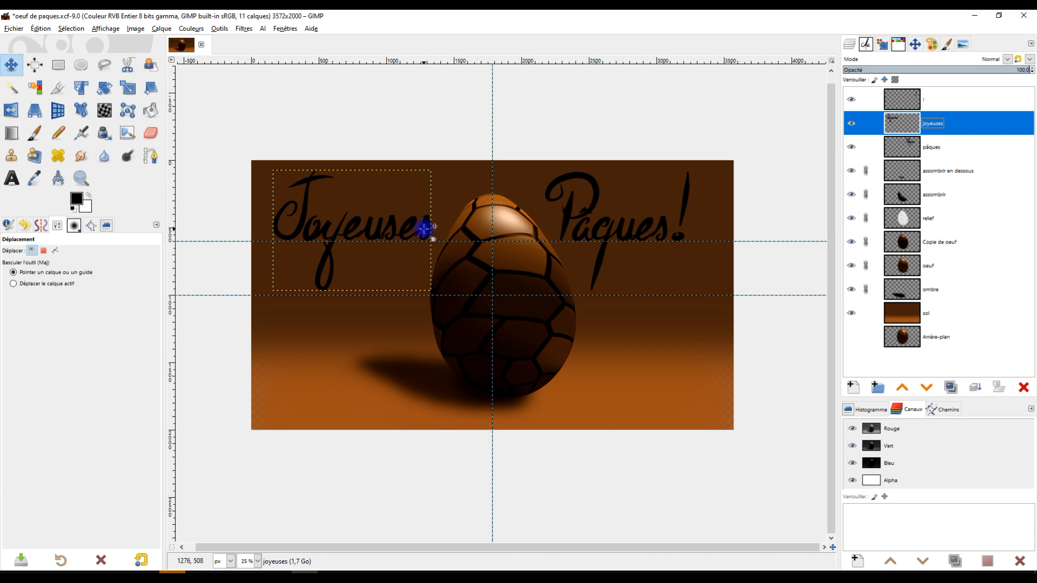
left_click_drag(430, 236, 438, 236)
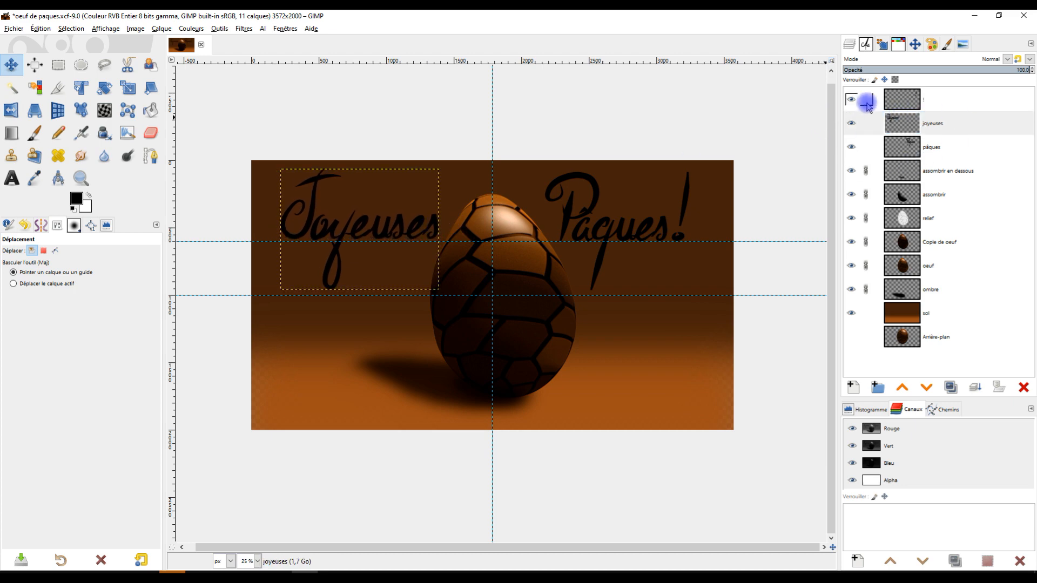
Step: Link only the exclamation mark, joyeuses and pâques layers, and lower them together slightly so the letters sit on the upper horizontal guide
left_click(864, 124)
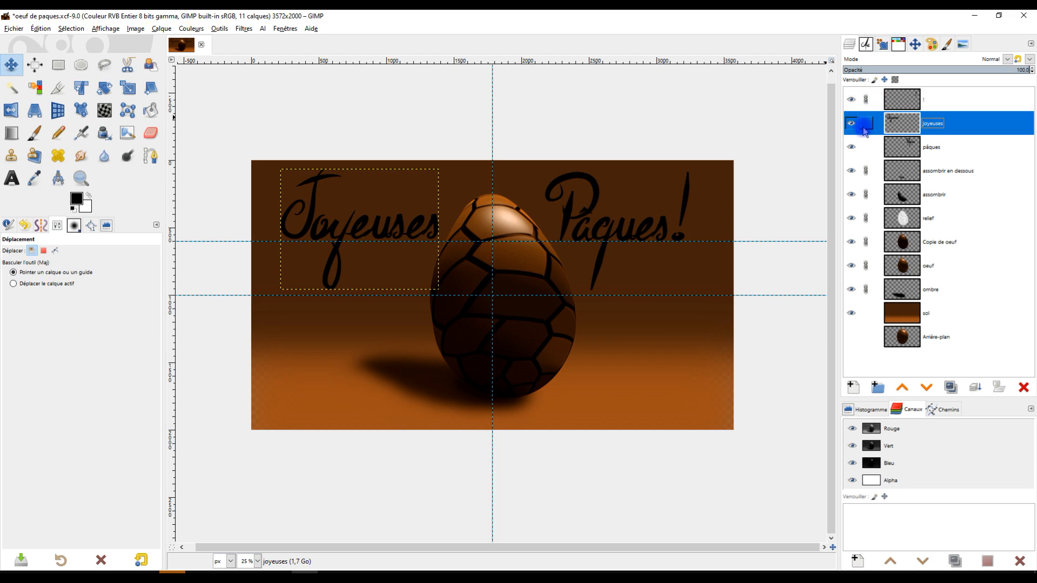
left_click(866, 100, "shift")
left_click(866, 100, "shift")
left_click(865, 123)
left_click(865, 147)
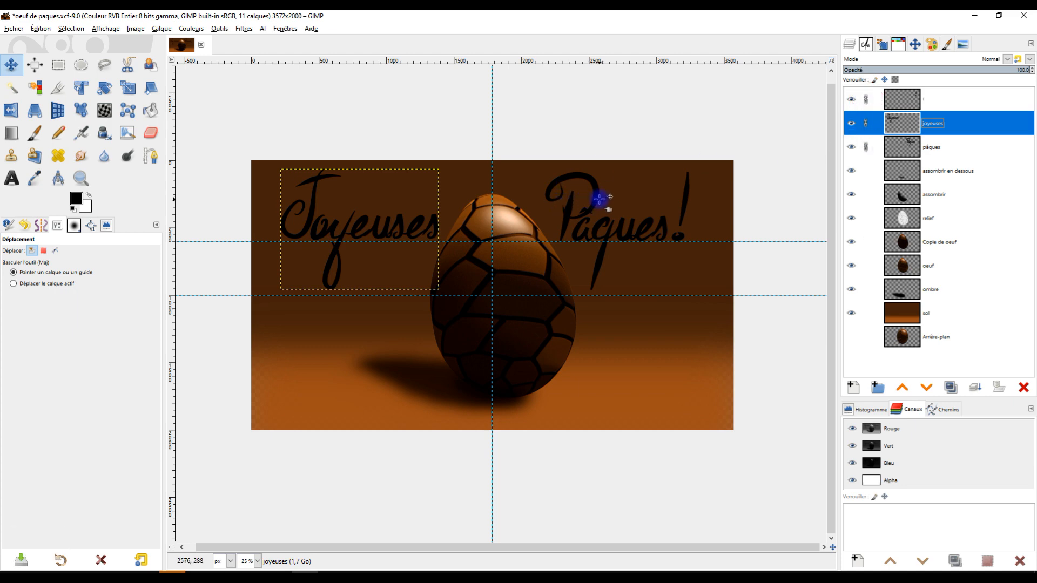
left_click_drag(433, 222, 433, 231)
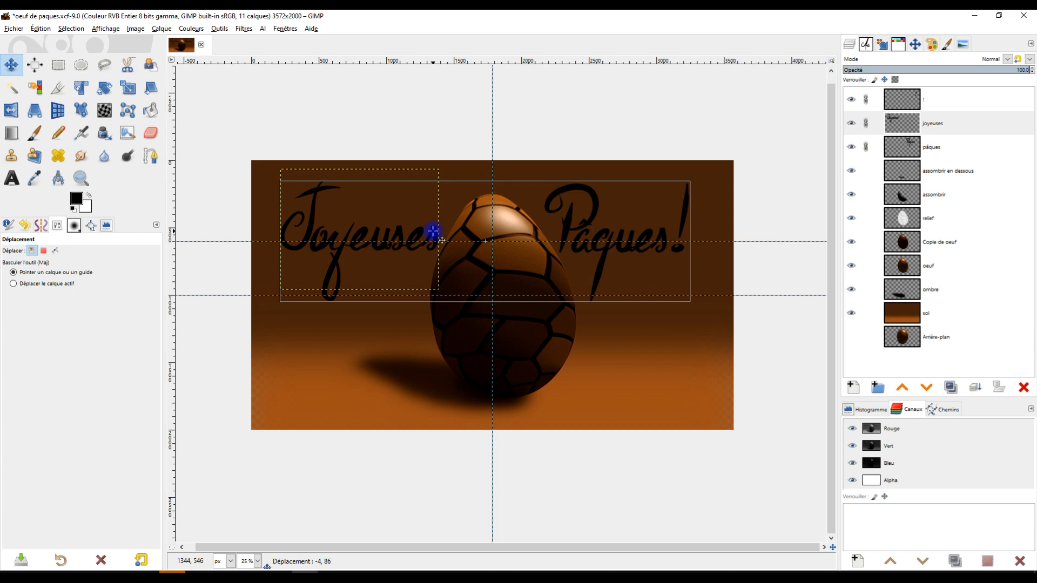
left_click_drag(433, 230, 433, 226)
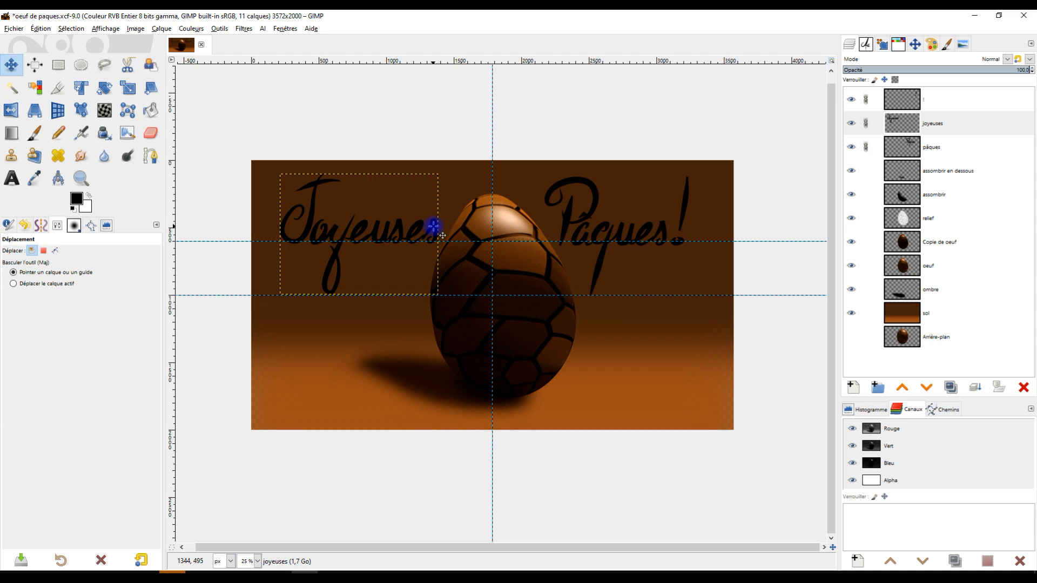
Step: Unlink the three text layers and move the exclamation mark slightly right, away from the word Pâques
scroll(537, 264, "up", 2)
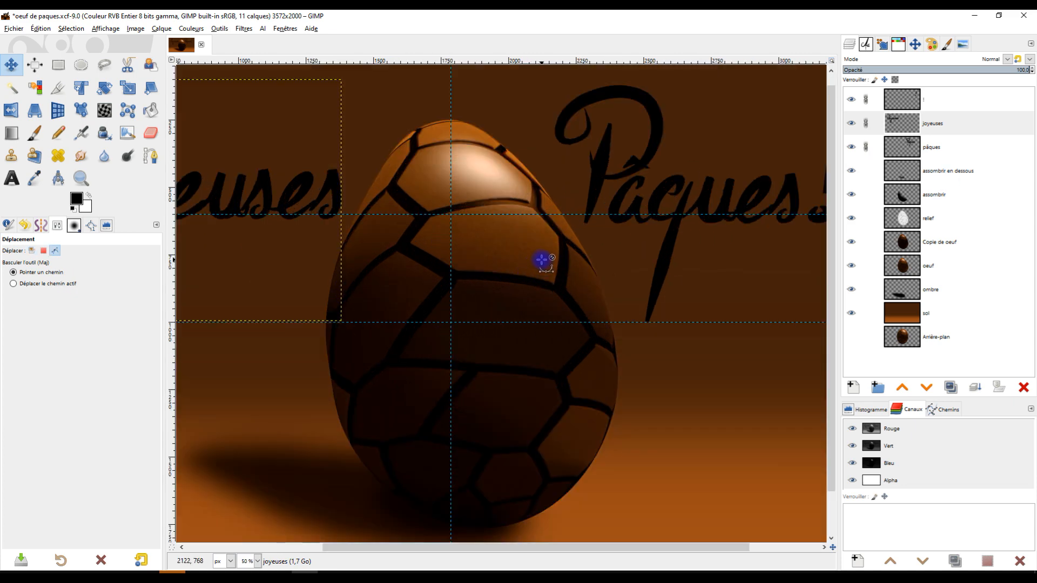
scroll(541, 261, "down", 2)
scroll(625, 273, "left", 3)
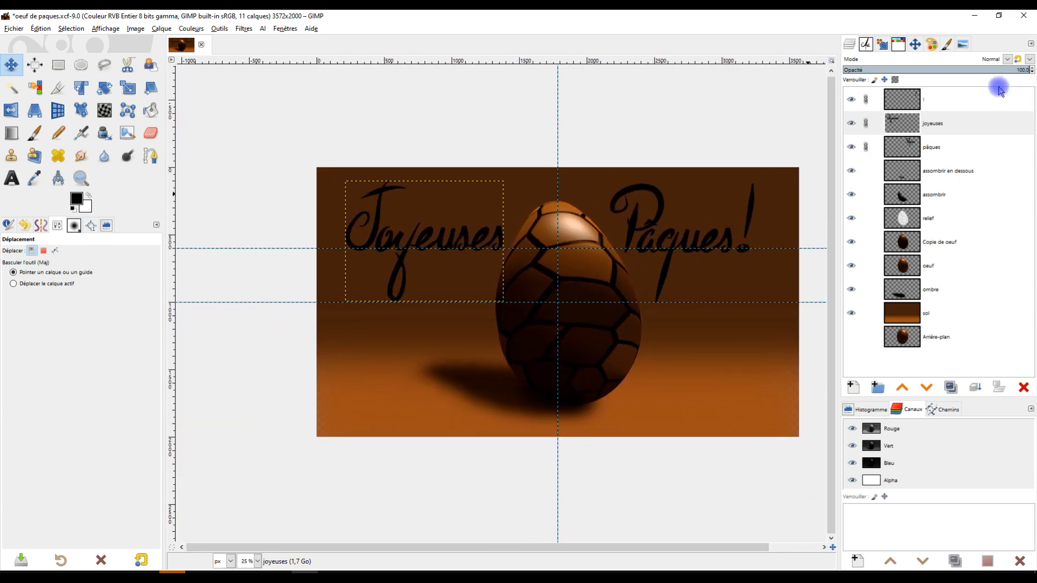
left_click(907, 123)
left_click(904, 151)
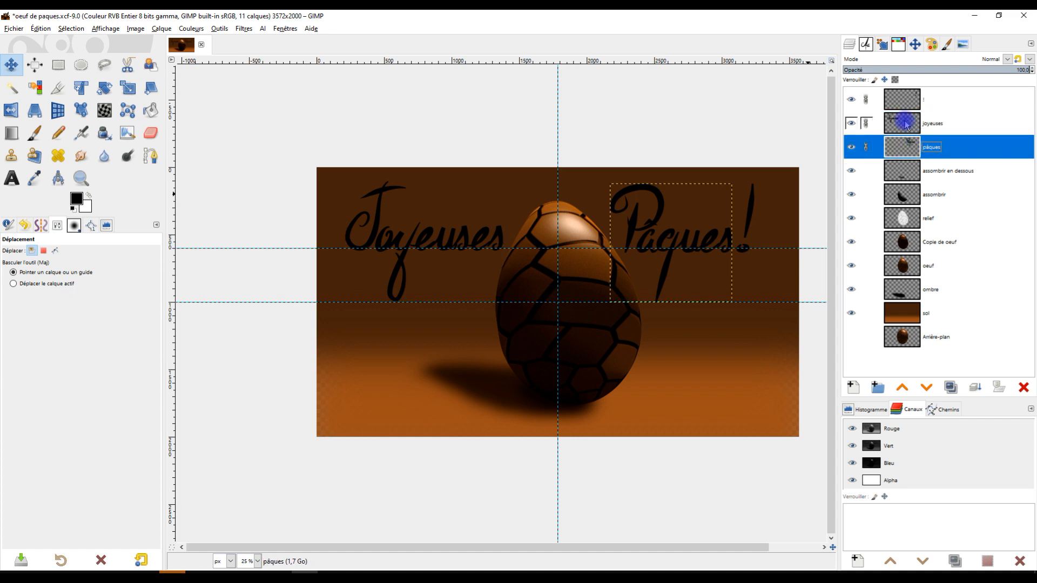
left_click(901, 104)
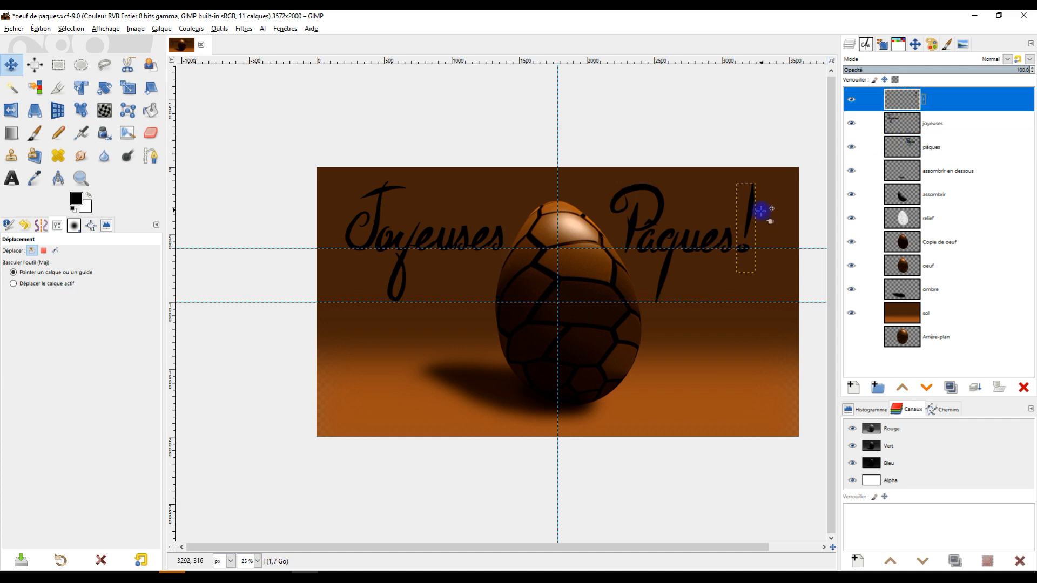
left_click_drag(750, 218, 757, 217)
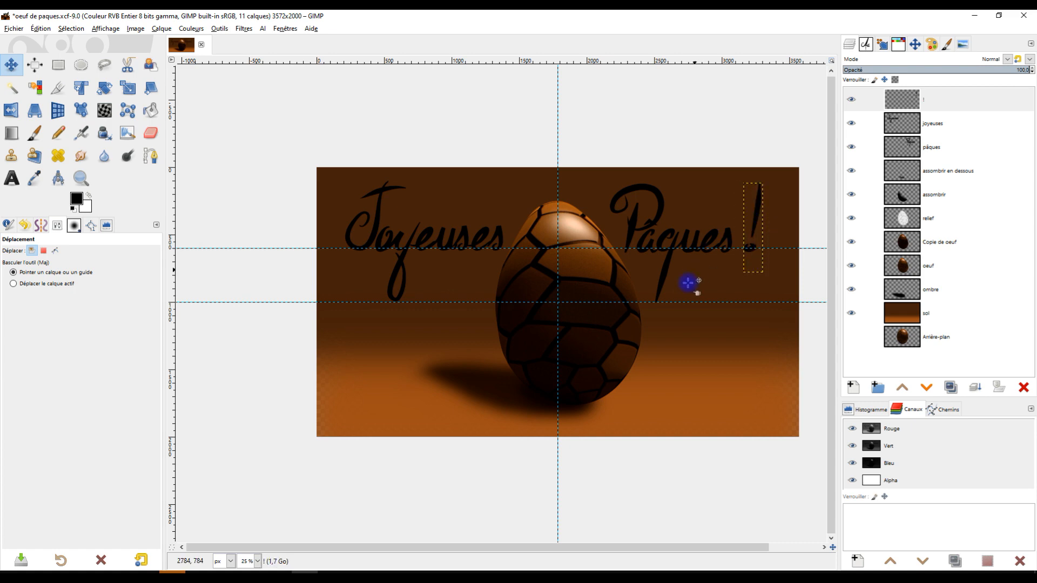
Step: Shift the word Pâques horizontally about 32 px to the right, then make the sol layer active
left_click(907, 126)
left_click(912, 151)
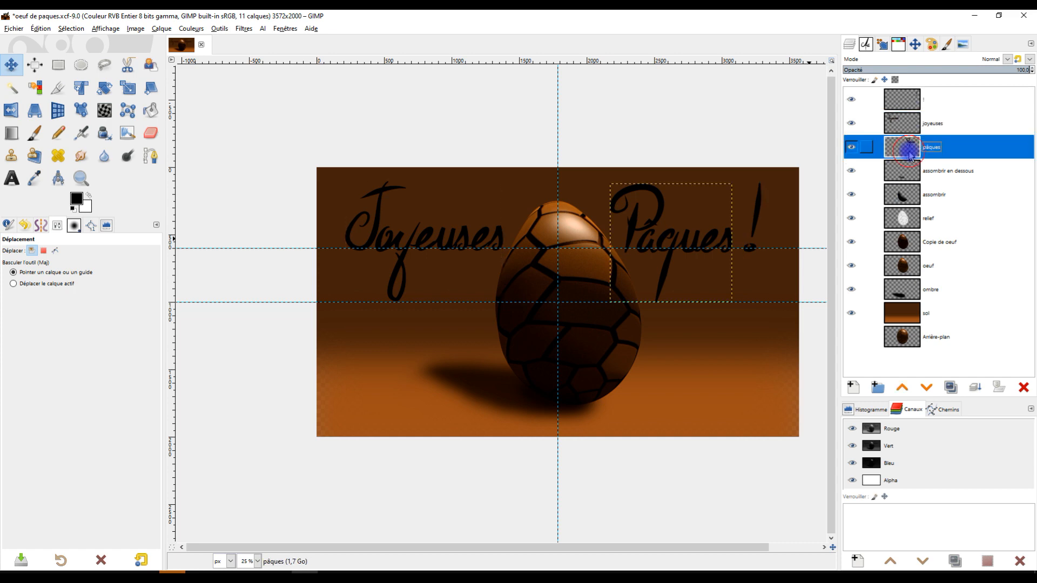
left_click_drag(671, 214, 675, 213)
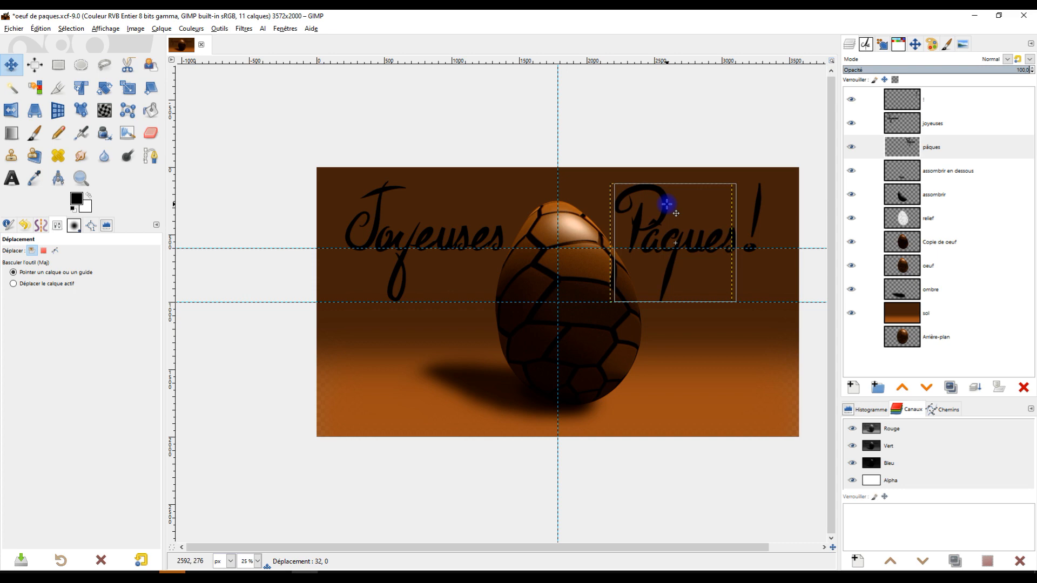
left_click(924, 313)
scroll(710, 265, "down", 1)
scroll(710, 265, "up", 1)
scroll(706, 284, "down", 1)
scroll(706, 285, "right", 1)
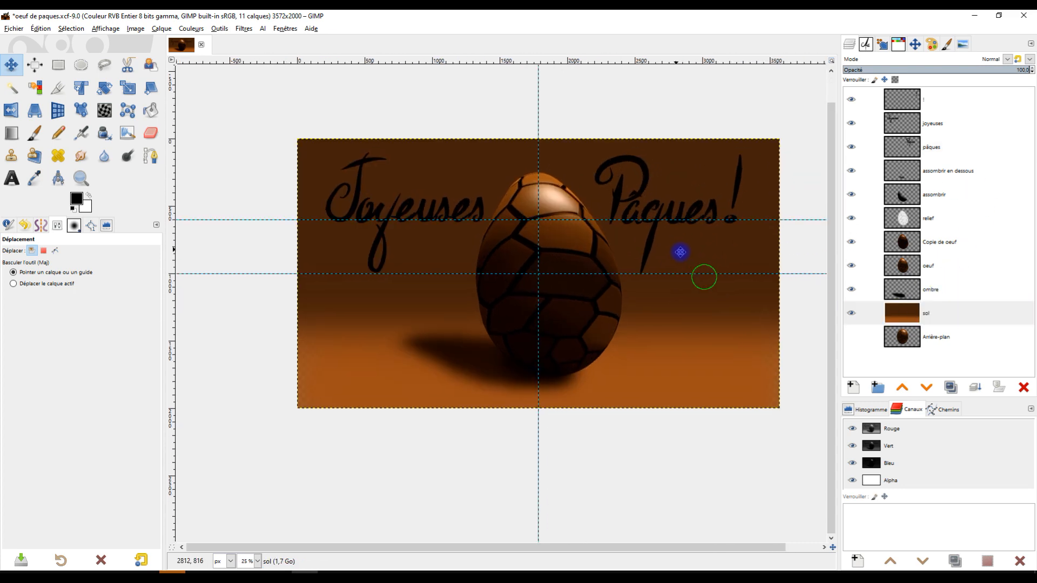
Step: Save the project file and remove all guides from the image
key("ctrl+s")
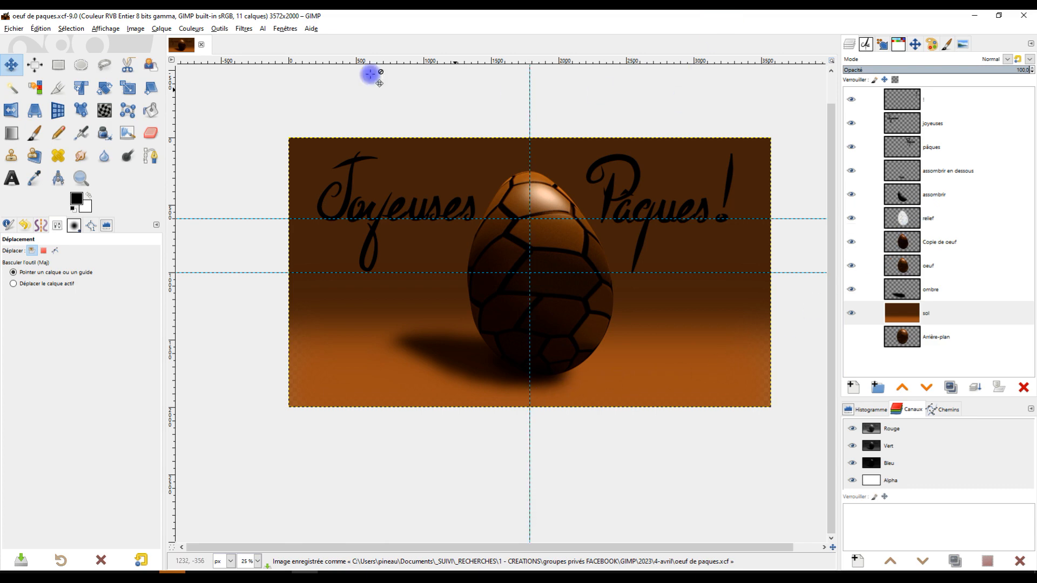
left_click(135, 29)
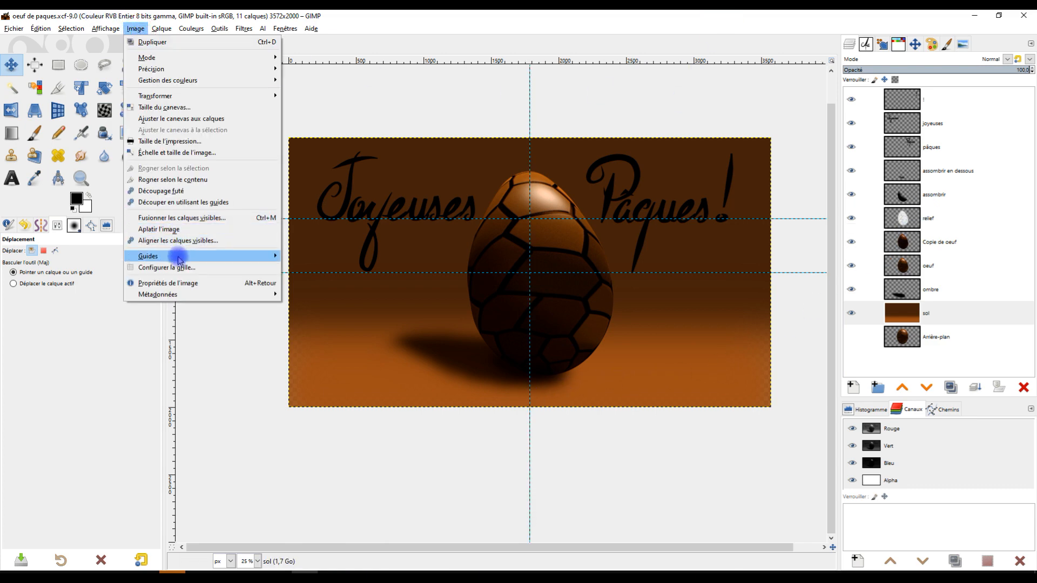
mouse_move(241, 257)
left_click(303, 257)
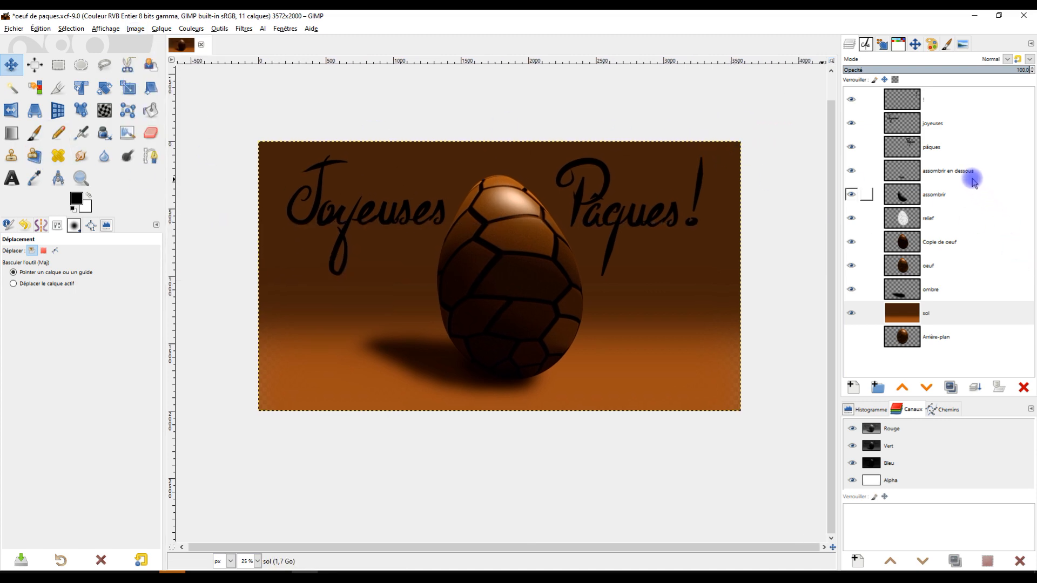
Step: Invert the colours of the joyeuses, pâques and exclamation mark layers to turn the black lettering white
left_click(953, 126)
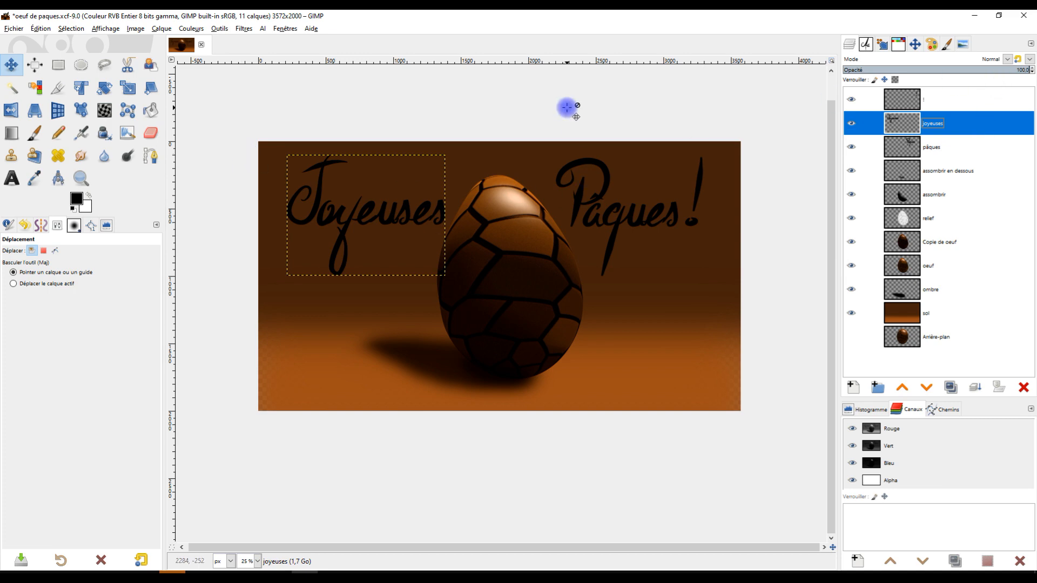
left_click(198, 30)
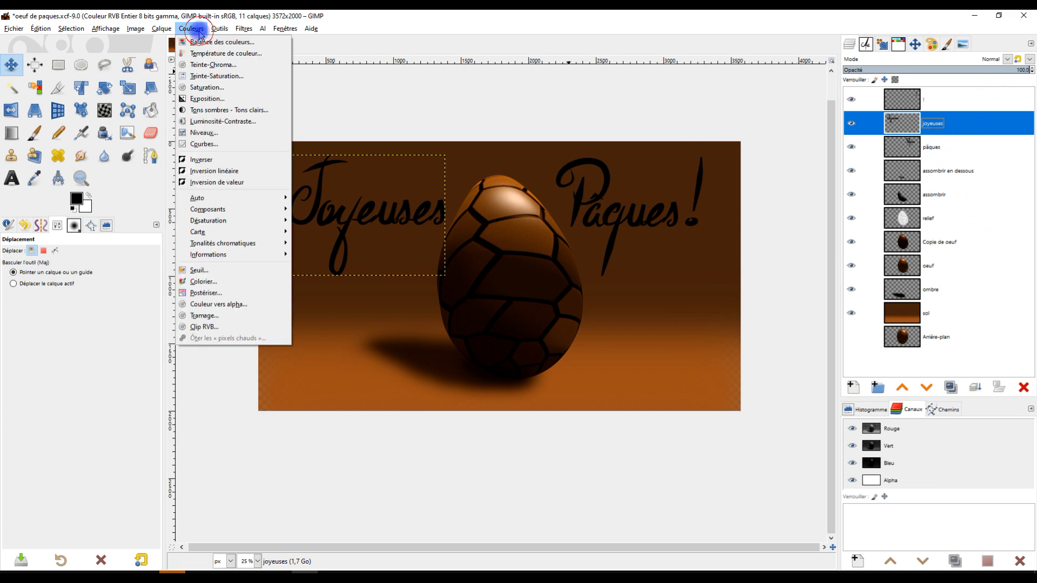
left_click(208, 160)
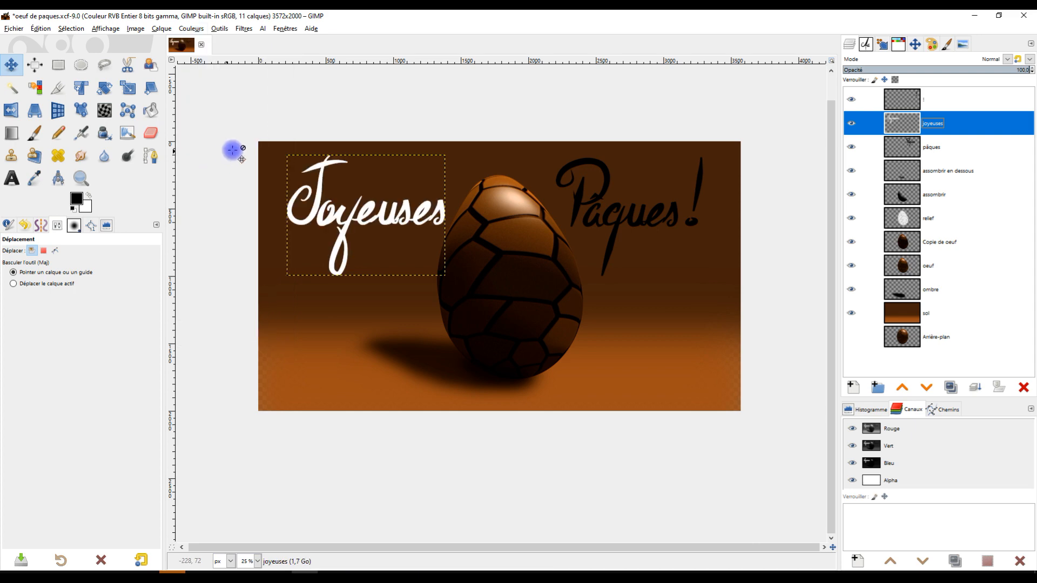
left_click(940, 146)
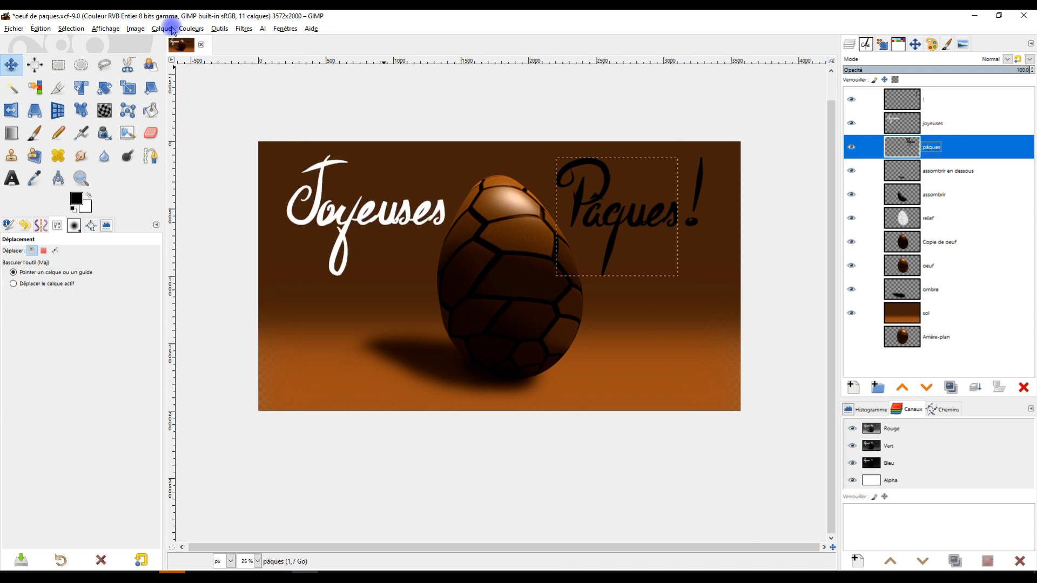
left_click(191, 29)
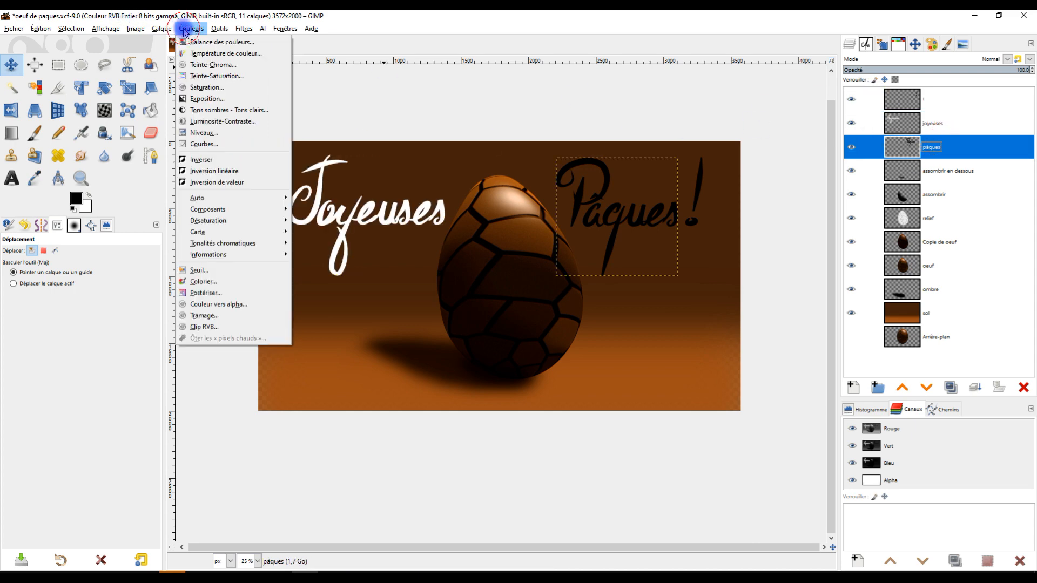
left_click(216, 160)
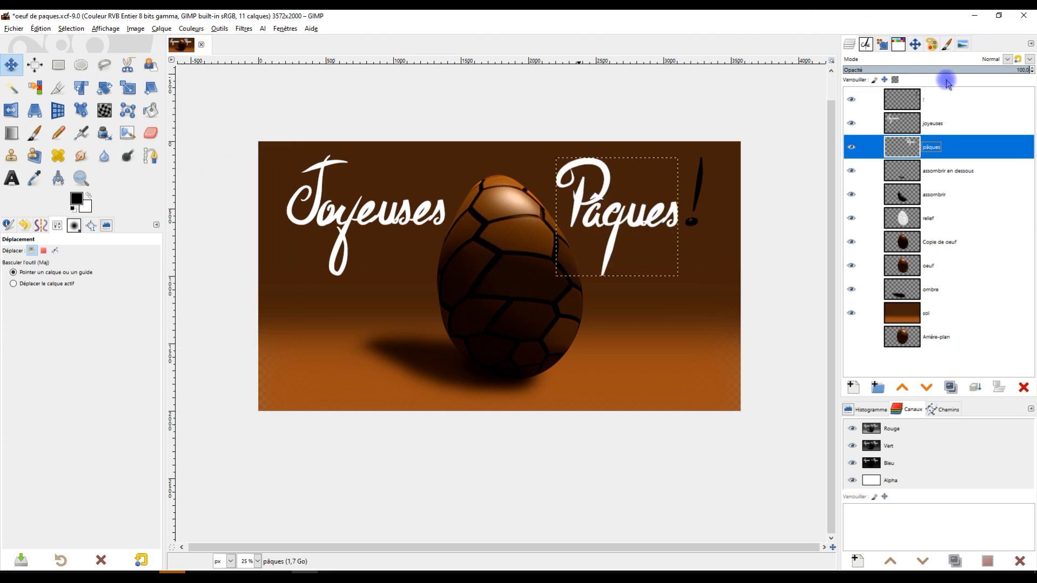
left_click(931, 101)
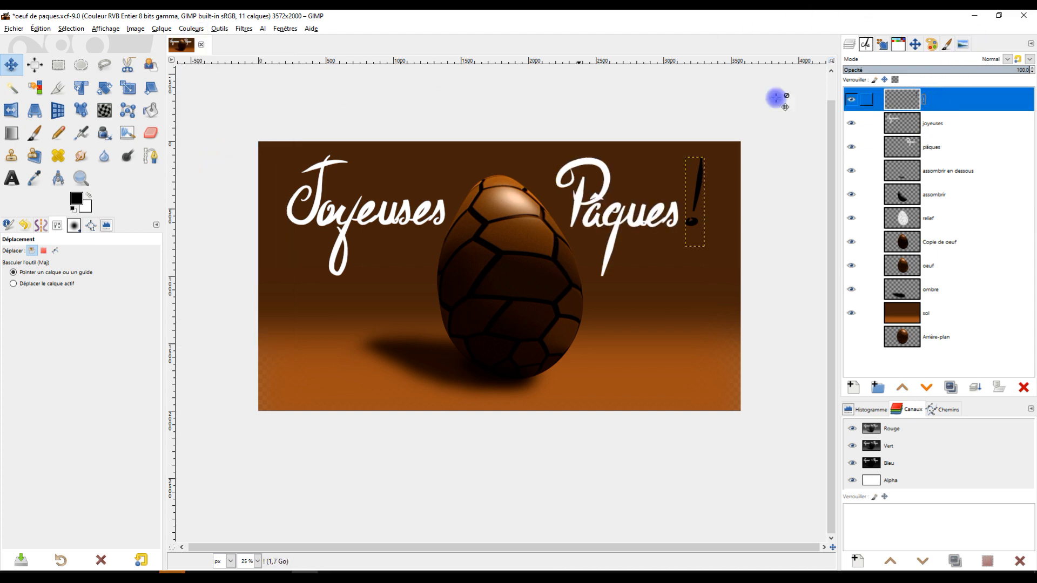
left_click(180, 28)
left_click(242, 162)
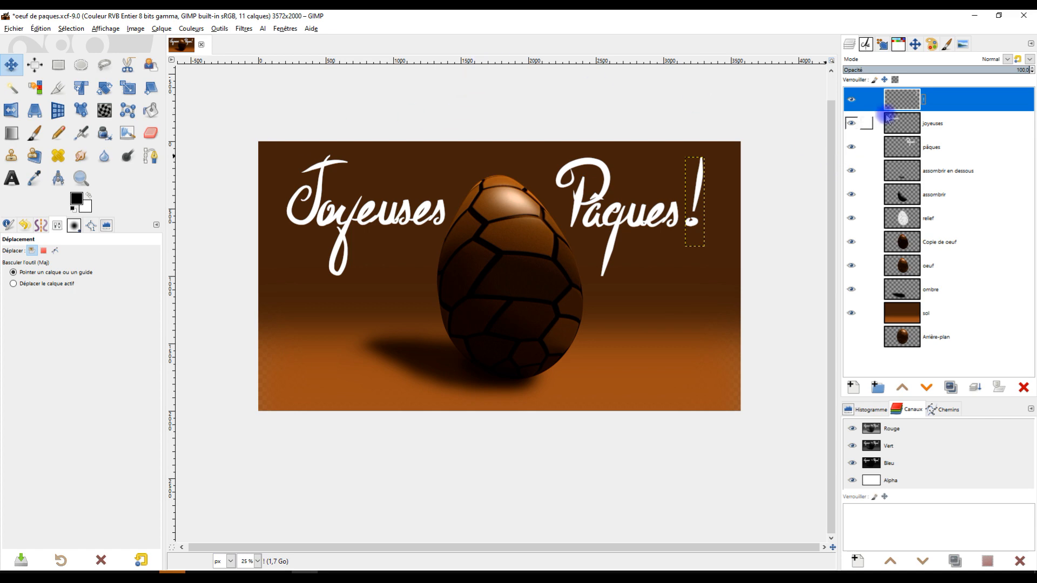
Step: Merge the exclamation mark and joyeuses layers down into pâques, and resize the merged layer to the image dimensions
left_click(903, 121)
left_click(888, 93)
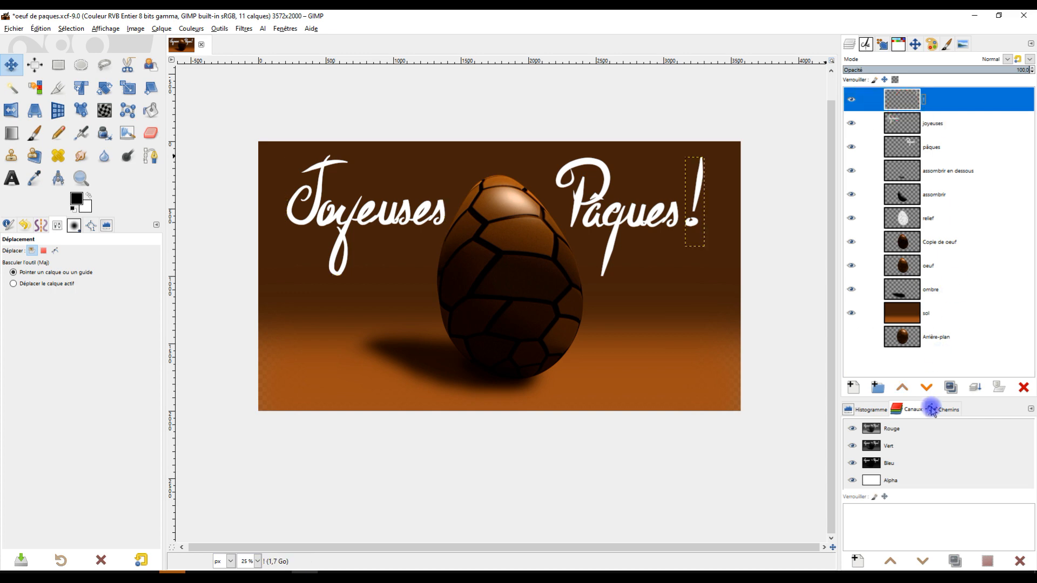
left_click(975, 387)
left_click(975, 387)
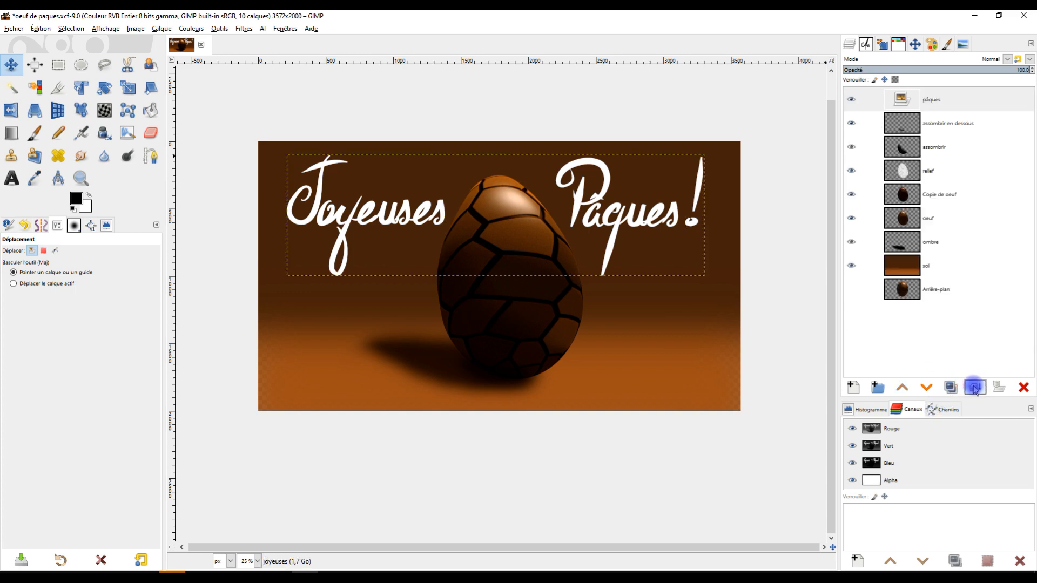
right_click(911, 99)
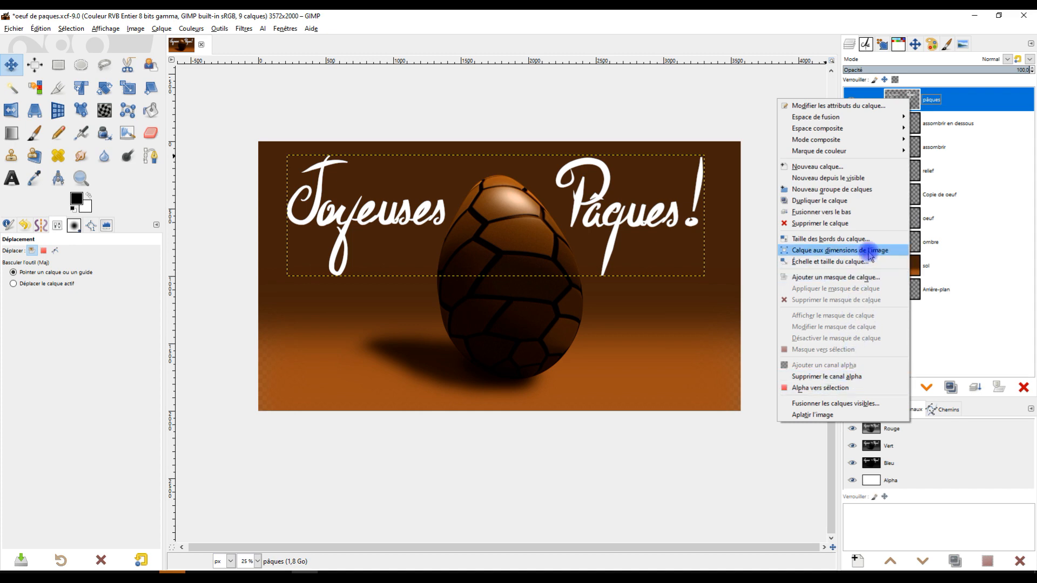
left_click(842, 250)
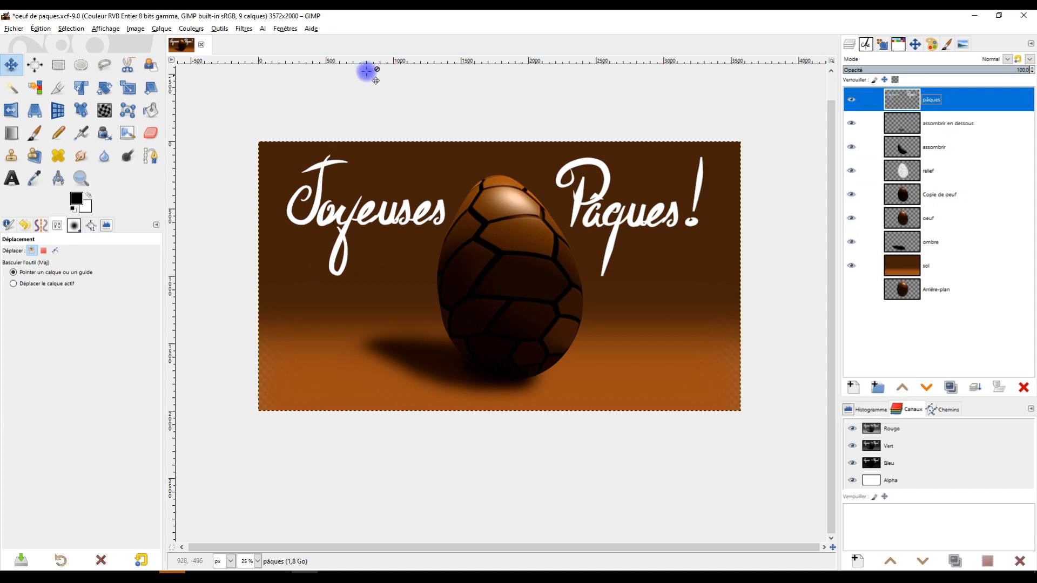
Step: Open the Ombre portée (drop shadow) filter for the merged pâques lettering layer
left_click(243, 28)
mouse_move(273, 126)
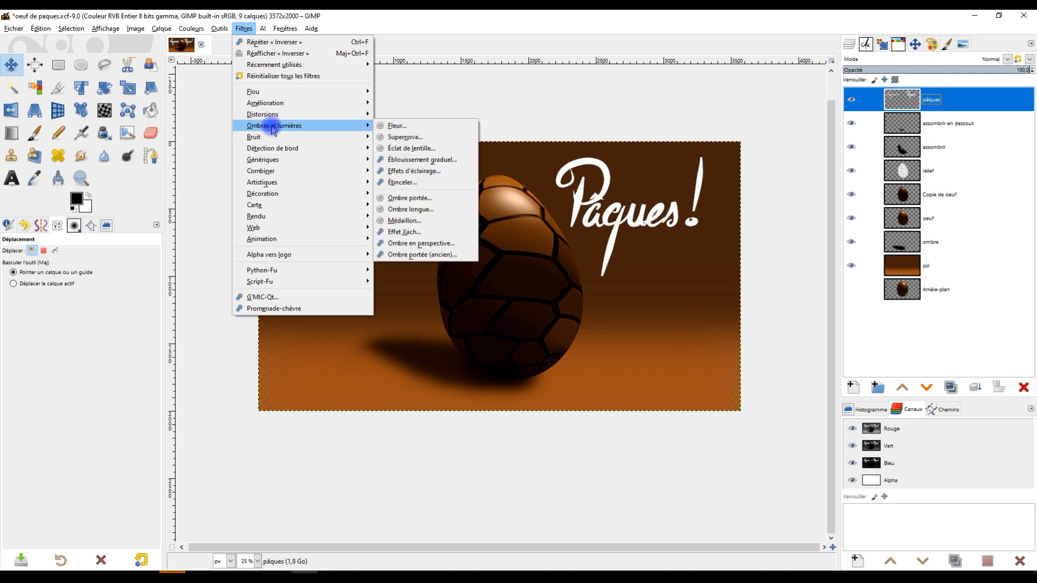
left_click(433, 198)
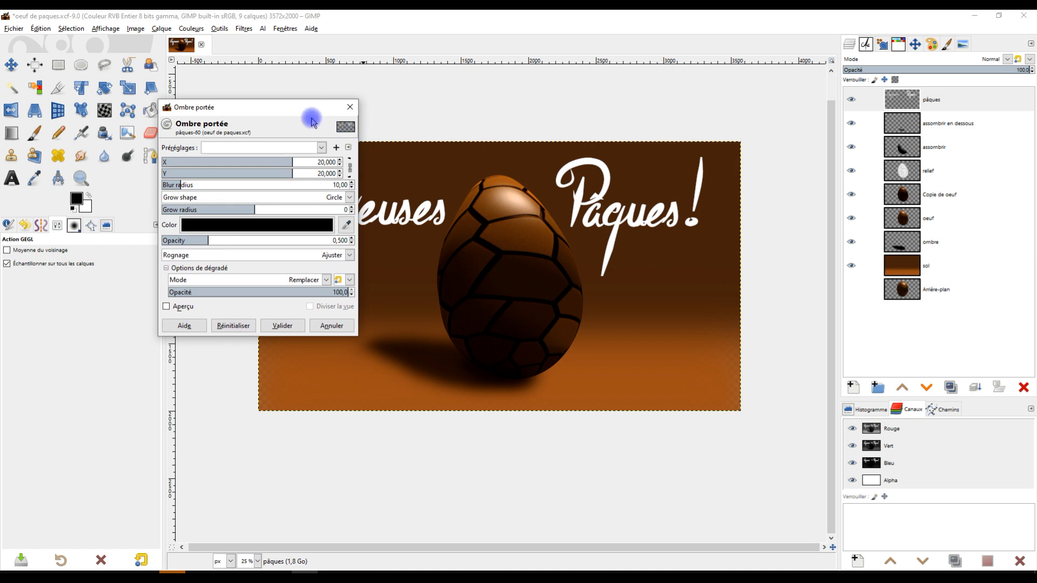
Step: Try a drop shadow with blur radius 0.05 and opacity 1.832 in the preview, and reset the filter's settings
left_click_drag(178, 185, 168, 184)
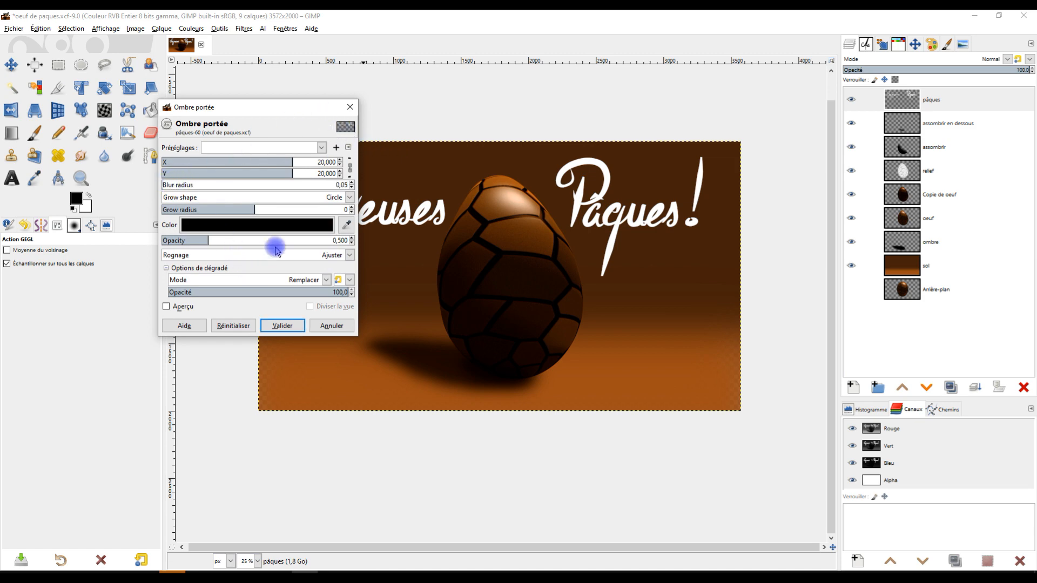
left_click(321, 241)
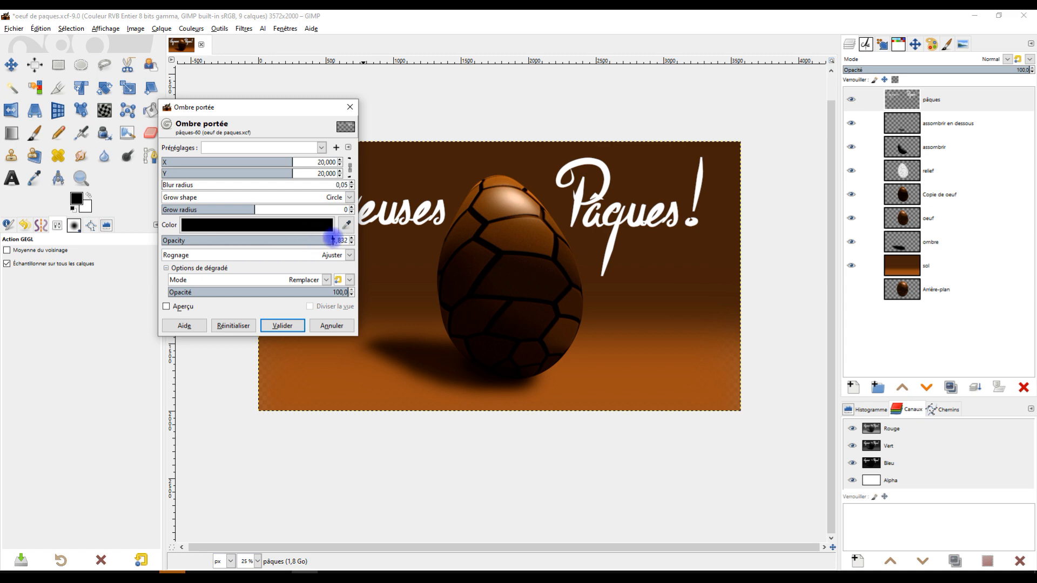
left_click(179, 306)
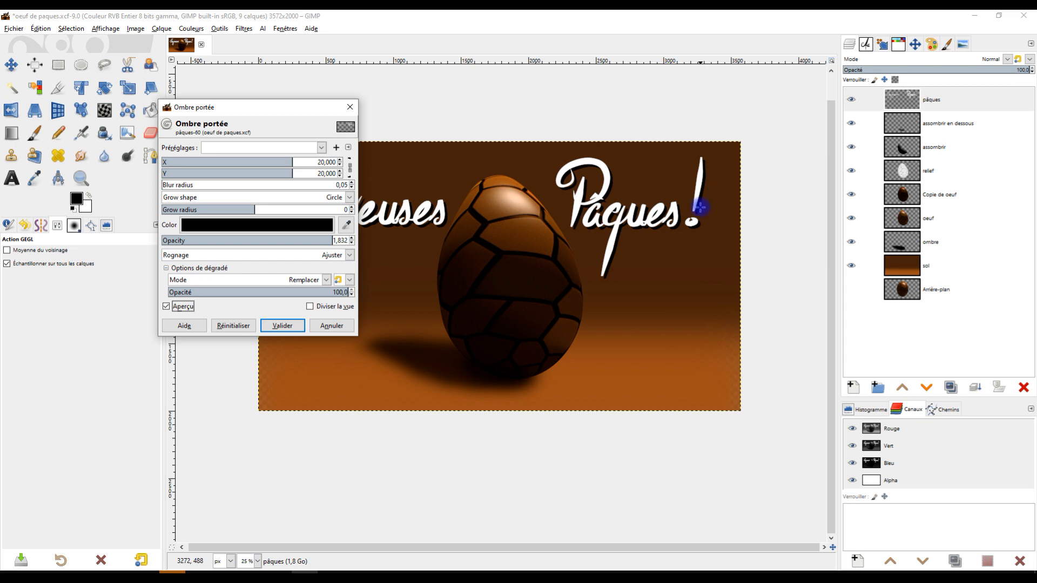
scroll(699, 207, "up", 3)
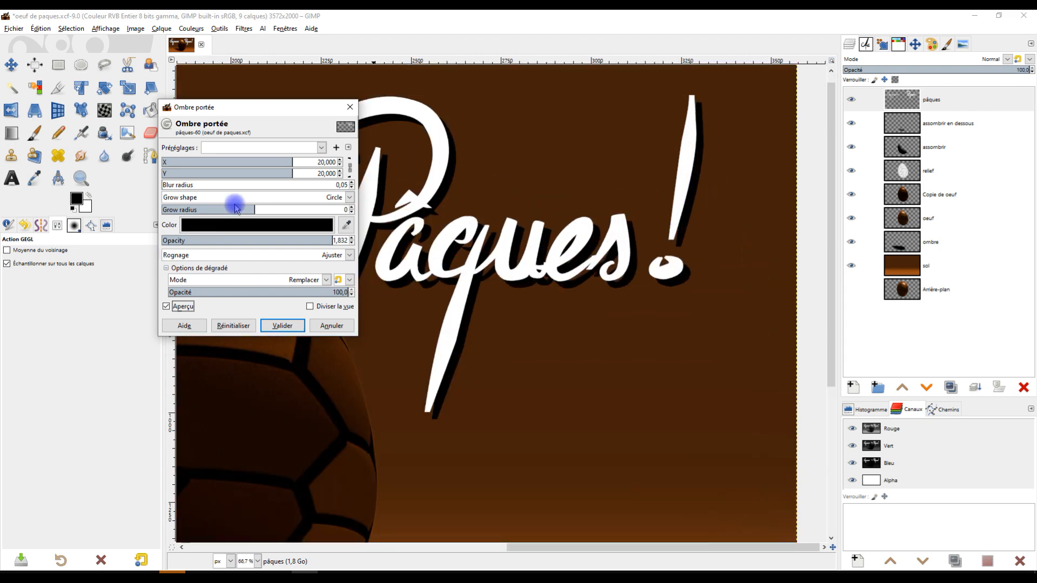
left_click(233, 326)
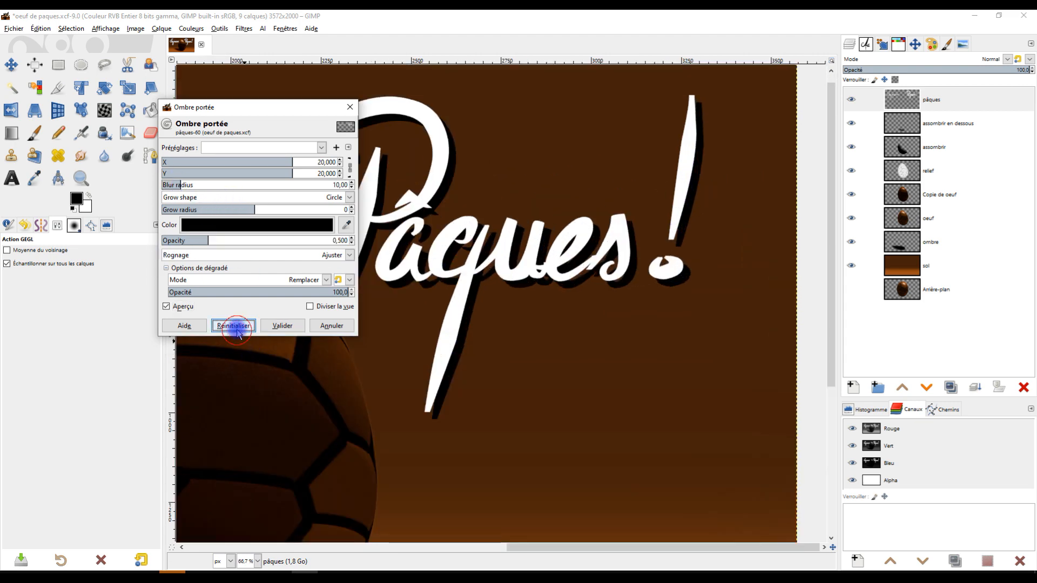
Step: Apply the drop shadow to the lettering with a blur radius of 6.54 and an opacity of 1.653
left_click(168, 184)
left_click_drag(224, 240, 283, 241)
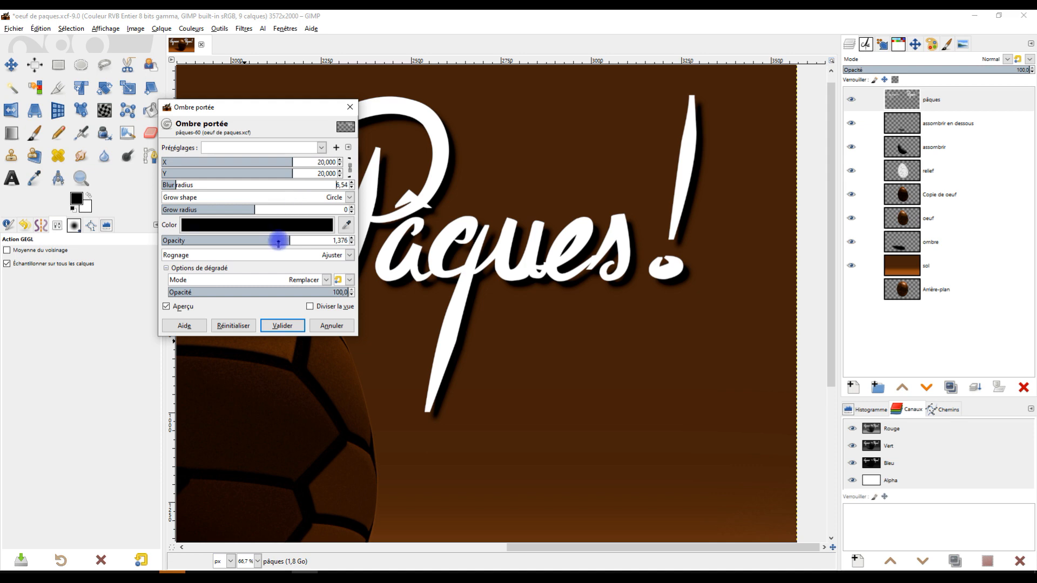
left_click_drag(296, 241, 313, 241)
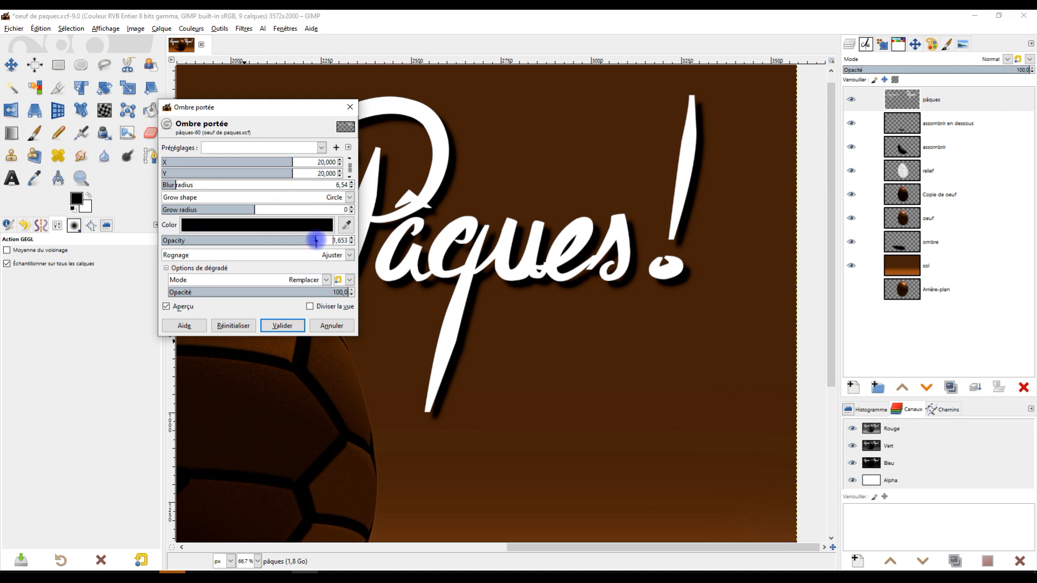
scroll(630, 282, "down", 3)
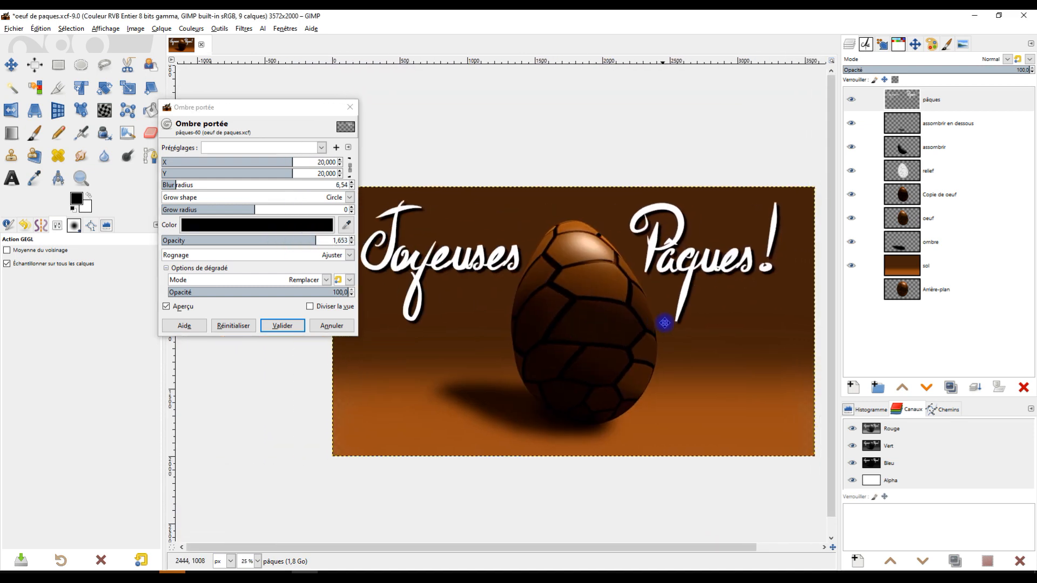
left_click_drag(671, 316, 662, 313)
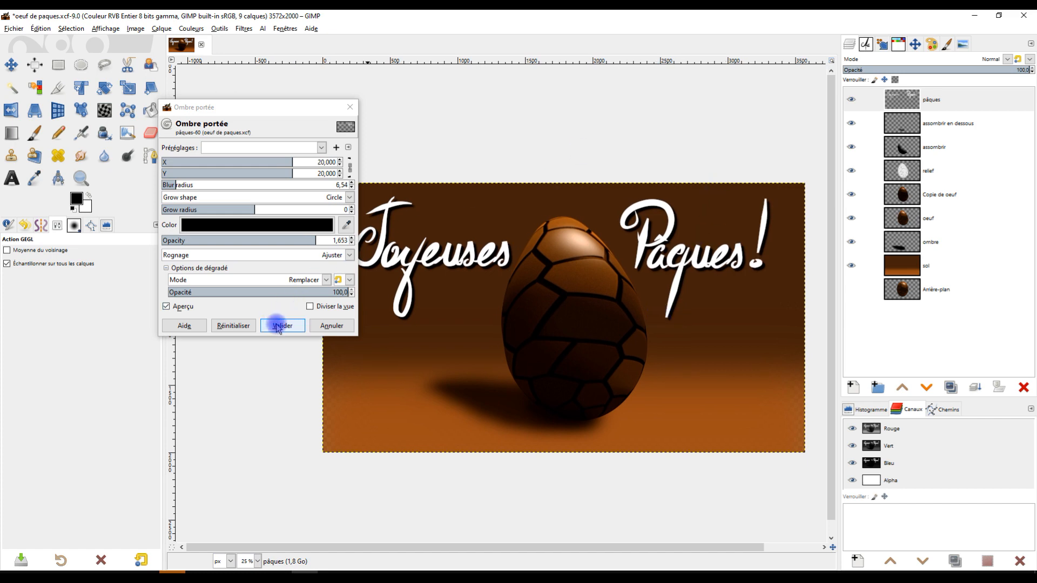
left_click(281, 326)
left_click(906, 100)
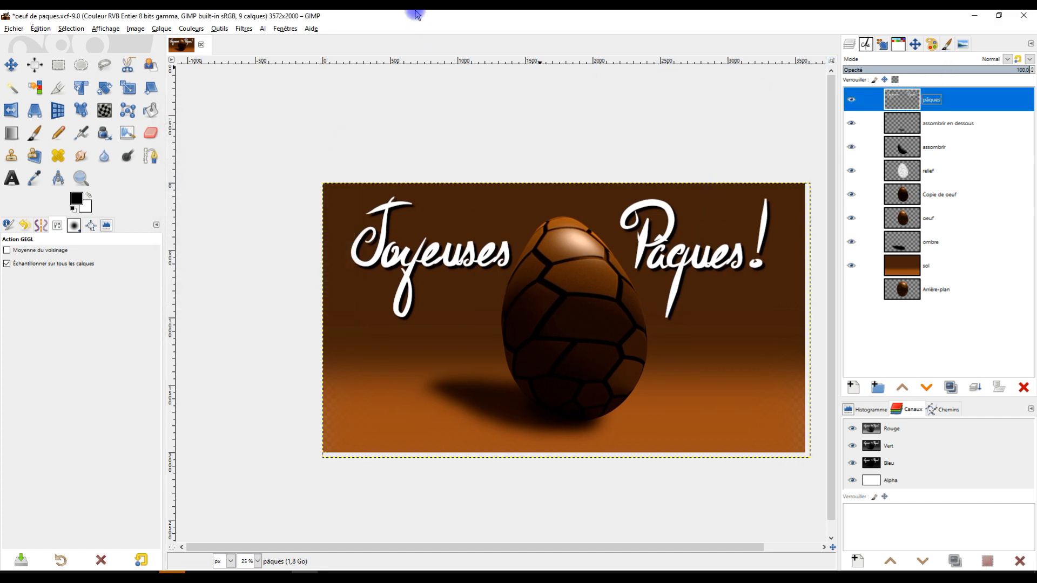
left_click_drag(438, 196, 401, 189)
left_click(192, 29)
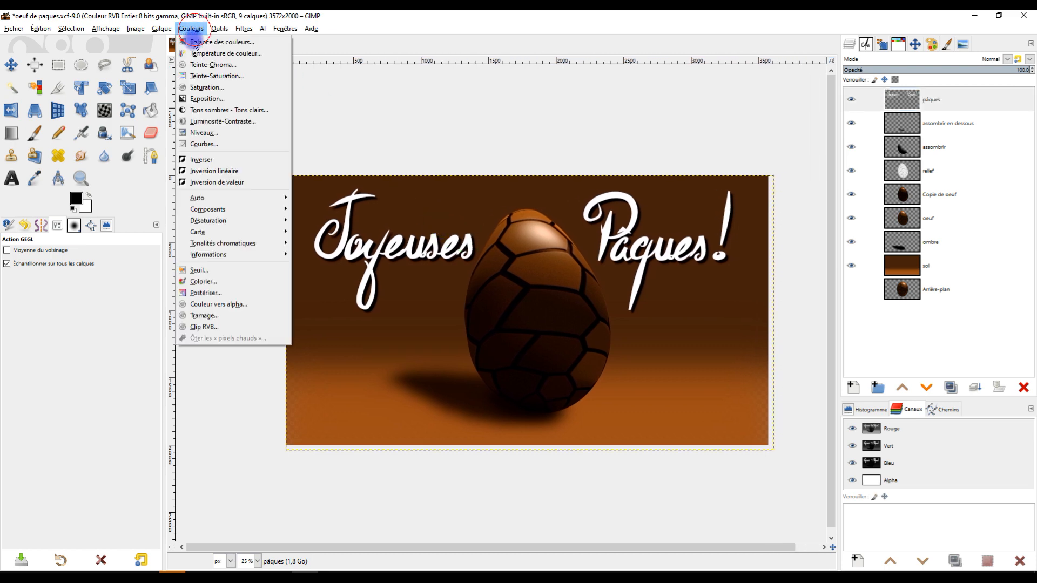
left_click(203, 282)
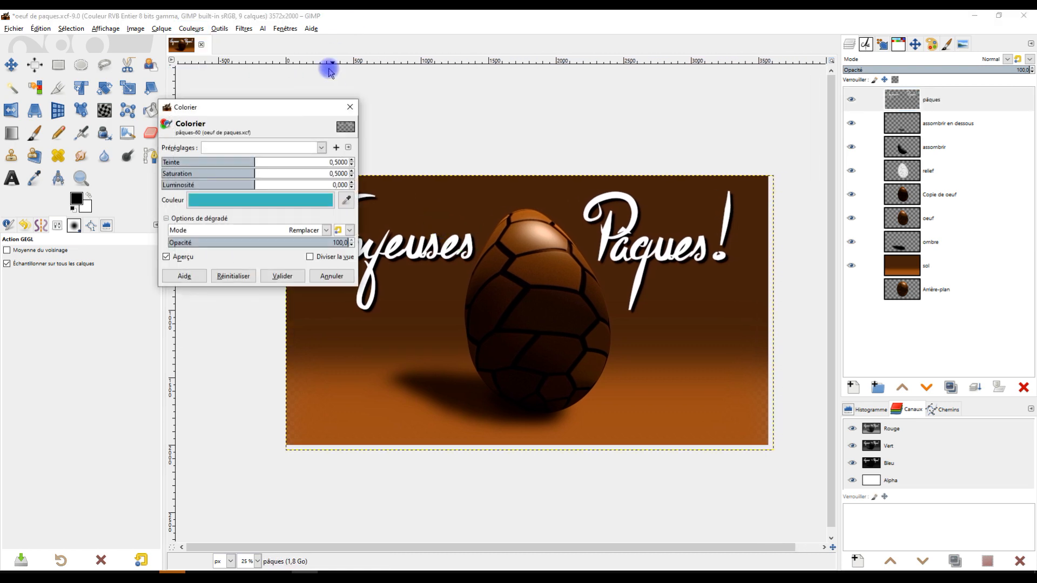
left_click(273, 147)
left_click(273, 164)
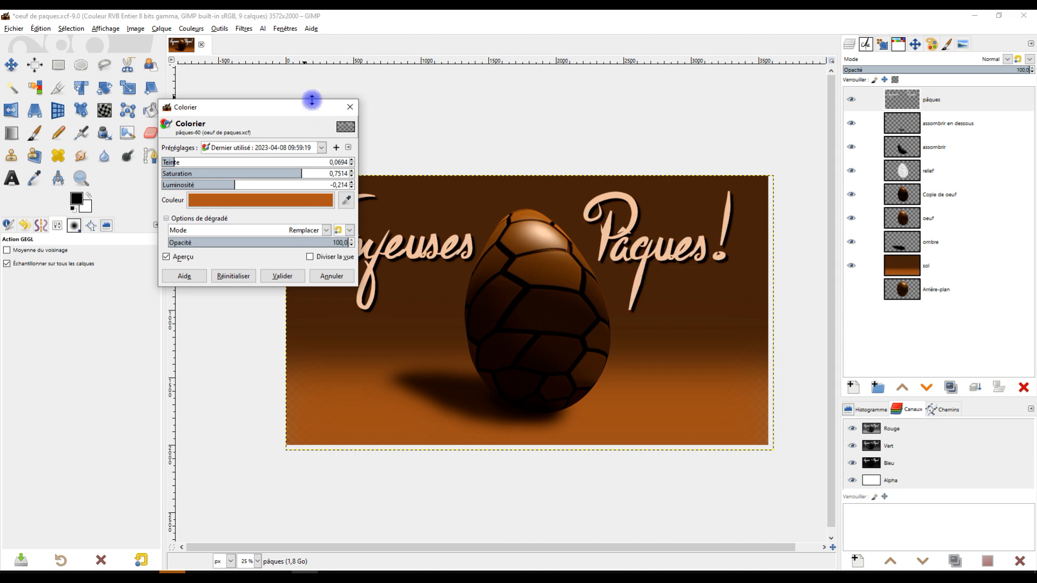
left_click_drag(292, 107, 209, 59)
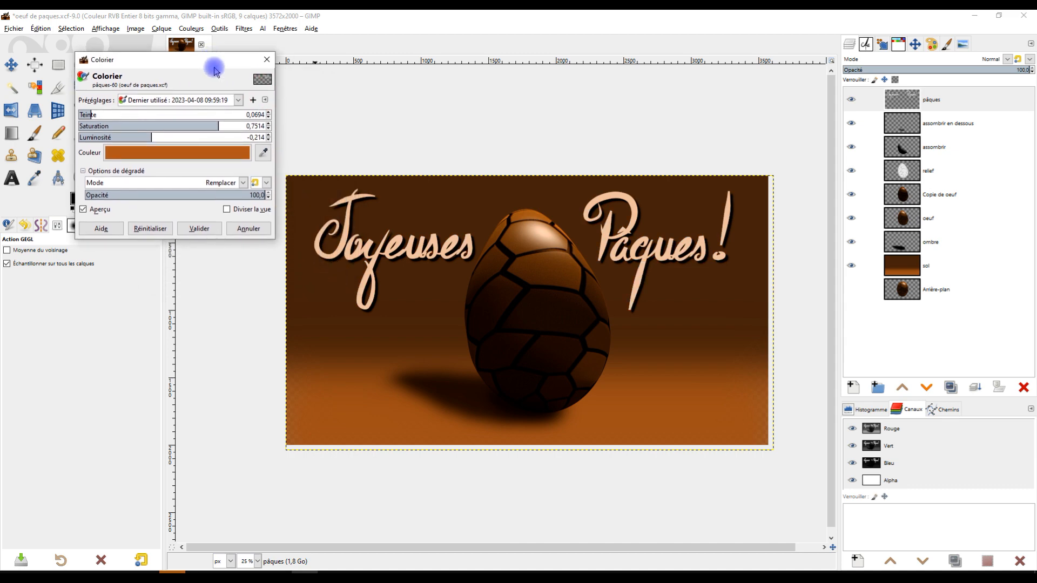
left_click(215, 100)
left_click(211, 128)
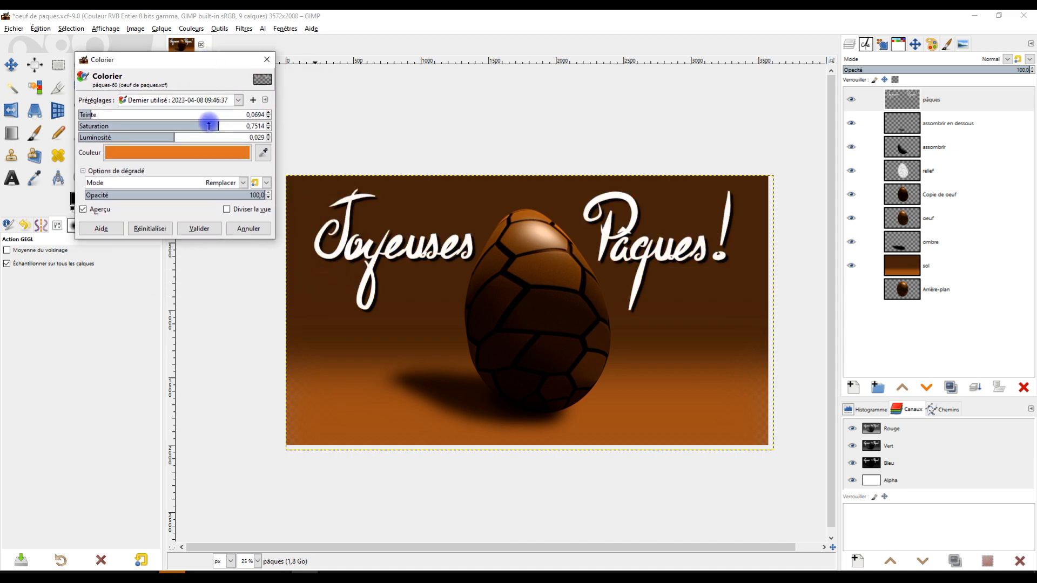
scroll(198, 102, "down", 1)
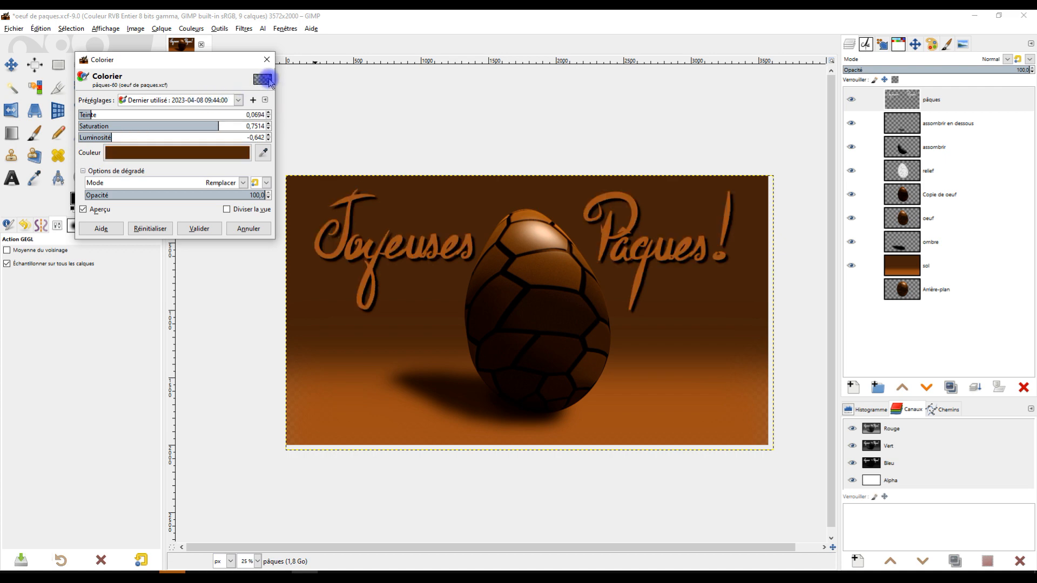
key("Down")
key("Down")
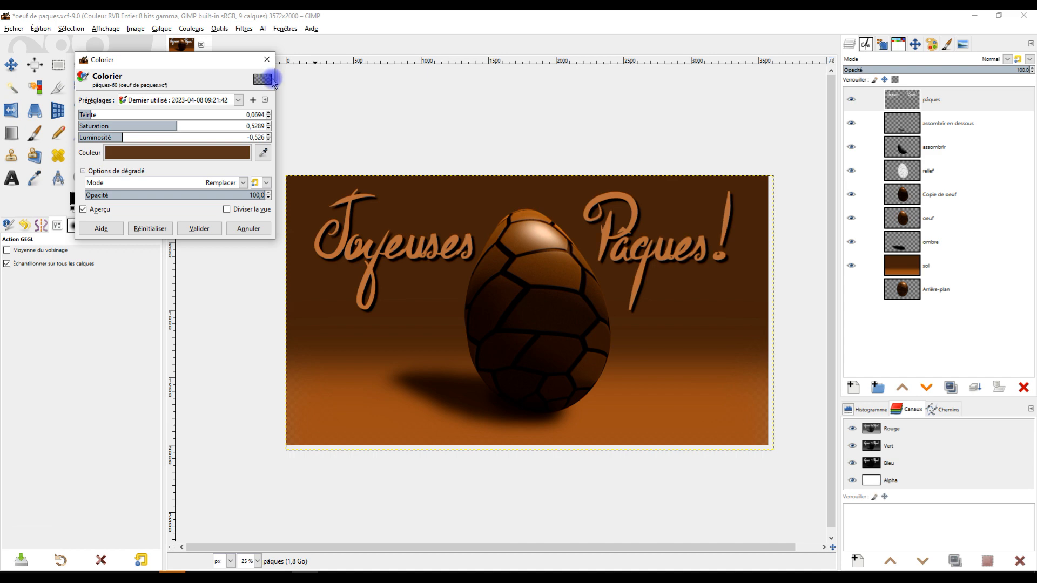
key("Down")
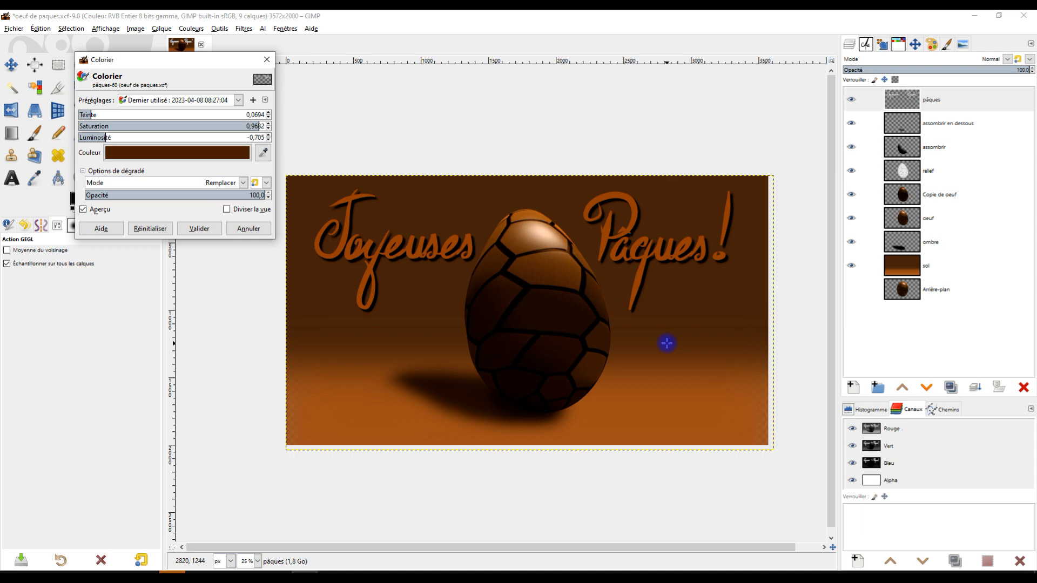
Step: Set the colorization's lightness to -0.757 and its hue to 0.0794, and apply it to the lettering
left_click(95, 138)
left_click_drag(95, 137, 107, 137)
left_click_drag(108, 138, 97, 136)
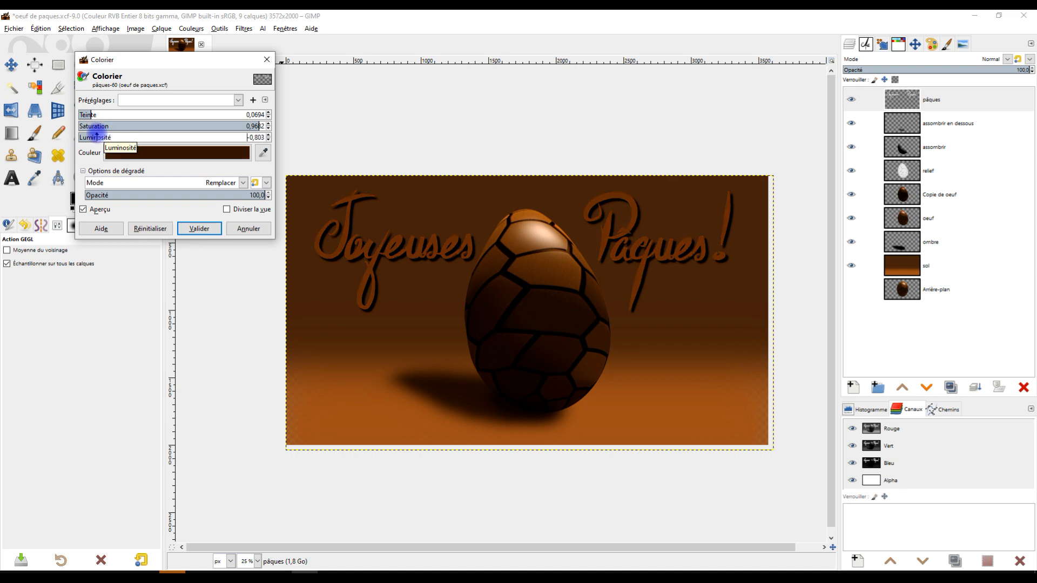
left_click_drag(97, 136, 101, 138)
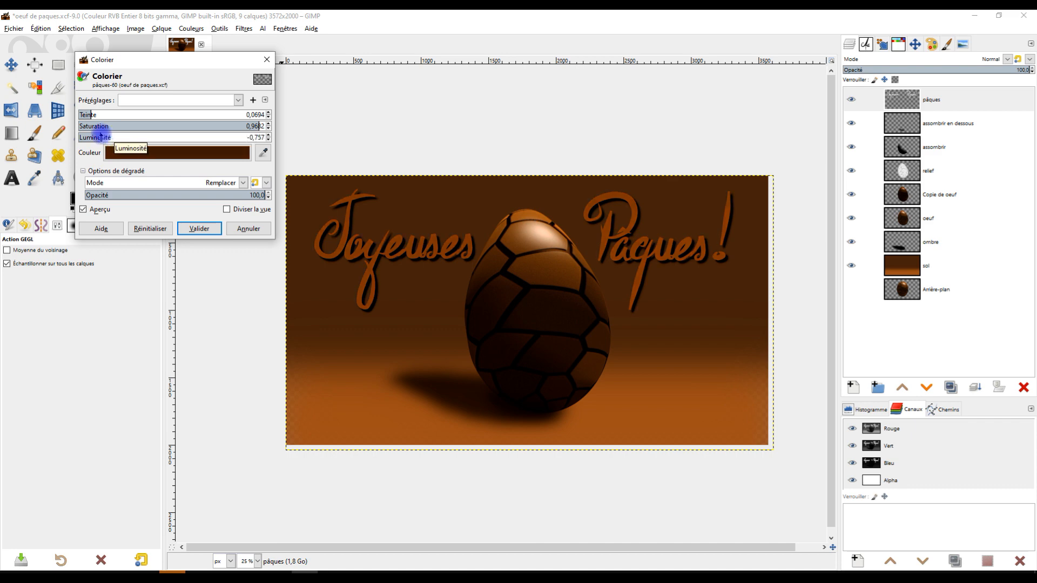
left_click(267, 118)
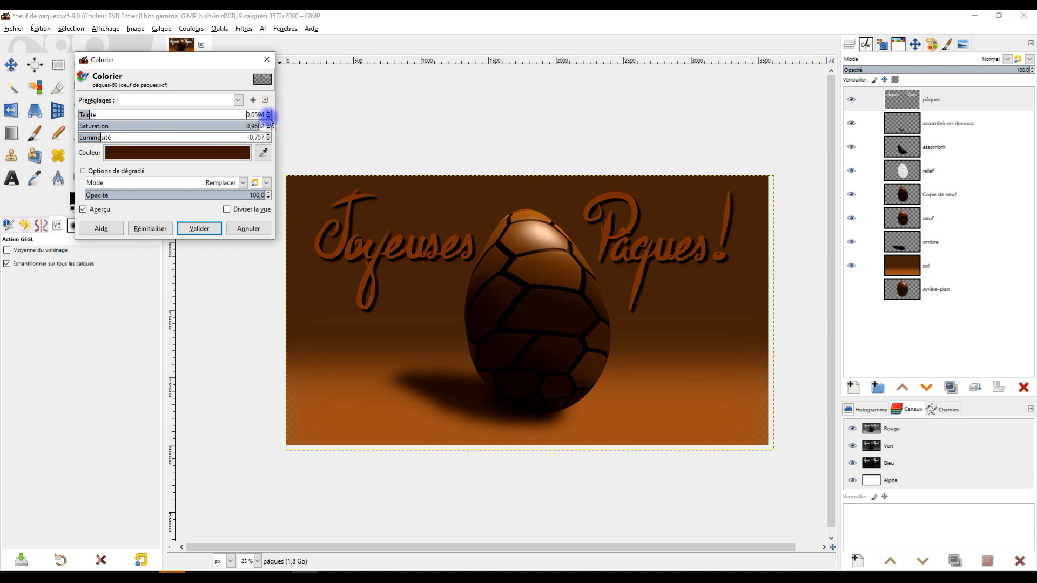
left_click(269, 113)
left_click(269, 113)
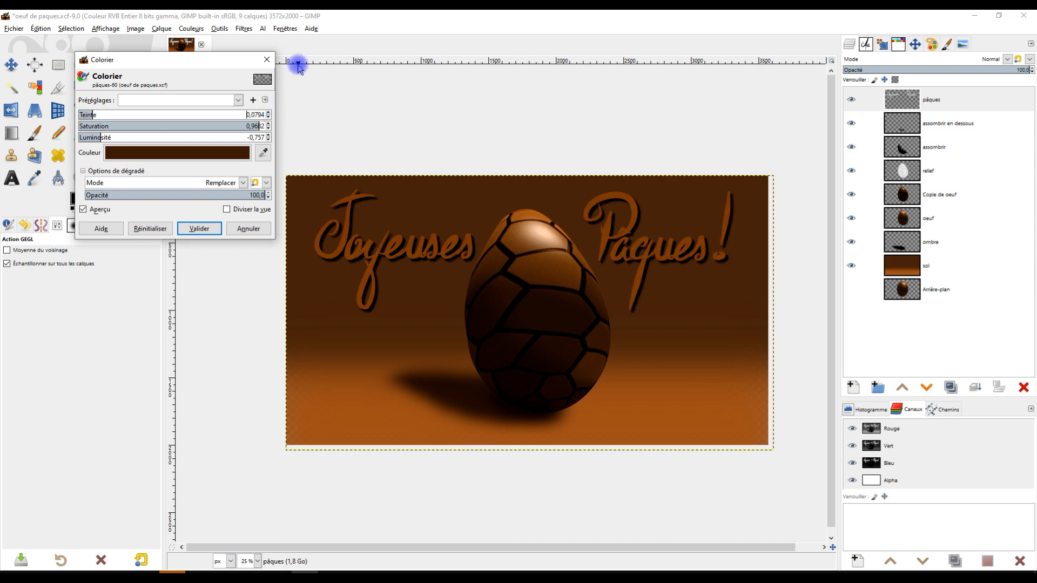
left_click(203, 228)
Step: Make the sol layer active with the whole image enlarged in the window
left_click(81, 178)
left_click_drag(274, 171, 777, 459)
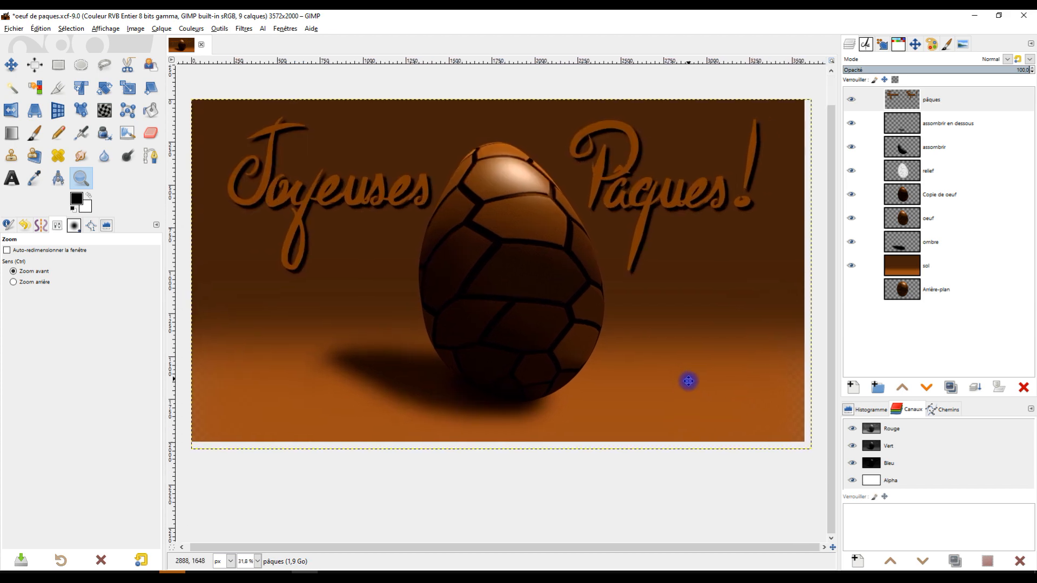
left_click(918, 266)
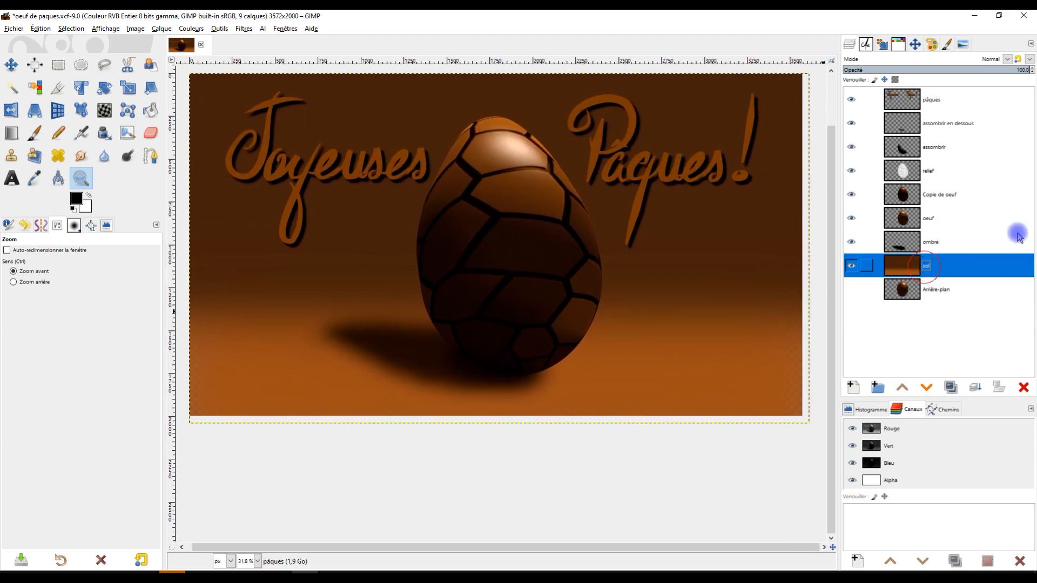